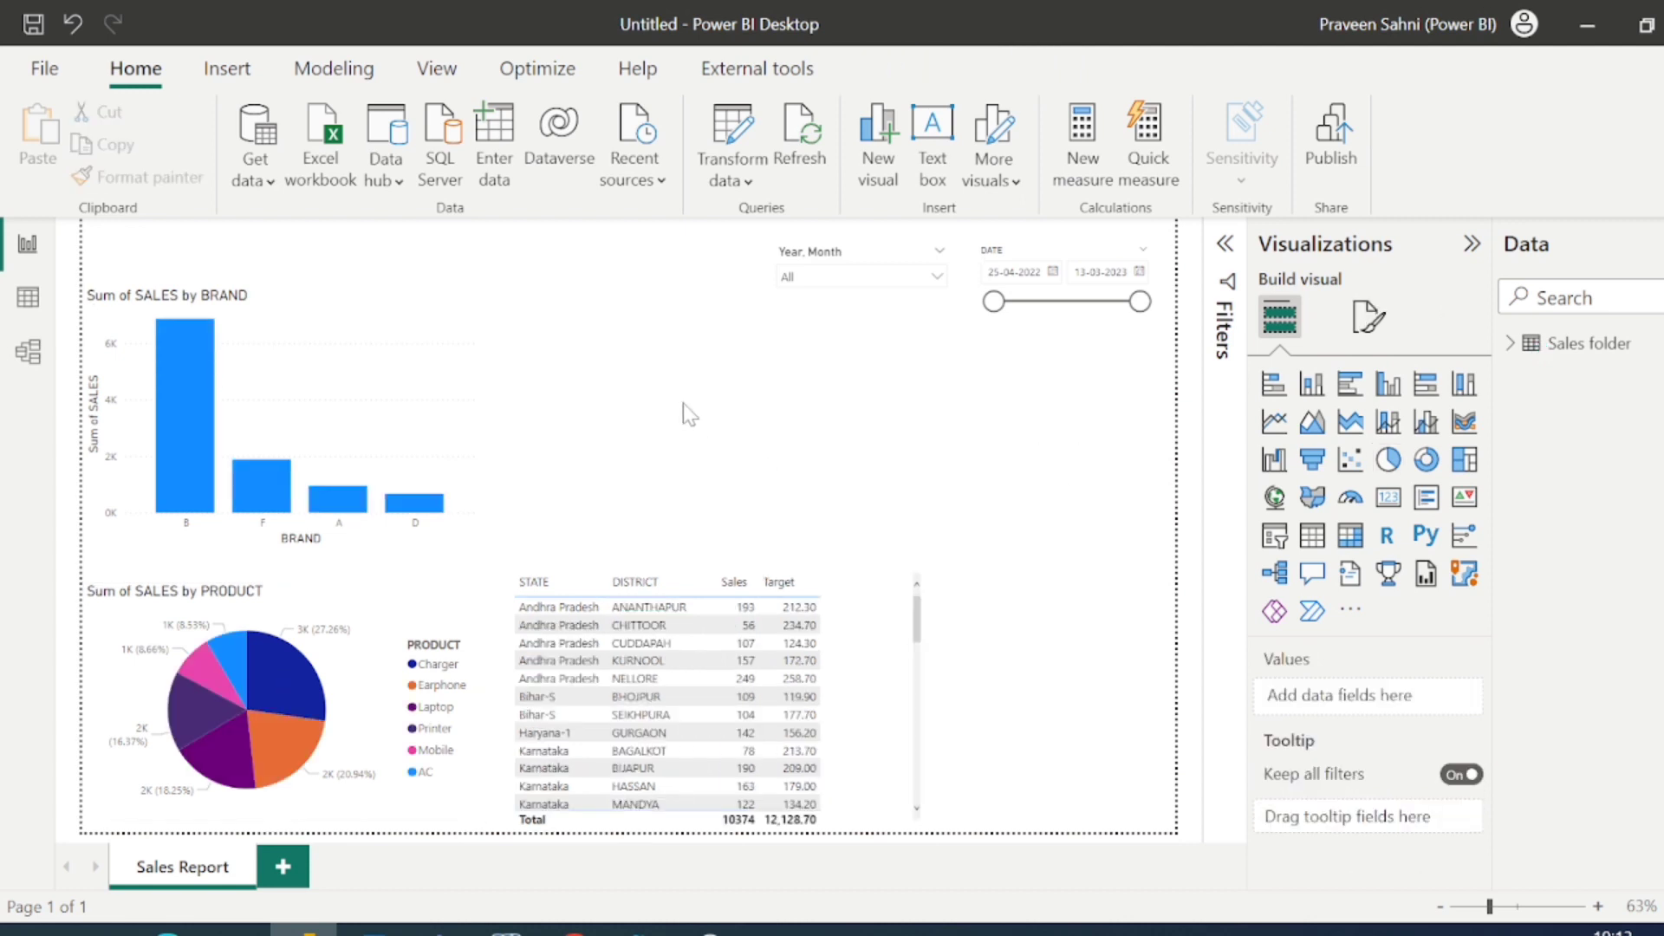
Delete every visual from the Sales Report page and remove the Sales folder table from the data model
{"action": "key", "text": "ctrl+a"}
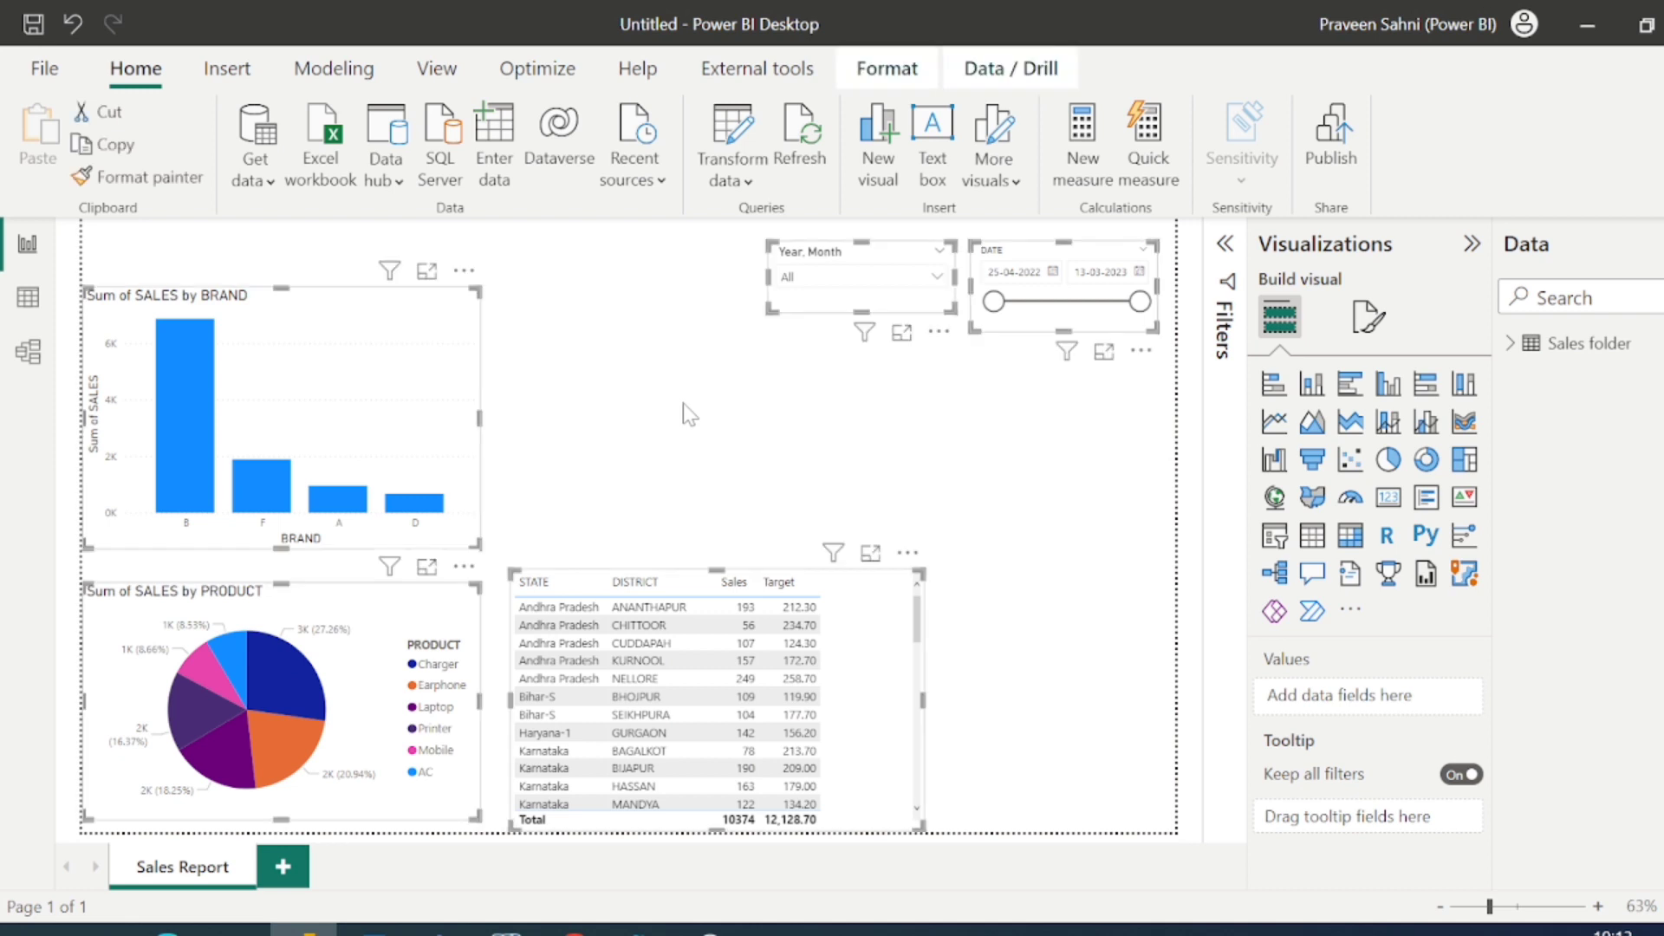
{"action": "key", "text": "Delete"}
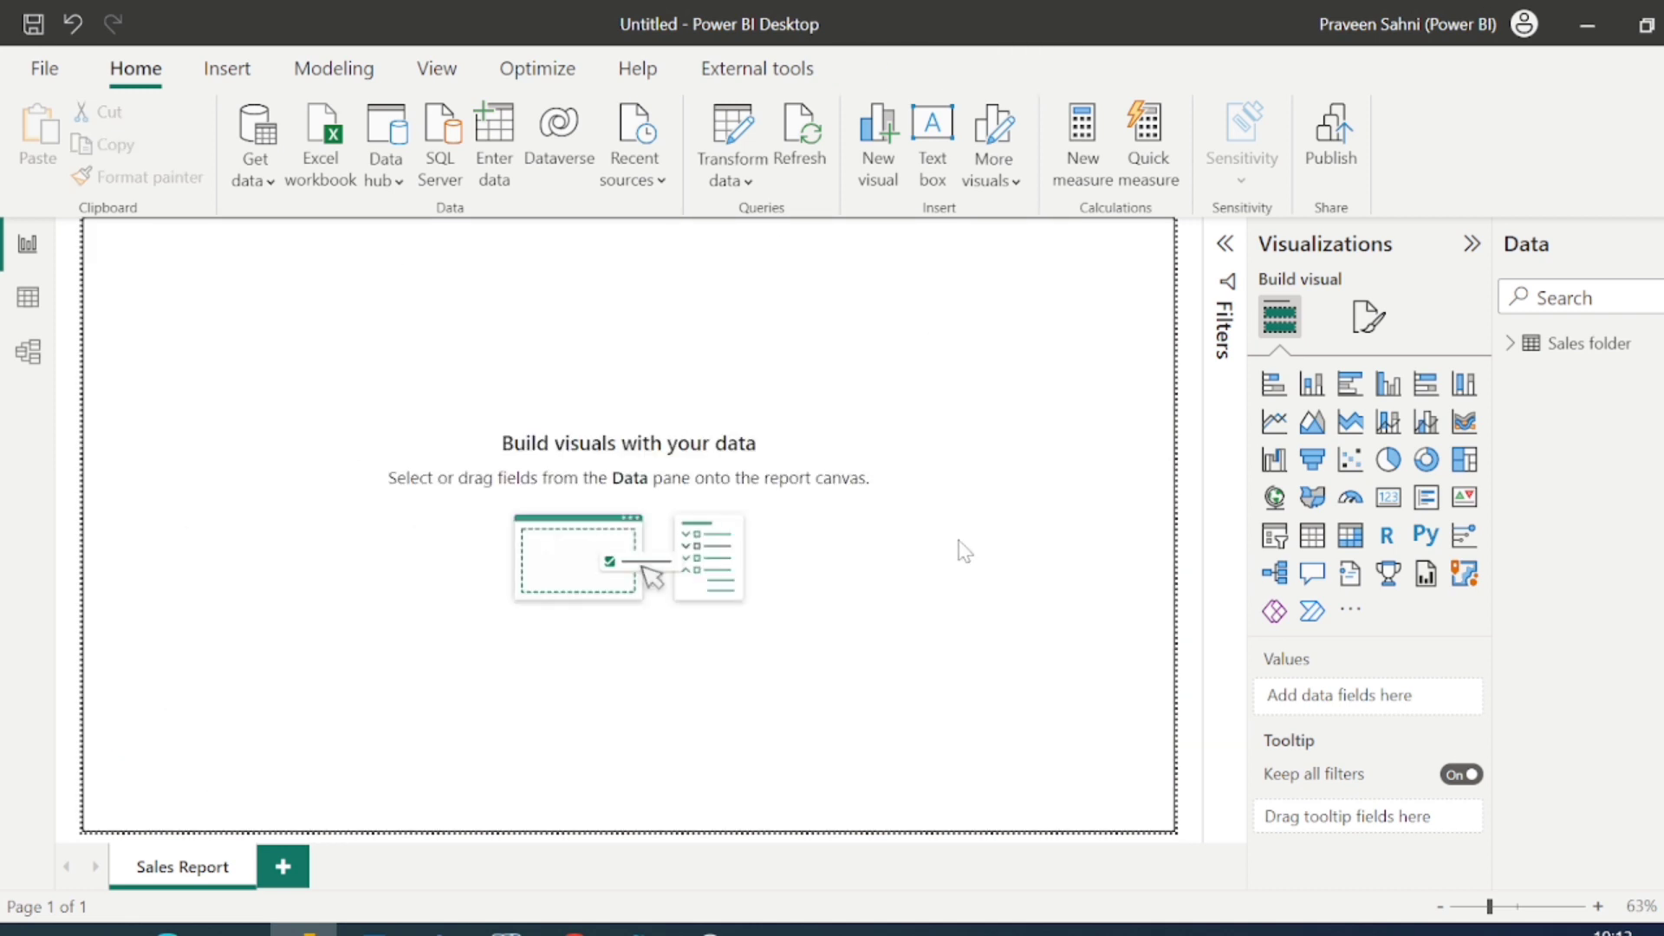
{"action": "left_click", "coordinate": [1569, 346]}
{"action": "key", "text": "Delete"}
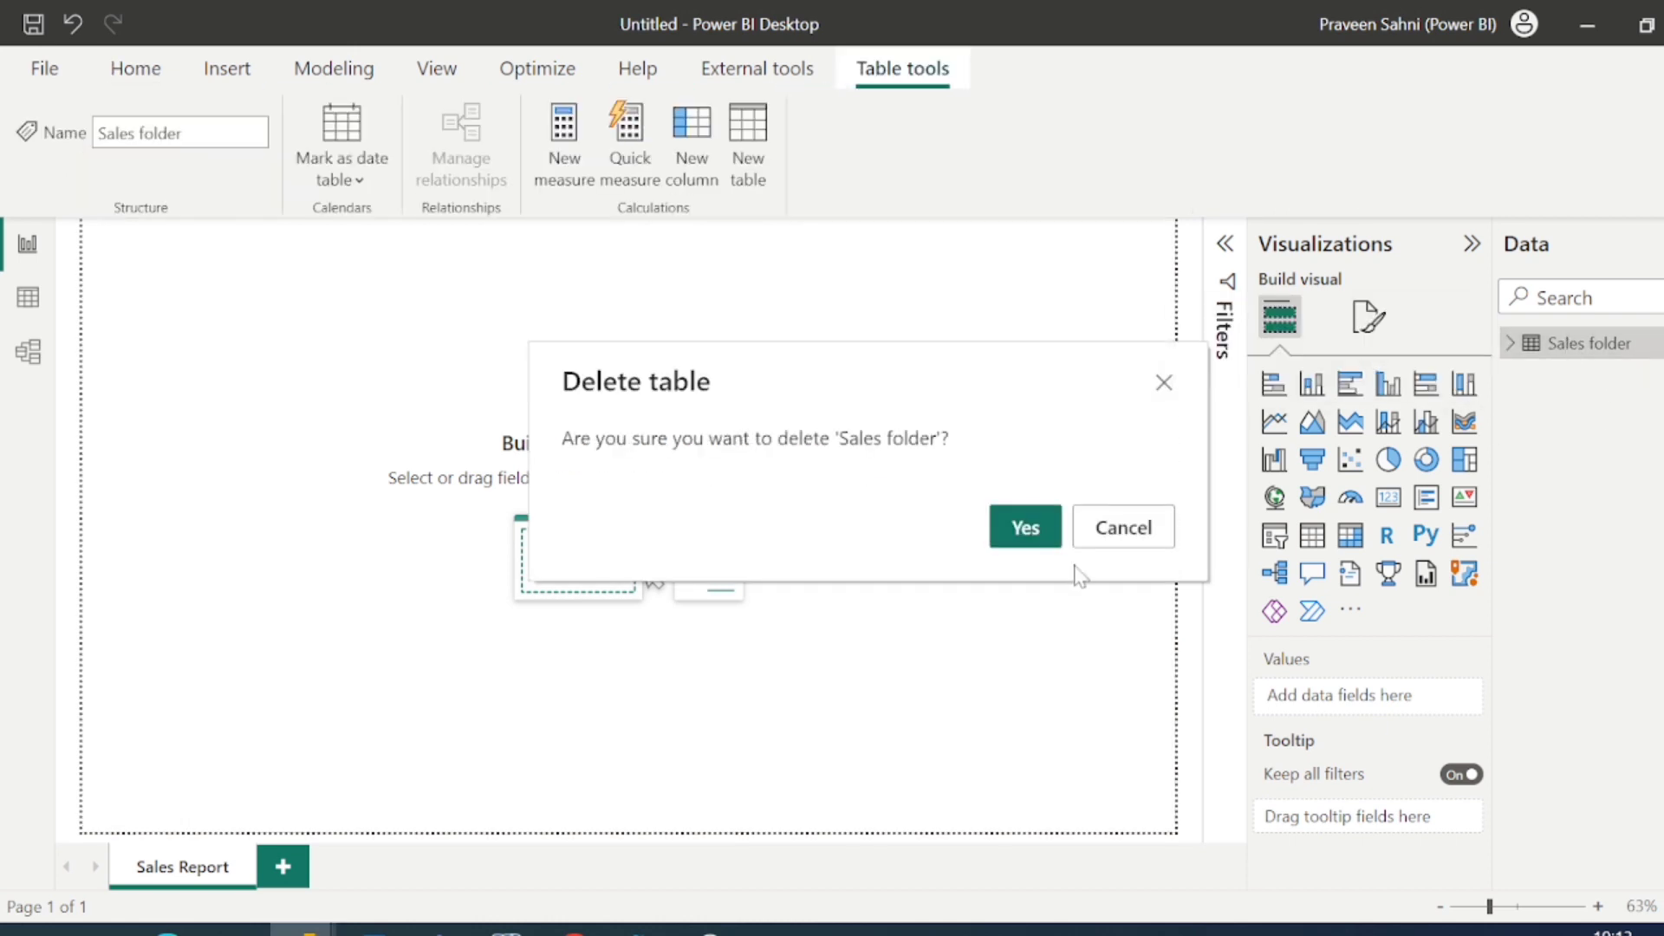
{"action": "left_click", "coordinate": [1030, 530]}
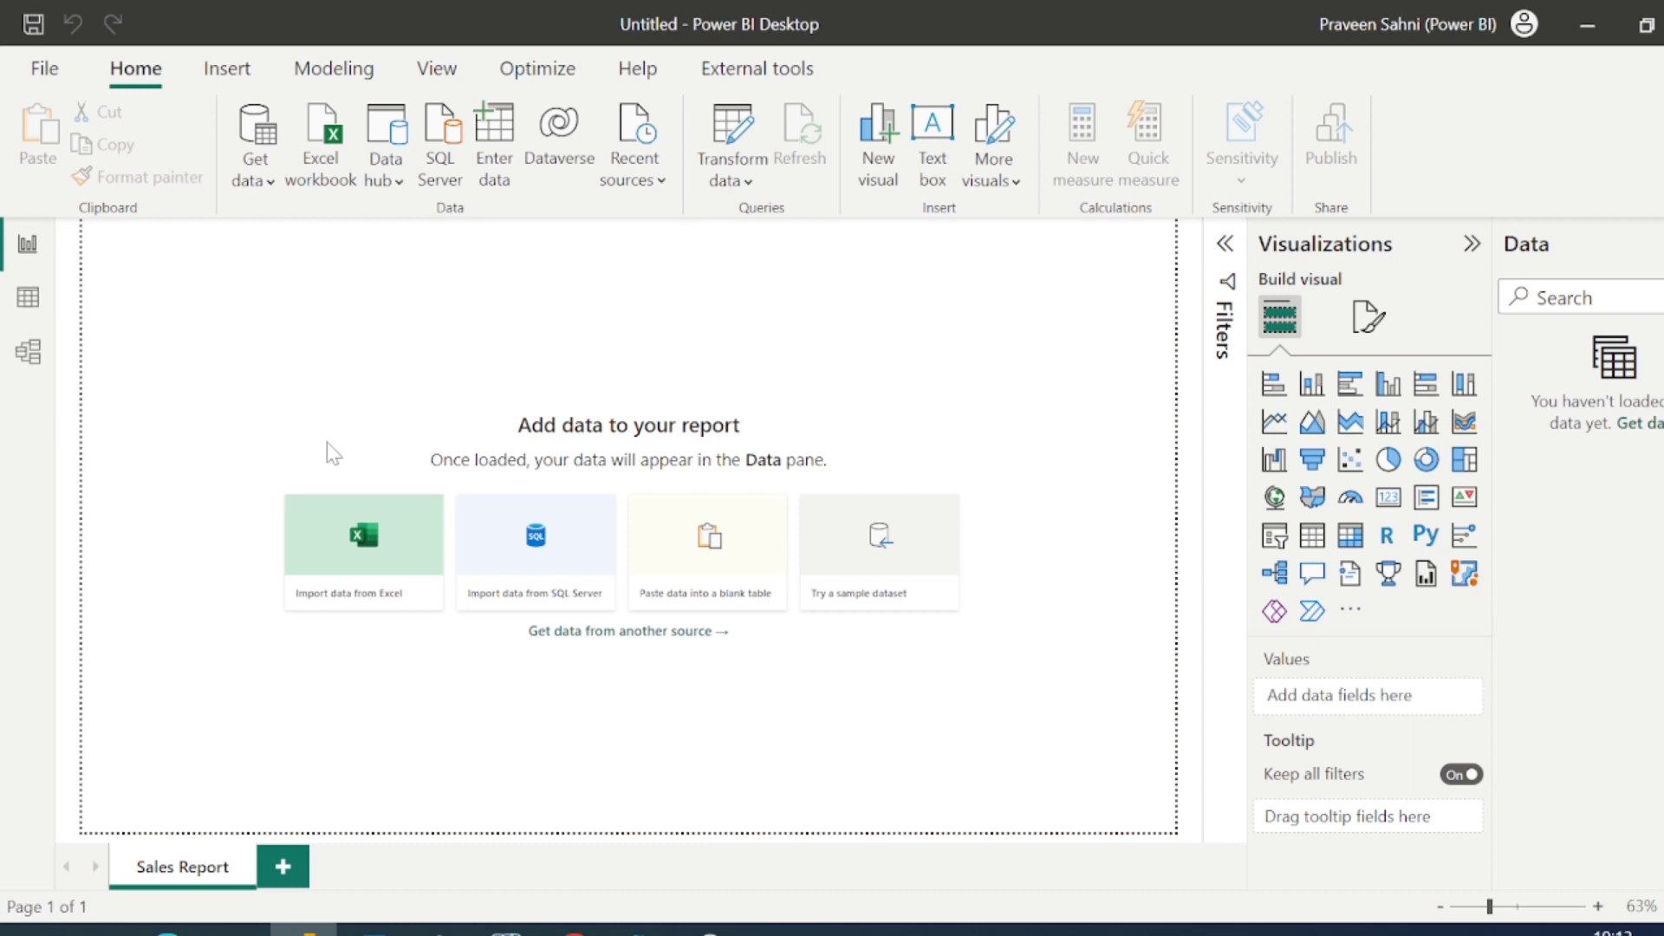
{"action": "left_click", "coordinate": [263, 186]}
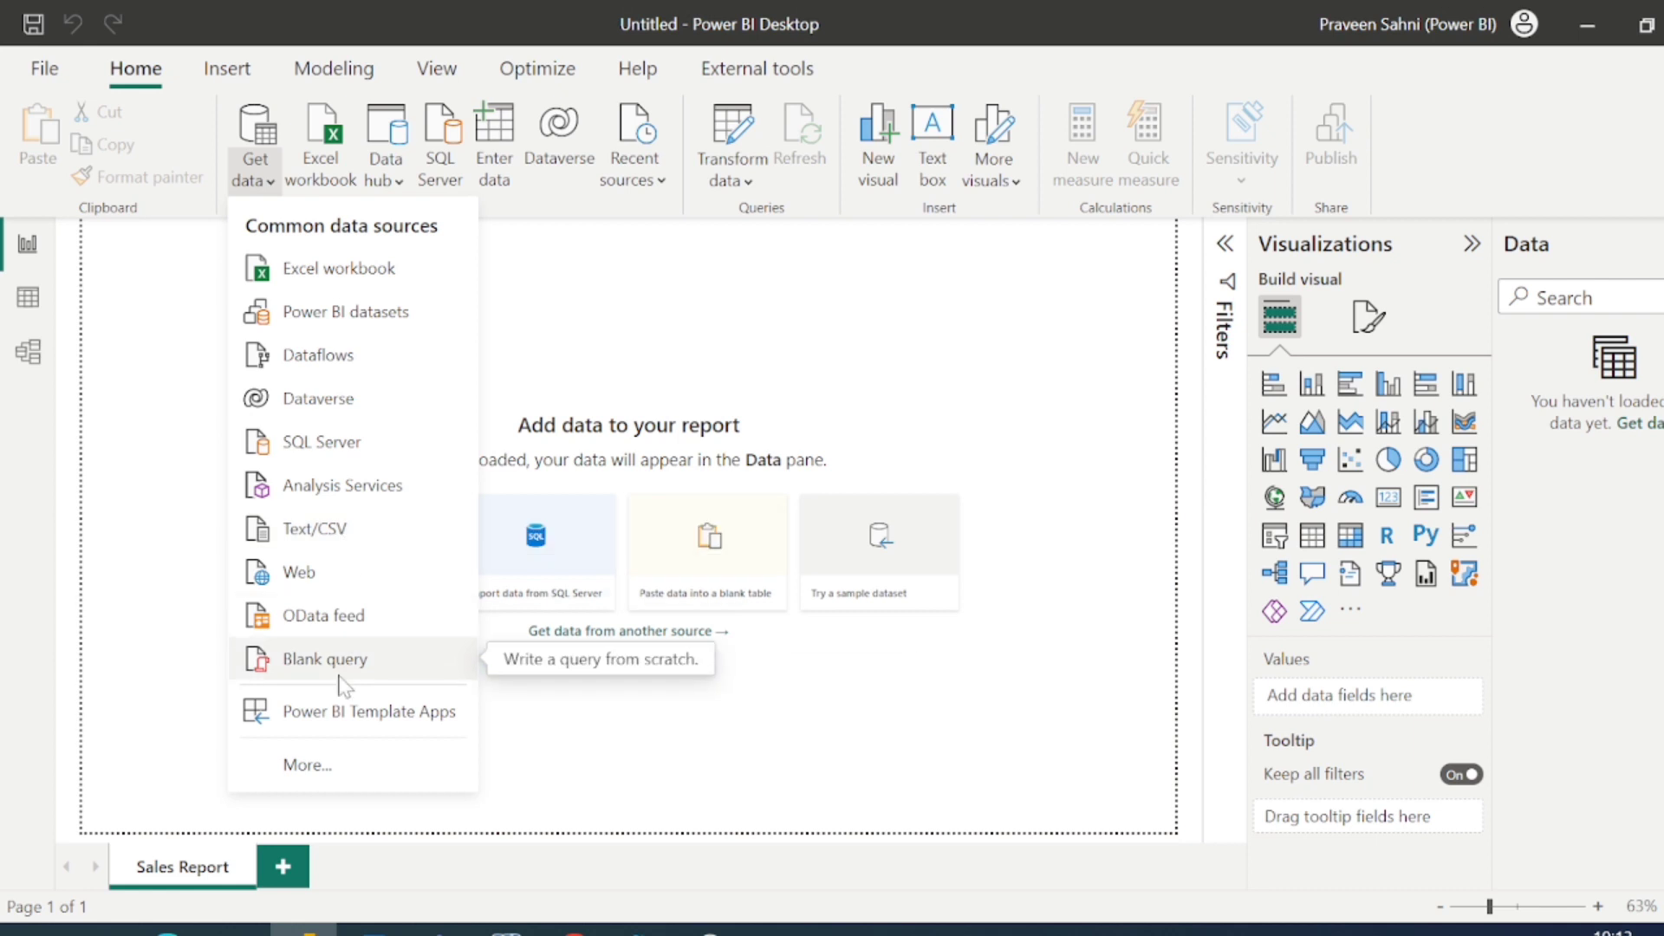
{"action": "left_click", "coordinate": [342, 276]}
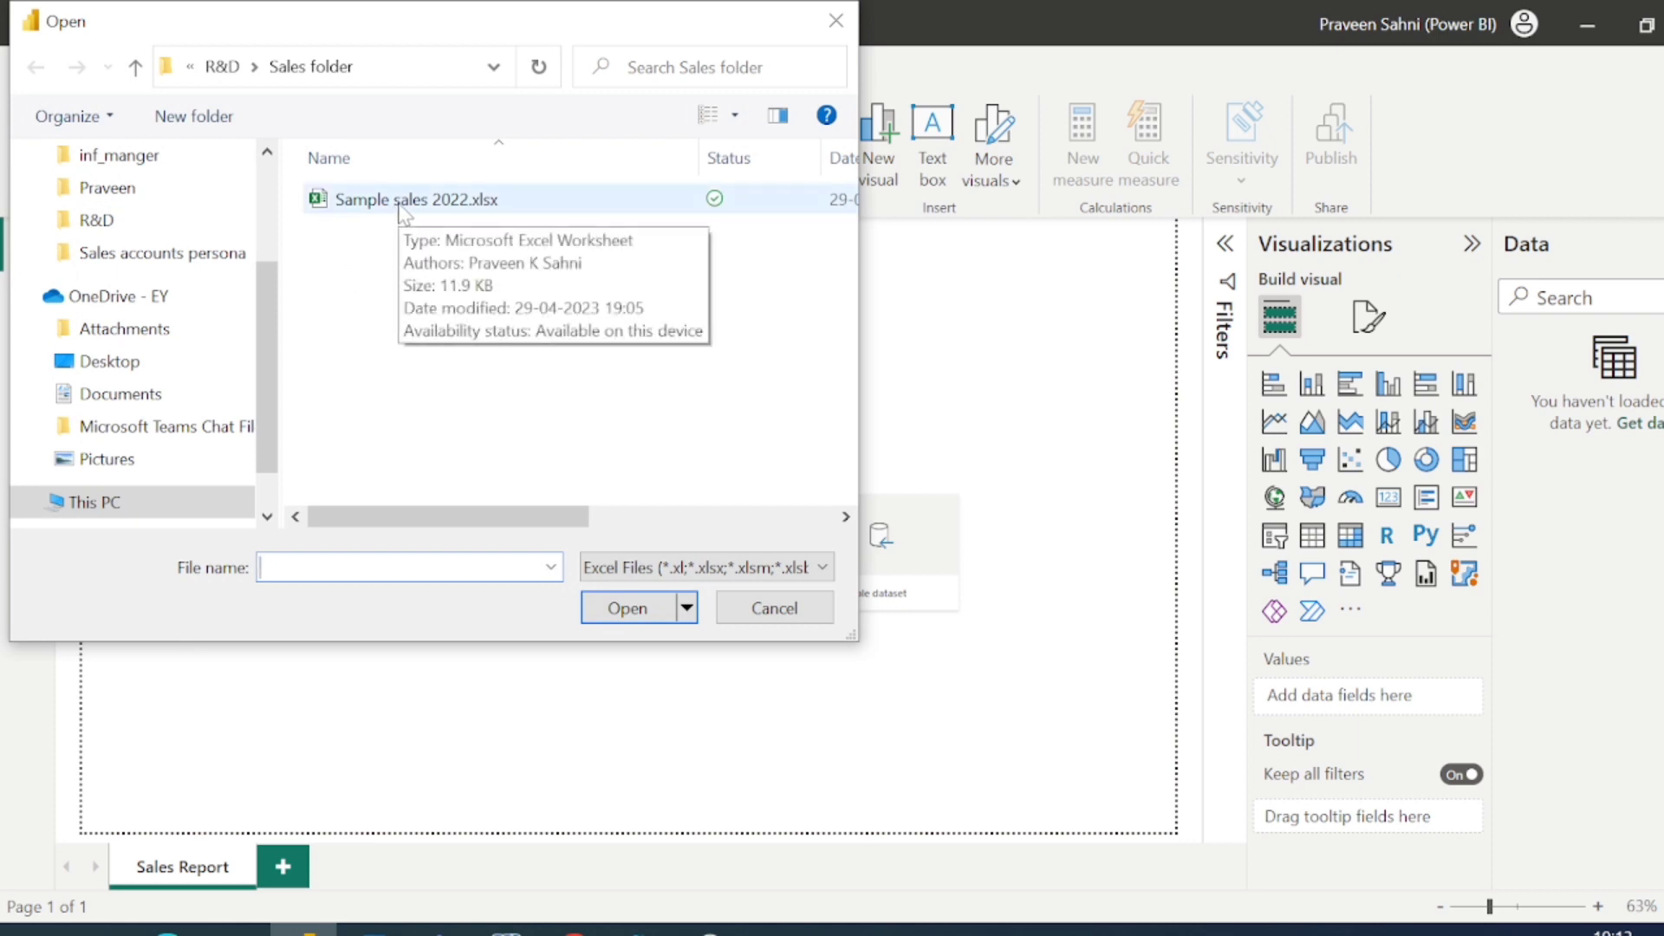
{"action": "scroll", "coordinate": [164, 350], "scroll_direction": "up", "scroll_amount": 3}
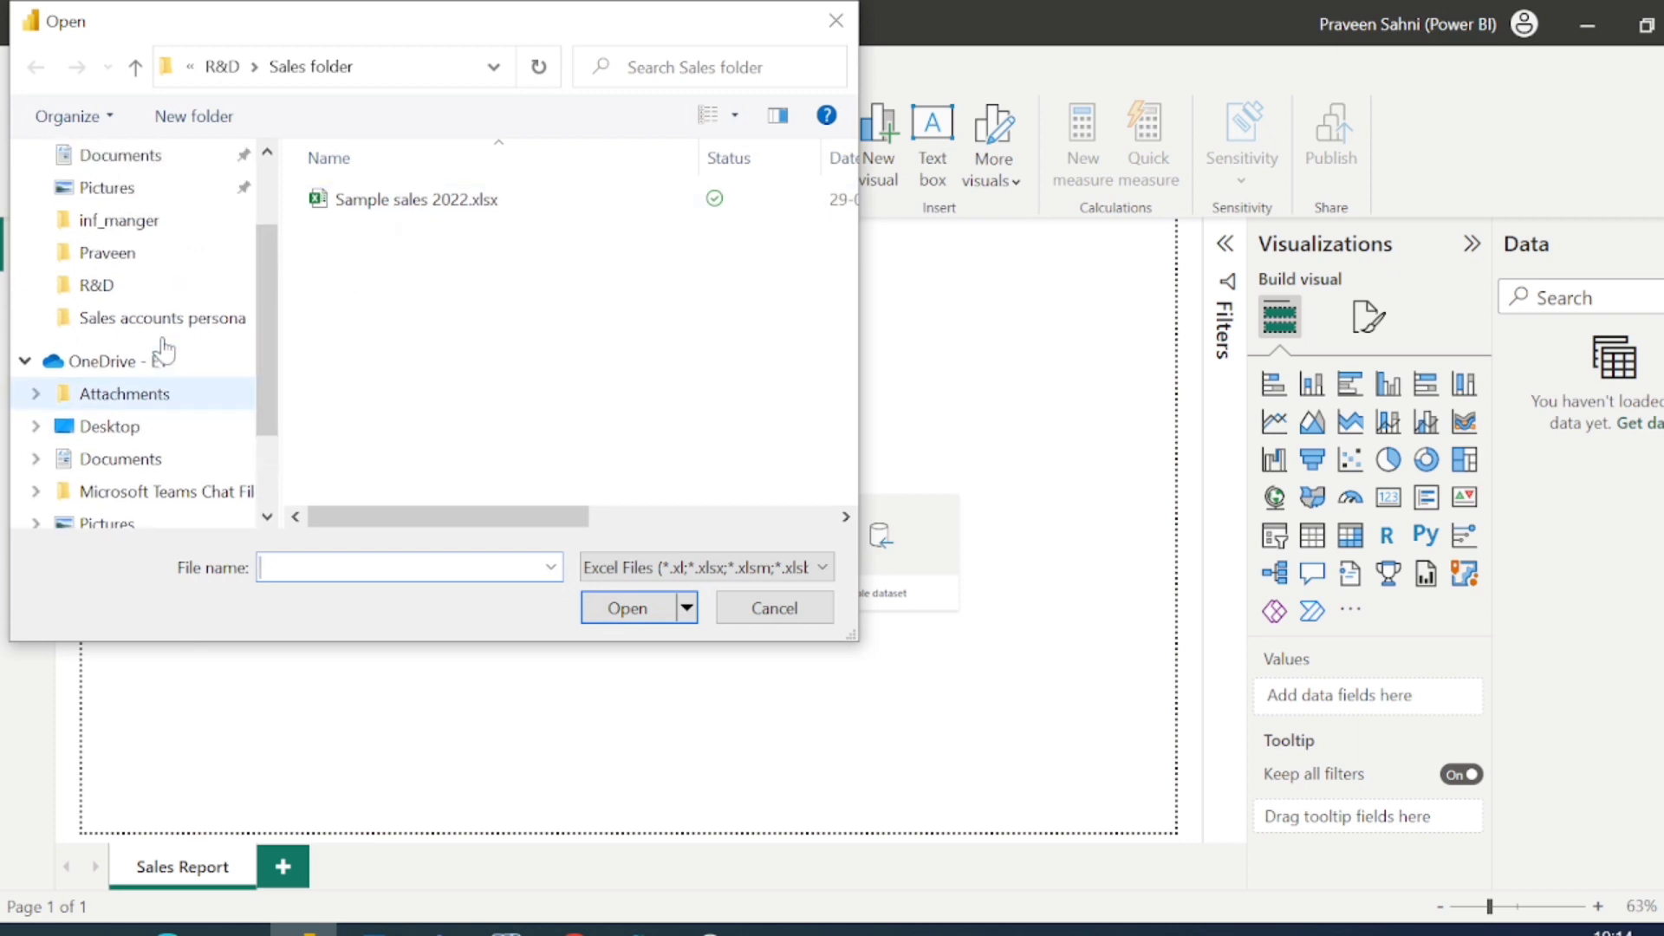
{"action": "left_click", "coordinate": [141, 215]}
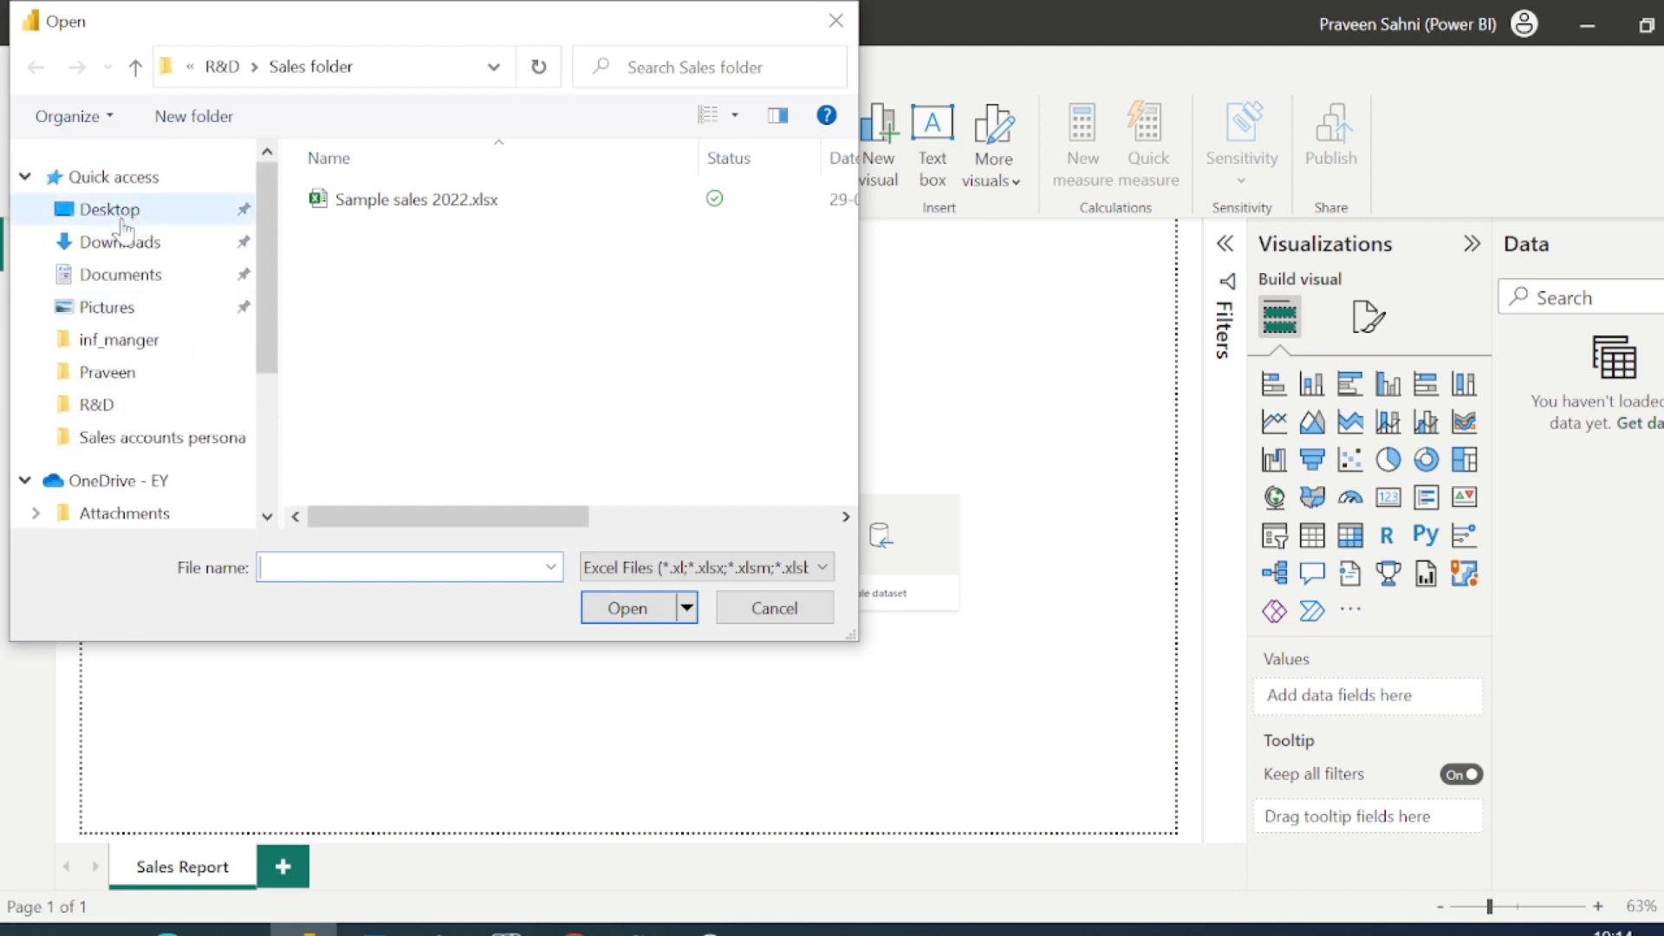
{"action": "scroll", "coordinate": [449, 399], "scroll_direction": "down", "scroll_amount": 3}
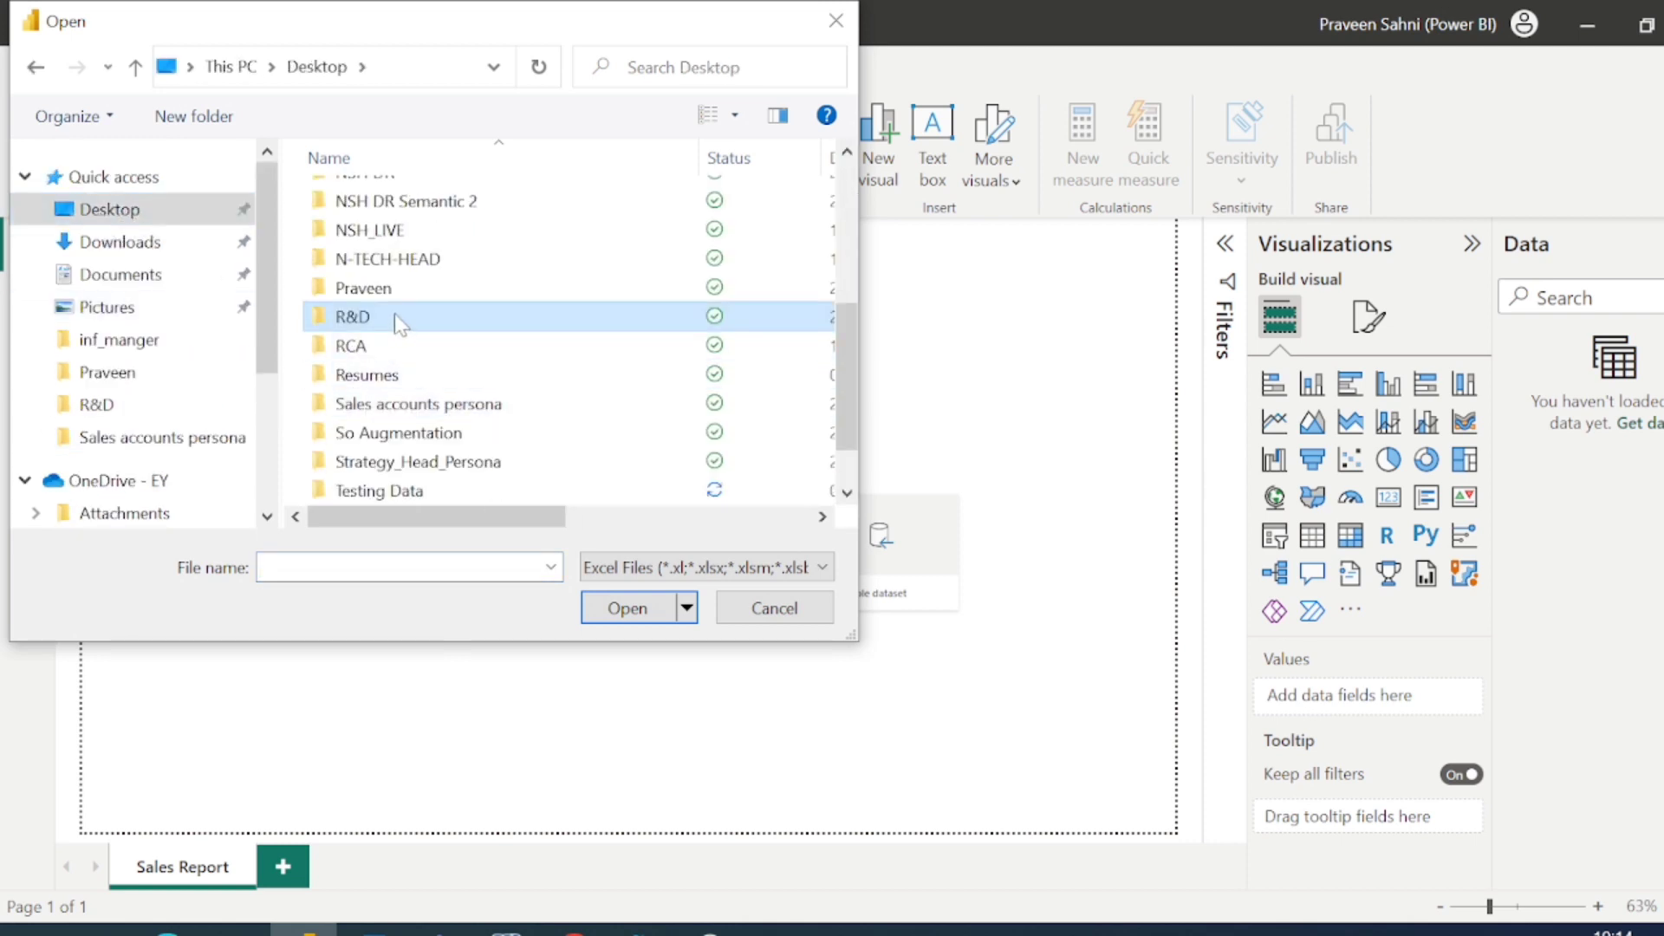
{"action": "double_click", "coordinate": [403, 318]}
{"action": "double_click", "coordinate": [419, 198]}
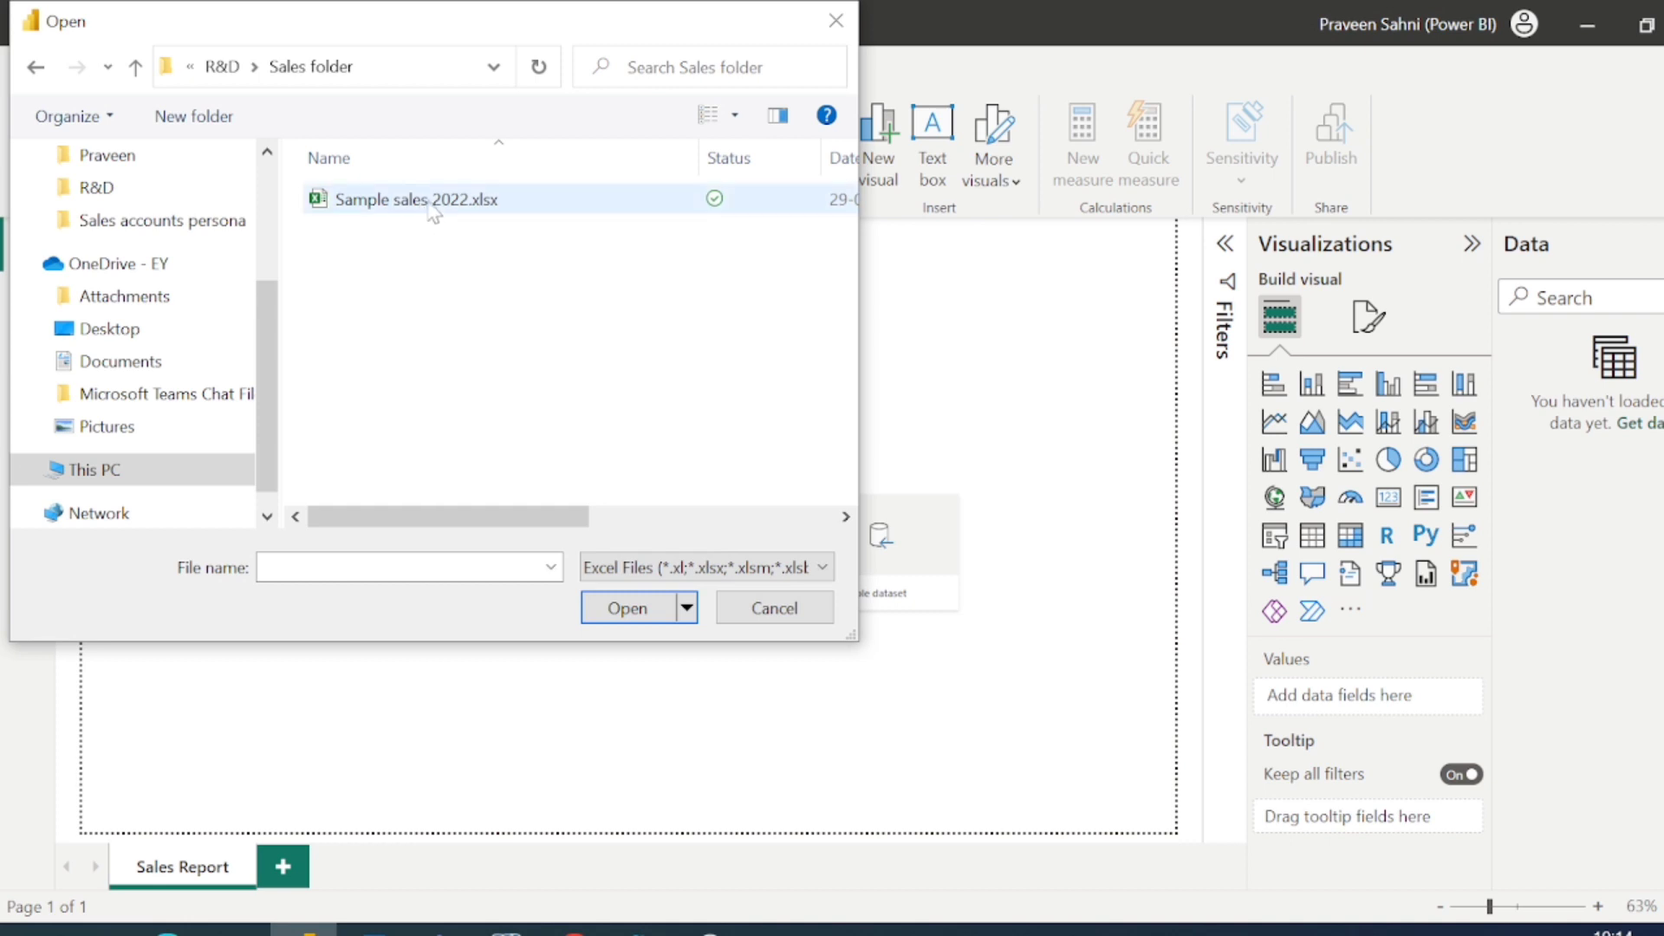
{"action": "left_click", "coordinate": [425, 202]}
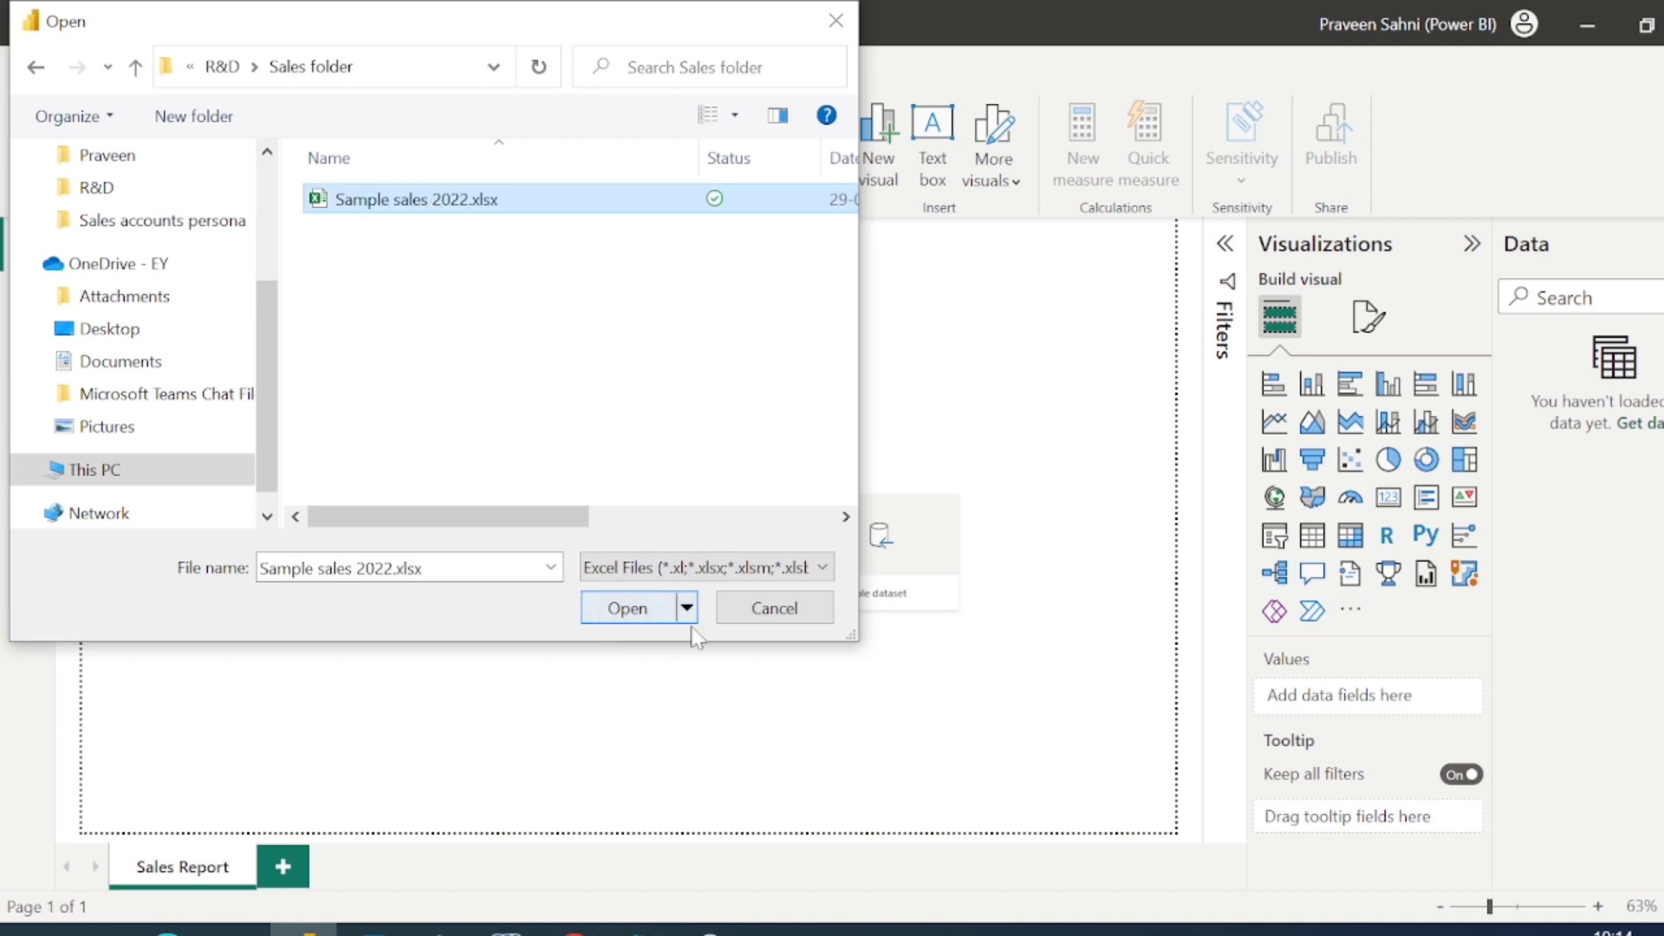
{"action": "left_click", "coordinate": [774, 609]}
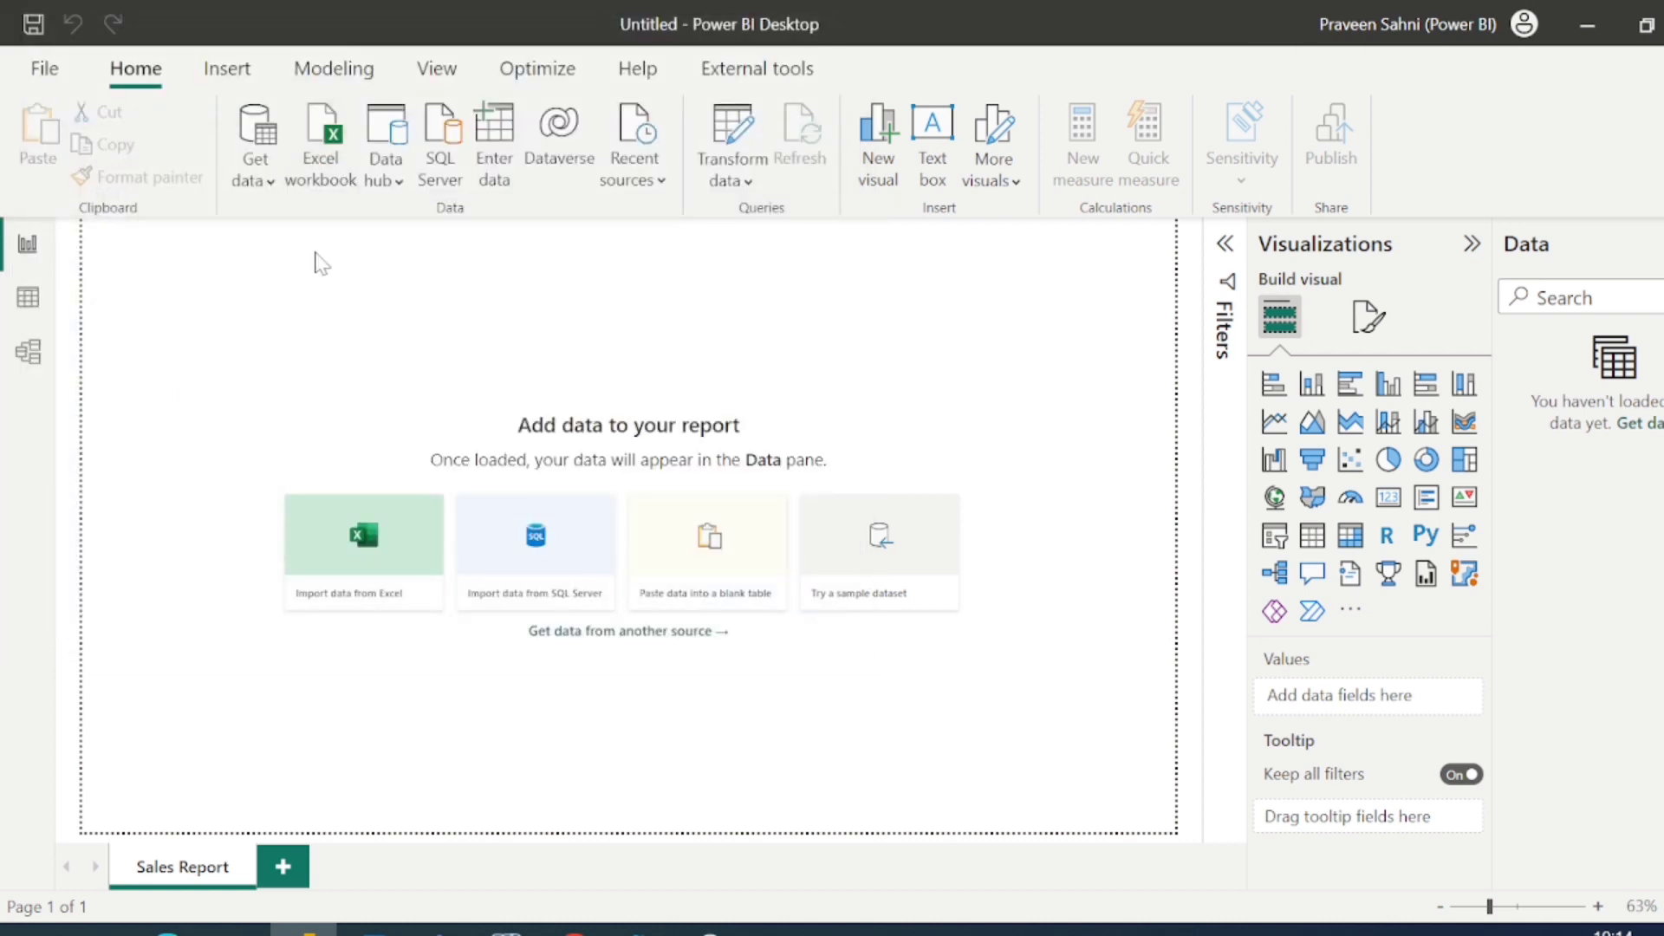
Connect to the Excel workbook Sample sales 2022.xlsx and preview its Sheet1
{"action": "left_click", "coordinate": [331, 169]}
{"action": "double_click", "coordinate": [418, 201]}
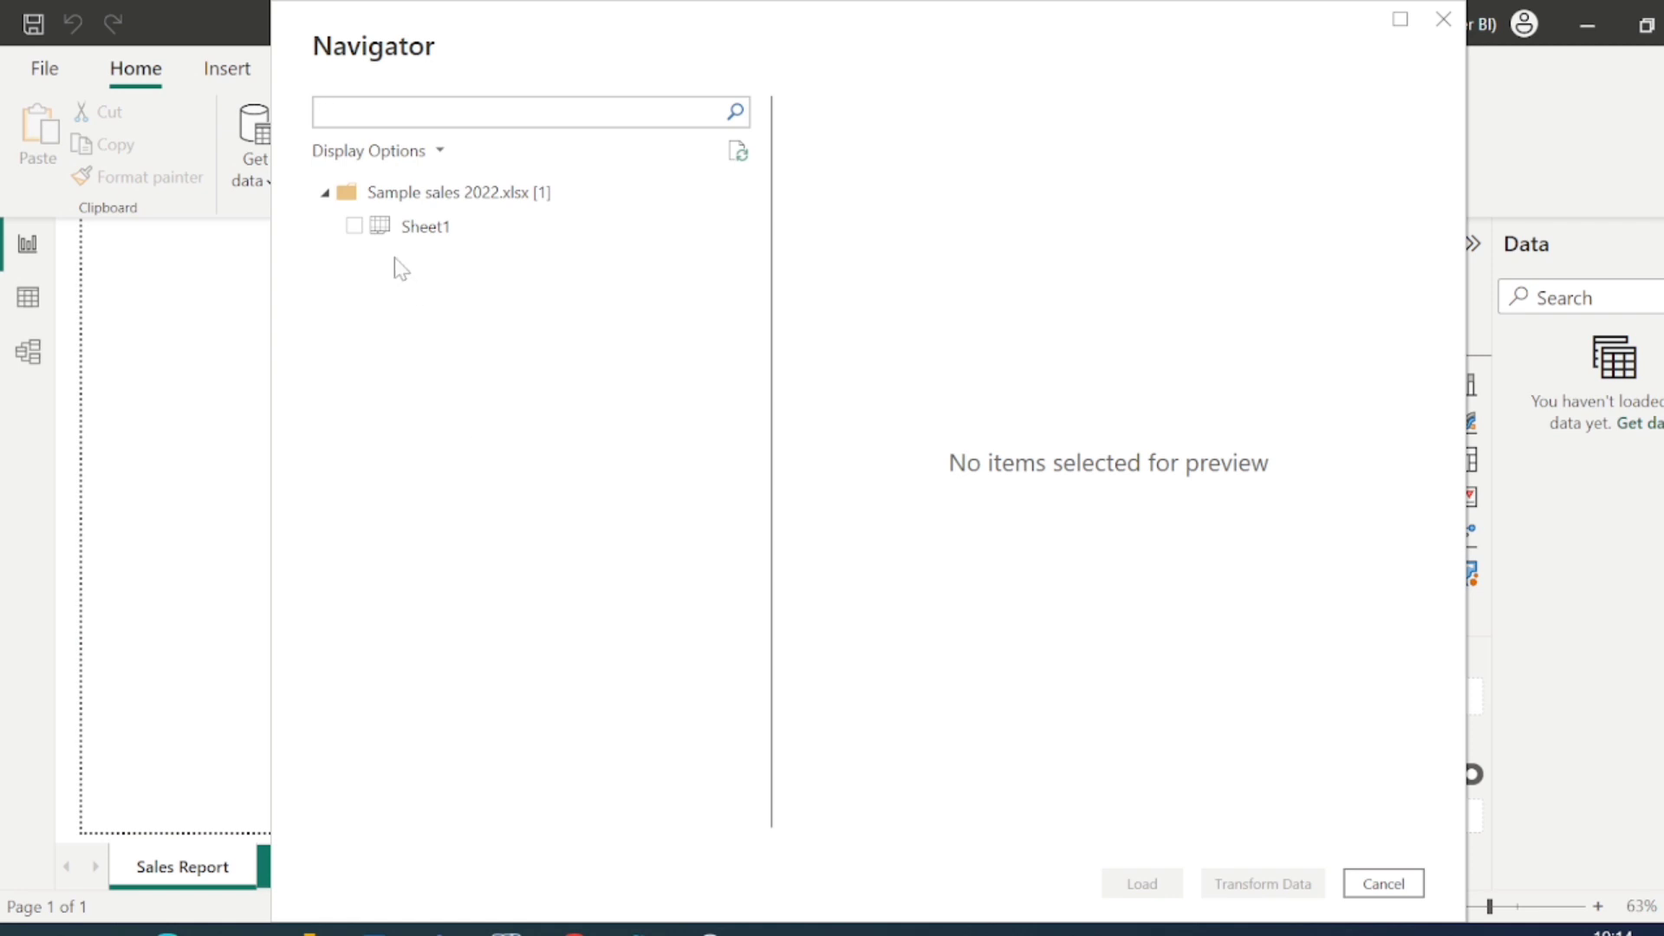
{"action": "left_click", "coordinate": [357, 225]}
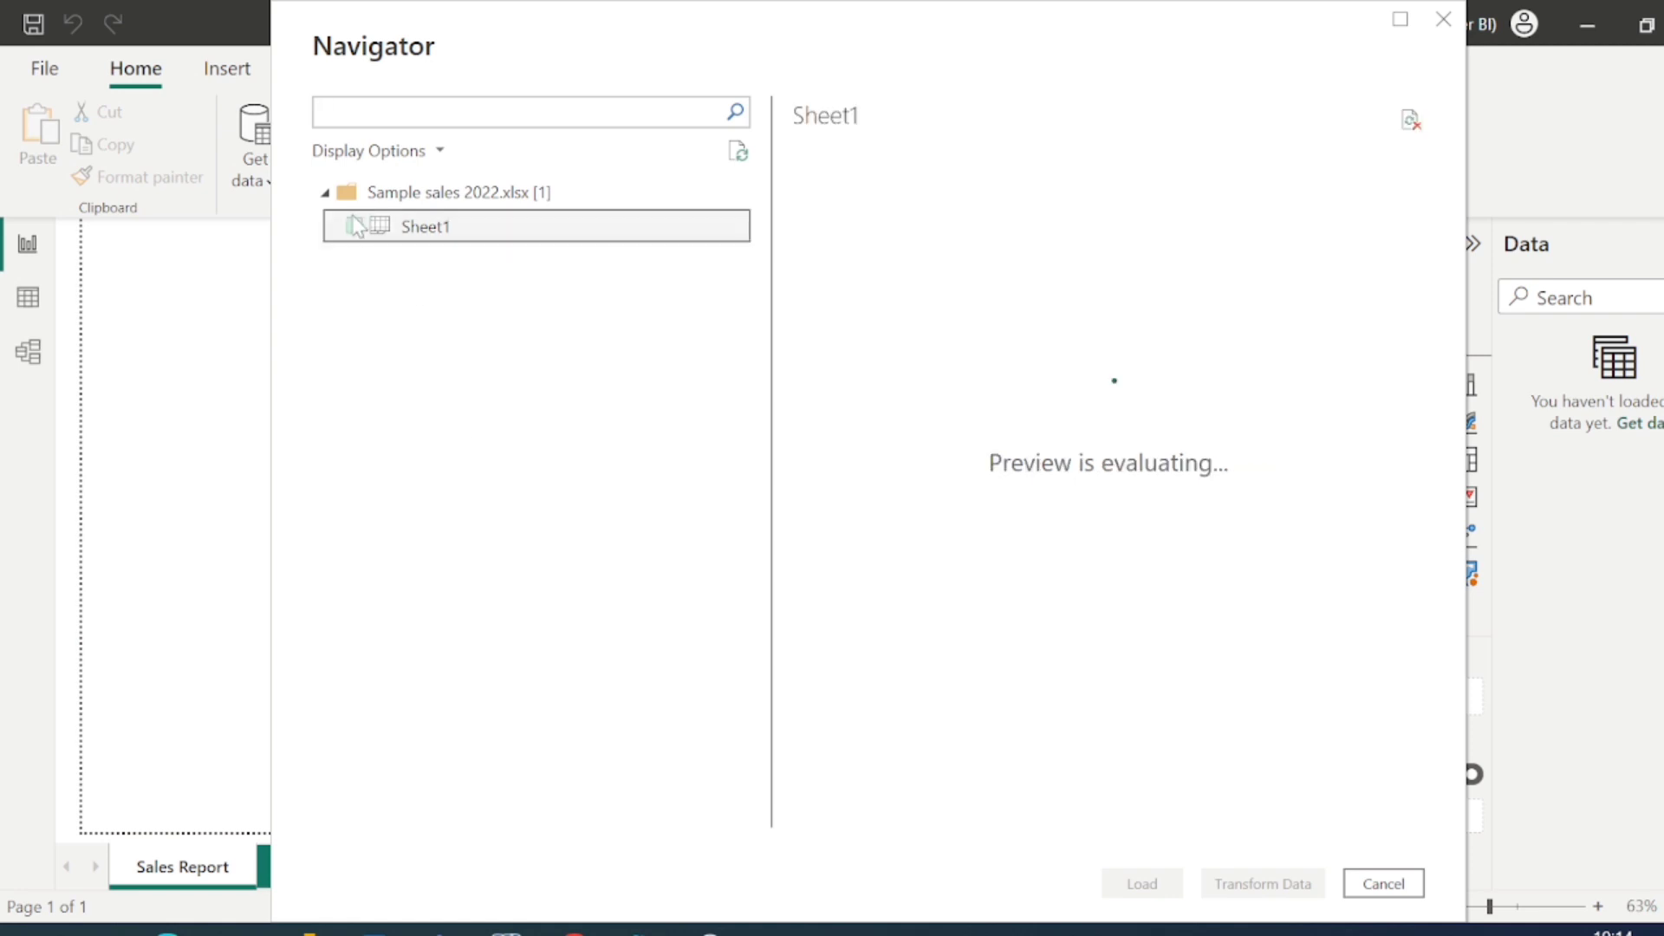
Review the Sheet1 preview across all its columns and open Sheet1 in the Power Query Editor for transformation
{"action": "scroll", "coordinate": [1099, 663], "scroll_direction": "right", "scroll_amount": 5}
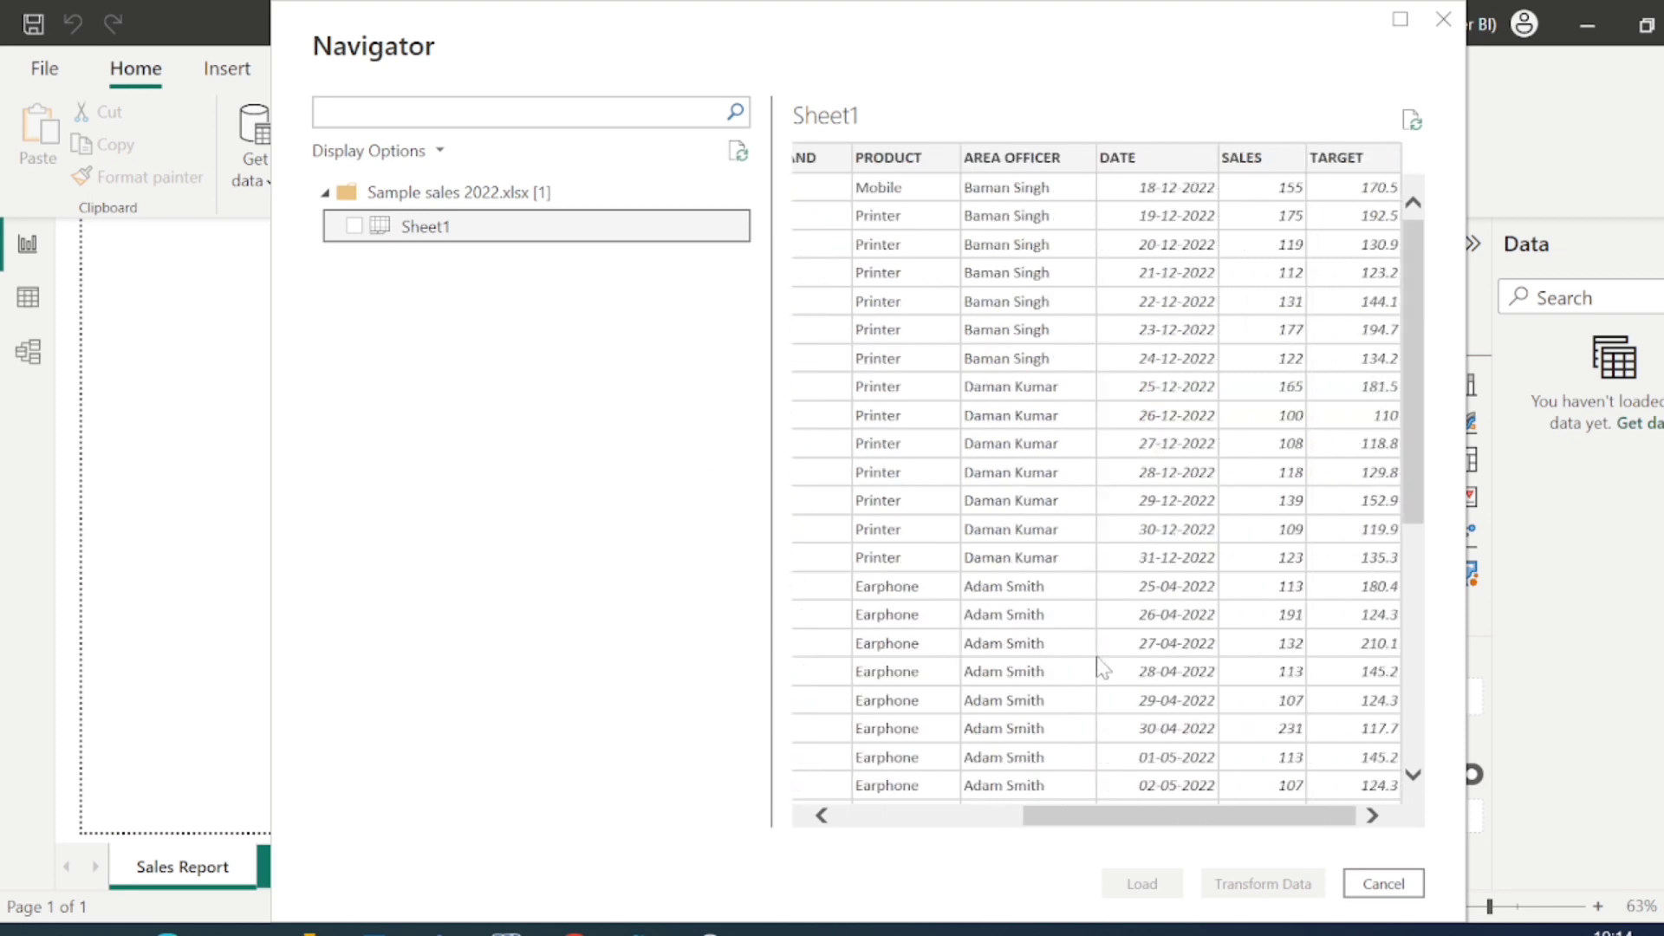
{"action": "scroll", "coordinate": [1222, 737], "scroll_direction": "left", "scroll_amount": 5}
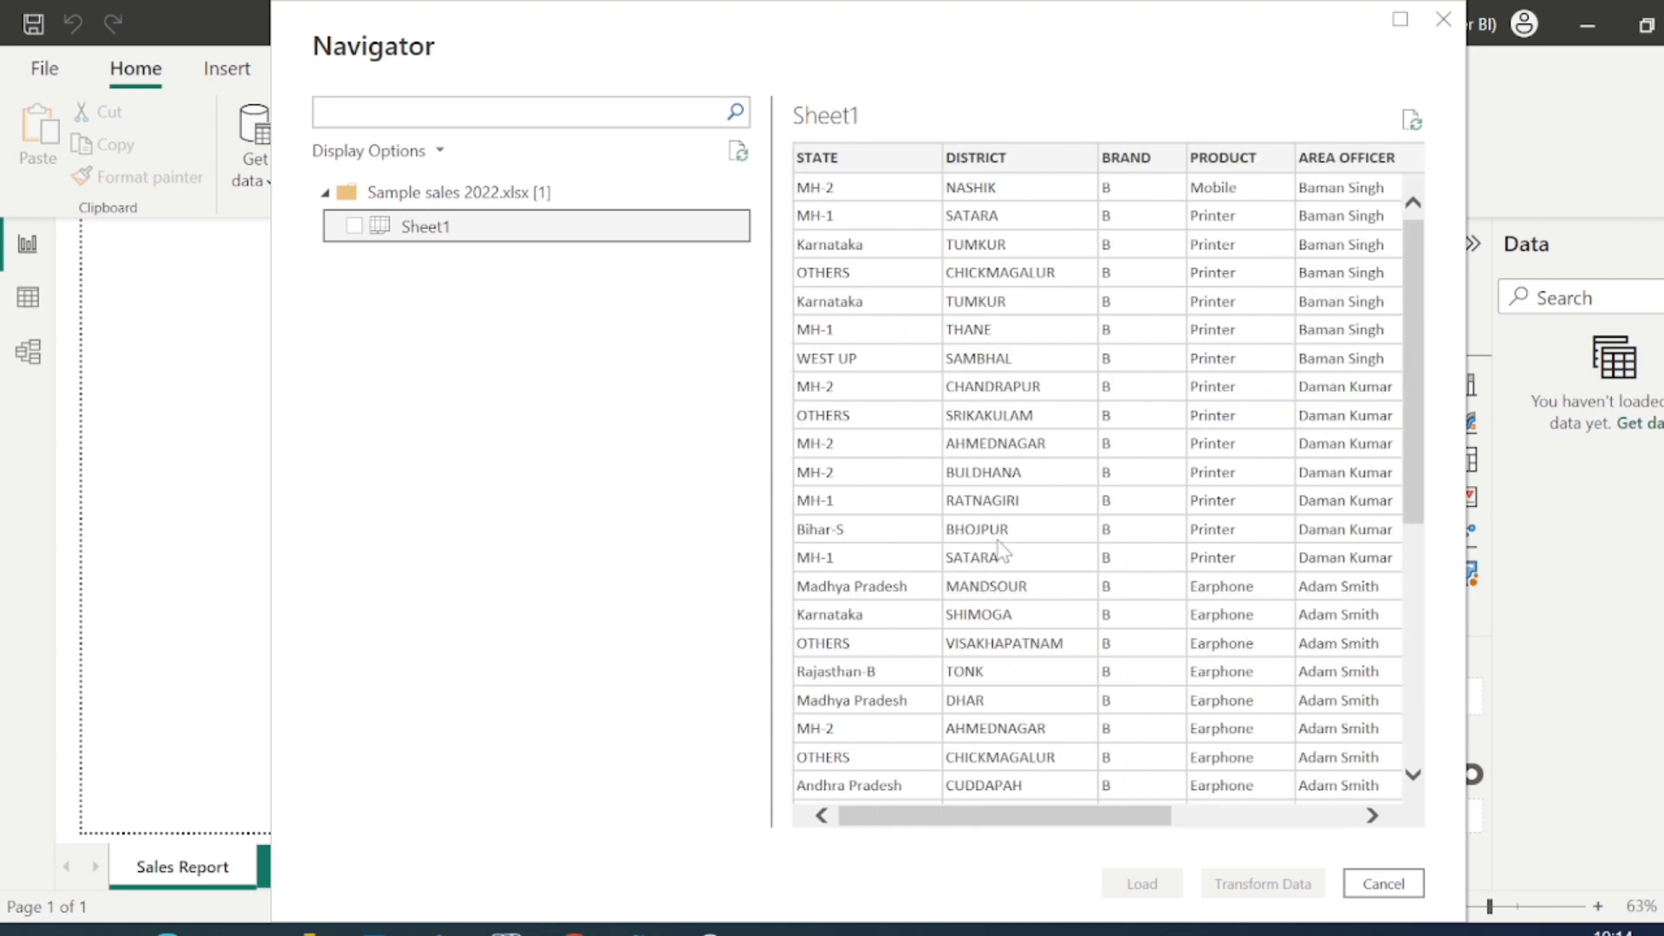
{"action": "scroll", "coordinate": [998, 548], "scroll_direction": "right", "scroll_amount": 5}
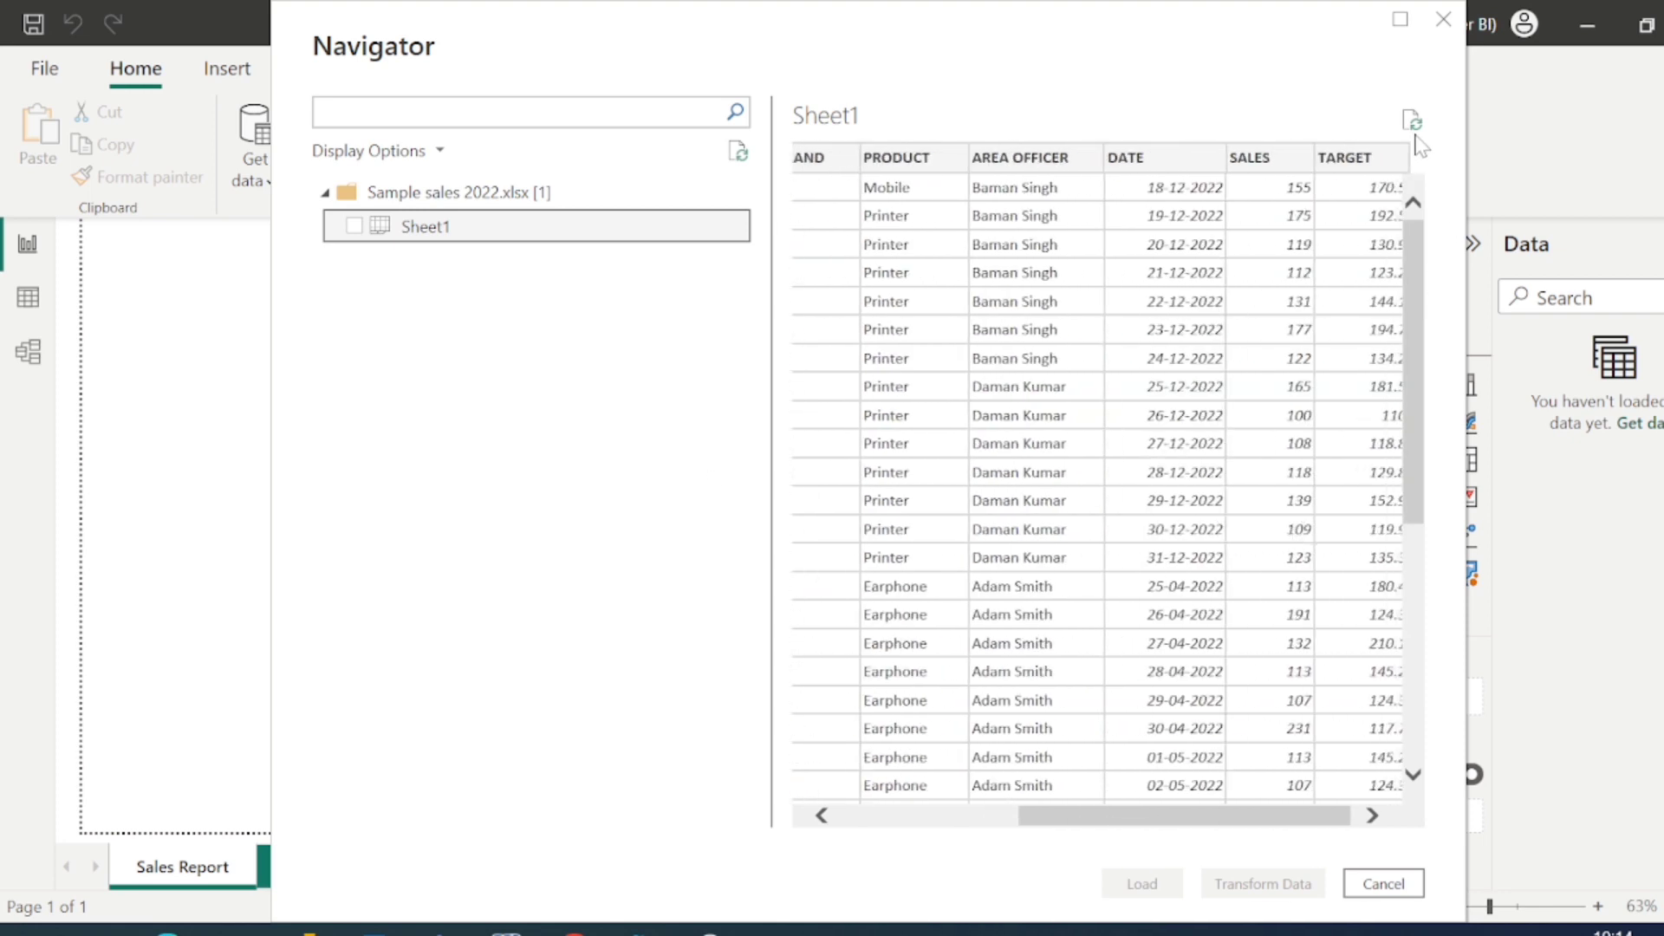
{"action": "scroll", "coordinate": [1103, 643], "scroll_direction": "left", "scroll_amount": 5}
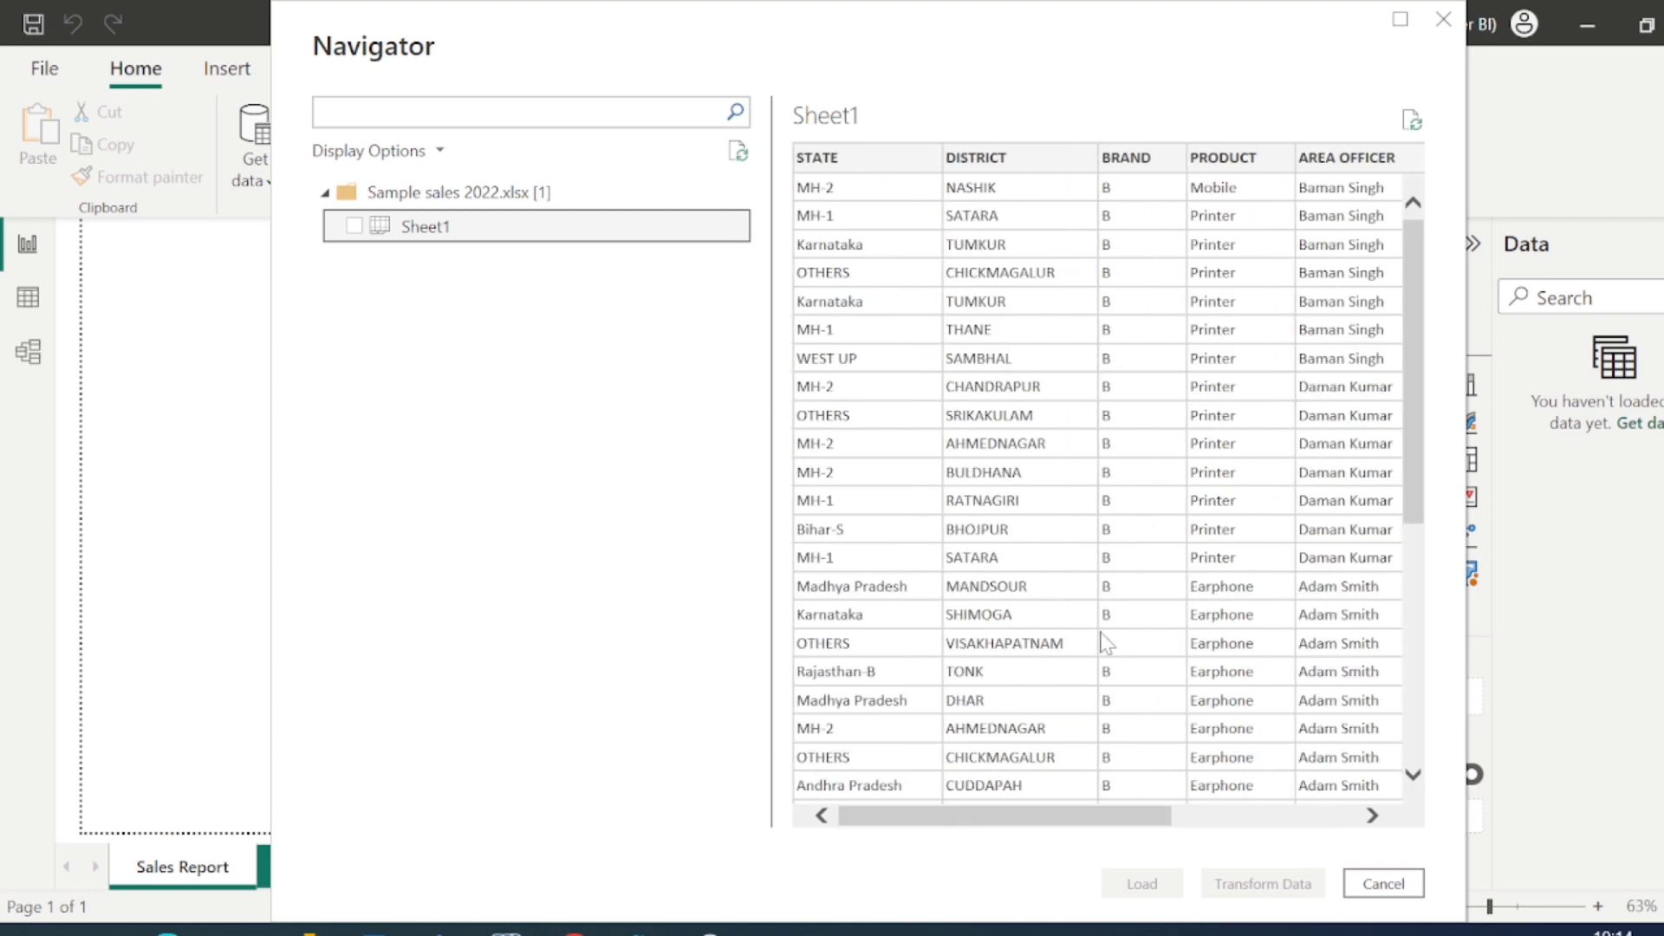
{"action": "scroll", "coordinate": [1042, 486], "scroll_direction": "right", "scroll_amount": 5}
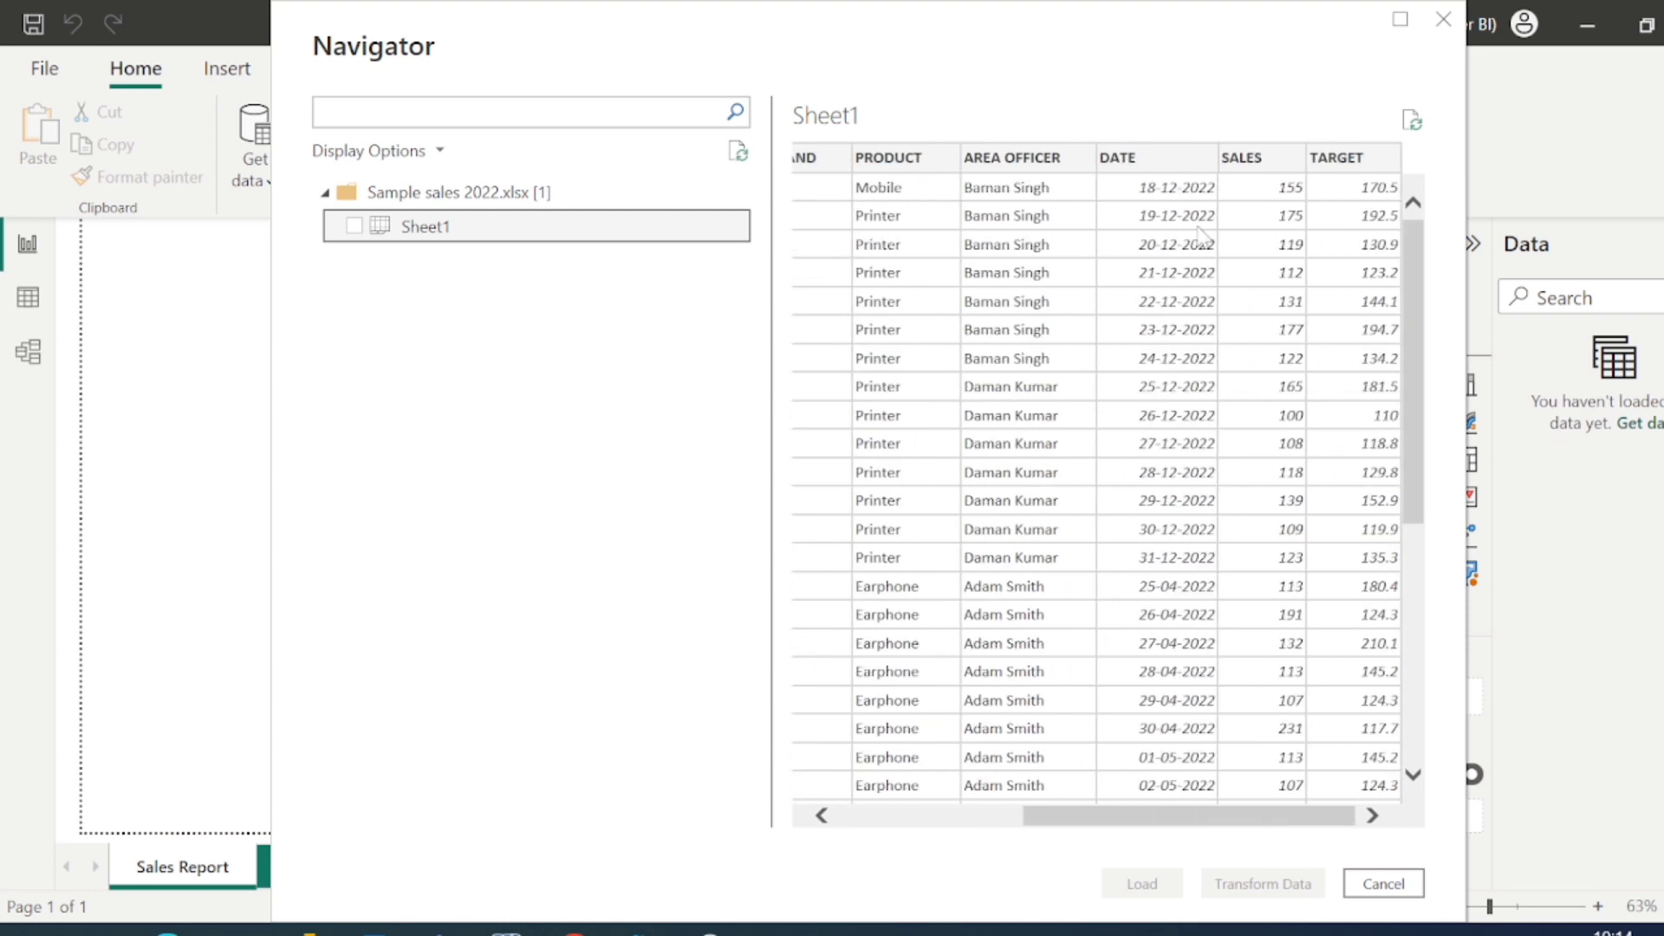
{"action": "scroll", "coordinate": [1107, 401], "scroll_direction": "left", "scroll_amount": 5}
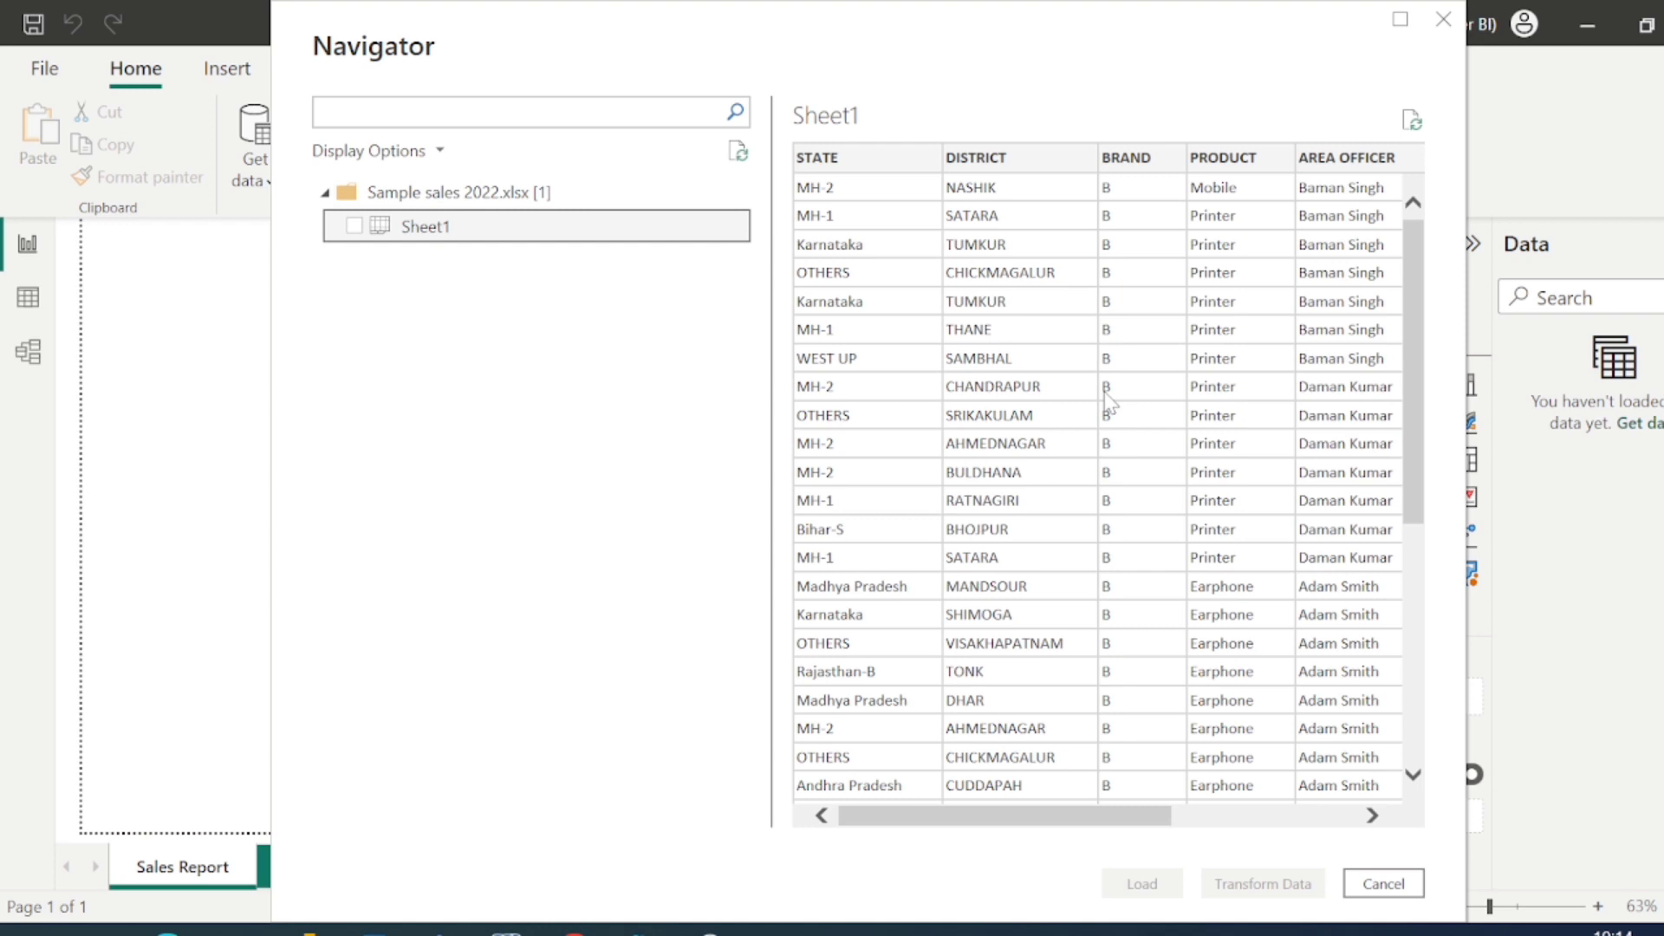
{"action": "scroll", "coordinate": [1106, 401], "scroll_direction": "right", "scroll_amount": 5}
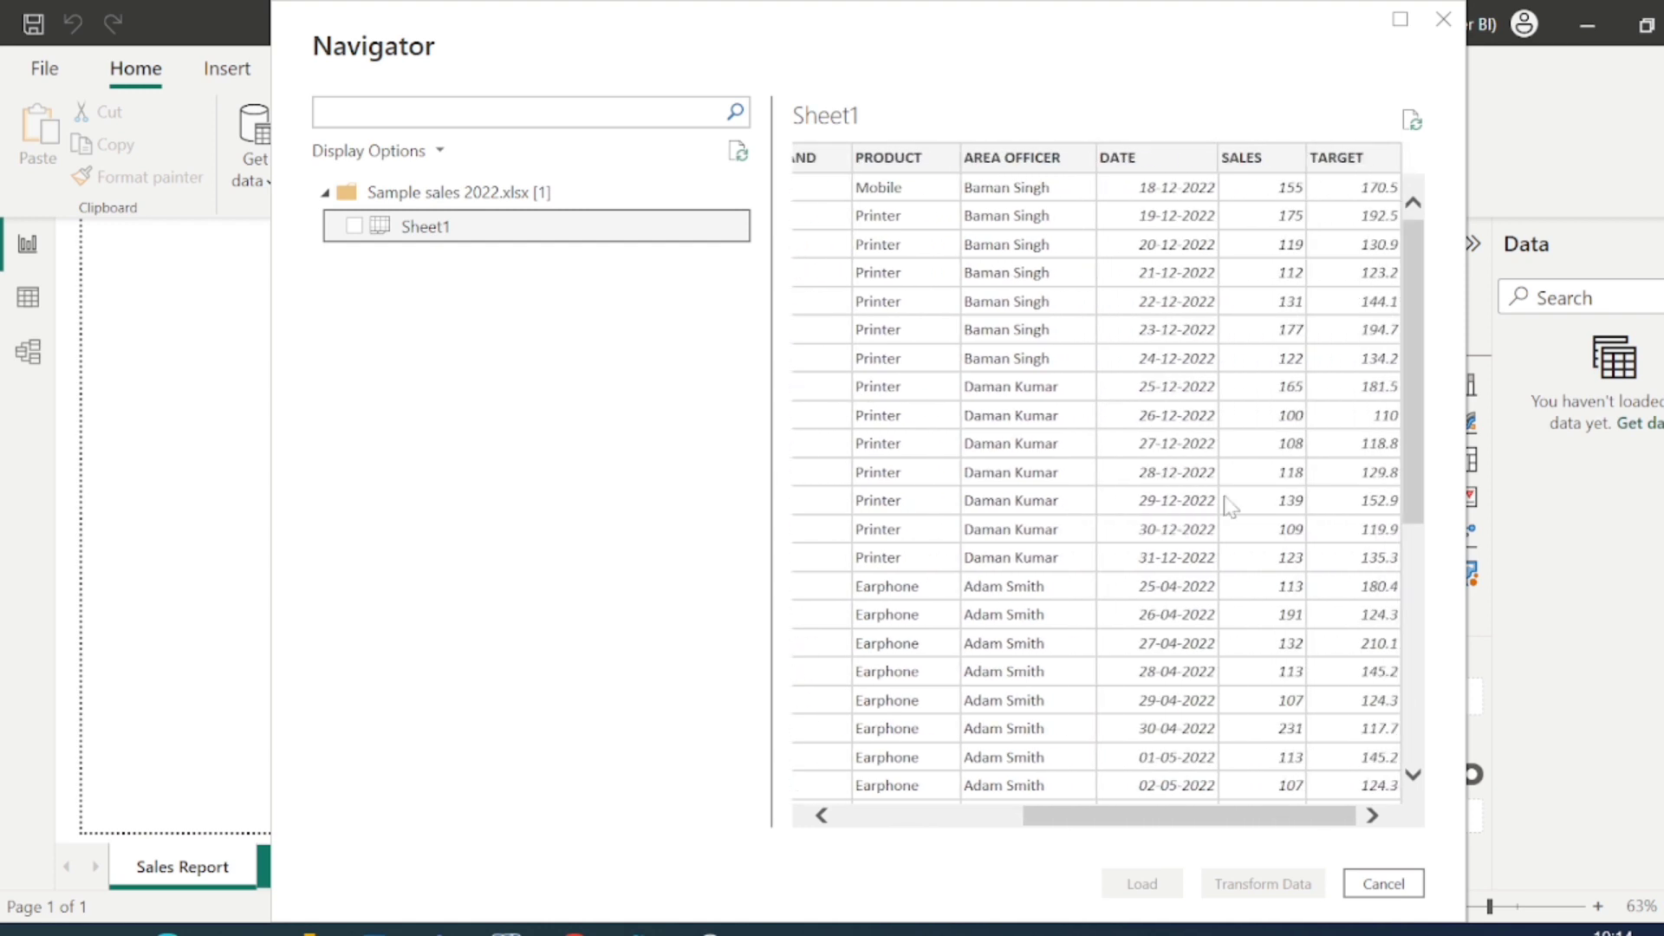
{"action": "left_click", "coordinate": [354, 226]}
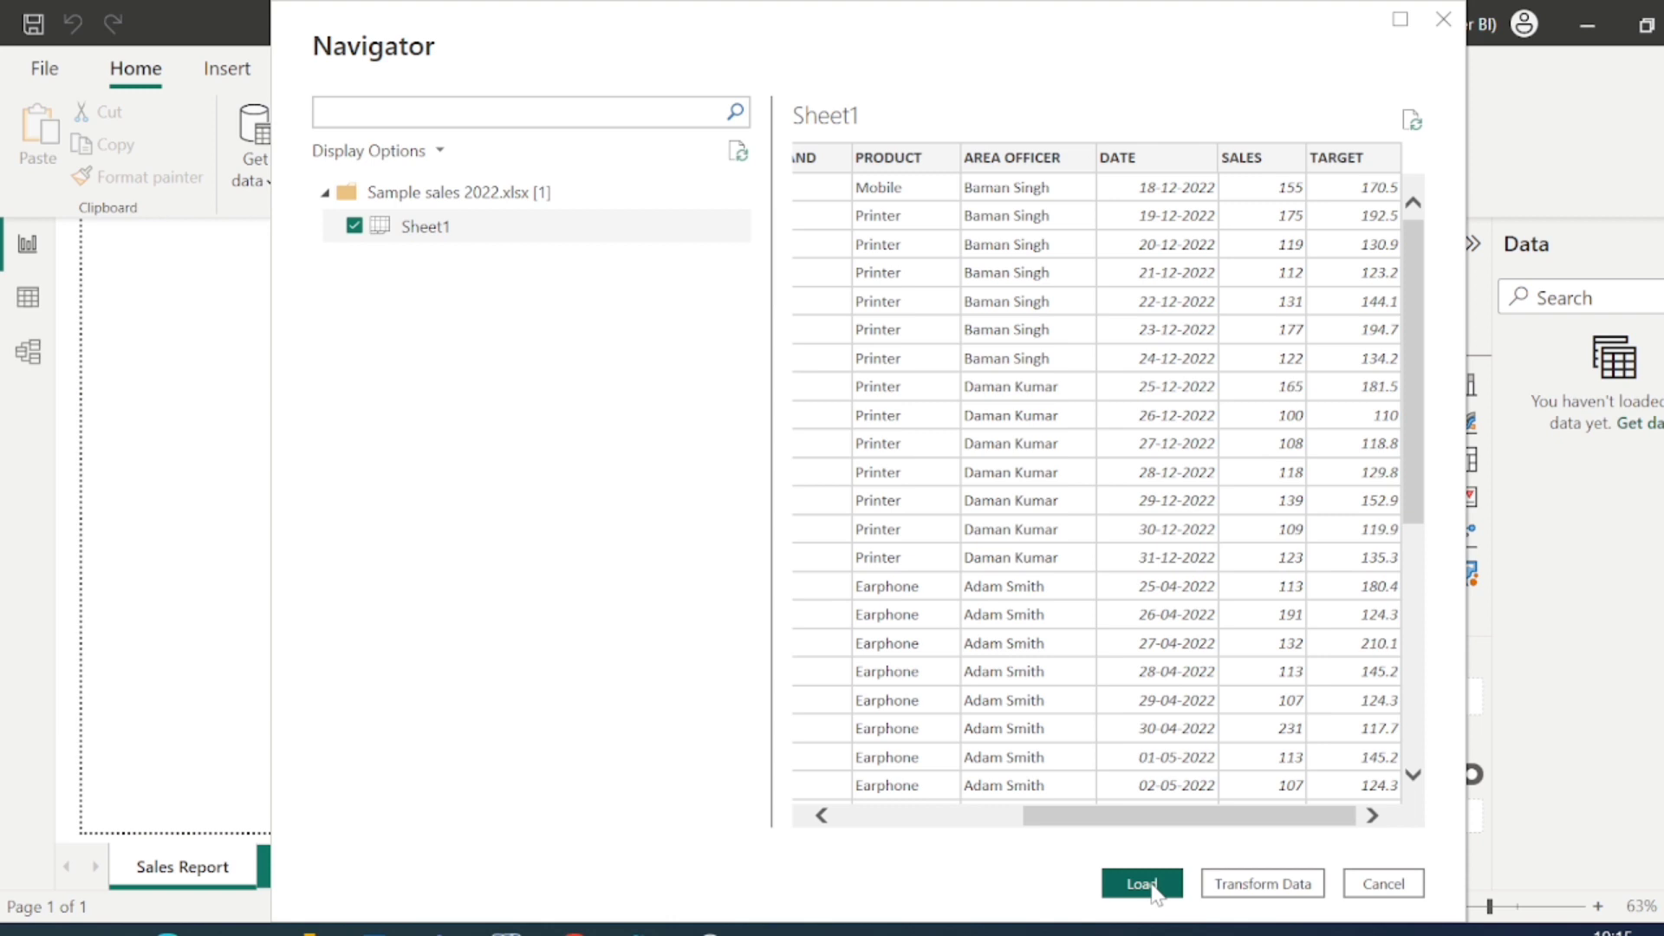
{"action": "left_click", "coordinate": [1252, 886]}
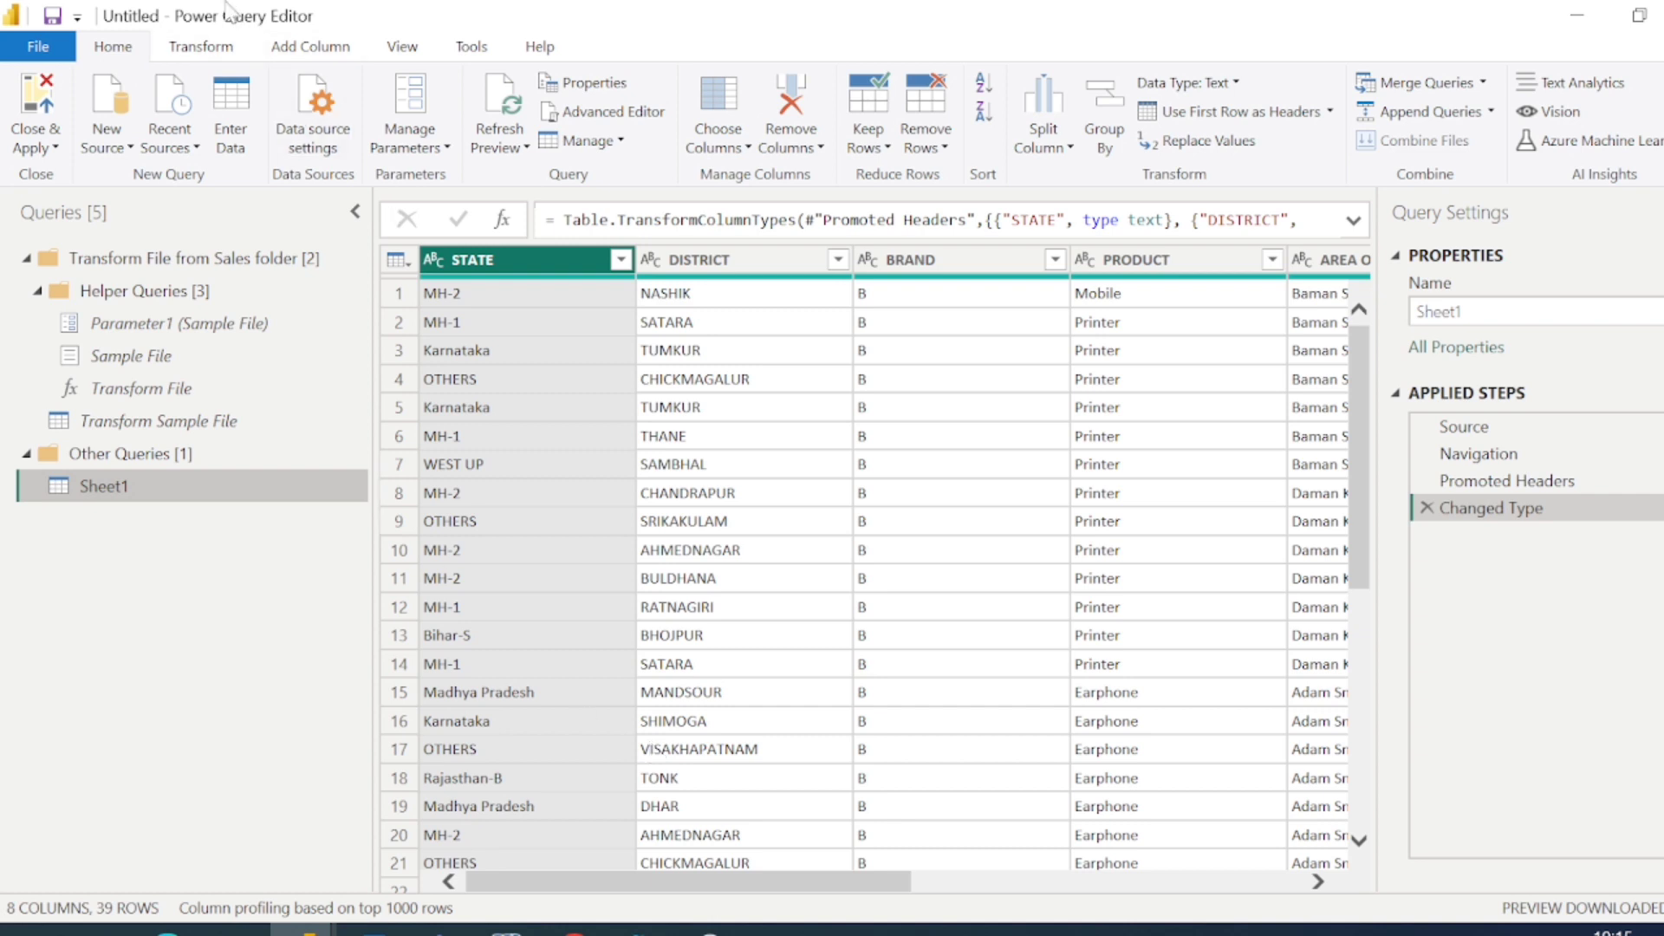
Check the report window in Power BI Desktop and return to the Power Query Editor
{"action": "mouse_move", "coordinate": [301, 929]}
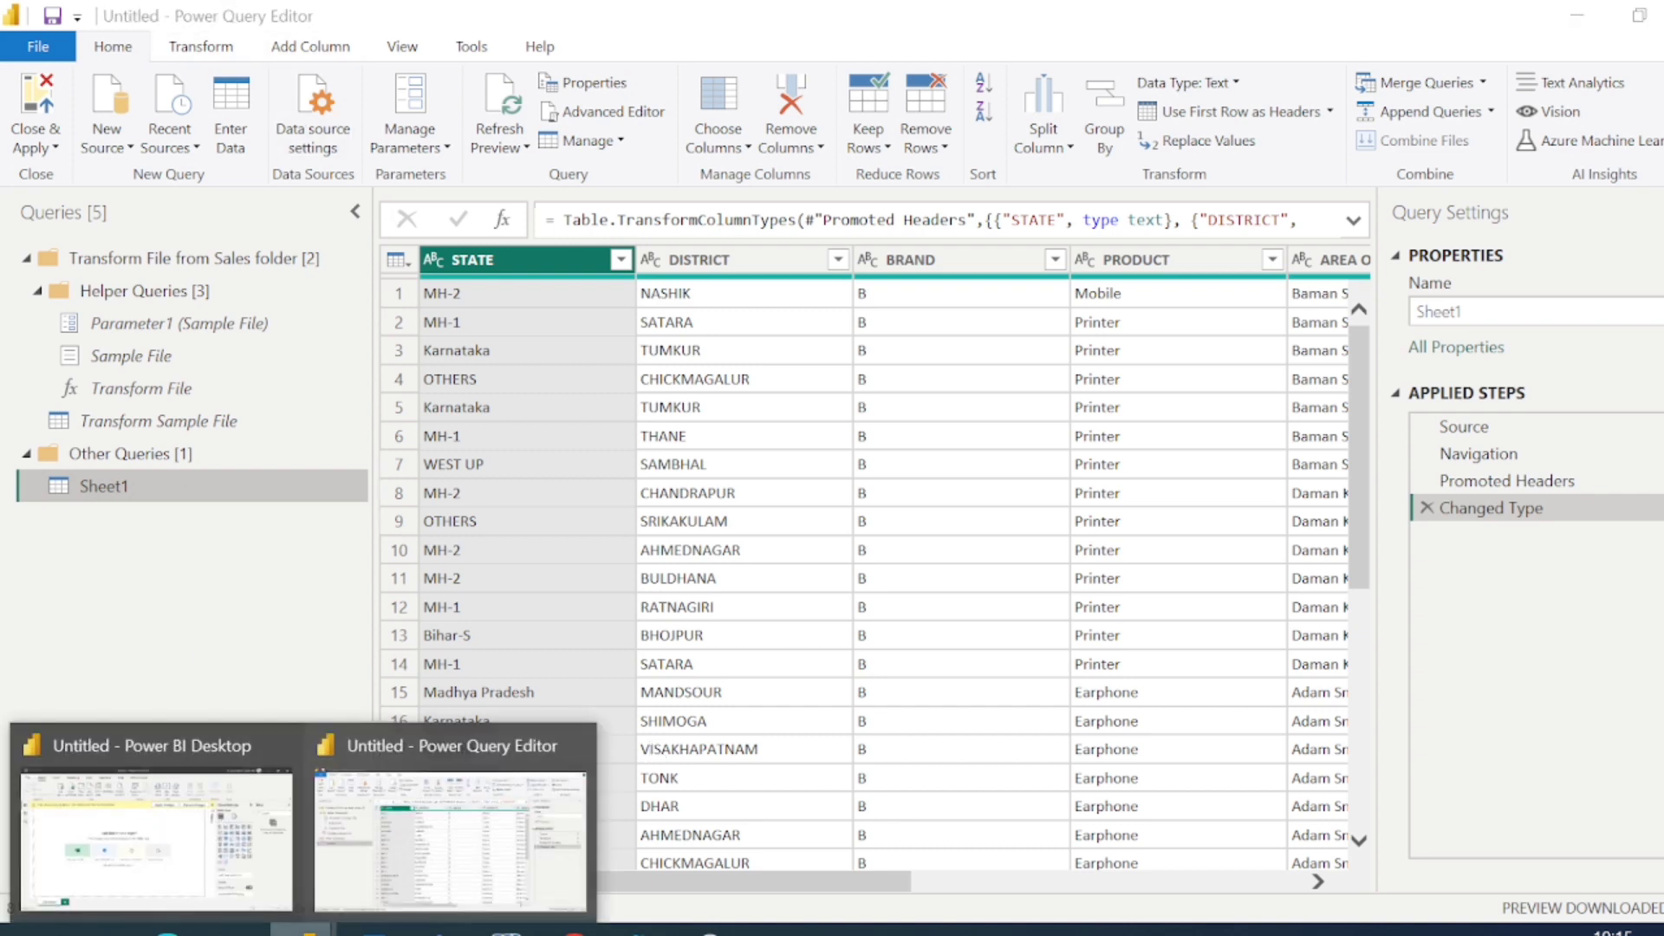
{"action": "left_click", "coordinate": [132, 834]}
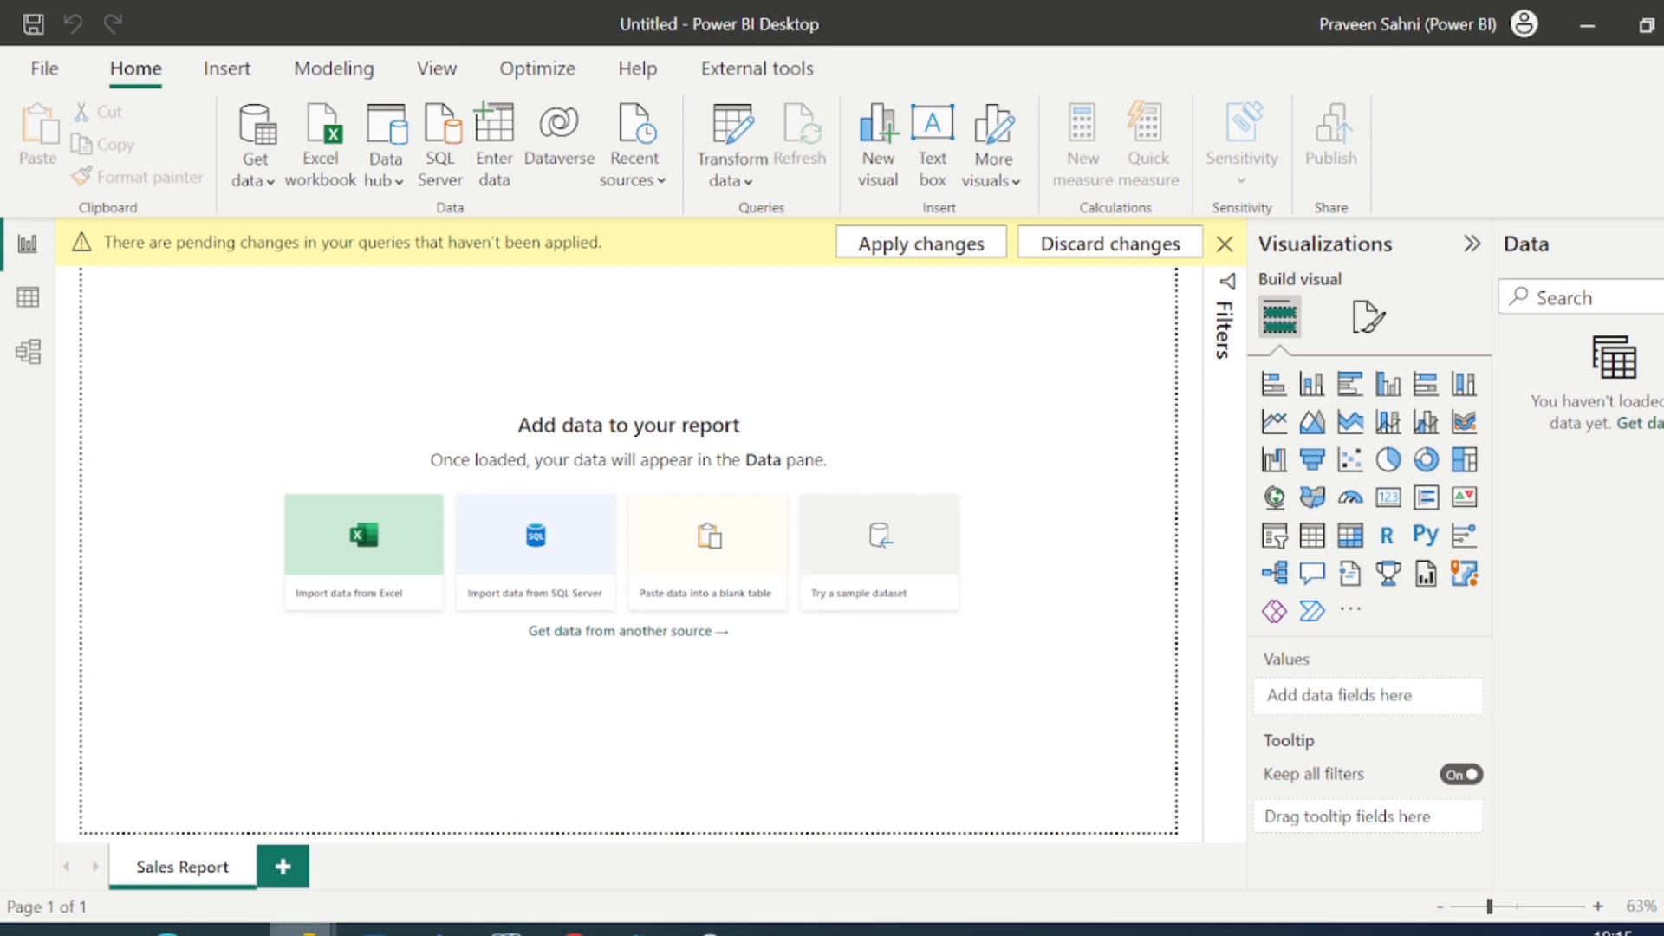
{"action": "mouse_move", "coordinate": [327, 919]}
{"action": "left_click", "coordinate": [412, 818]}
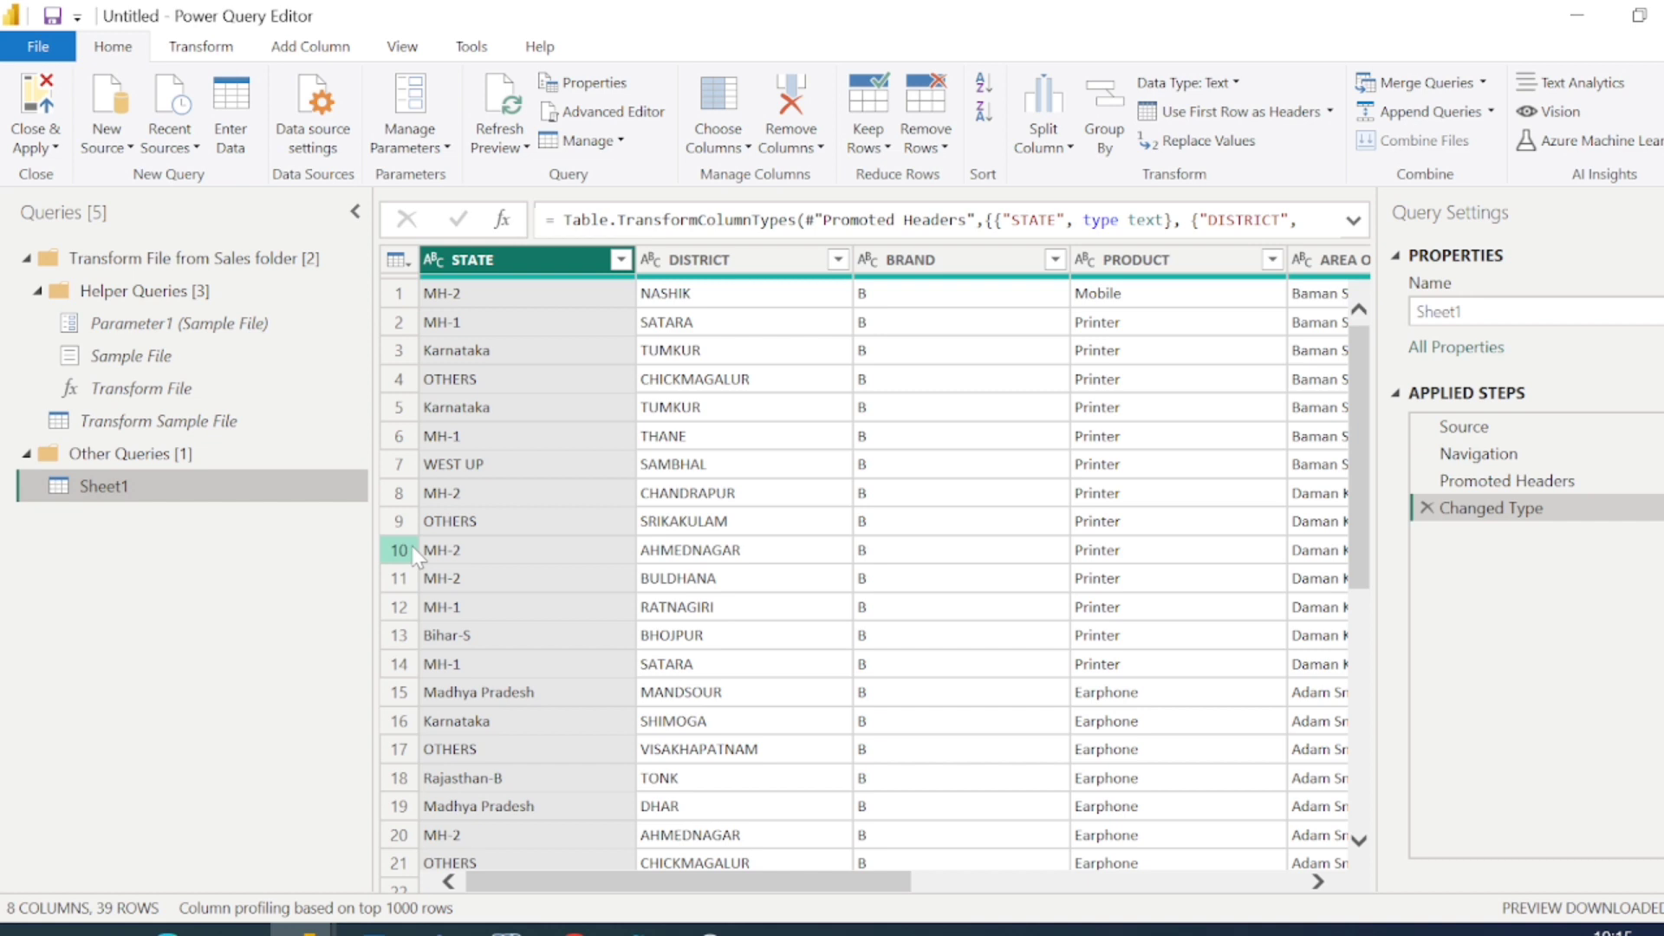
Rename the Sheet1 query as Sales report
{"action": "left_click", "coordinate": [1463, 311]}
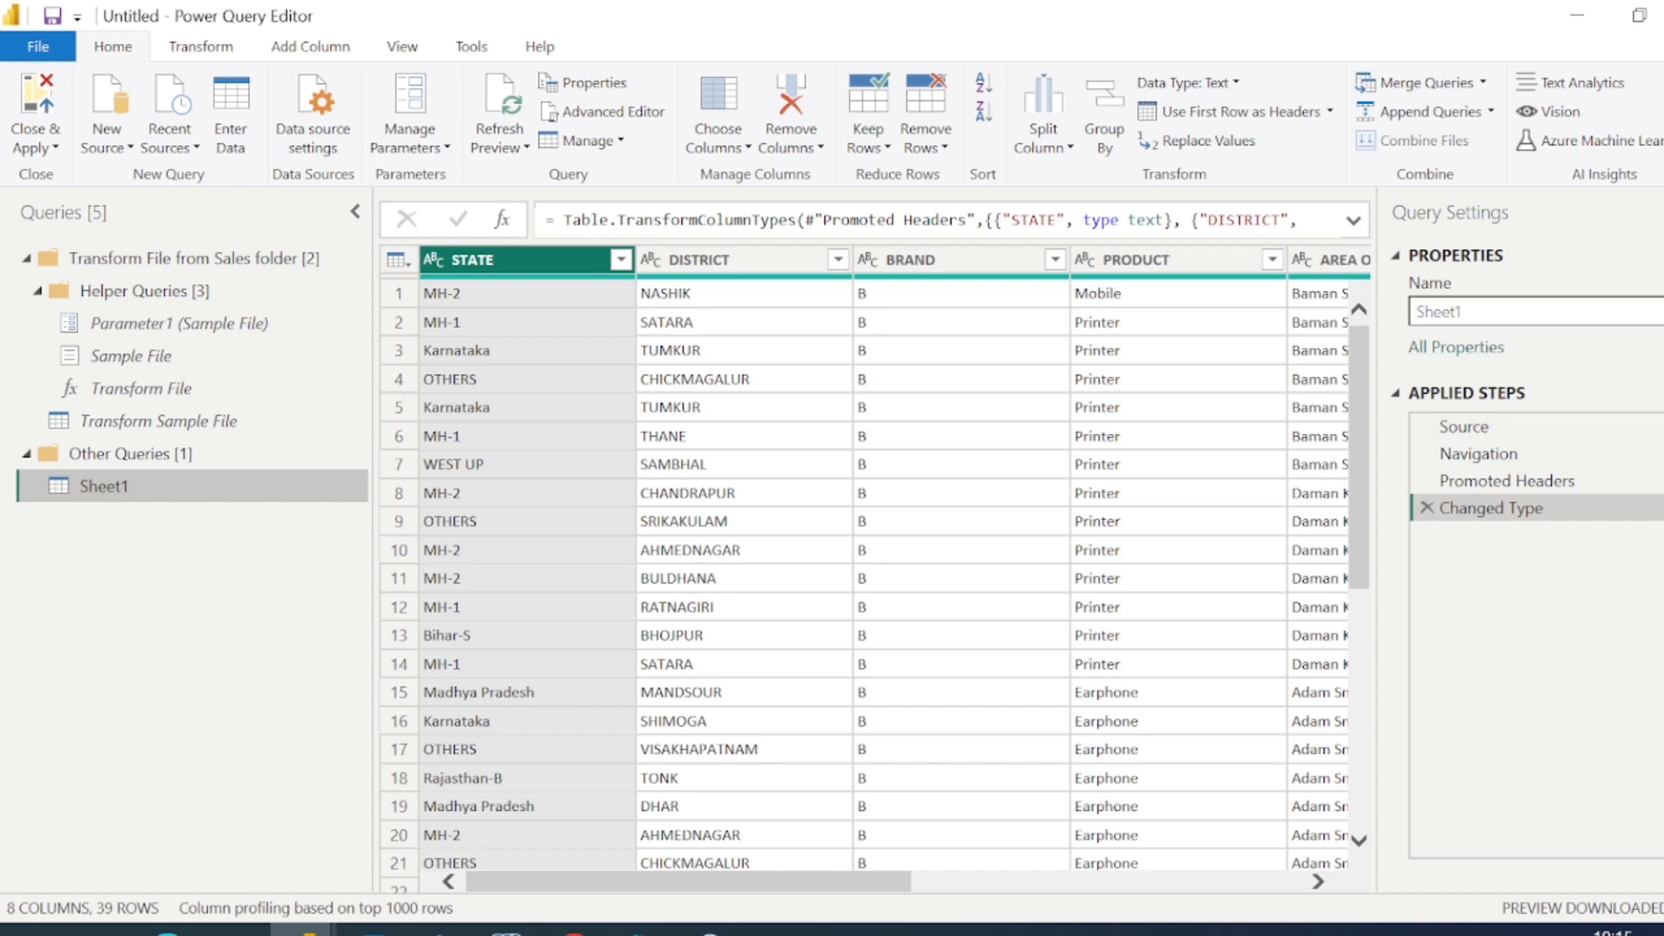
{"action": "key", "text": "ctrl+a"}
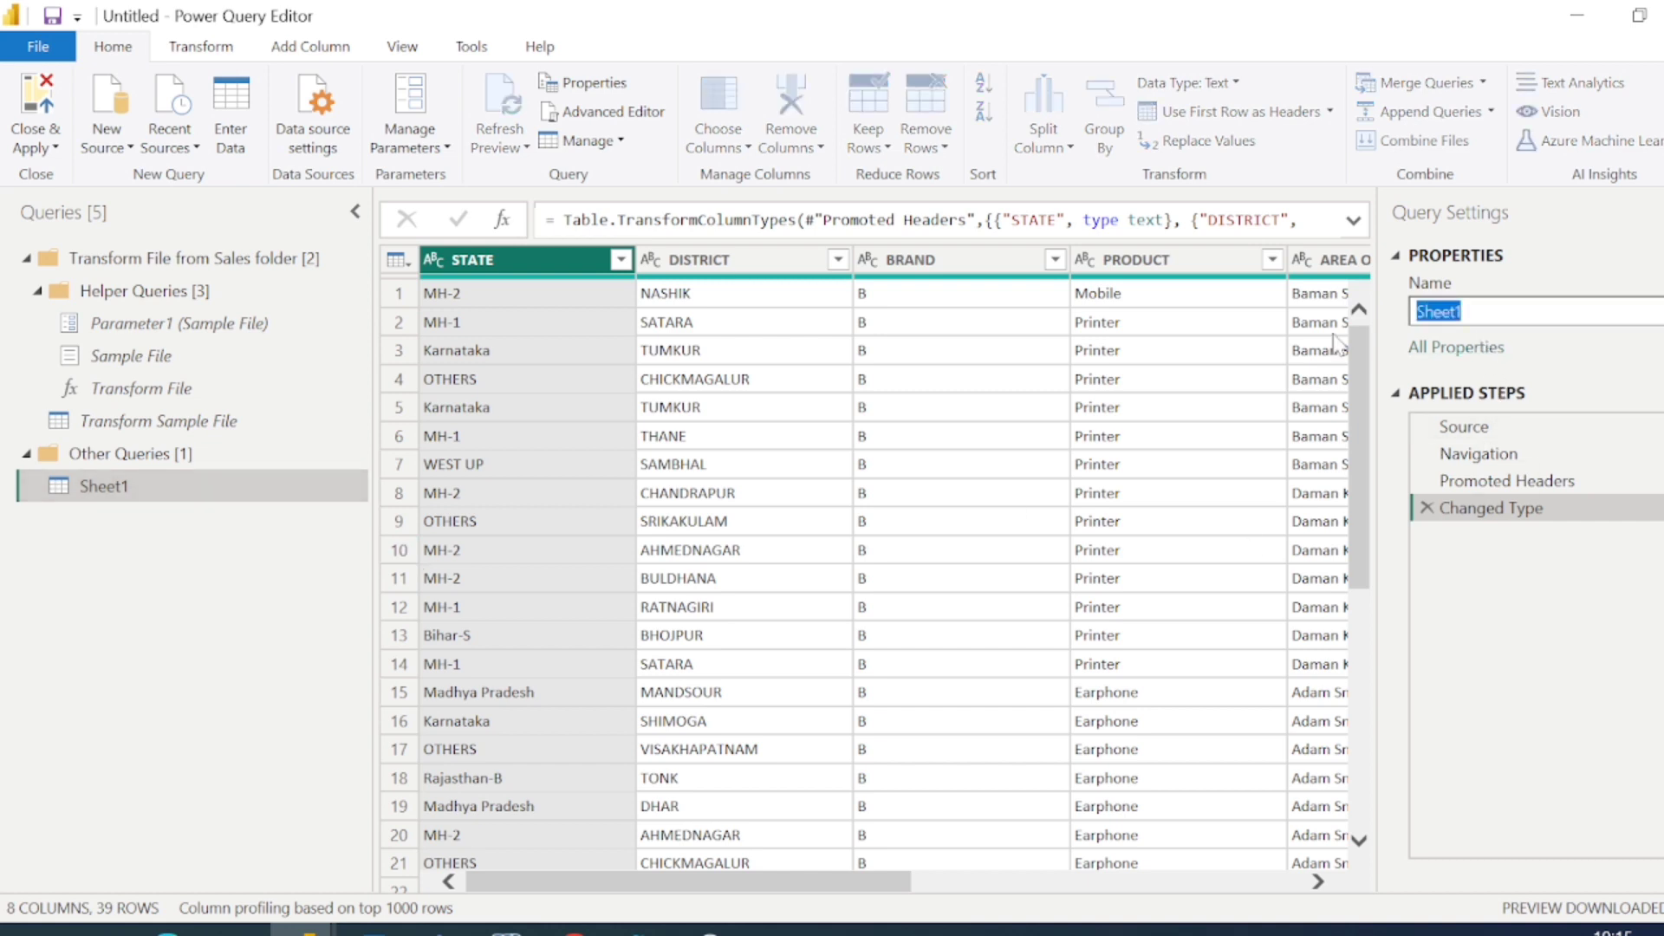
{"action": "type", "text": "4"}
{"action": "key", "text": "BackSpace"}
{"action": "type", "text": "SA"}
{"action": "key", "text": "BackSpace"}
{"action": "key", "text": "BackSpace"}
{"action": "type", "text": "Sales report 2022"}
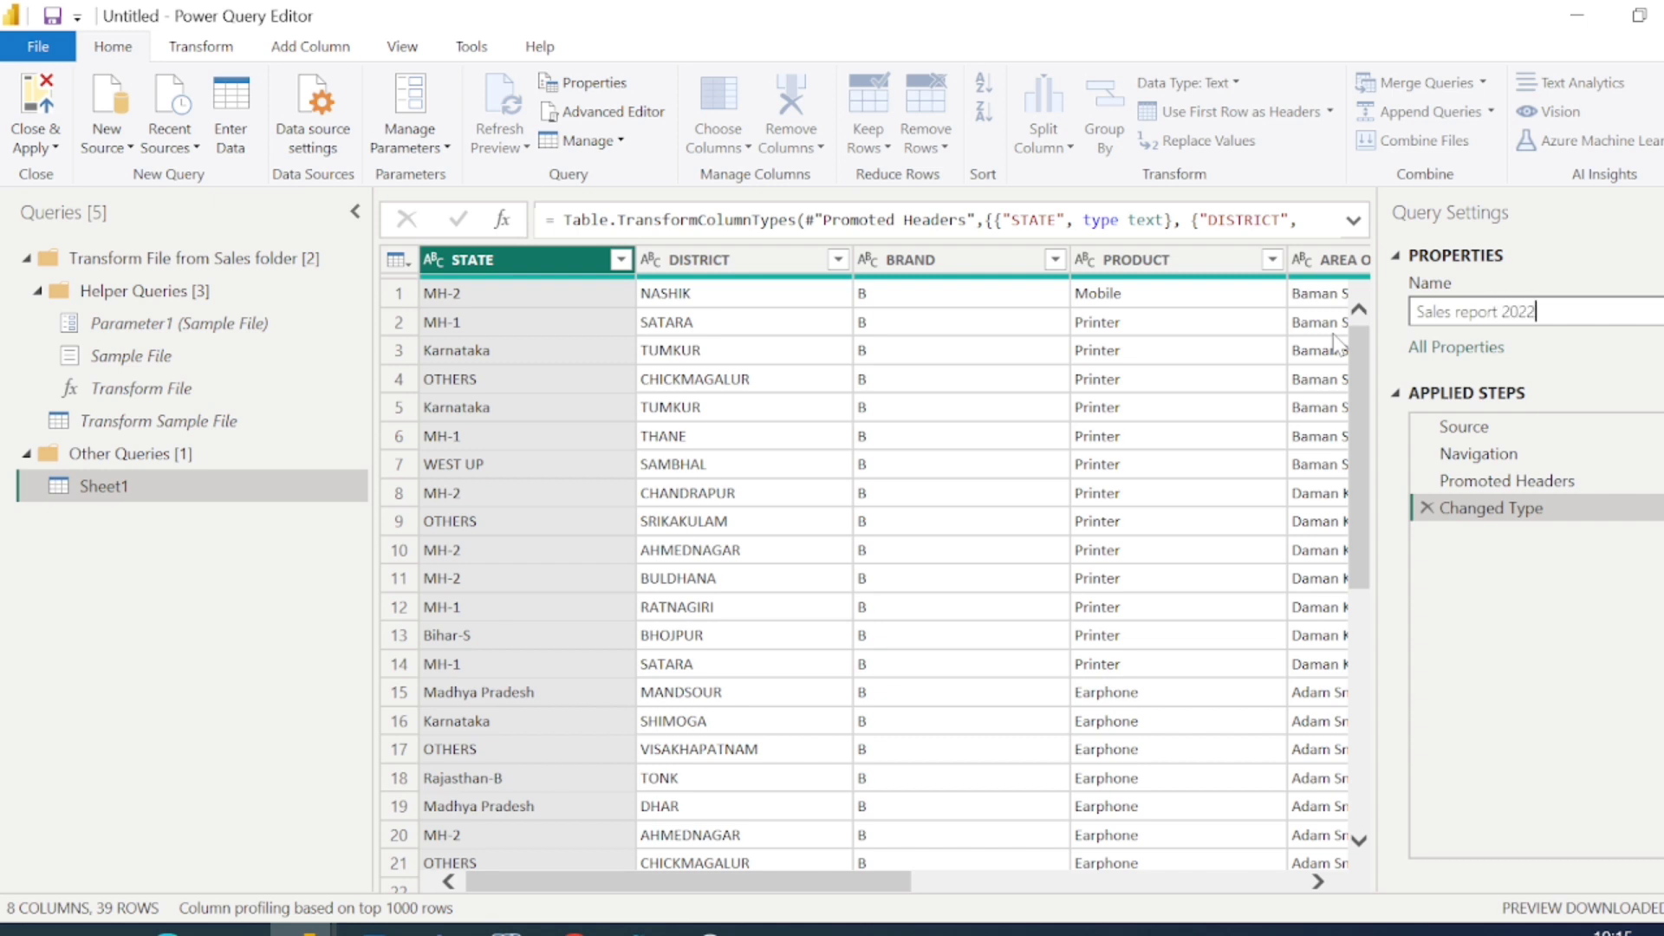
{"action": "key", "text": "BackSpace"}
{"action": "key", "text": "BackSpace"}
{"action": "key", "text": "BackSpace"}
{"action": "key", "text": "BackSpace"}
{"action": "key", "text": "Return"}
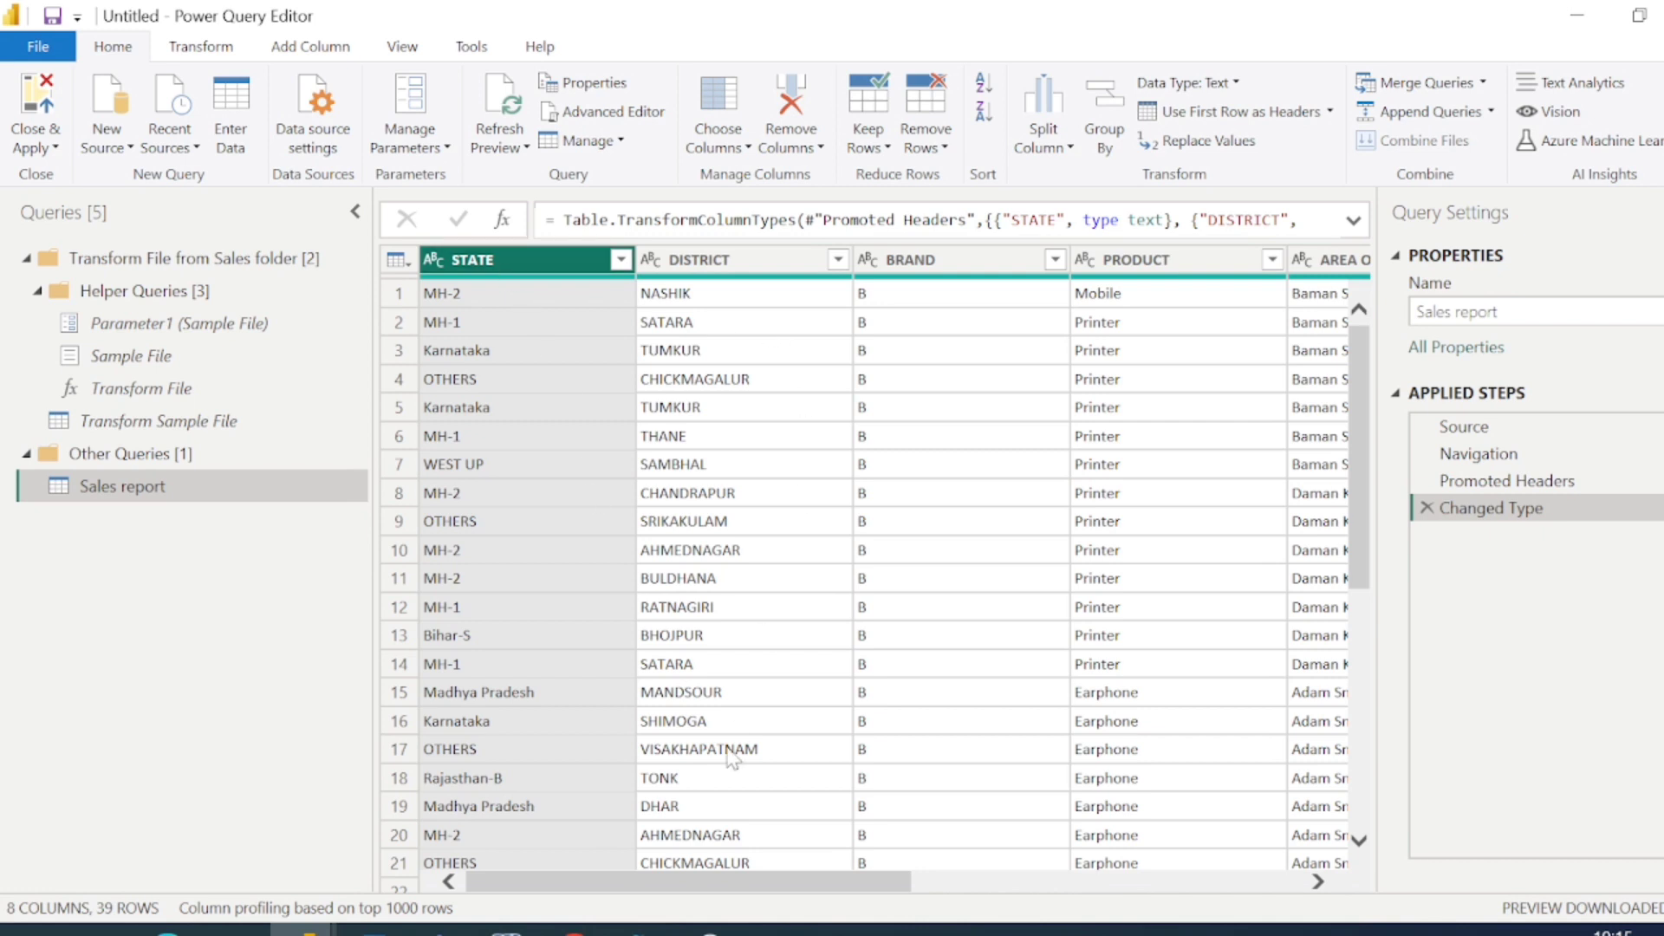
Review the columns of the Sales report table and examine the distinct values in the STATE column's filter list
{"action": "left_click_drag", "start_coordinate": [699, 882], "coordinate": [945, 910]}
{"action": "scroll", "coordinate": [890, 611], "scroll_direction": "right", "scroll_amount": 5}
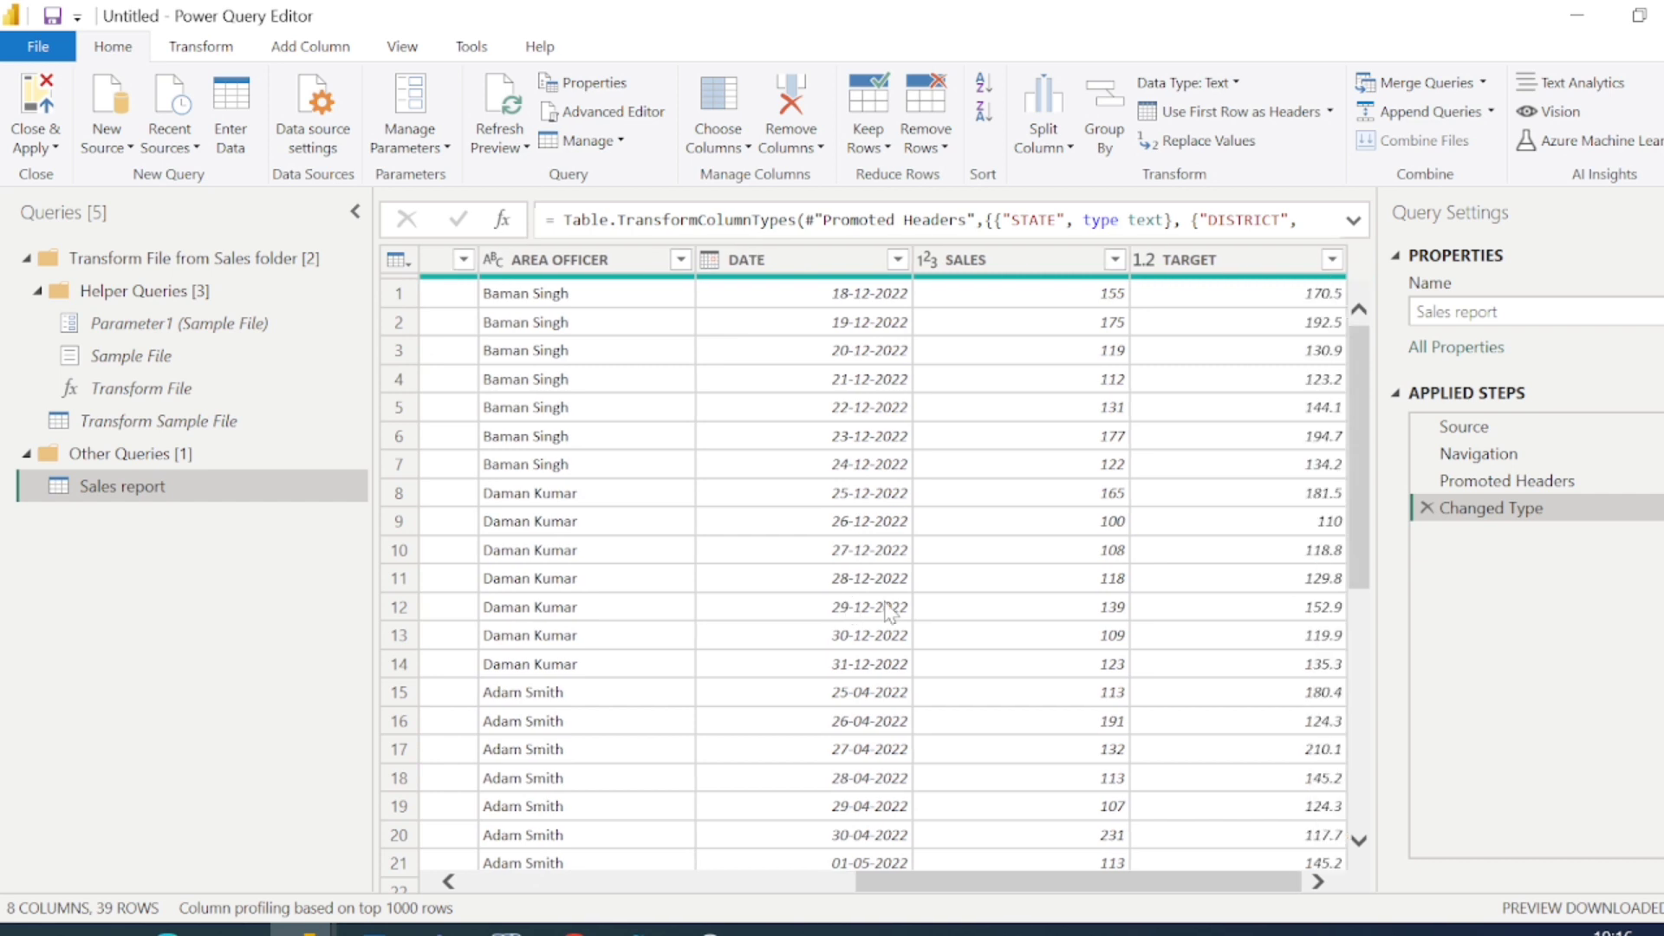
{"action": "key", "text": "Home"}
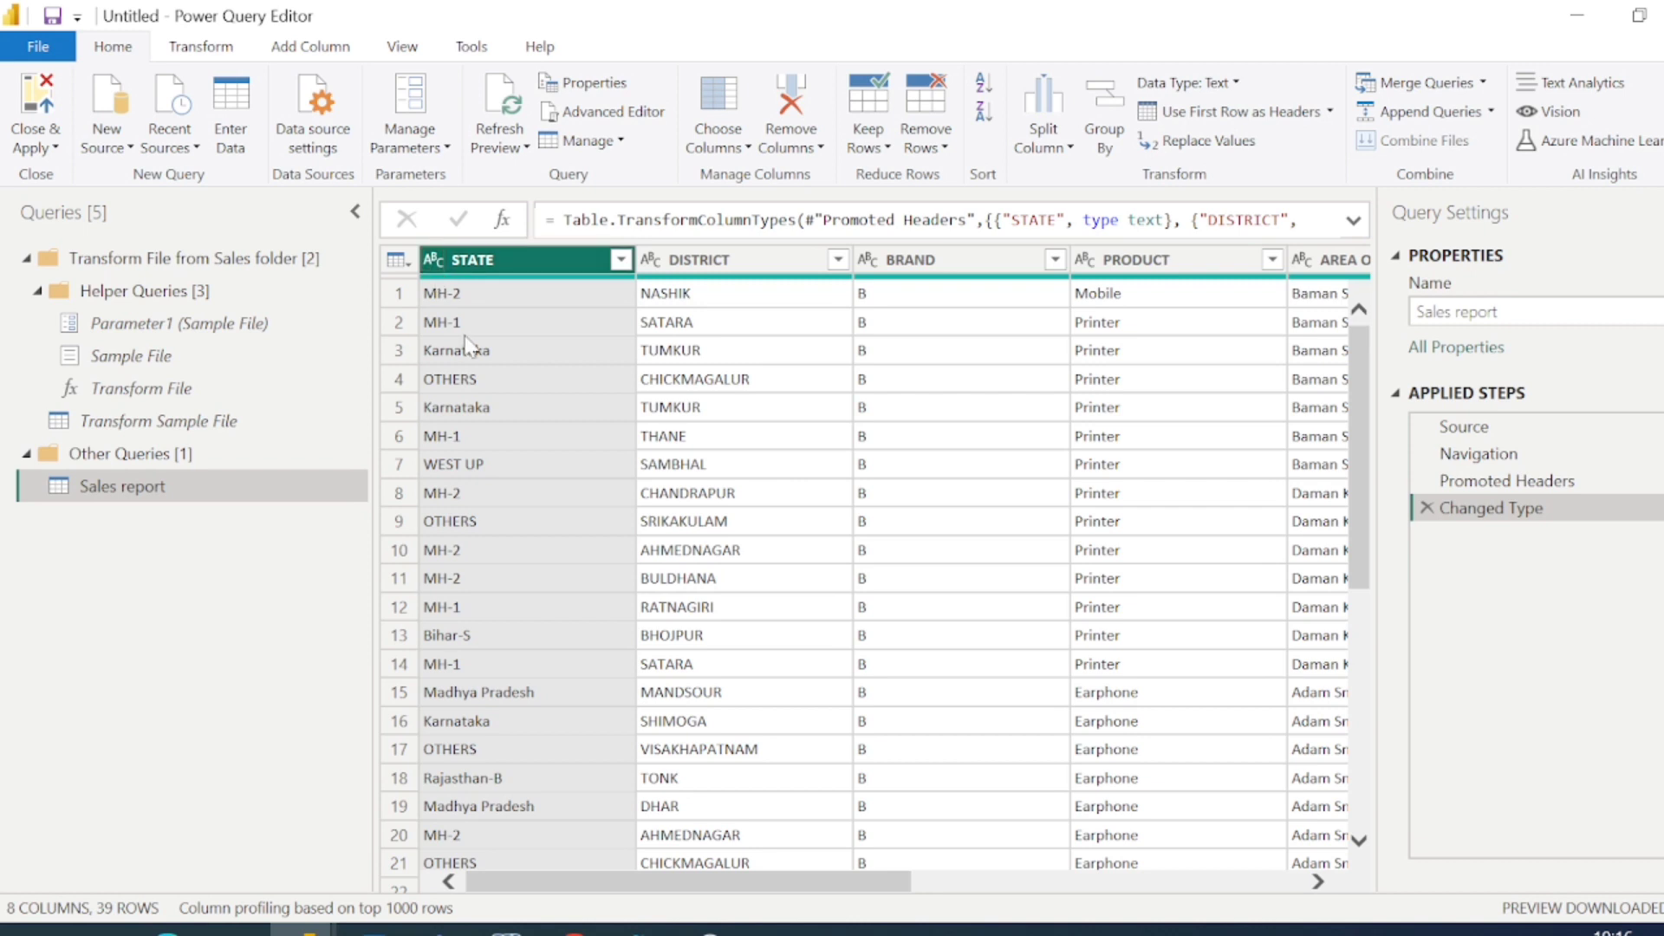
{"action": "left_click", "coordinate": [621, 259]}
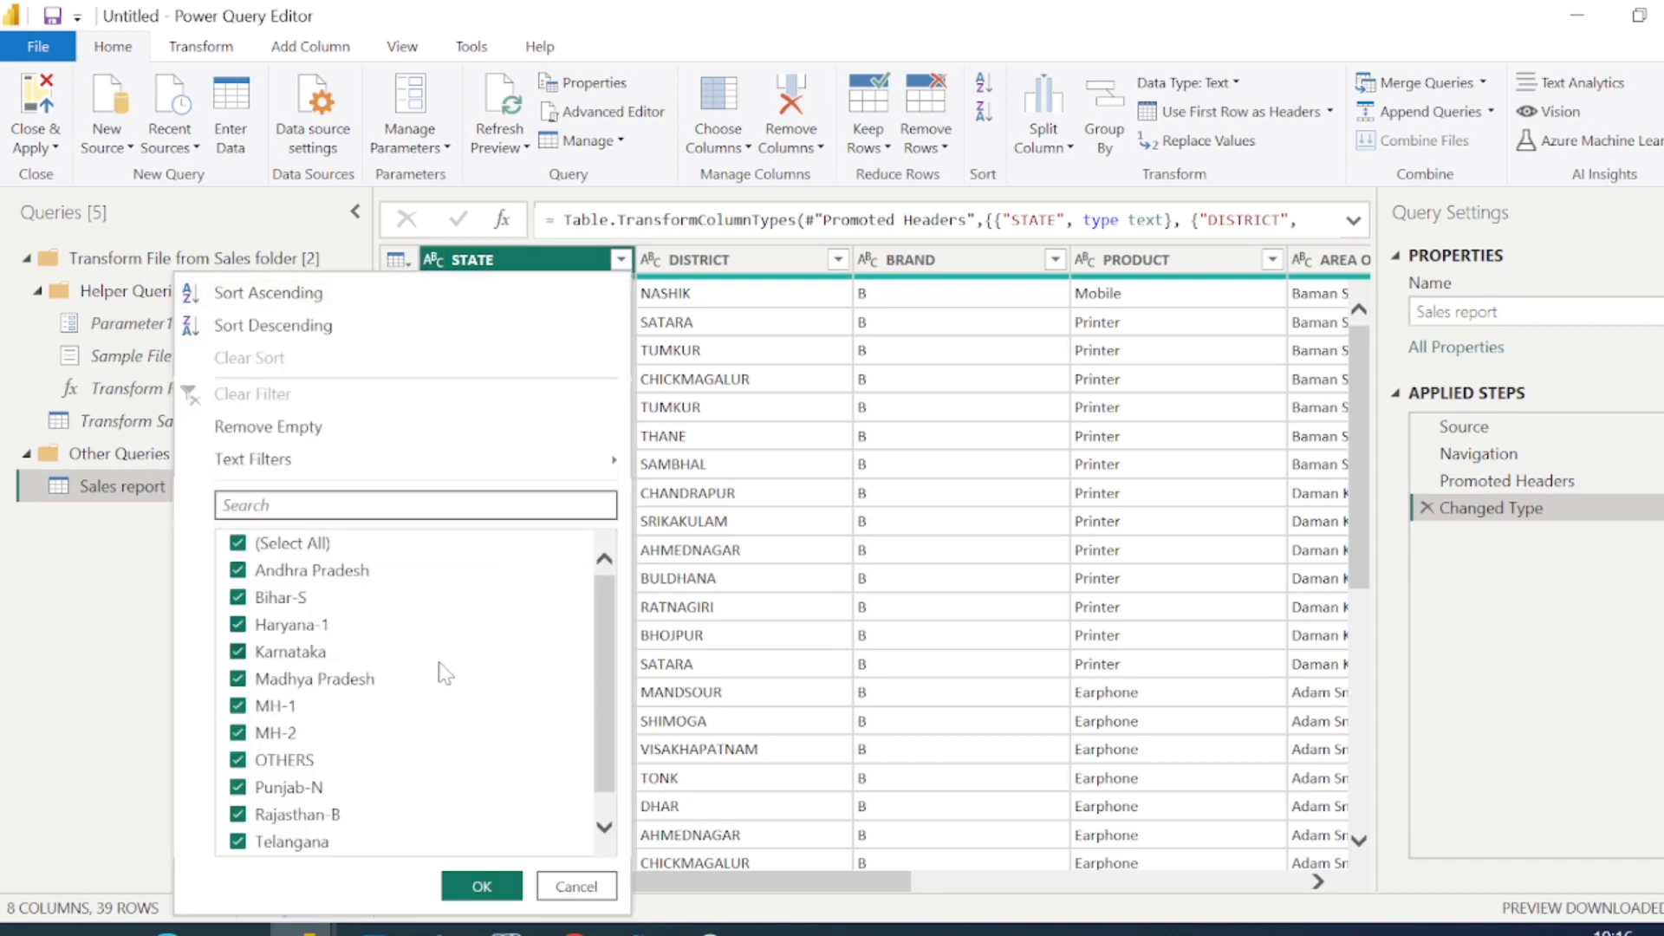
{"action": "scroll", "coordinate": [416, 702], "scroll_direction": "down", "scroll_amount": 1}
{"action": "scroll", "coordinate": [352, 598], "scroll_direction": "up", "scroll_amount": 1}
{"action": "scroll", "coordinate": [351, 598], "scroll_direction": "down", "scroll_amount": 1}
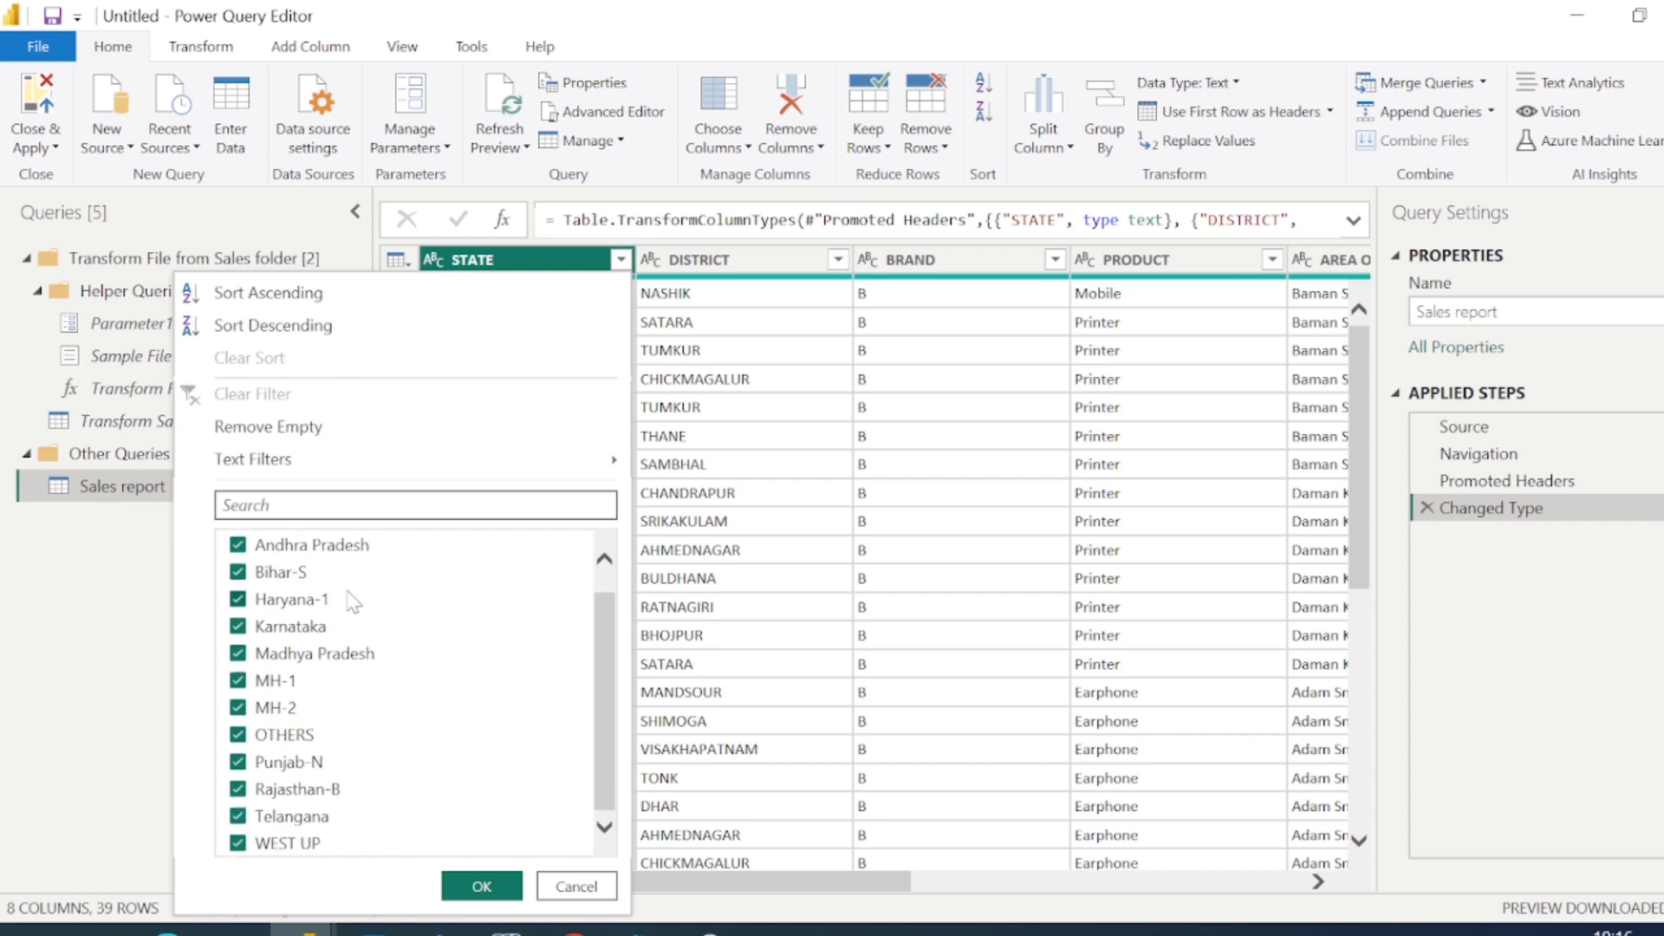
{"action": "left_click", "coordinate": [576, 886]}
{"action": "left_click", "coordinate": [621, 260]}
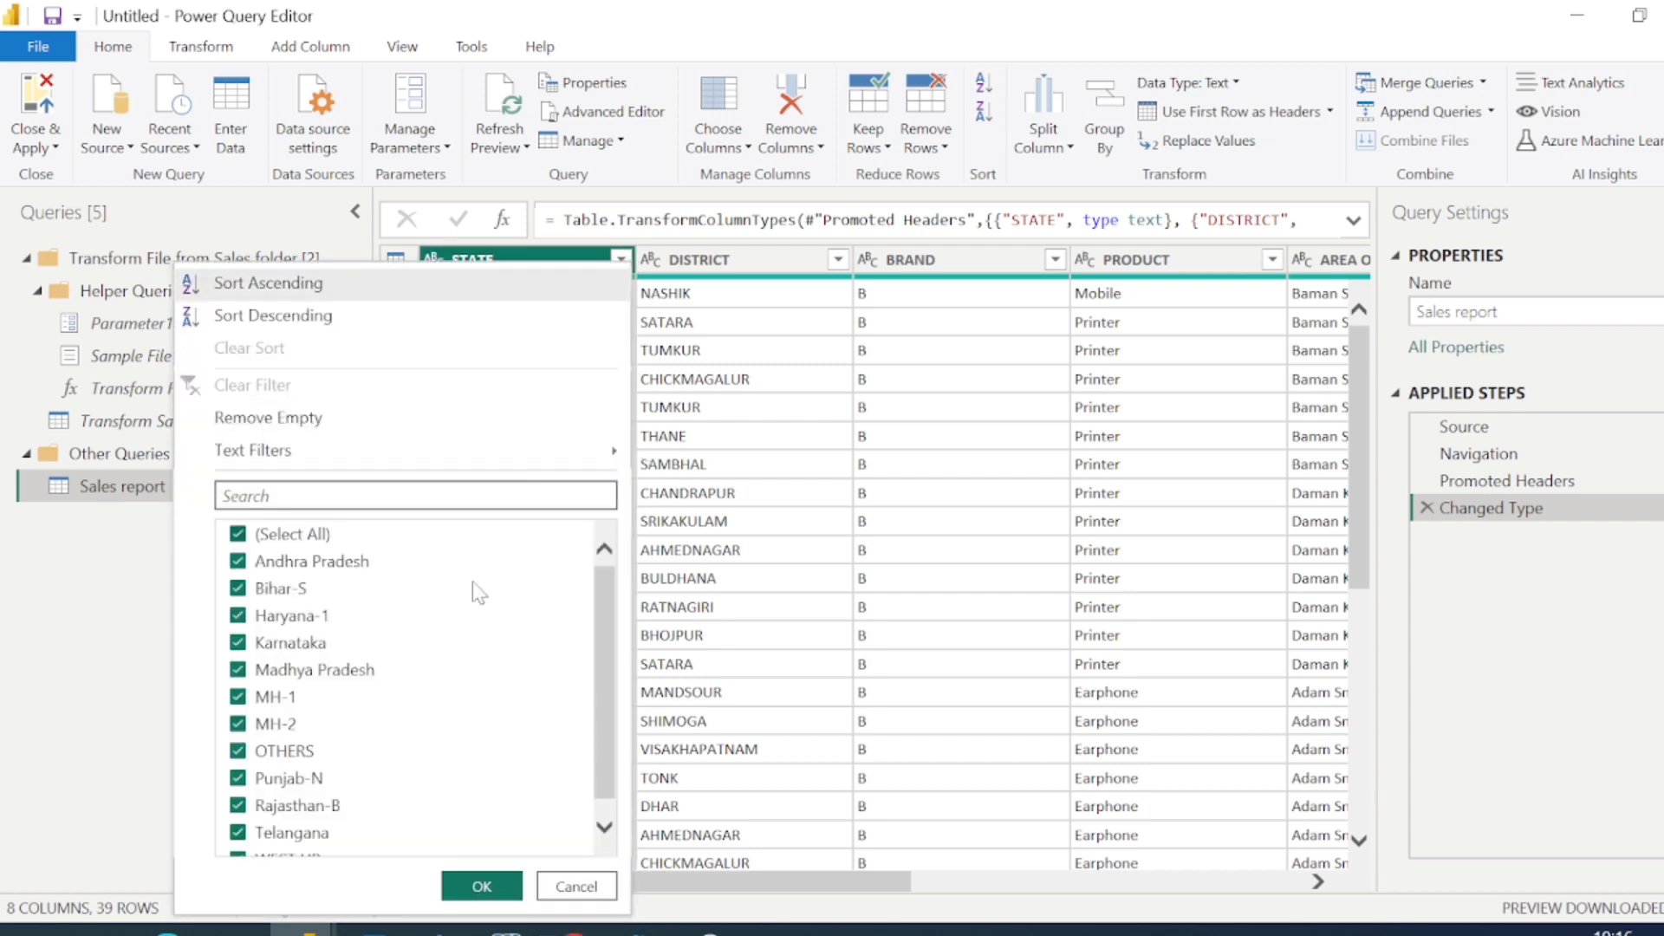
{"action": "scroll", "coordinate": [427, 668], "scroll_direction": "down", "scroll_amount": 1}
{"action": "scroll", "coordinate": [427, 668], "scroll_direction": "up", "scroll_amount": 1}
{"action": "left_click", "coordinate": [610, 893]}
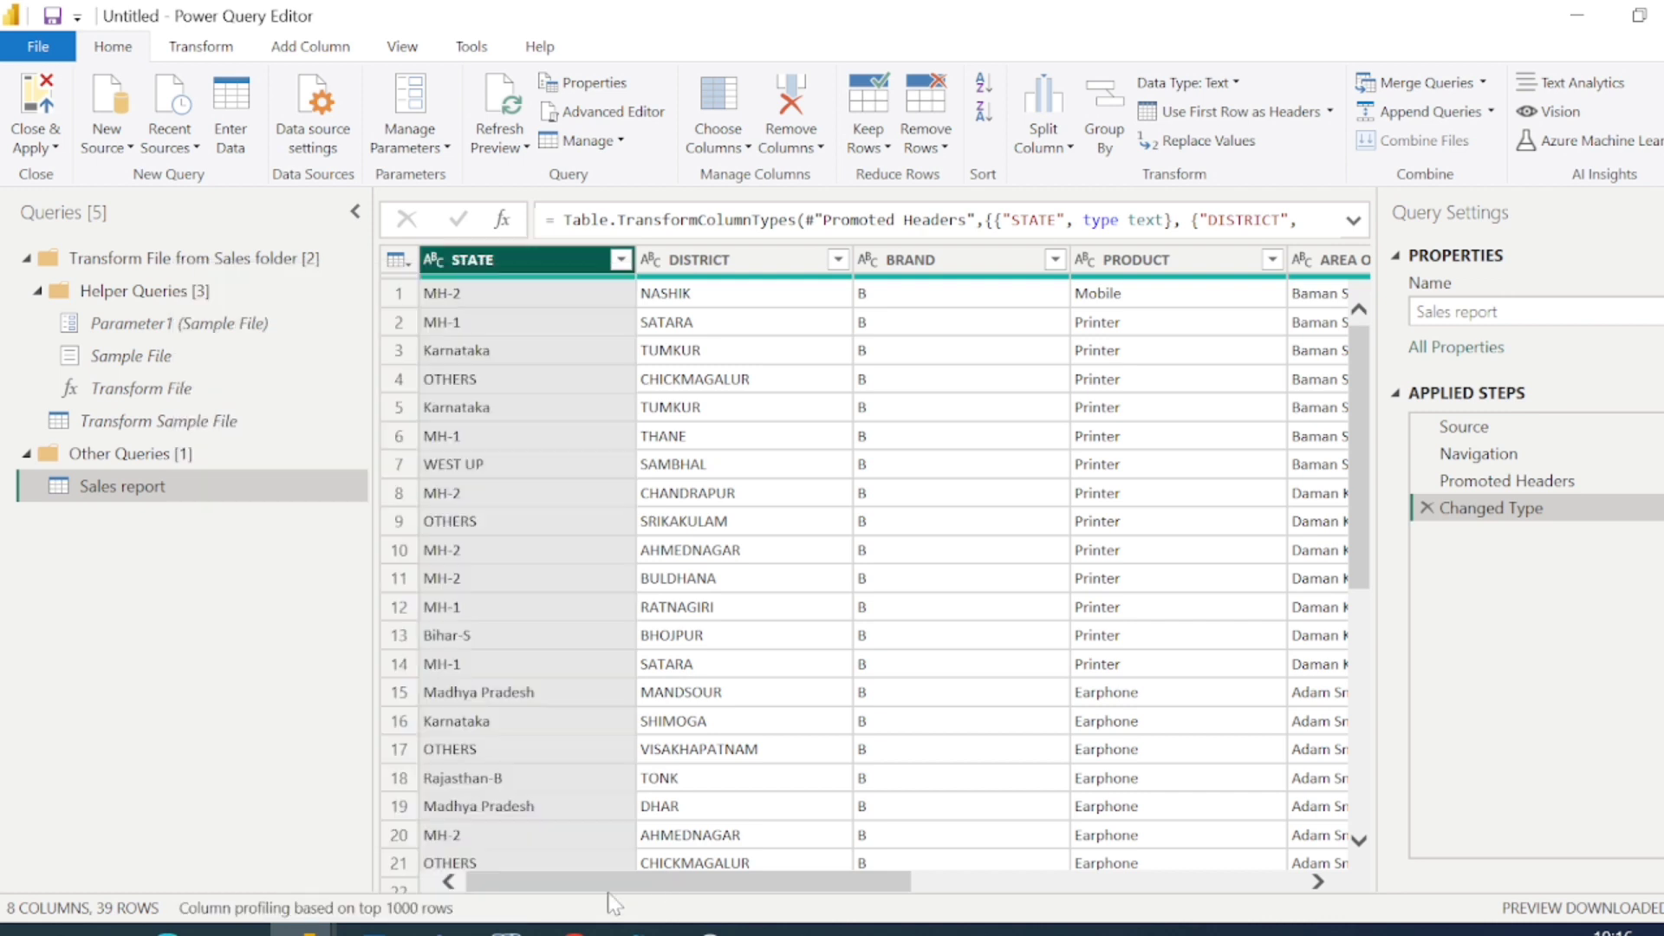
Examine the distinct values in the DISTRICT column's filter list without applying a filter
{"action": "left_click", "coordinate": [838, 260]}
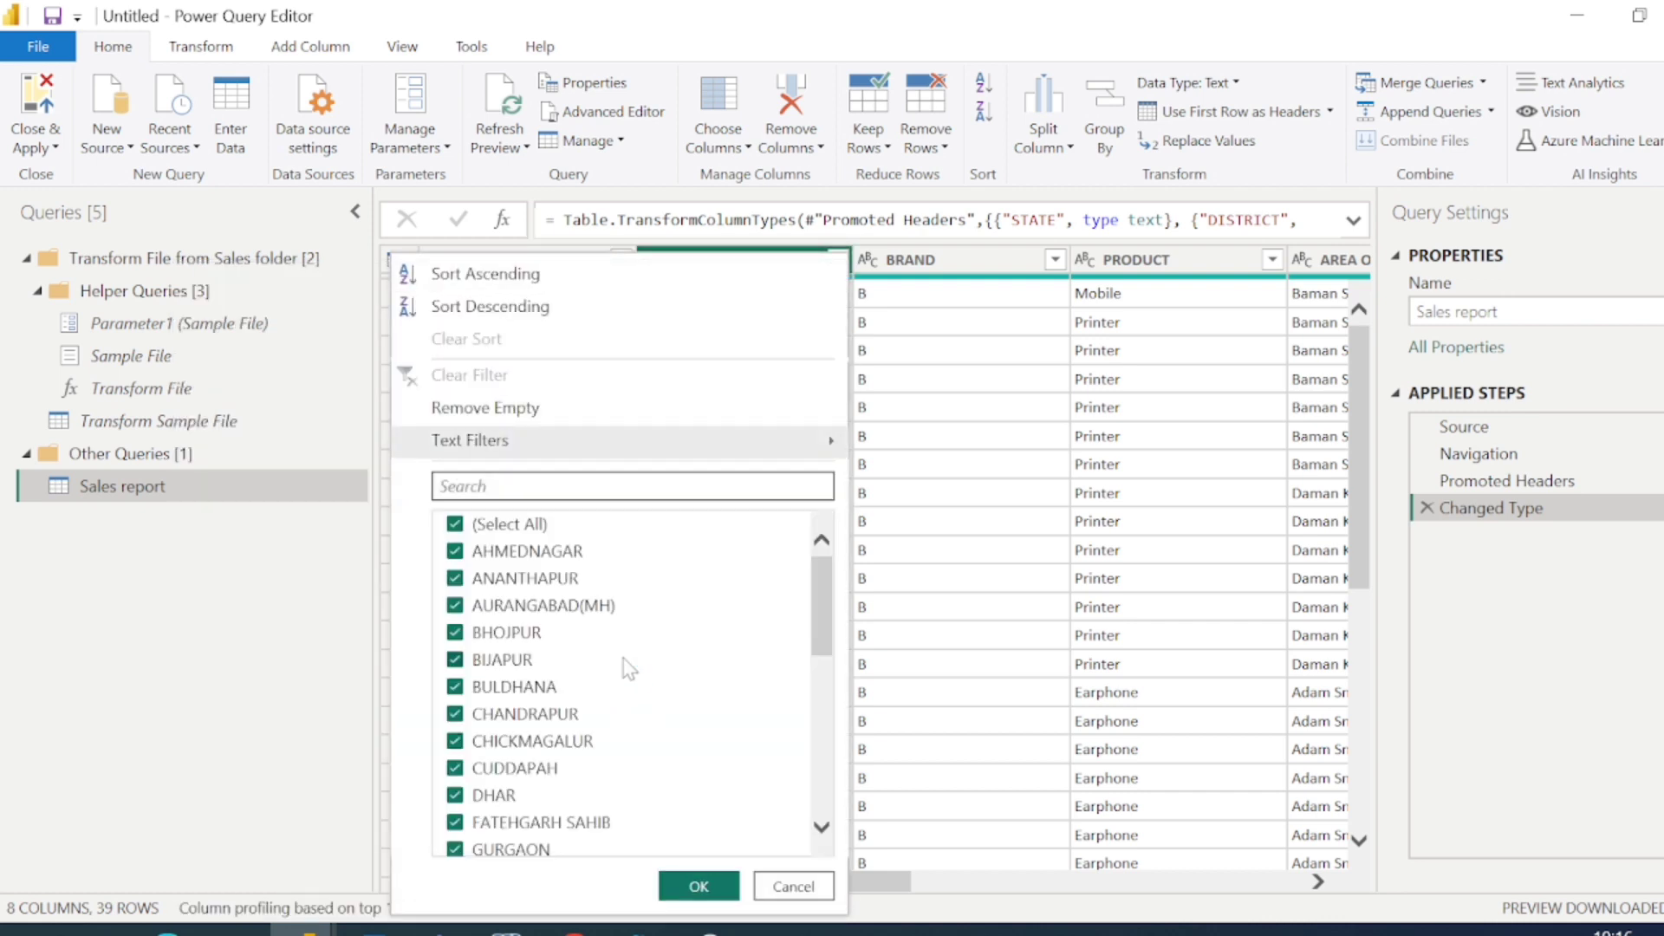
{"action": "scroll", "coordinate": [624, 668], "scroll_direction": "down", "scroll_amount": 4}
{"action": "scroll", "coordinate": [624, 668], "scroll_direction": "up", "scroll_amount": 4}
{"action": "scroll", "coordinate": [626, 668], "scroll_direction": "down", "scroll_amount": 6}
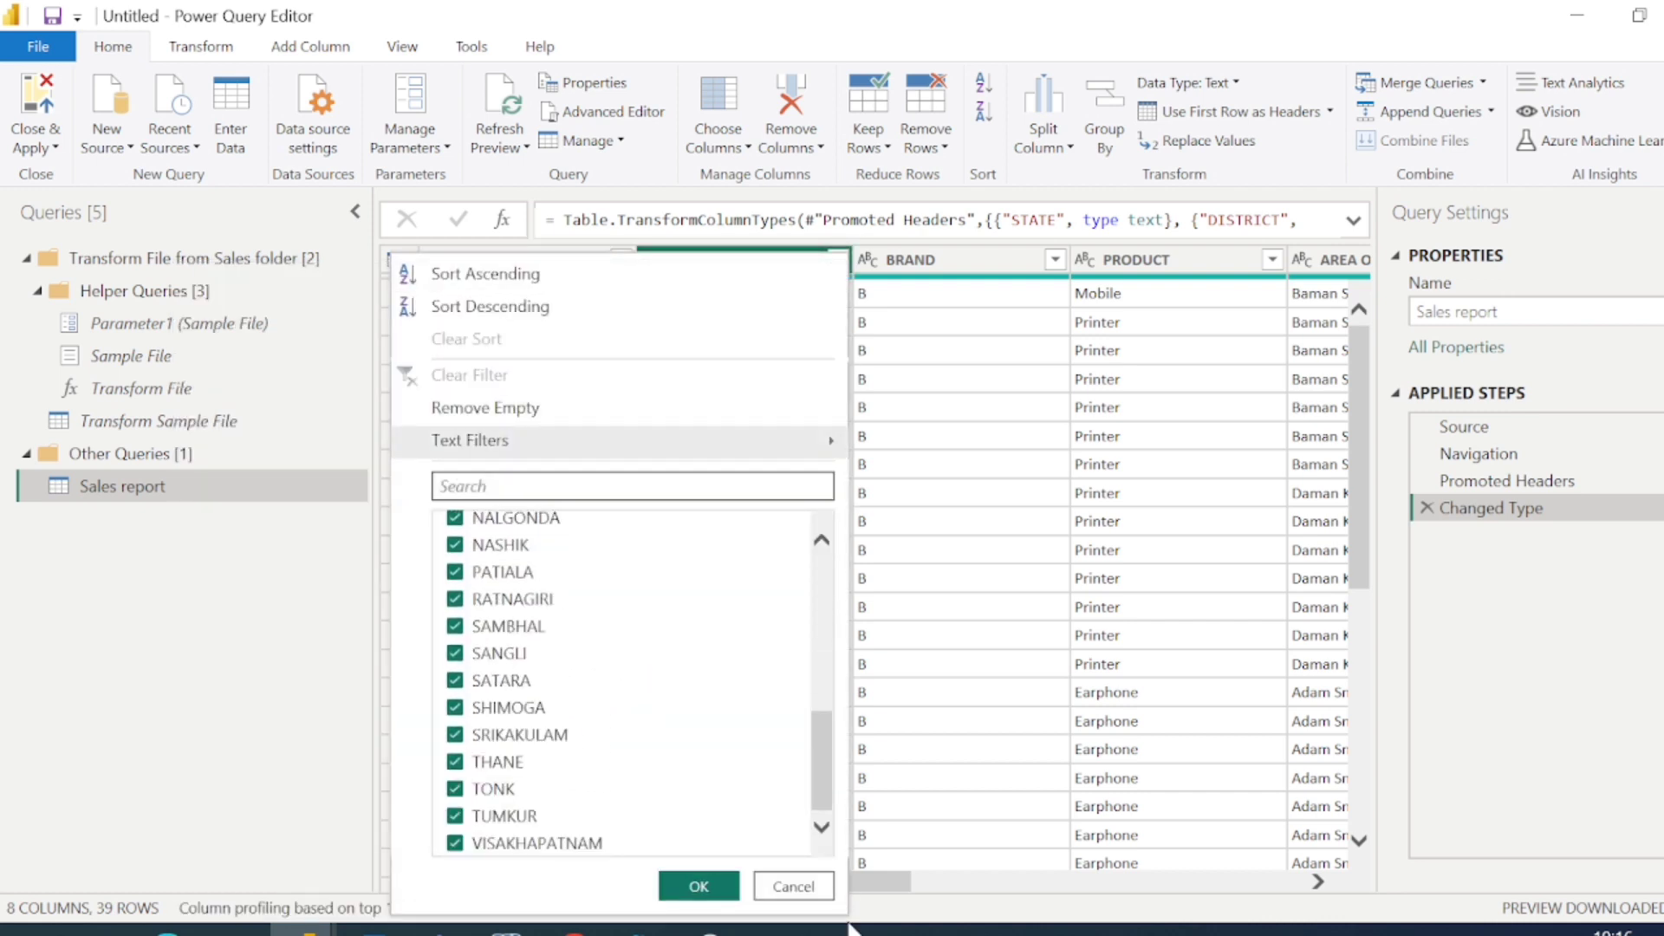
{"action": "left_click", "coordinate": [794, 886]}
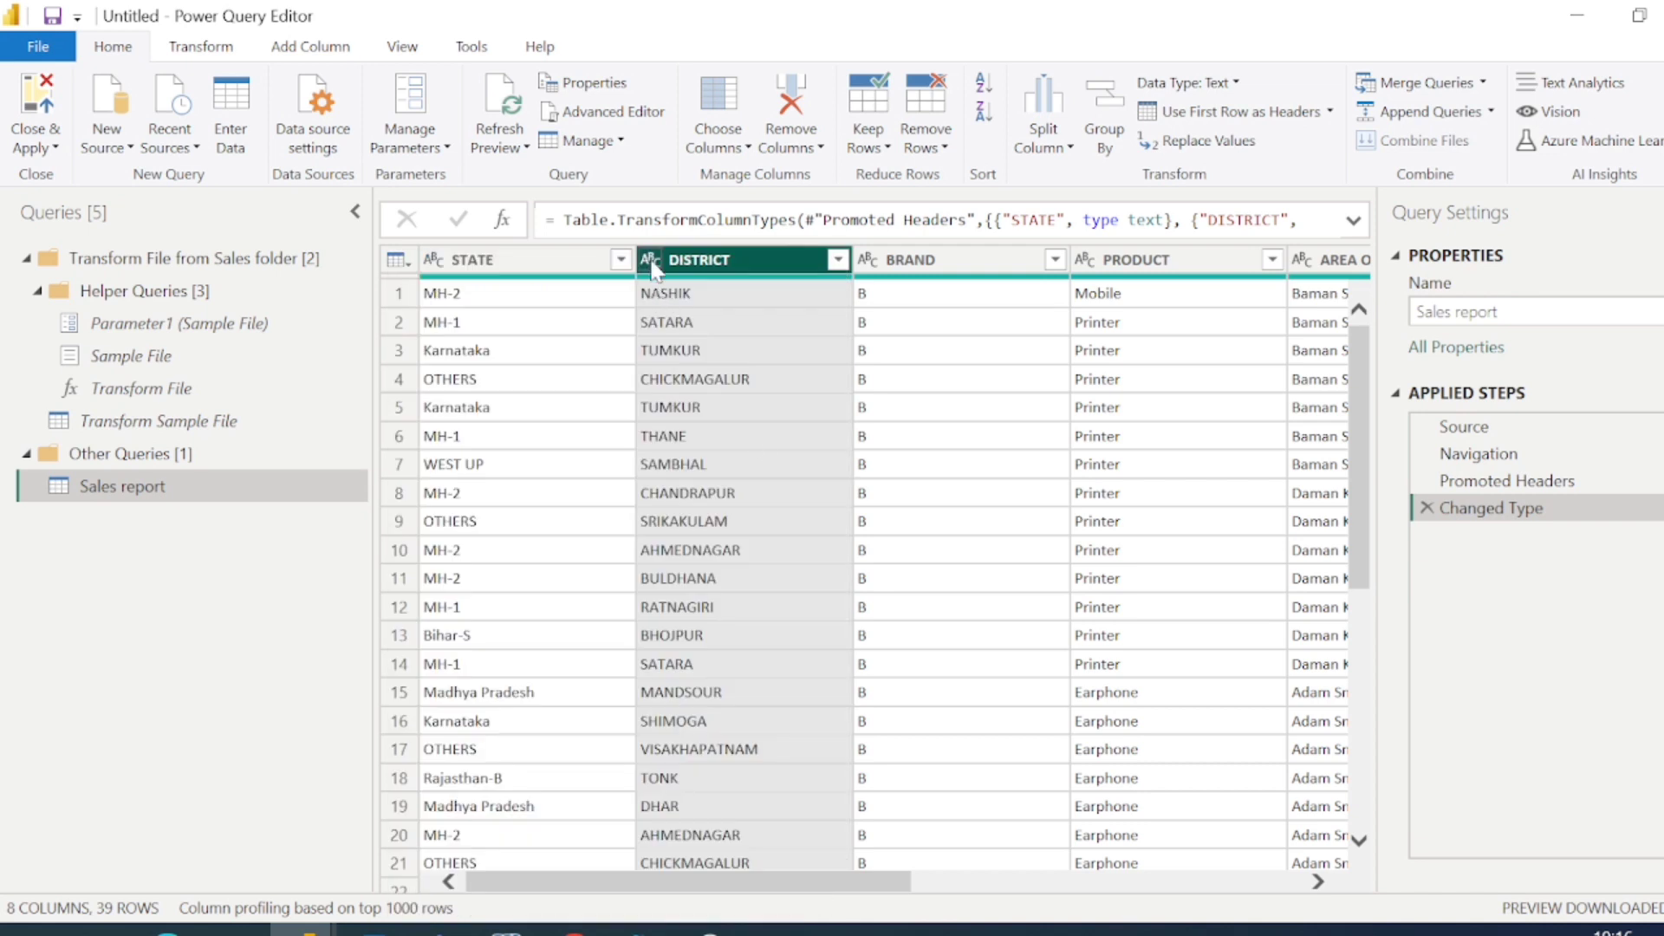
Change the SALES column's data type to Text, replacing the current type conversion
{"action": "scroll", "coordinate": [944, 546], "scroll_direction": "right", "scroll_amount": 4}
{"action": "scroll", "coordinate": [683, 551], "scroll_direction": "left", "scroll_amount": 4}
{"action": "scroll", "coordinate": [968, 423], "scroll_direction": "right", "scroll_amount": 3}
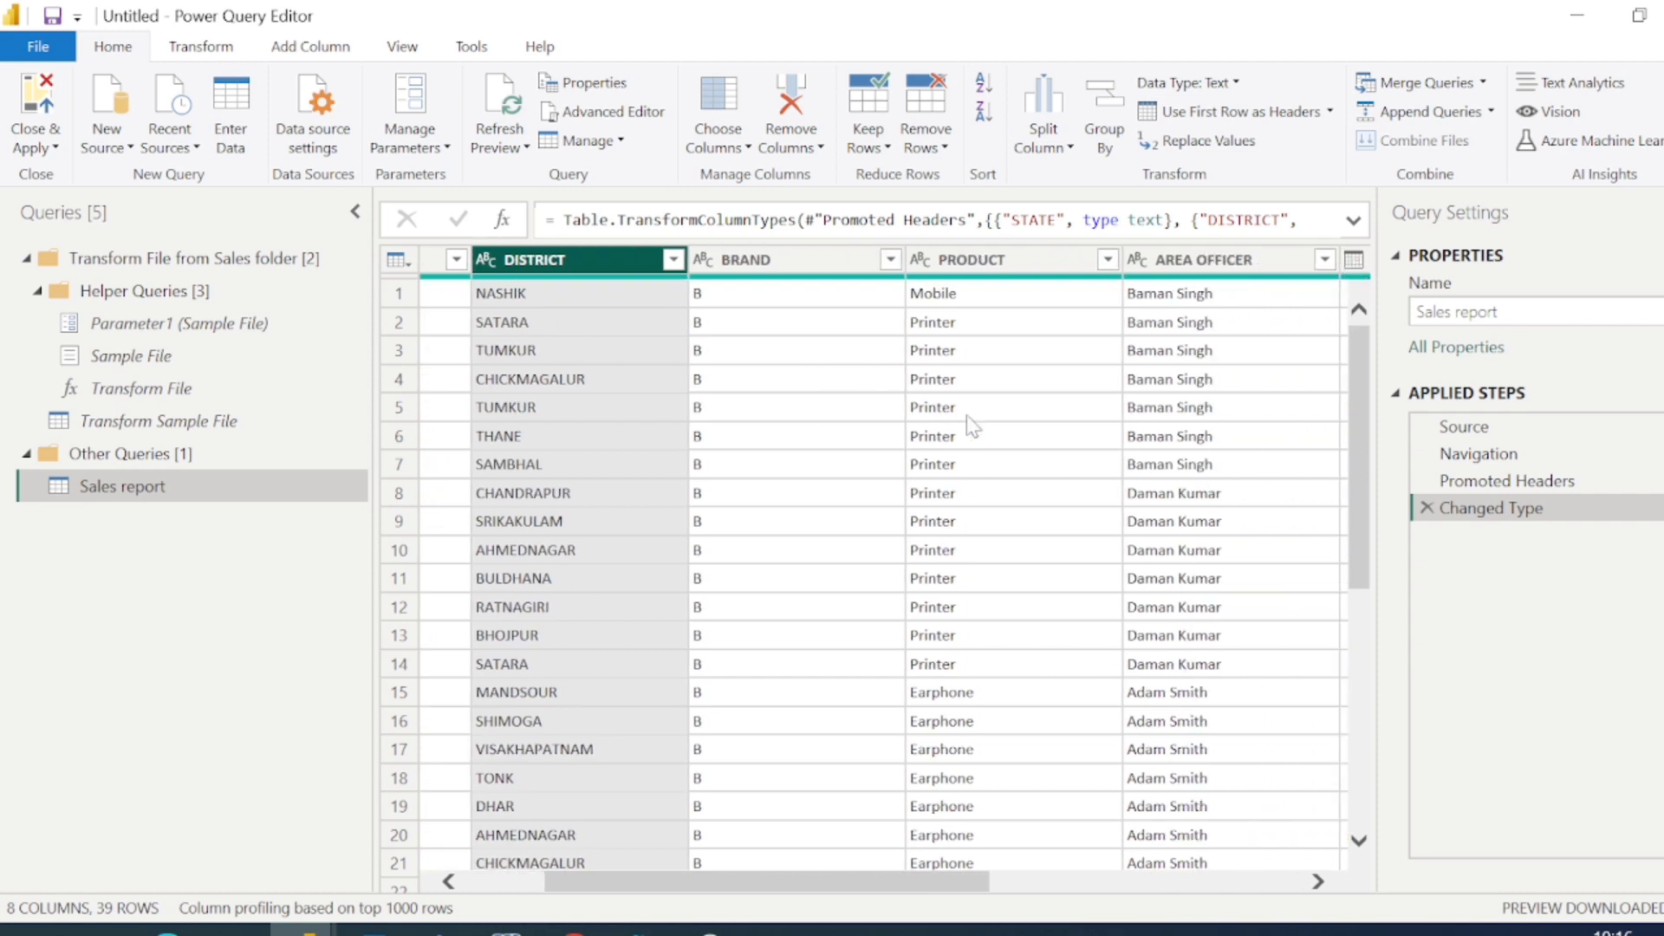
{"action": "scroll", "coordinate": [850, 439], "scroll_direction": "right", "scroll_amount": 9}
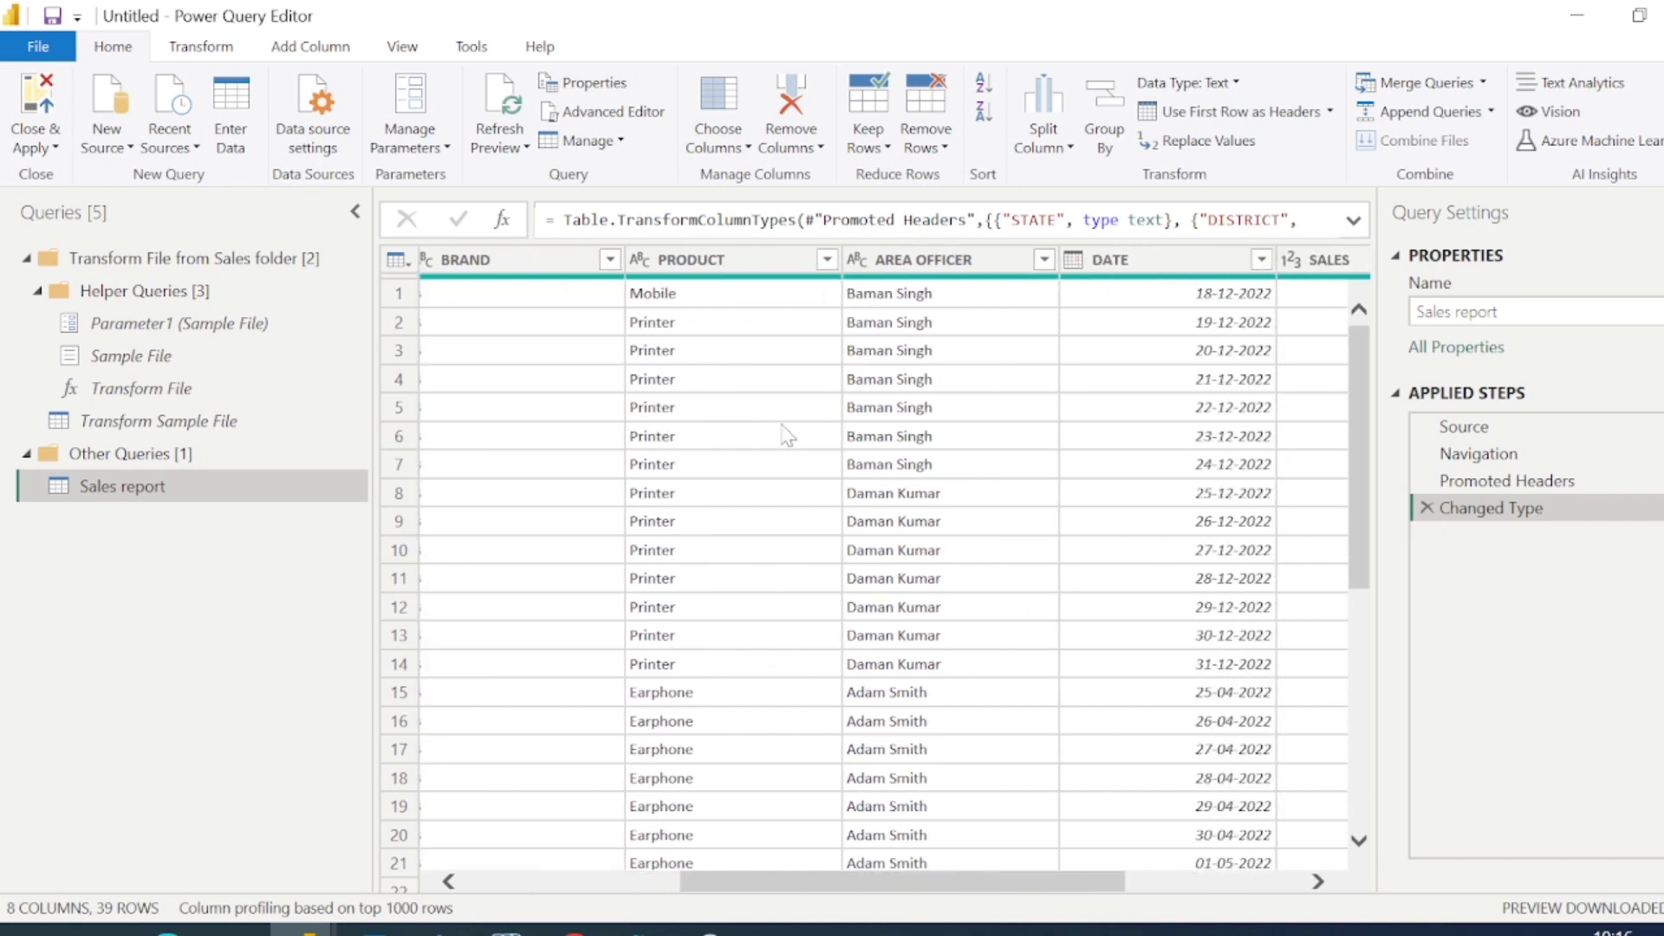
{"action": "scroll", "coordinate": [787, 436], "scroll_direction": "right", "scroll_amount": 1}
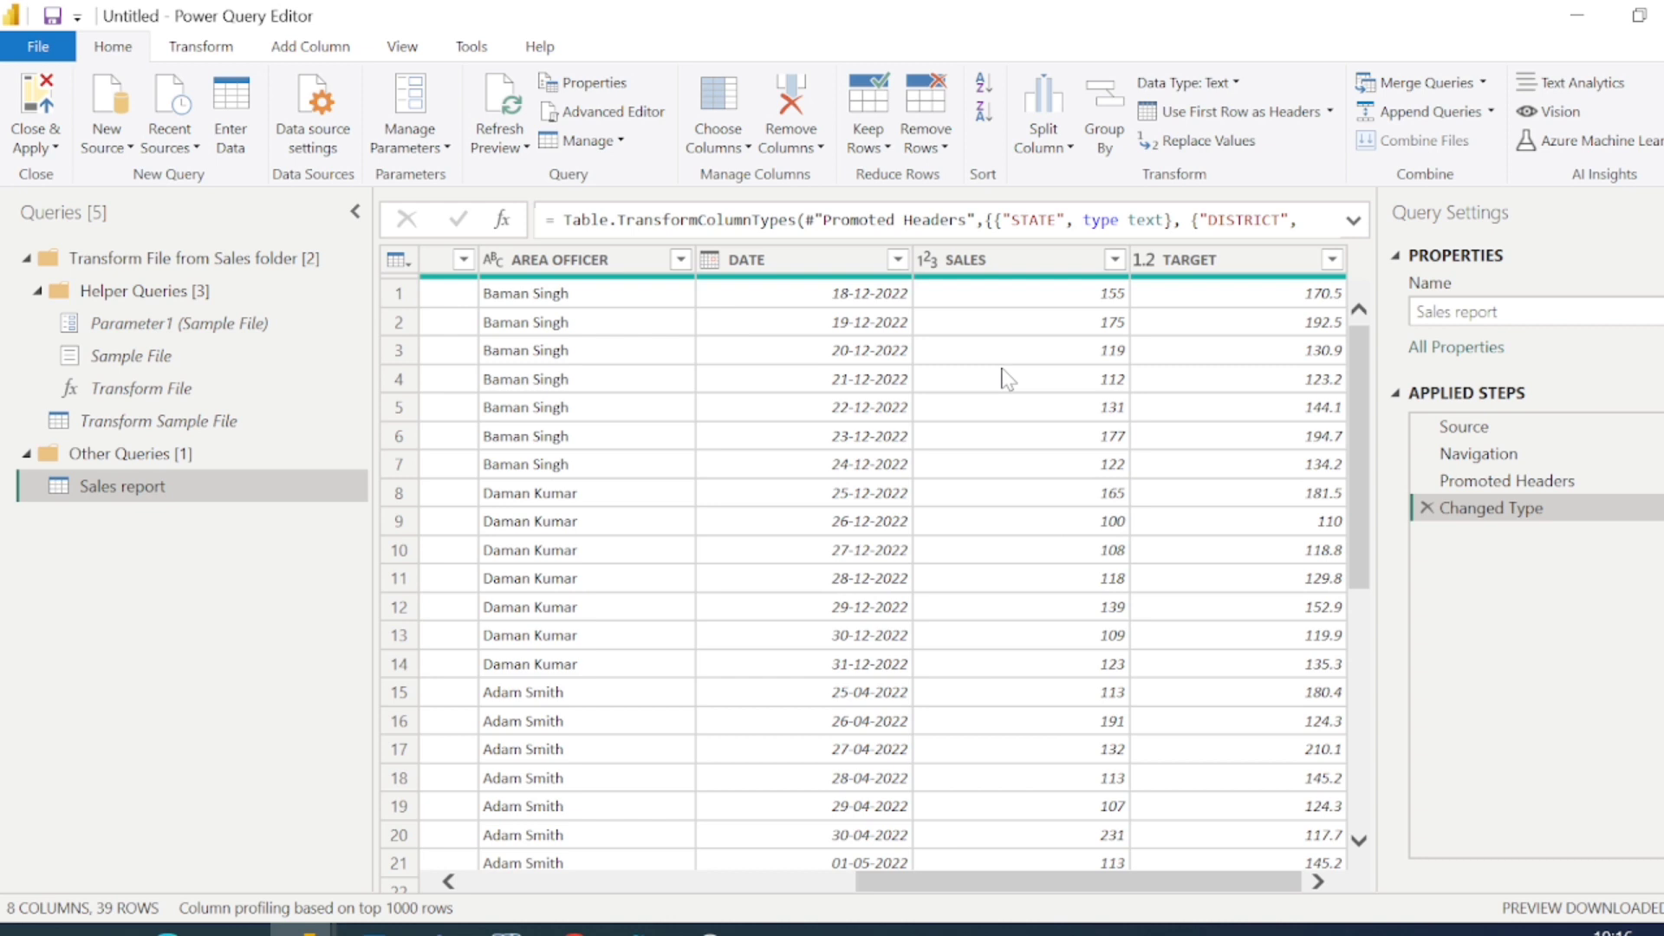
{"action": "left_click", "coordinate": [934, 264]}
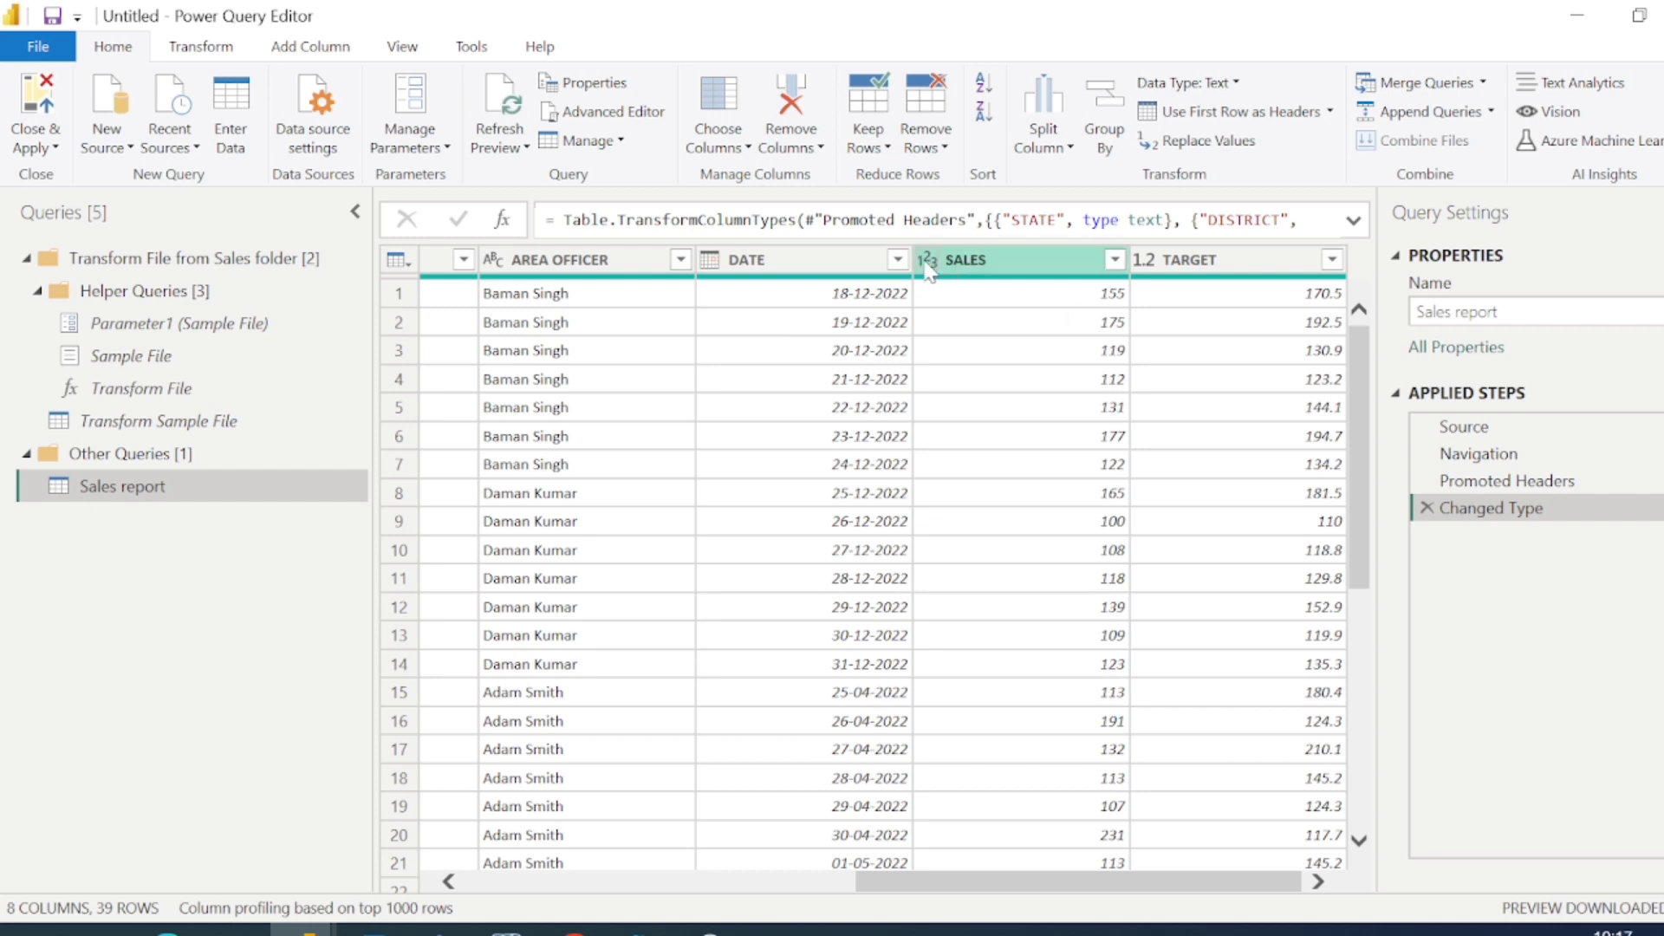
{"action": "left_click", "coordinate": [930, 262]}
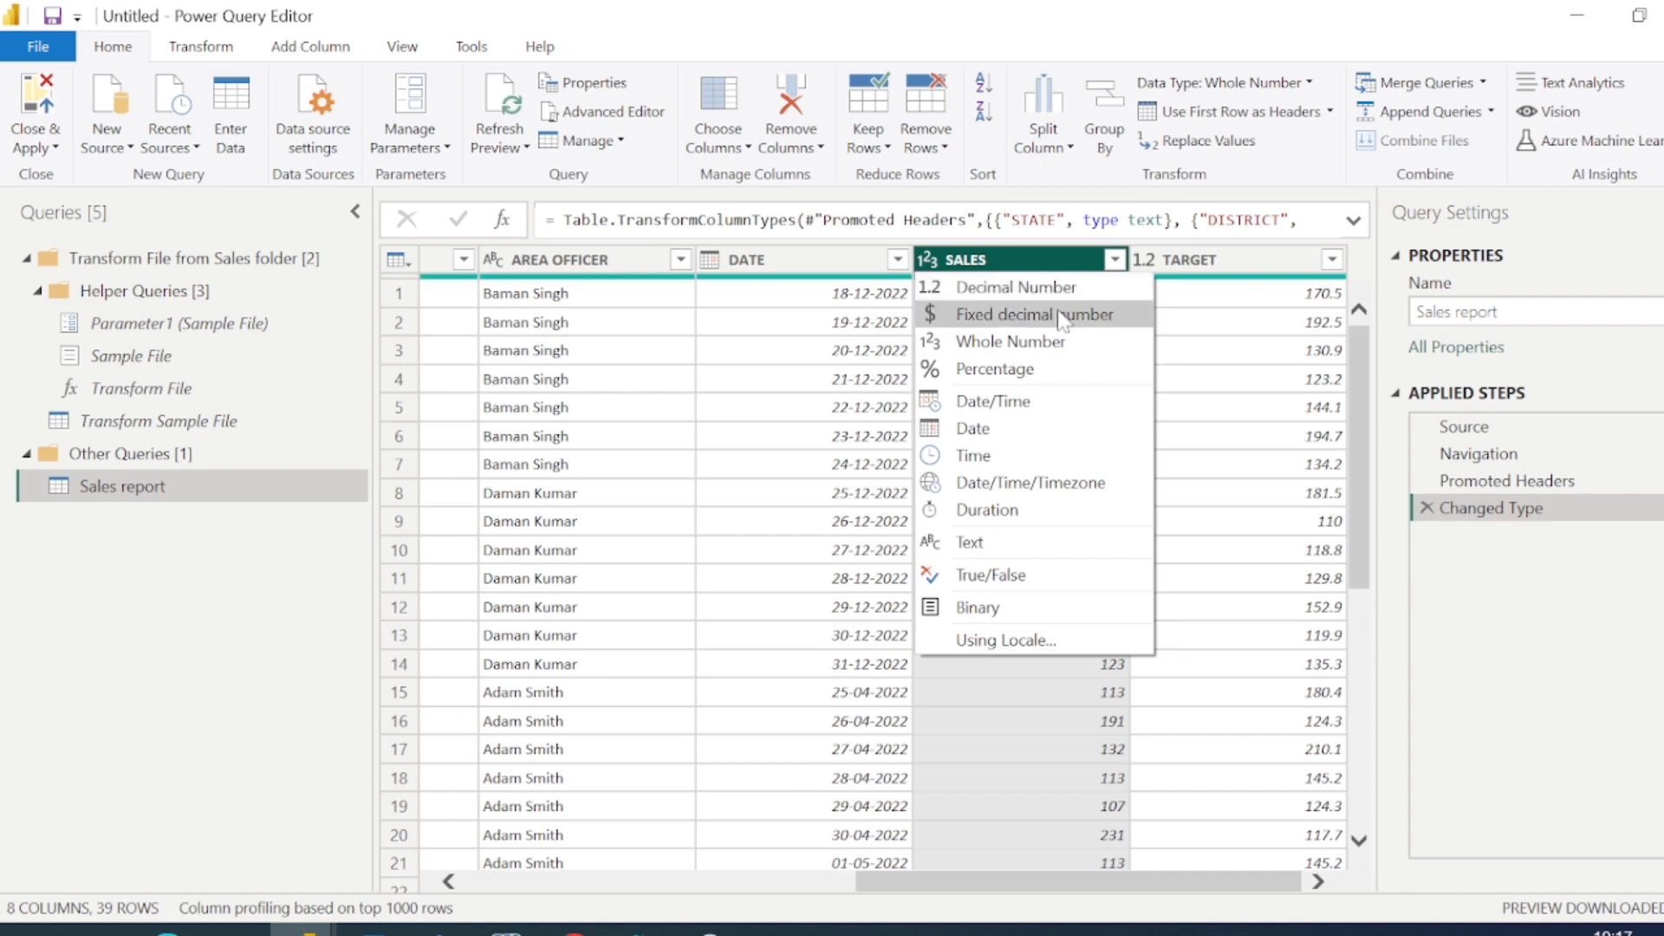
{"action": "left_click", "coordinate": [1002, 551]}
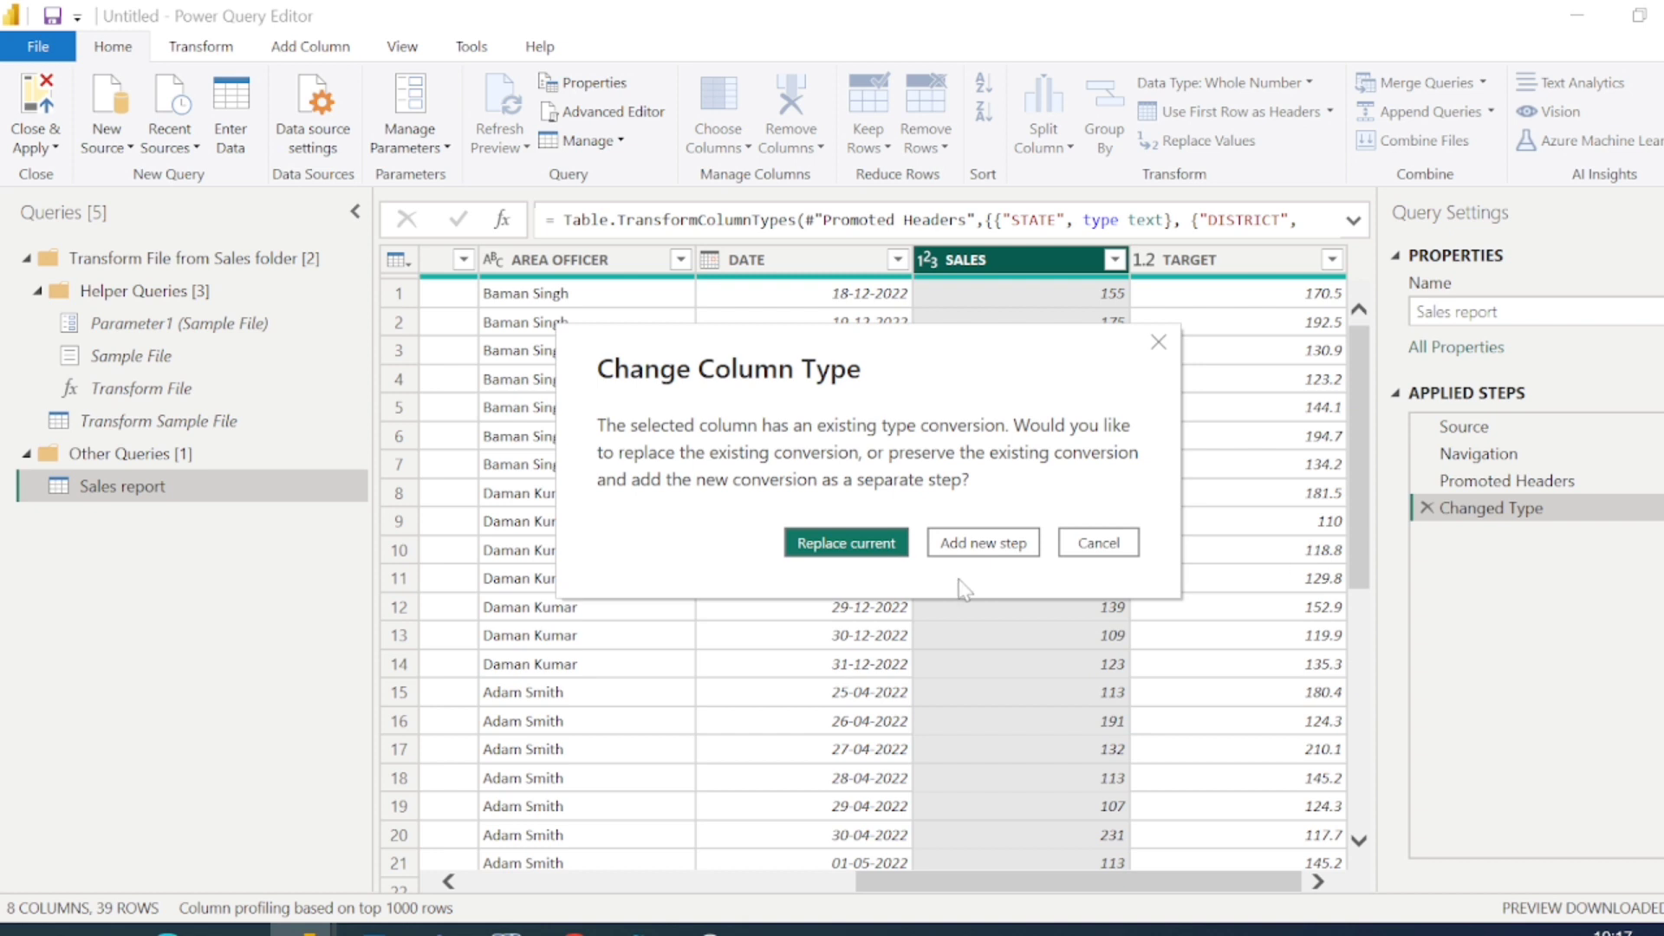
{"action": "left_click", "coordinate": [896, 555]}
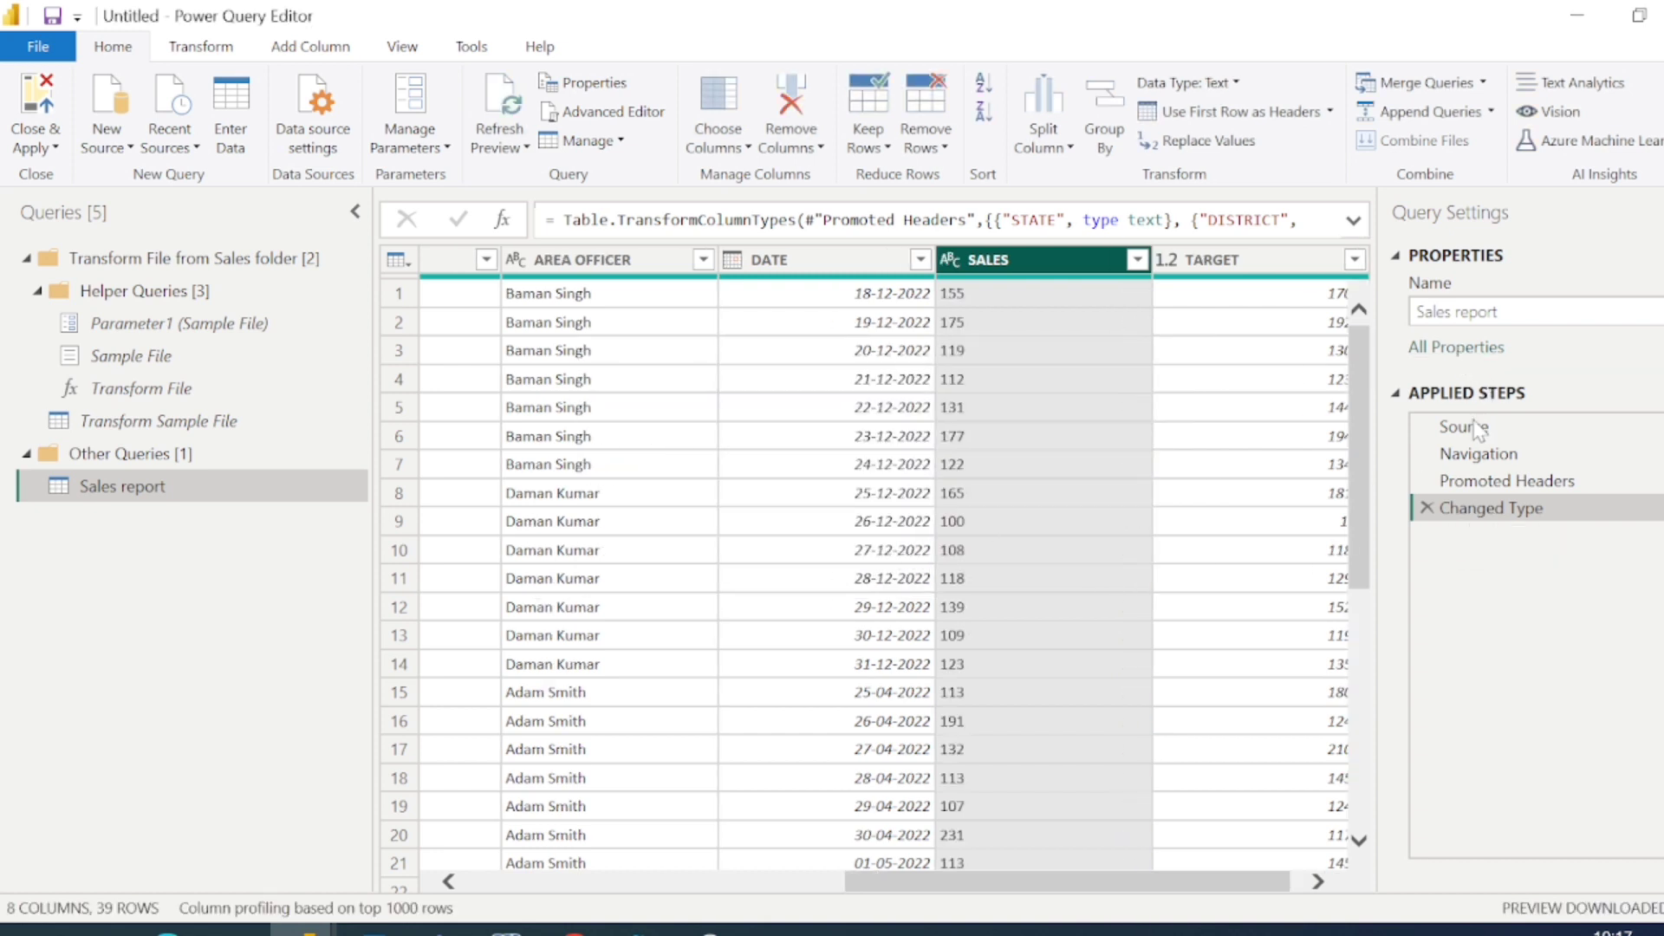
Set the SALES column's data type to Whole Number, adding the conversion as a new step
{"action": "scroll", "coordinate": [1159, 531], "scroll_direction": "right", "scroll_amount": 1}
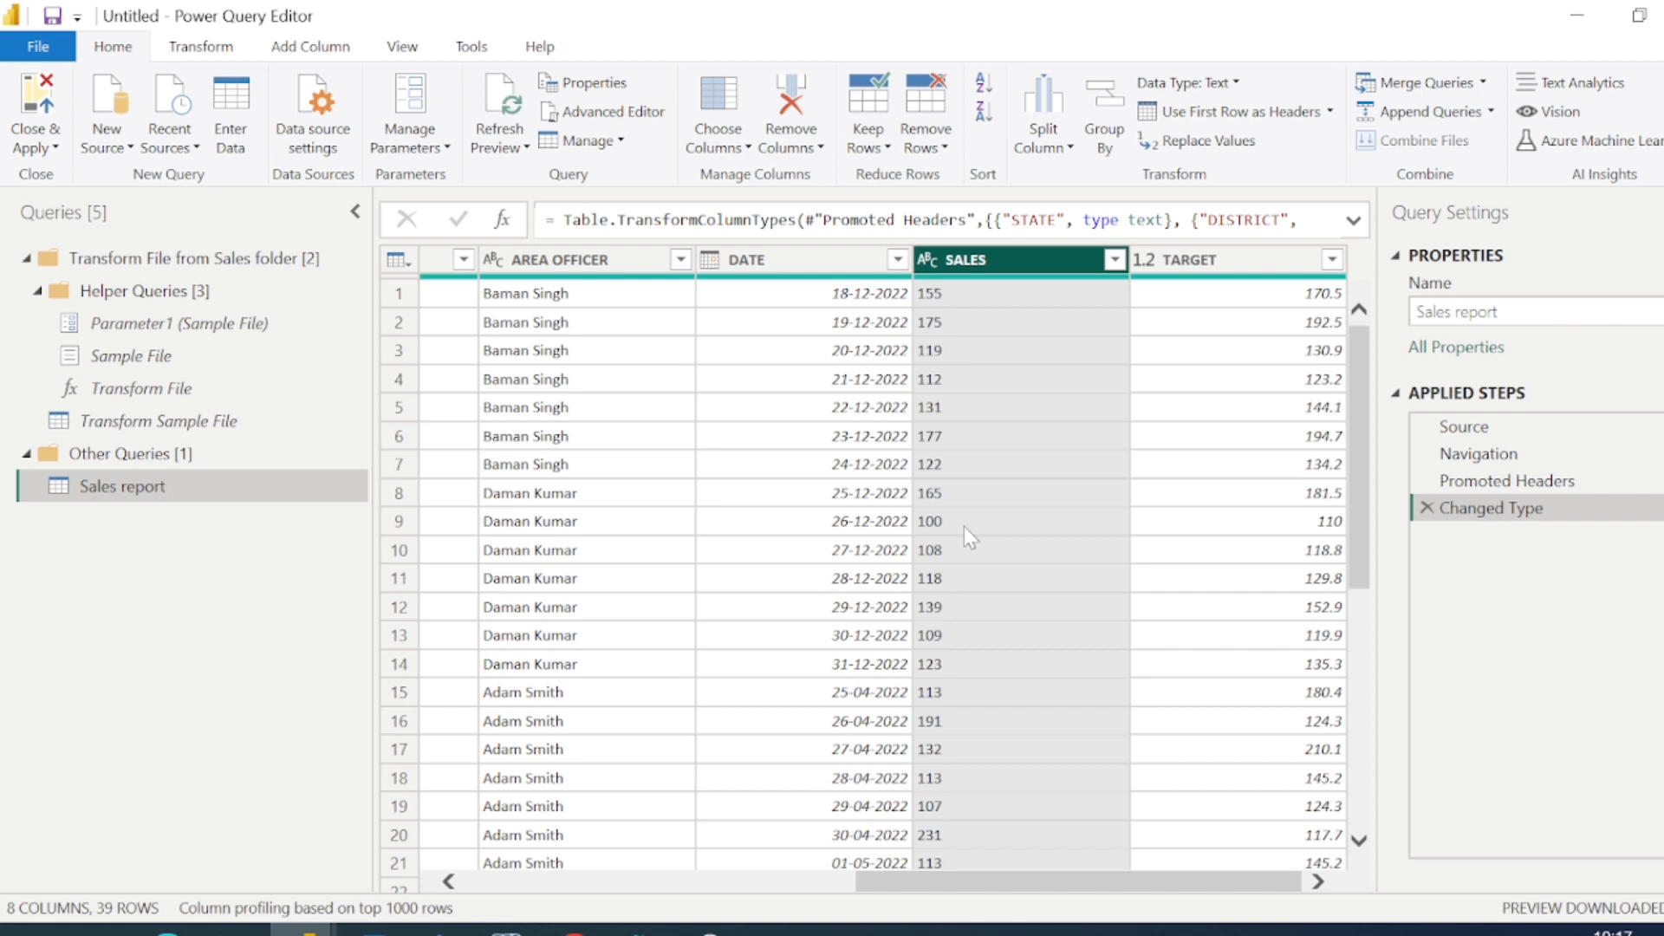
{"action": "left_click", "coordinate": [928, 262]}
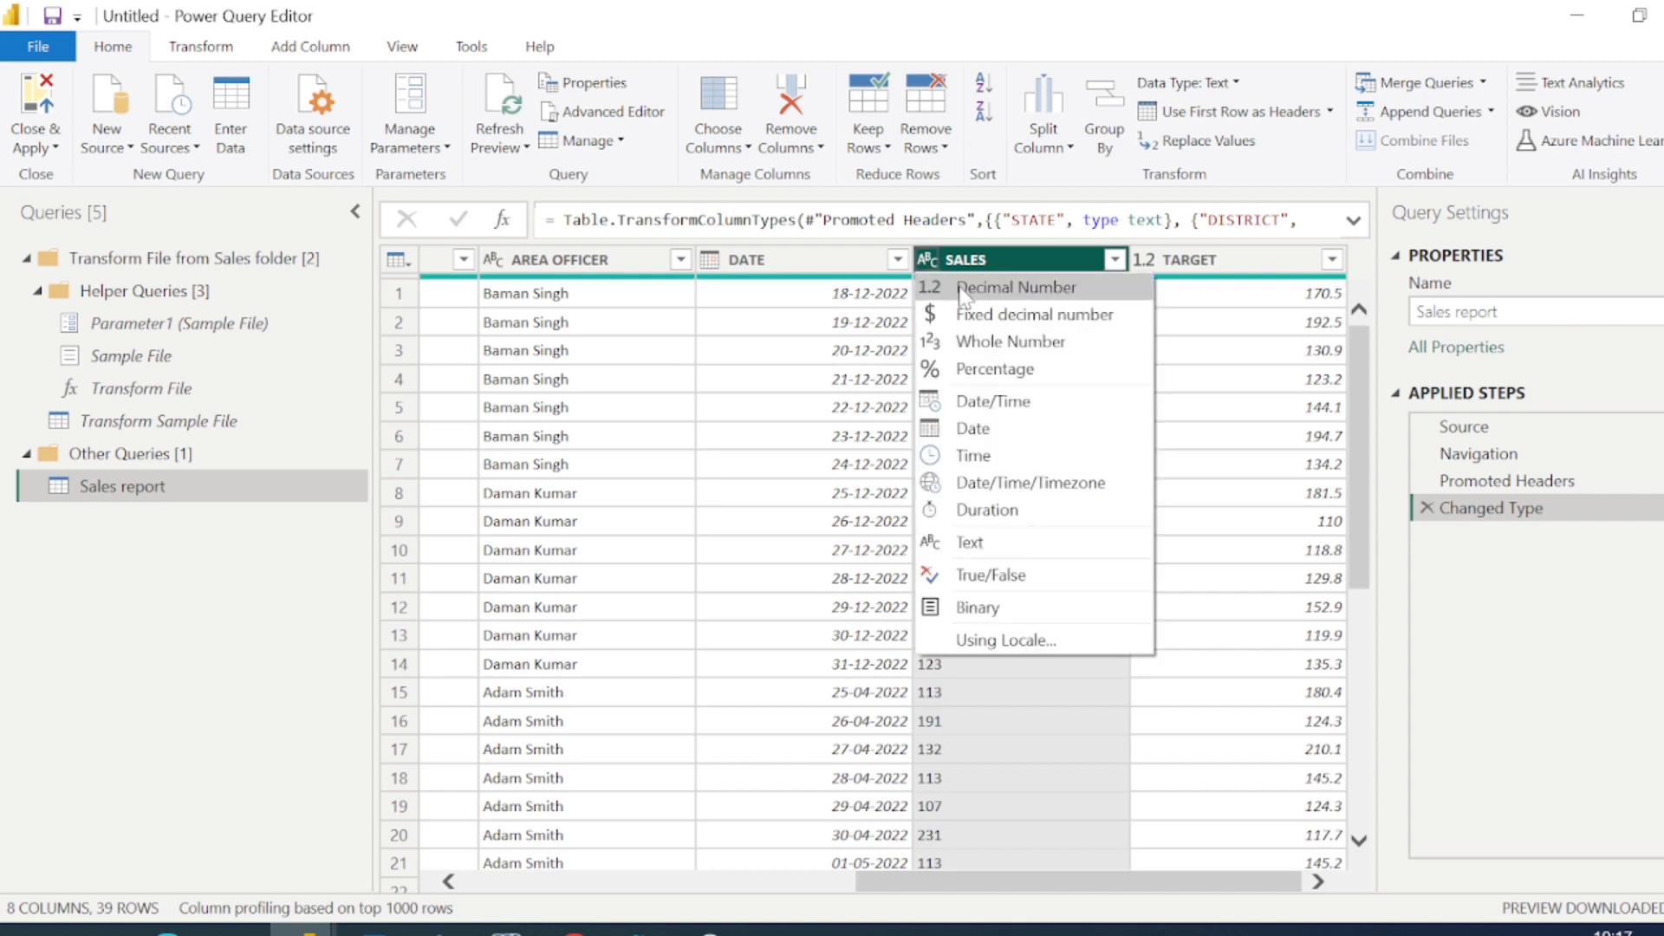
{"action": "left_click", "coordinate": [979, 342]}
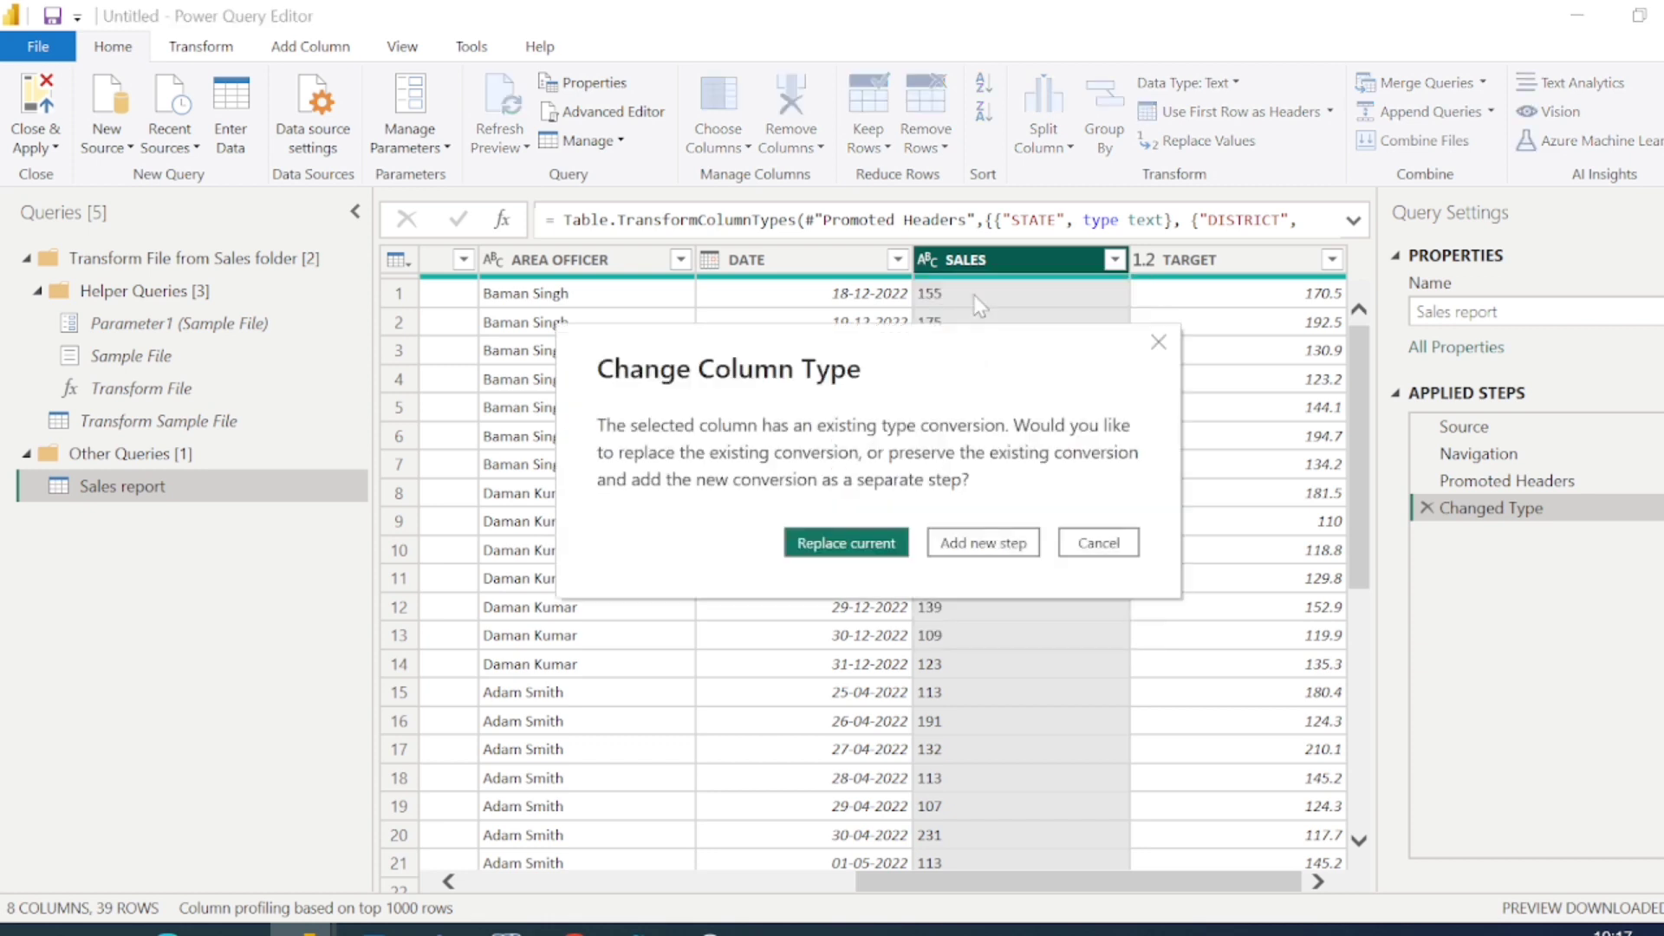
{"action": "left_click", "coordinate": [975, 545]}
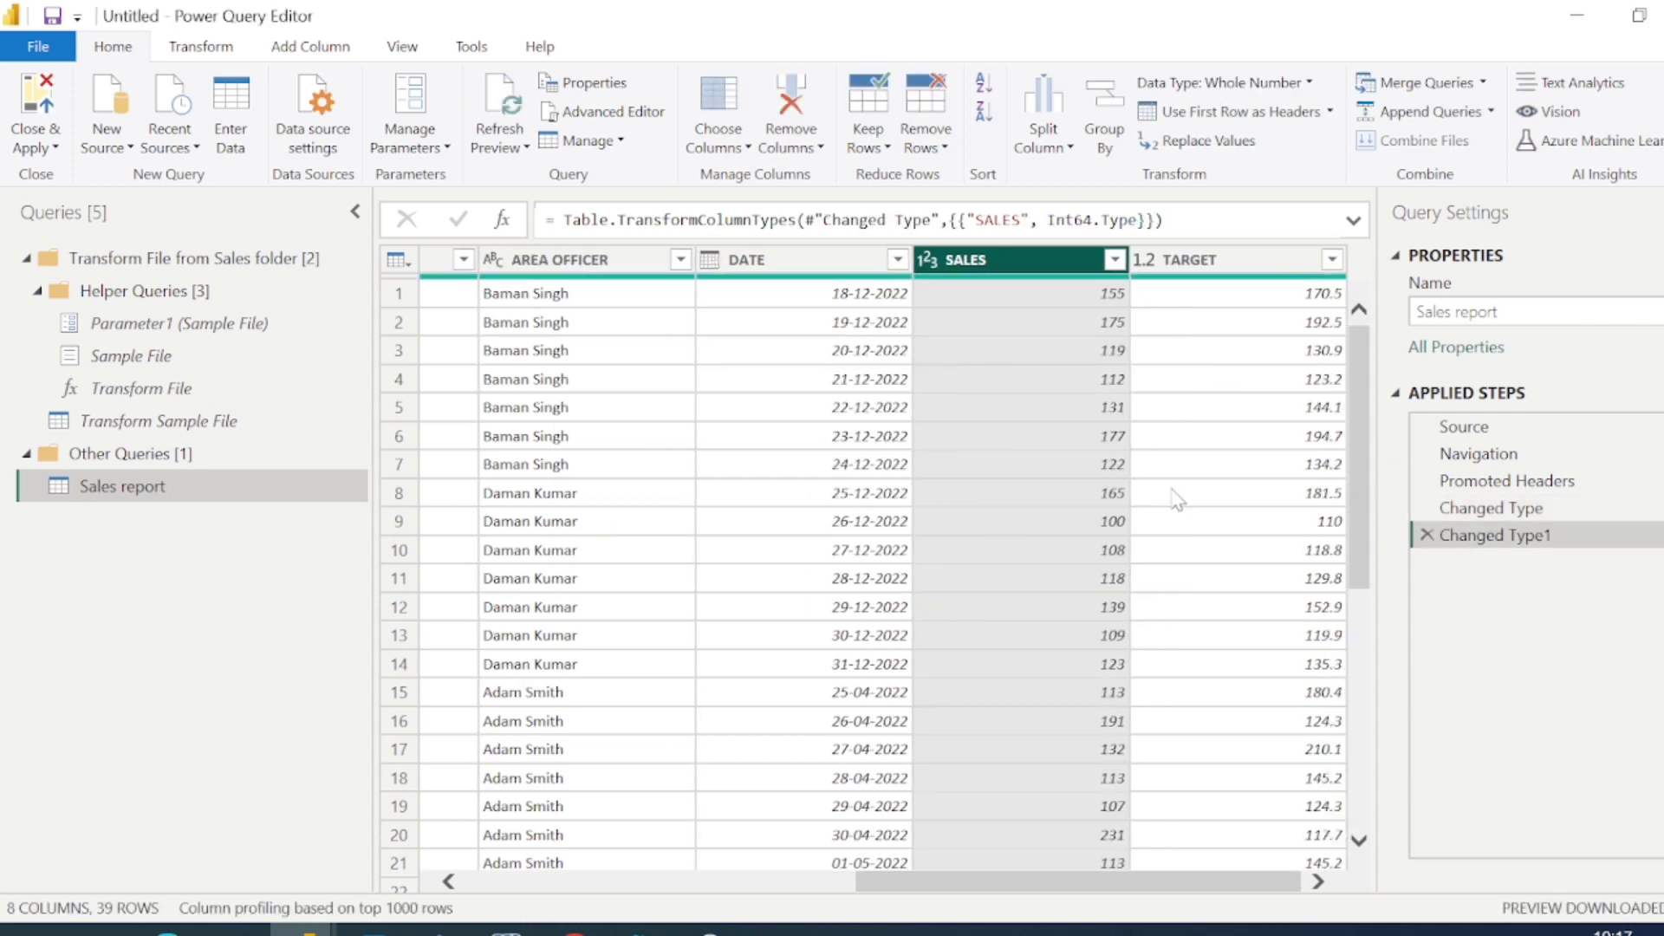
Check the data types available for SALES and examine the values in the TARGET column and its filter list
{"action": "left_click", "coordinate": [937, 264]}
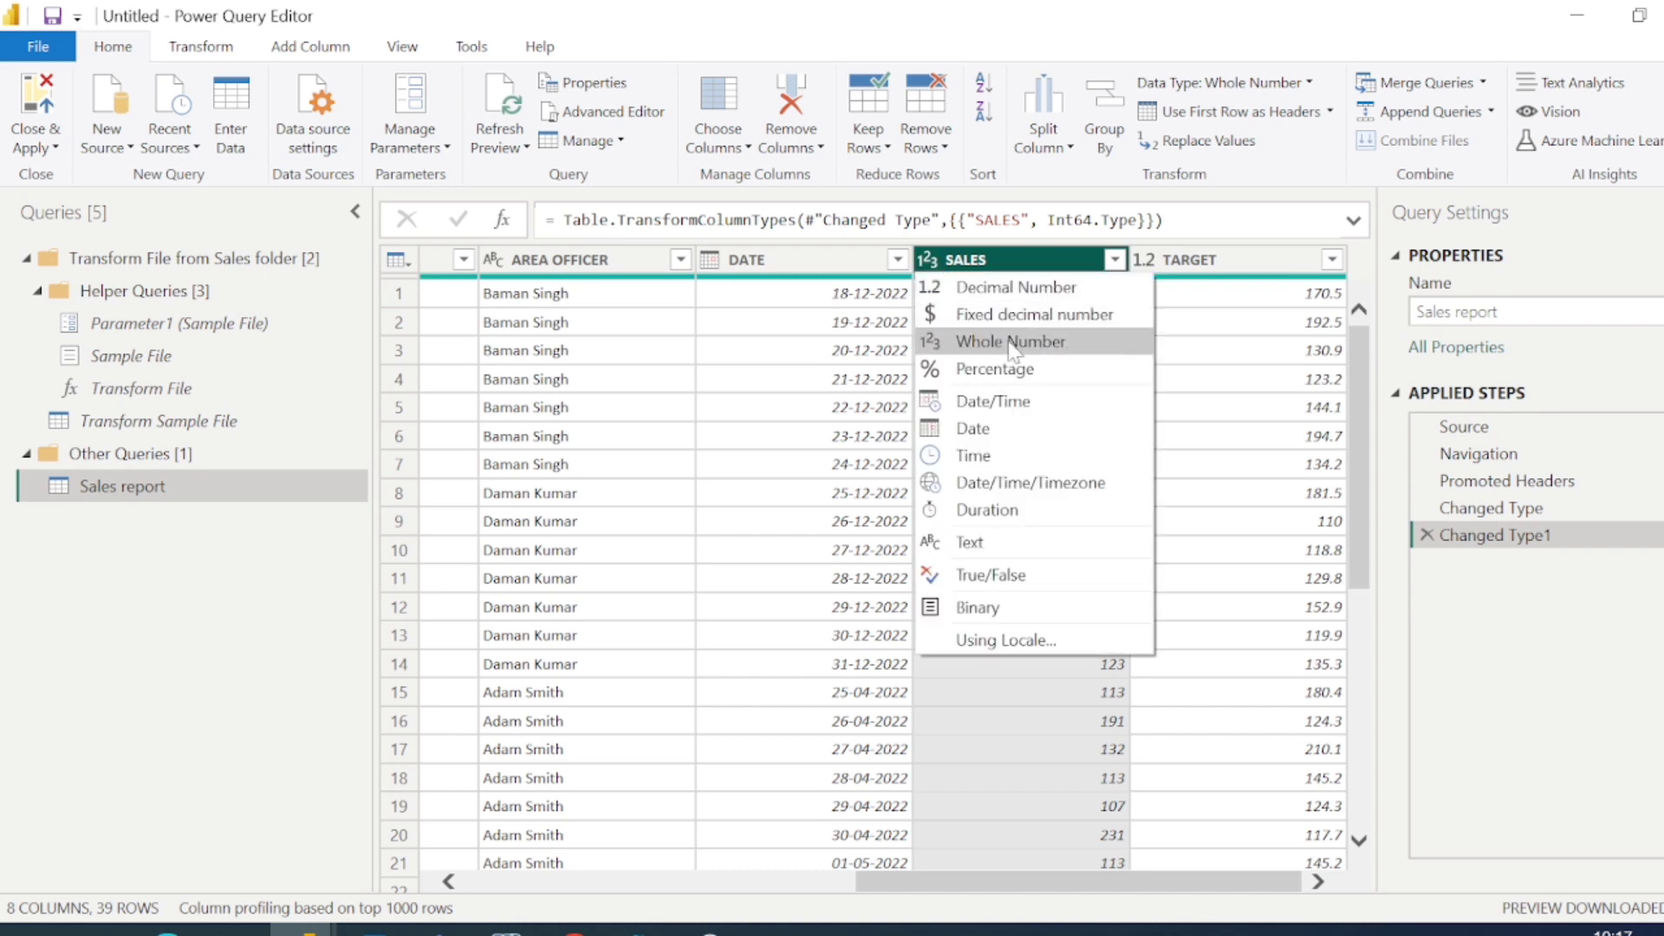
{"action": "left_click", "coordinate": [1205, 327]}
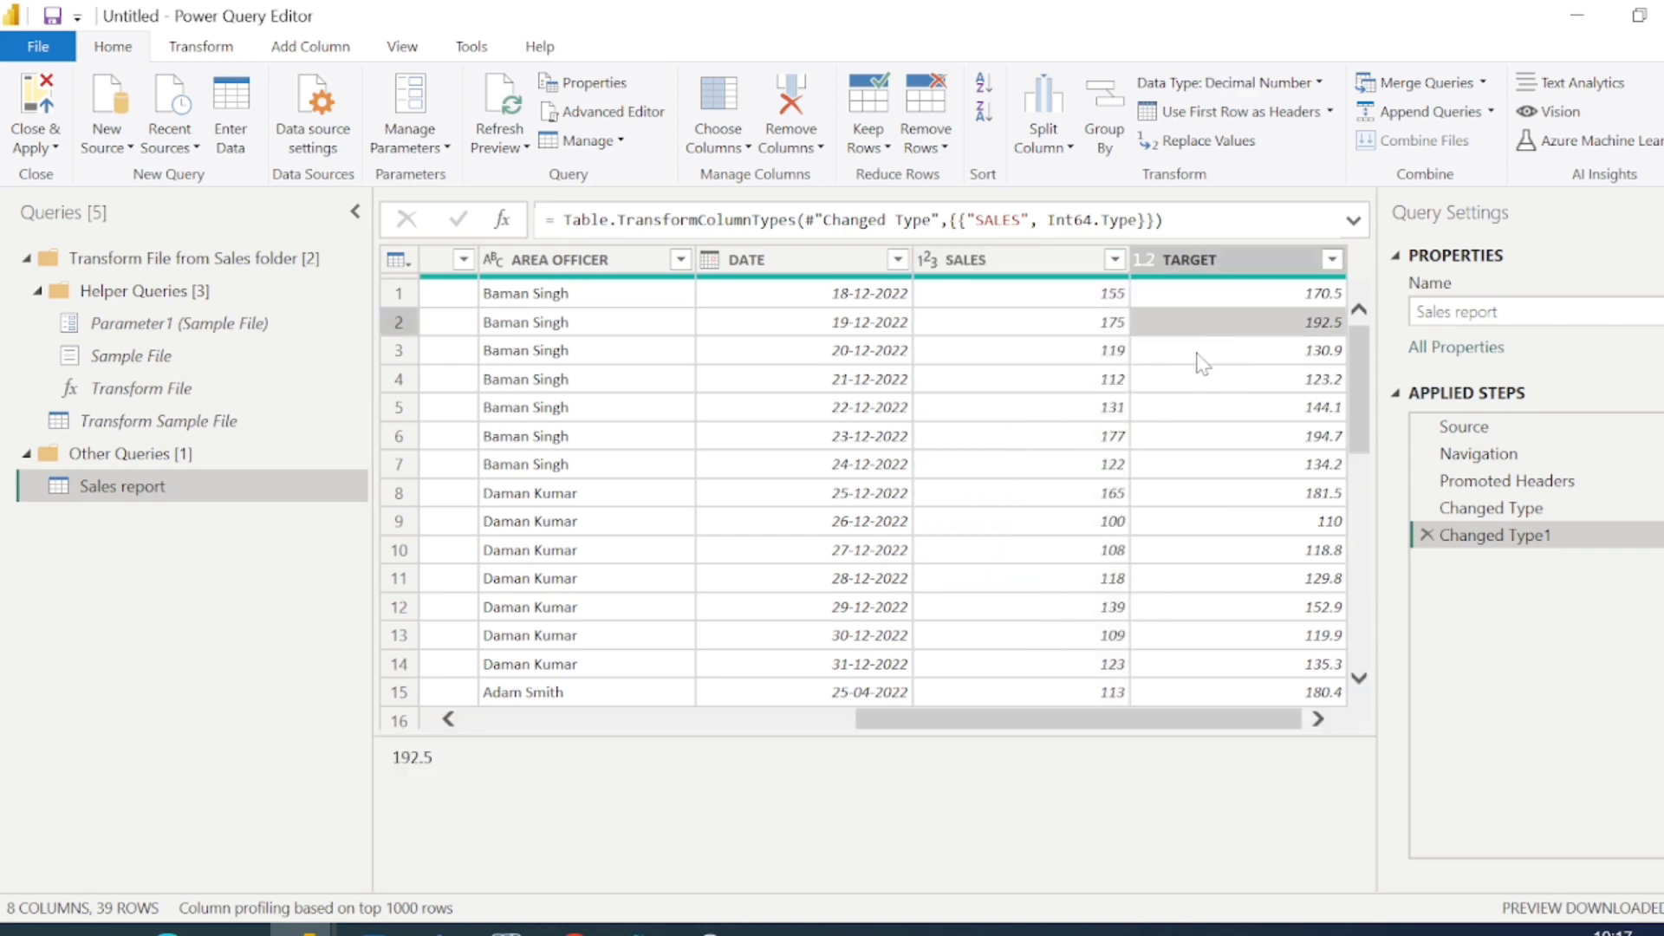
{"action": "left_click", "coordinate": [1186, 262]}
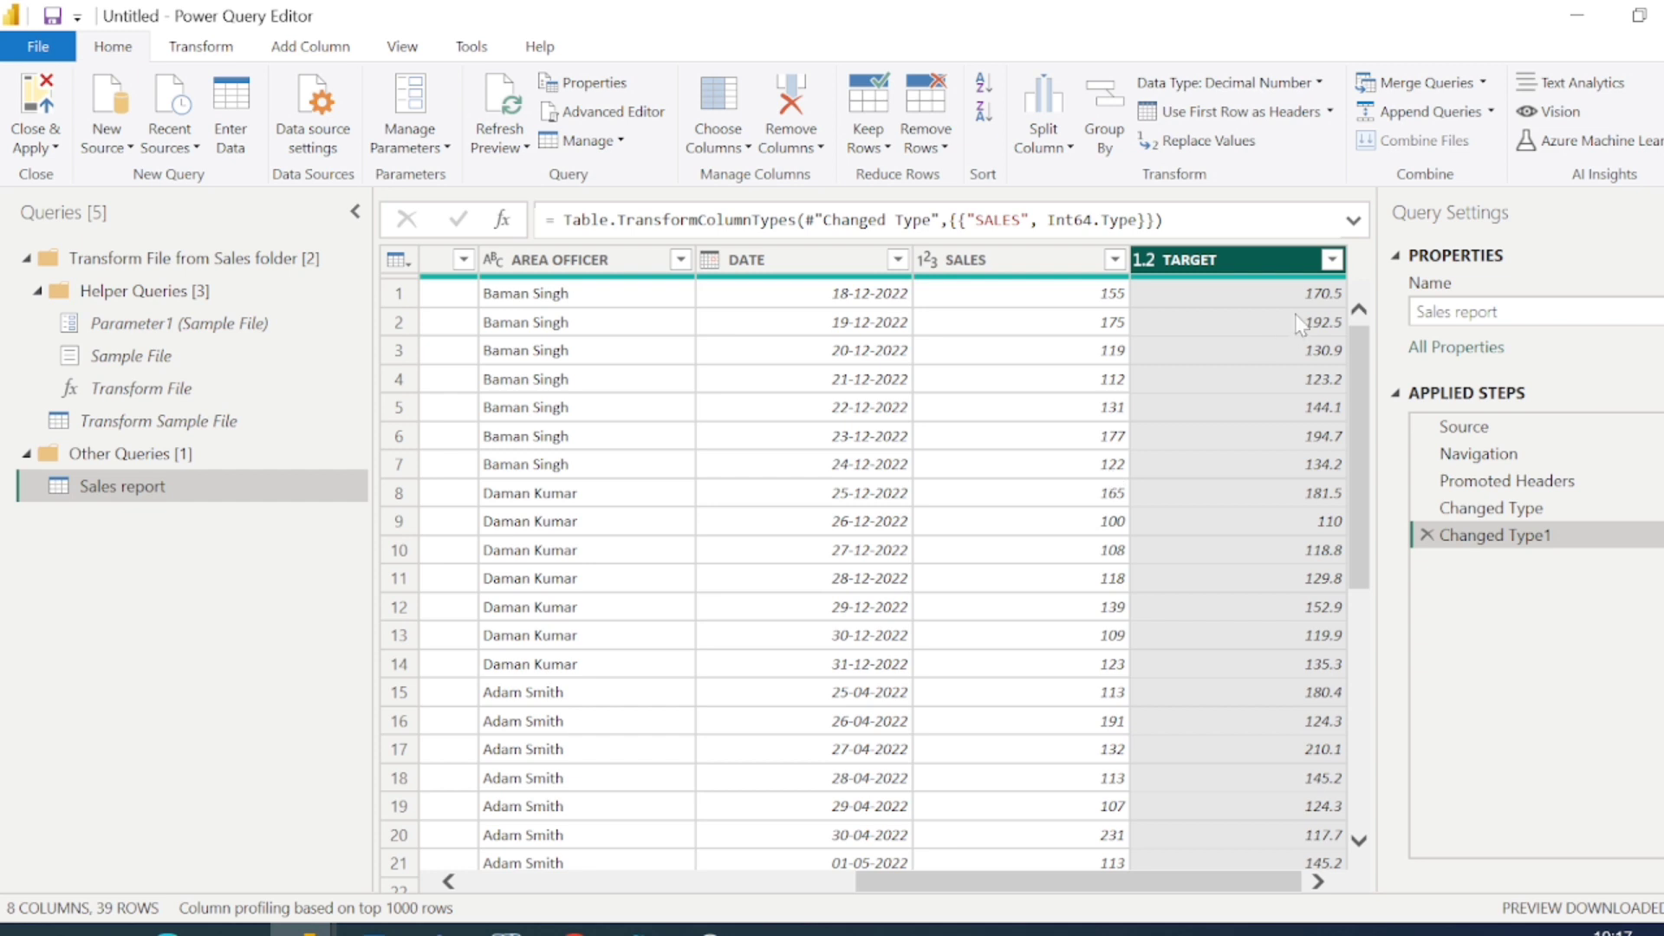
{"action": "left_click", "coordinate": [1332, 260]}
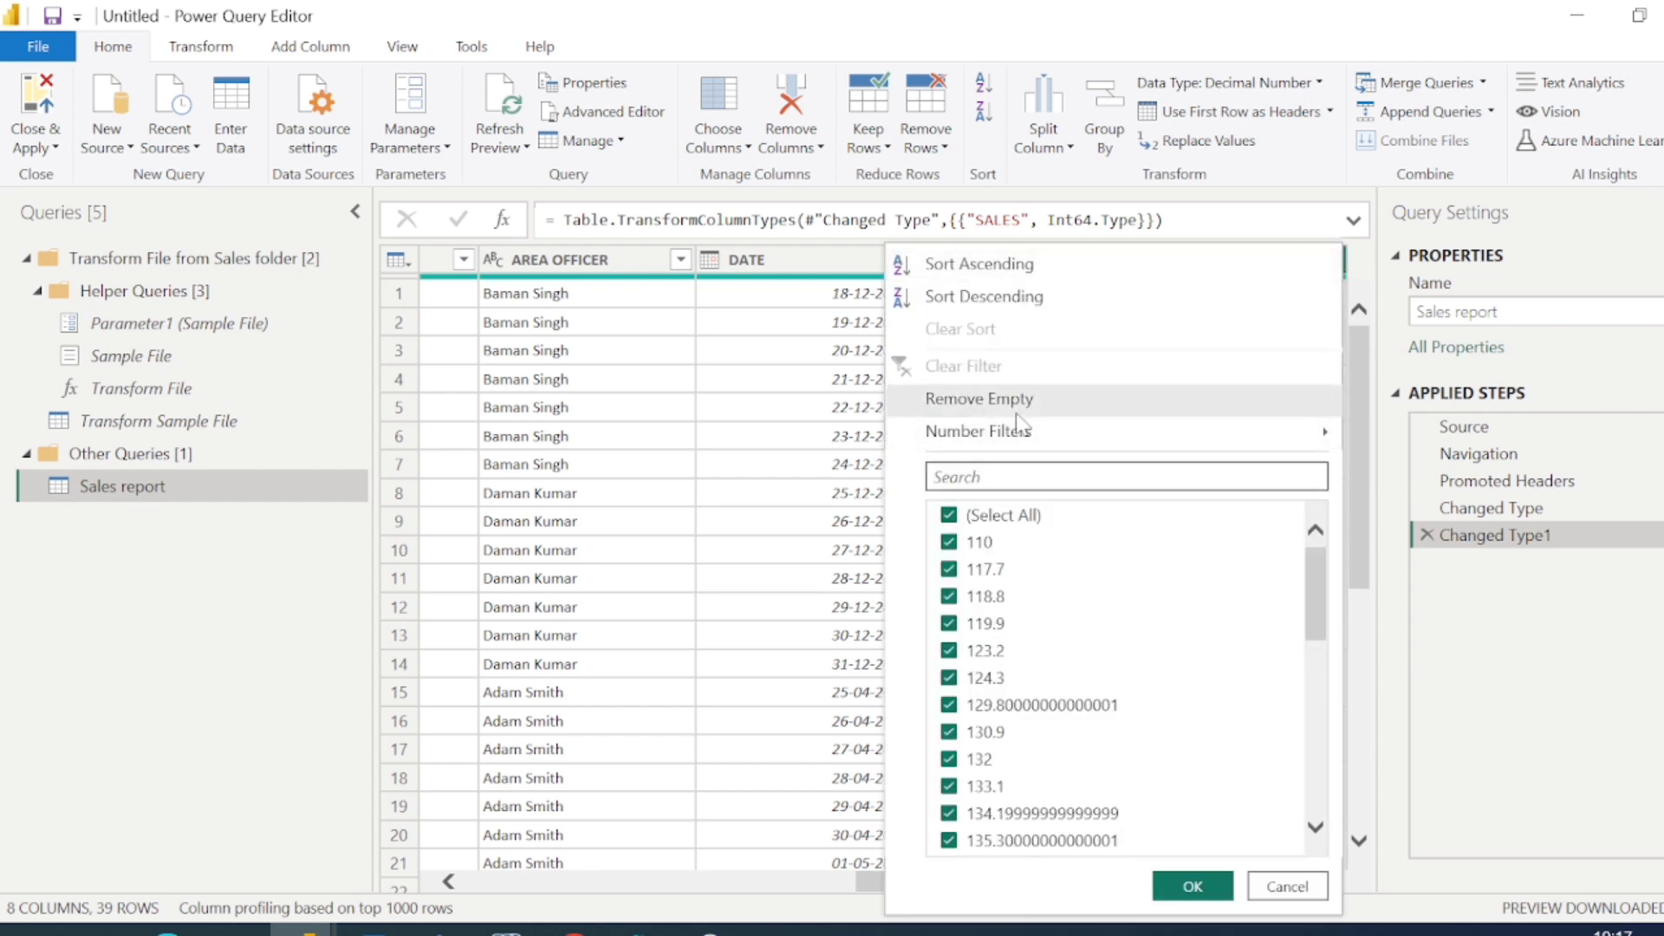
{"action": "scroll", "coordinate": [1096, 698], "scroll_direction": "down", "scroll_amount": 8}
{"action": "scroll", "coordinate": [1149, 828], "scroll_direction": "up", "scroll_amount": 8}
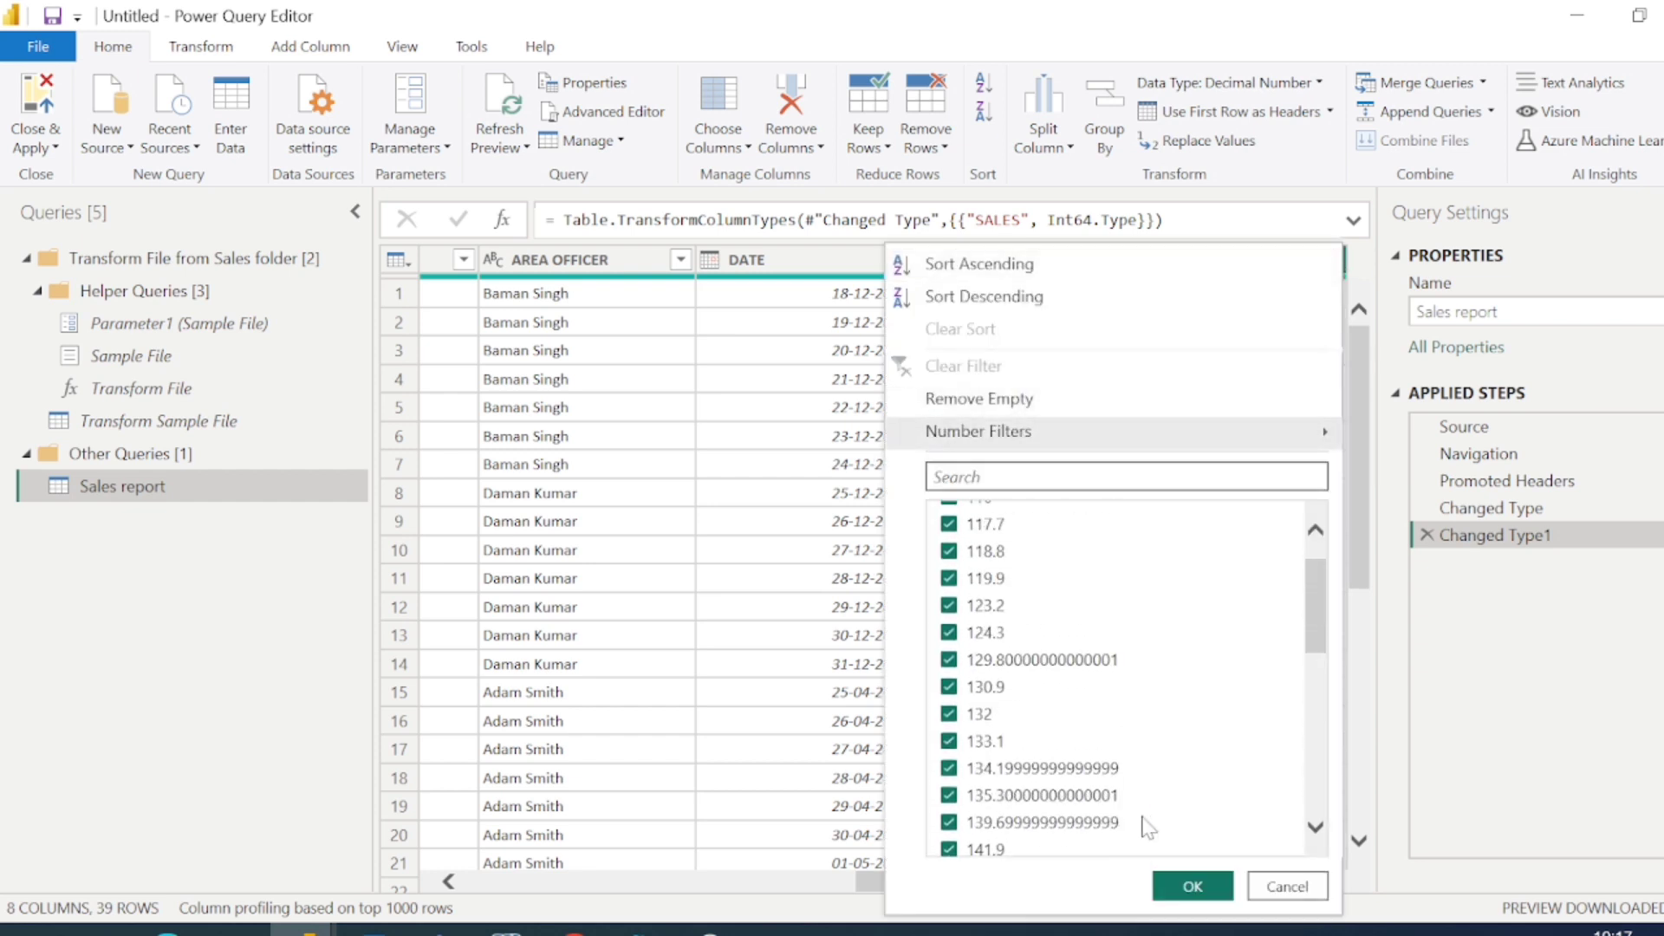
{"action": "left_click", "coordinate": [1292, 888]}
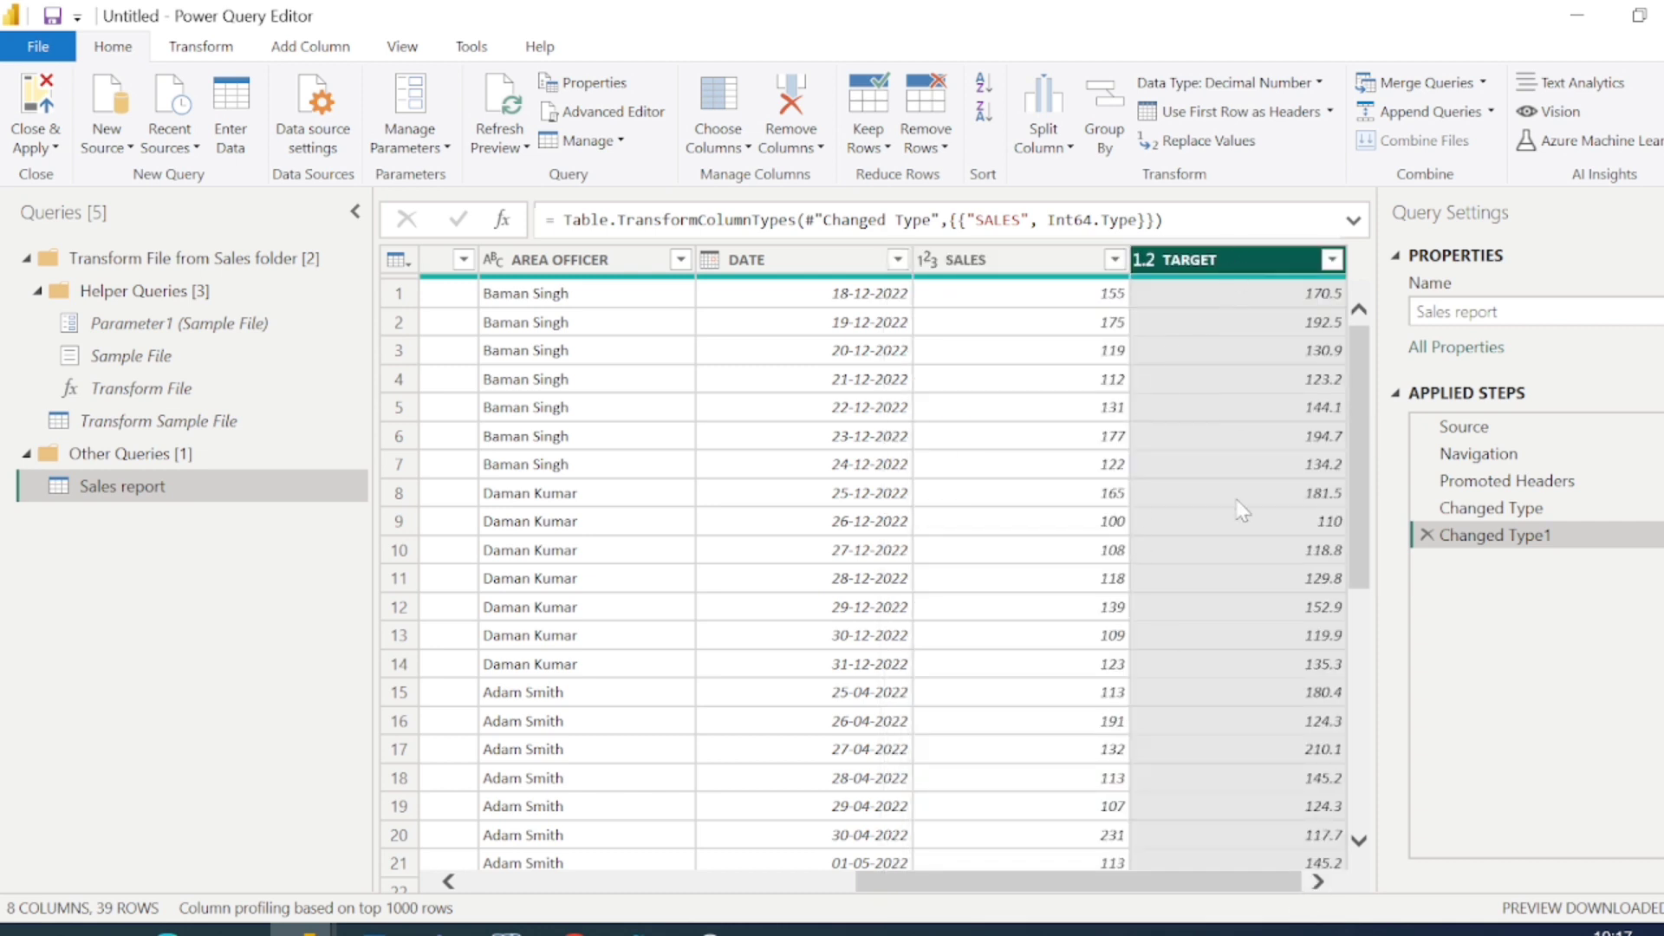
{"action": "scroll", "coordinate": [1219, 673], "scroll_direction": "down", "scroll_amount": 5}
{"action": "scroll", "coordinate": [1218, 673], "scroll_direction": "up", "scroll_amount": 5}
Add a new column that extracts the year from the DATE column
{"action": "scroll", "coordinate": [1027, 459], "scroll_direction": "left", "scroll_amount": 3}
{"action": "scroll", "coordinate": [1027, 459], "scroll_direction": "right", "scroll_amount": 3}
{"action": "scroll", "coordinate": [1149, 295], "scroll_direction": "left", "scroll_amount": 3}
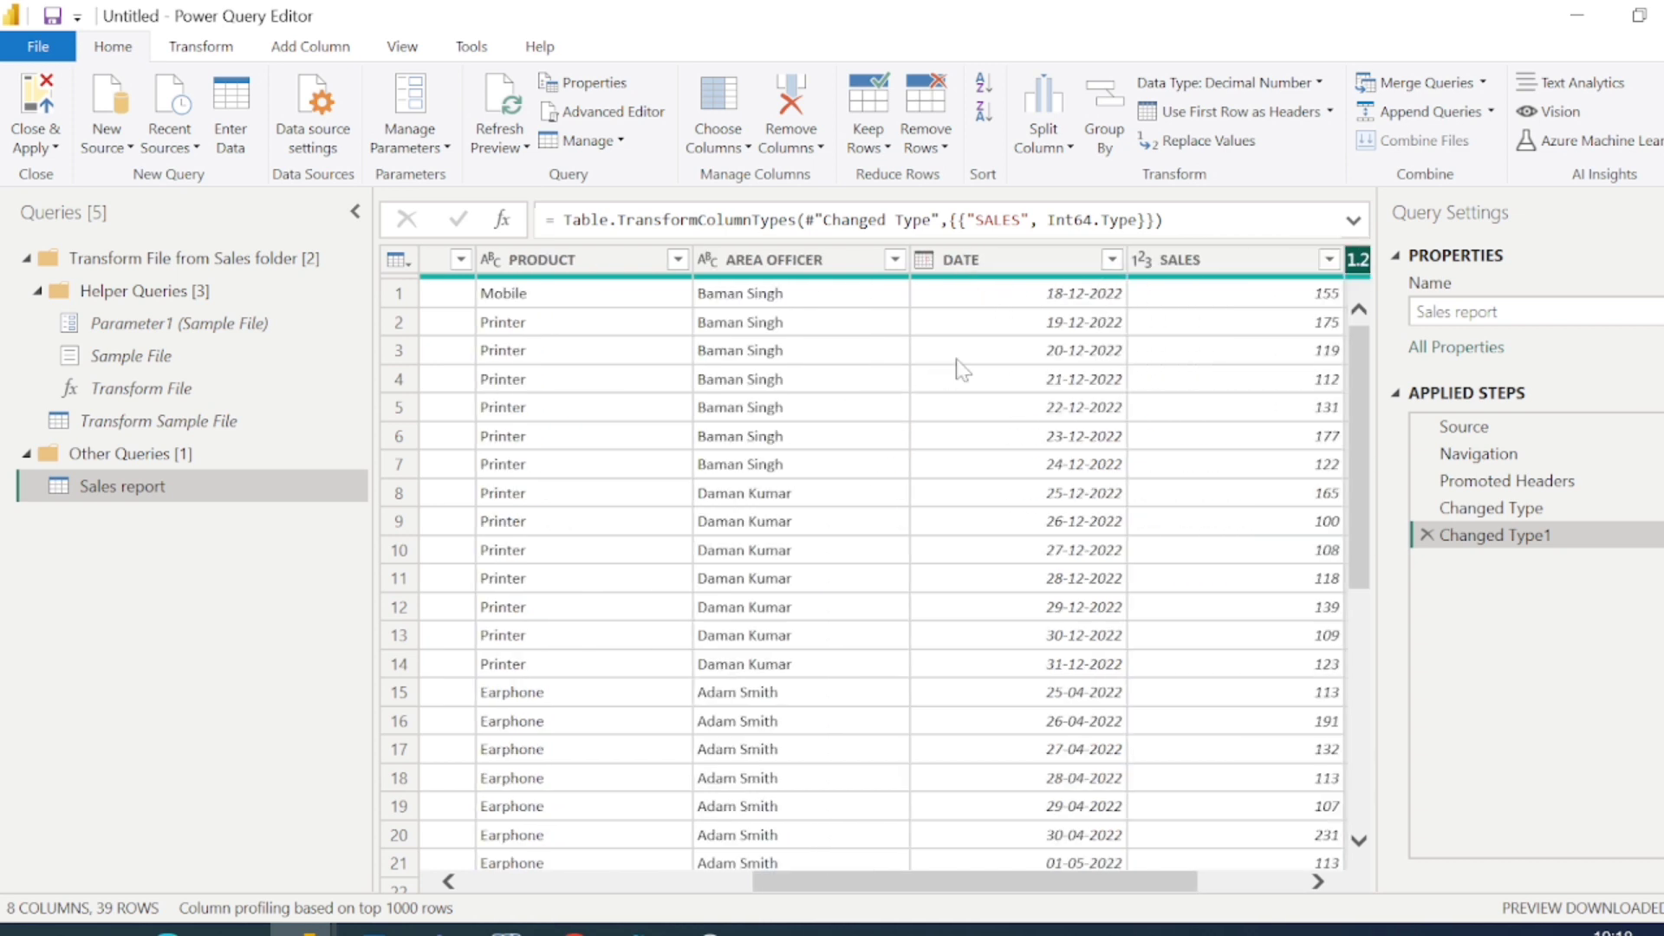
{"action": "left_click", "coordinate": [1036, 264]}
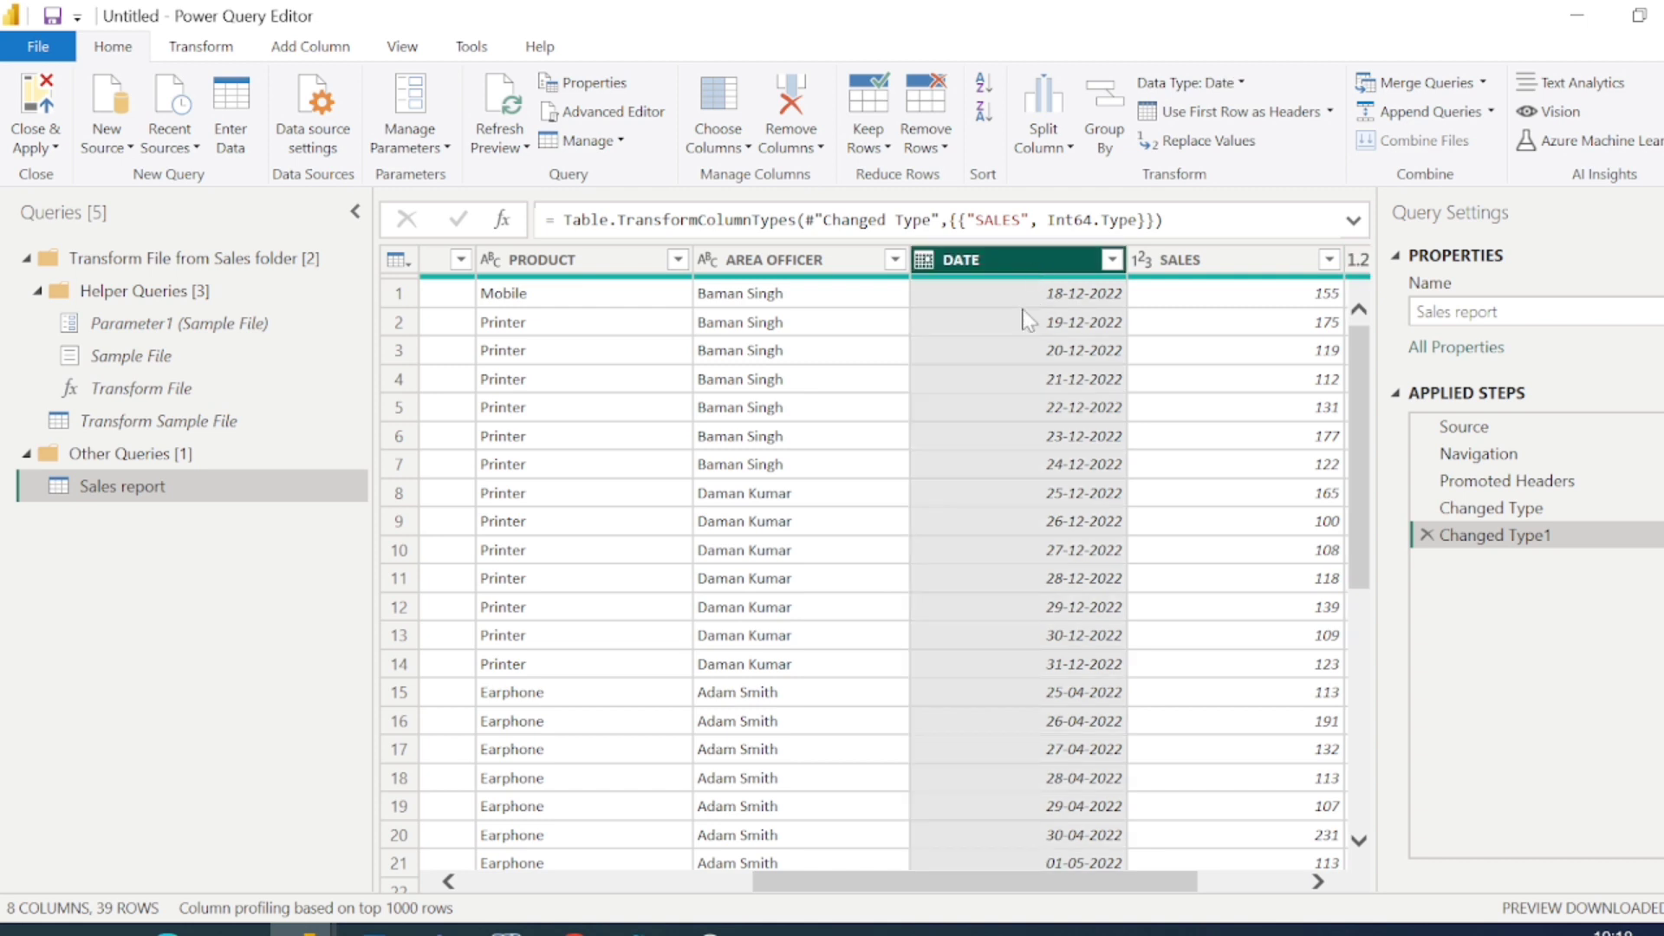
{"action": "scroll", "coordinate": [1011, 342], "scroll_direction": "right", "scroll_amount": 3}
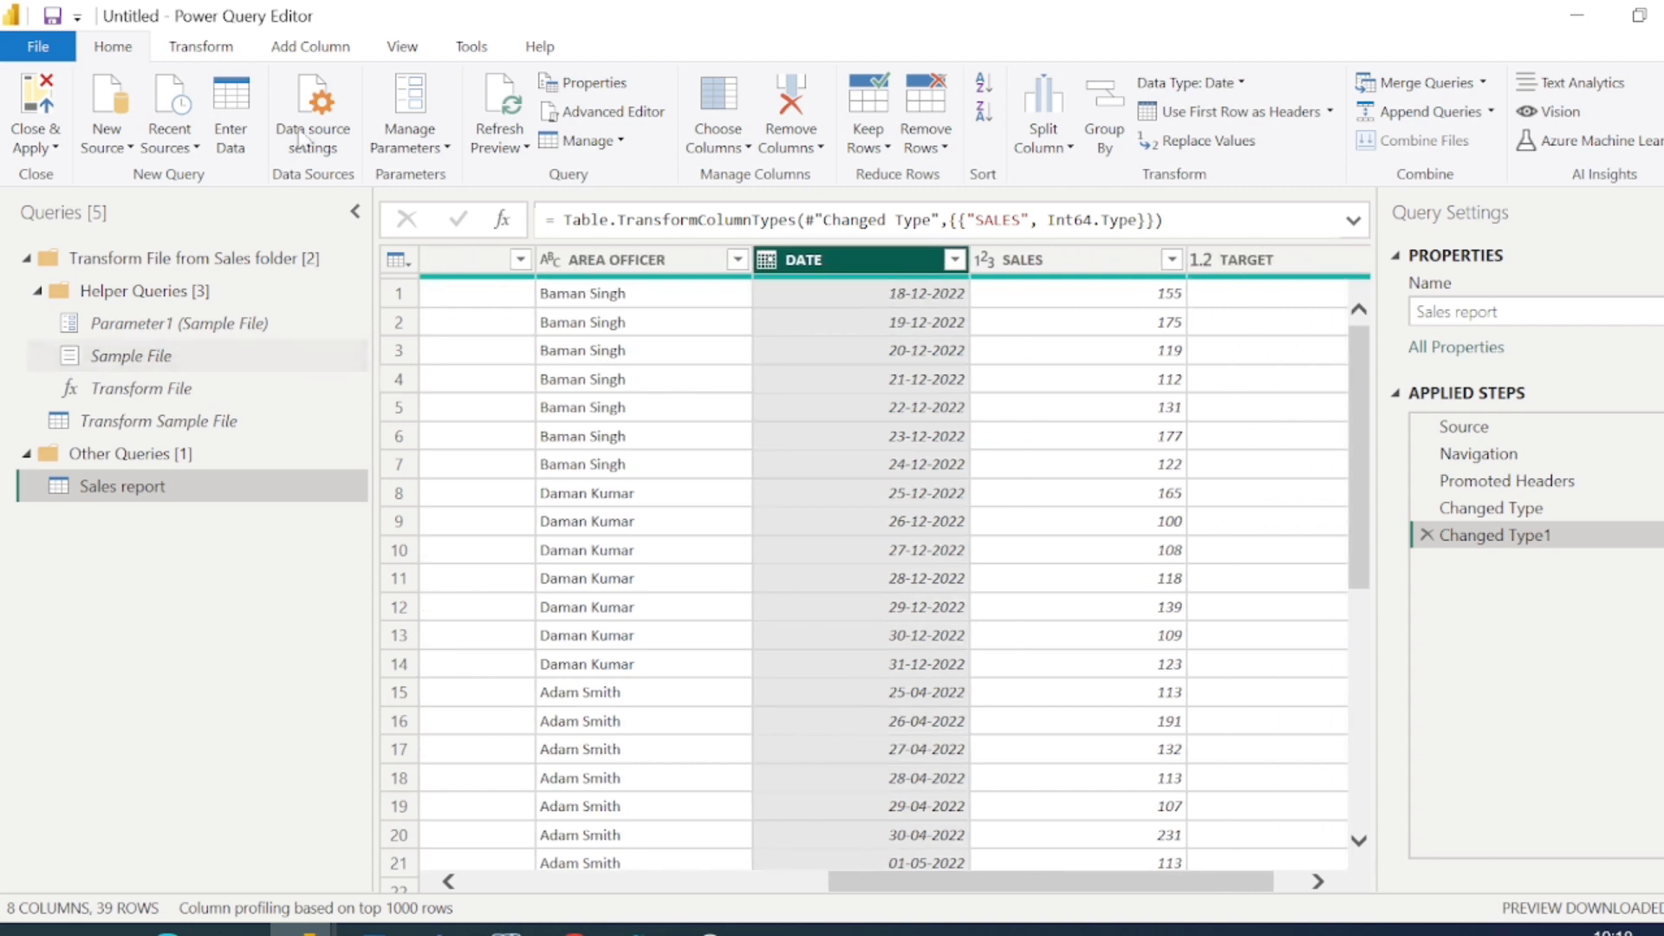
{"action": "left_click", "coordinate": [314, 47]}
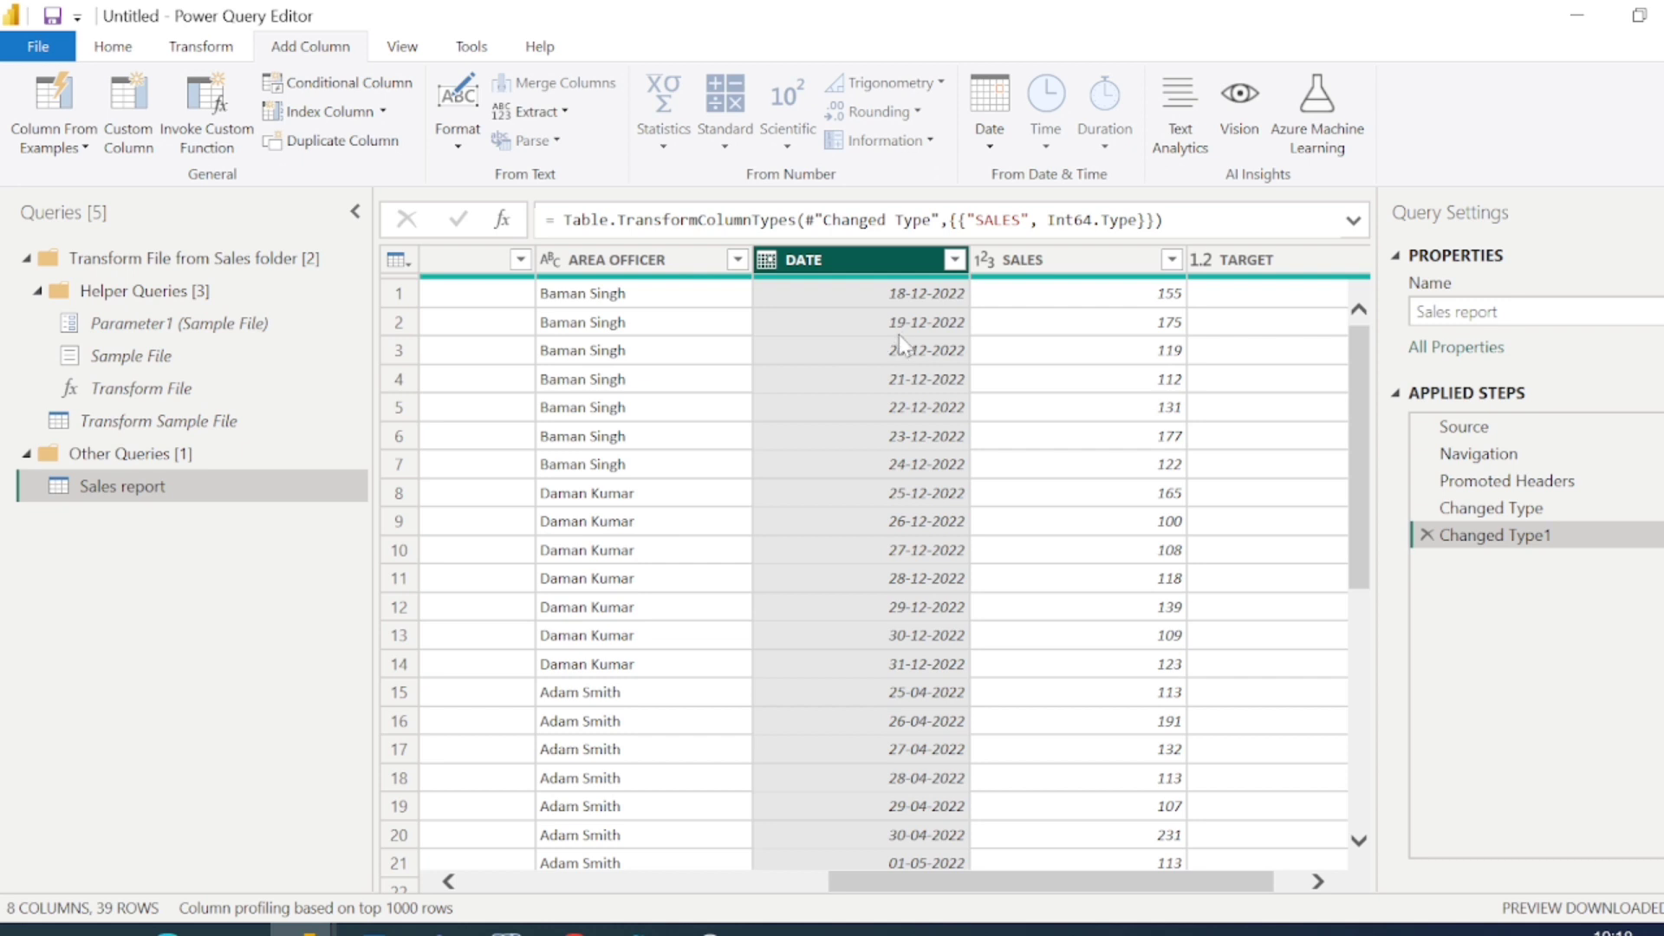
{"action": "scroll", "coordinate": [902, 341], "scroll_direction": "right", "scroll_amount": 2}
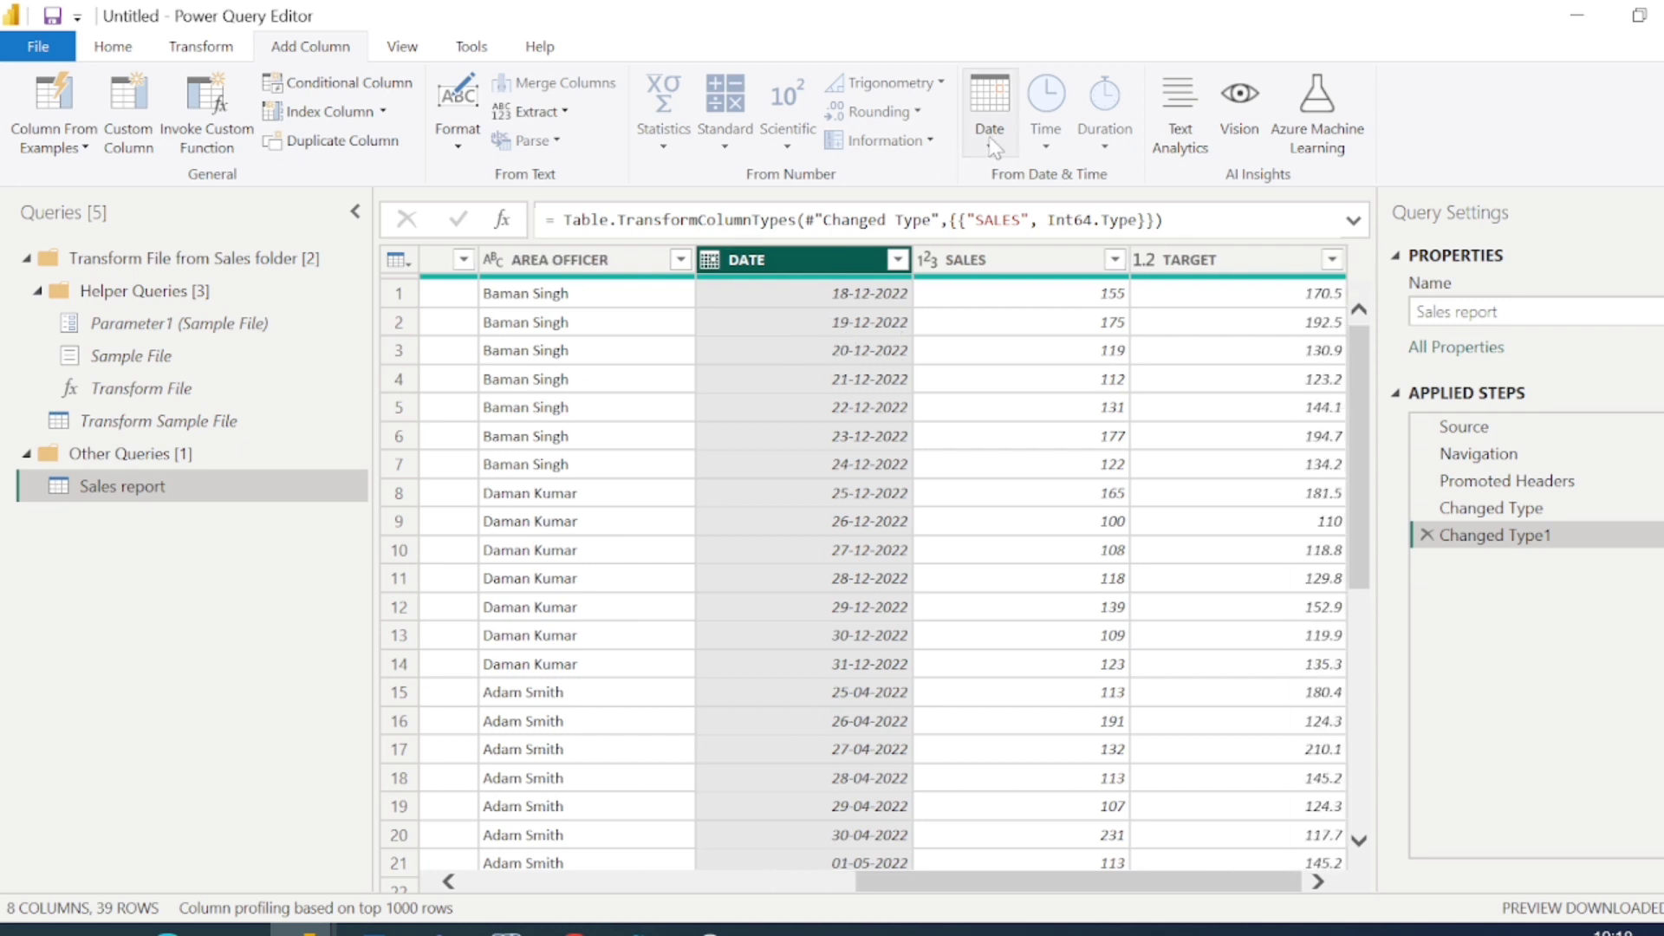
{"action": "left_click", "coordinate": [196, 52]}
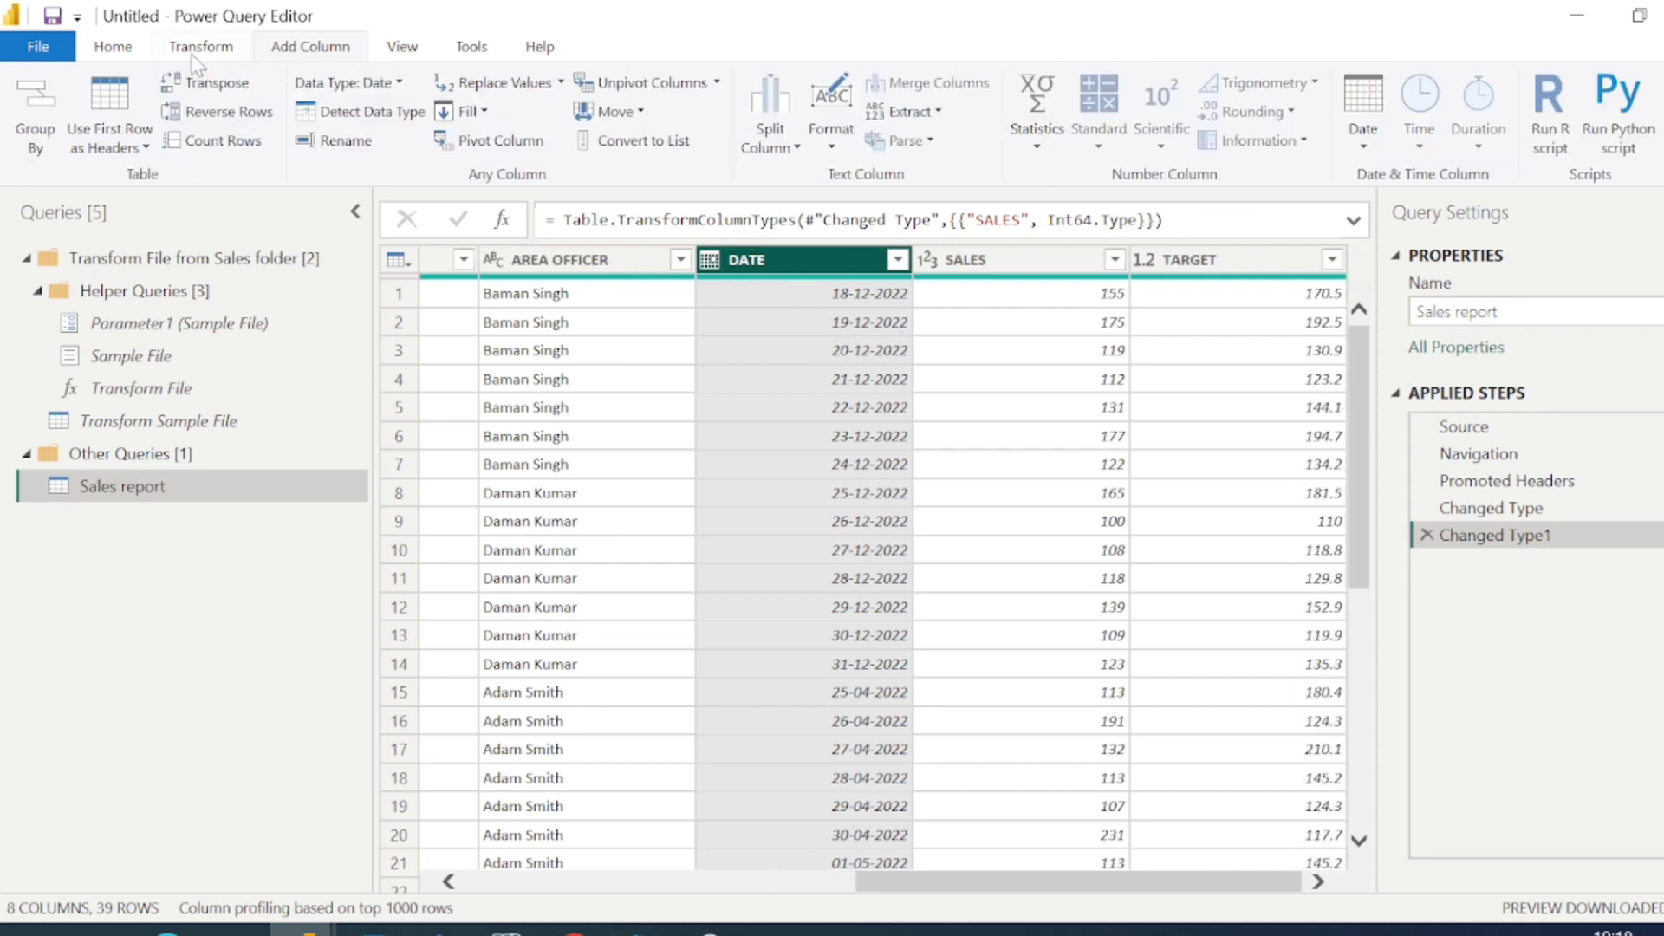
{"action": "left_click", "coordinate": [325, 51]}
{"action": "left_click", "coordinate": [995, 137]}
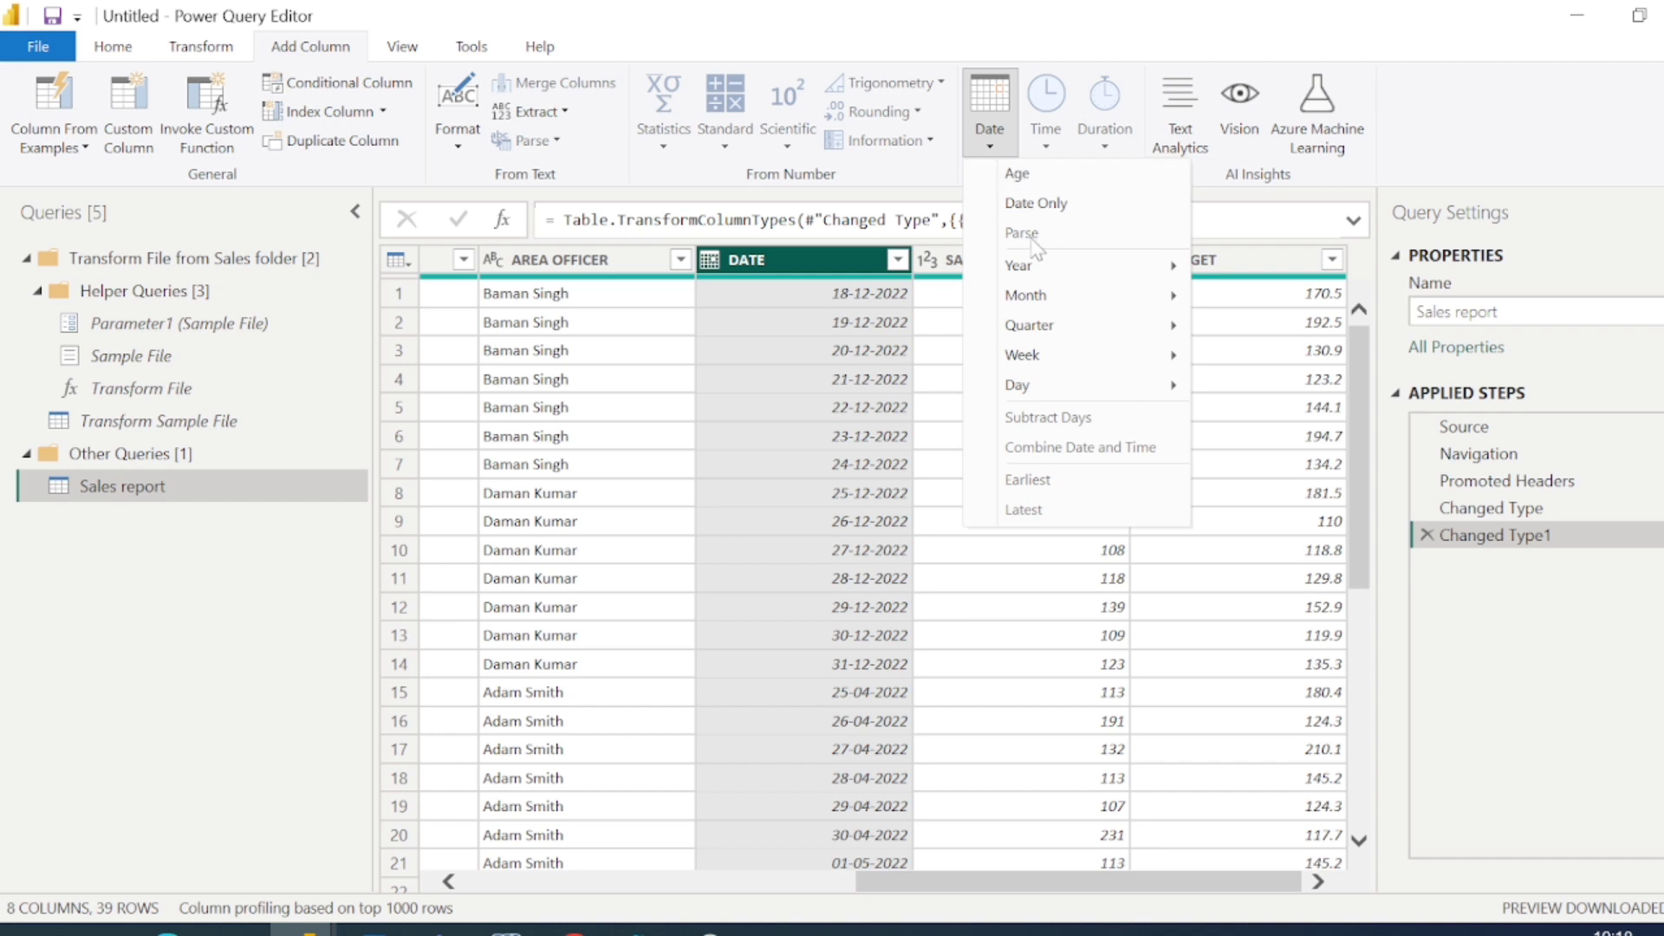
{"action": "mouse_move", "coordinate": [1041, 271]}
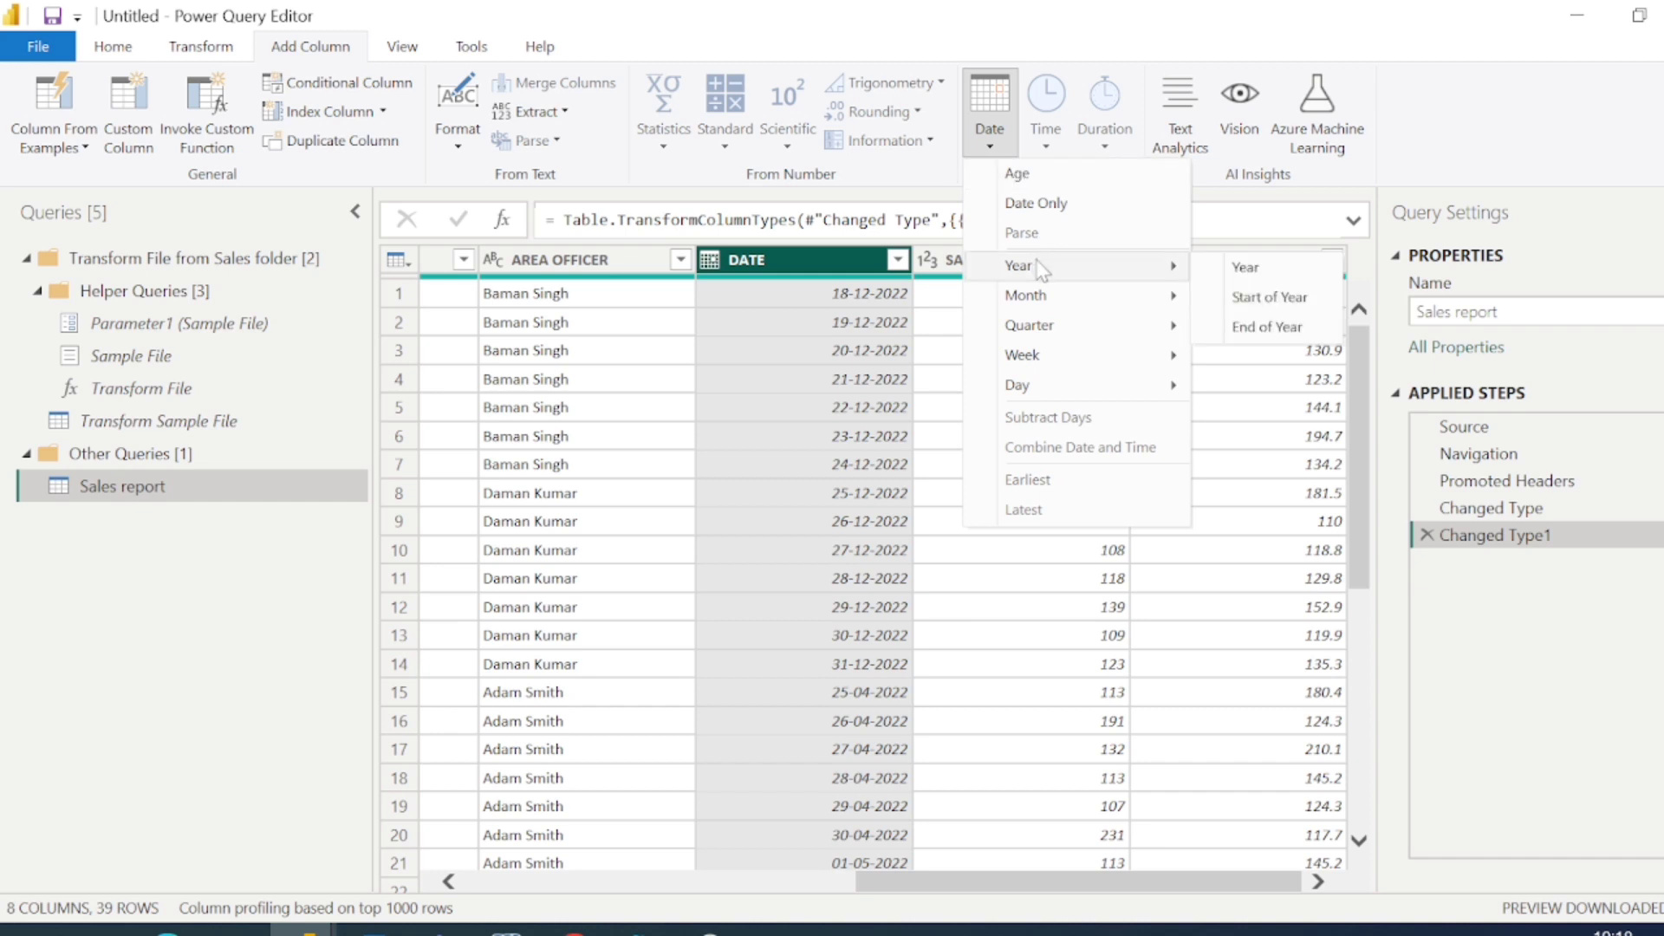
{"action": "left_click", "coordinate": [1259, 270]}
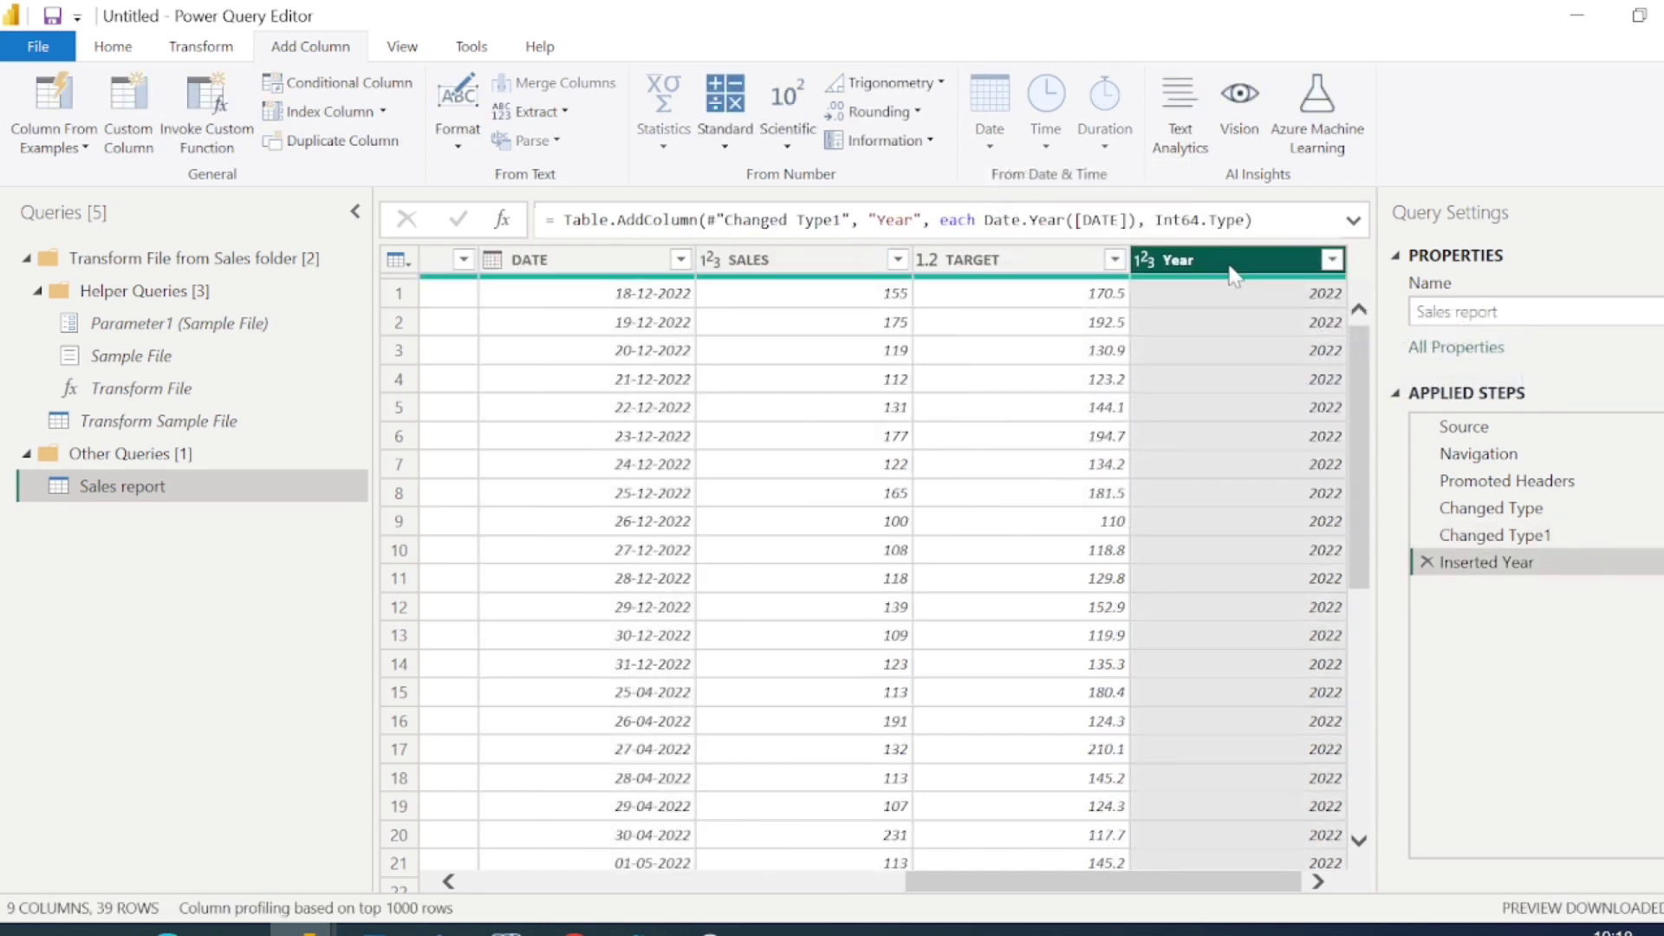
Add a new column that extracts the name of the month from the DATE column, and check its filter list
{"action": "left_click", "coordinate": [1332, 260]}
{"action": "left_click", "coordinate": [1287, 656]}
{"action": "left_click", "coordinate": [612, 262]}
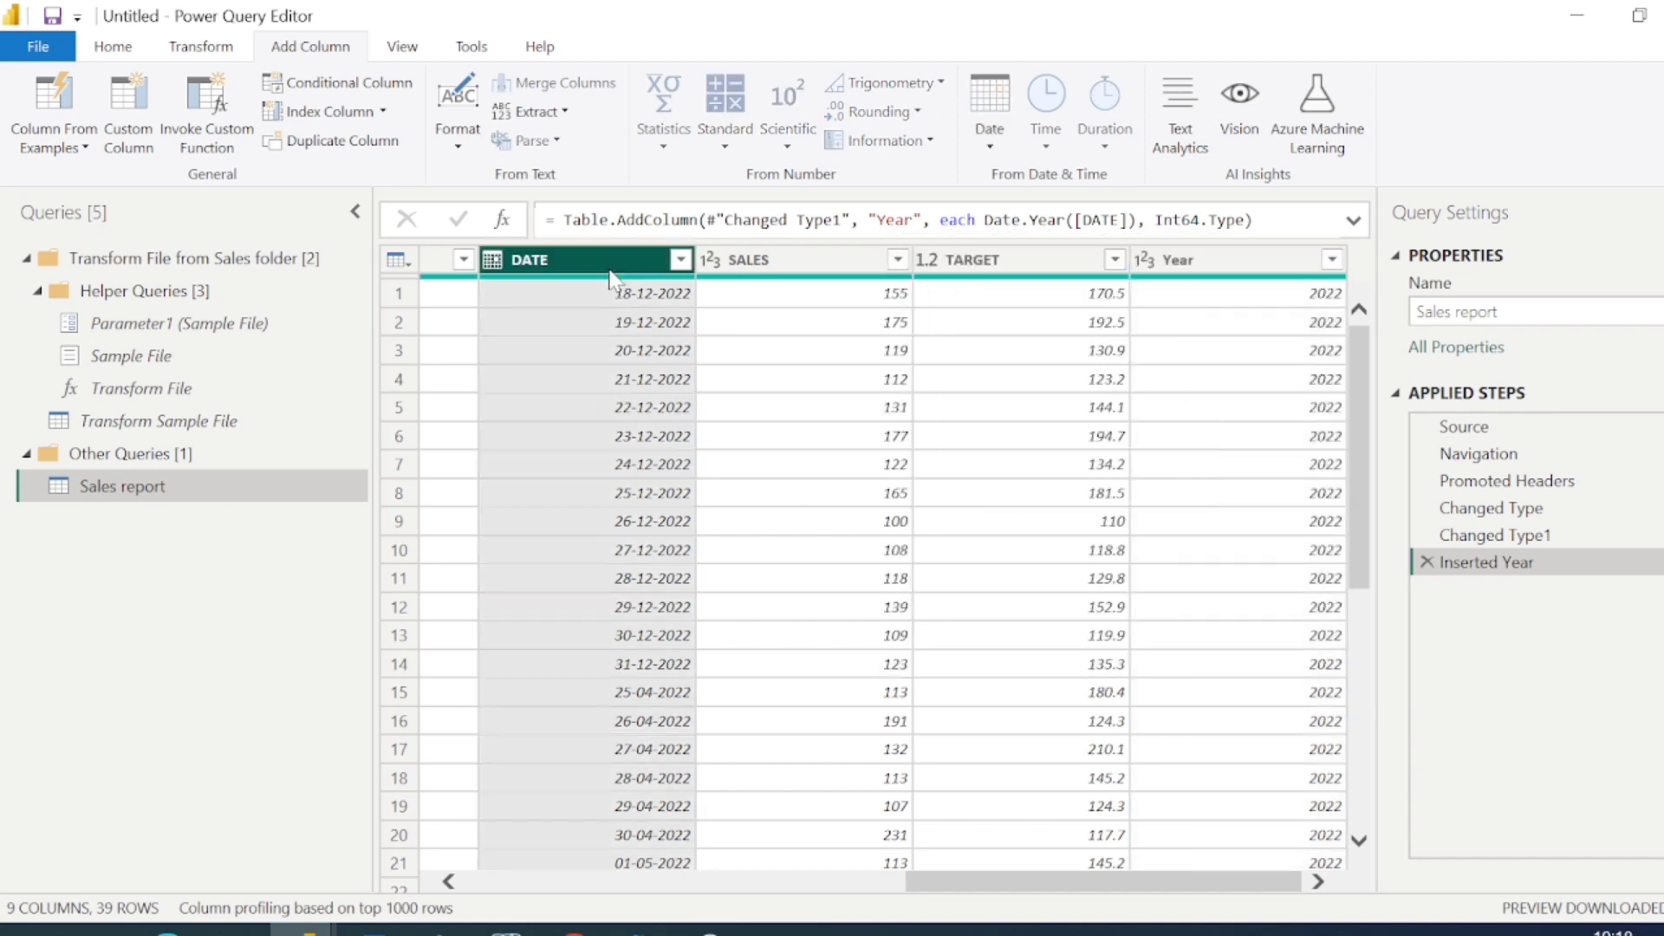
{"action": "left_click", "coordinate": [990, 147]}
{"action": "mouse_move", "coordinate": [1058, 296]}
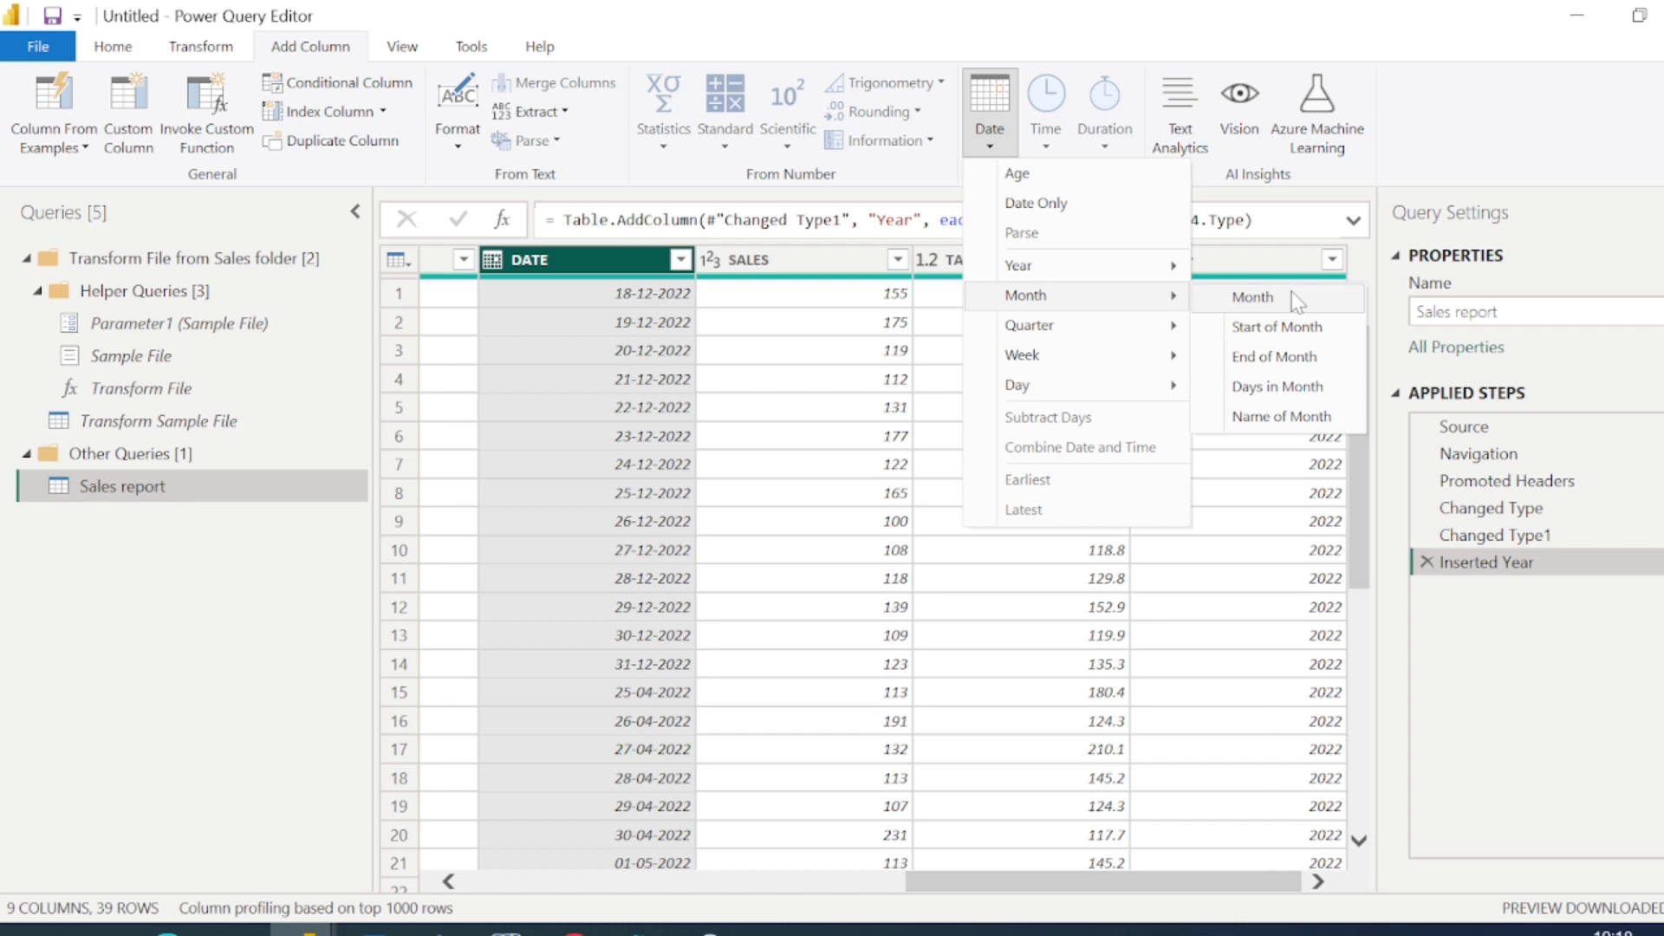
{"action": "left_click", "coordinate": [1281, 417]}
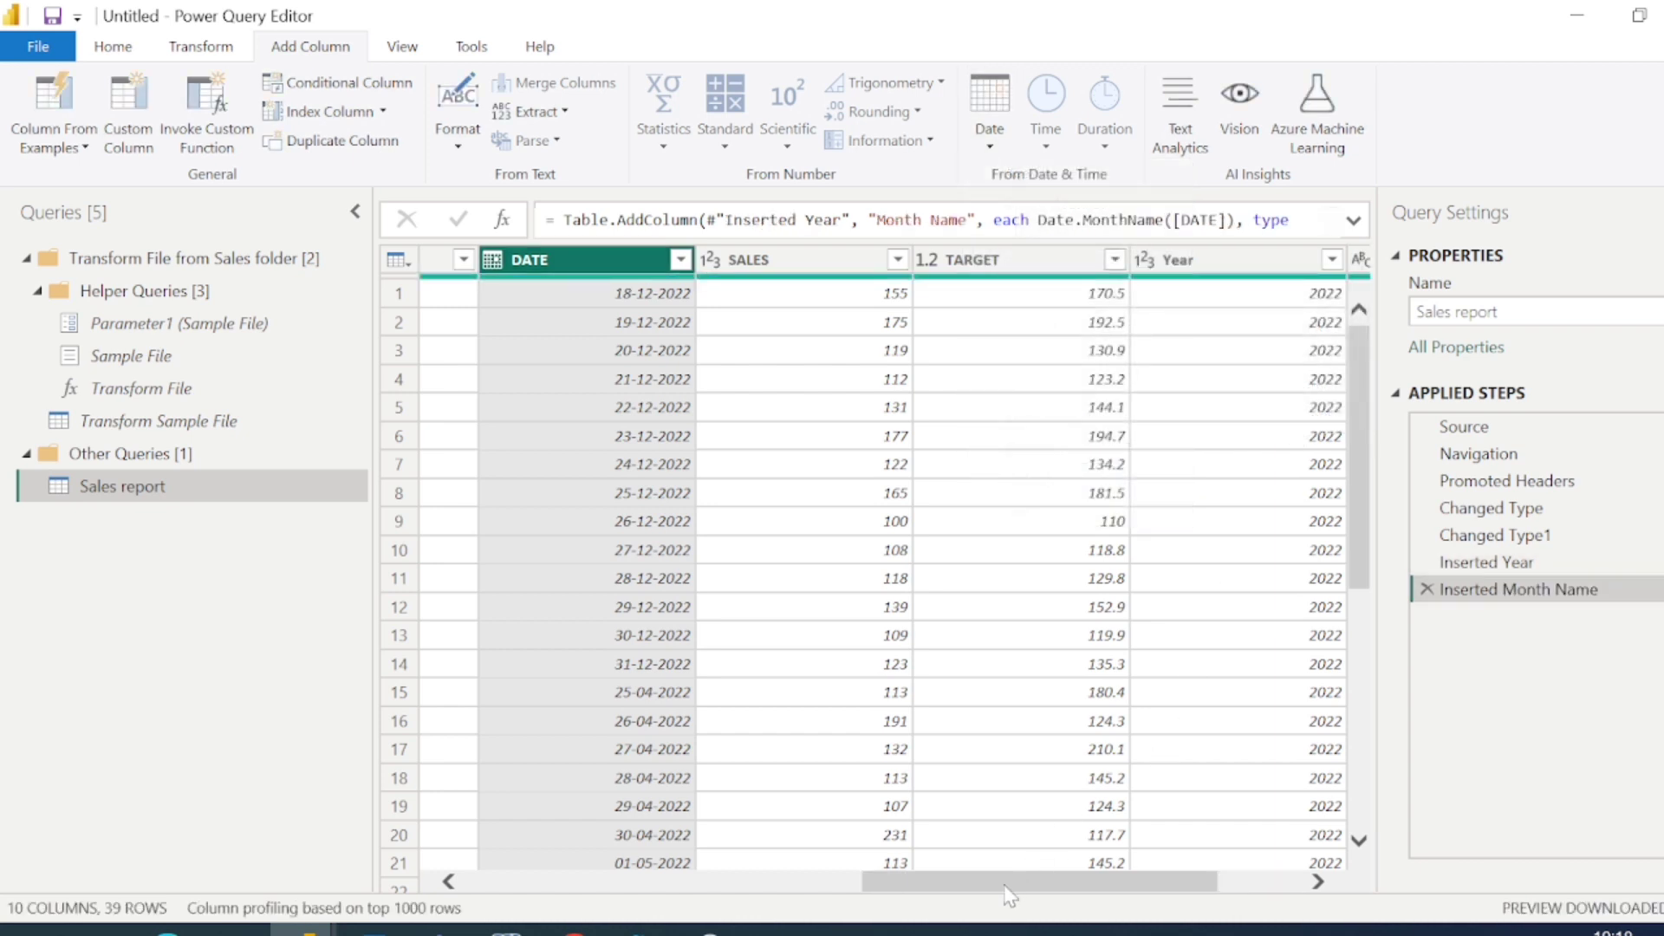
{"action": "left_click_drag", "start_coordinate": [1010, 895], "coordinate": [1127, 882]}
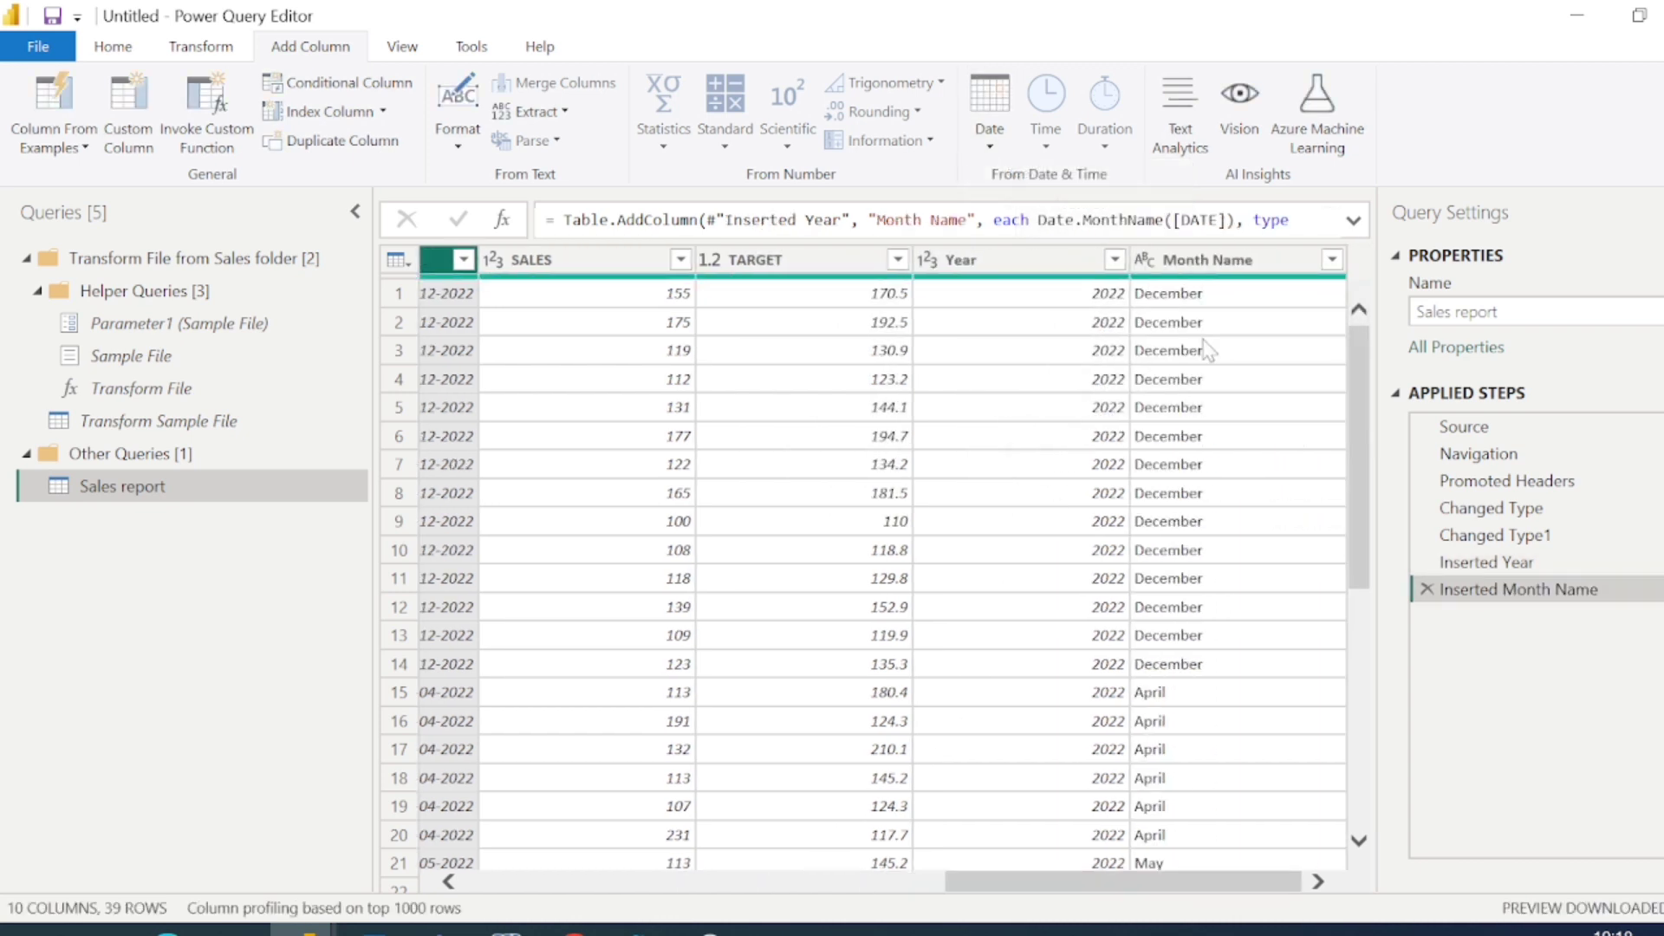
{"action": "left_click", "coordinate": [1328, 262]}
{"action": "left_click", "coordinate": [1301, 702]}
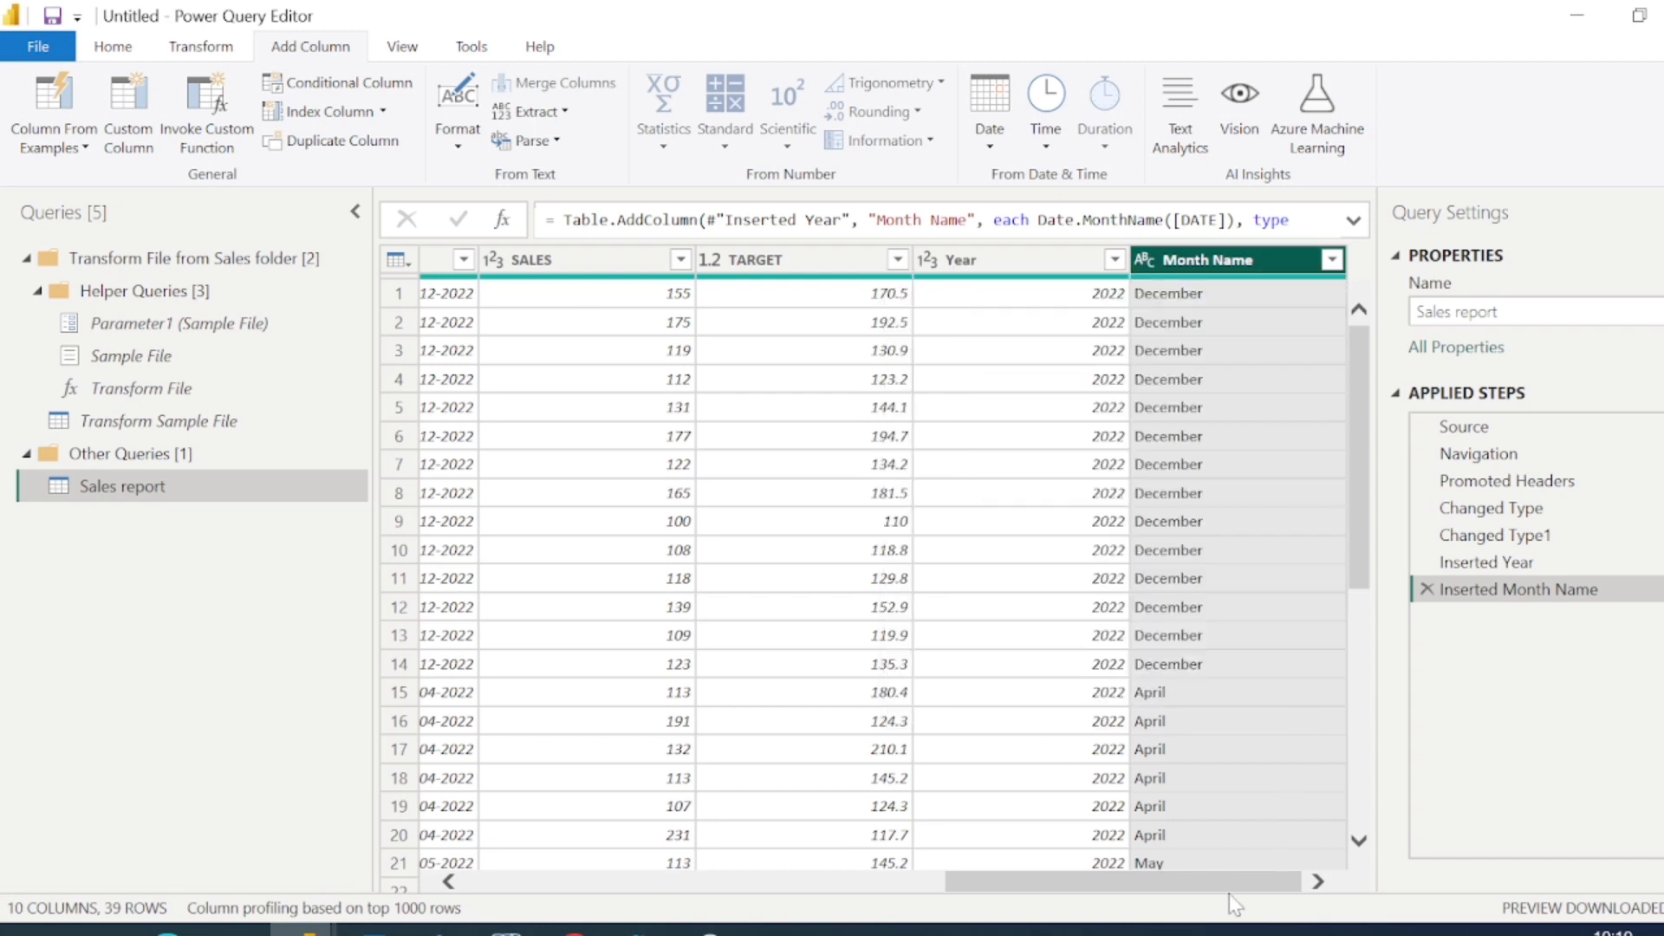
Add a new column that extracts the name of the day from the DATE column
{"action": "left_click_drag", "start_coordinate": [1229, 889], "coordinate": [1008, 880]}
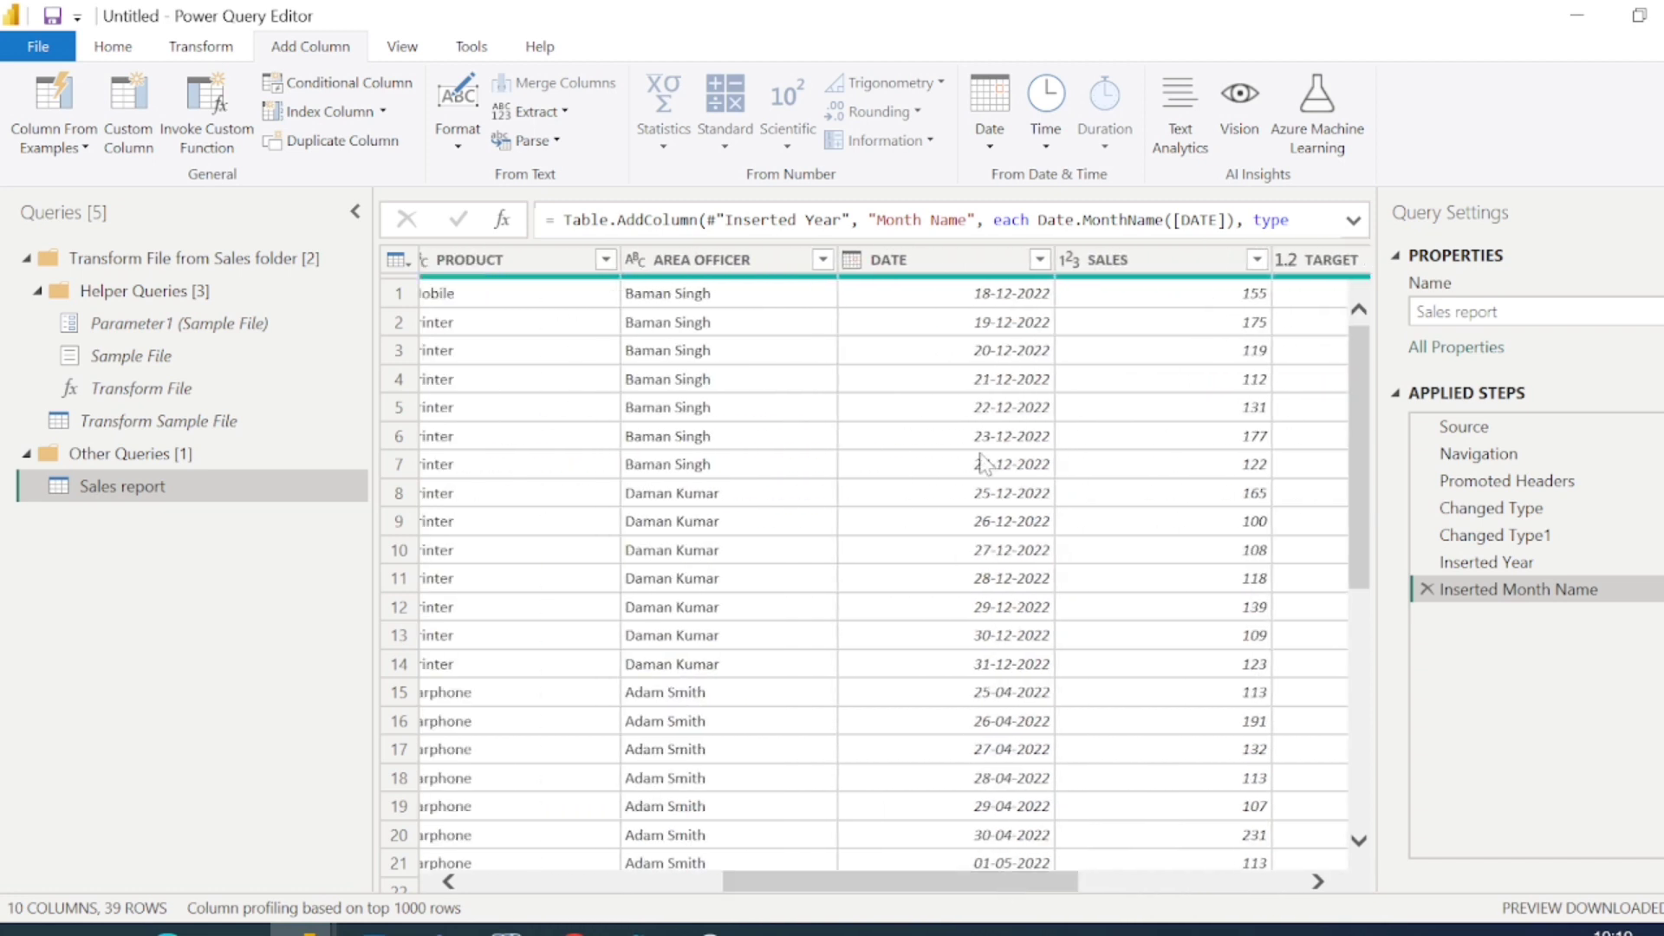
{"action": "left_click", "coordinate": [969, 288]}
{"action": "left_click", "coordinate": [990, 121]}
{"action": "mouse_move", "coordinate": [1040, 360]}
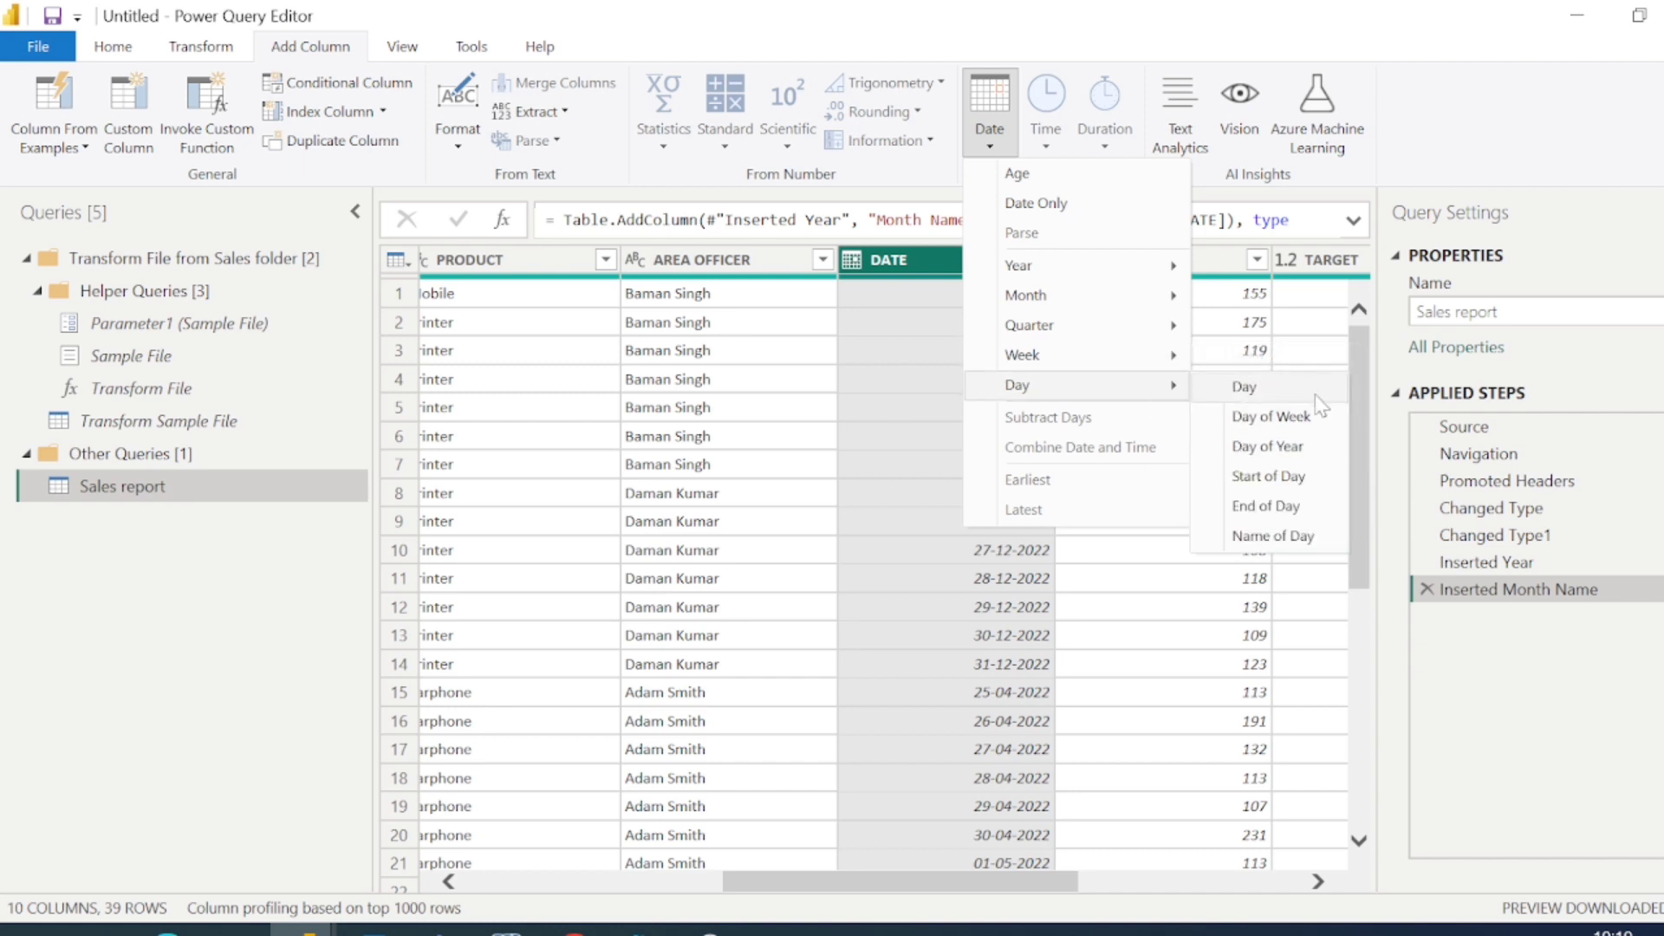
{"action": "left_click", "coordinate": [1300, 540]}
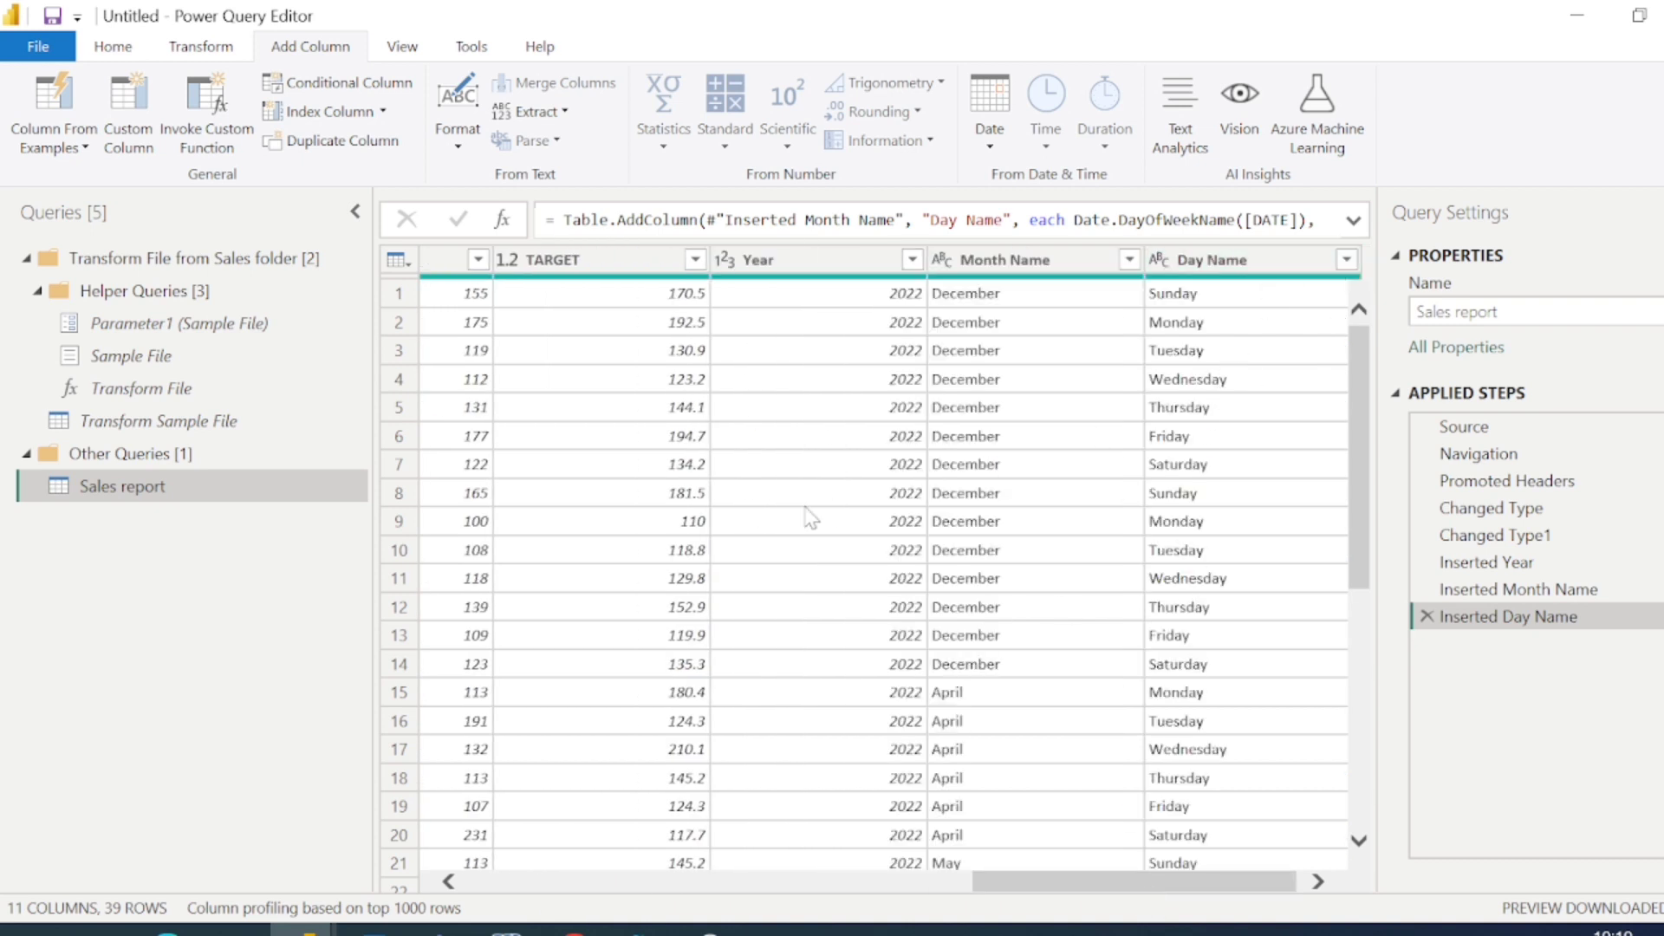
Remove the STATE column from the Sales report query
{"action": "scroll", "coordinate": [889, 513], "scroll_direction": "left", "scroll_amount": 10}
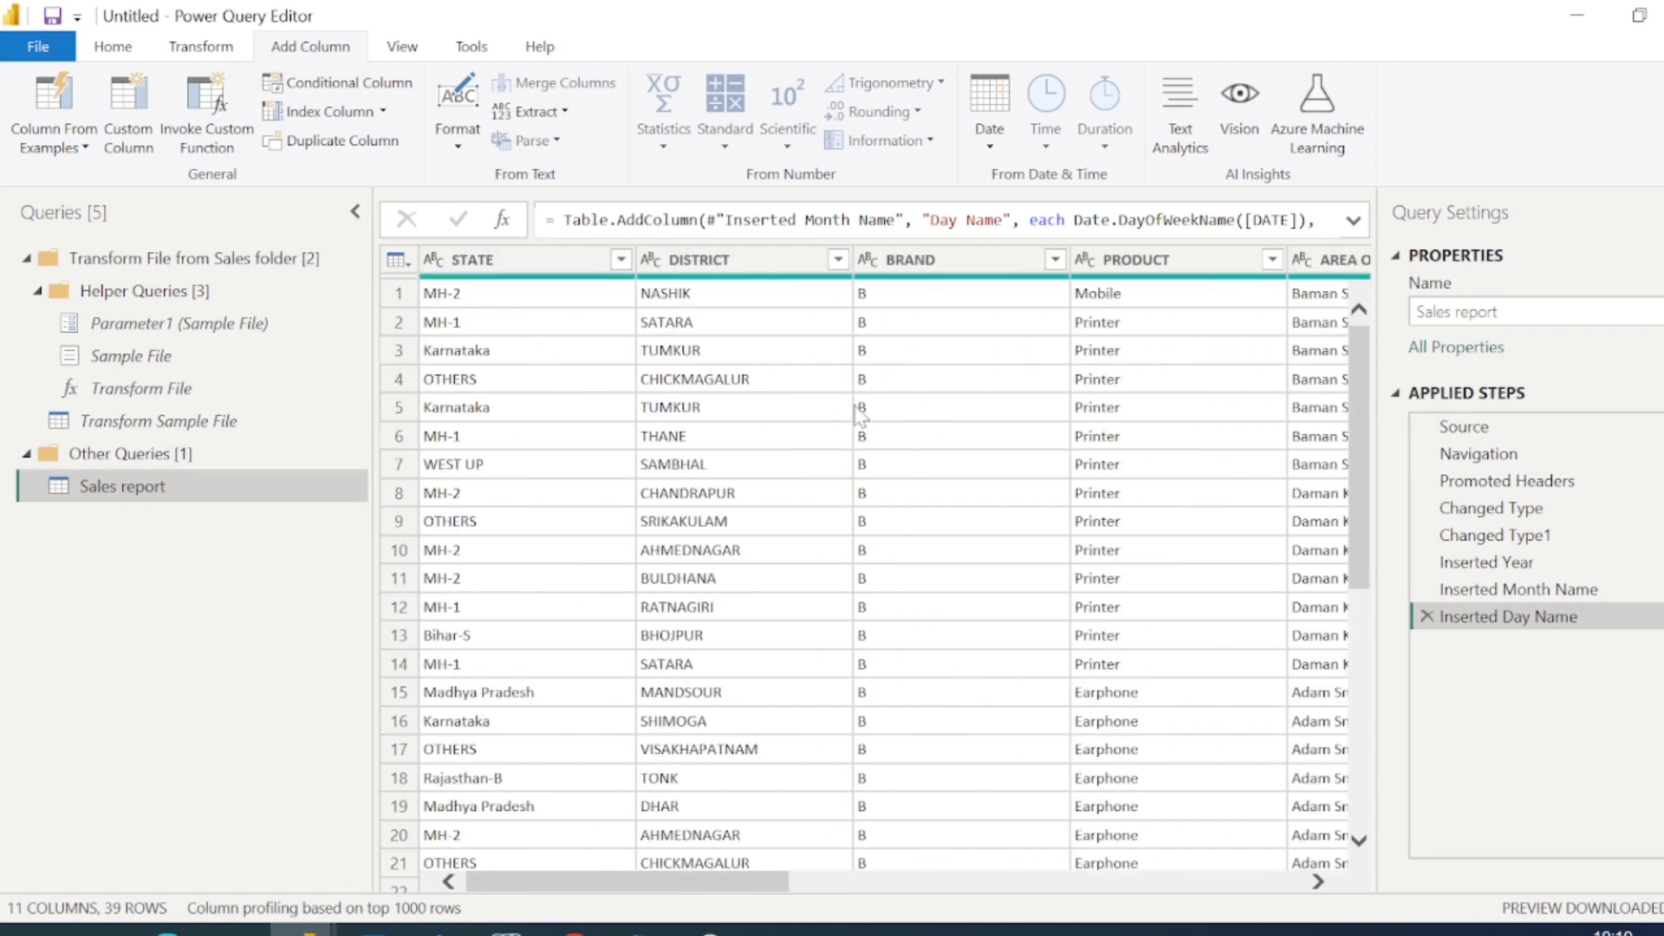
{"action": "left_click", "coordinate": [560, 262]}
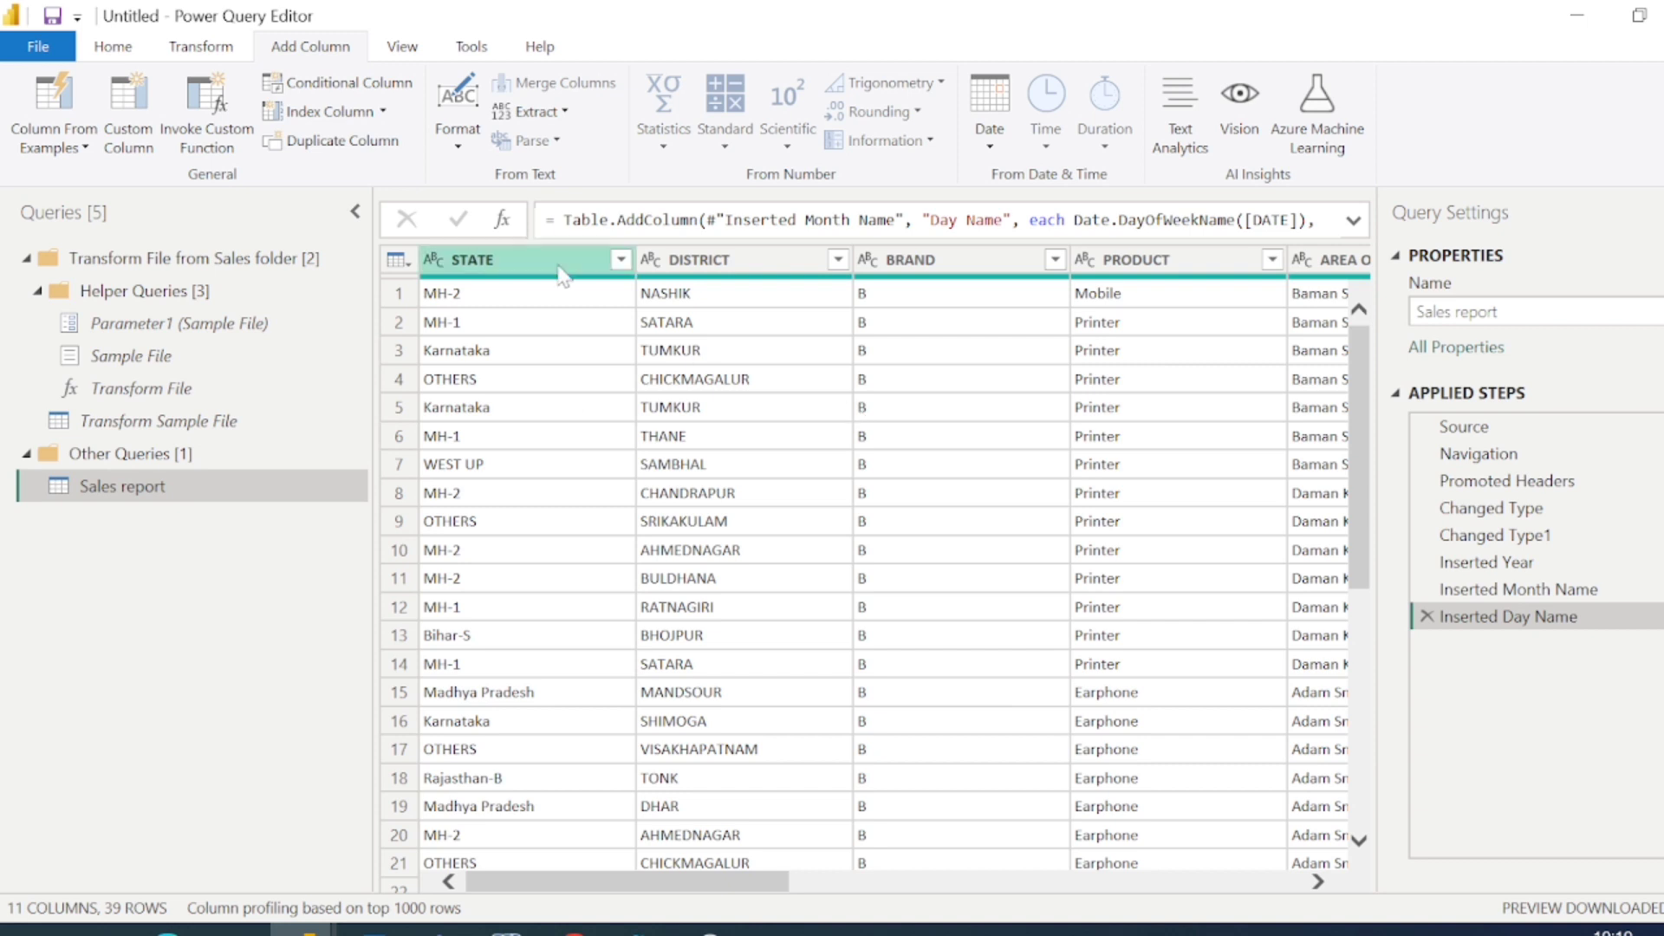
{"action": "right_click", "coordinate": [559, 268]}
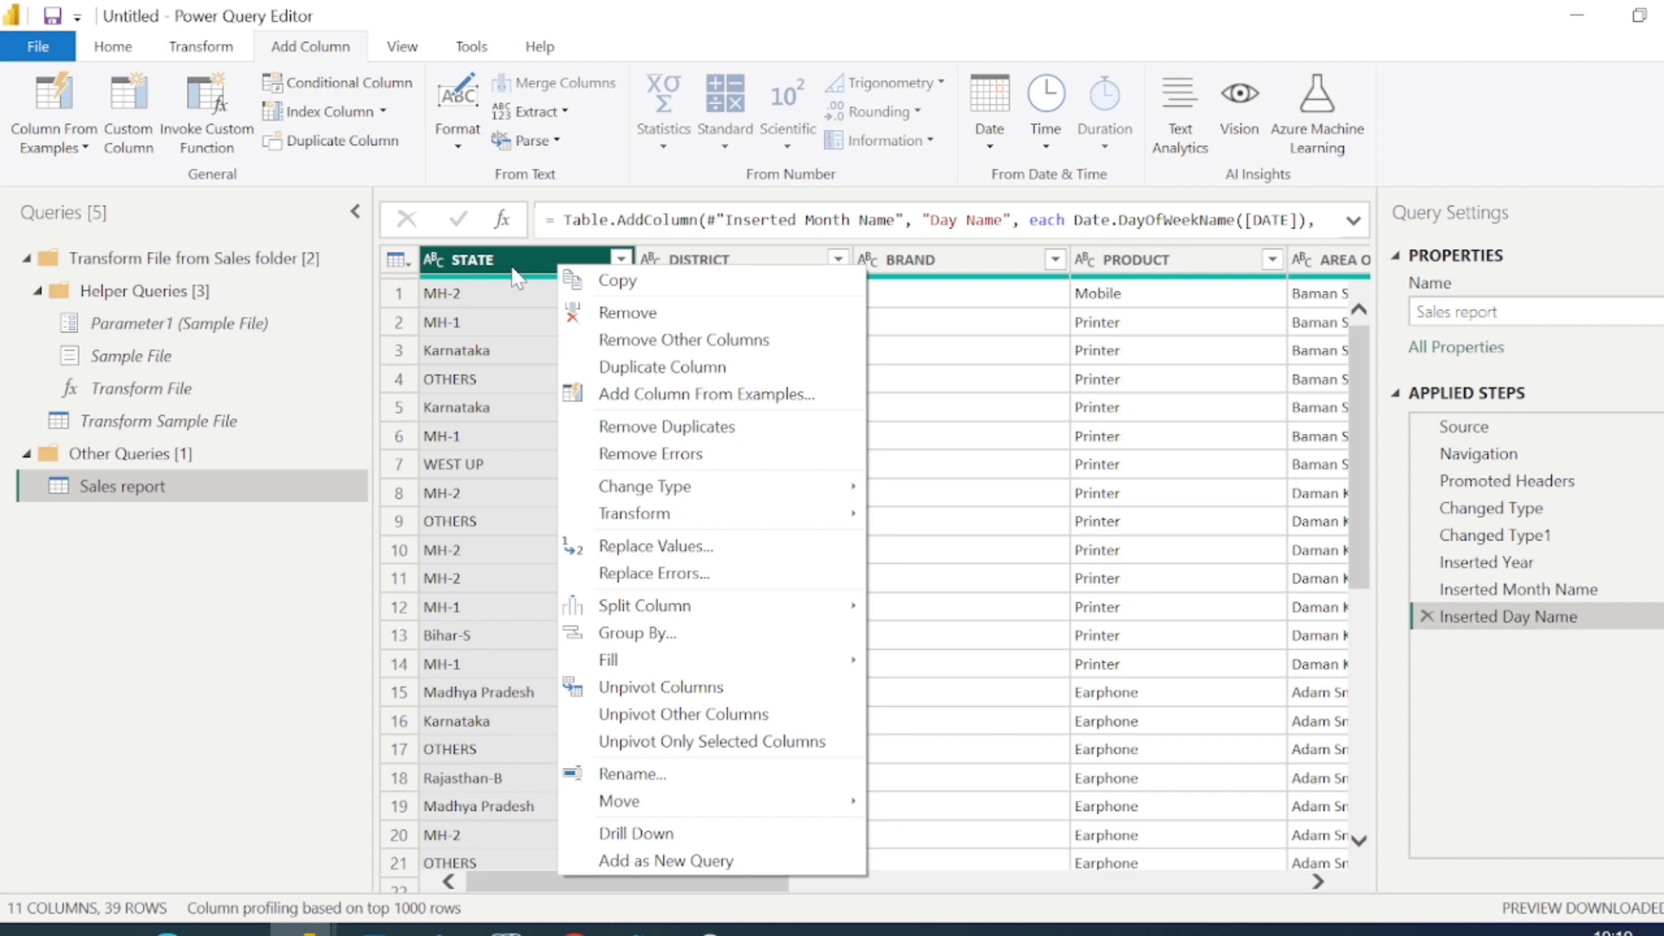
{"action": "left_click", "coordinate": [615, 321]}
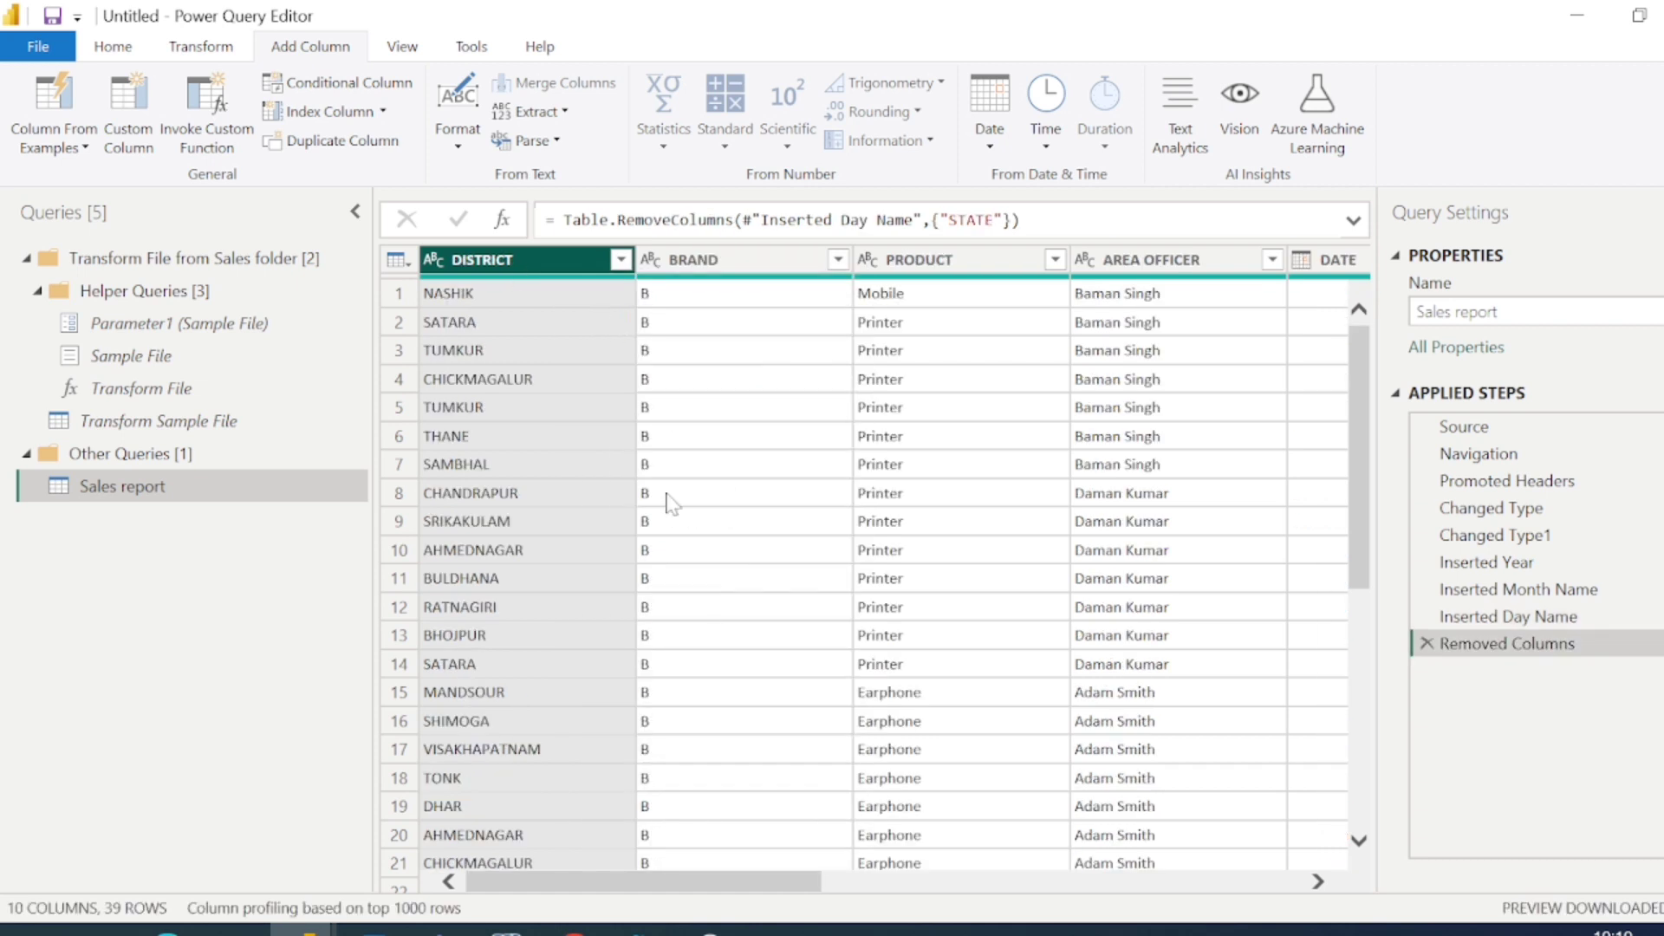
Delete the Removed Columns applied step to bring back the STATE column
{"action": "scroll", "coordinate": [1040, 666], "scroll_direction": "right", "scroll_amount": 6}
{"action": "scroll", "coordinate": [1041, 666], "scroll_direction": "left", "scroll_amount": 6}
{"action": "left_click", "coordinate": [1425, 643]}
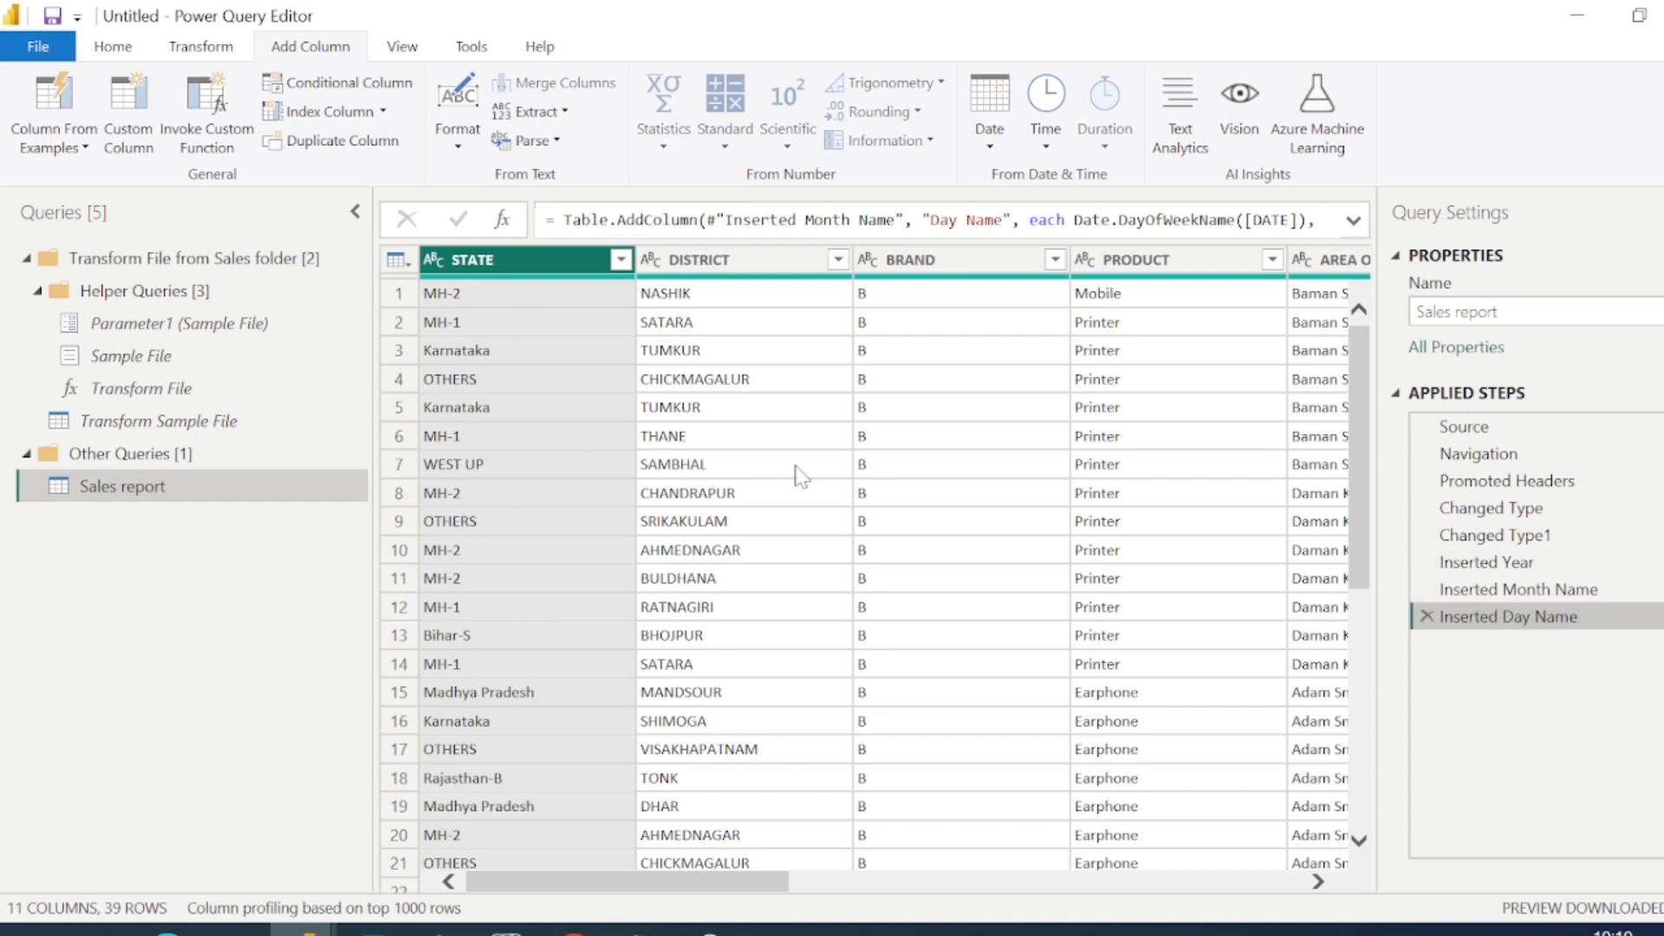
Close the Power Query Editor and apply the query changes to the Sales report table in Power BI Desktop
{"action": "scroll", "coordinate": [706, 455], "scroll_direction": "right", "scroll_amount": 10}
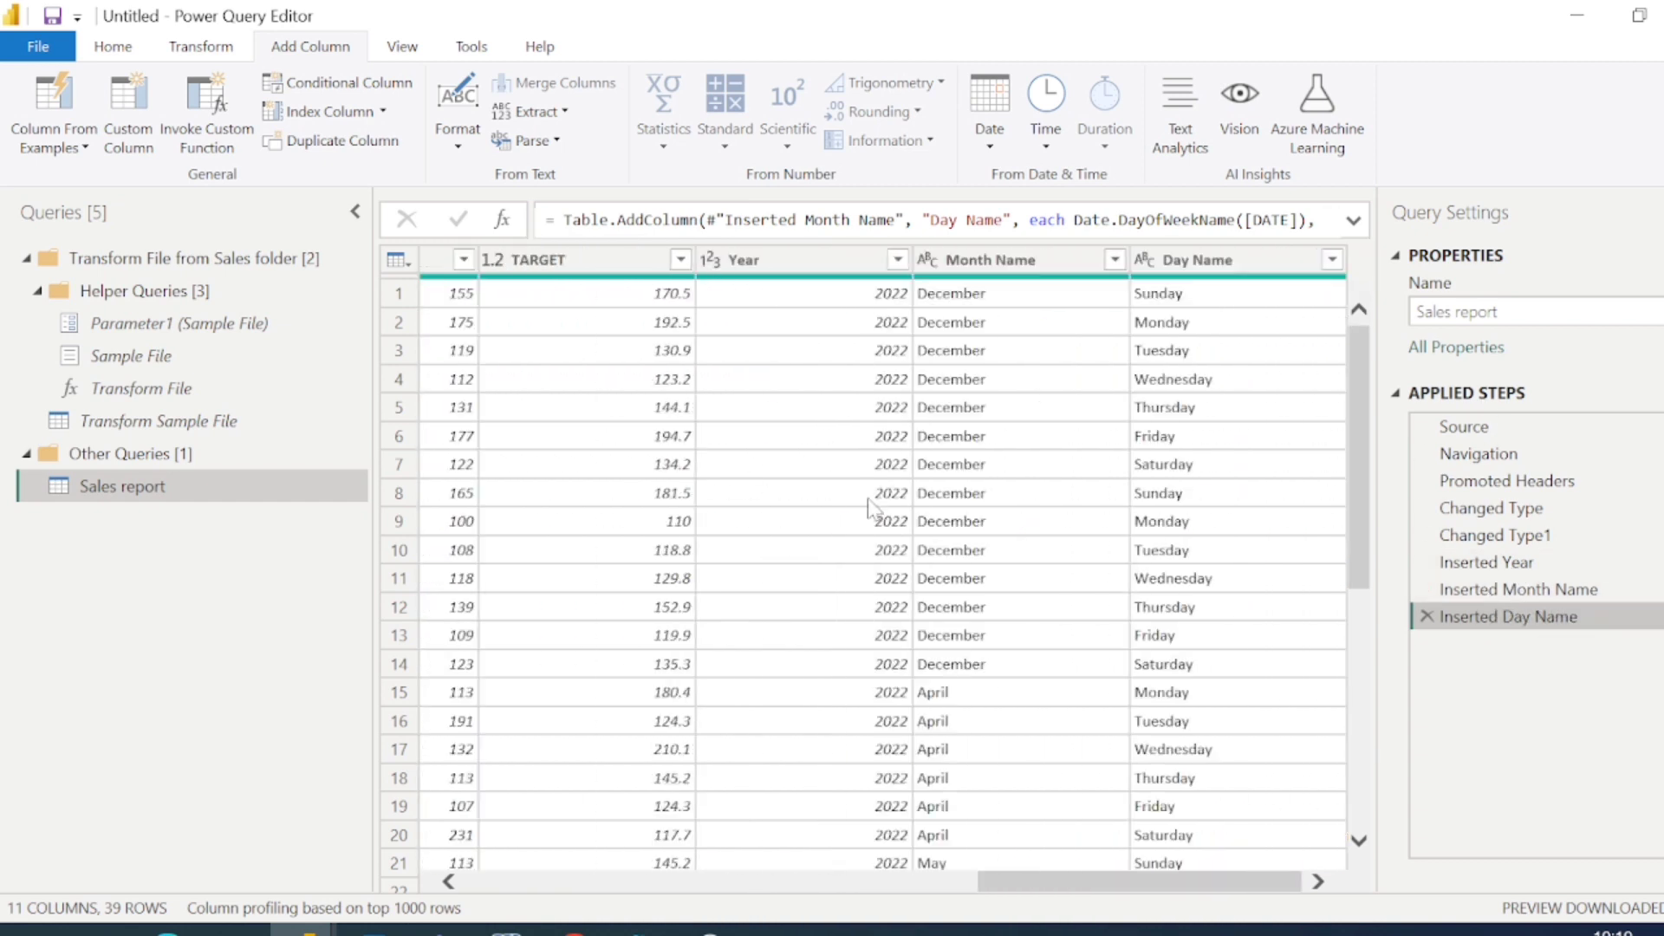
{"action": "left_click_drag", "start_coordinate": [1504, 617], "coordinate": [1508, 628]}
{"action": "left_click", "coordinate": [113, 46]}
{"action": "left_click", "coordinate": [35, 143]}
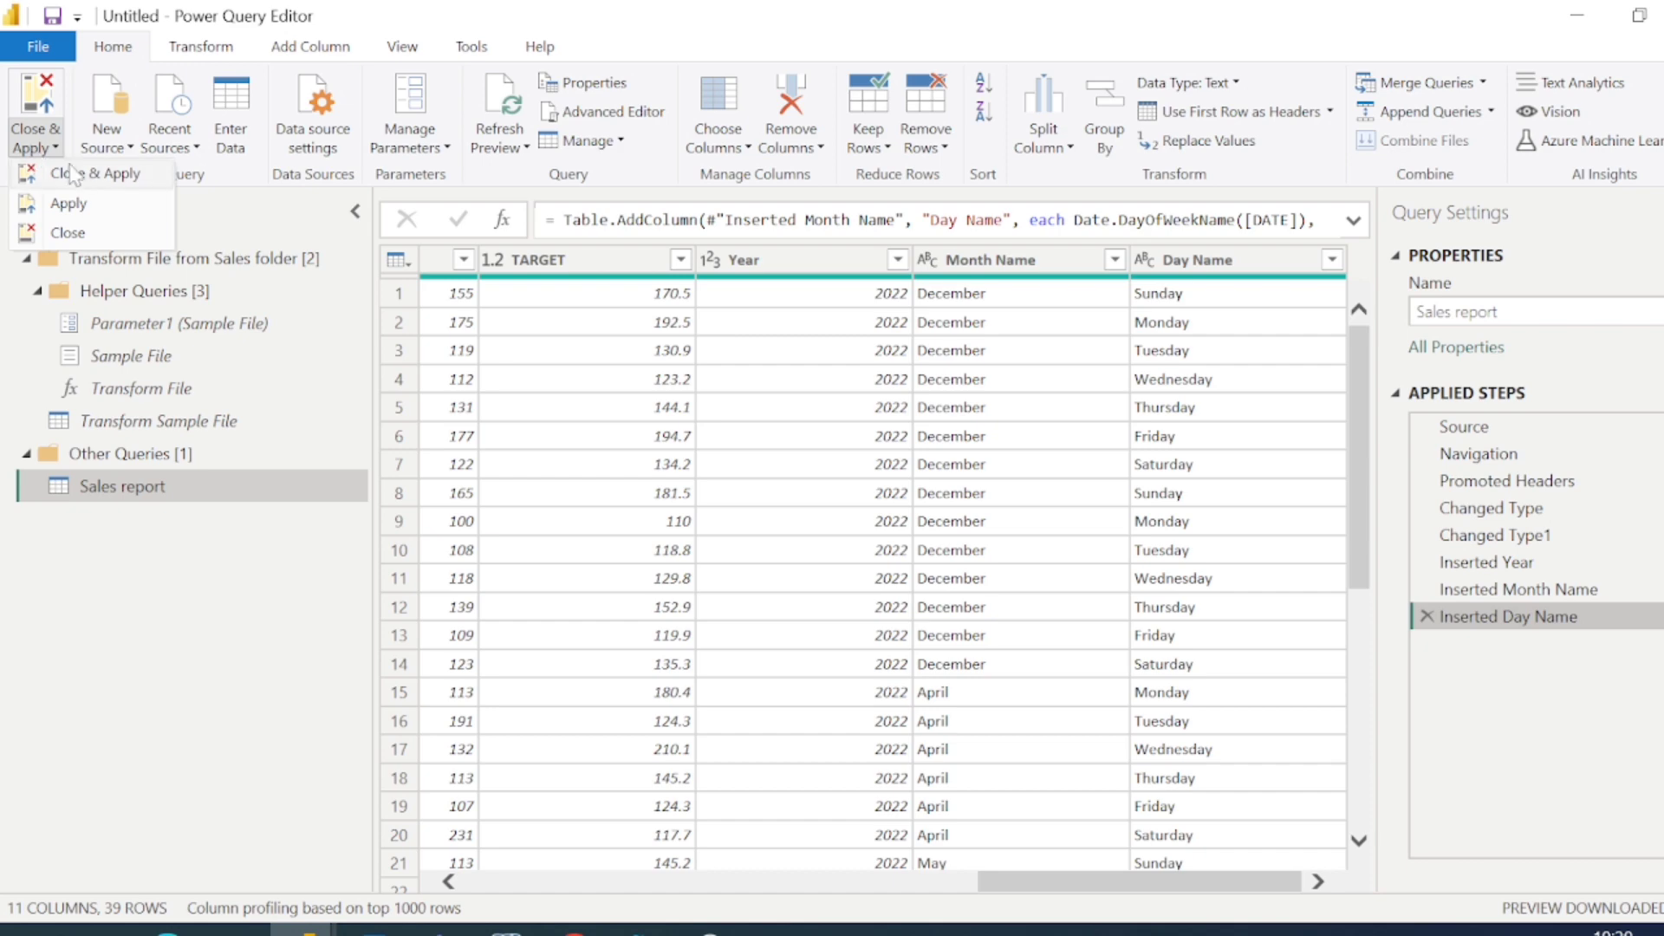
{"action": "left_click", "coordinate": [69, 232]}
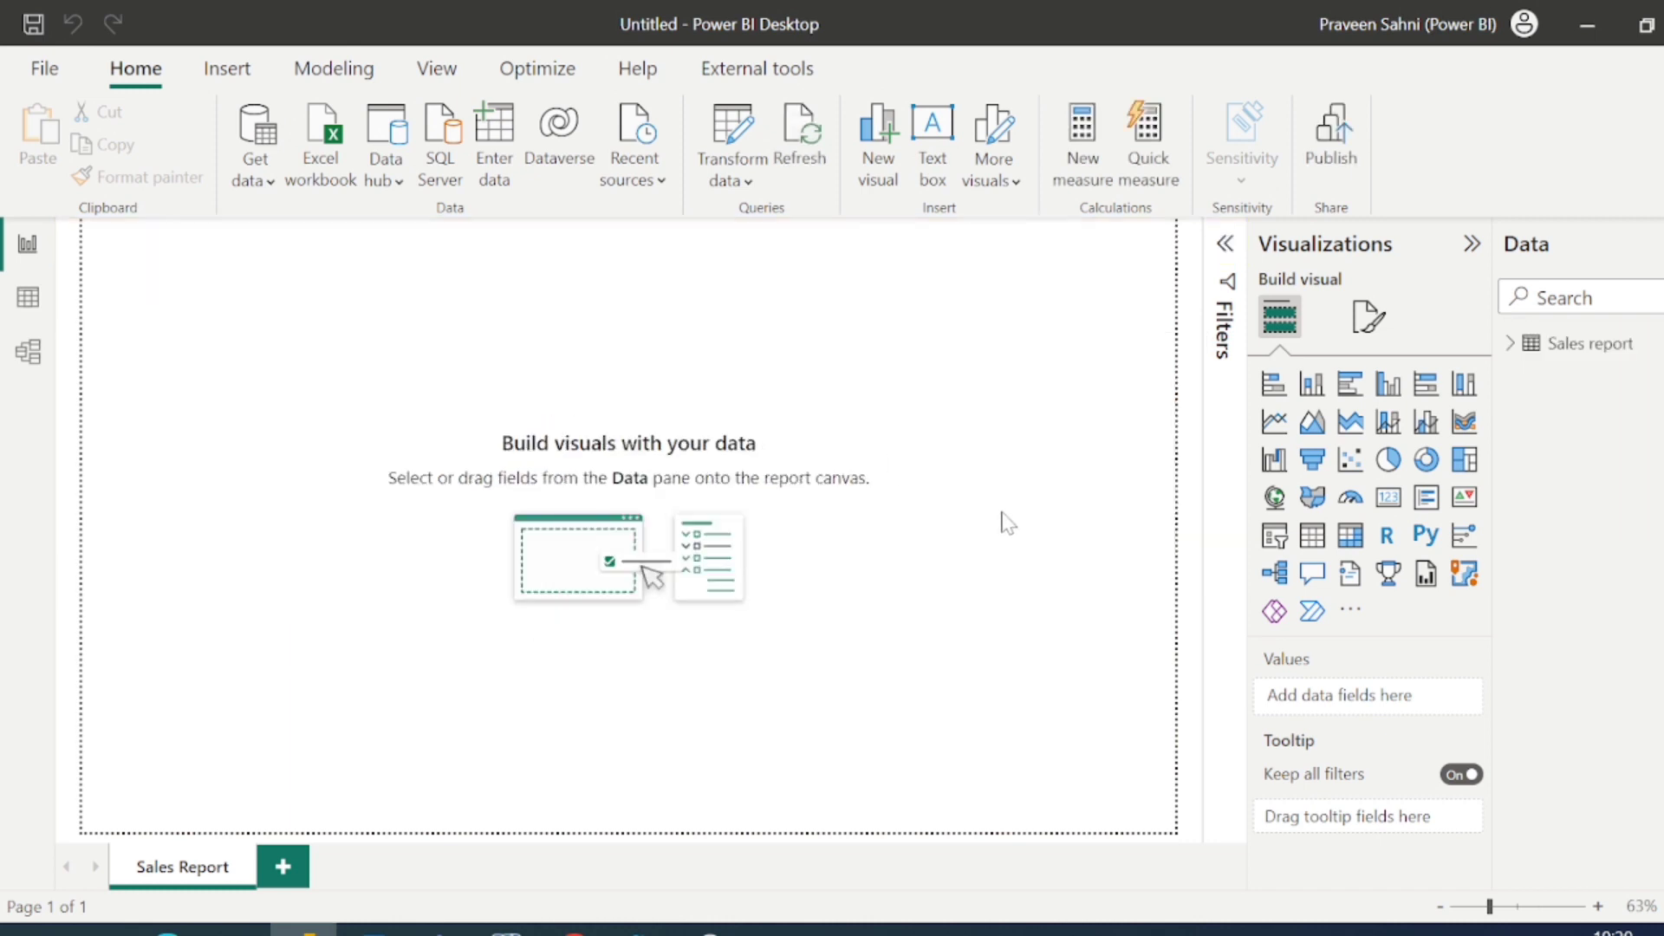
Examine the loaded Sales report records in the table view, including the TARGET, Year and Day Name columns
{"action": "left_click", "coordinate": [1511, 344]}
{"action": "left_click", "coordinate": [1511, 344]}
{"action": "left_click", "coordinate": [28, 303]}
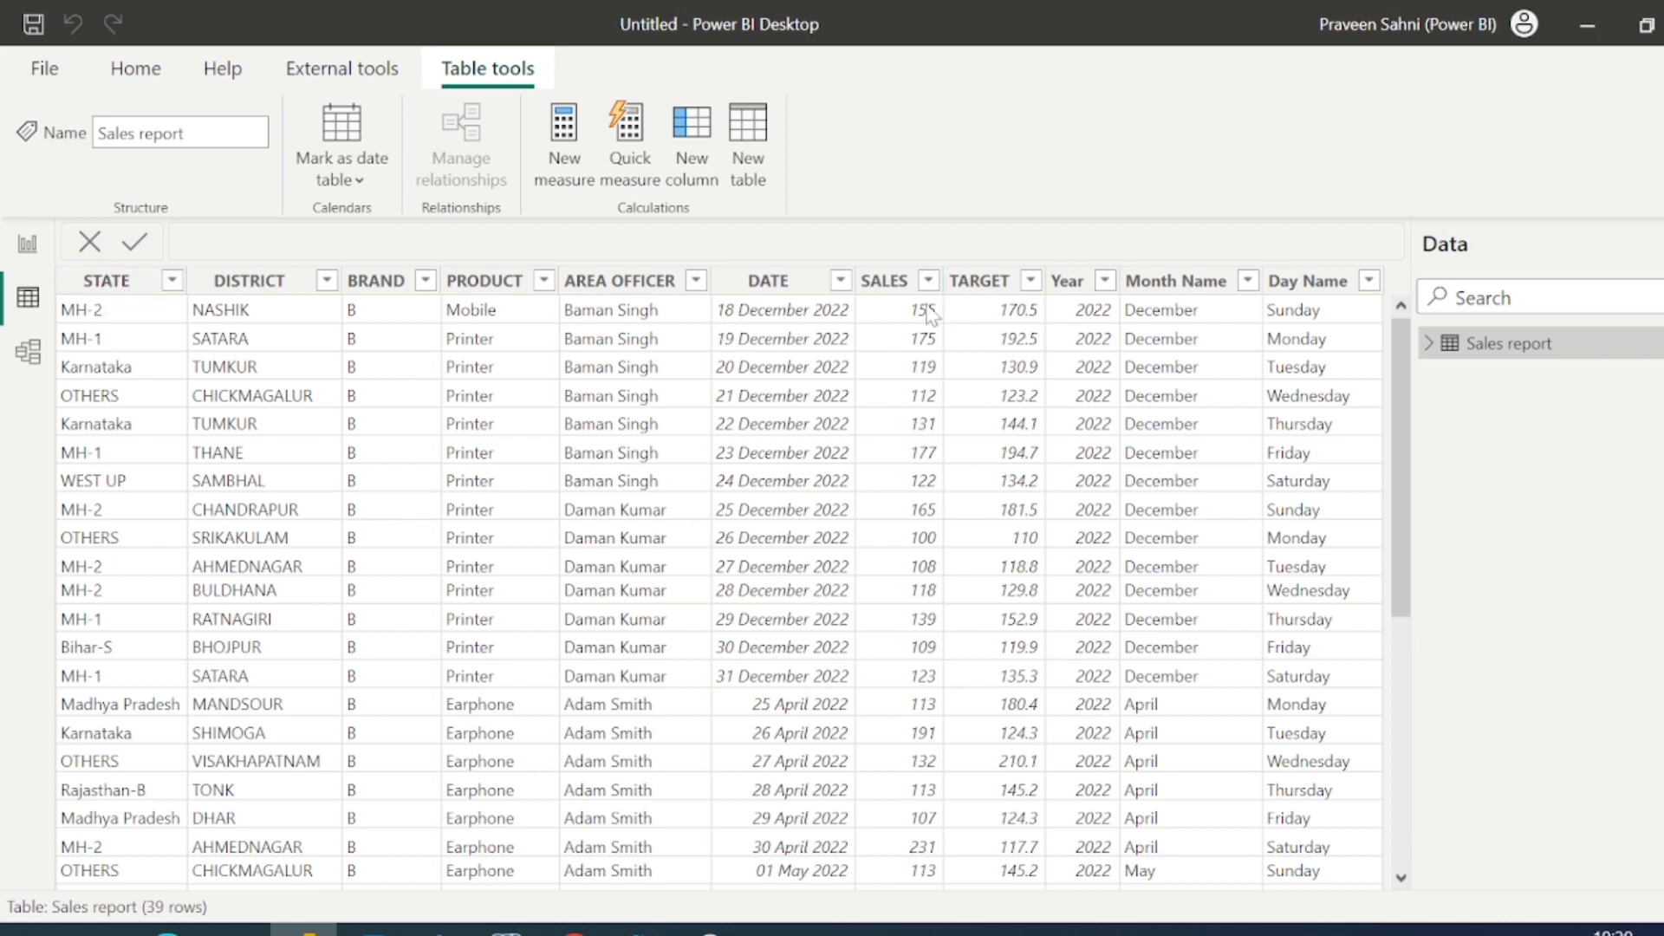
{"action": "left_click", "coordinate": [988, 282]}
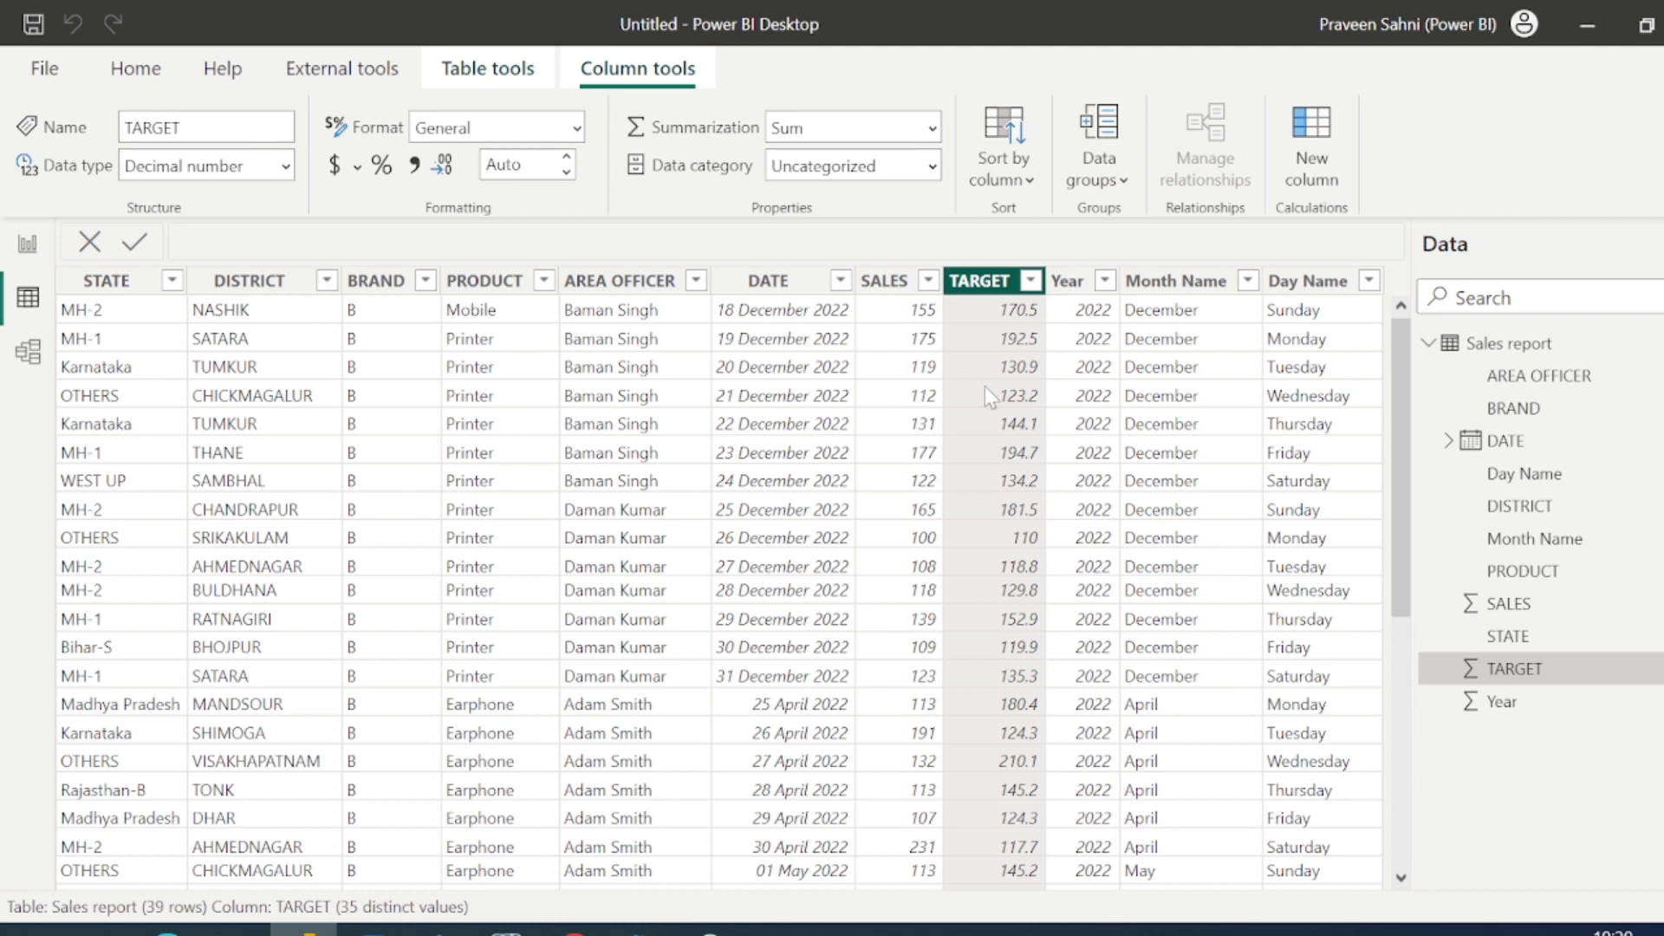
{"action": "left_click", "coordinate": [1068, 281]}
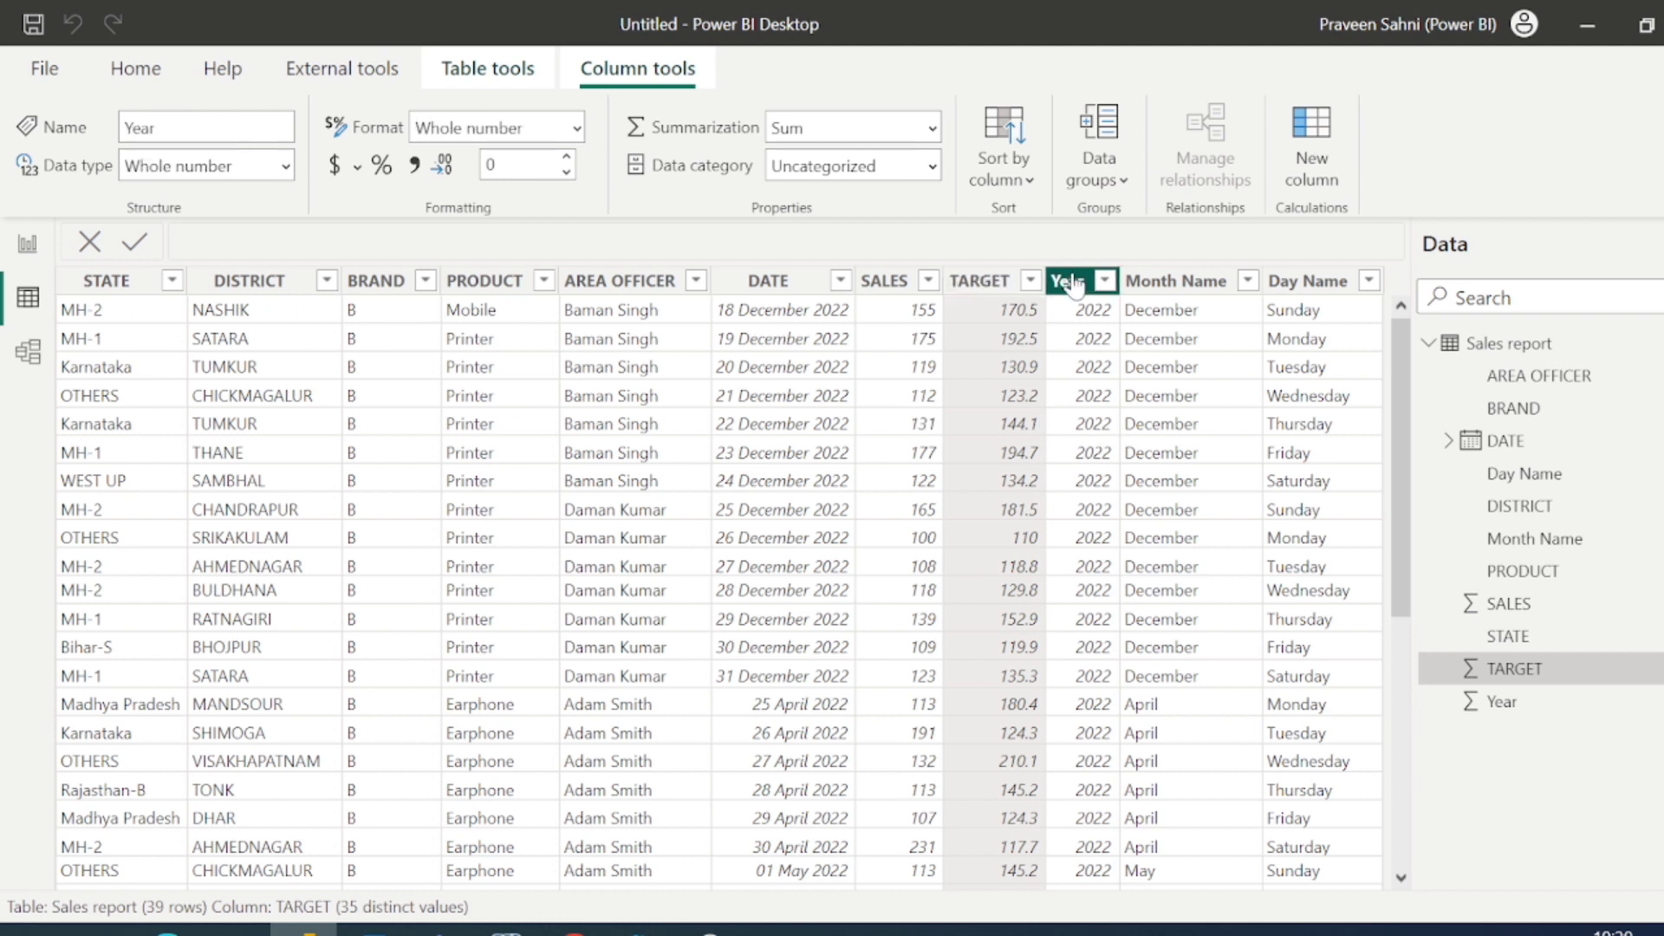
{"action": "left_click", "coordinate": [1317, 283]}
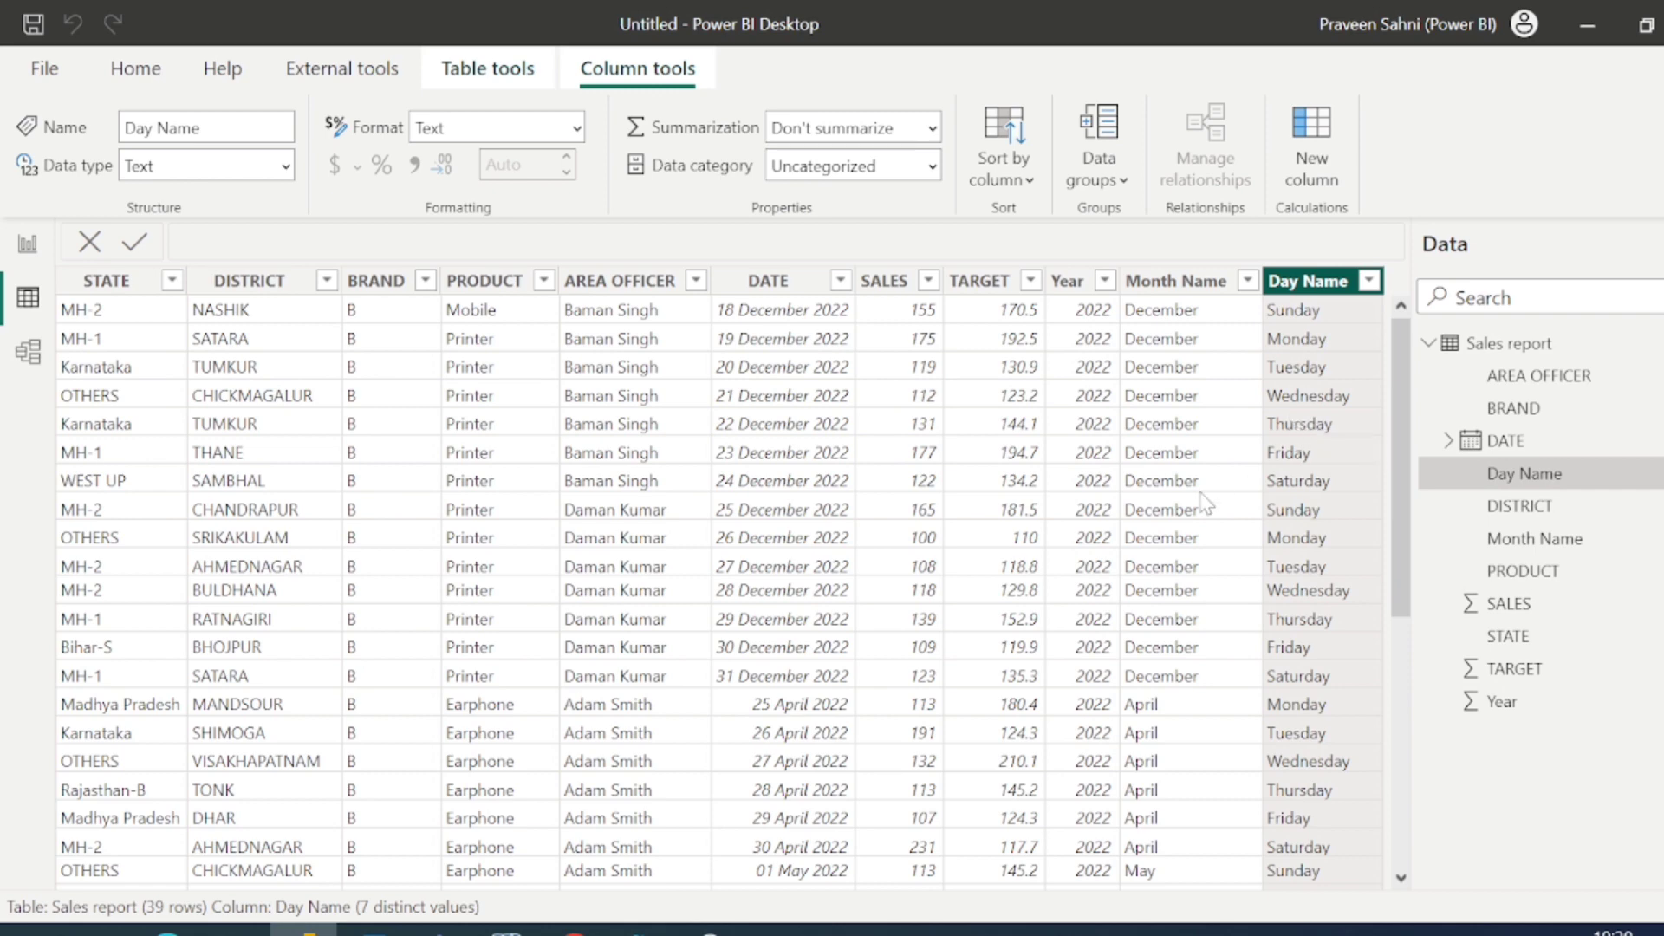
{"action": "scroll", "coordinate": [951, 384], "scroll_direction": "down", "scroll_amount": 5}
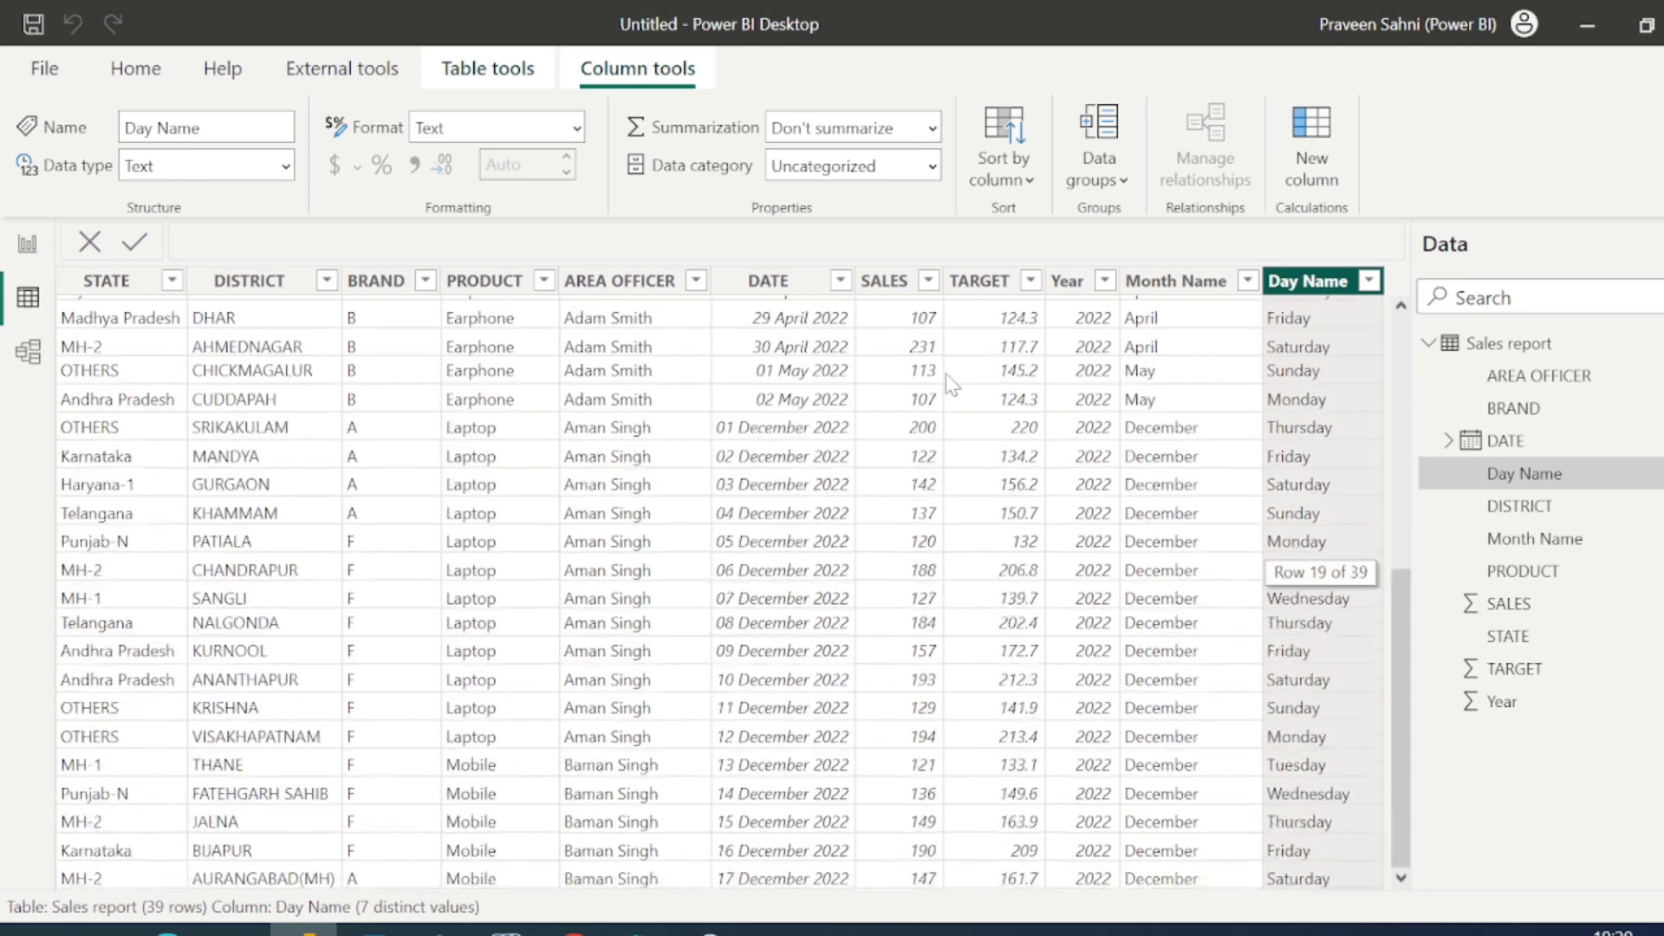
{"action": "scroll", "coordinate": [951, 384], "scroll_direction": "up", "scroll_amount": 5}
{"action": "scroll", "coordinate": [626, 604], "scroll_direction": "down", "scroll_amount": 6}
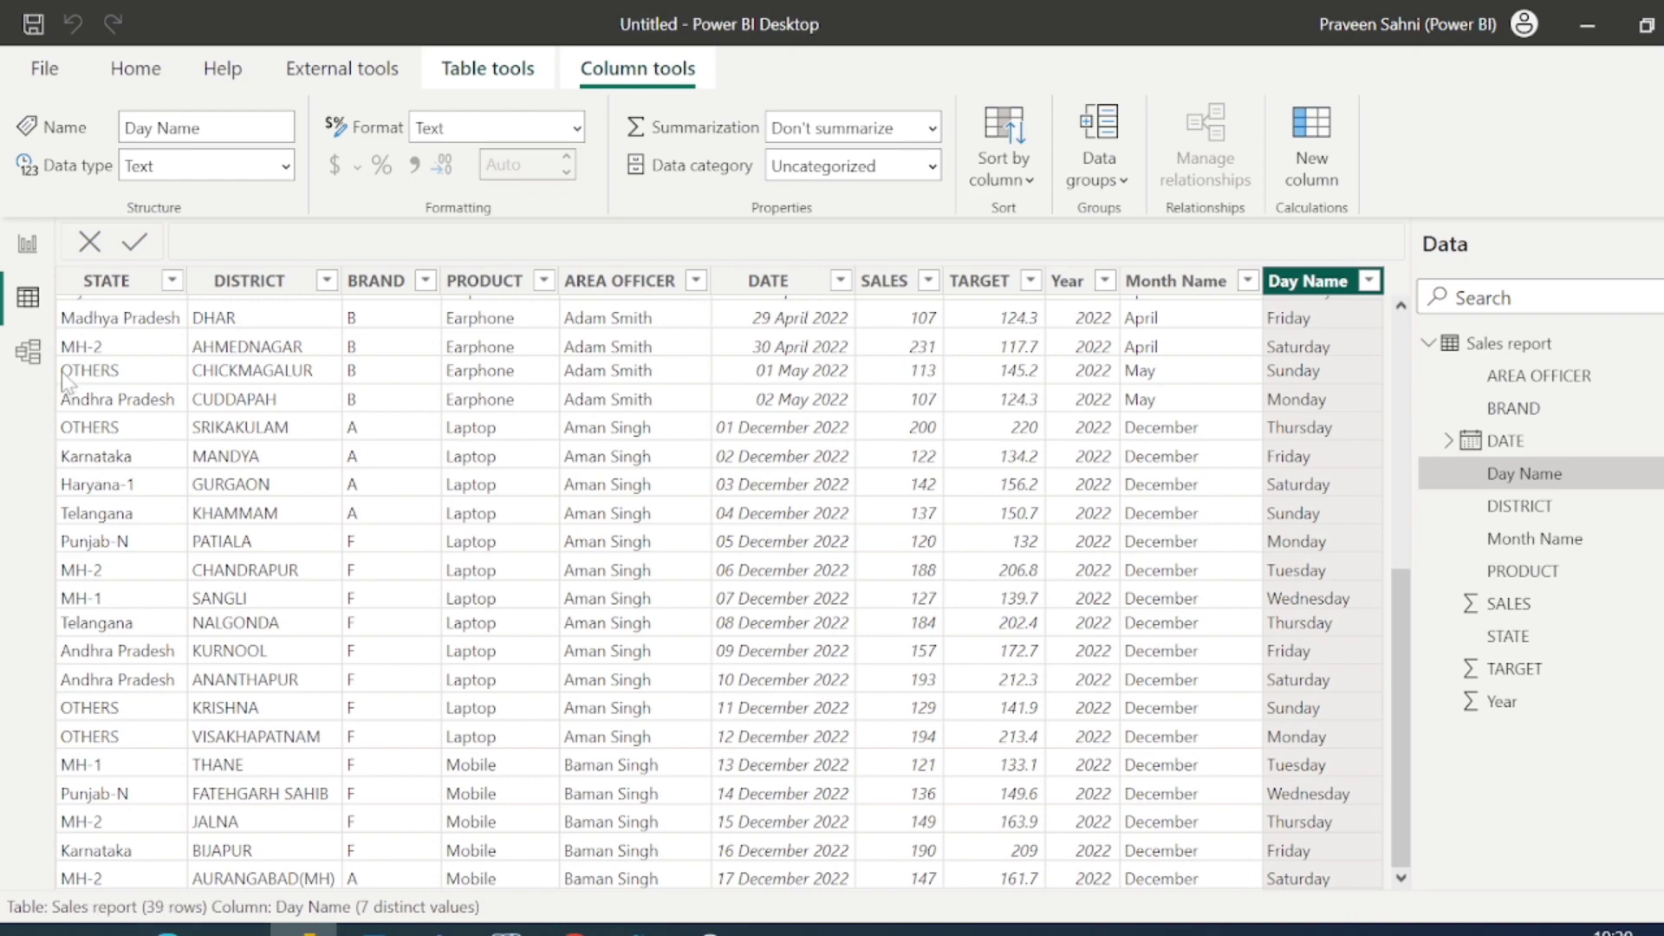
Show the data model and move the Sales report table card toward the middle of the diagram
{"action": "left_click", "coordinate": [29, 352]}
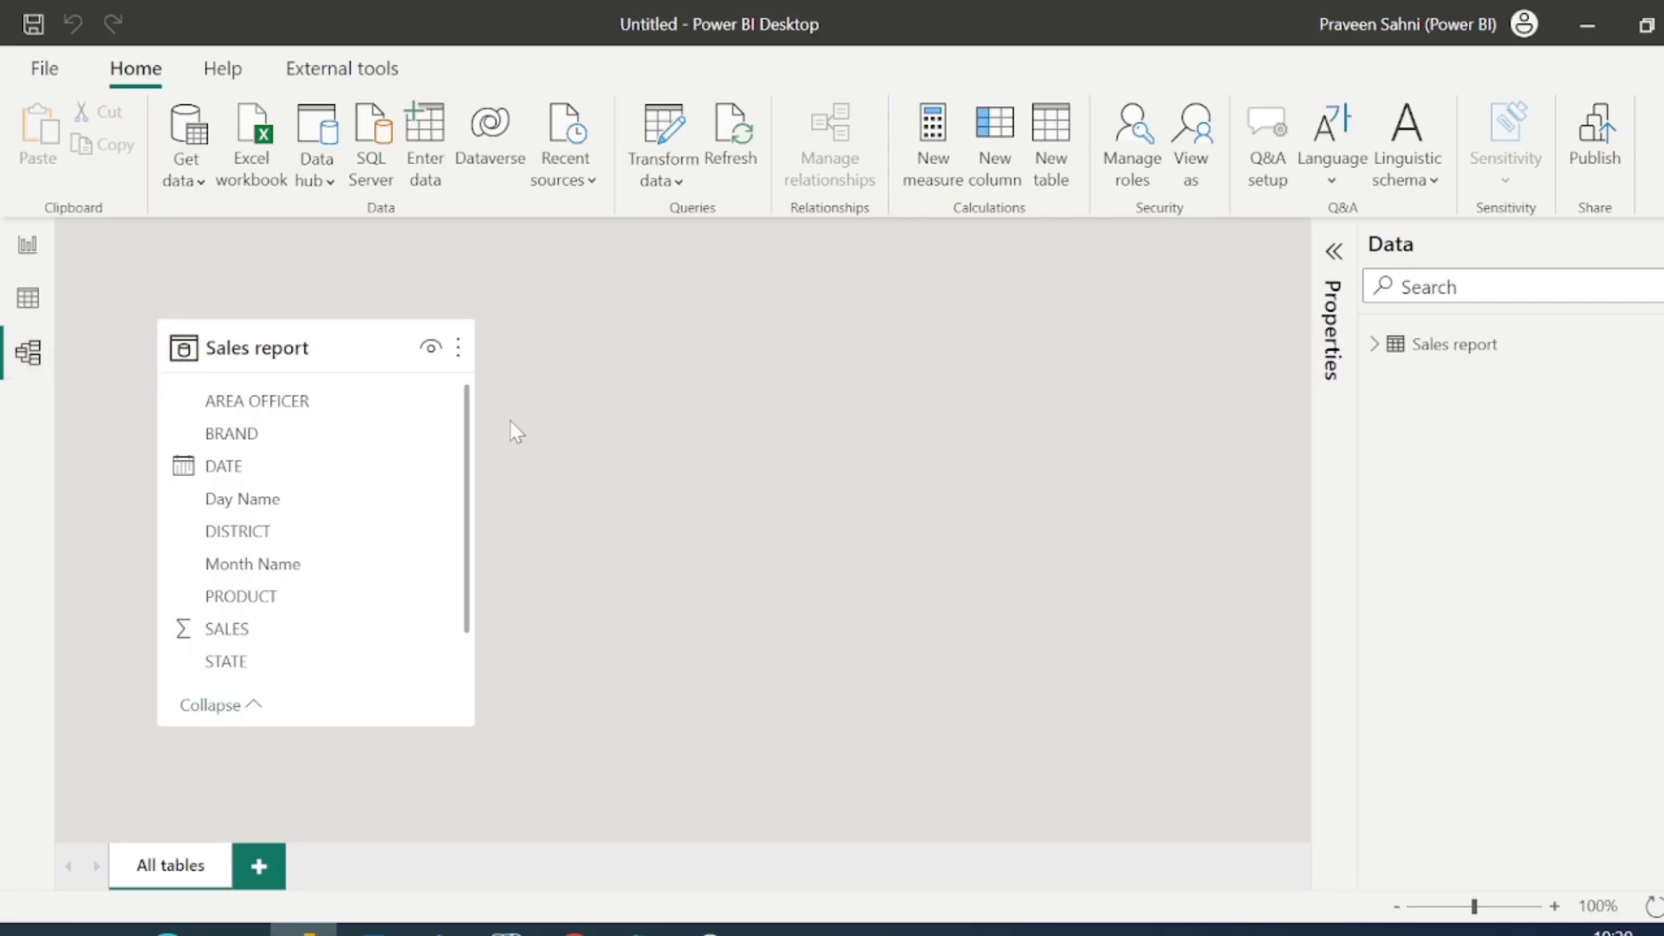
{"action": "left_click_drag", "start_coordinate": [317, 351], "coordinate": [612, 383]}
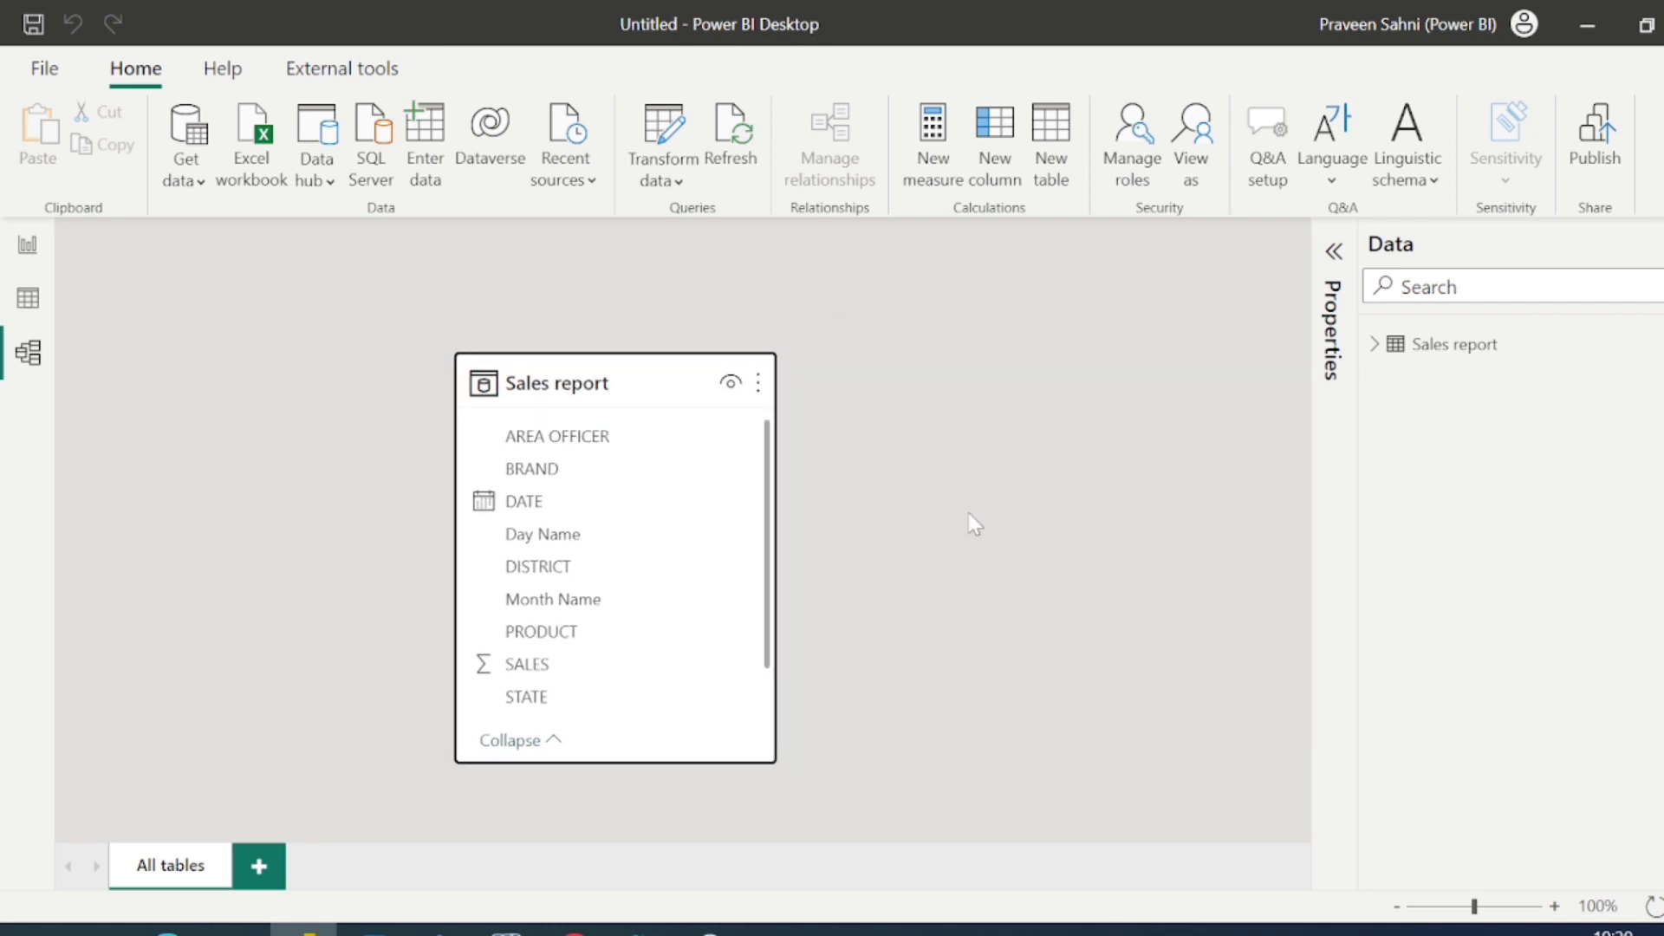
{"action": "scroll", "coordinate": [661, 572], "scroll_direction": "down", "scroll_amount": 1}
{"action": "scroll", "coordinate": [661, 576], "scroll_direction": "up", "scroll_amount": 1}
Return to the report page, insert a clustered column chart and move it slightly down, leaving space above it
{"action": "left_click", "coordinate": [28, 244]}
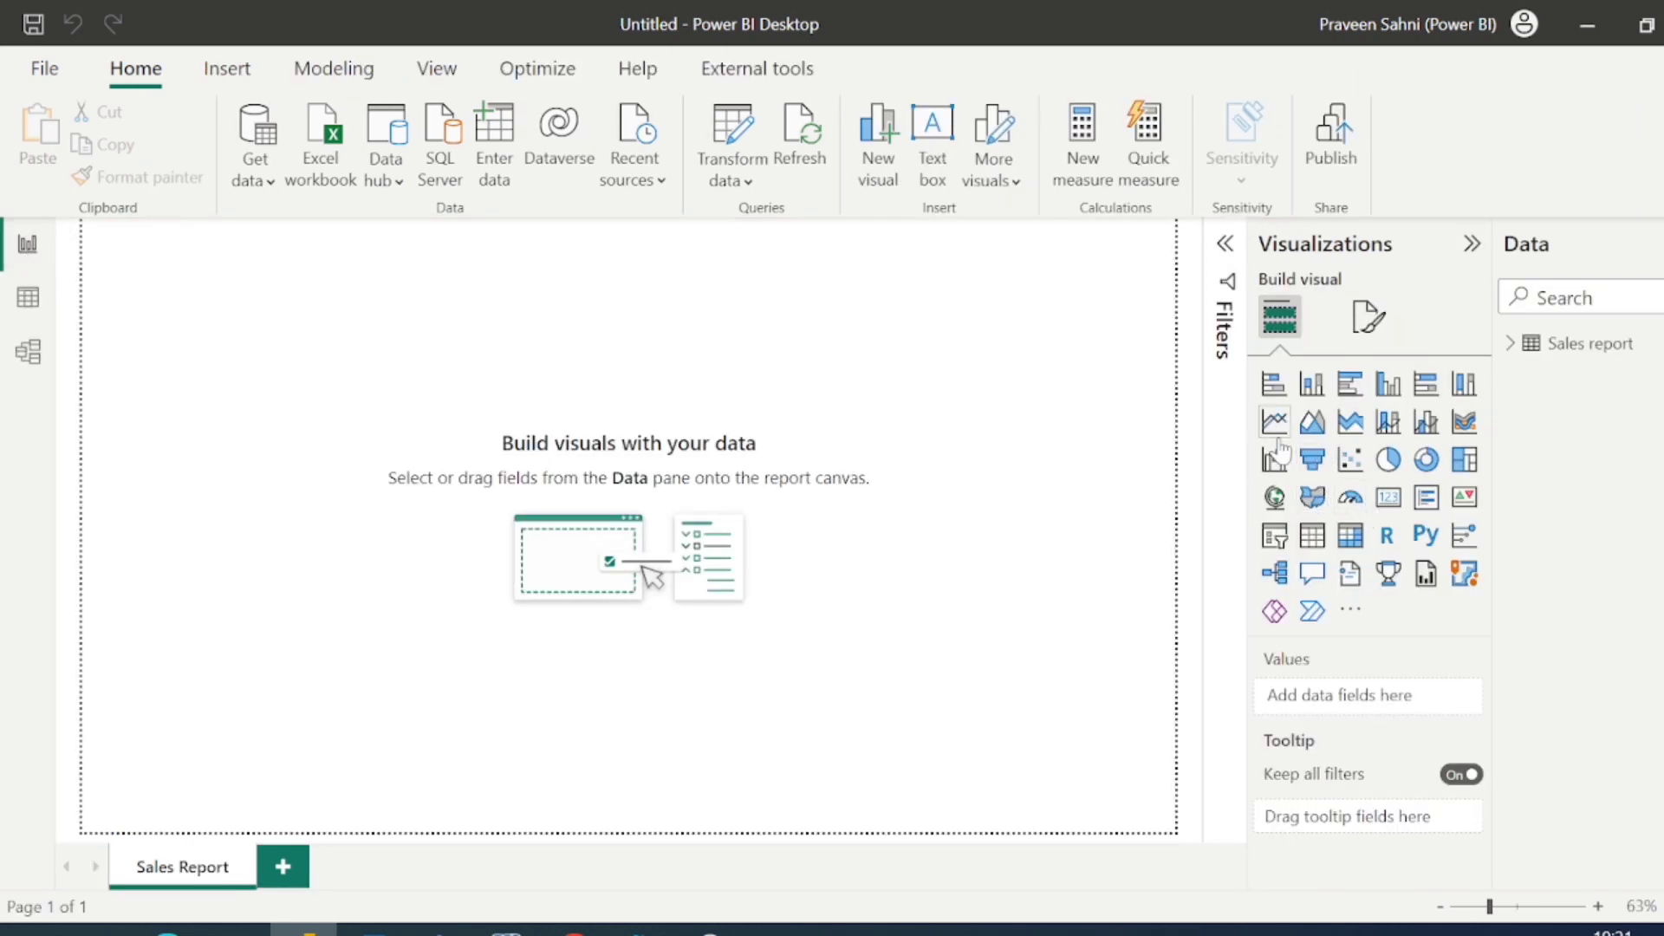
{"action": "left_click", "coordinate": [1390, 386]}
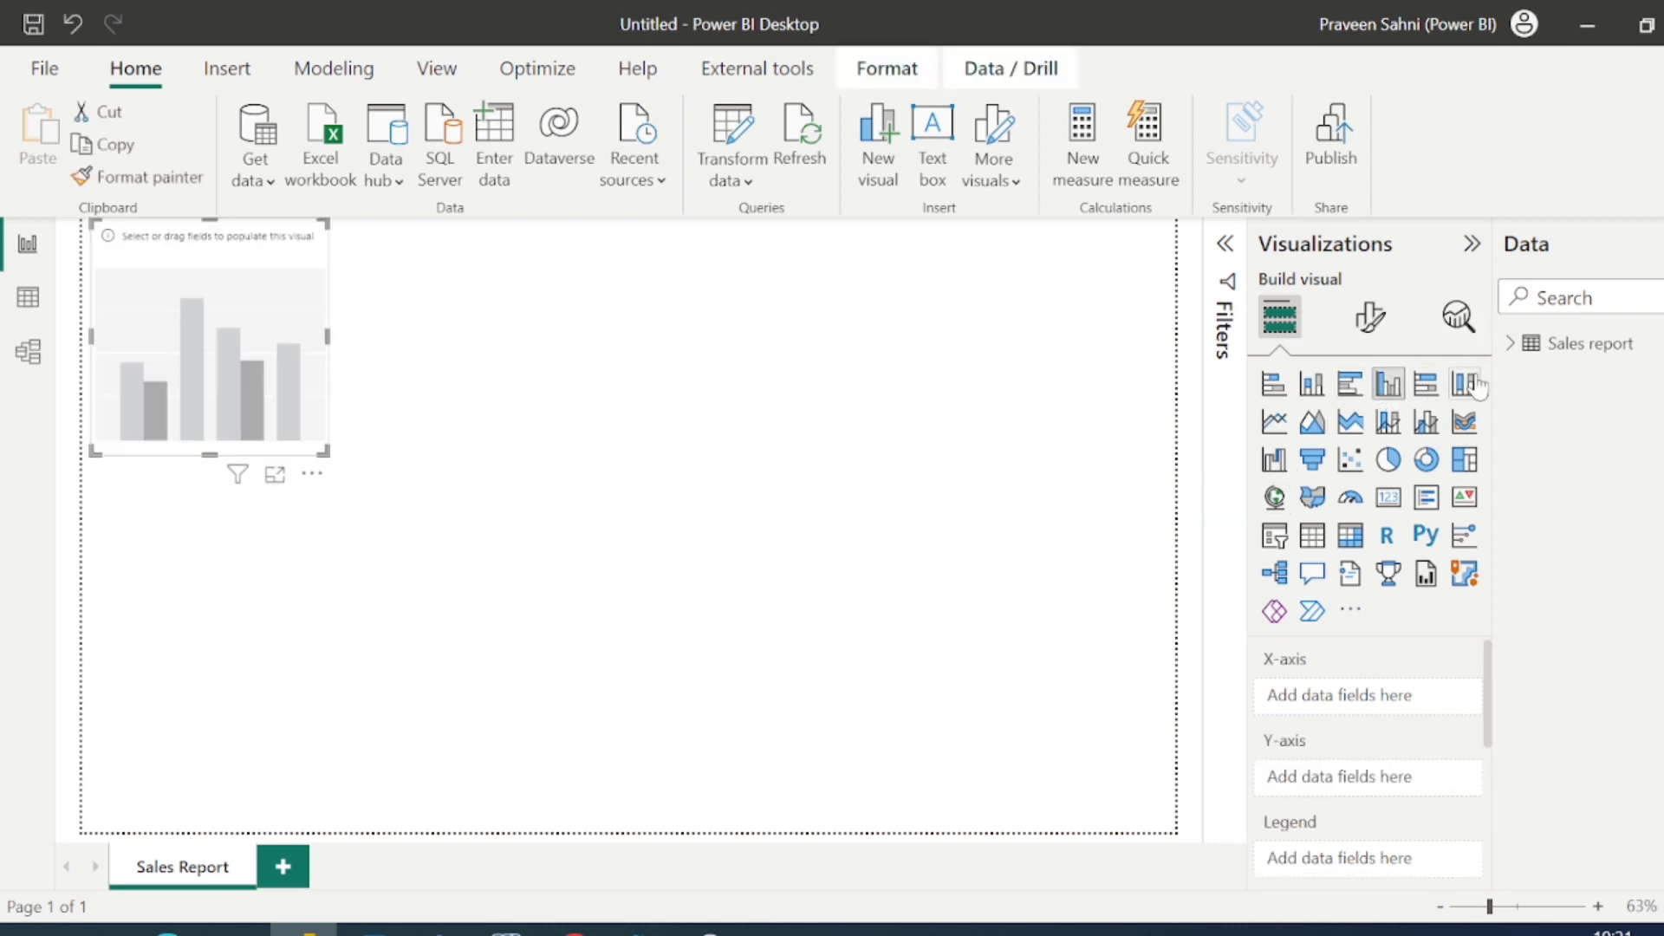
{"action": "left_click", "coordinate": [1511, 346]}
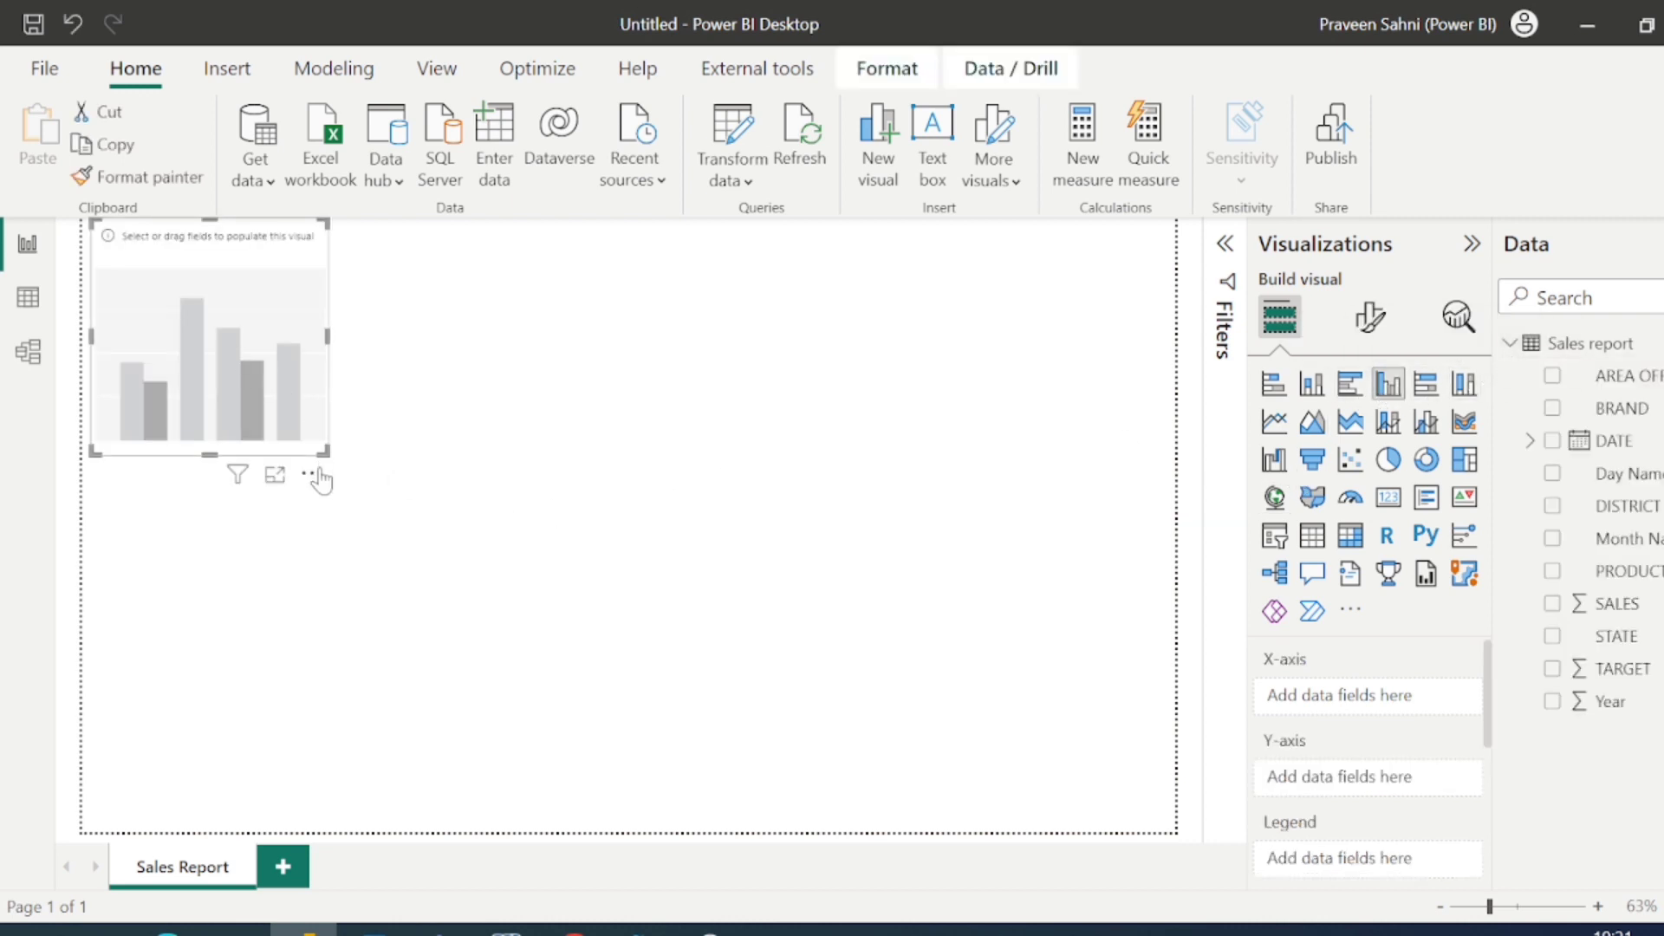
{"action": "left_click_drag", "start_coordinate": [317, 469], "coordinate": [327, 580]}
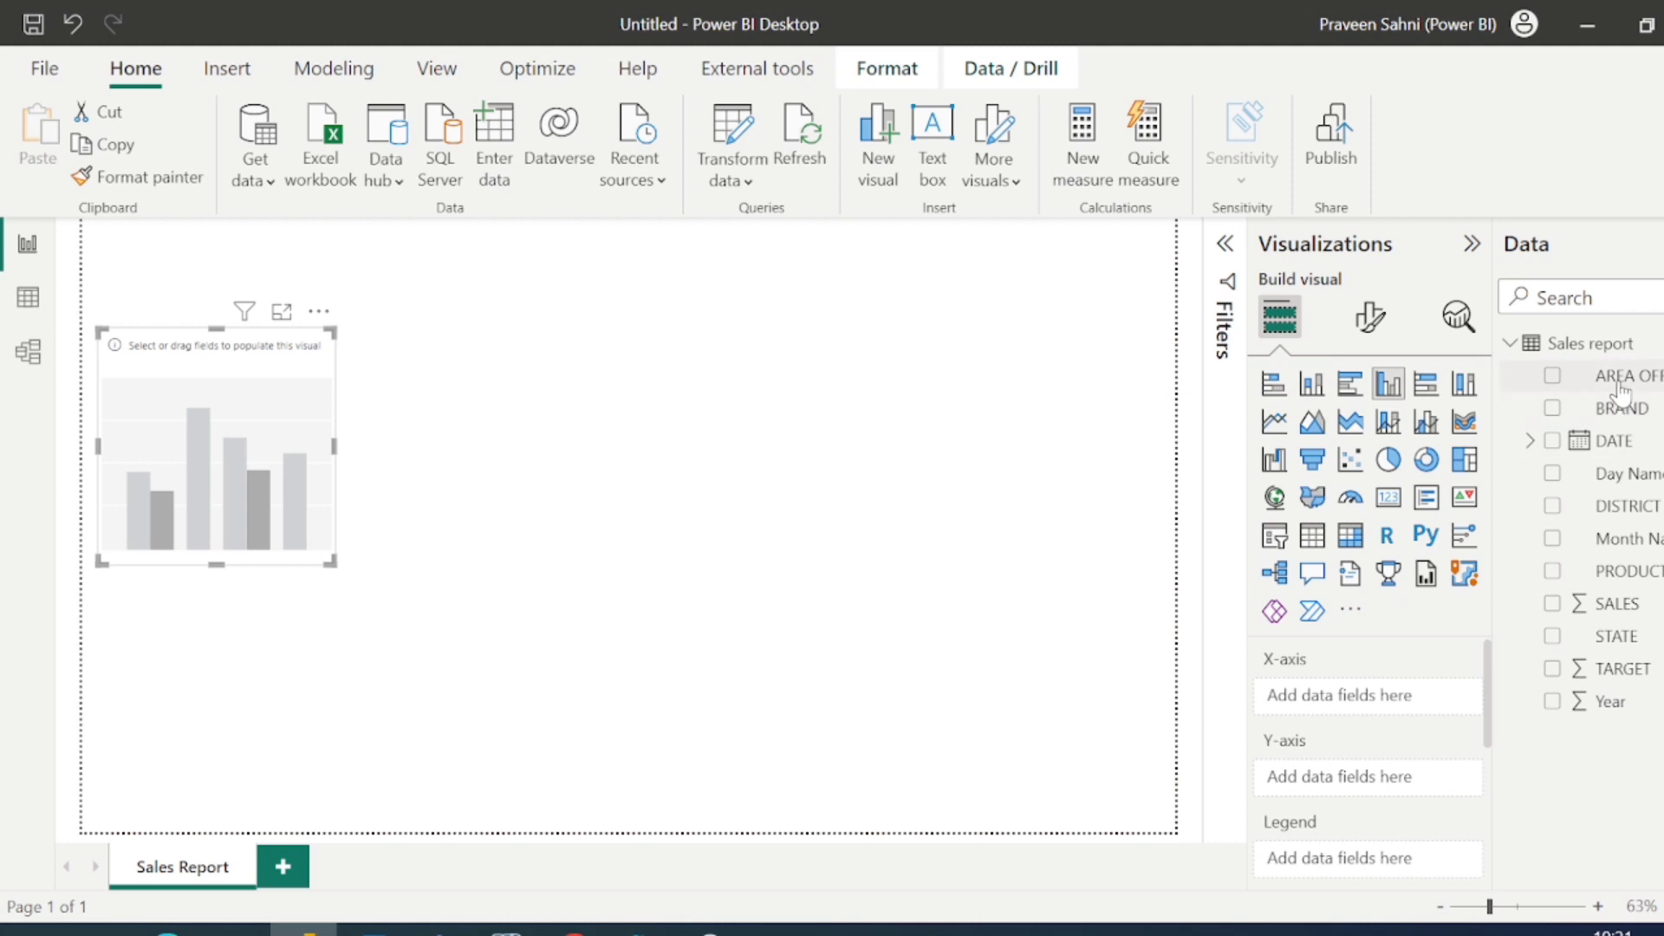
Plot SALES on the Y-axis by BRAND on the X-axis in the column chart, and widen the chart
{"action": "left_click", "coordinate": [1509, 356]}
{"action": "left_click", "coordinate": [1509, 357]}
{"action": "left_click", "coordinate": [1552, 408]}
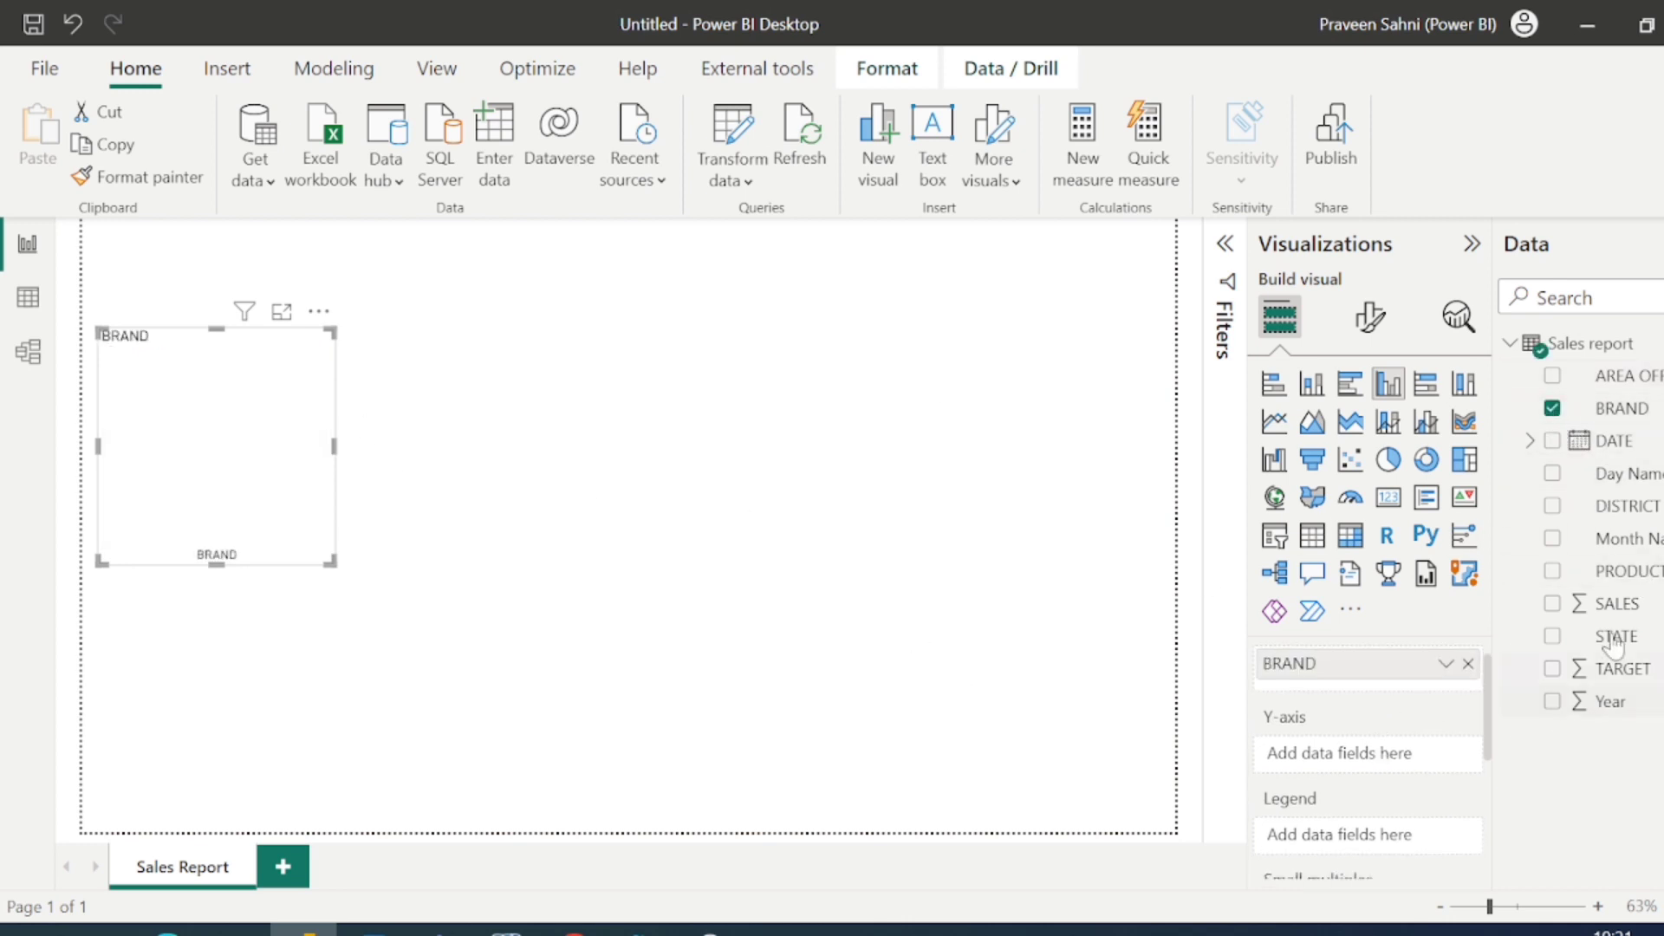
{"action": "left_click_drag", "start_coordinate": [1615, 603], "coordinate": [1352, 756]}
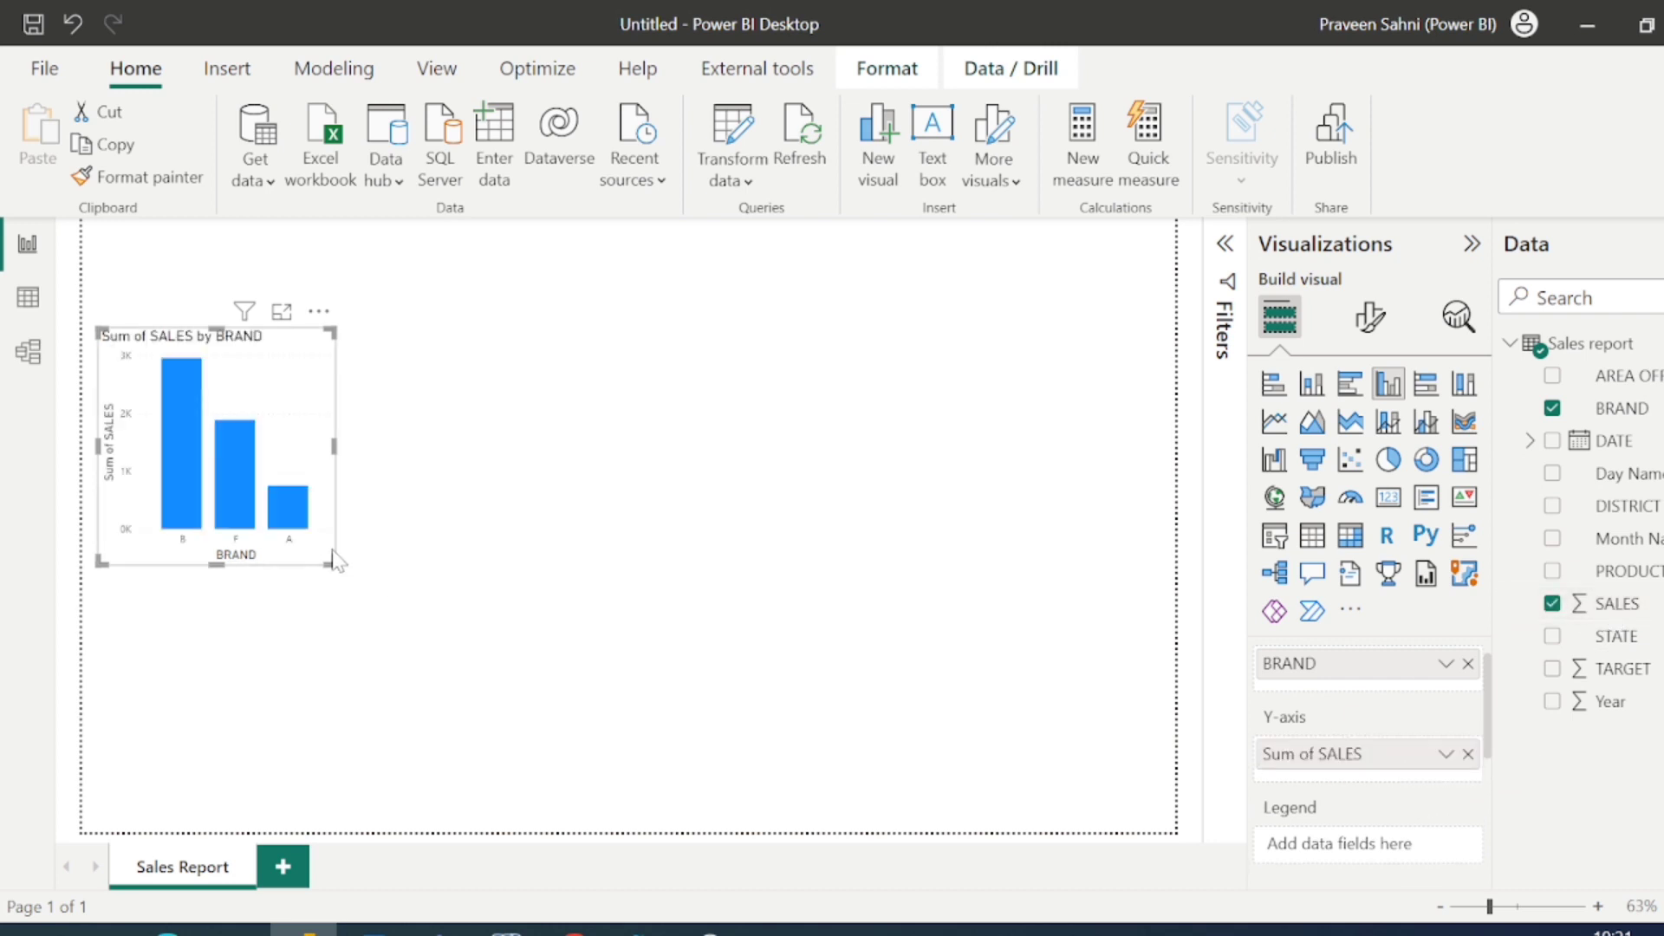
{"action": "left_click_drag", "start_coordinate": [330, 566], "coordinate": [468, 559]}
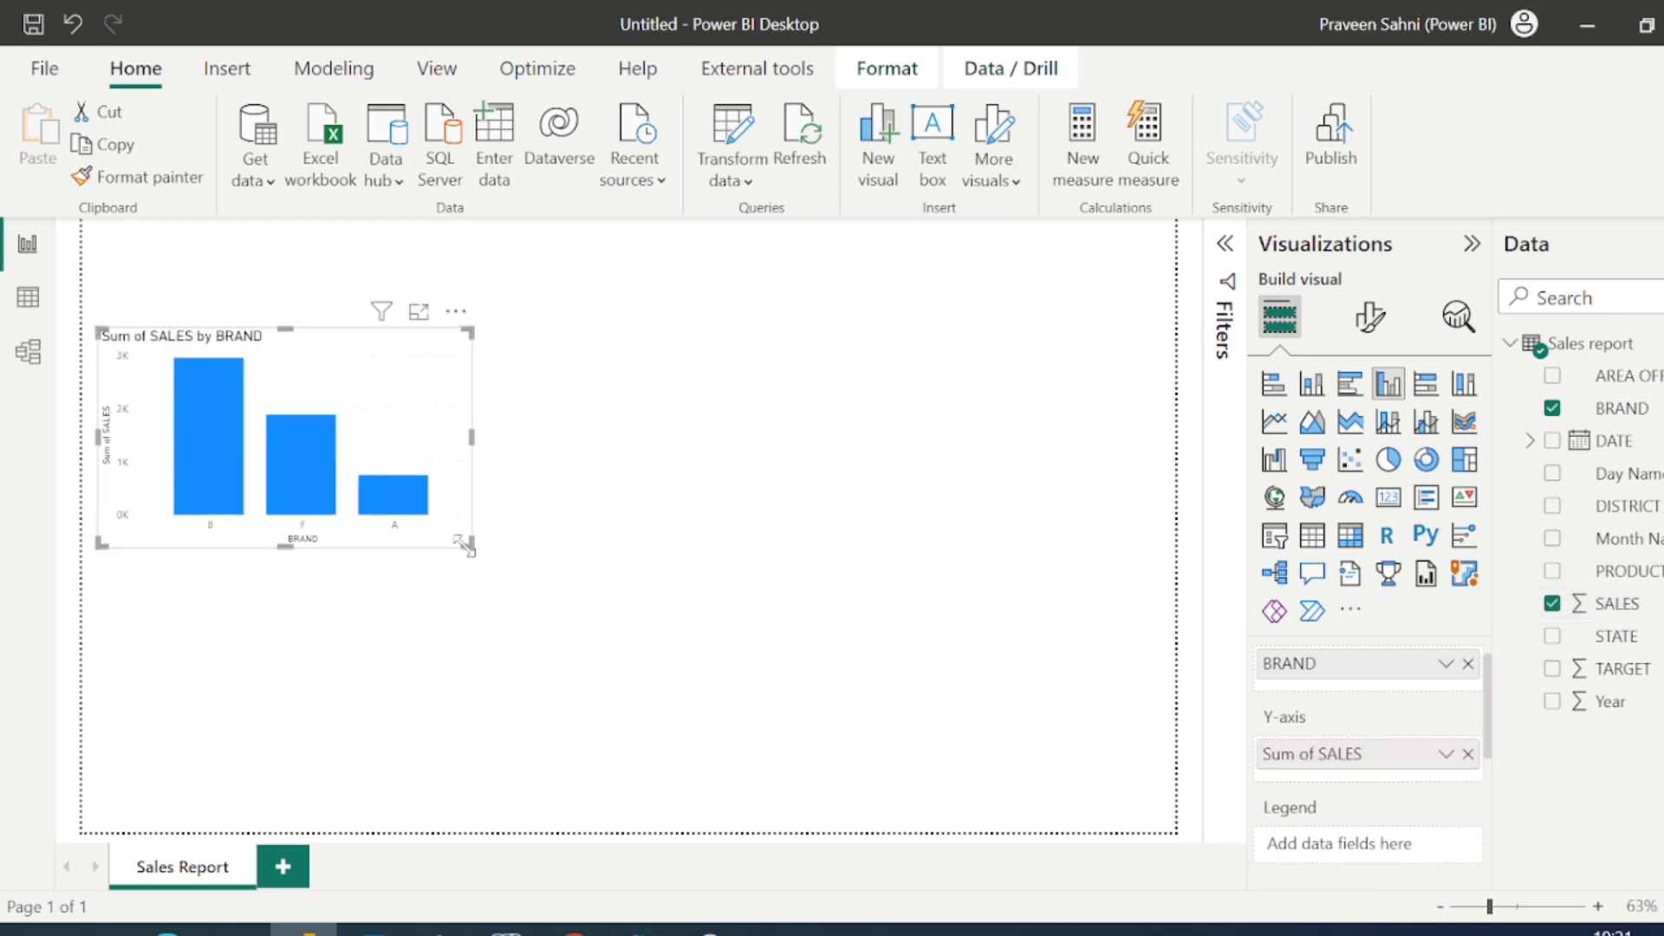
Insert a pie chart below the column chart, with PRODUCT as the legend and SALES as the values
{"action": "left_click", "coordinate": [574, 466]}
{"action": "left_click", "coordinate": [1388, 460]}
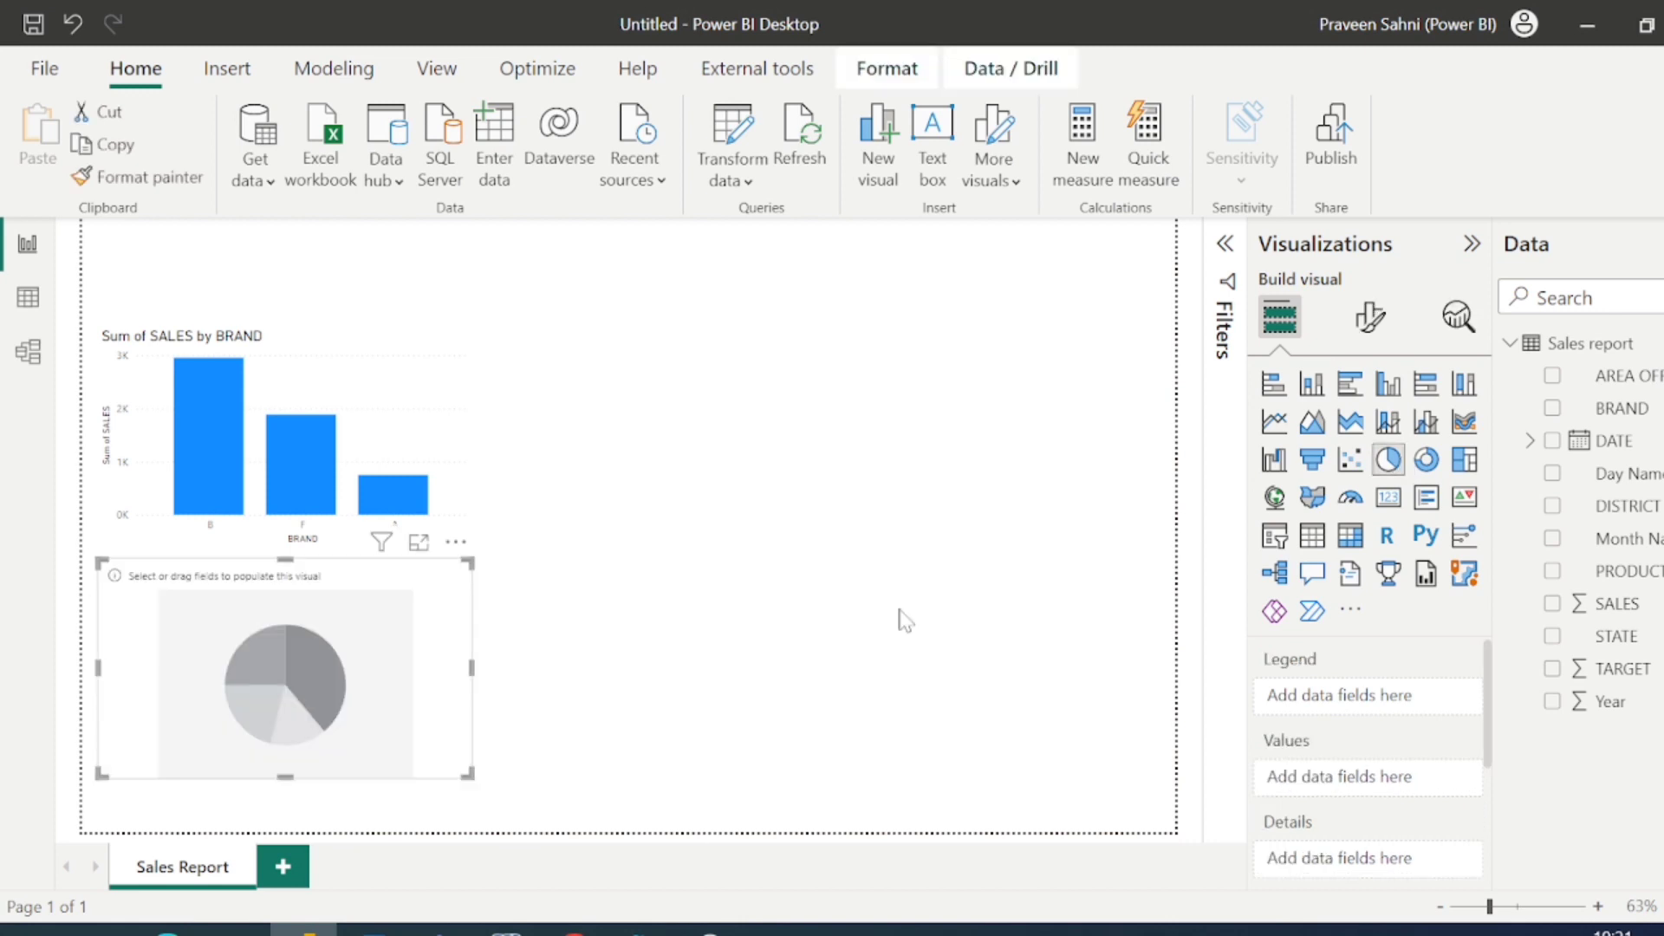
{"action": "left_click_drag", "start_coordinate": [452, 548], "coordinate": [467, 593]}
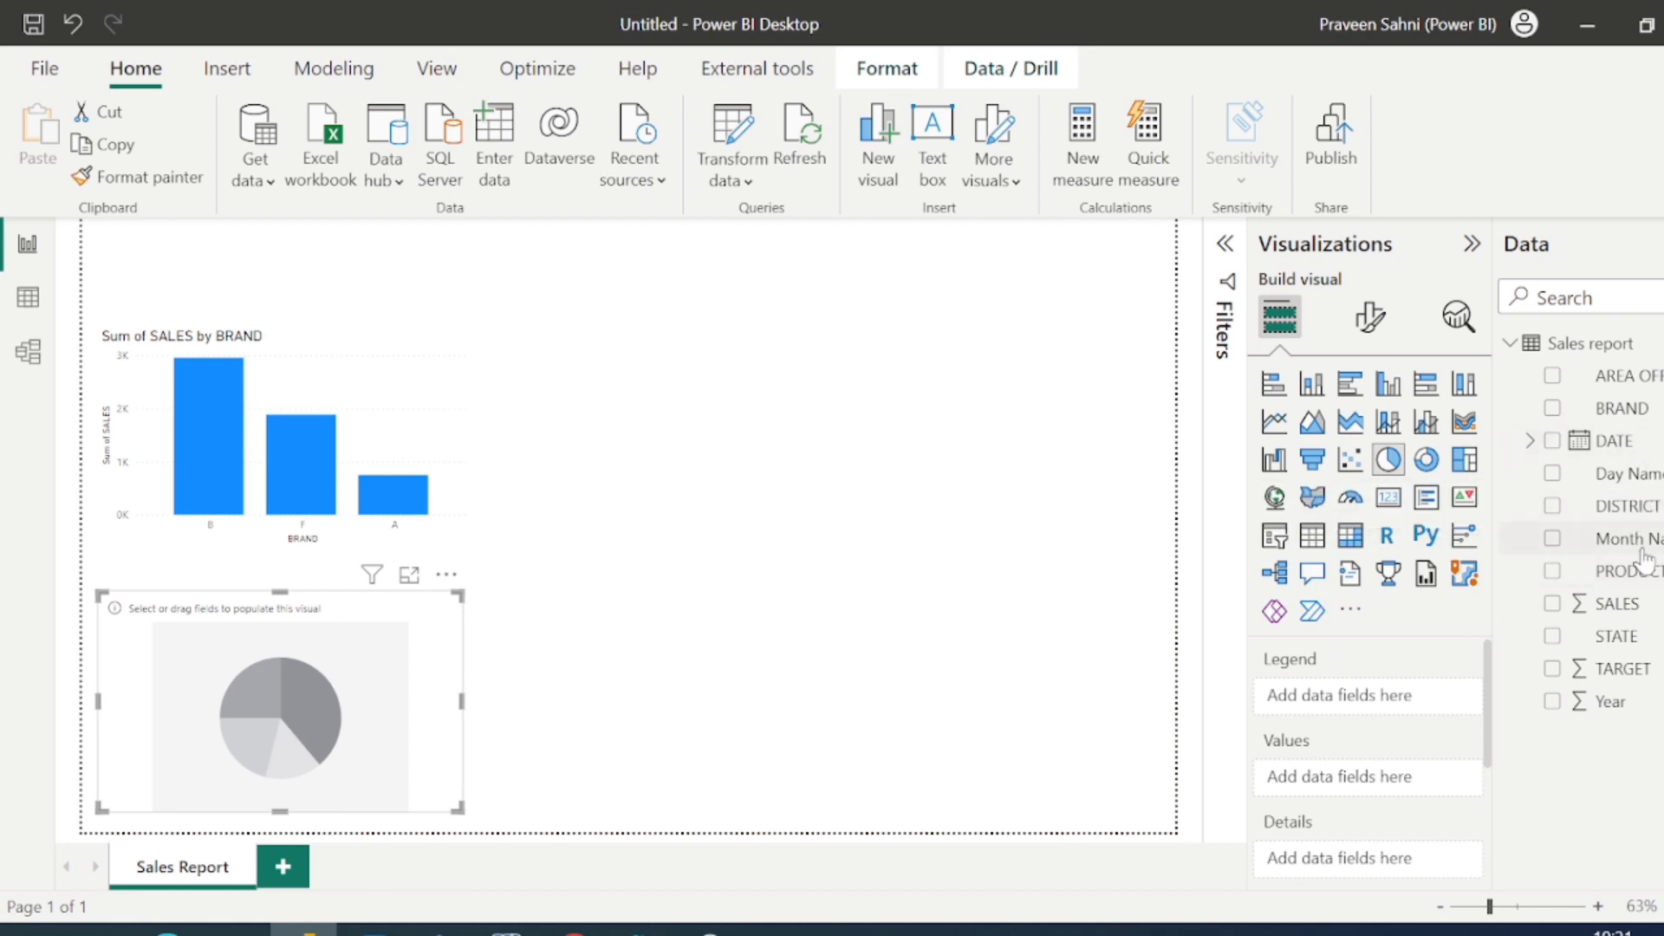
{"action": "left_click_drag", "start_coordinate": [1644, 570], "coordinate": [1437, 697]}
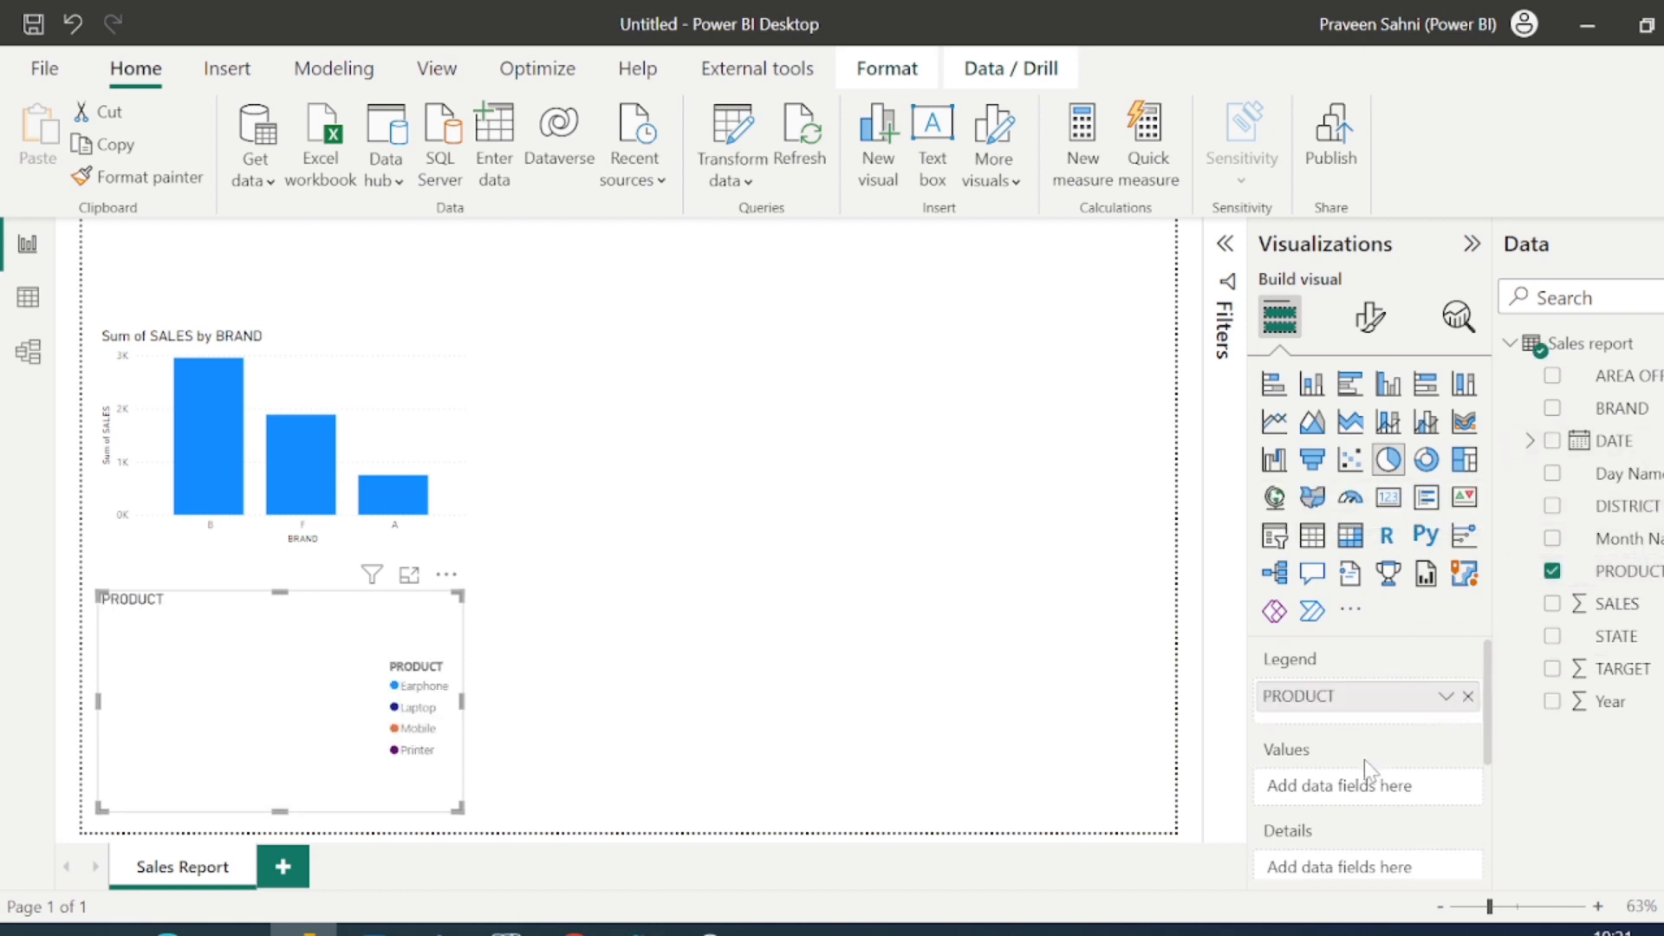
{"action": "scroll", "coordinate": [1364, 760], "scroll_direction": "down", "scroll_amount": 2}
{"action": "left_click_drag", "start_coordinate": [1614, 605], "coordinate": [1397, 673]}
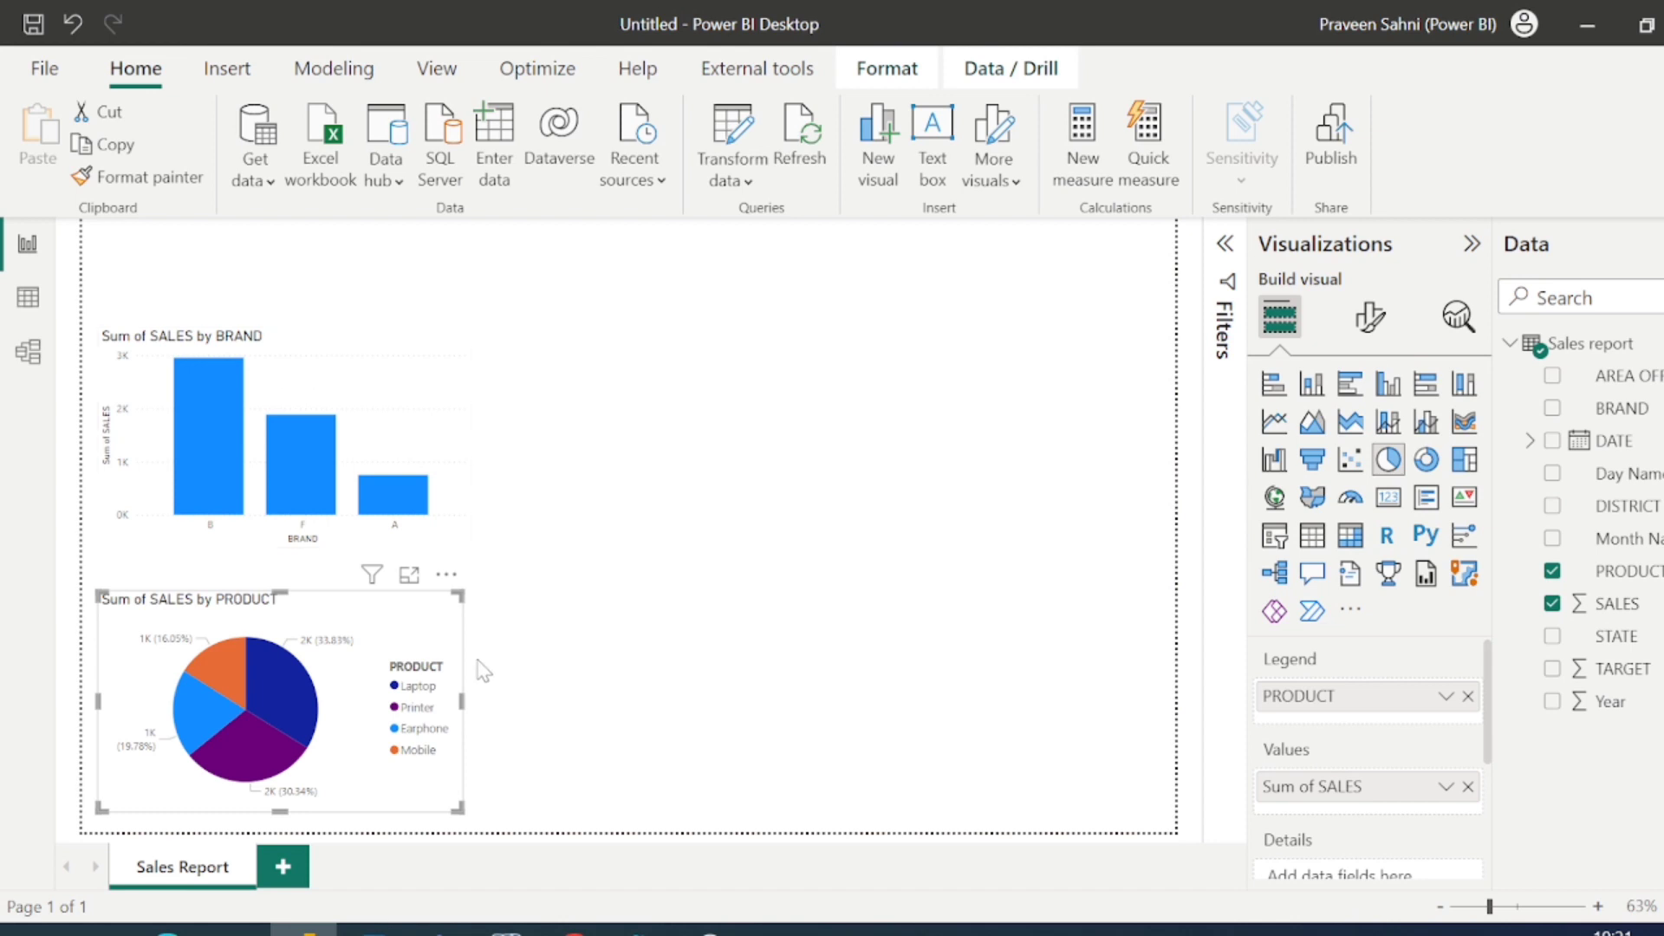
Insert a table visual beside the pie chart and widen it toward the page's far edge
{"action": "left_click", "coordinate": [690, 652]}
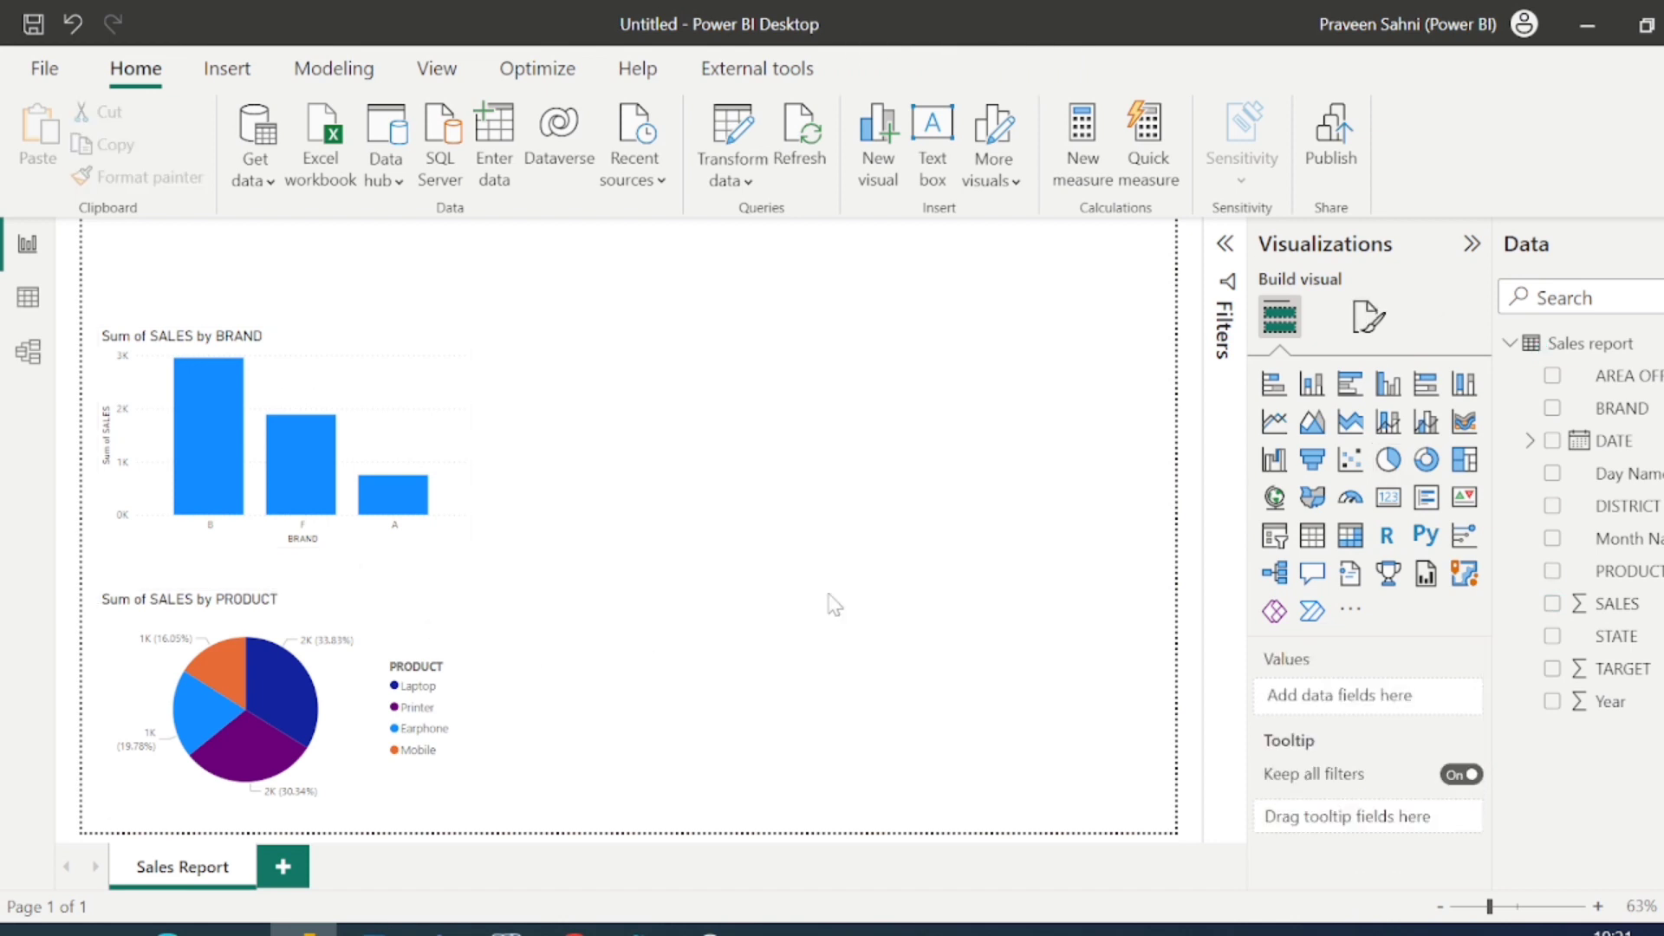
{"action": "left_click", "coordinate": [1307, 545]}
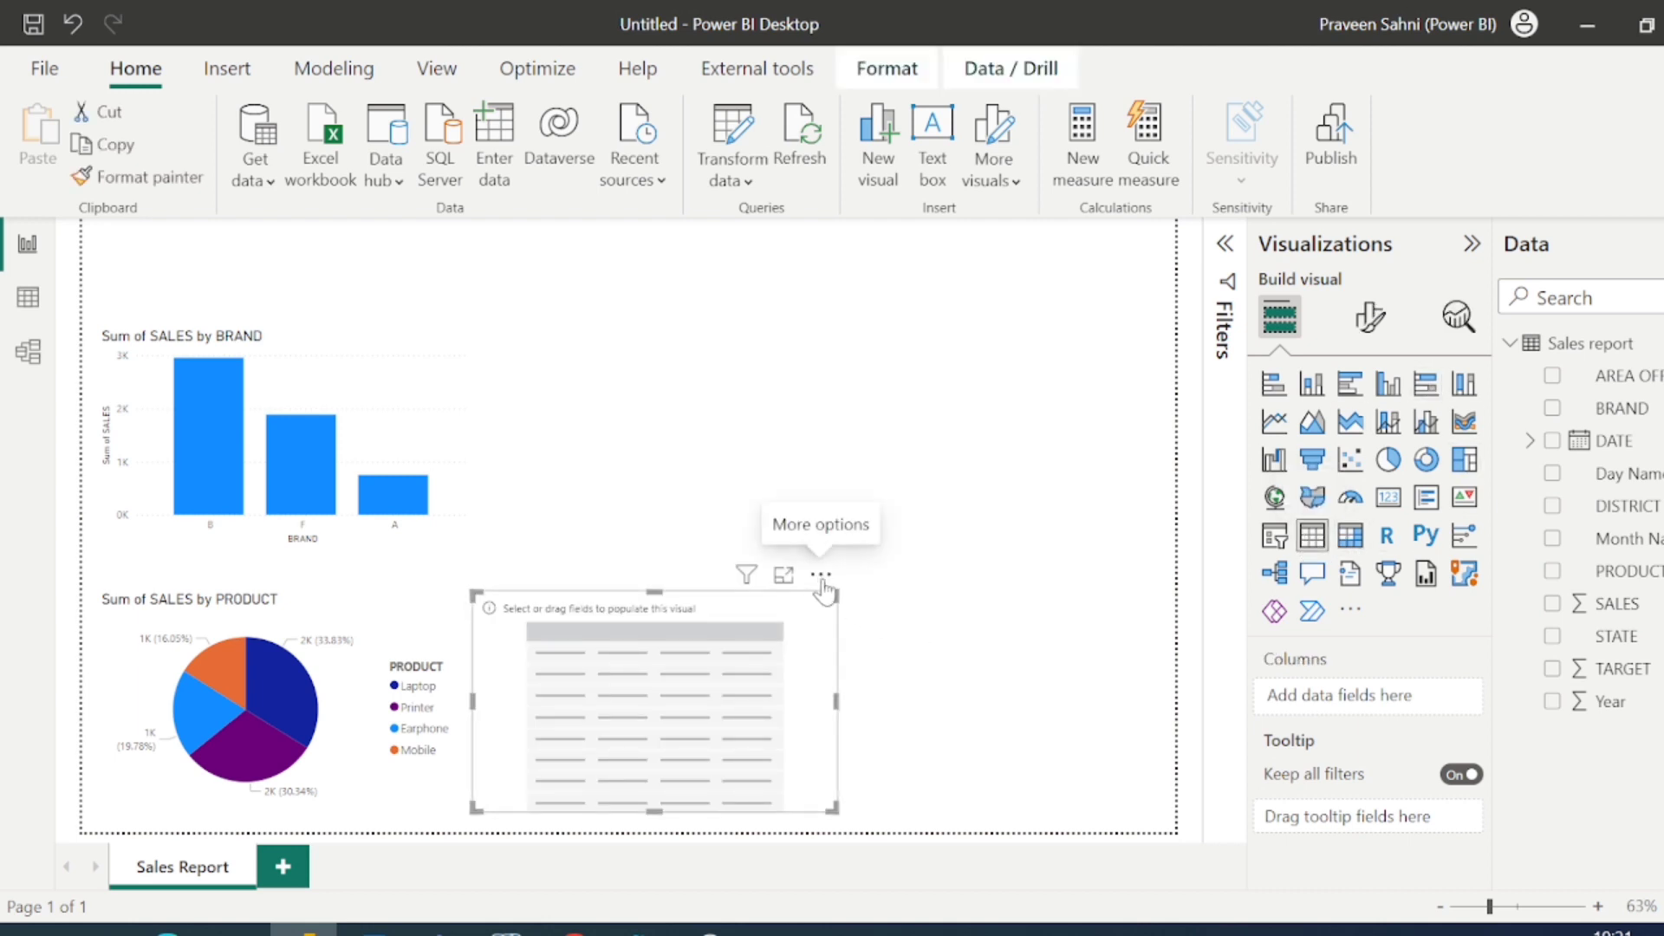
{"action": "left_click_drag", "start_coordinate": [822, 588], "coordinate": [864, 579]}
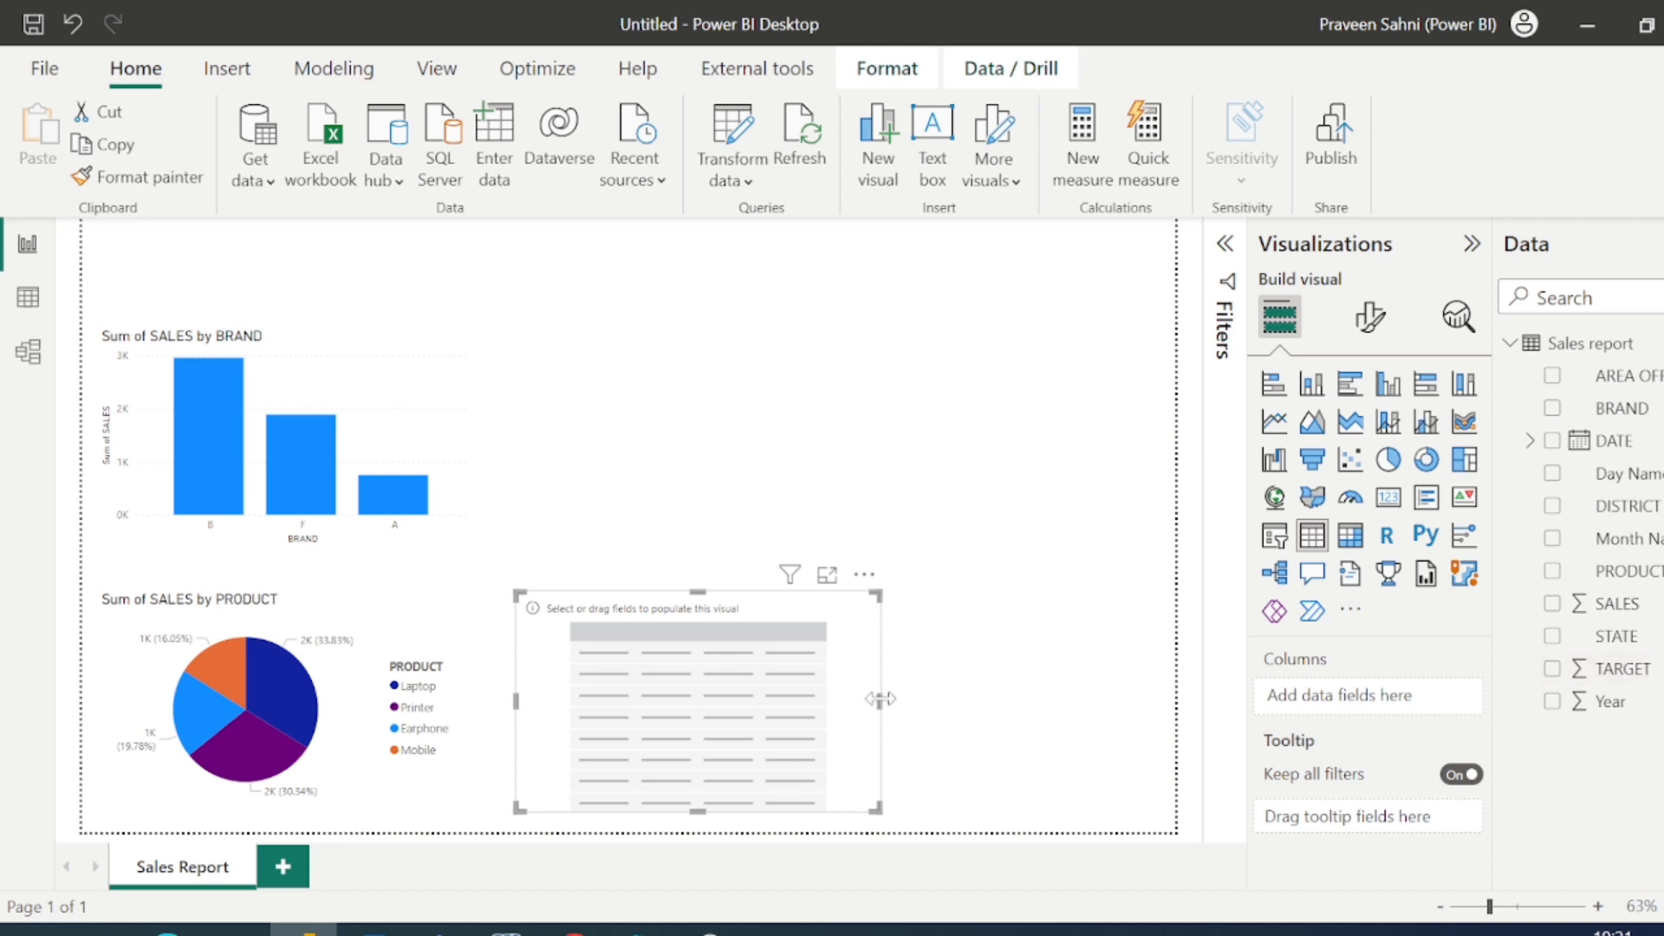
{"action": "left_click_drag", "start_coordinate": [880, 699], "coordinate": [1138, 702]}
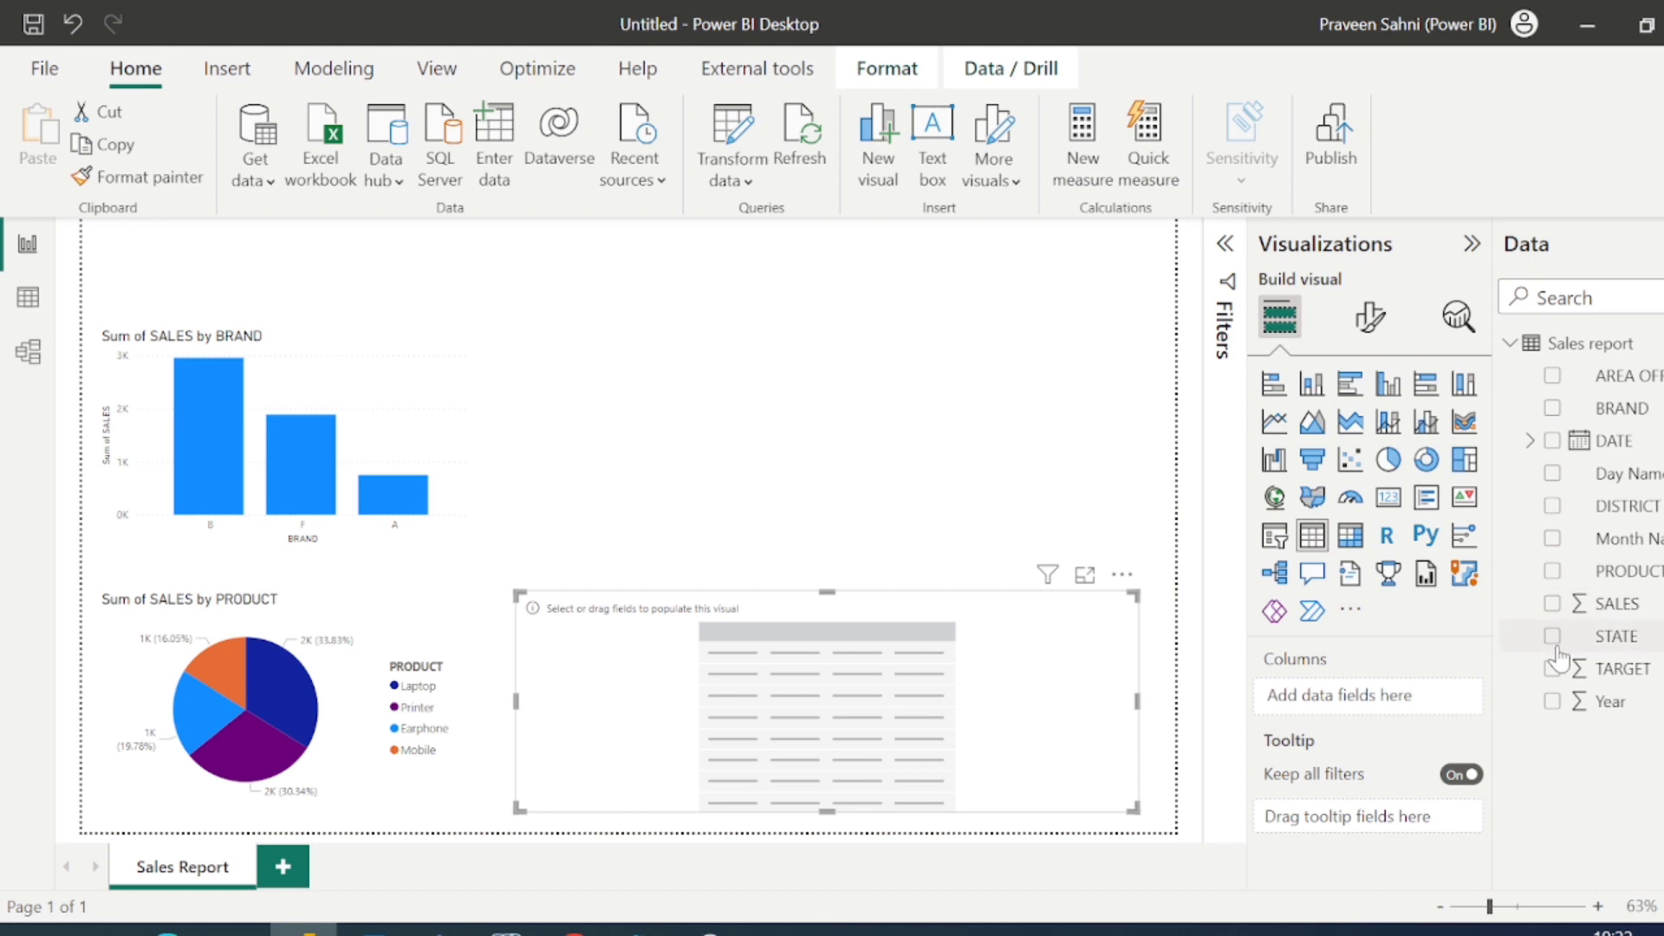
Add STATE, DISTRICT, BRAND, SALES and TARGET as columns of the table
{"action": "left_click_drag", "start_coordinate": [1558, 656], "coordinate": [1330, 698]}
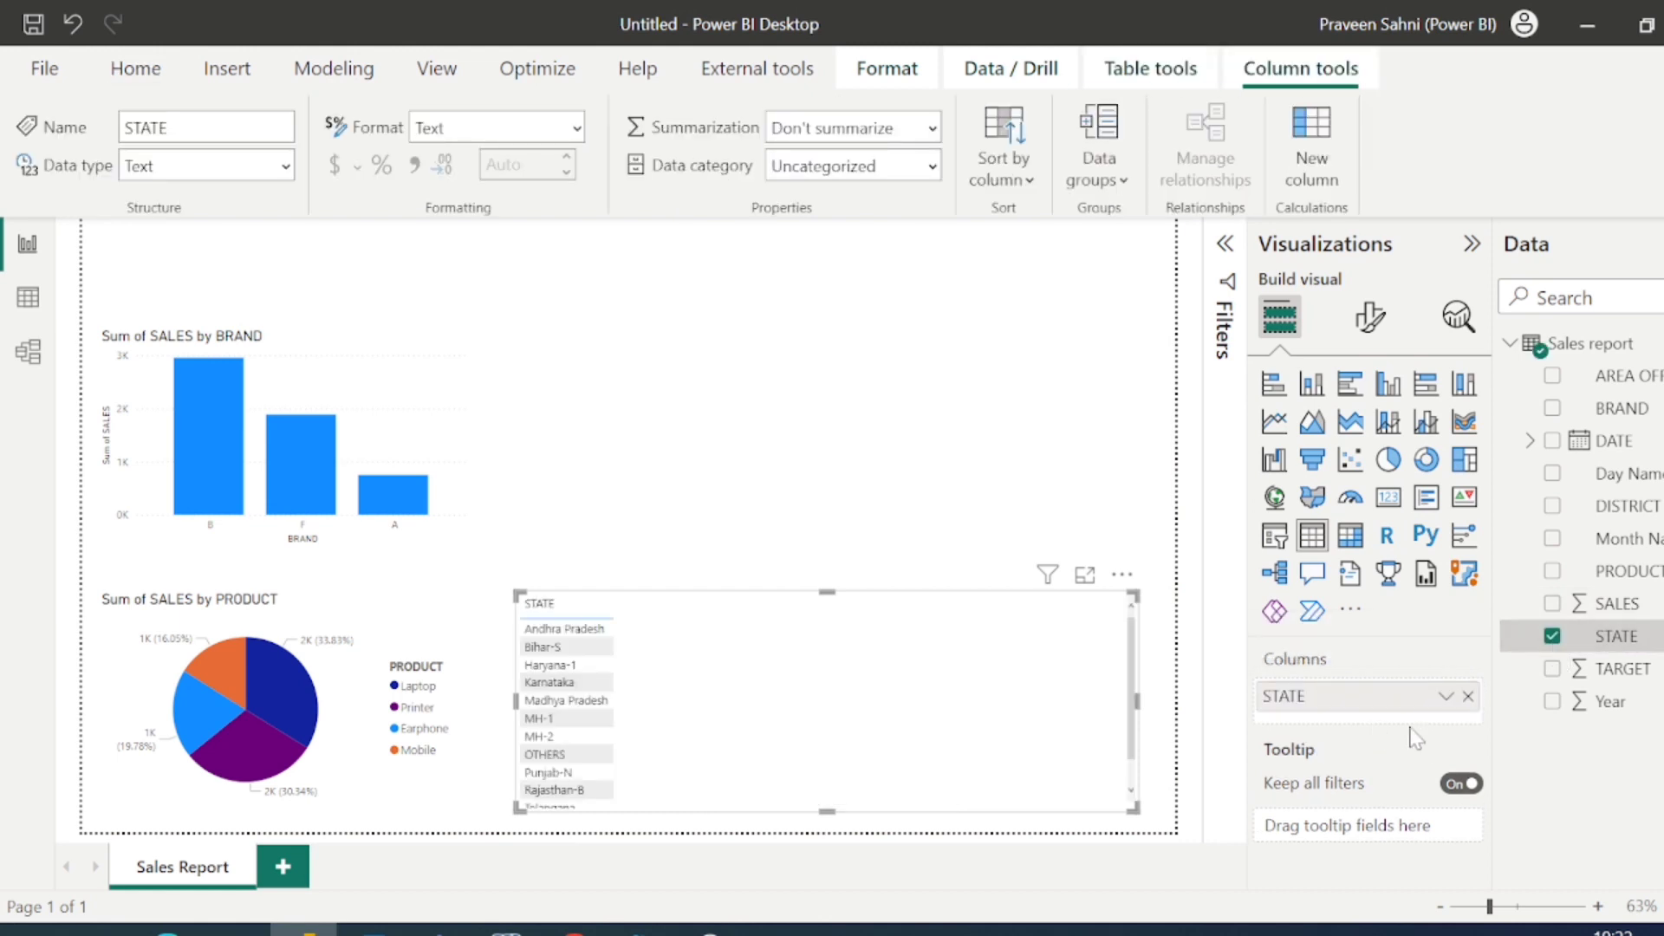
{"action": "left_click", "coordinate": [1553, 507]}
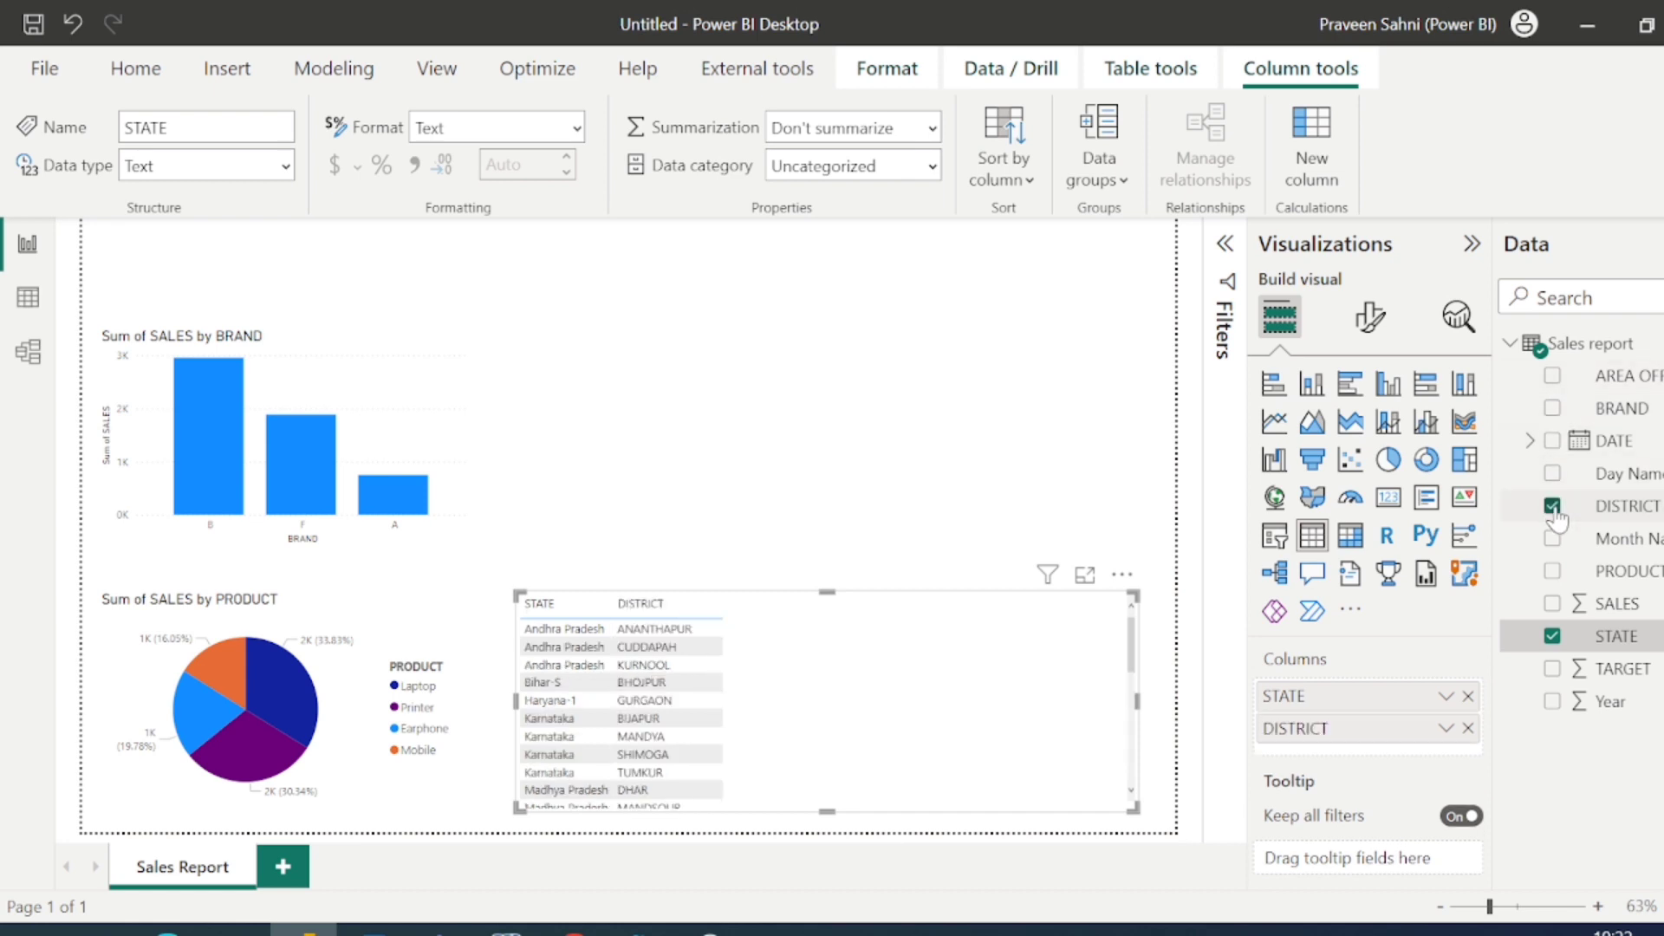
{"action": "left_click", "coordinate": [1552, 409]}
{"action": "left_click", "coordinate": [1552, 604]}
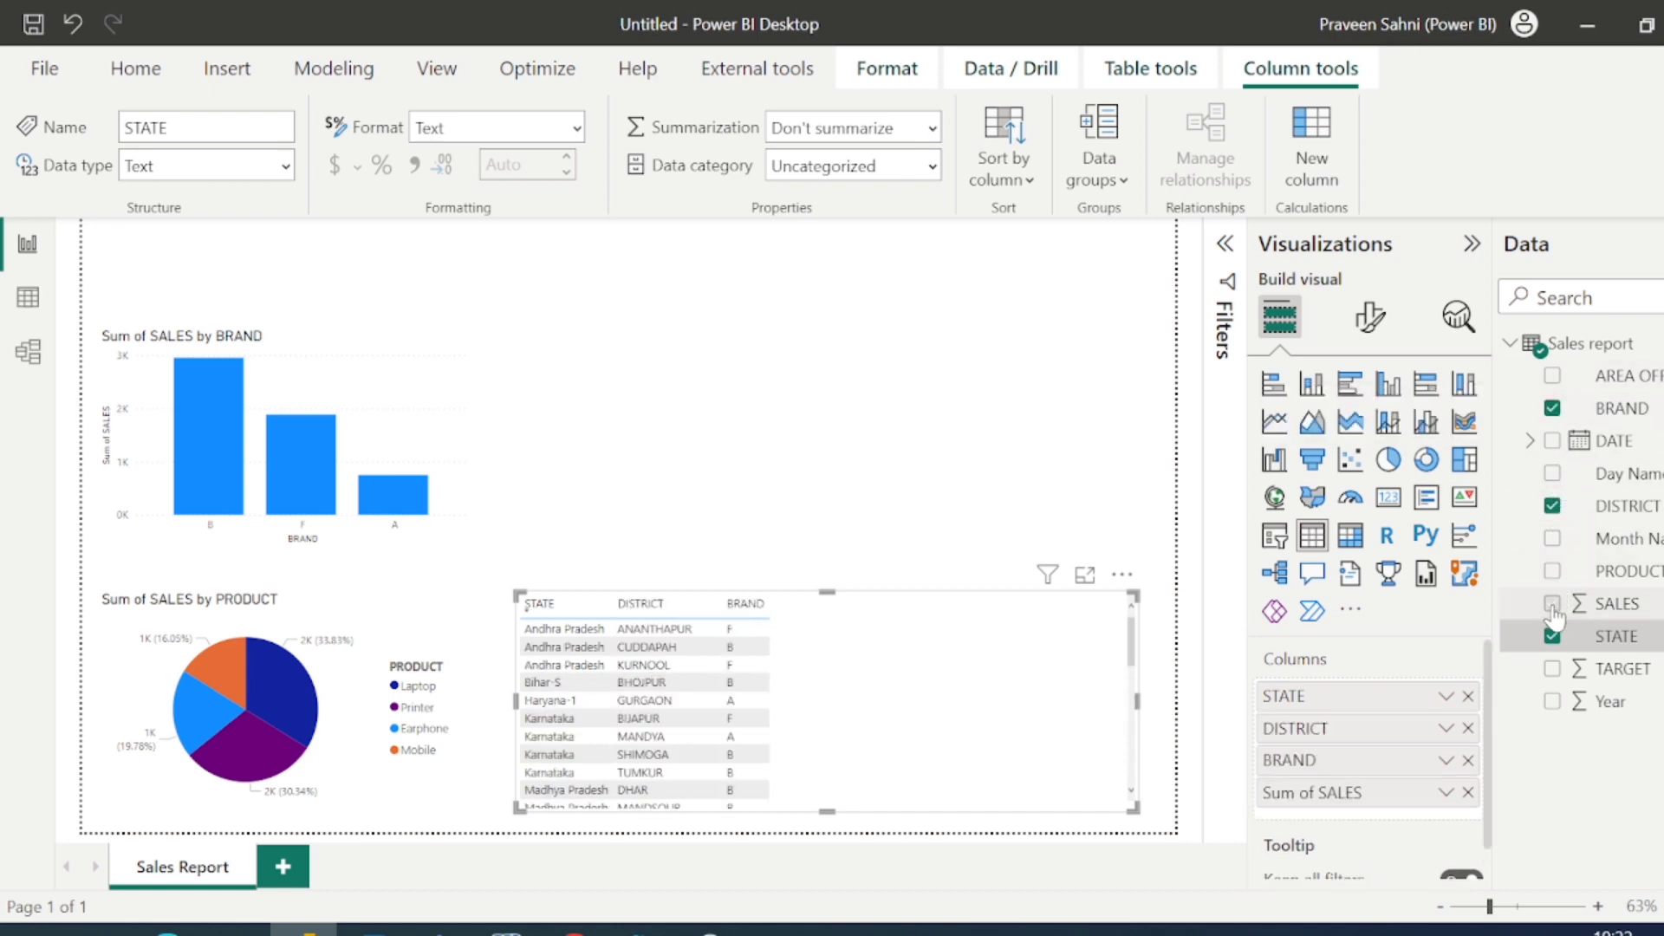
{"action": "left_click", "coordinate": [1553, 670]}
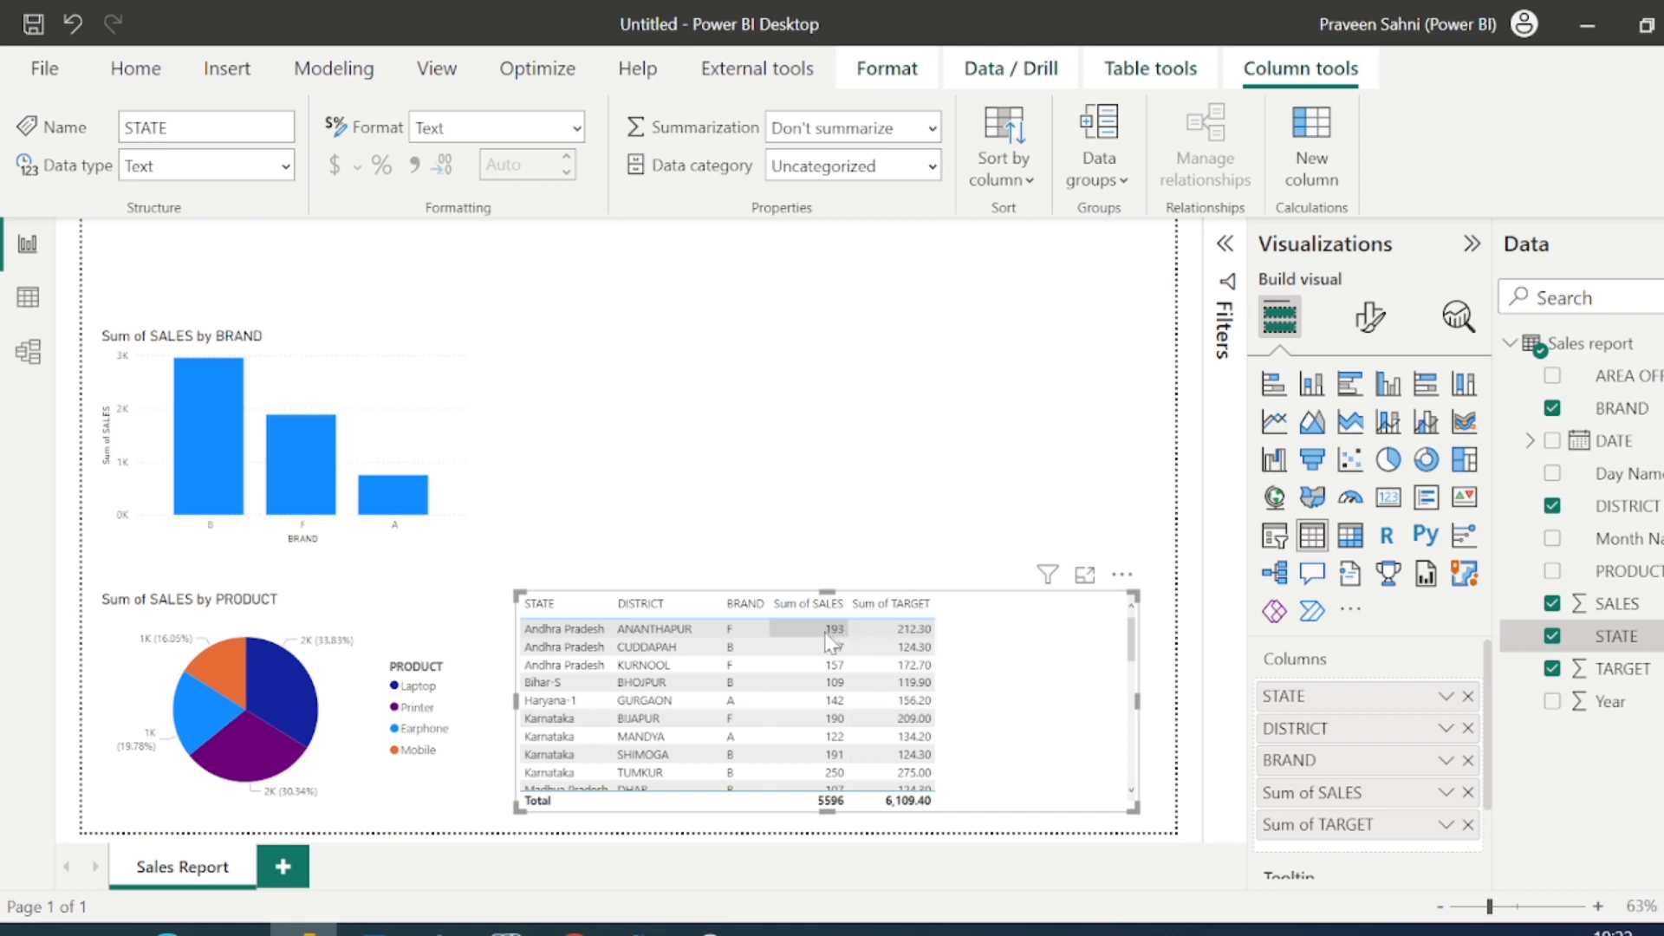
Try Average as the summarization of SALES in the table, and switch it back to Sum
{"action": "left_click", "coordinate": [1446, 792]}
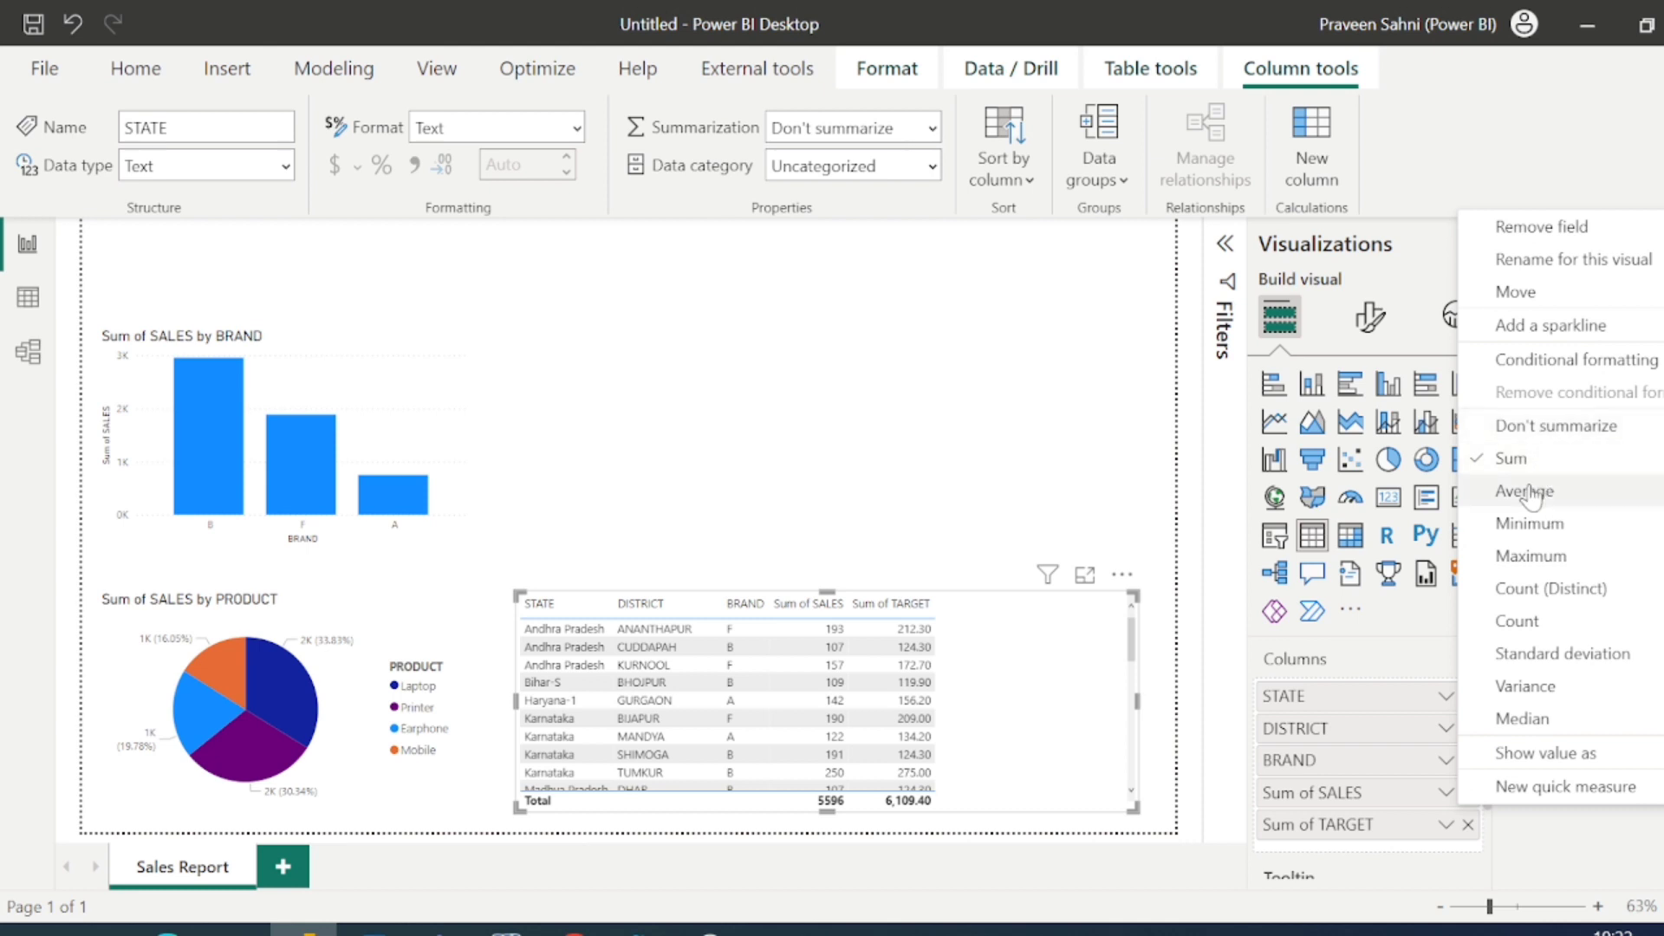
{"action": "left_click", "coordinate": [1530, 494]}
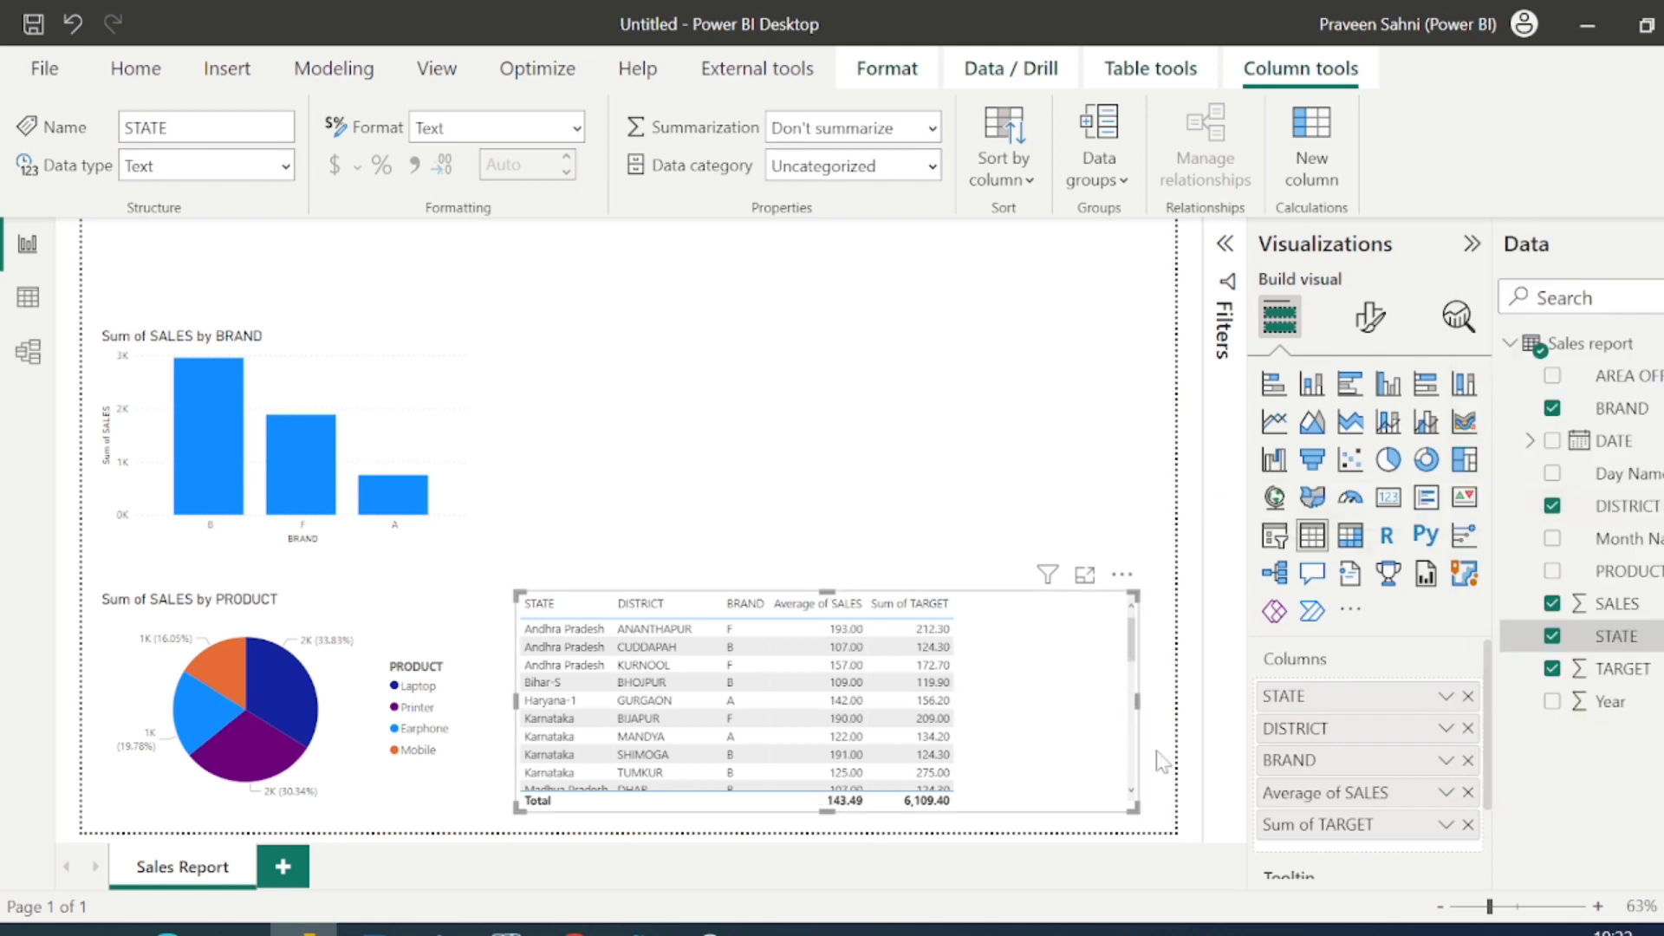
{"action": "left_click", "coordinate": [1445, 824]}
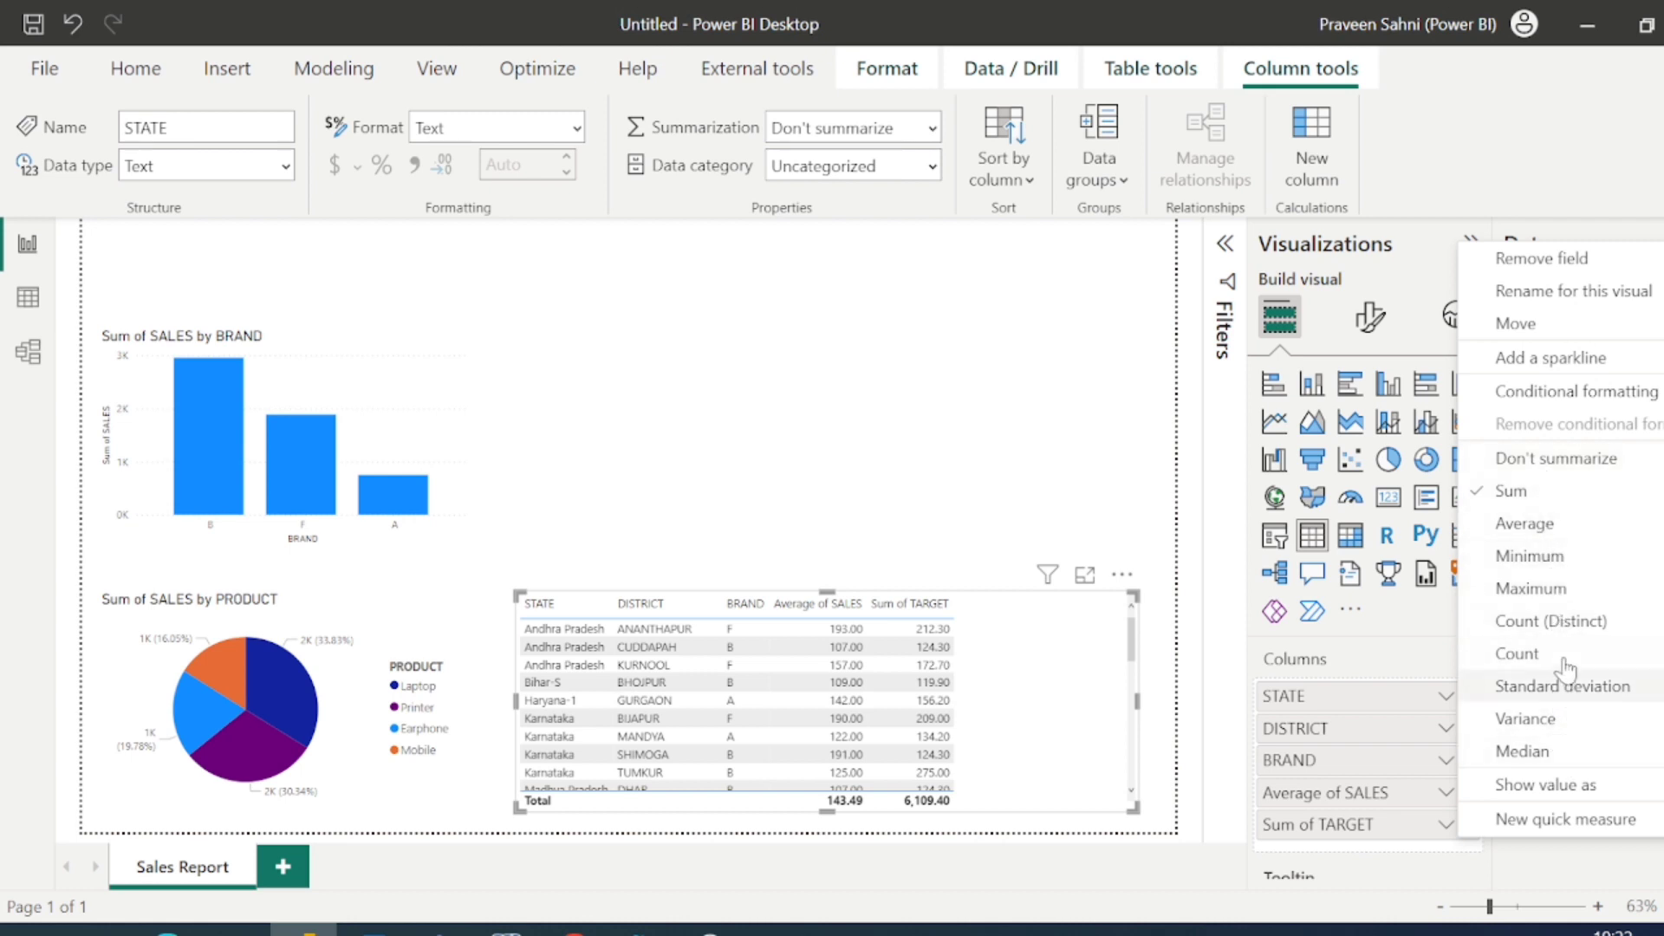
{"action": "left_click", "coordinate": [1405, 856]}
{"action": "left_click", "coordinate": [1445, 793]}
{"action": "left_click", "coordinate": [1511, 491]}
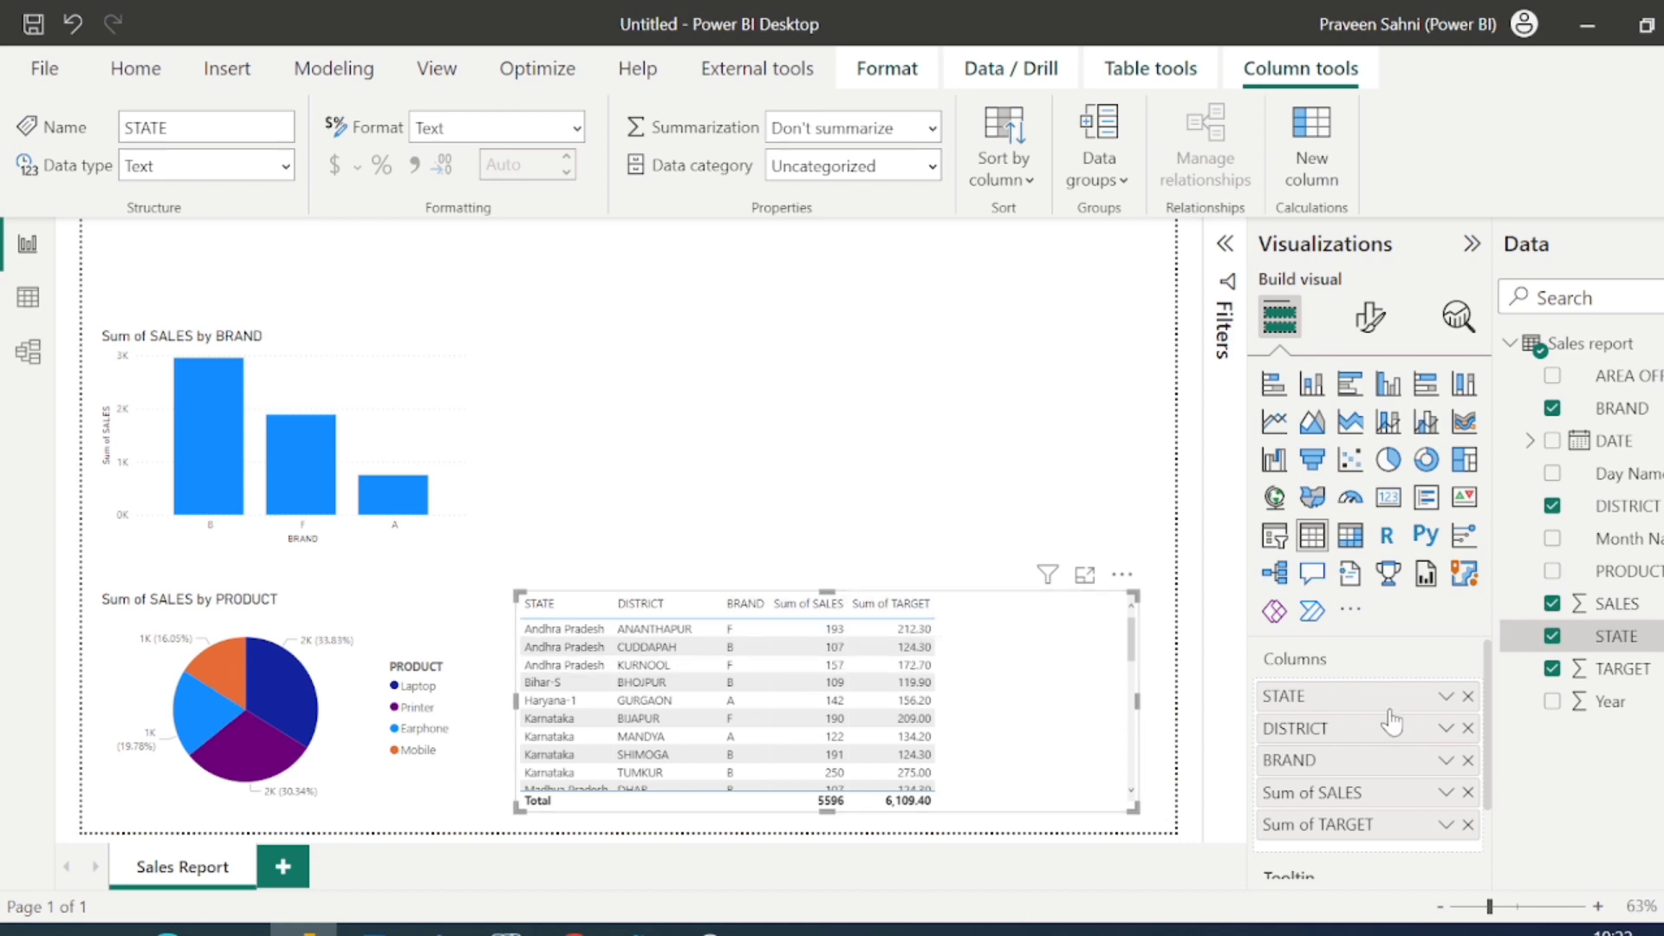
Rename the Sum of SALES column in the table visual as Sales
{"action": "double_click", "coordinate": [1387, 793]}
{"action": "type", "text": "SAles"}
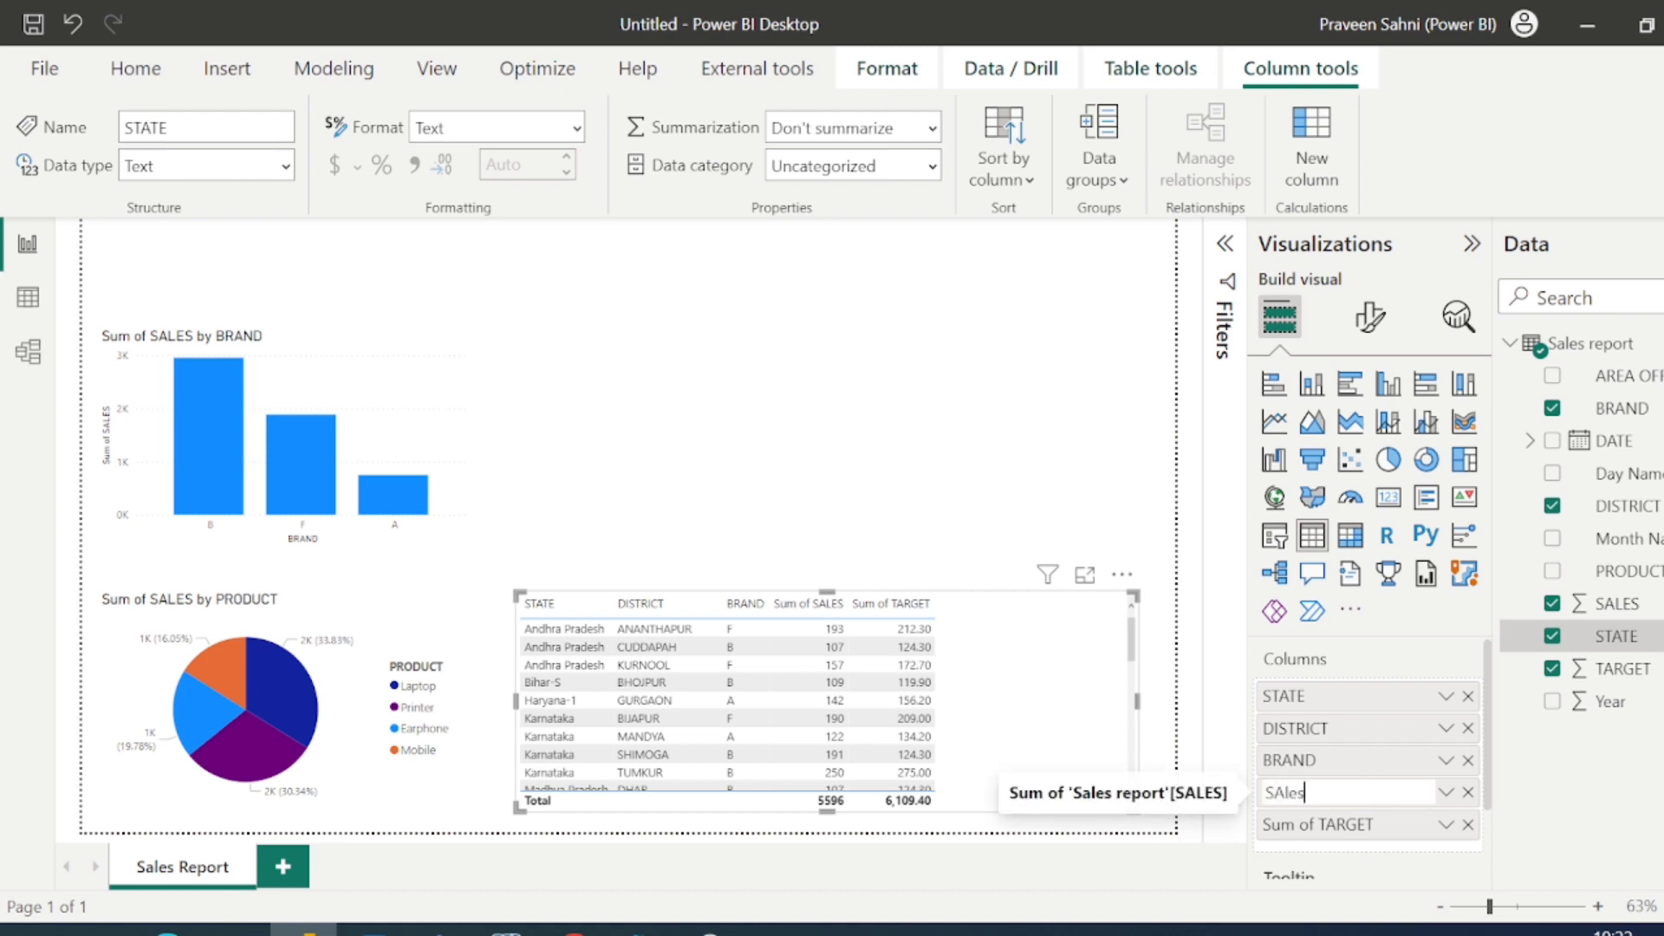
{"action": "key", "text": "Return"}
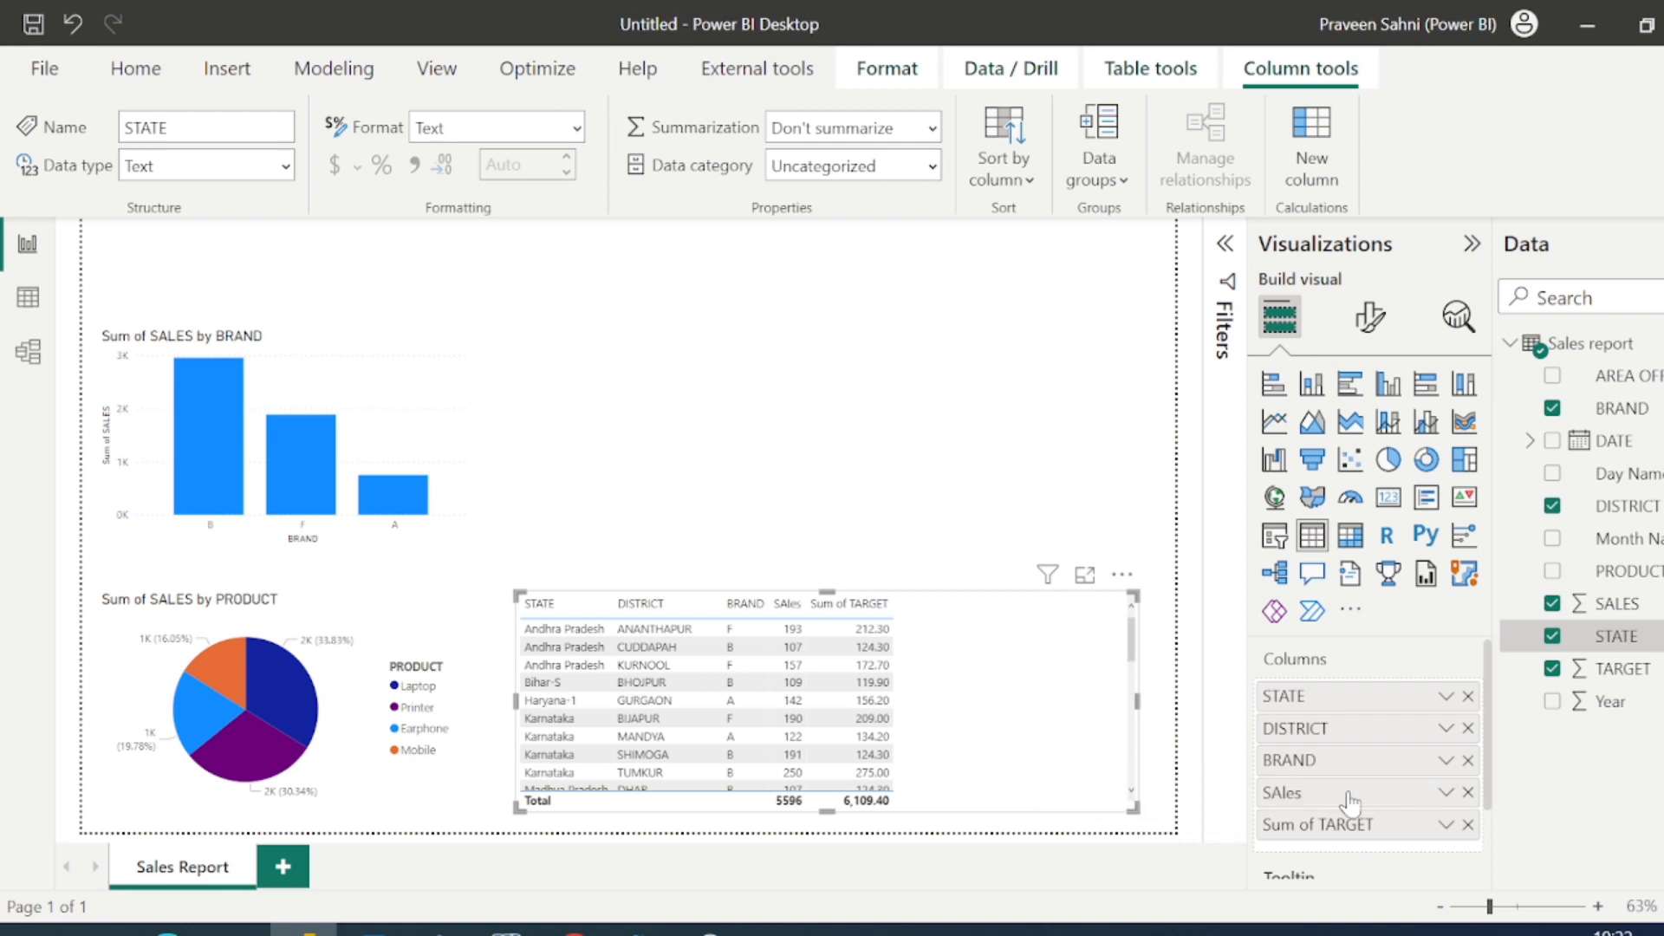
{"action": "double_click", "coordinate": [1303, 795]}
{"action": "type", "text": "S"}
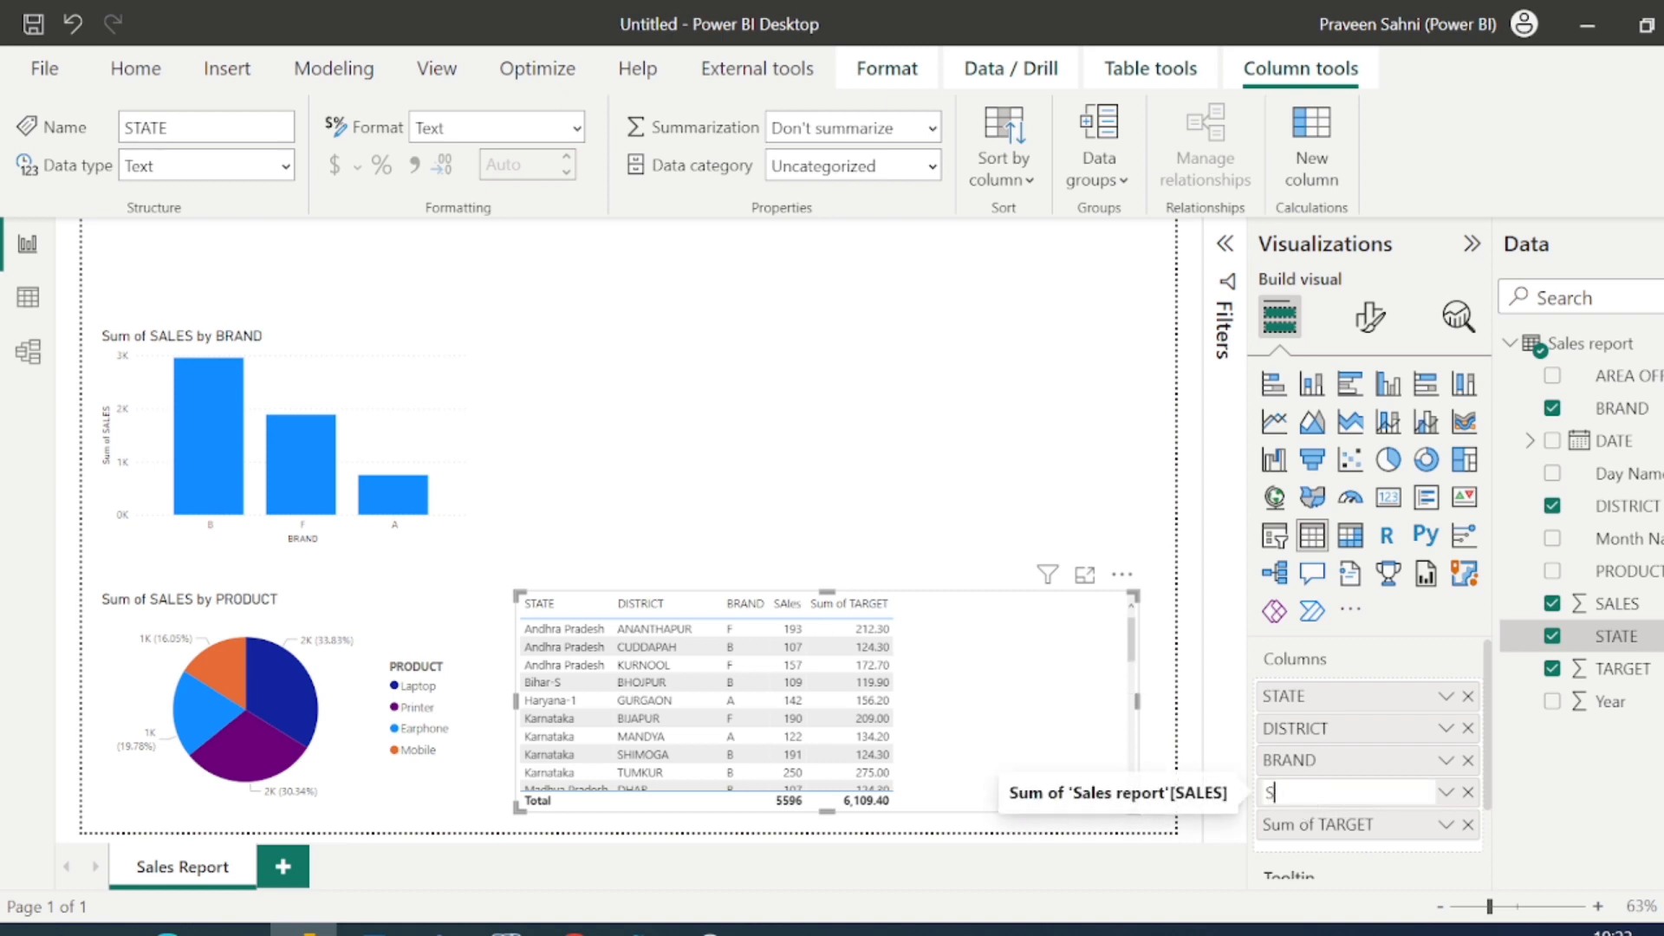
{"action": "type", "text": "ales"}
{"action": "key", "text": "Return"}
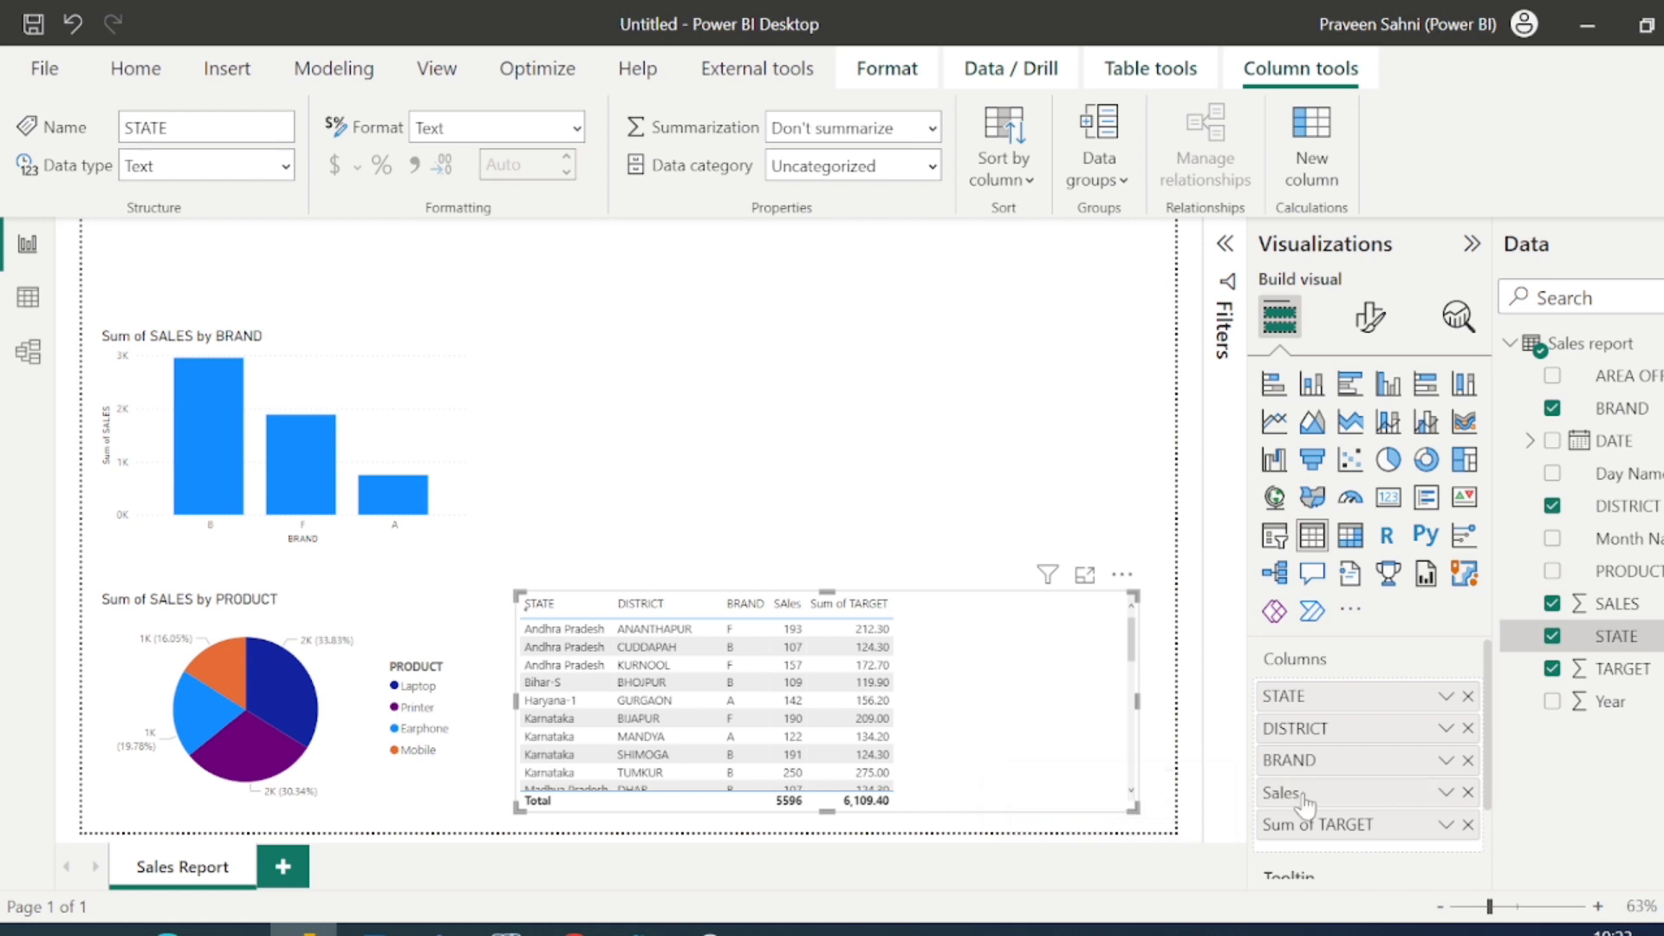
Rename the Sum of TARGET column in the table visual as Target
{"action": "double_click", "coordinate": [1312, 825]}
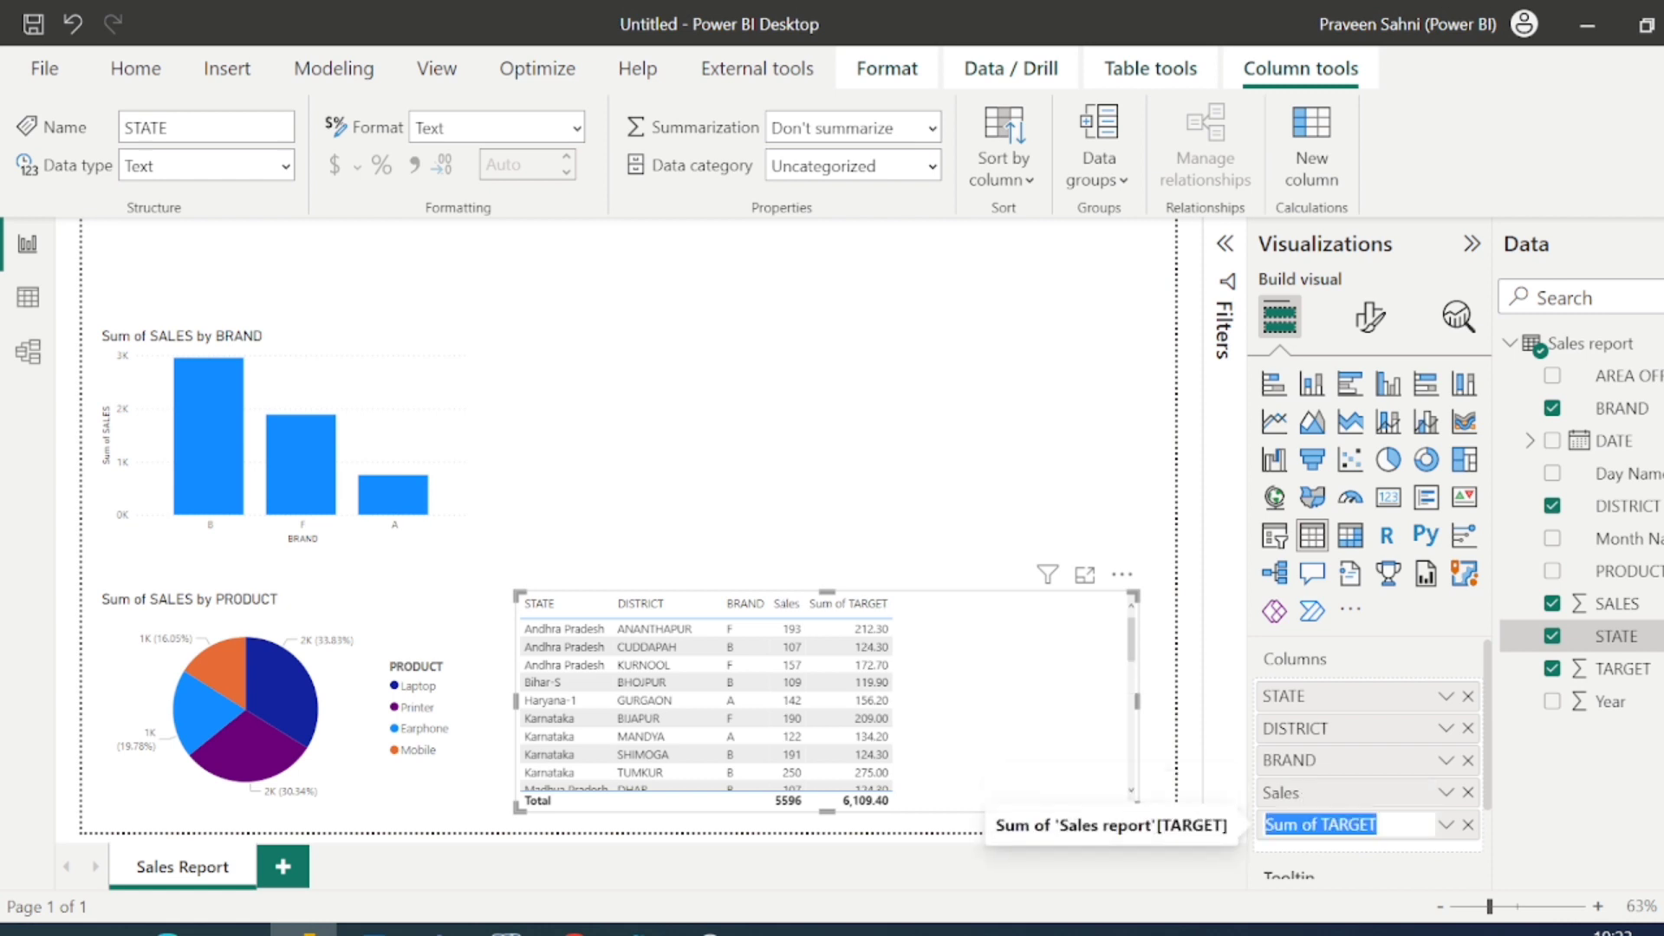
{"action": "type", "text": "T"}
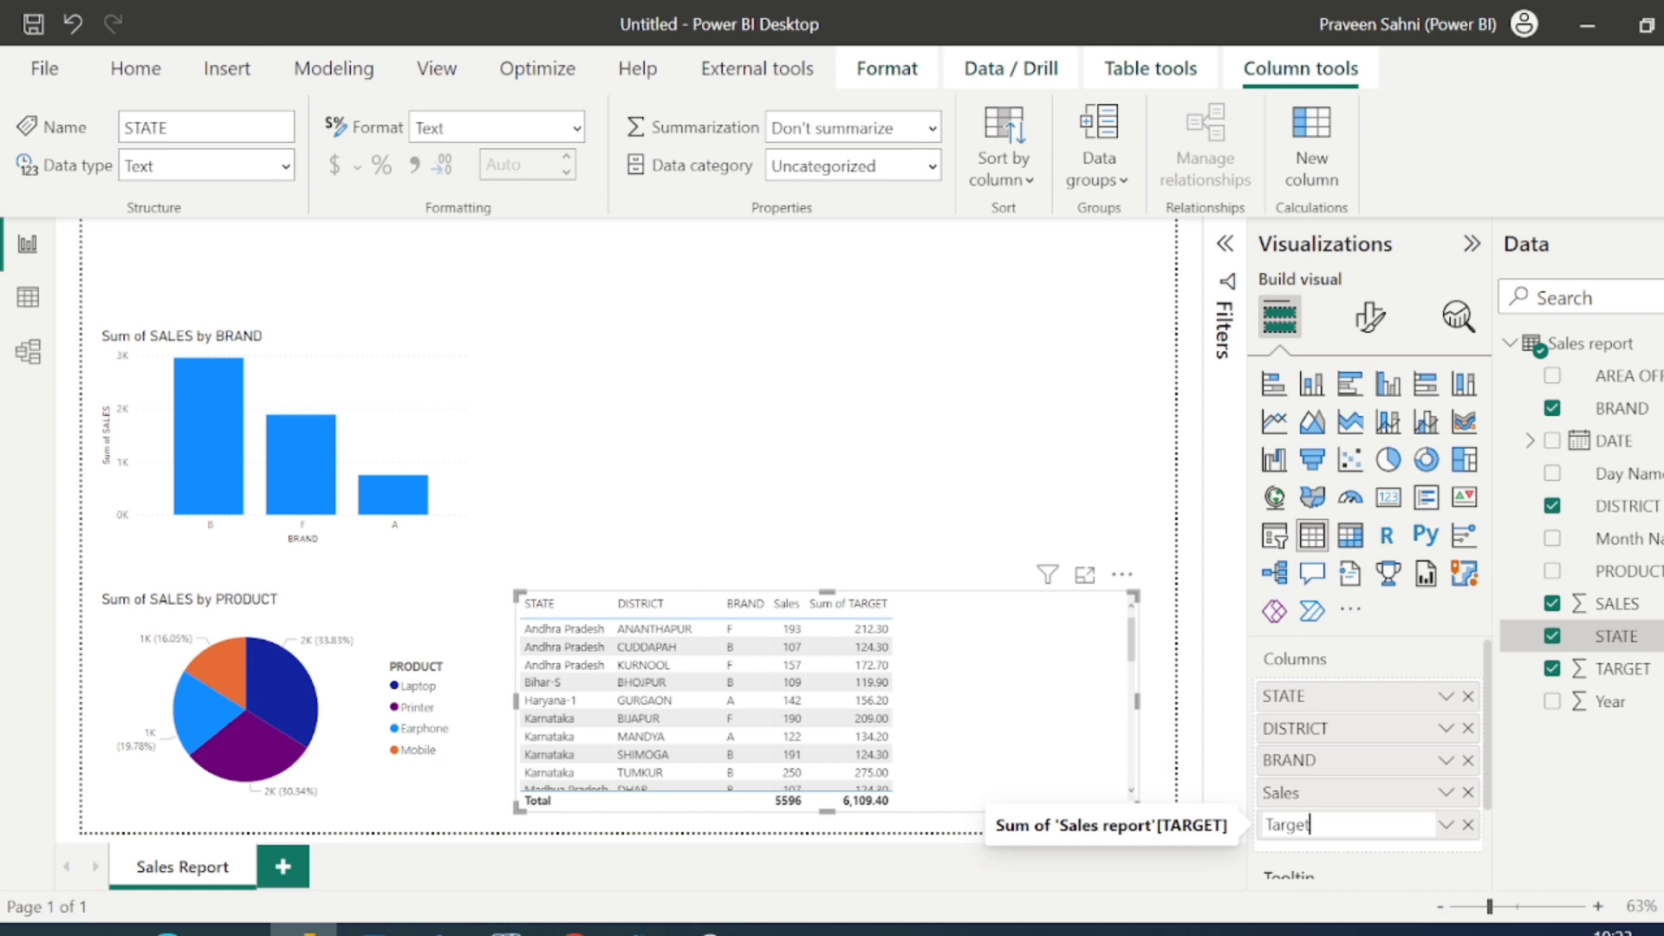
{"action": "type", "text": "arget"}
{"action": "key", "text": "Return"}
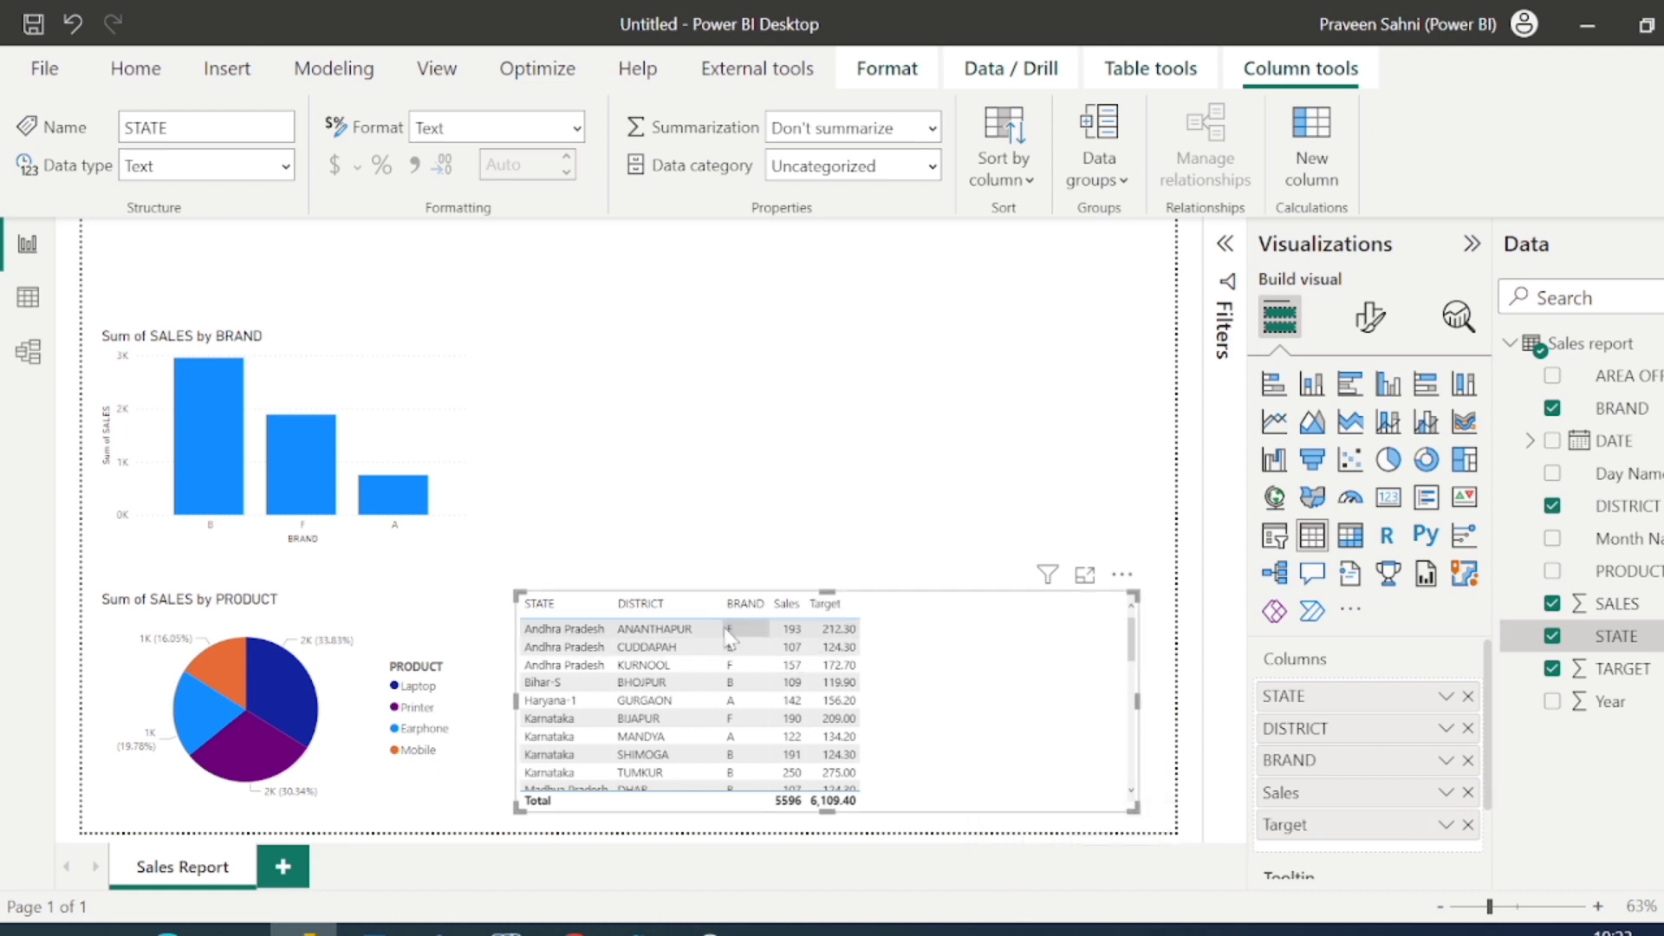
Spread out the table's columns and add PRODUCT between BRAND and Sales
{"action": "left_click_drag", "start_coordinate": [776, 607], "coordinate": [1008, 614]}
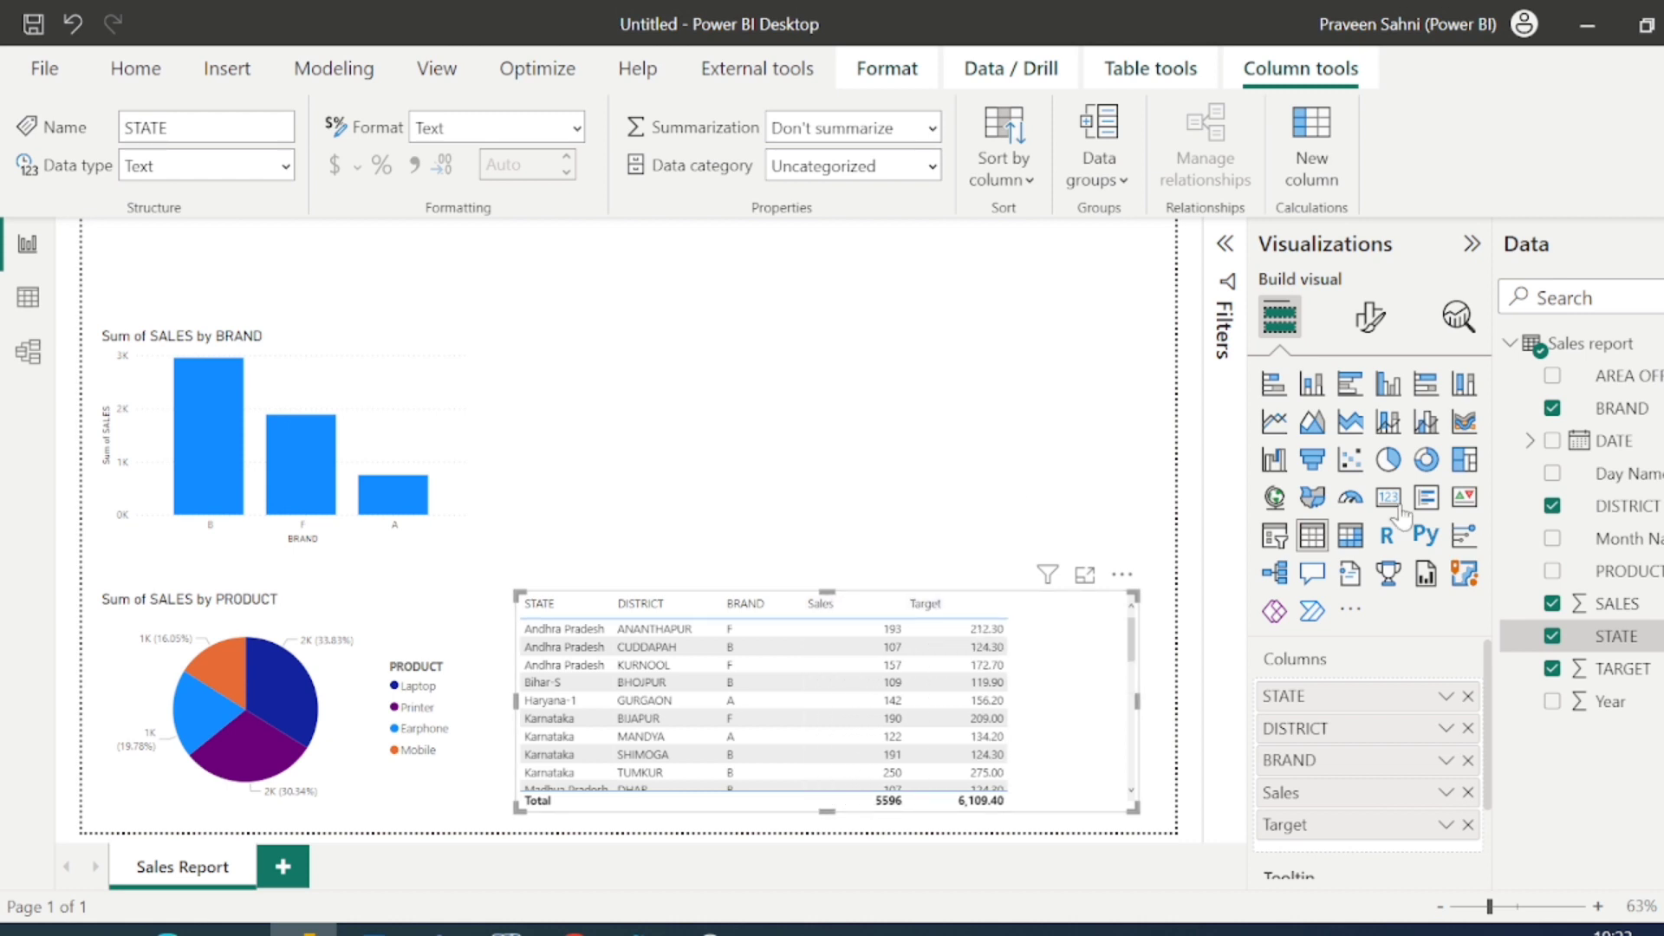
{"action": "left_click_drag", "start_coordinate": [1626, 579], "coordinate": [1405, 793]}
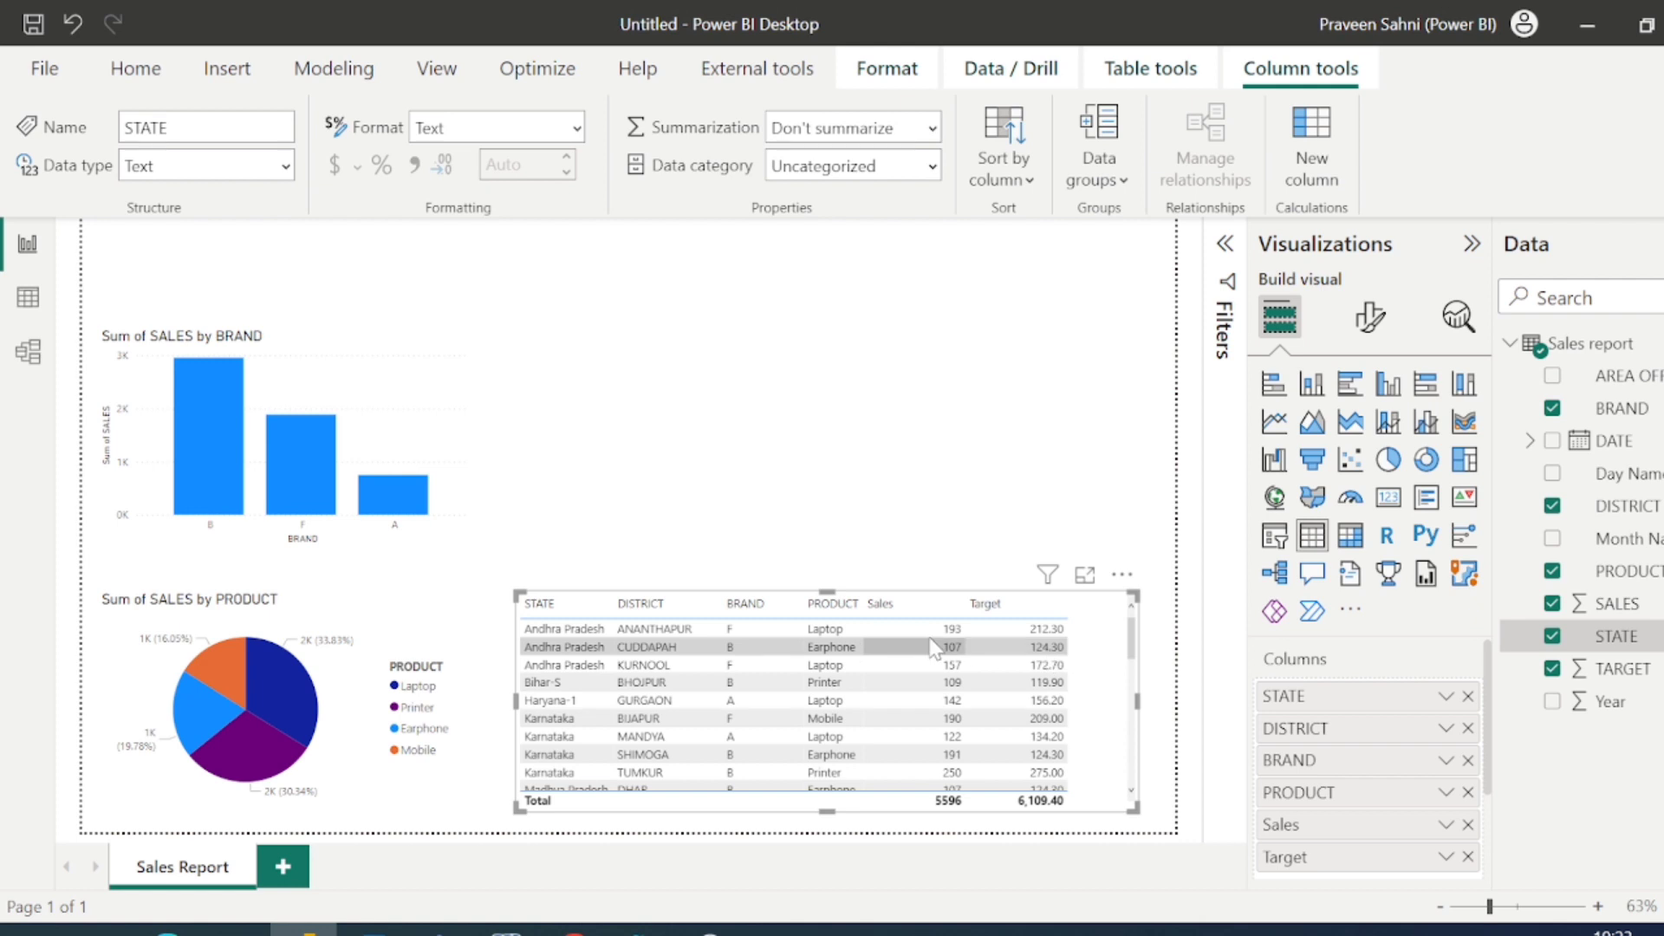
{"action": "left_click", "coordinate": [866, 502]}
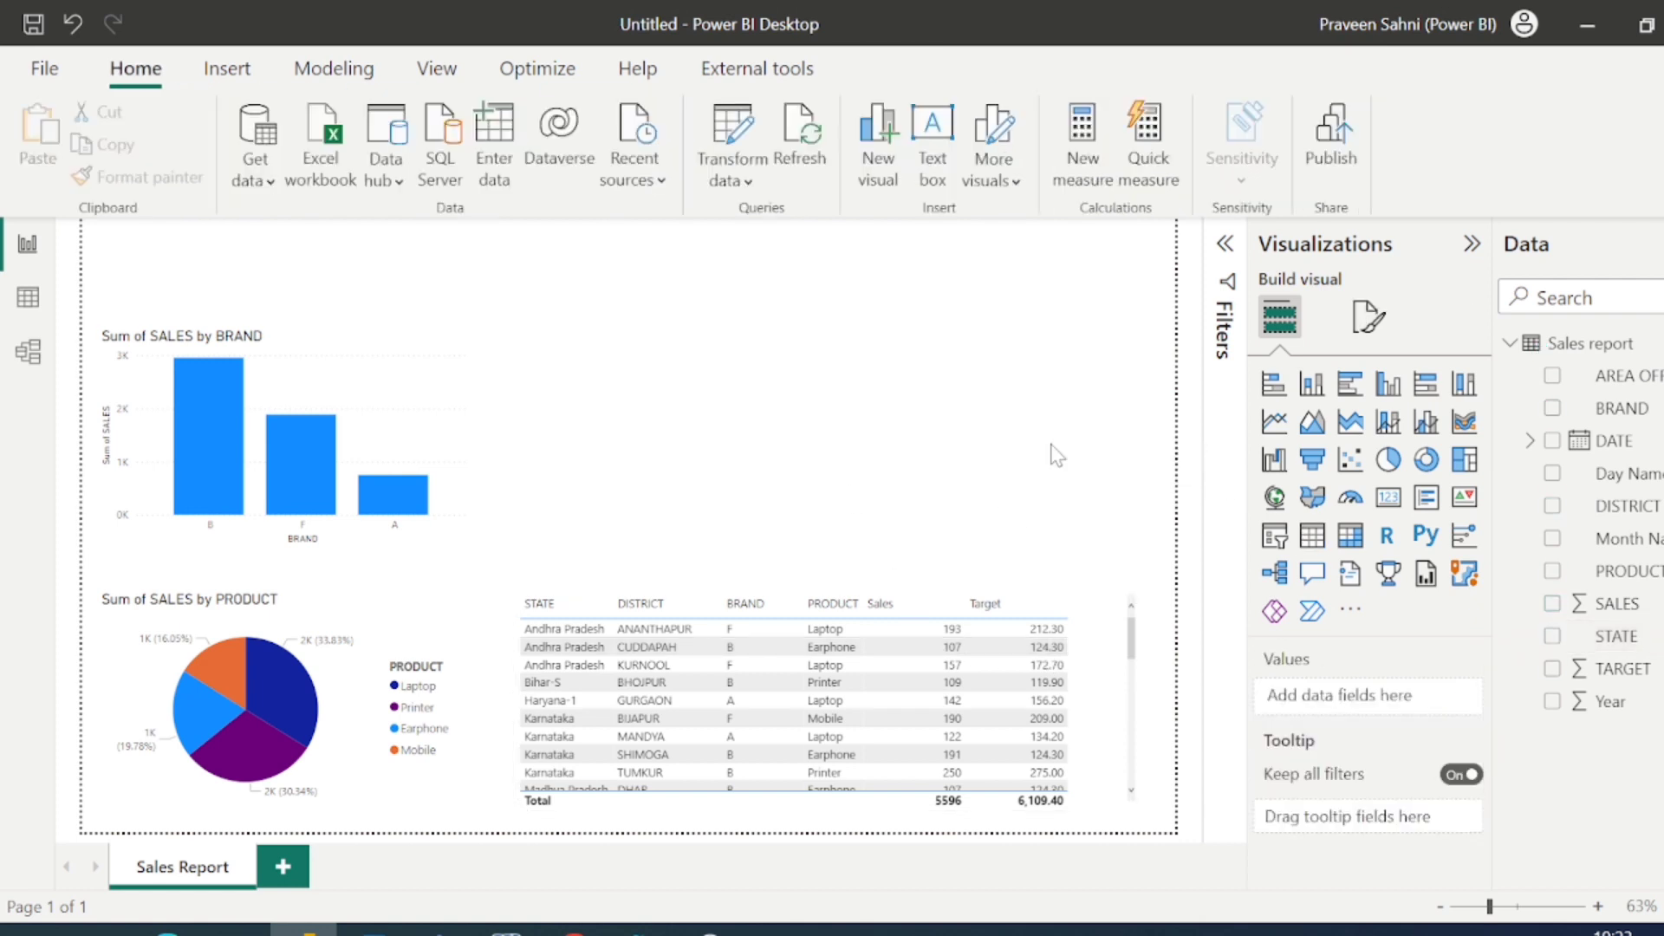
Insert a map above the table, narrow it from its near side, and use DISTRICT as its location
{"action": "left_click", "coordinate": [1274, 497]}
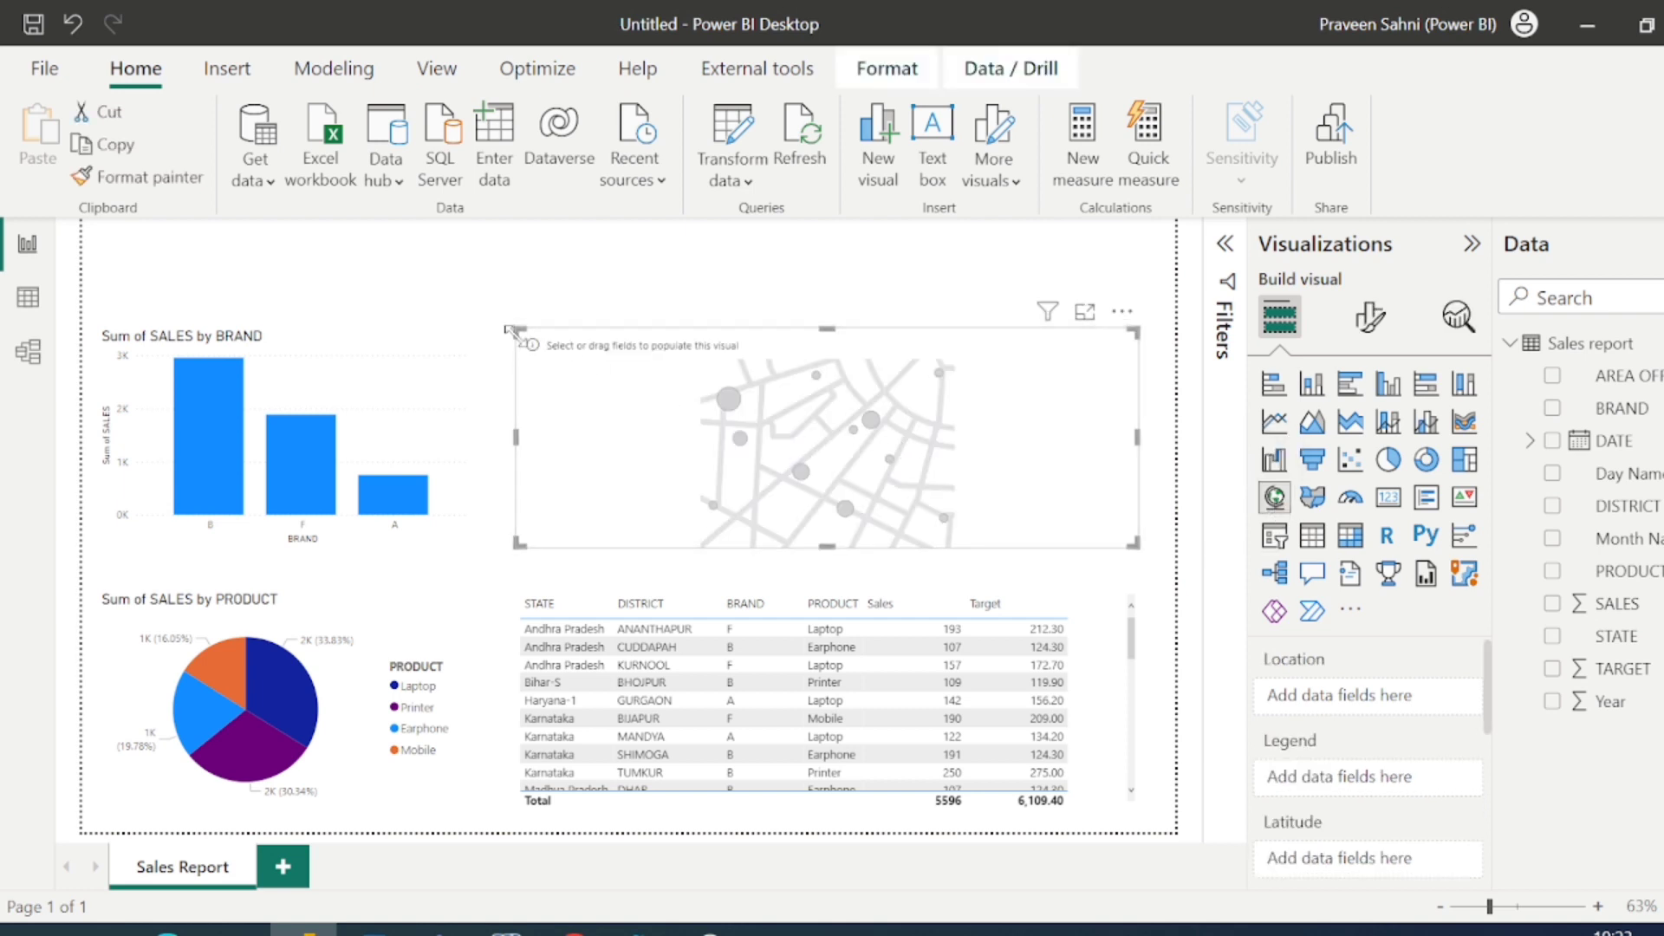
{"action": "left_click_drag", "start_coordinate": [512, 328], "coordinate": [828, 350]}
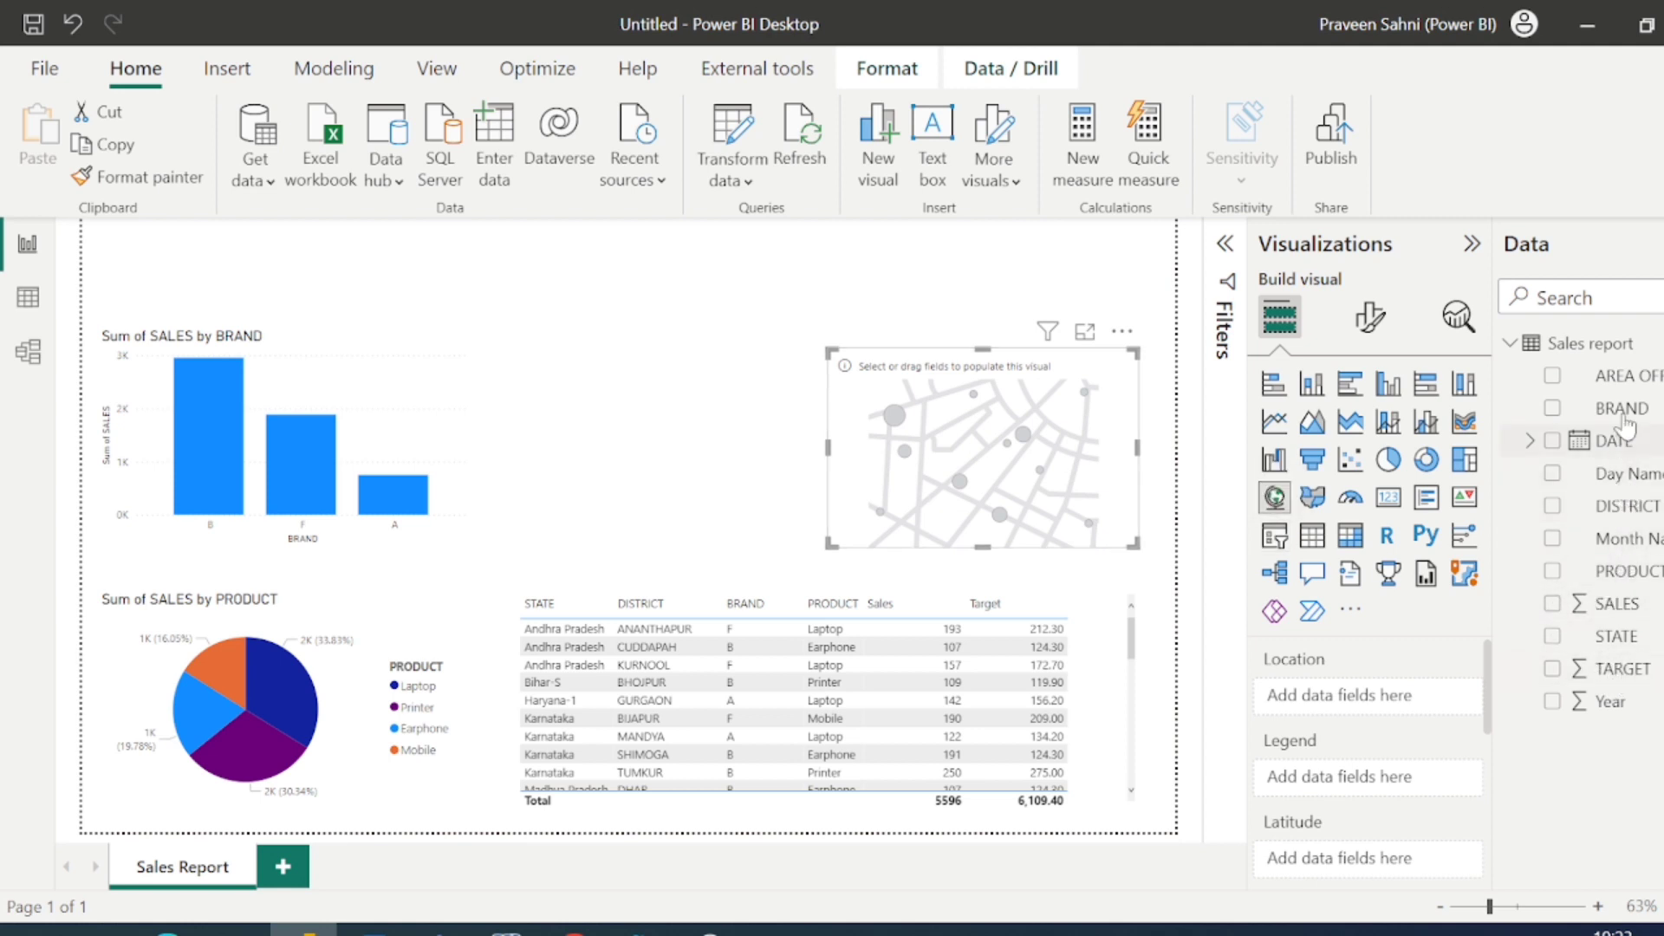
{"action": "left_click_drag", "start_coordinate": [1406, 707], "coordinate": [1406, 701]}
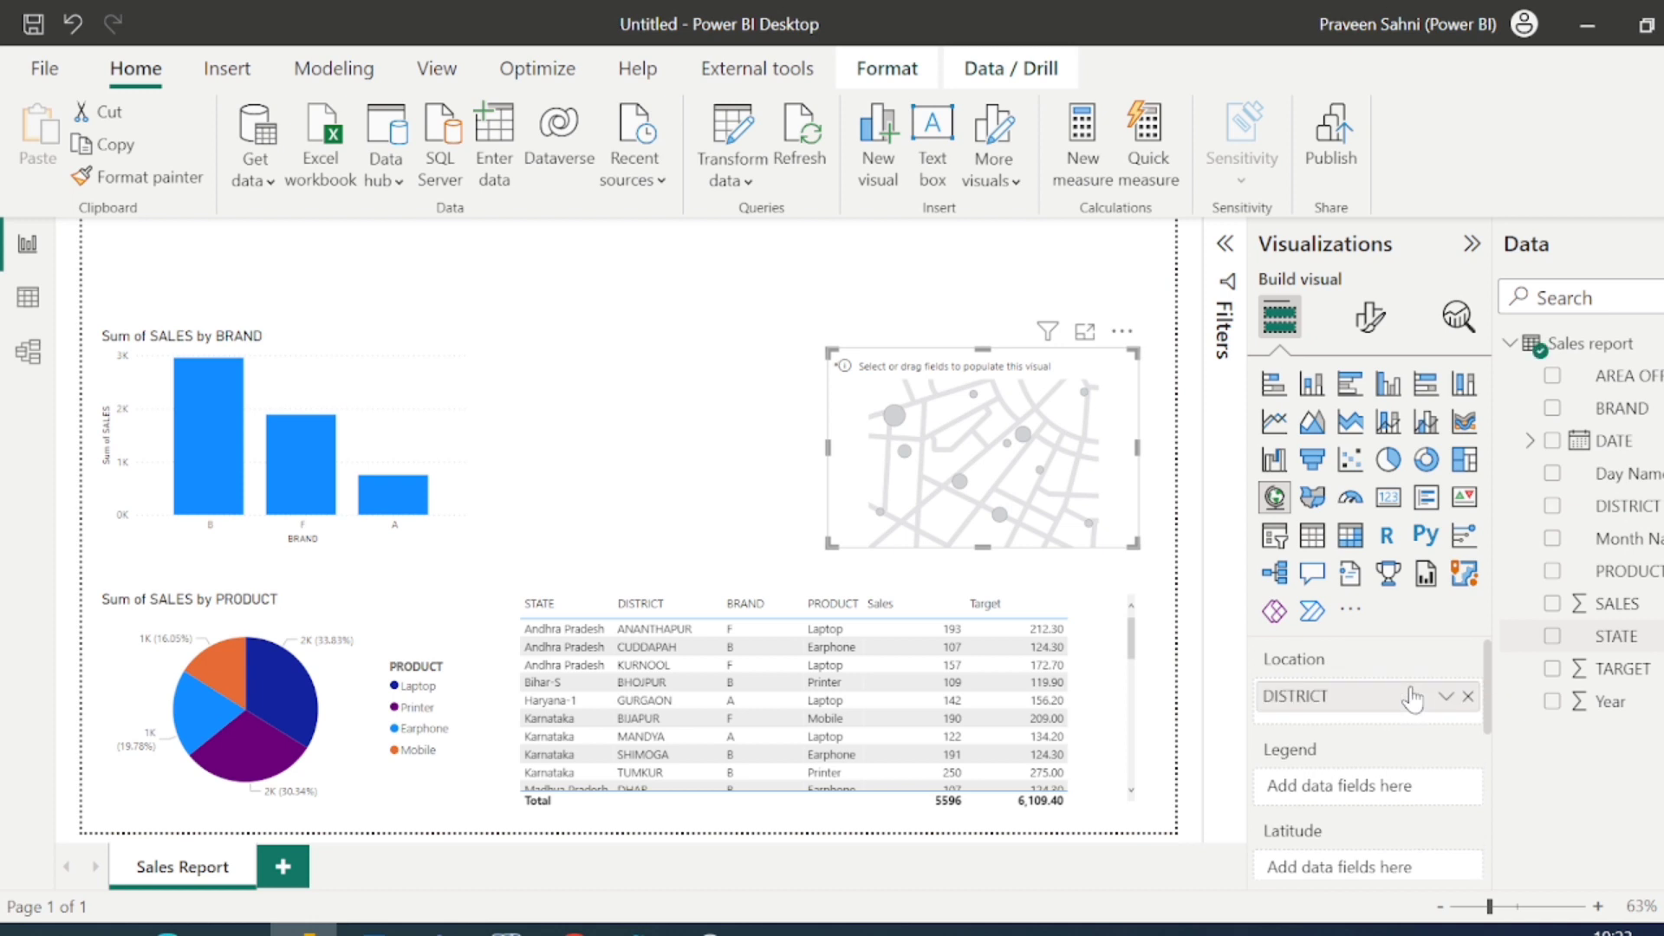
{"action": "mouse_move", "coordinate": [1616, 603]}
{"action": "left_mouse_down"}
{"action": "mouse_move", "coordinate": [1465, 767]}
{"action": "mouse_move", "coordinate": [1378, 793]}
{"action": "mouse_move", "coordinate": [1404, 829]}
{"action": "mouse_move", "coordinate": [1626, 594]}
{"action": "left_mouse_up"}
{"action": "scroll", "coordinate": [1348, 820], "scroll_direction": "down", "scroll_amount": 2}
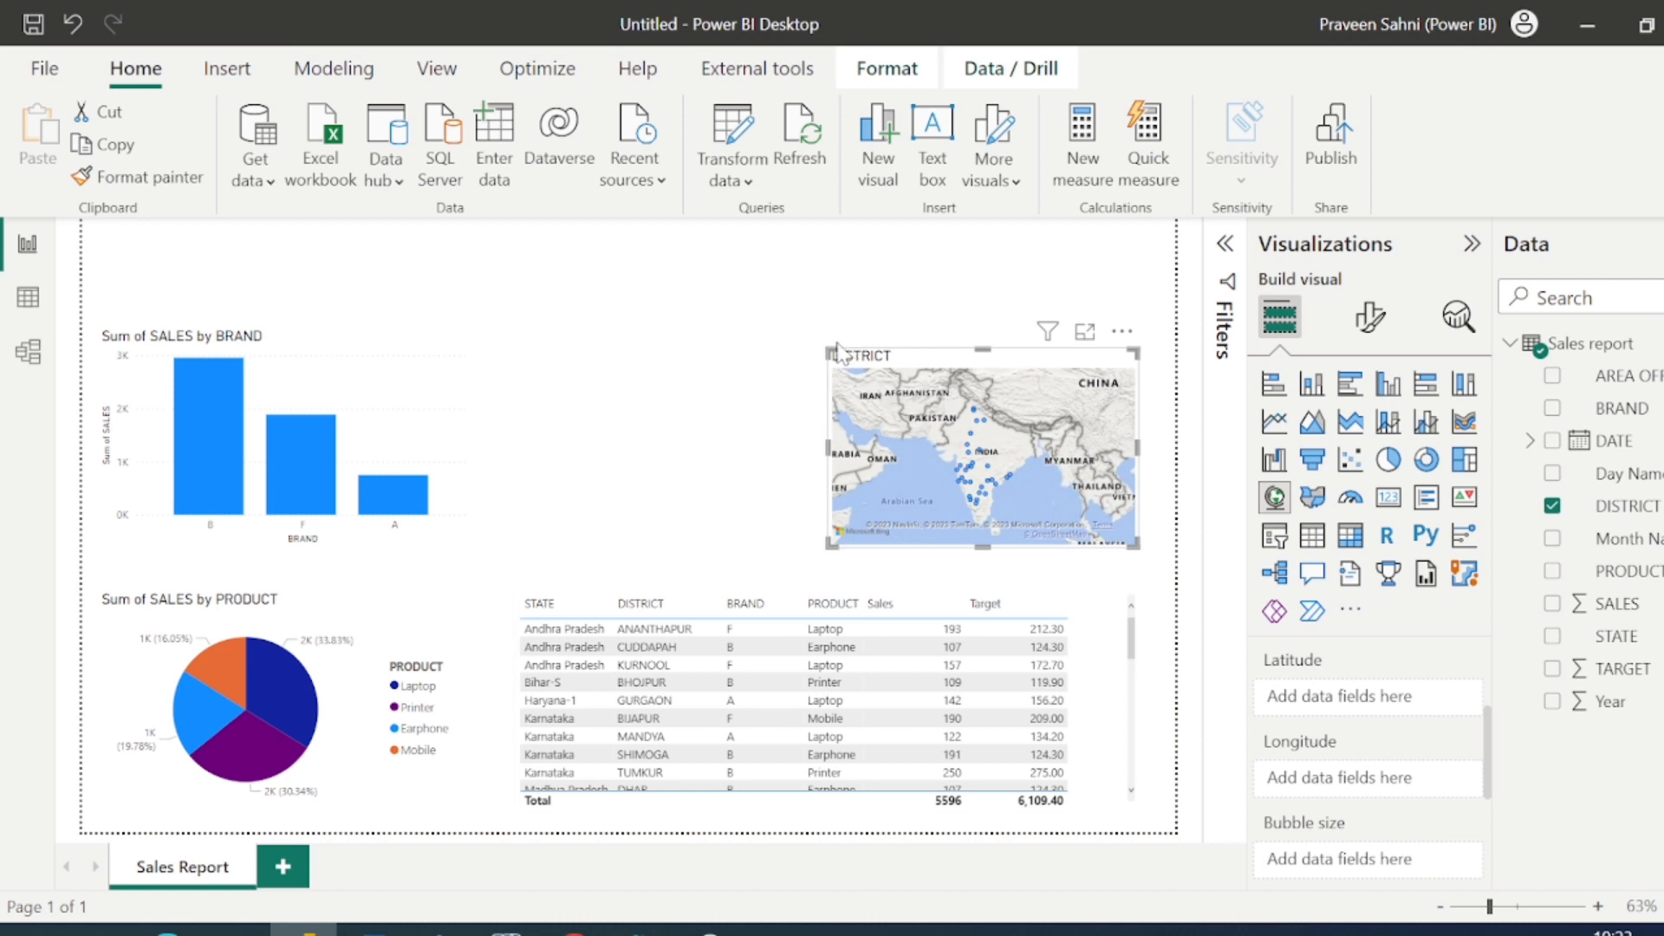
Widen the map and make it slightly taller, and use SALES as its bubble size
{"action": "left_click_drag", "start_coordinate": [826, 341], "coordinate": [698, 338]}
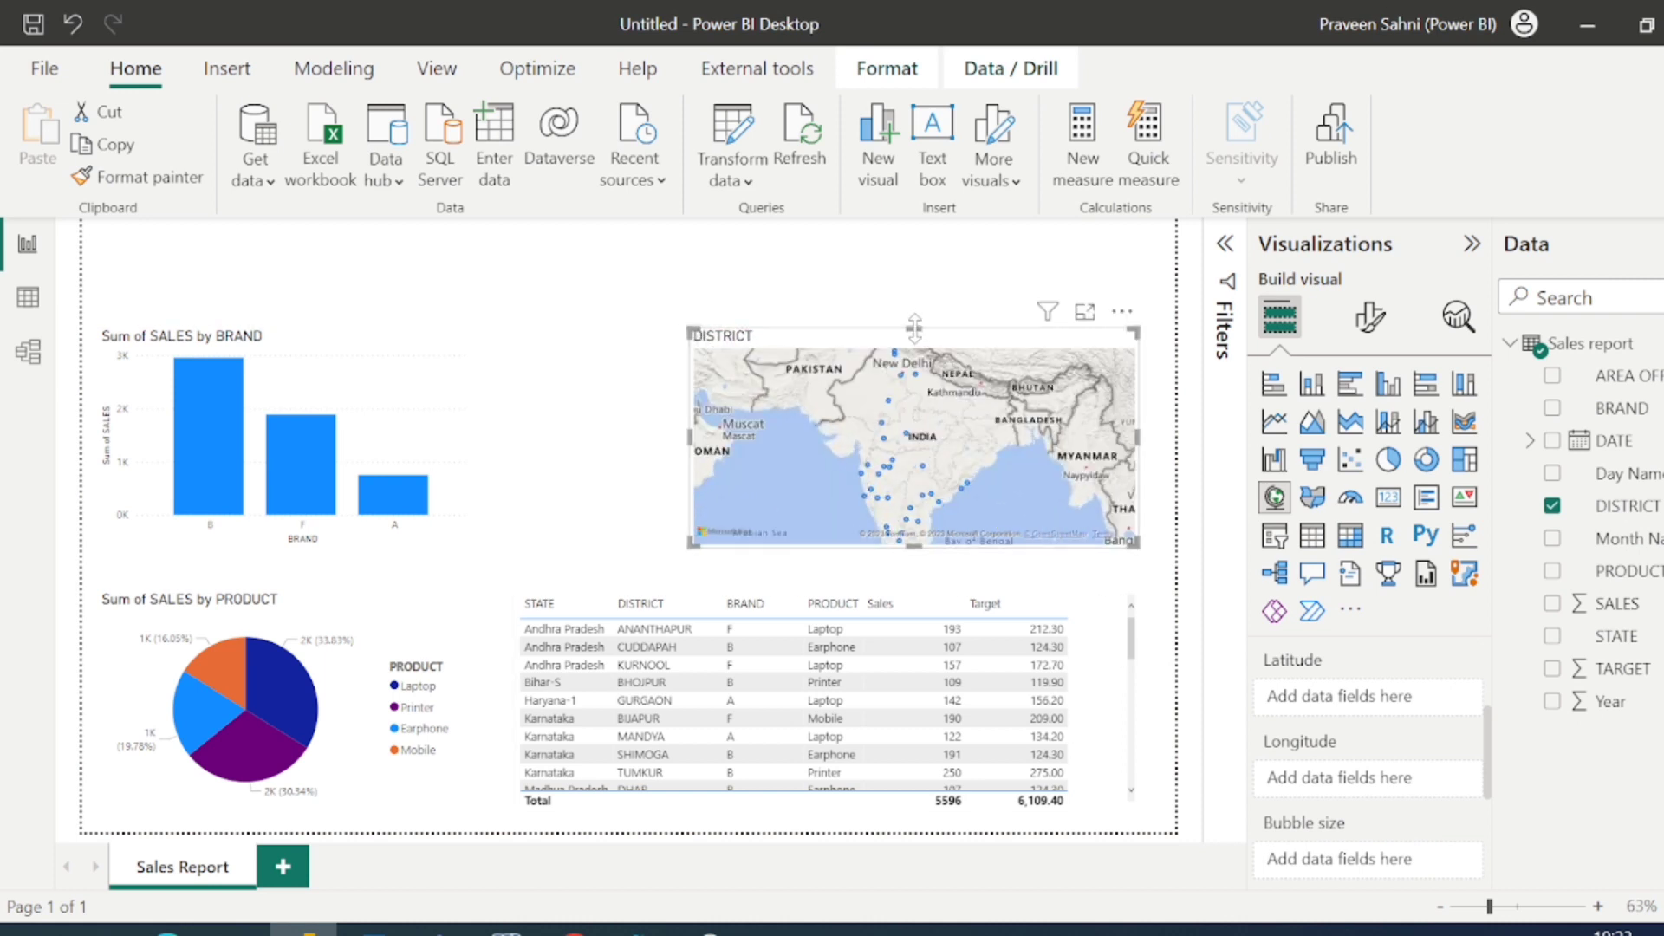
{"action": "left_click_drag", "start_coordinate": [914, 328], "coordinate": [914, 315]}
{"action": "scroll", "coordinate": [1342, 774], "scroll_direction": "down", "scroll_amount": 1}
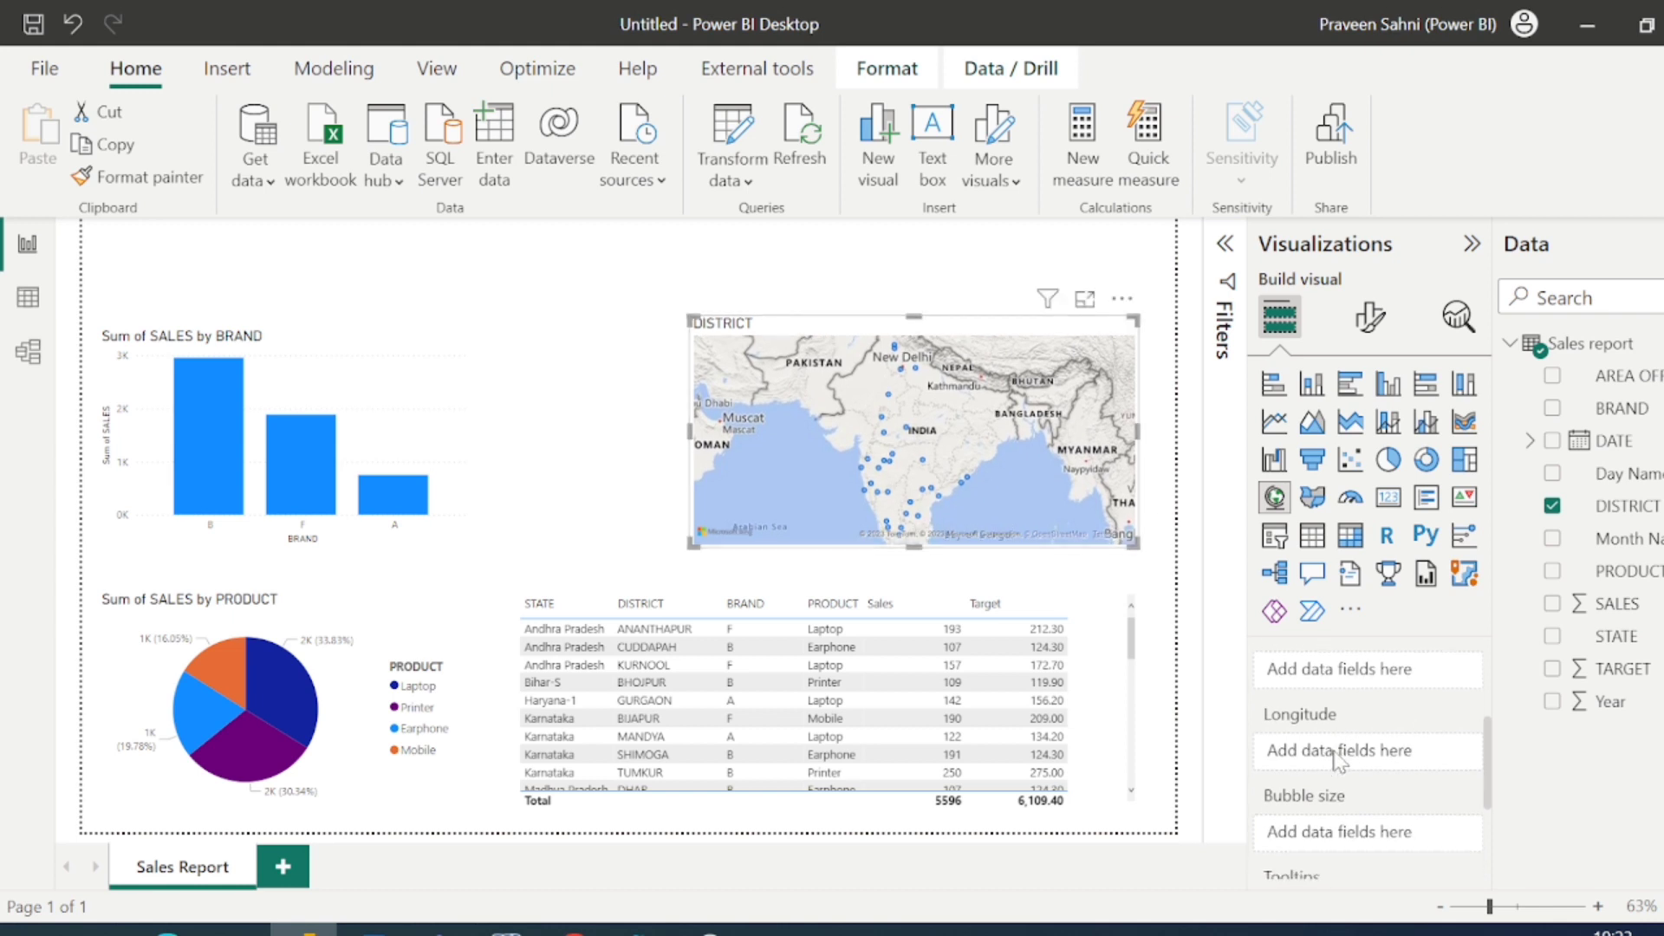
{"action": "scroll", "coordinate": [1342, 771], "scroll_direction": "up", "scroll_amount": 4}
{"action": "scroll", "coordinate": [1340, 764], "scroll_direction": "down", "scroll_amount": 3}
{"action": "scroll", "coordinate": [1339, 759], "scroll_direction": "down", "scroll_amount": 3}
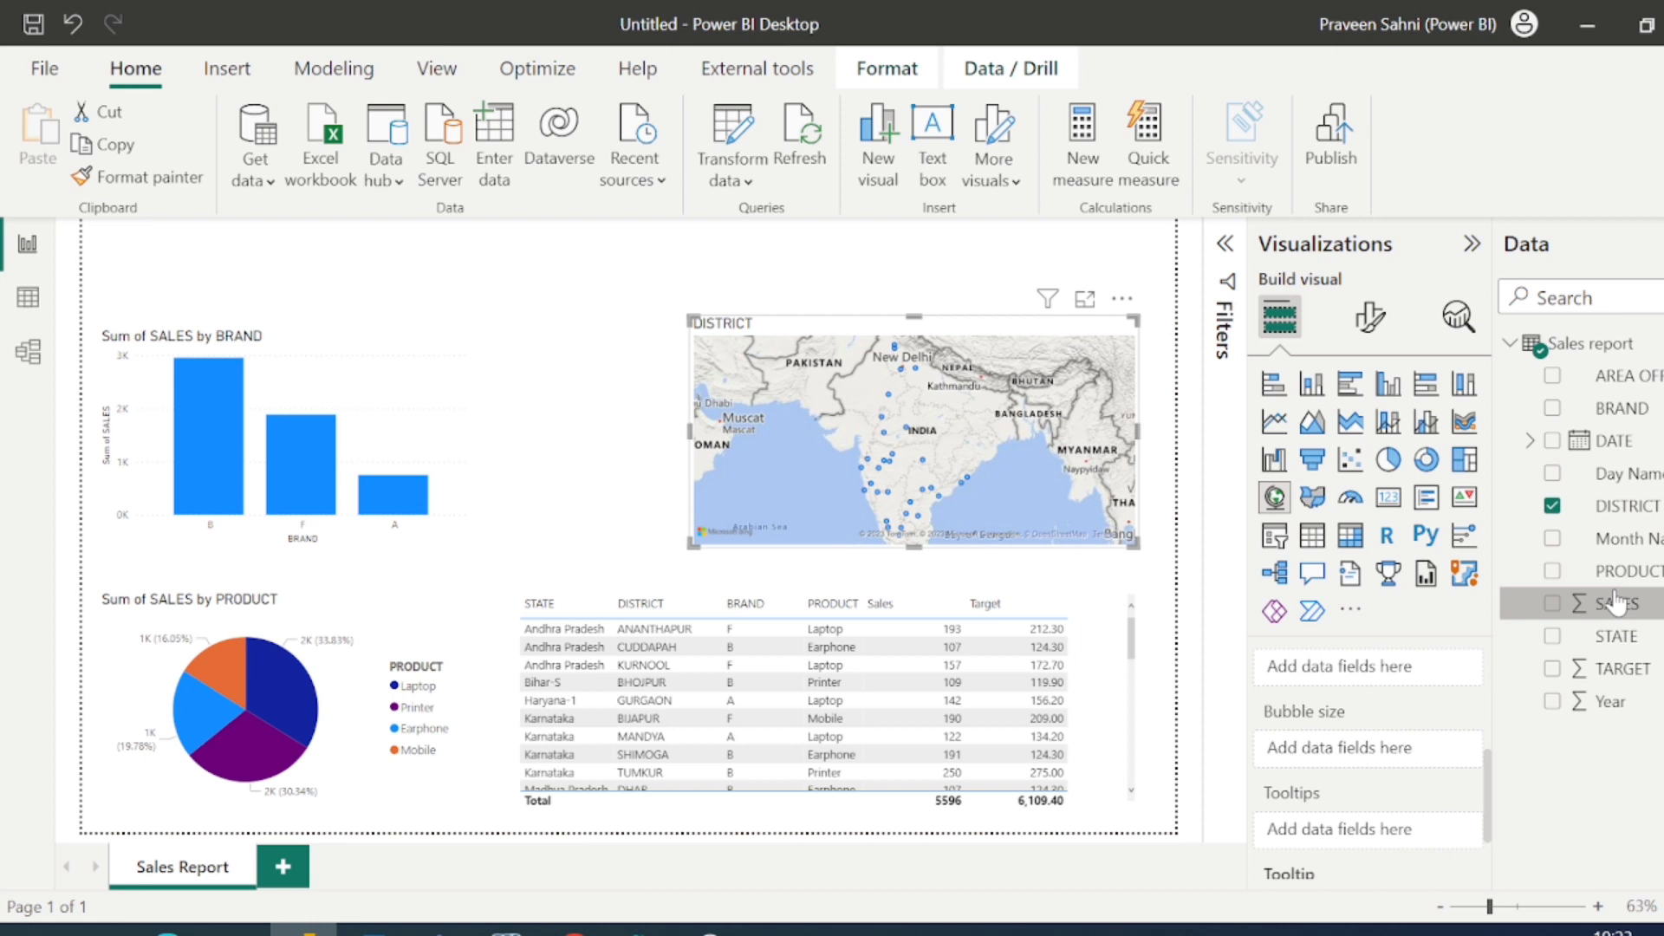
{"action": "left_click_drag", "start_coordinate": [1617, 603], "coordinate": [1339, 749]}
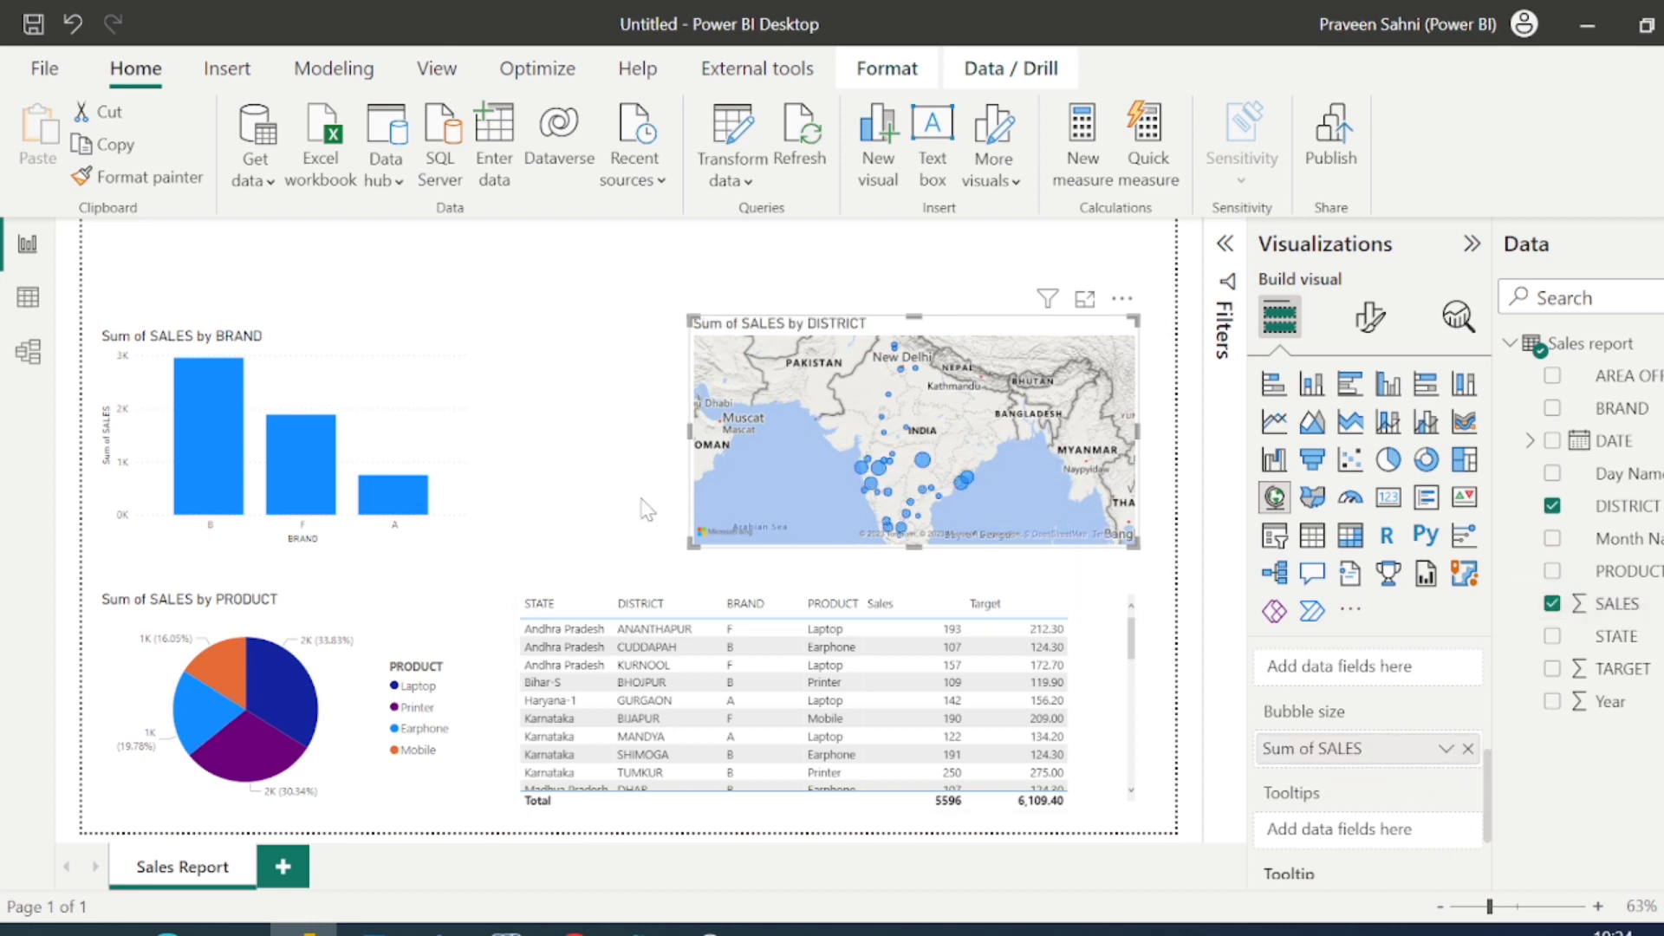
{"action": "mouse_move", "coordinate": [925, 465]}
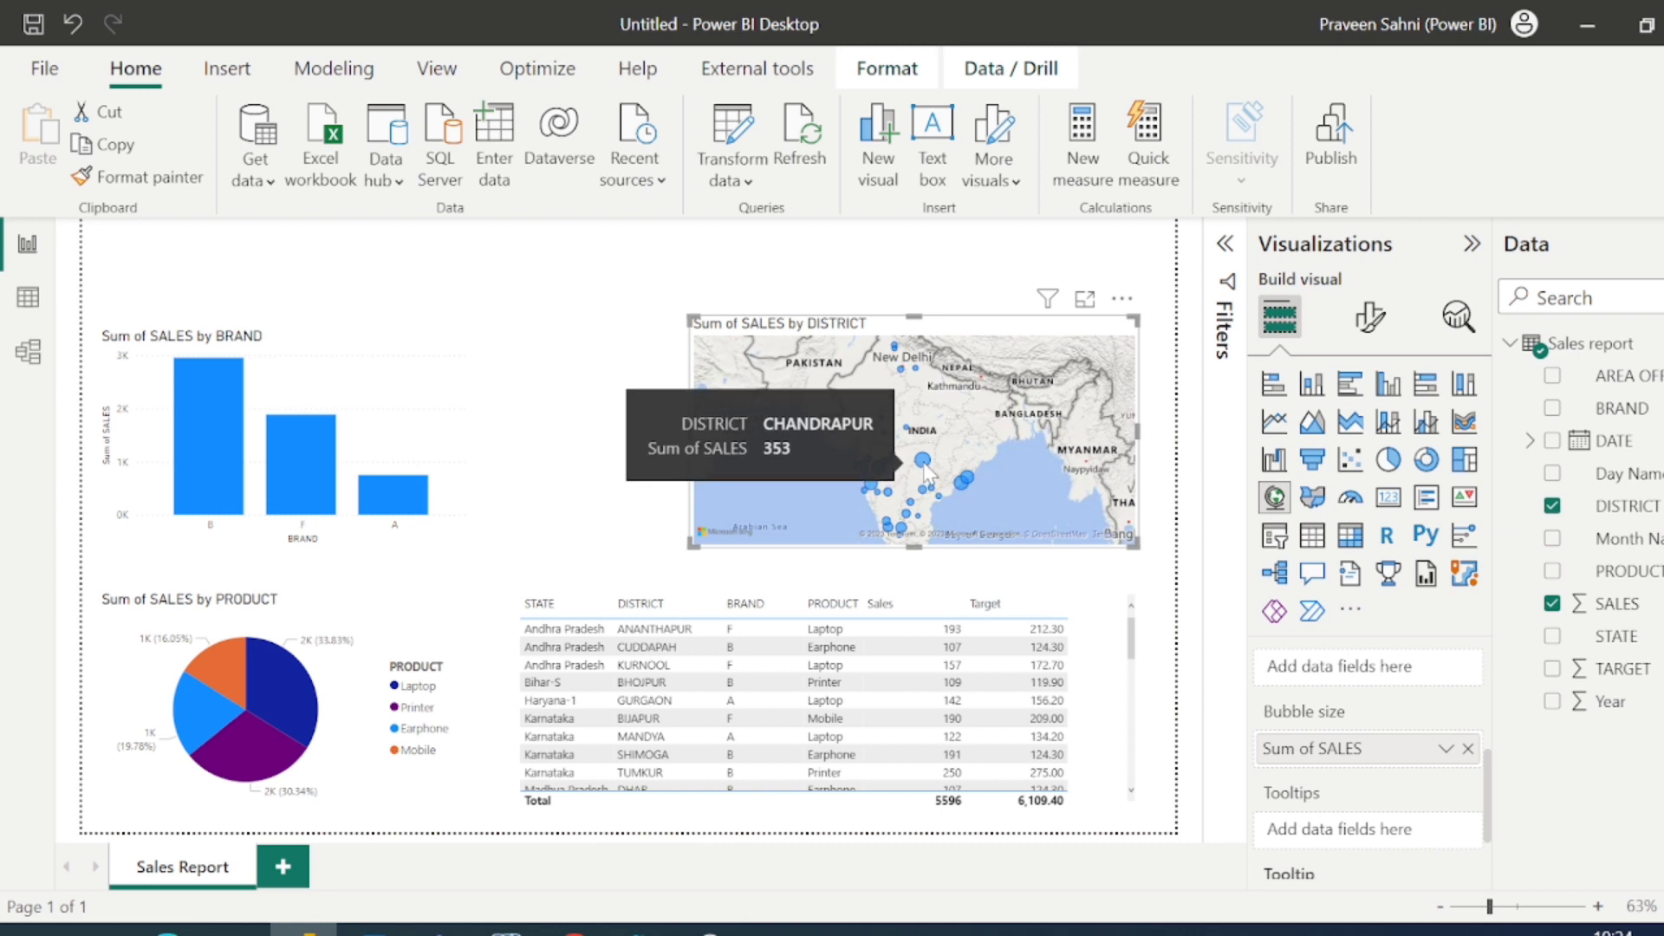
{"action": "mouse_move", "coordinate": [932, 503]}
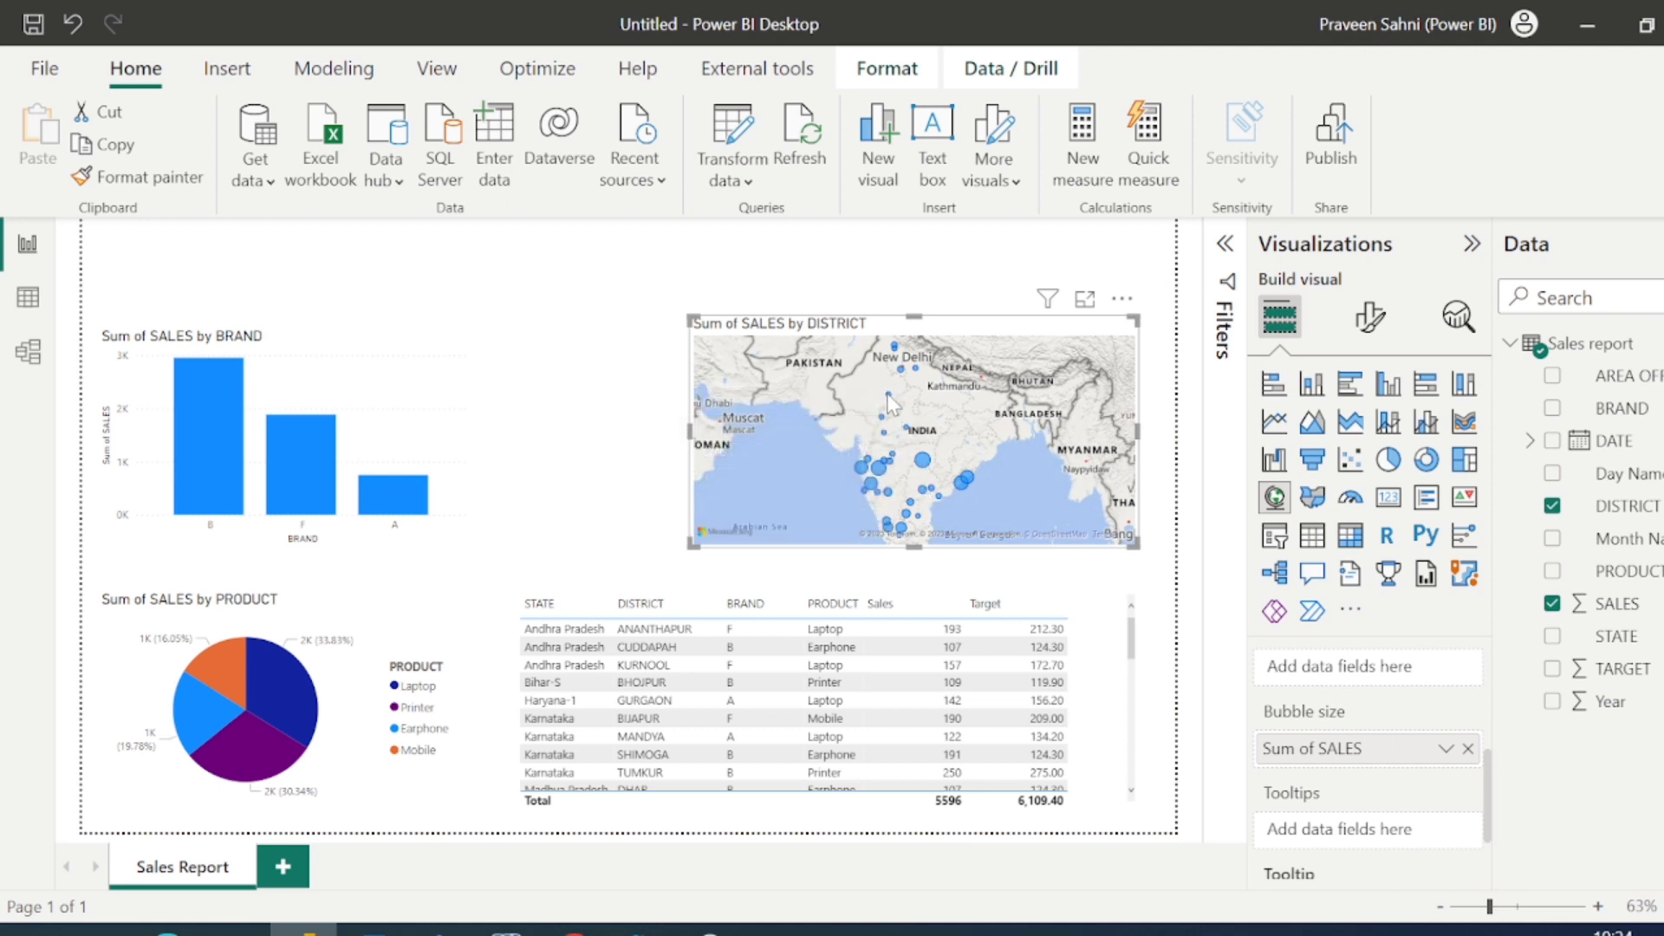
{"action": "left_click_drag", "start_coordinate": [930, 545], "coordinate": [920, 553]}
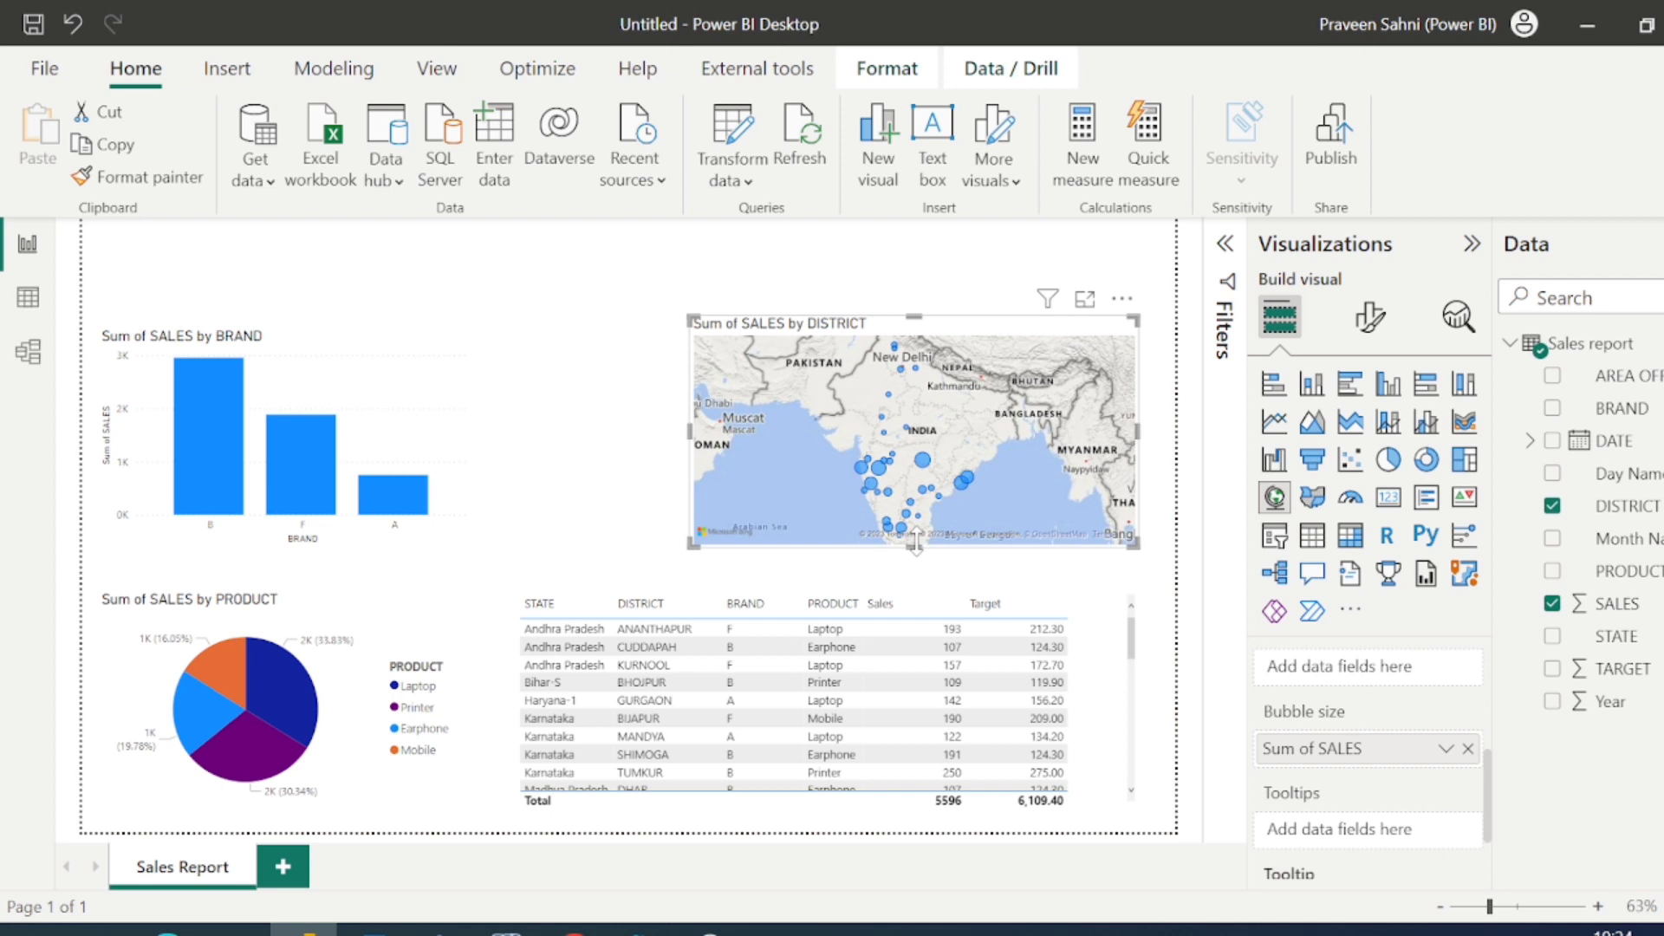
{"action": "key", "text": "ctrl+z"}
Insert a slicer, place it at the top edge of the report page above the charts, and shrink it to a short box
{"action": "left_click", "coordinate": [648, 398]}
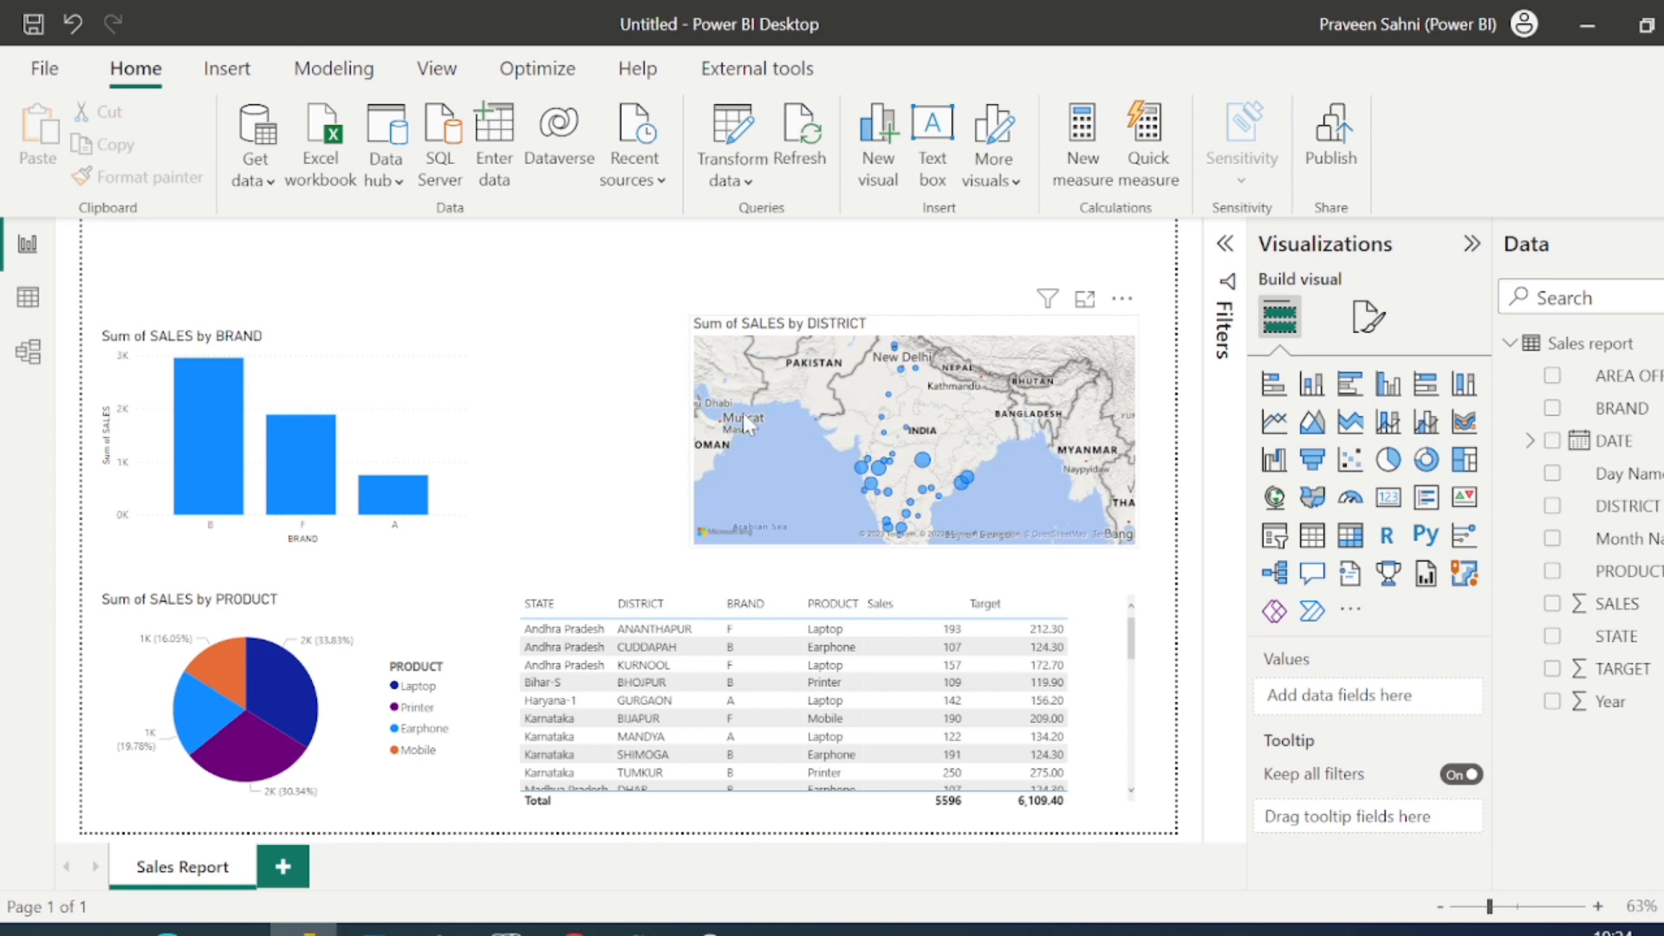
{"action": "left_click", "coordinate": [1274, 535]}
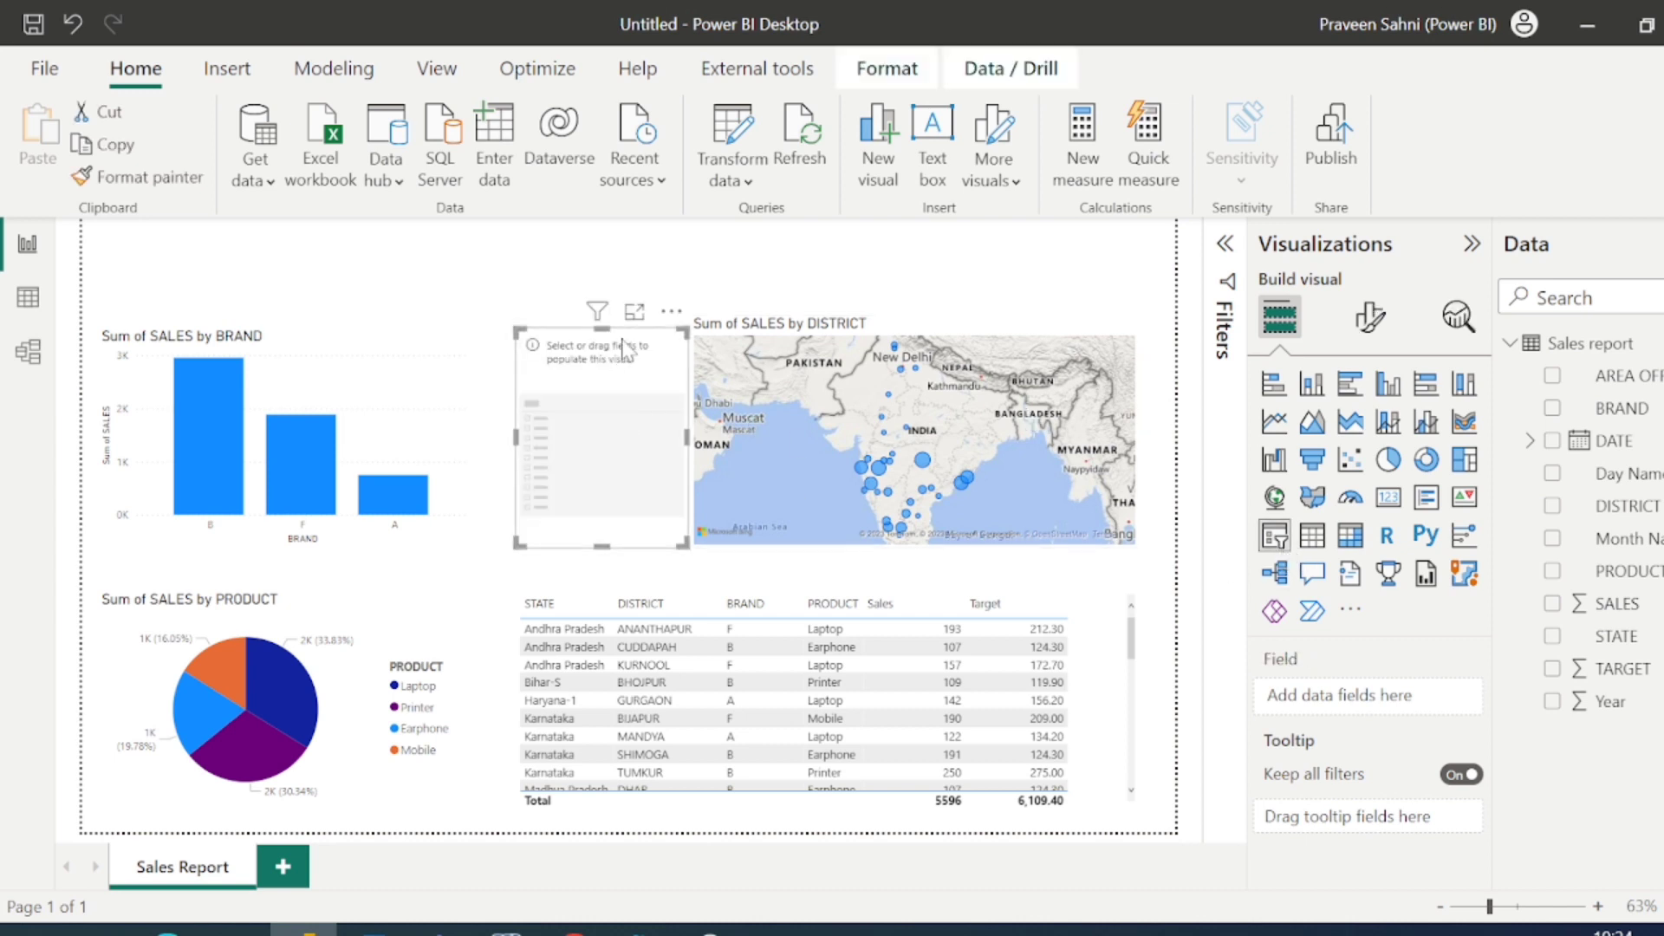
{"action": "left_click_drag", "start_coordinate": [676, 333], "coordinate": [648, 221]}
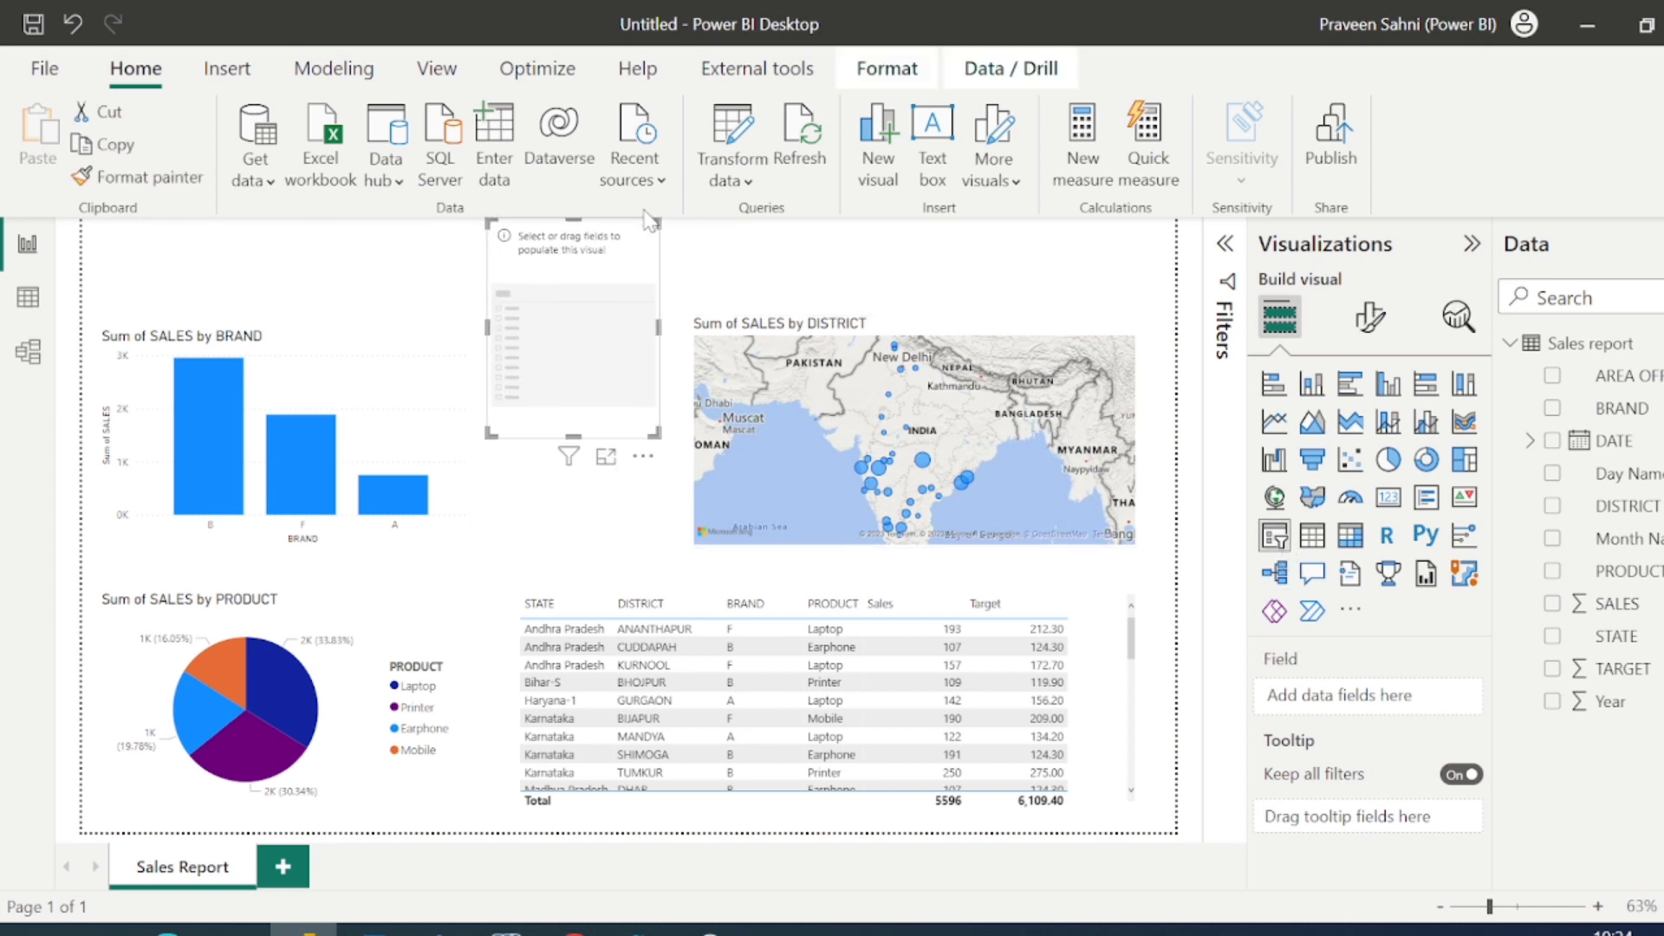
{"action": "left_click_drag", "start_coordinate": [656, 434], "coordinate": [663, 284]}
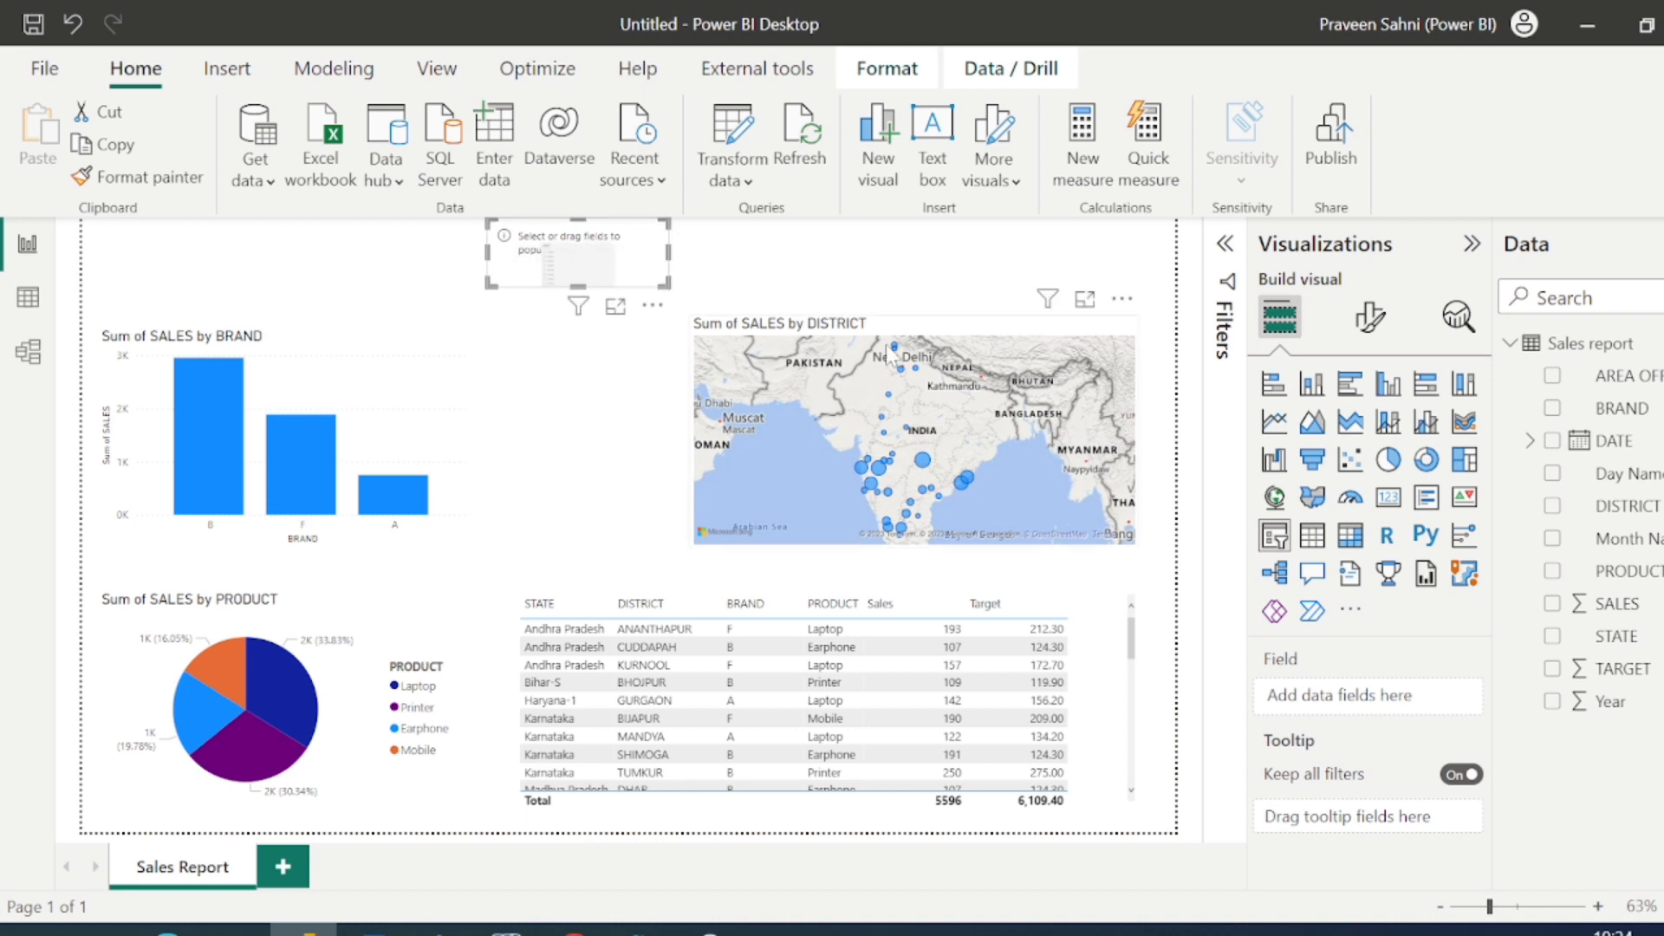
Fill the slicer with the Year and Month levels of the DATE hierarchy
{"action": "left_click", "coordinate": [1530, 442]}
{"action": "left_click", "coordinate": [1551, 473]}
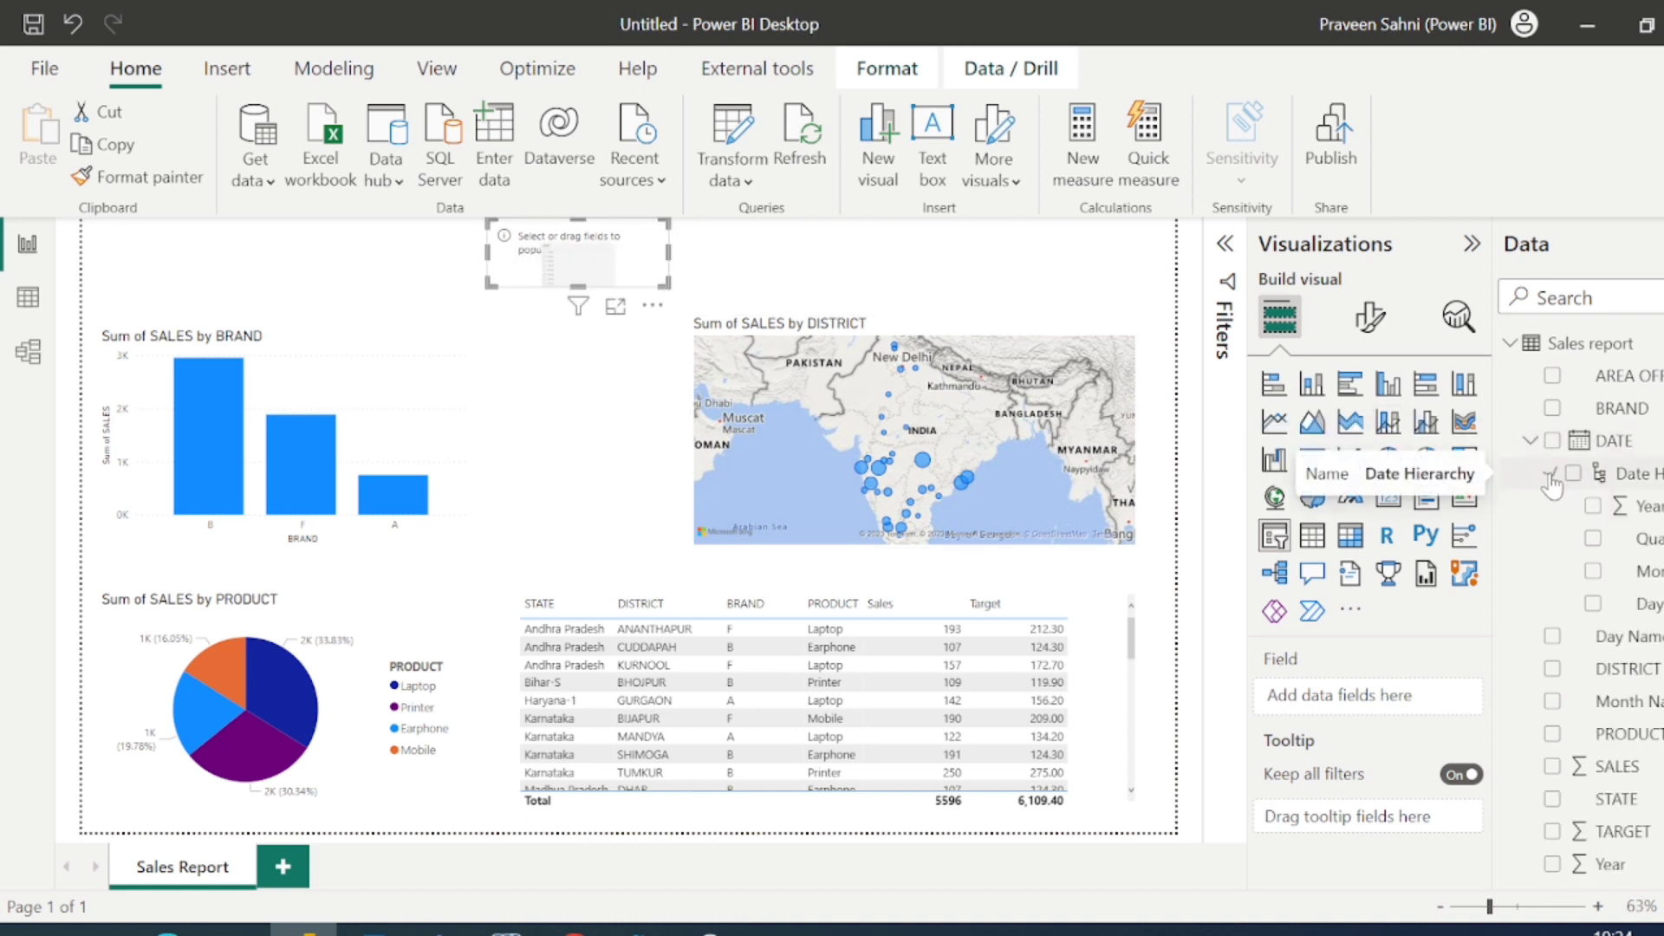
{"action": "left_click", "coordinate": [1594, 506]}
{"action": "left_click", "coordinate": [1593, 570]}
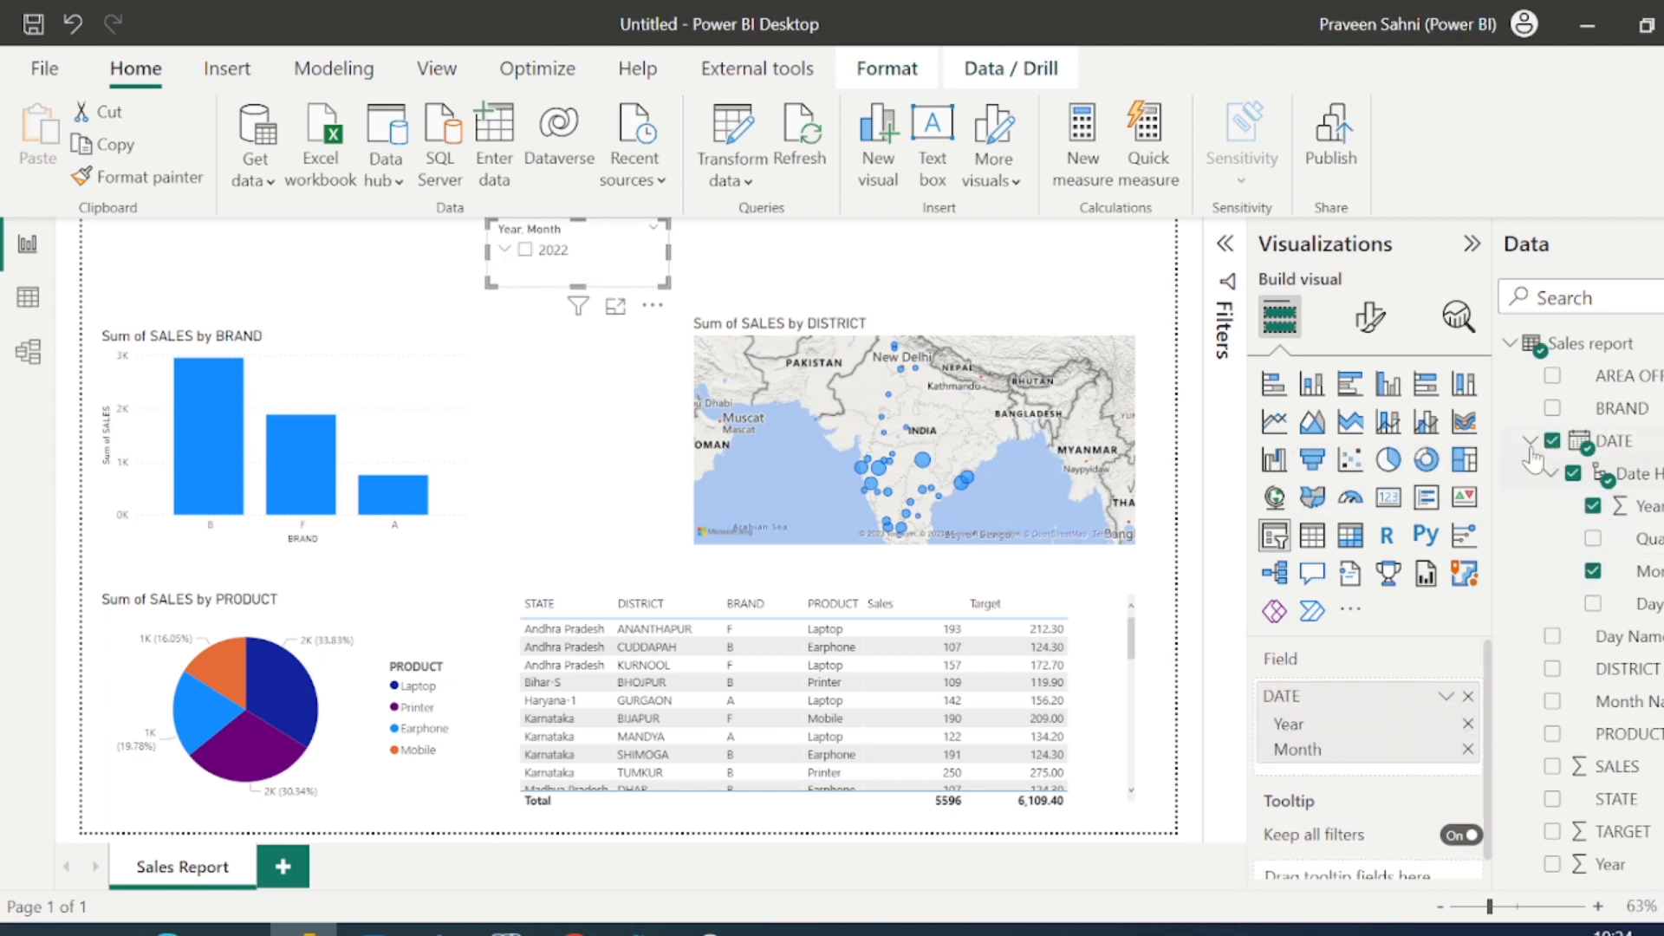
{"action": "left_click", "coordinate": [1530, 441]}
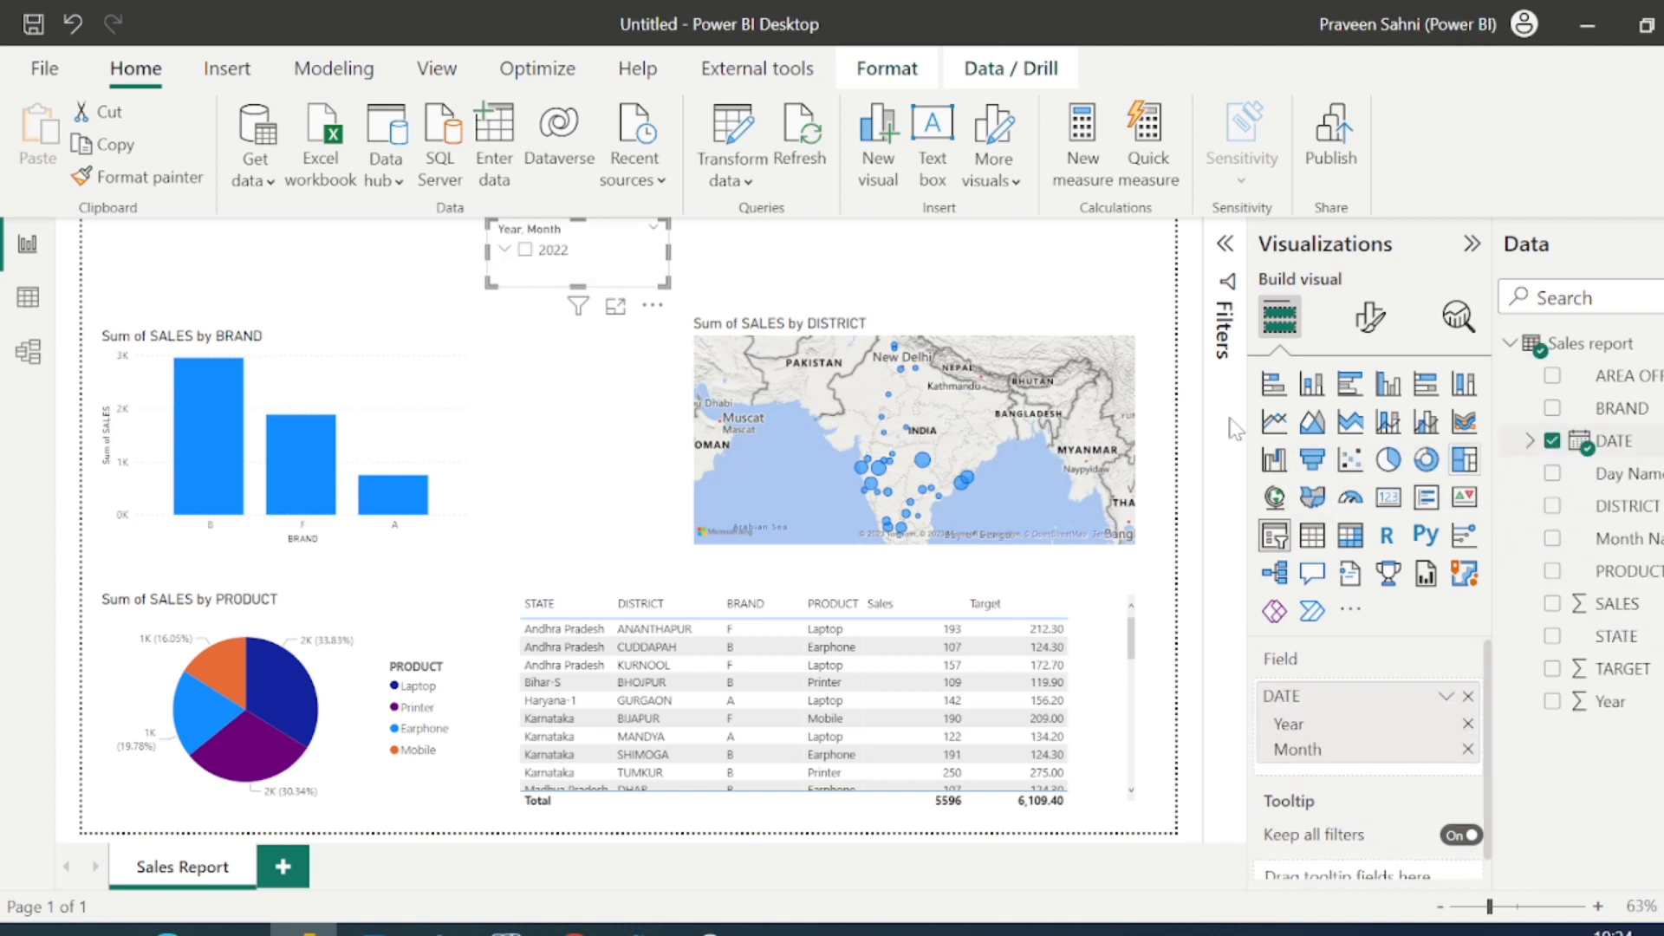
Change the Year, Month slicer's style to Dropdown
{"action": "left_click", "coordinate": [1368, 319]}
{"action": "left_click", "coordinate": [1305, 504]}
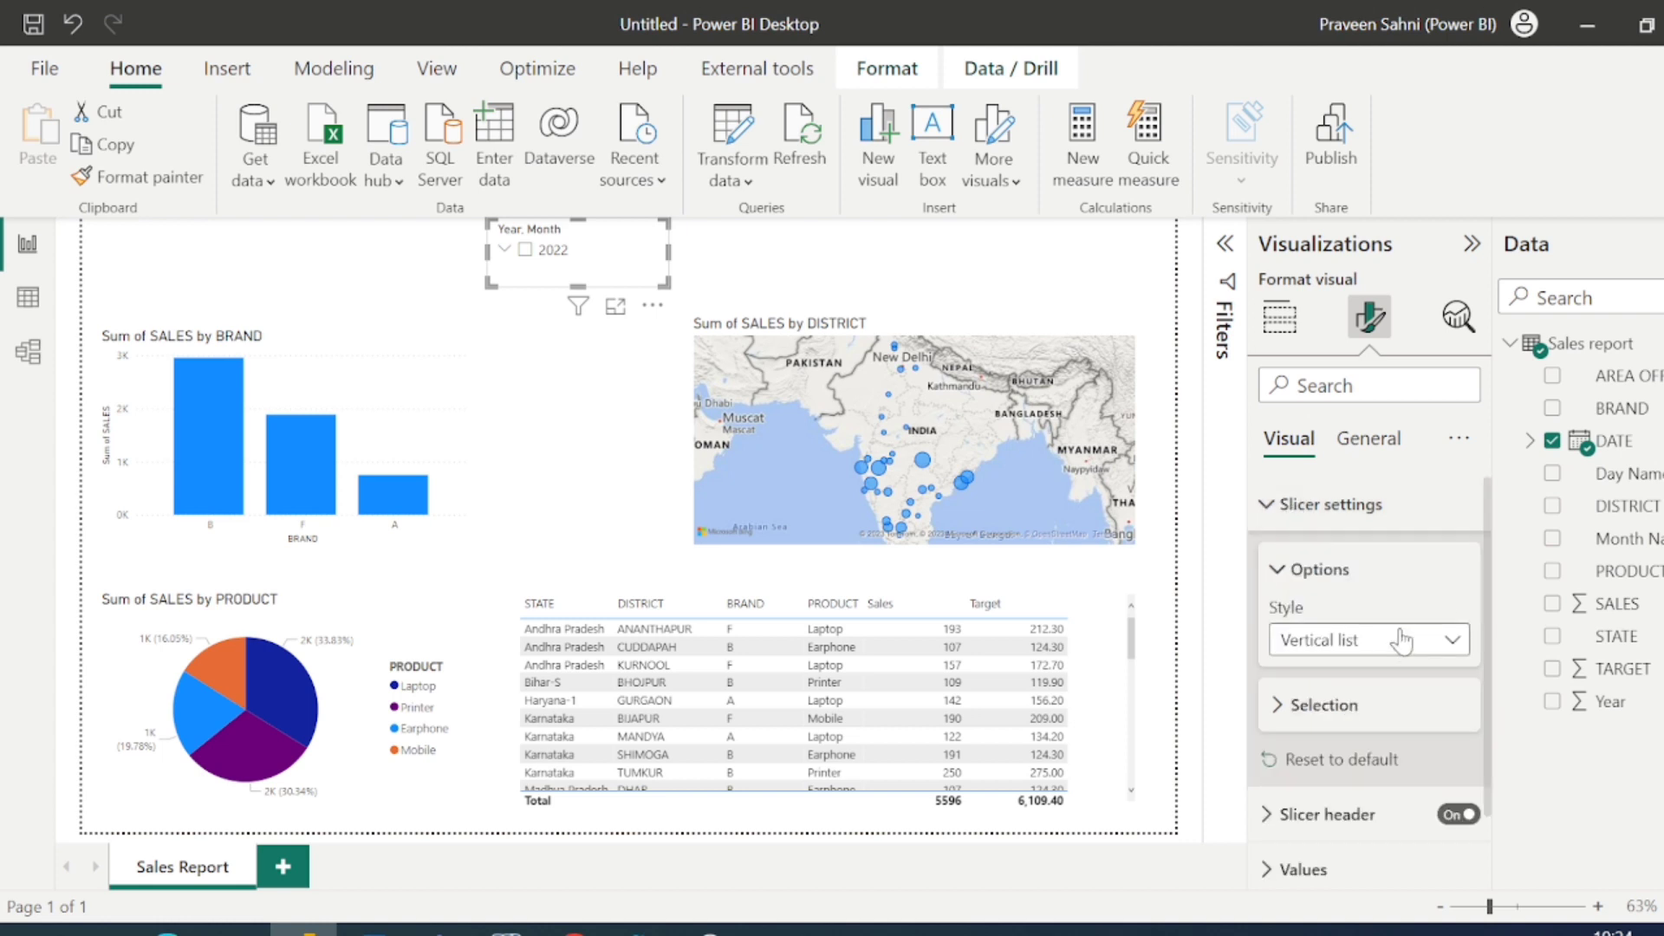
{"action": "left_click", "coordinate": [1403, 640]}
{"action": "left_click", "coordinate": [1370, 701]}
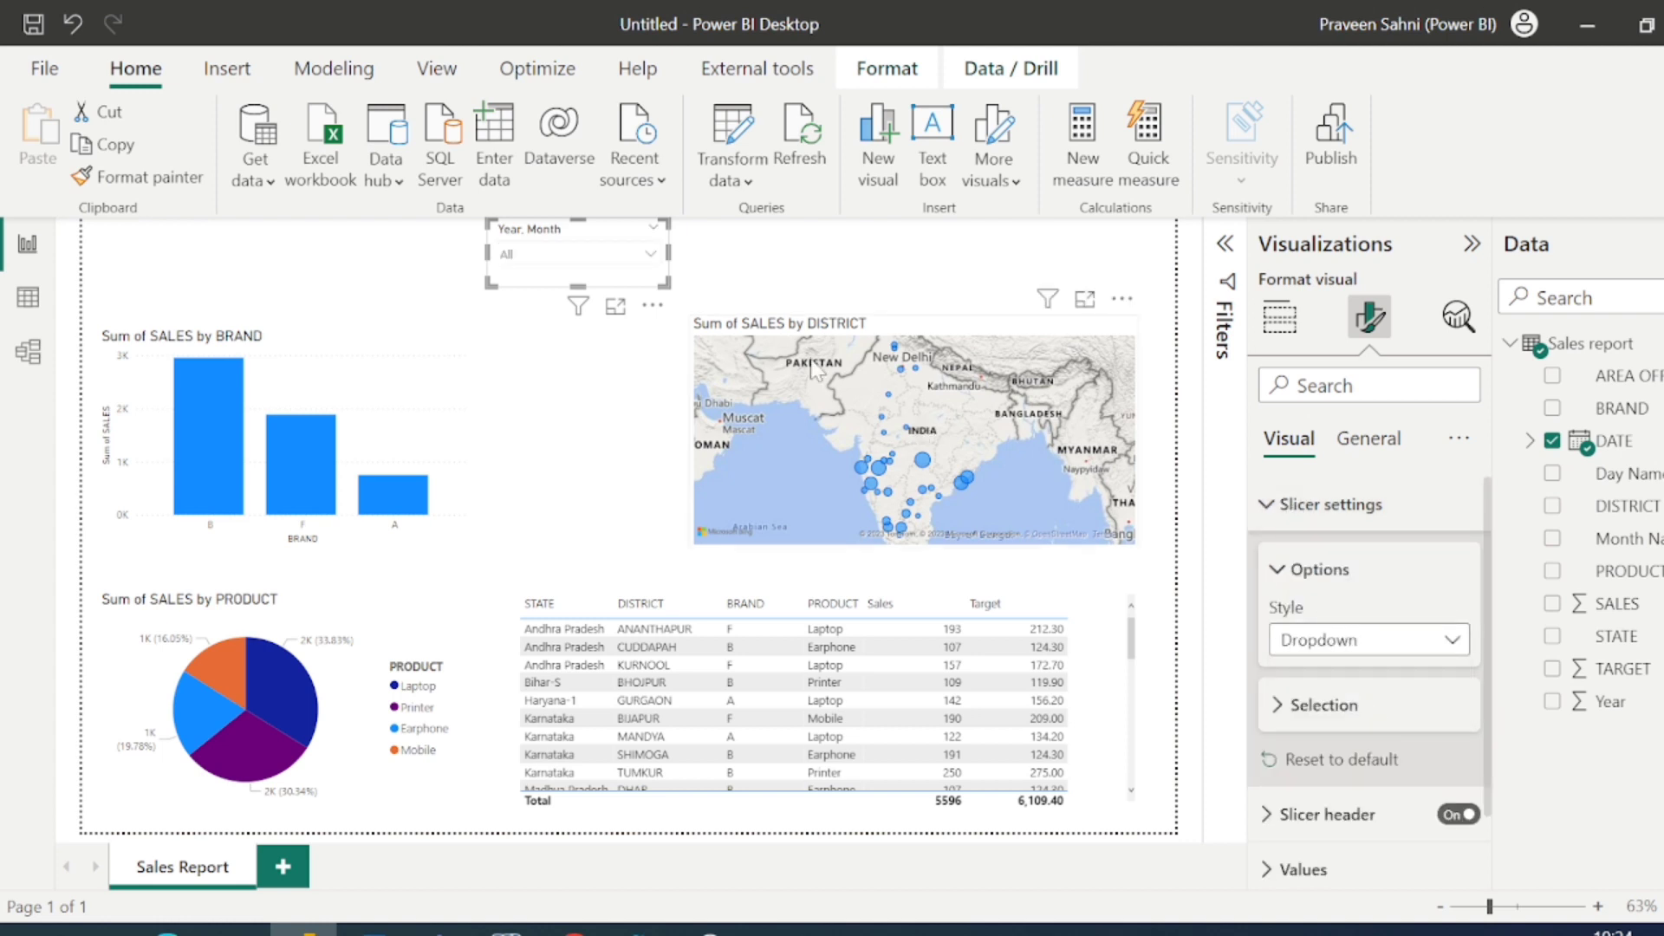
Test the Year, Month slicer by filtering the report to single 2022 months, including March, April and May
{"action": "left_click", "coordinate": [655, 257]}
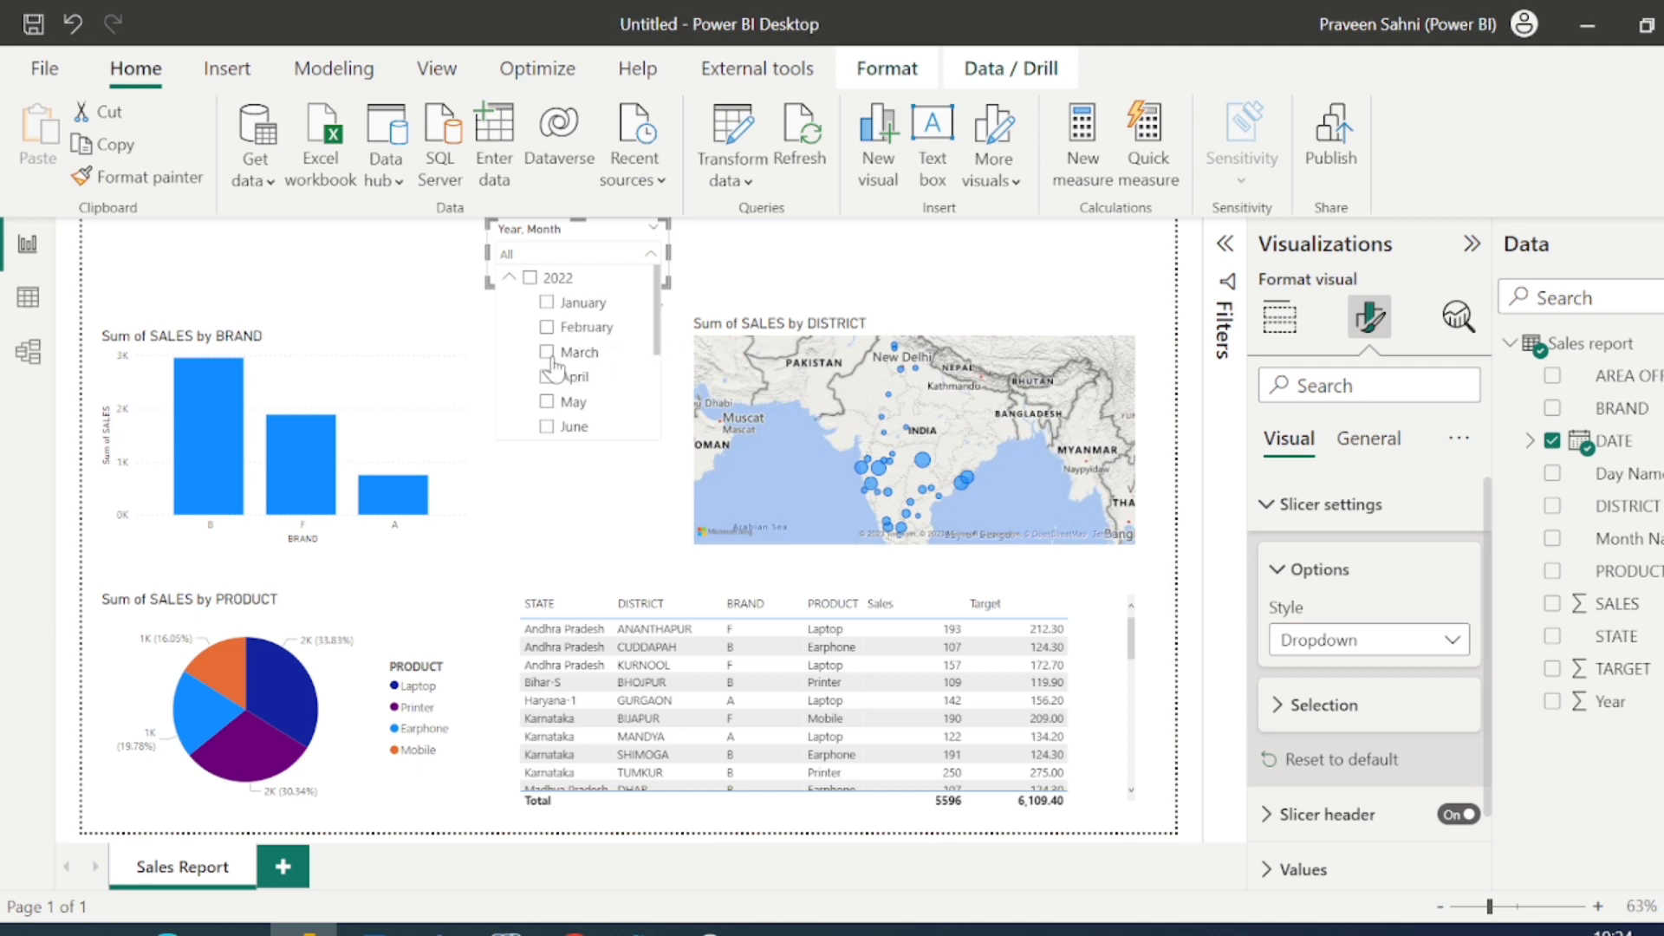
{"action": "left_click", "coordinate": [552, 359]}
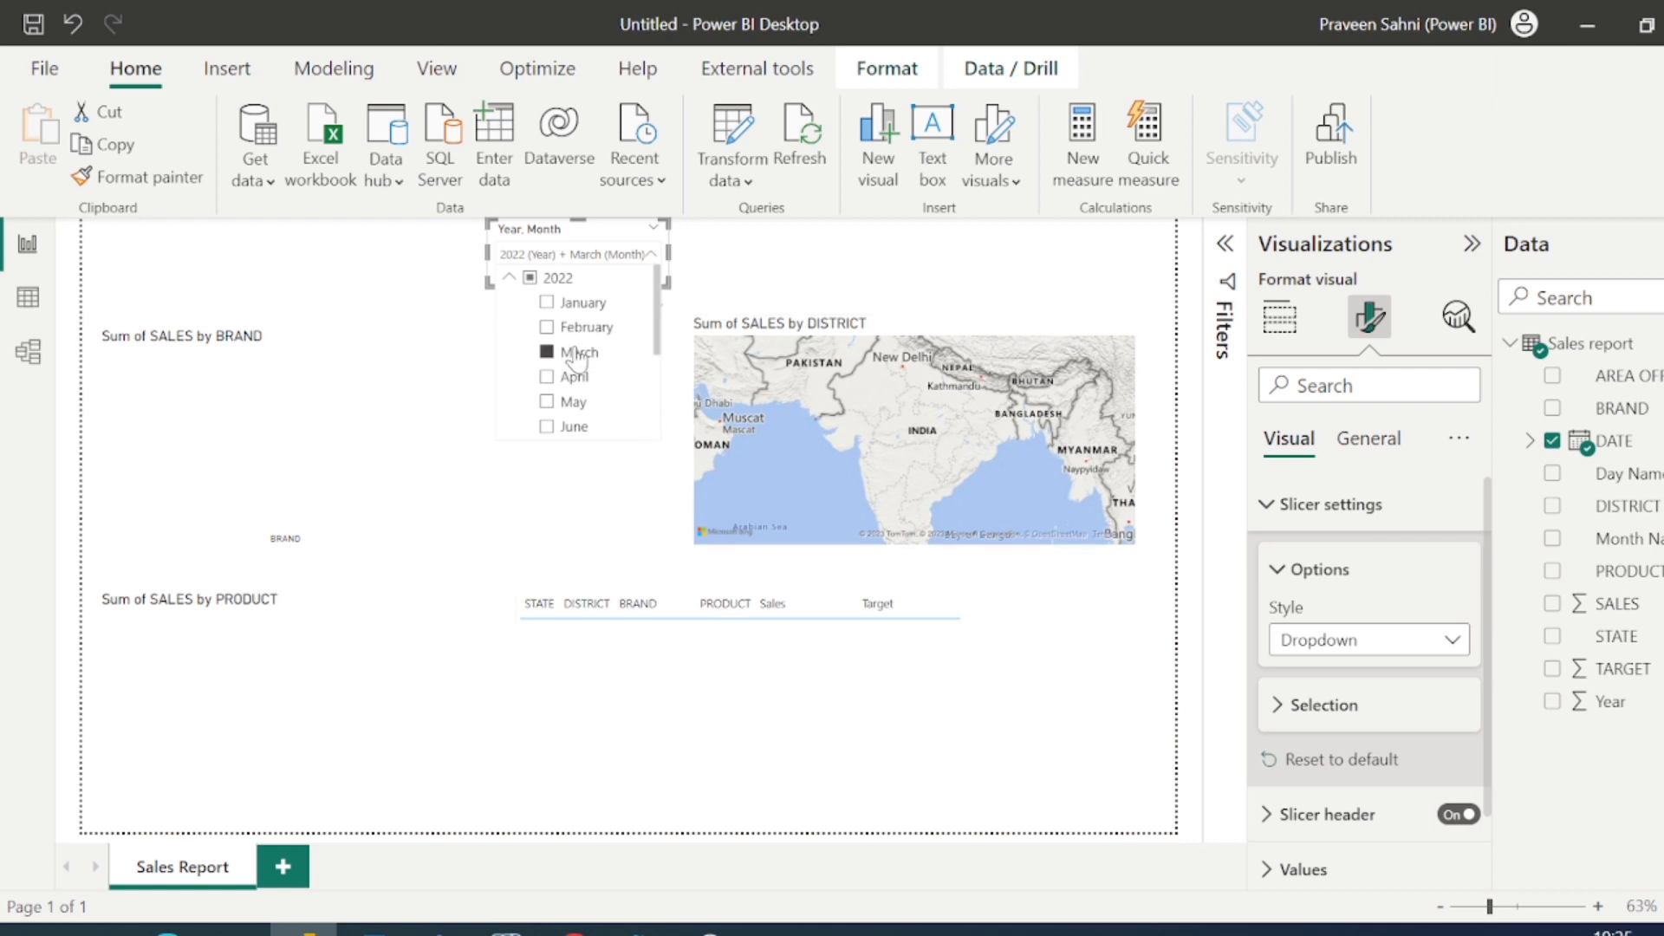
{"action": "left_click", "coordinate": [566, 314]}
{"action": "left_click", "coordinate": [569, 328]}
{"action": "left_click", "coordinate": [572, 379]}
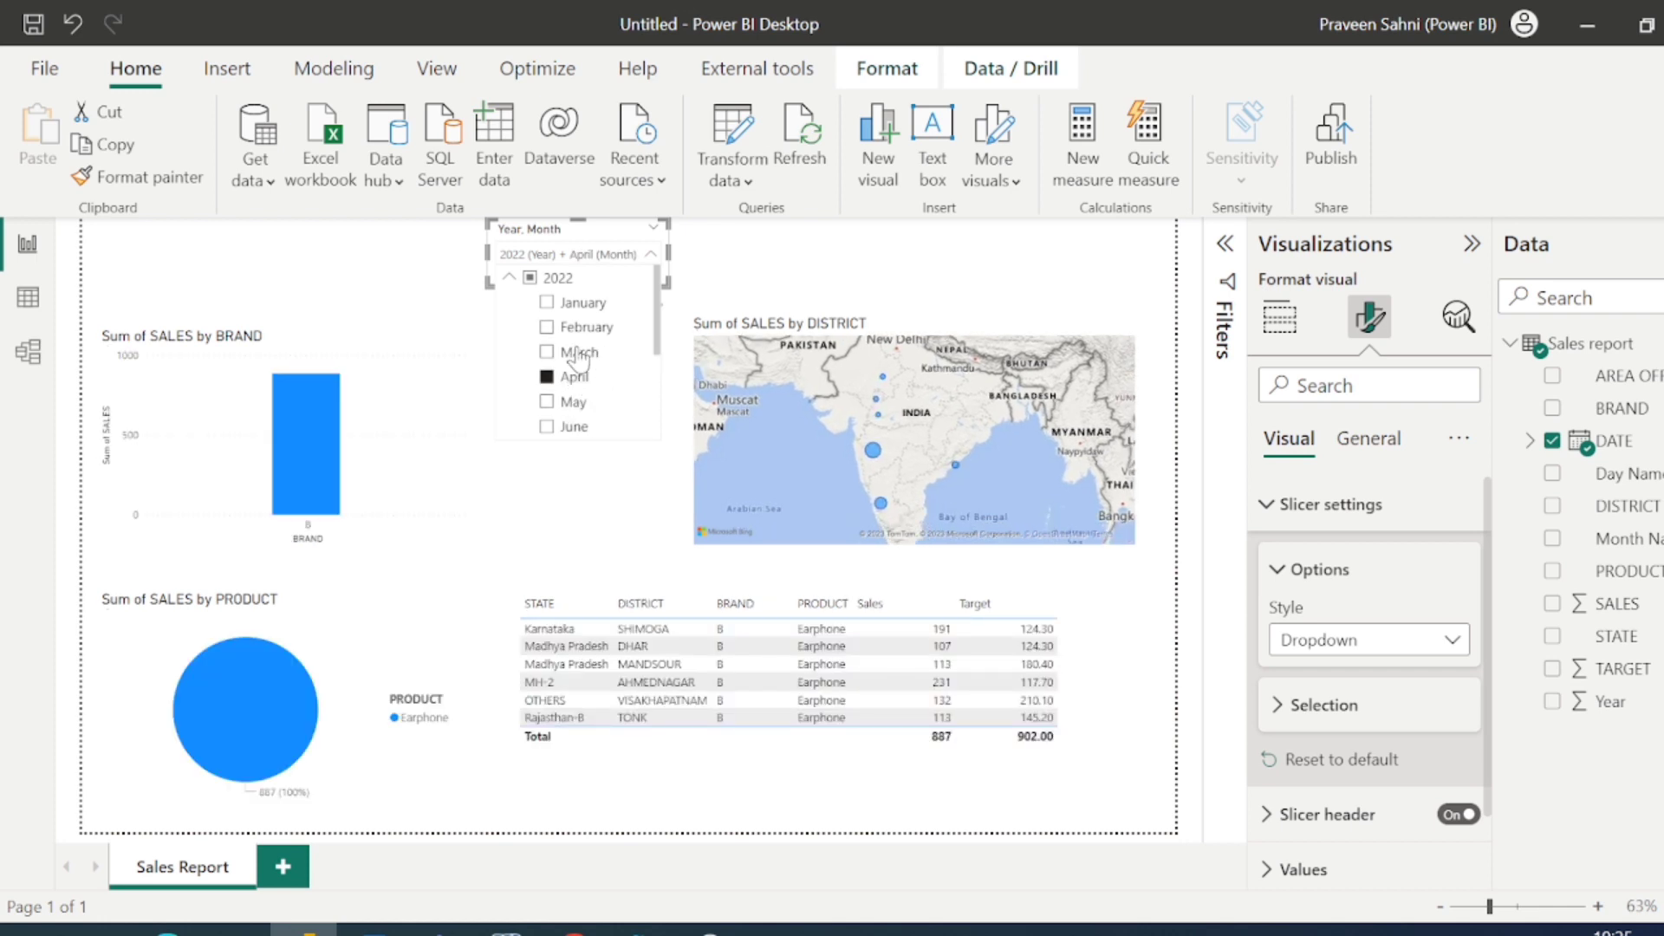
{"action": "left_click", "coordinate": [573, 408]}
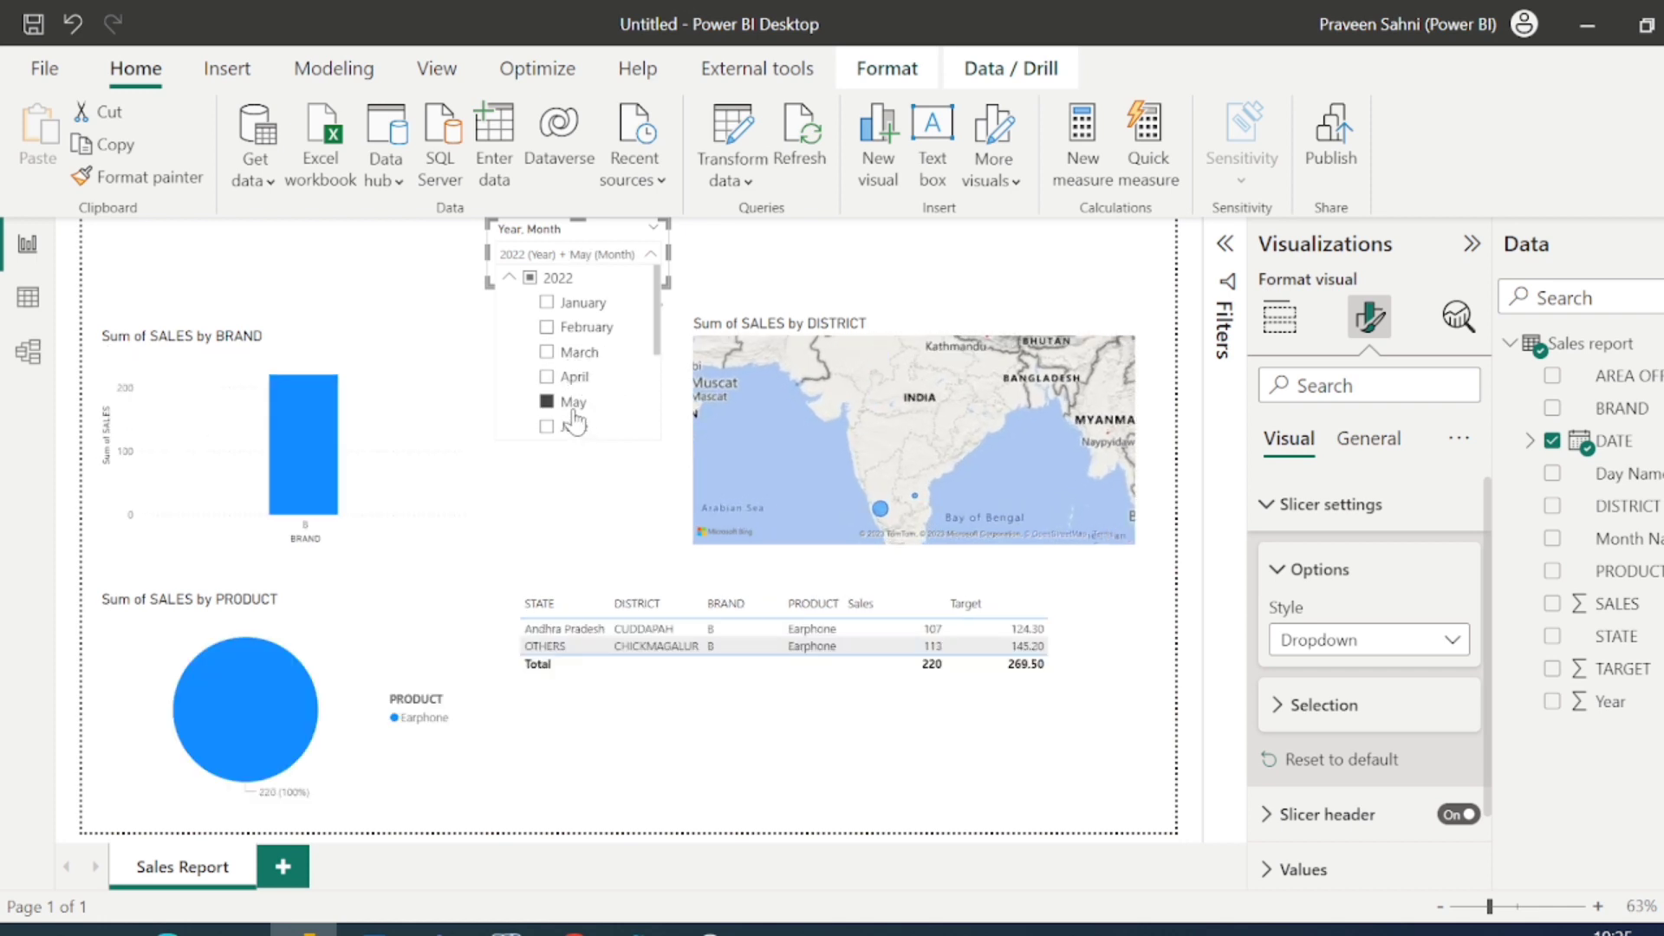
Filter the report by July and September 2022 in the slicer, and clear the month selection
{"action": "scroll", "coordinate": [573, 410], "scroll_direction": "down", "scroll_amount": 1}
{"action": "left_click", "coordinate": [572, 405]}
{"action": "scroll", "coordinate": [572, 407], "scroll_direction": "down", "scroll_amount": 2}
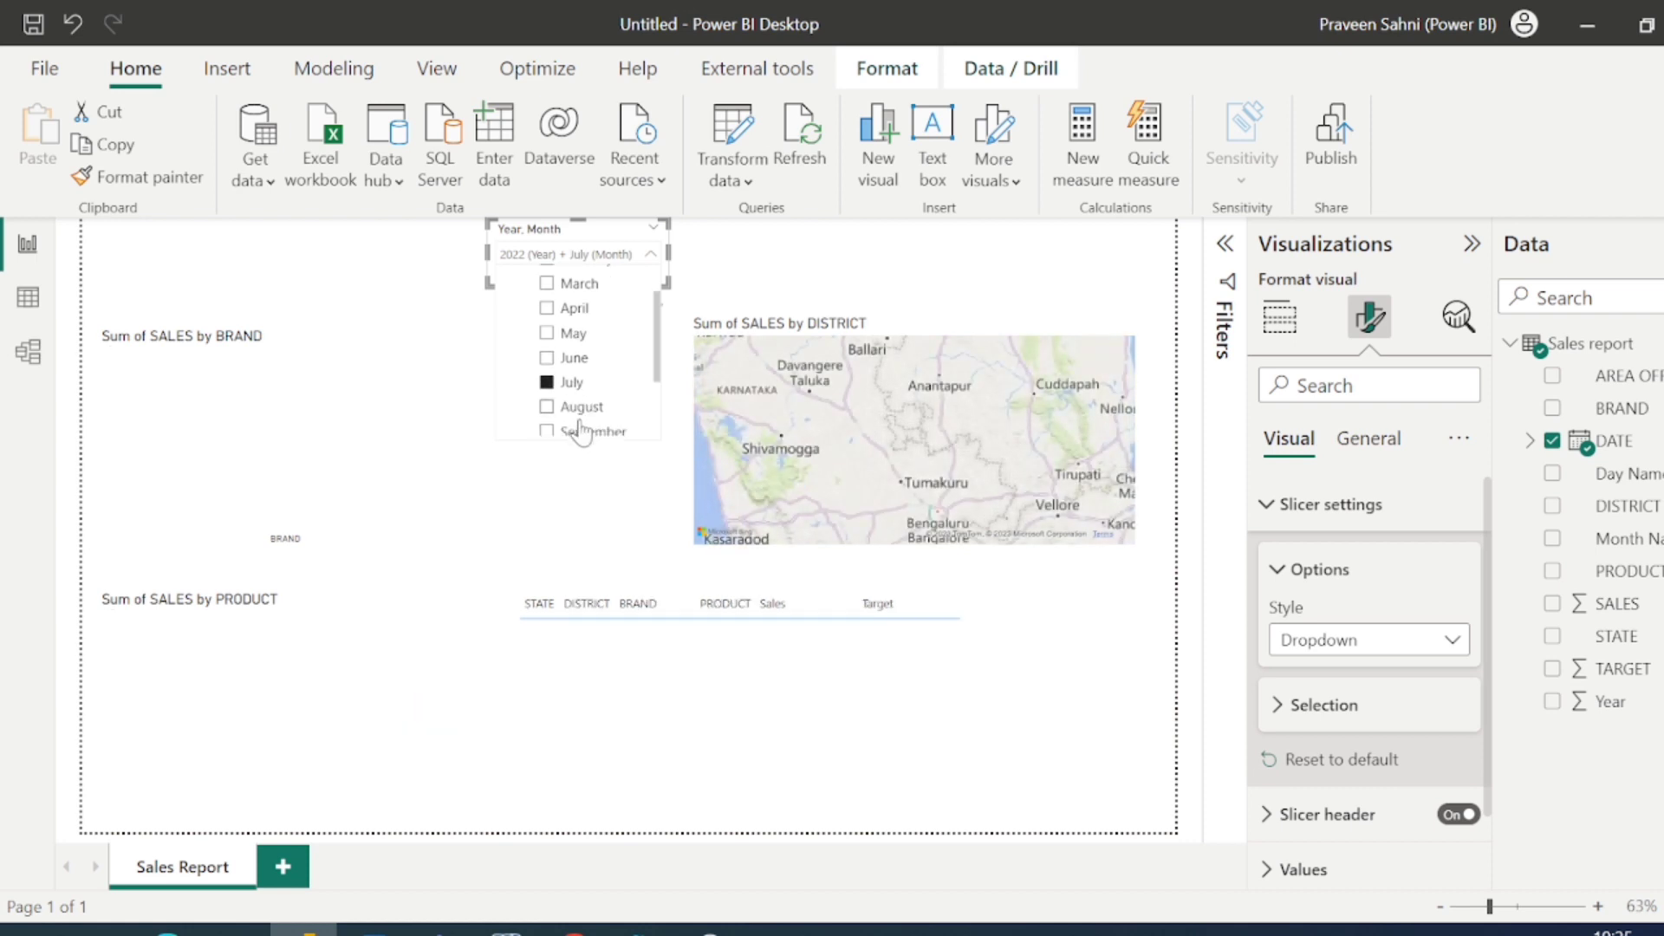
{"action": "left_click", "coordinate": [576, 350]}
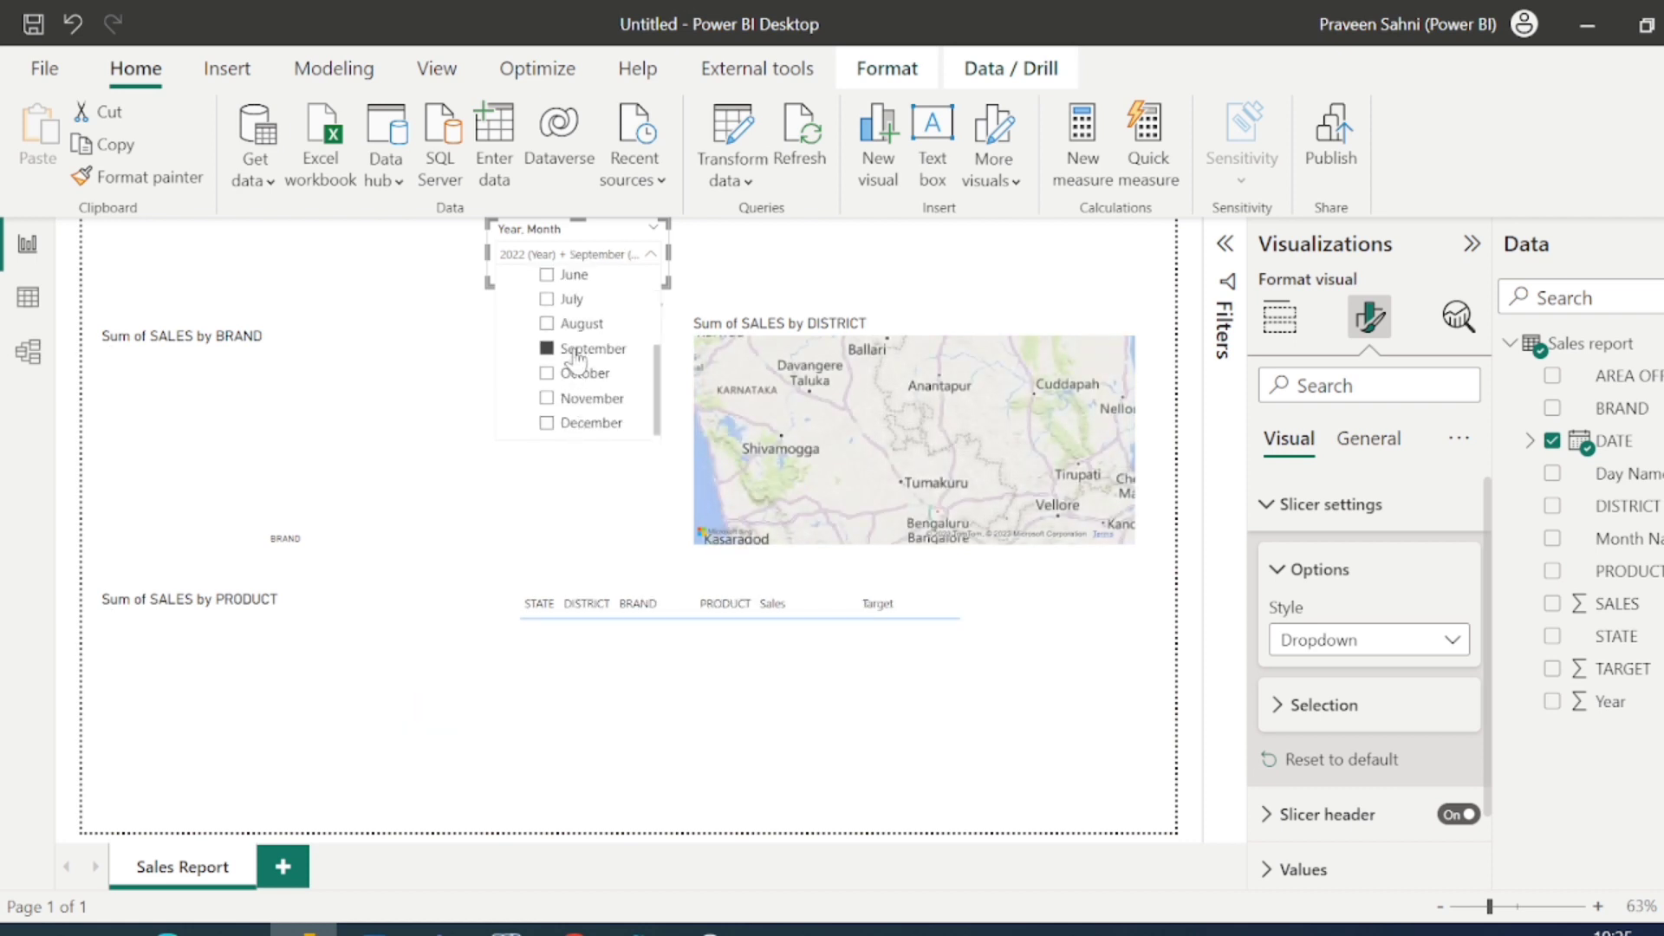
{"action": "scroll", "coordinate": [572, 347], "scroll_direction": "up", "scroll_amount": 3}
{"action": "scroll", "coordinate": [564, 425], "scroll_direction": "down", "scroll_amount": 3}
{"action": "left_click", "coordinate": [576, 349]}
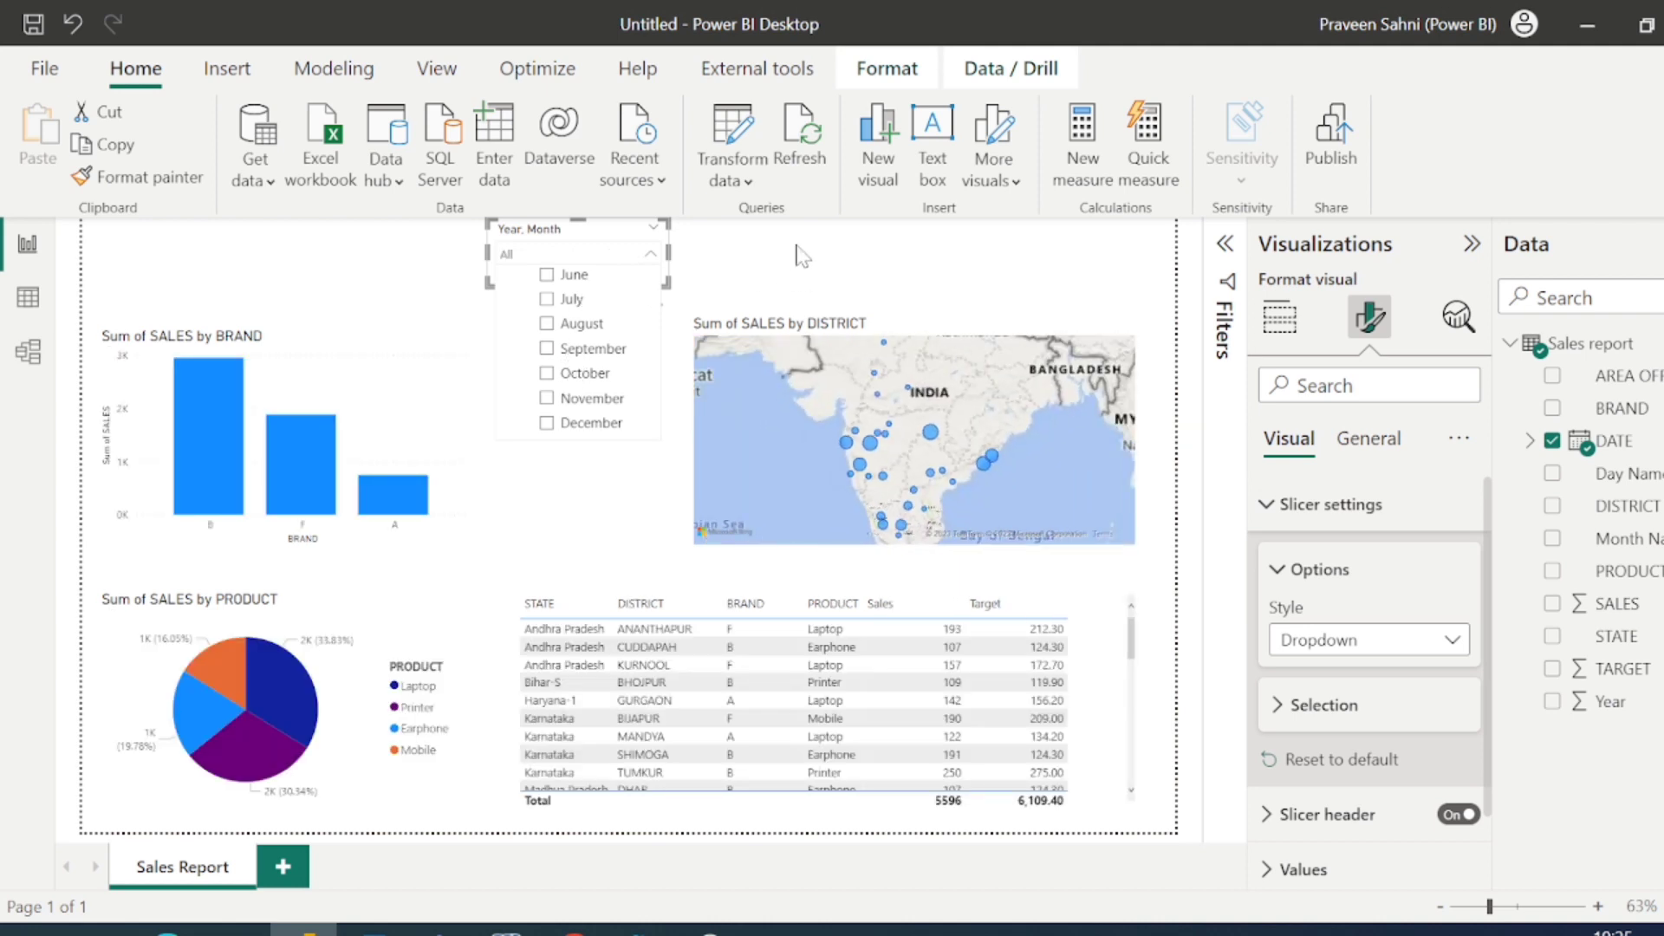
Check which months the Month Name column of the Sales report table contains, and return to the report page
{"action": "left_click", "coordinate": [1157, 438]}
{"action": "left_click", "coordinate": [1529, 442]}
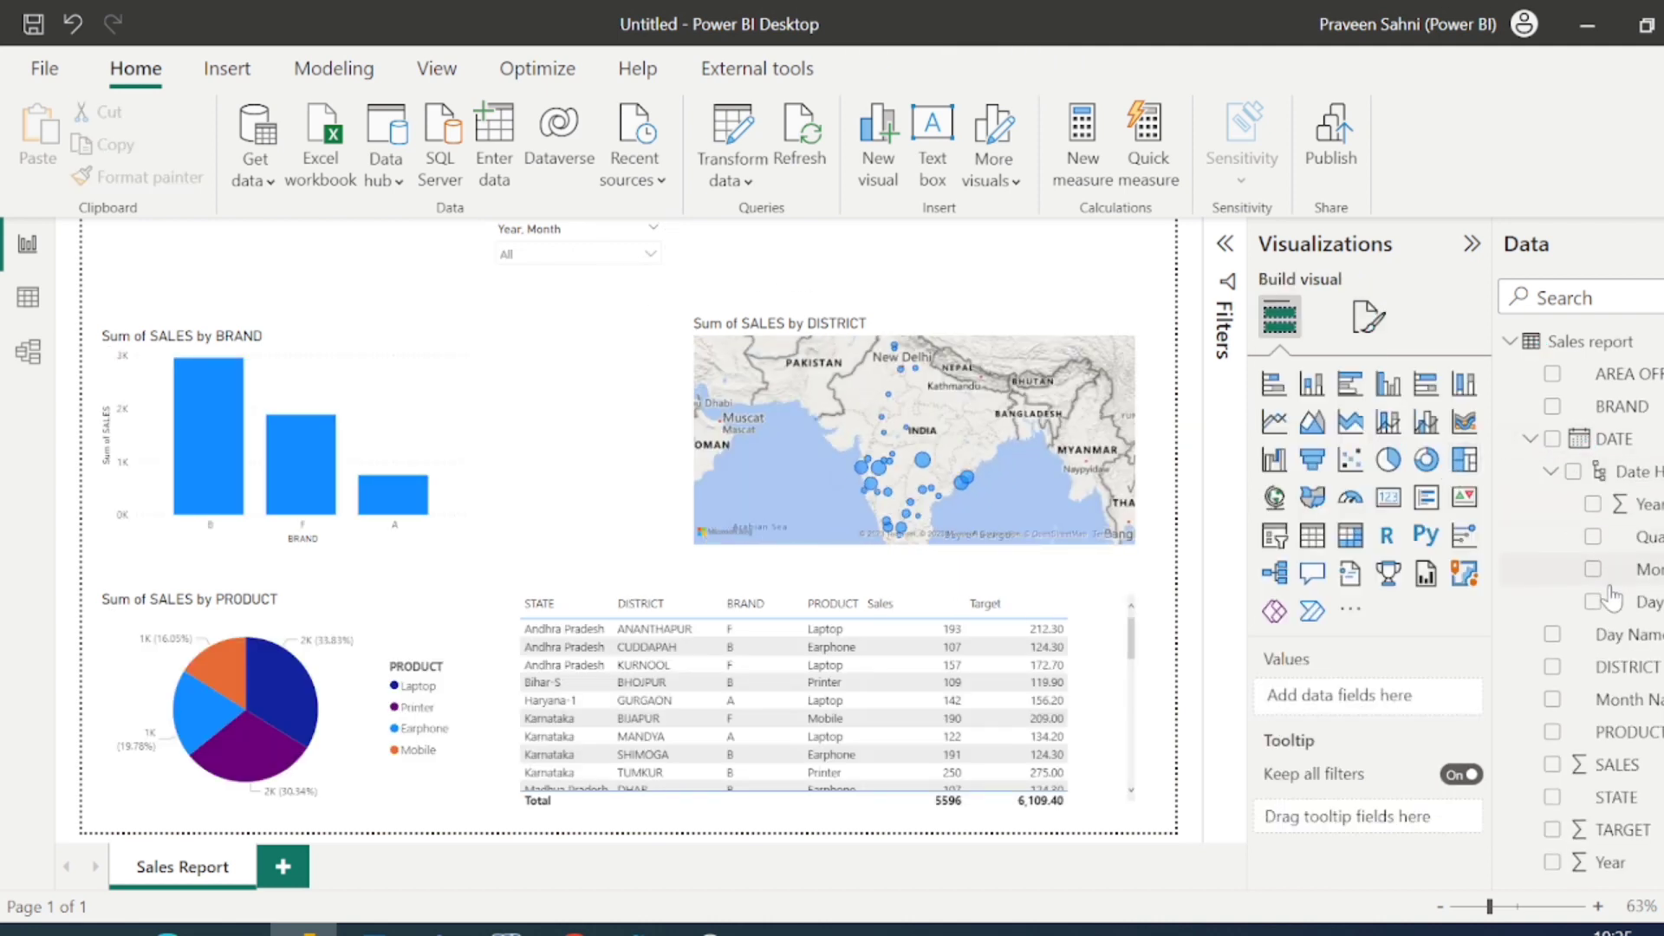
{"action": "left_click", "coordinate": [28, 297]}
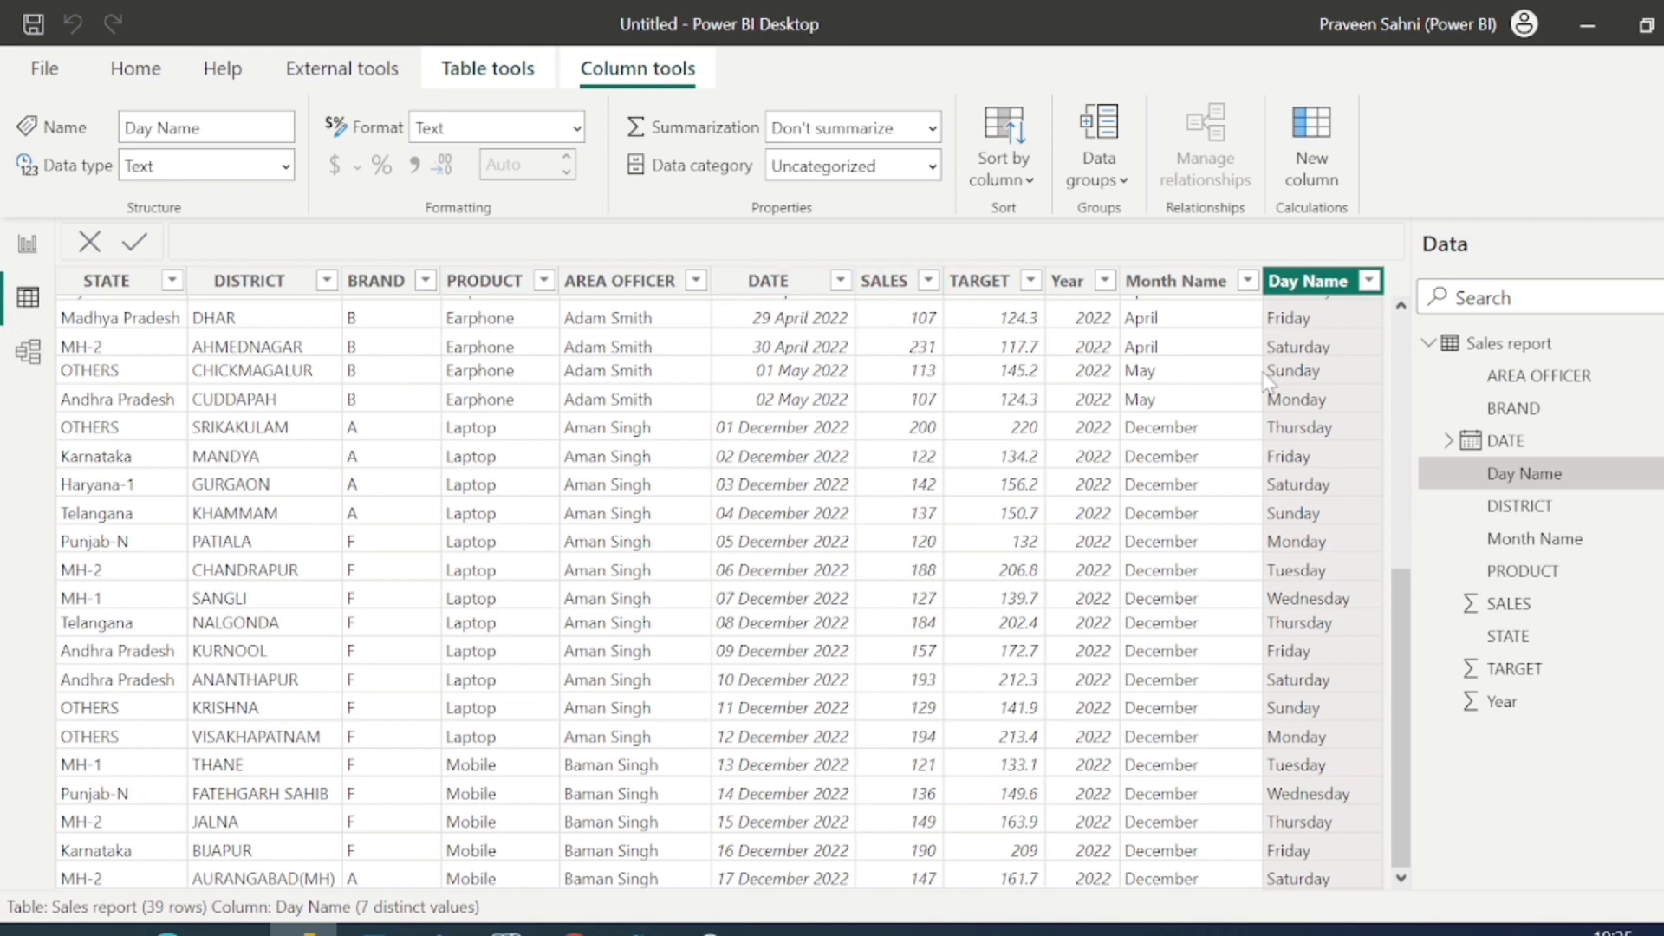
{"action": "left_click", "coordinate": [1252, 303]}
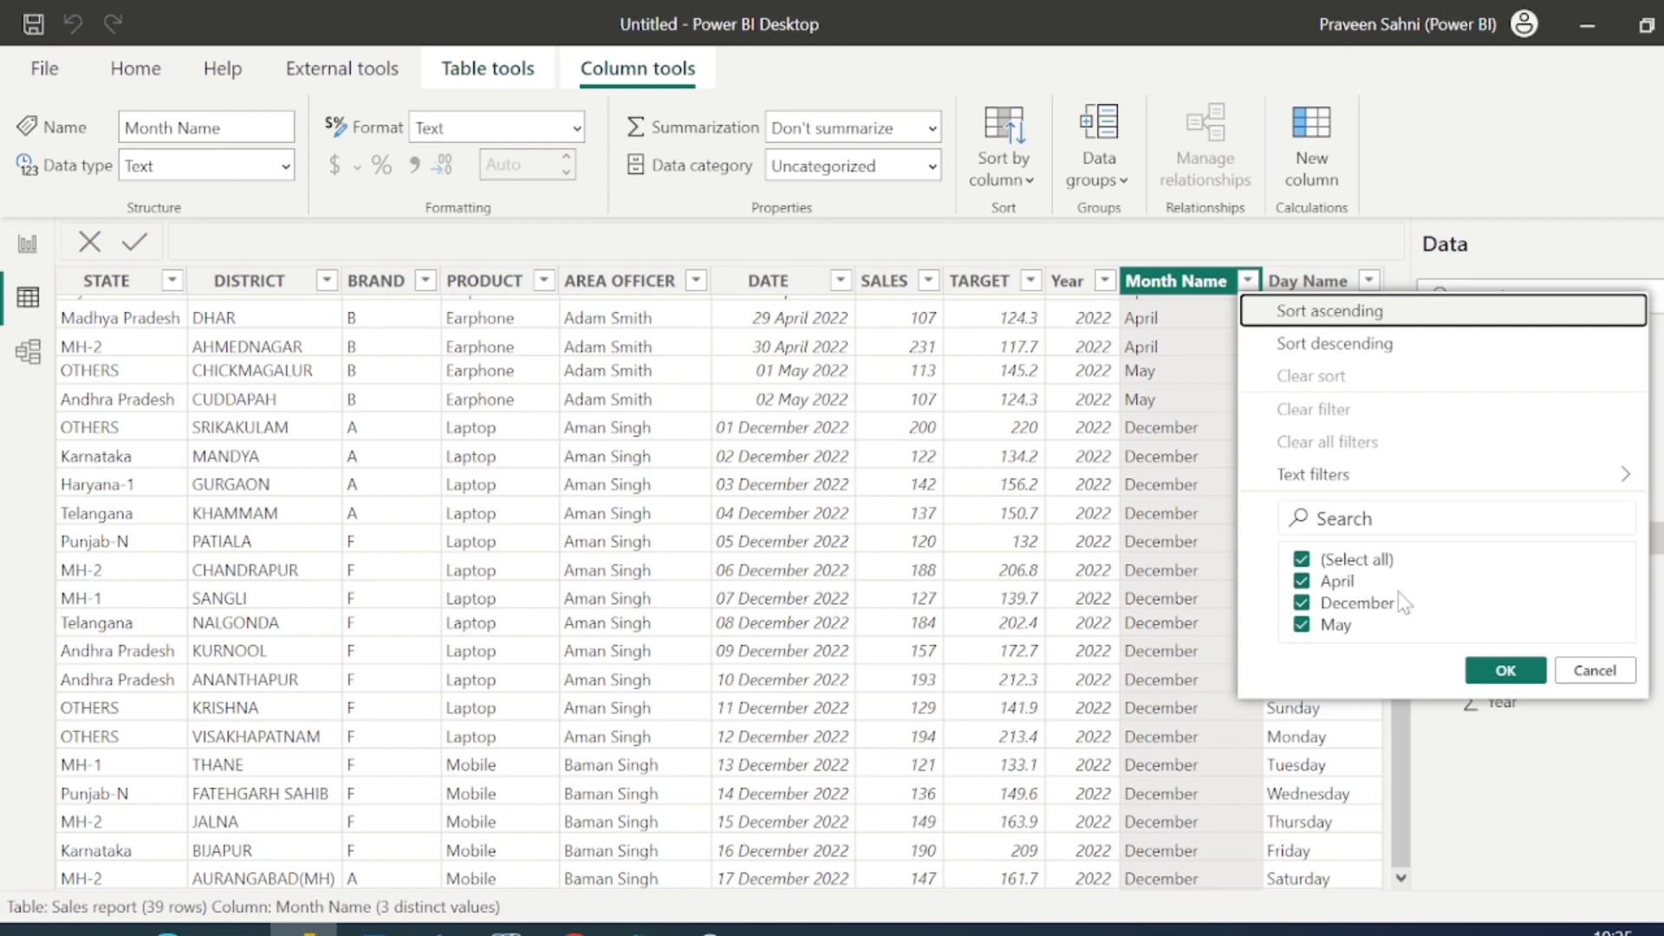
{"action": "left_click", "coordinate": [1595, 670]}
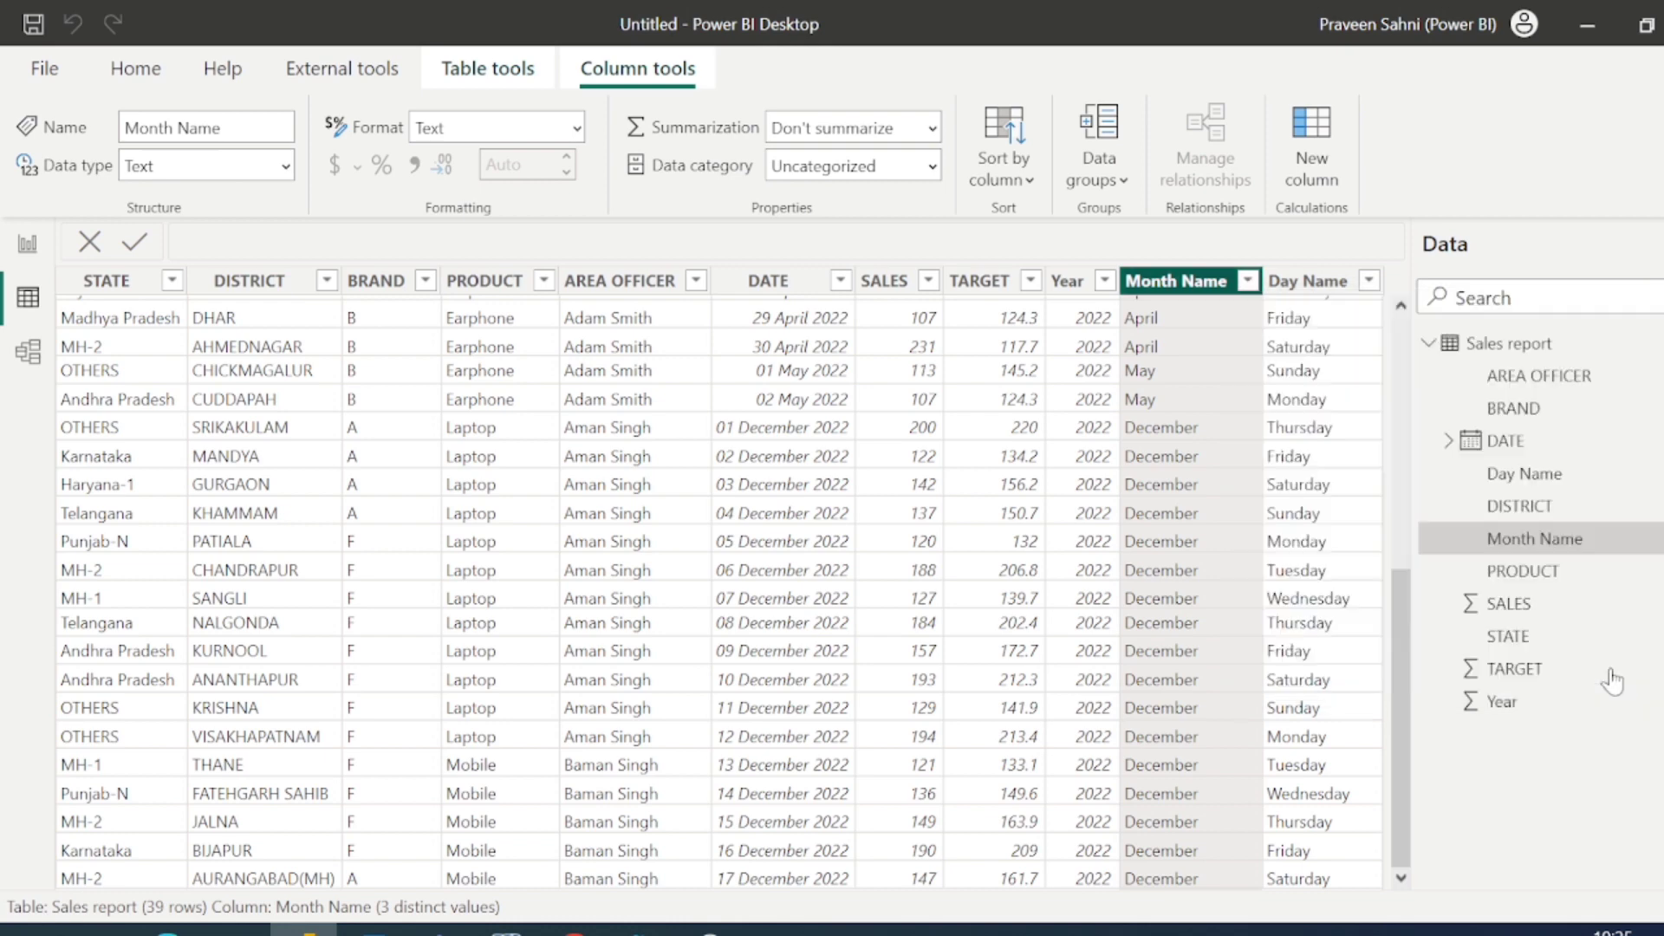
{"action": "left_click", "coordinate": [41, 243]}
Filter the report to December in the Year, Month slicer, and clear that selection again
{"action": "left_click", "coordinate": [650, 253]}
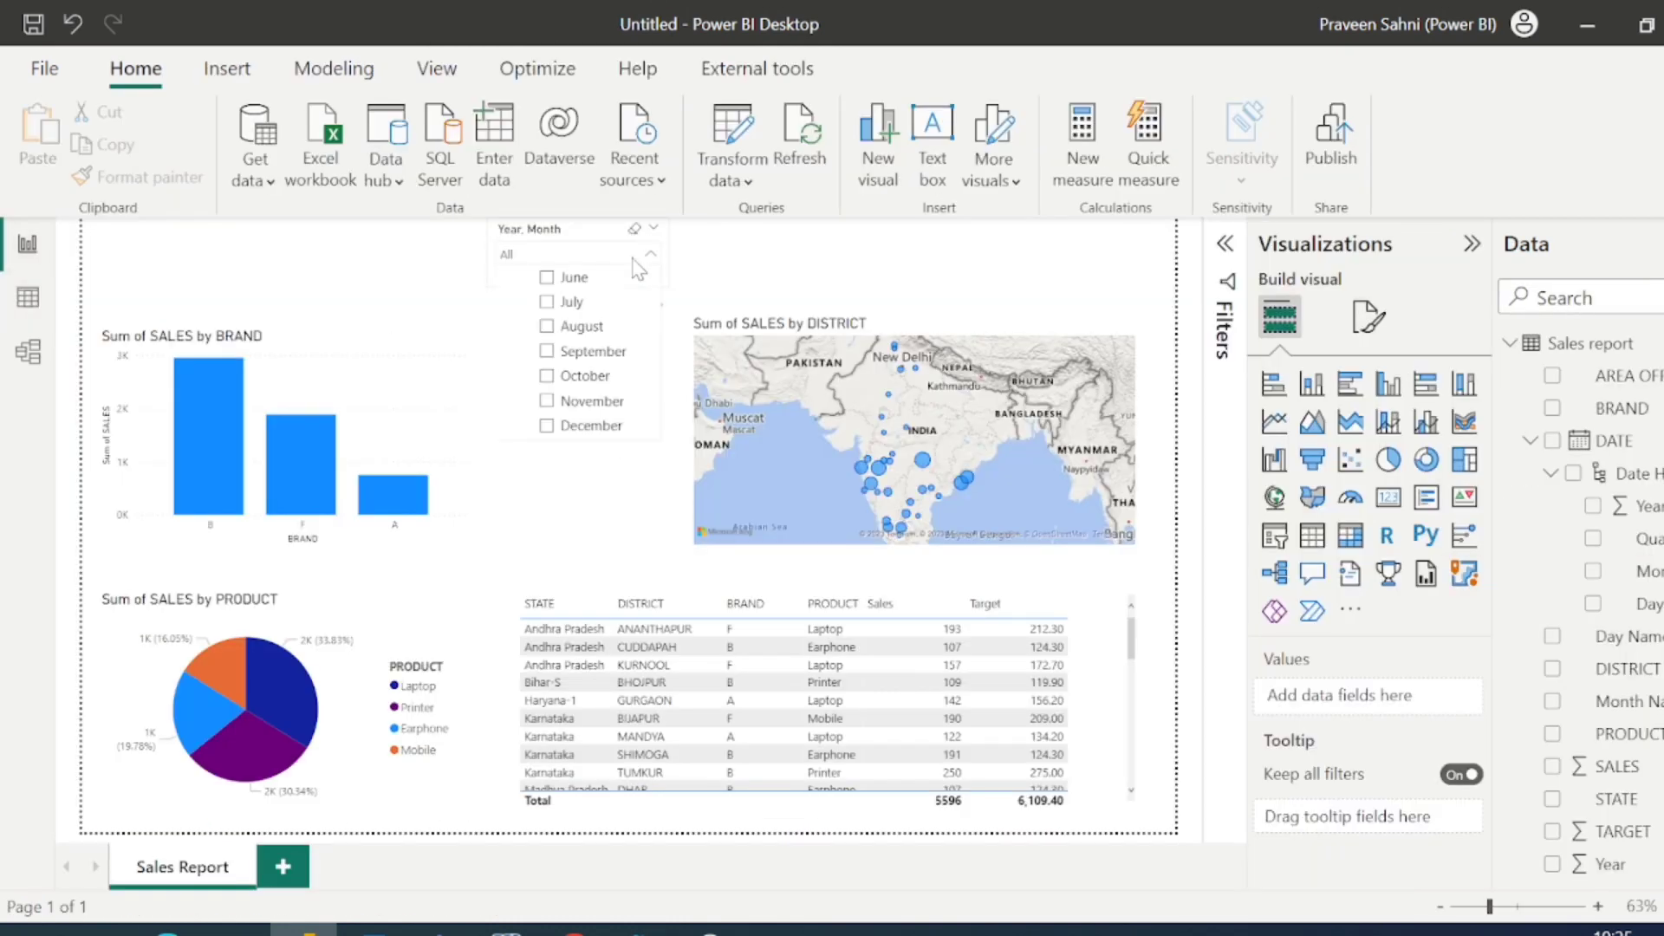
{"action": "left_click", "coordinate": [593, 425]}
{"action": "left_click", "coordinate": [596, 434]}
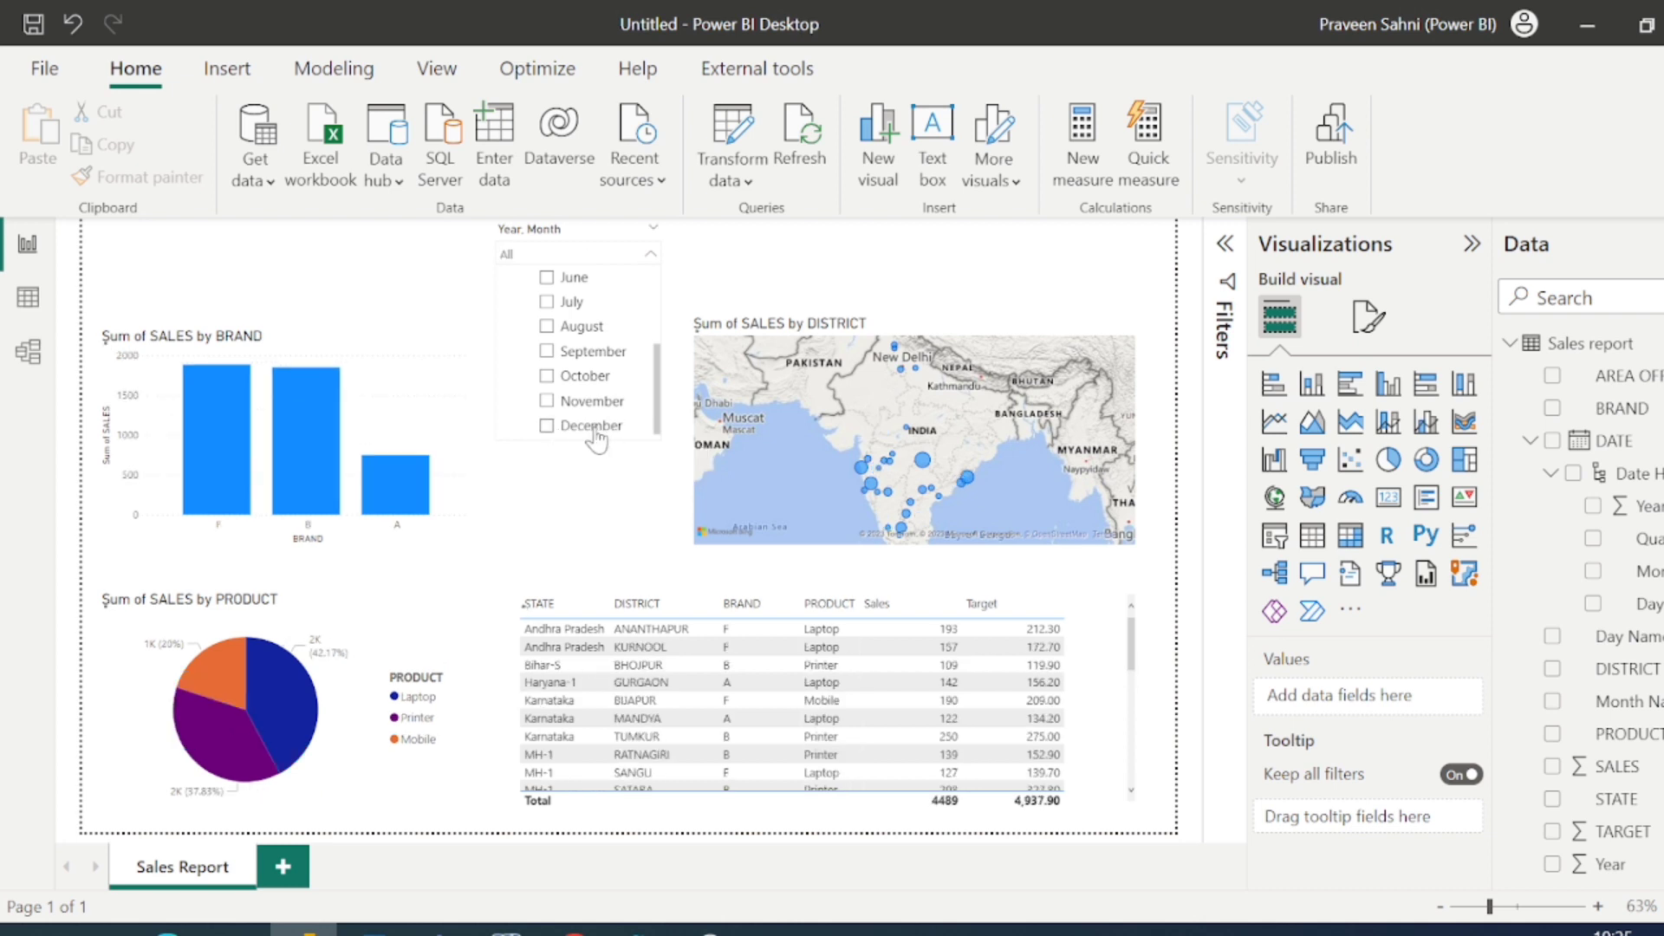
{"action": "left_click", "coordinate": [753, 267]}
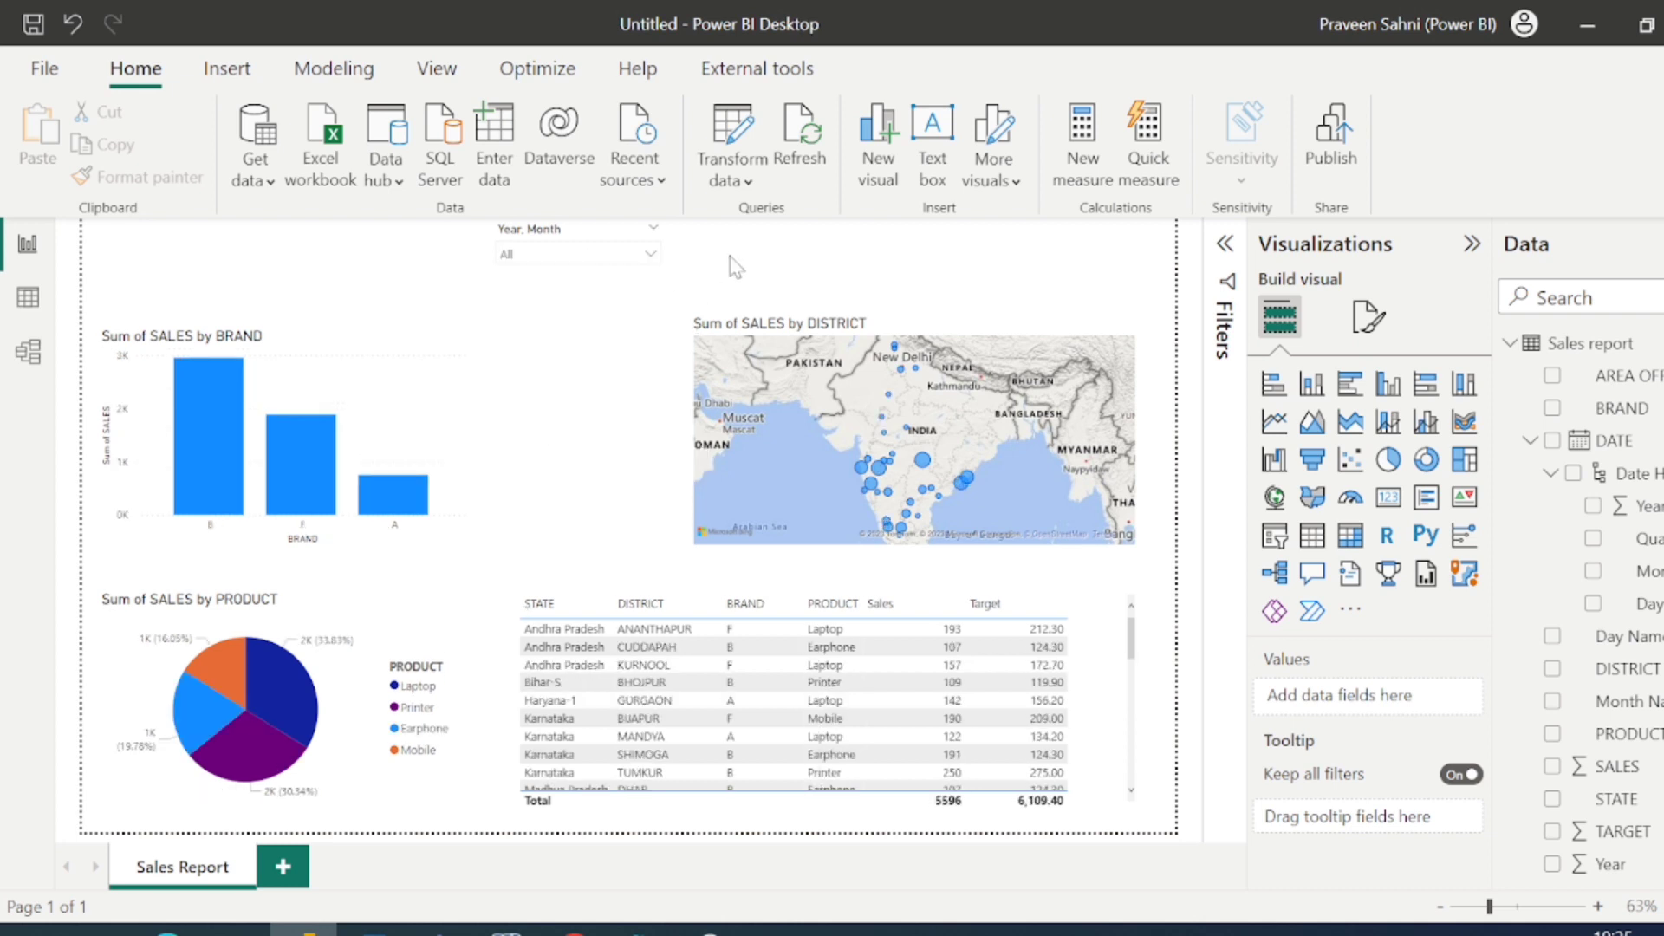
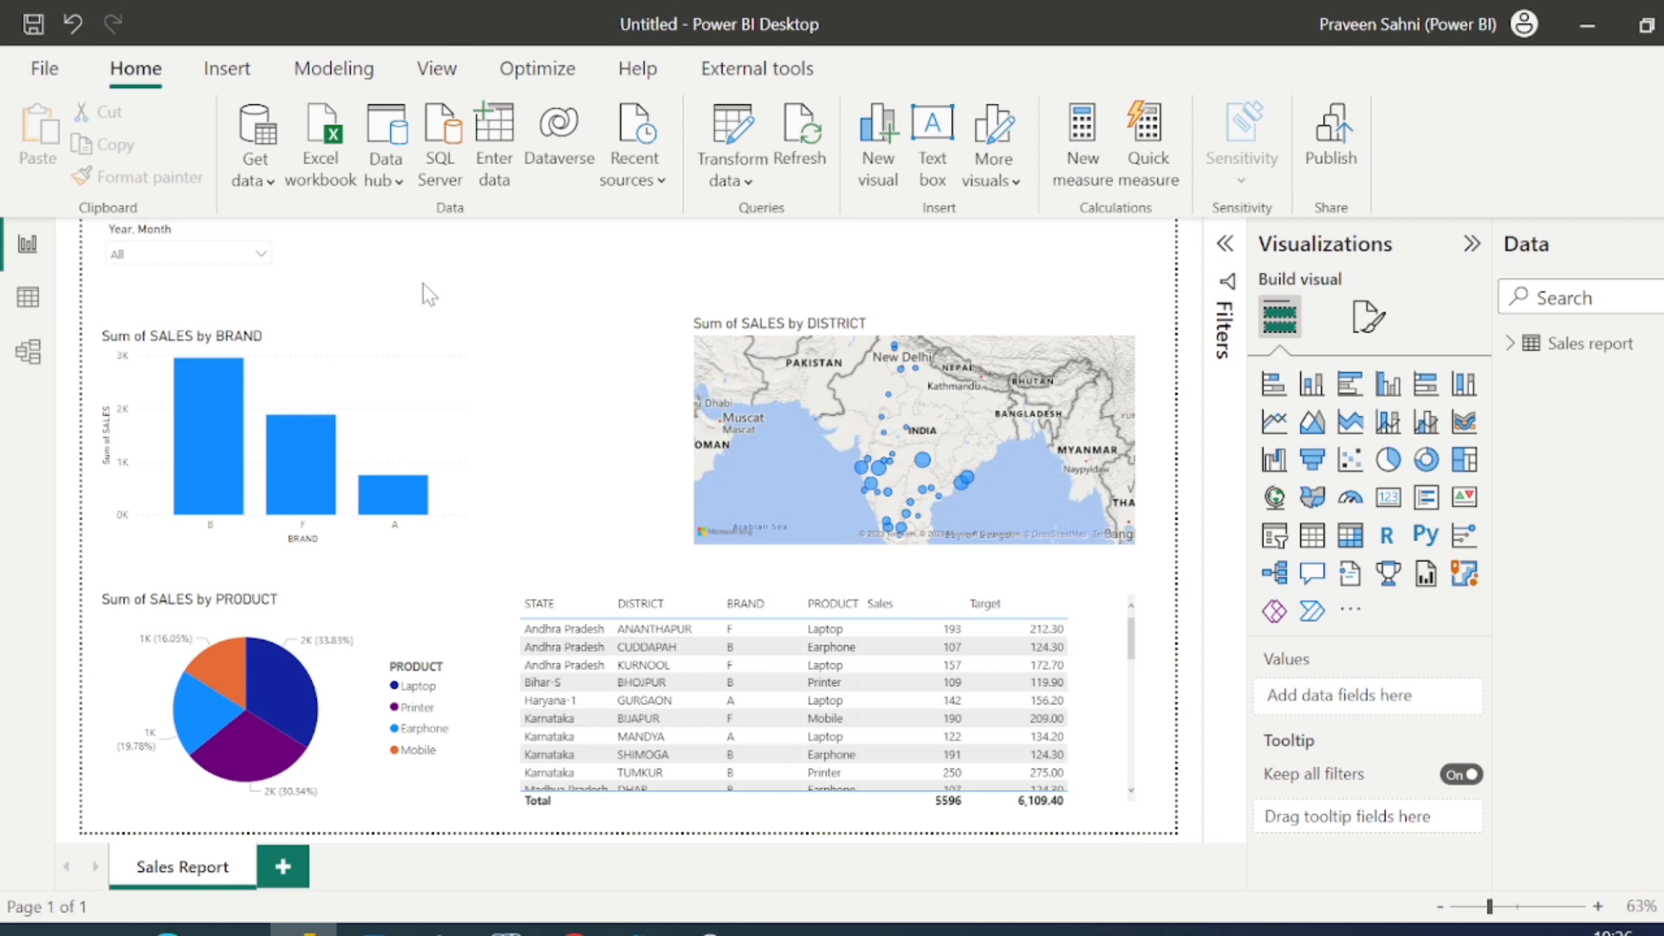
Examine the complete list of data sources for the Folder source, and close it without connecting
{"action": "left_click", "coordinate": [260, 178]}
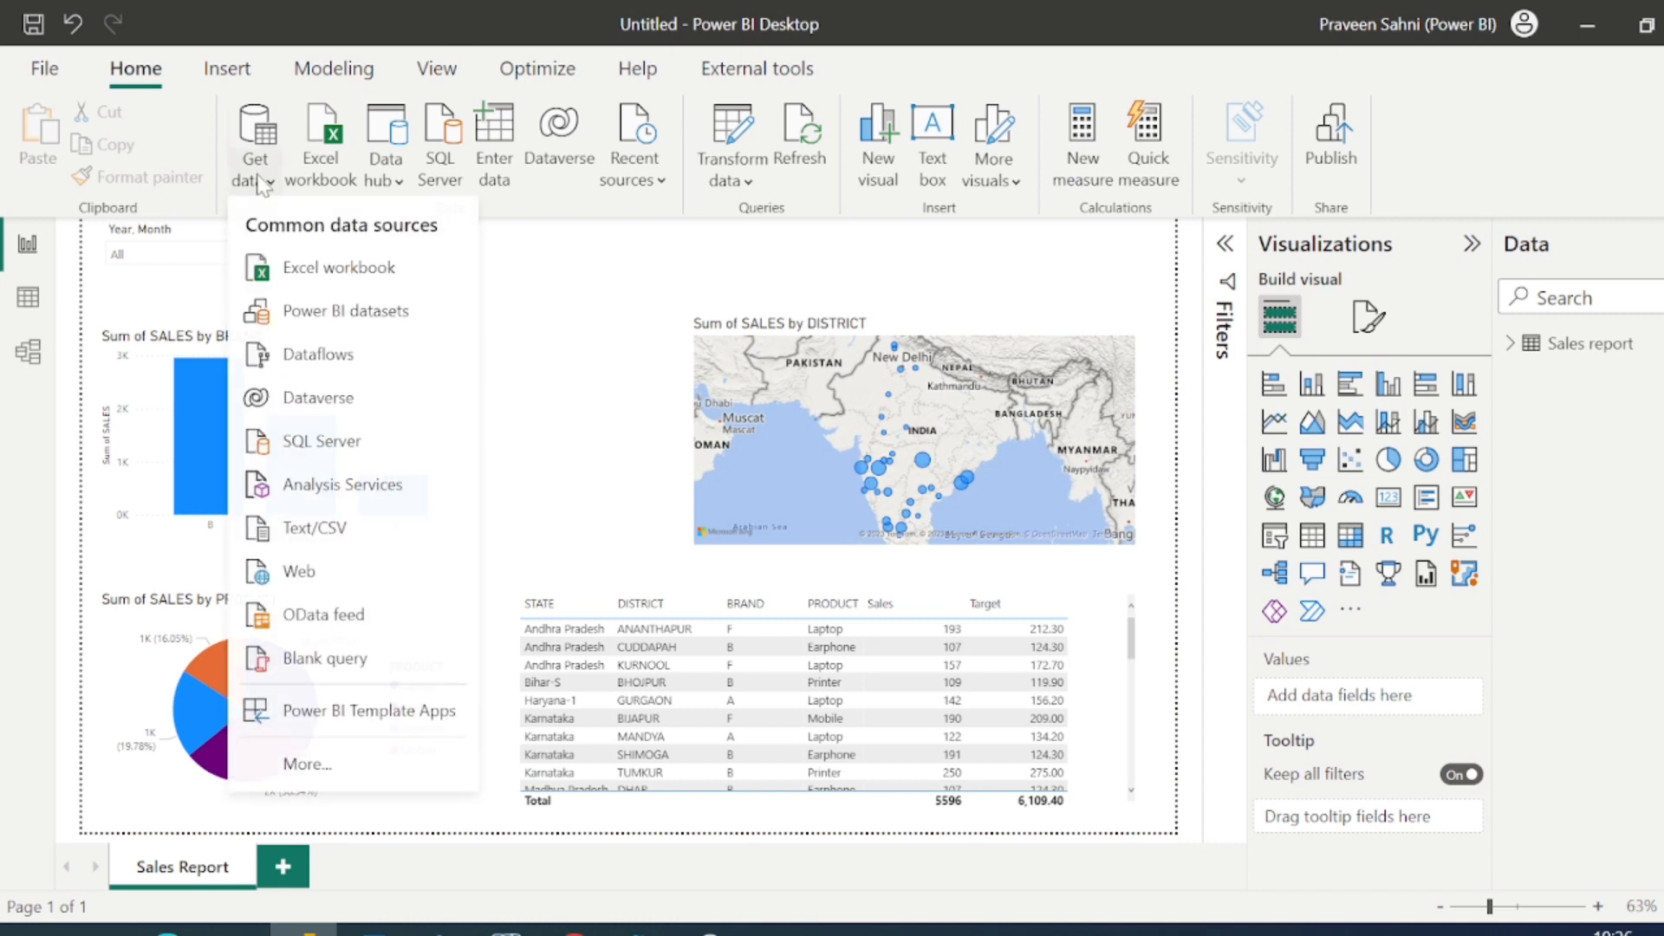
{"action": "left_click", "coordinate": [303, 761]}
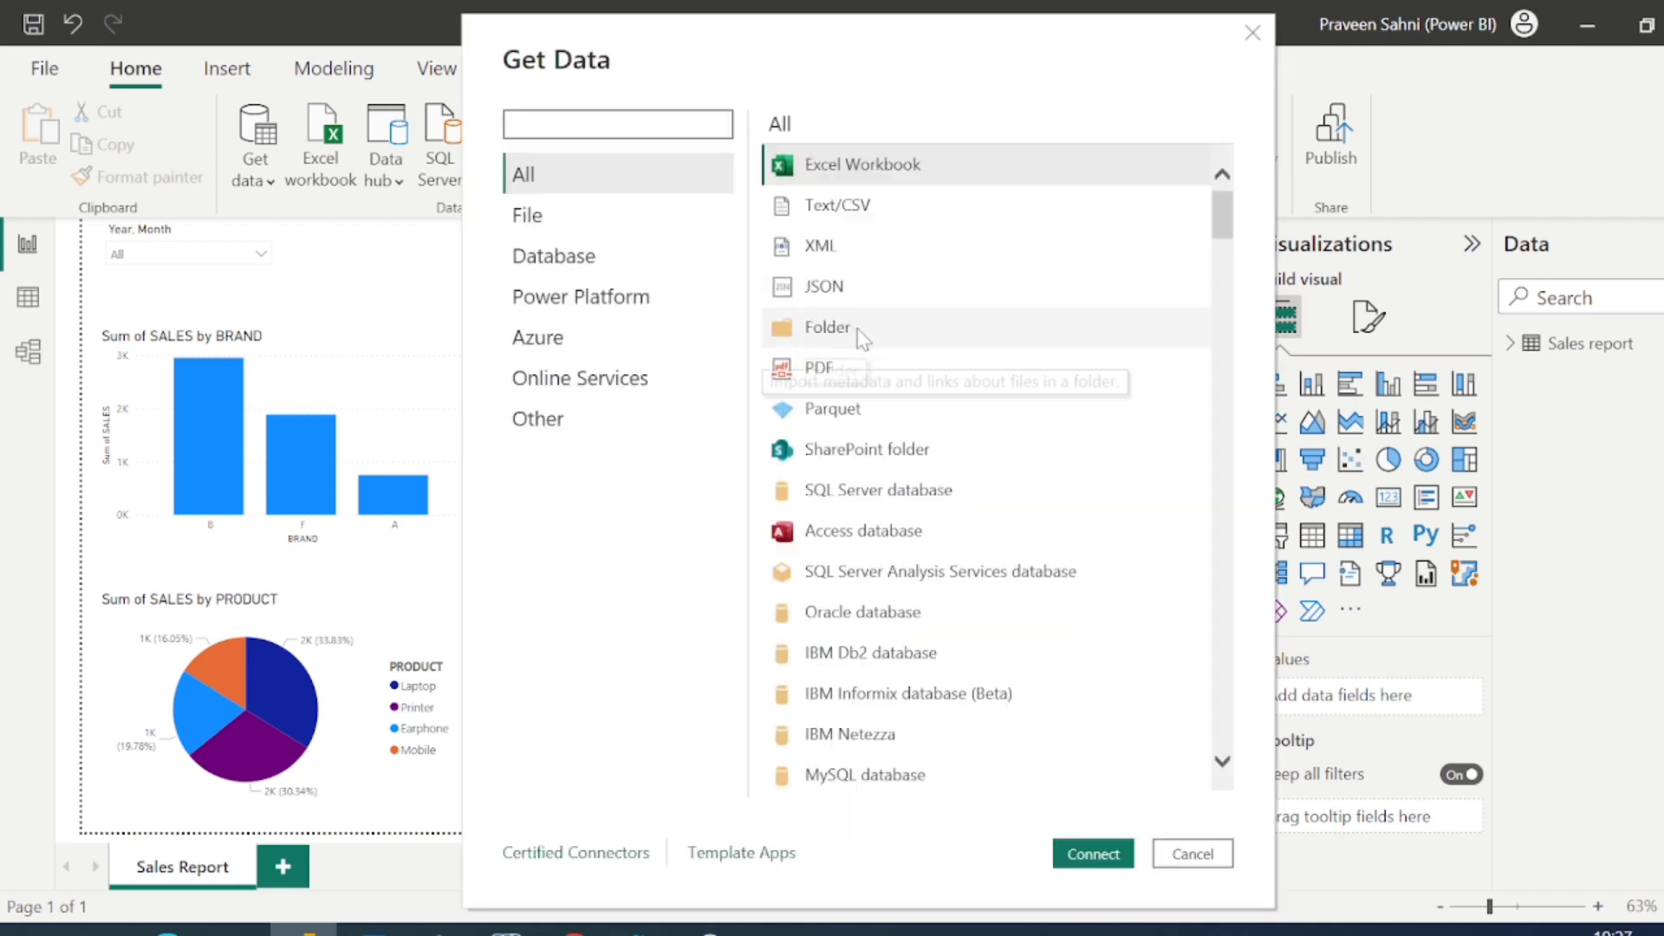
{"action": "left_click", "coordinate": [863, 338]}
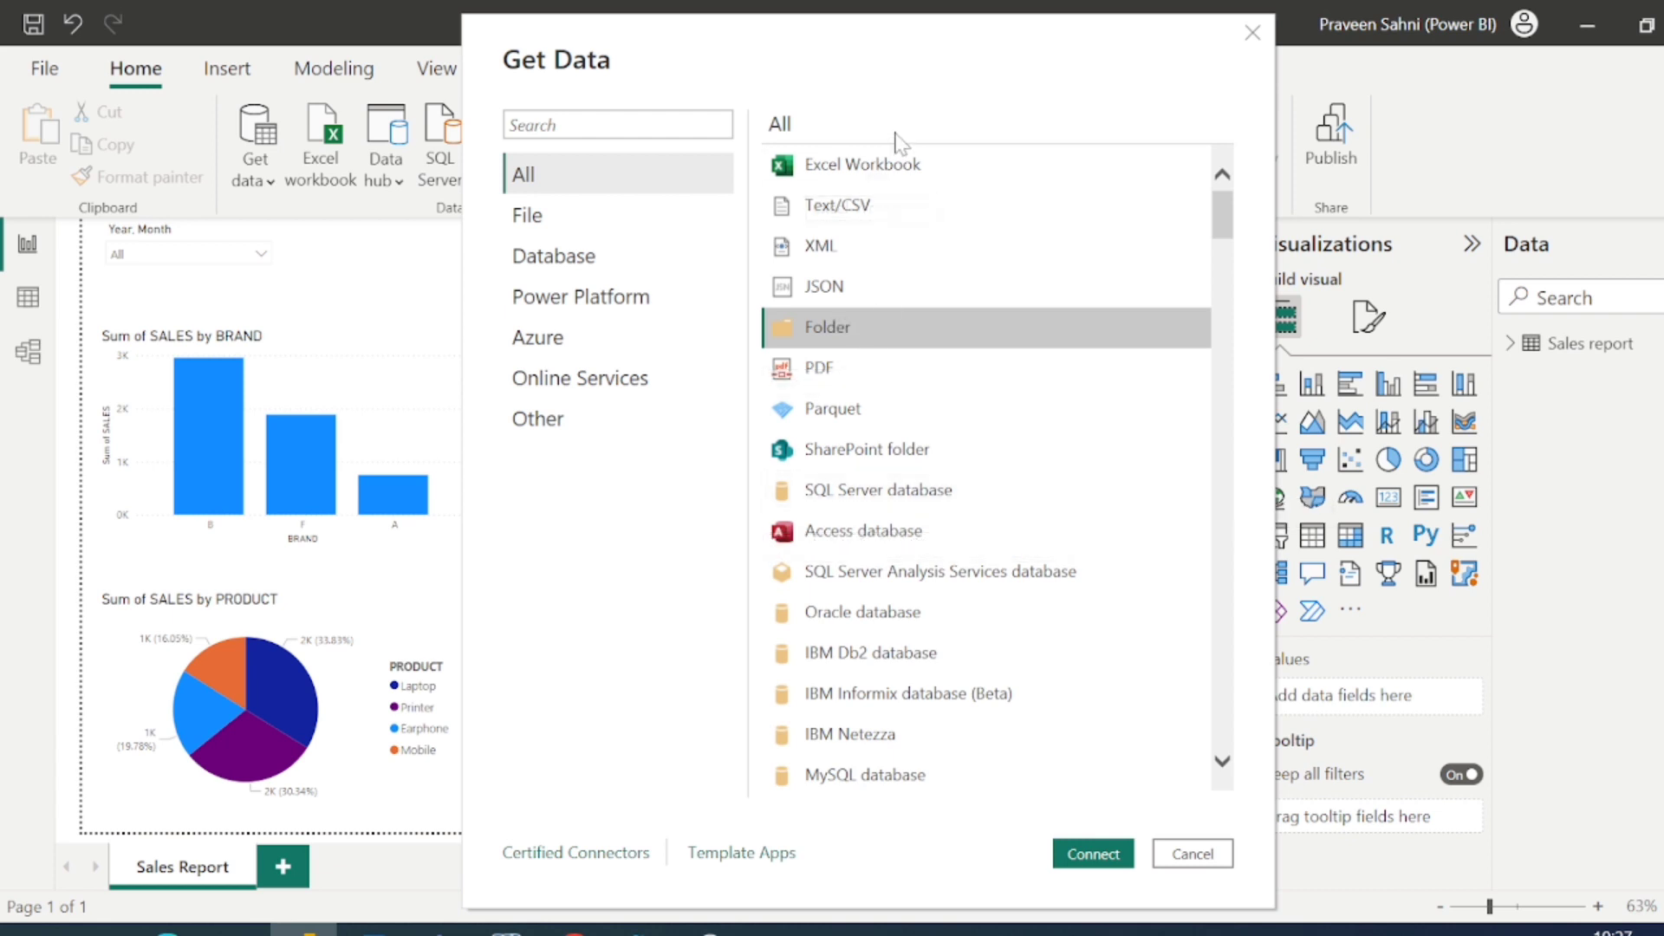
{"action": "left_click", "coordinate": [1192, 857]}
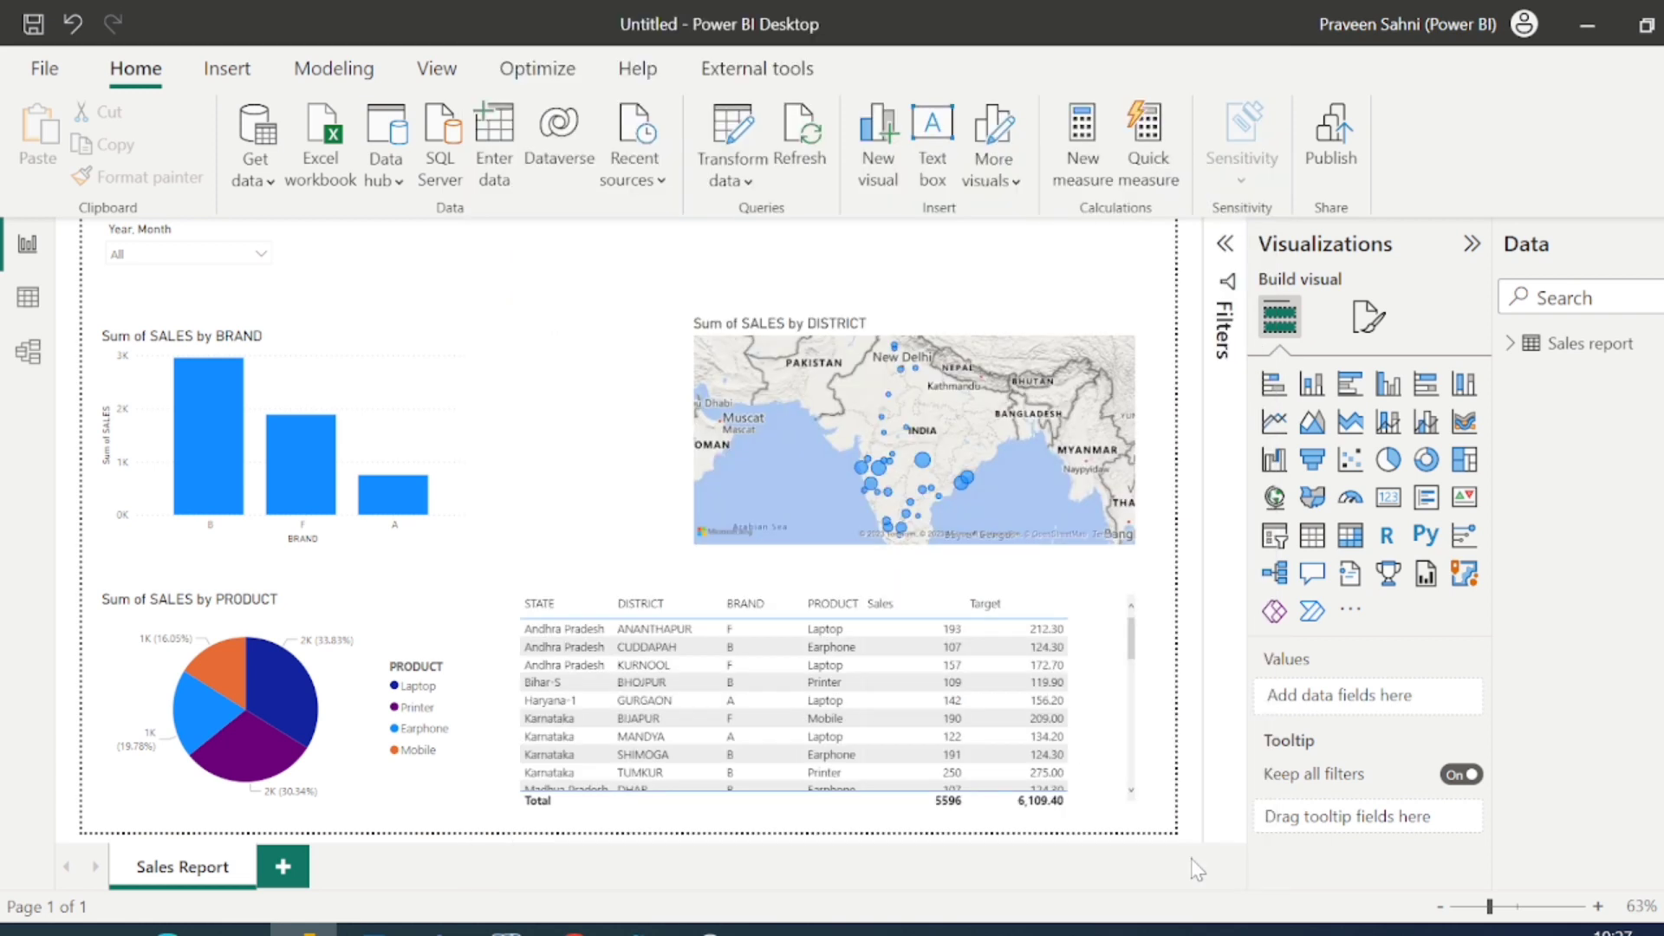
View the Sales folder's contents in File Explorer, and return to Power BI Desktop to inspect the STATE column of the Sales report table
{"action": "key", "text": "alt+Tab"}
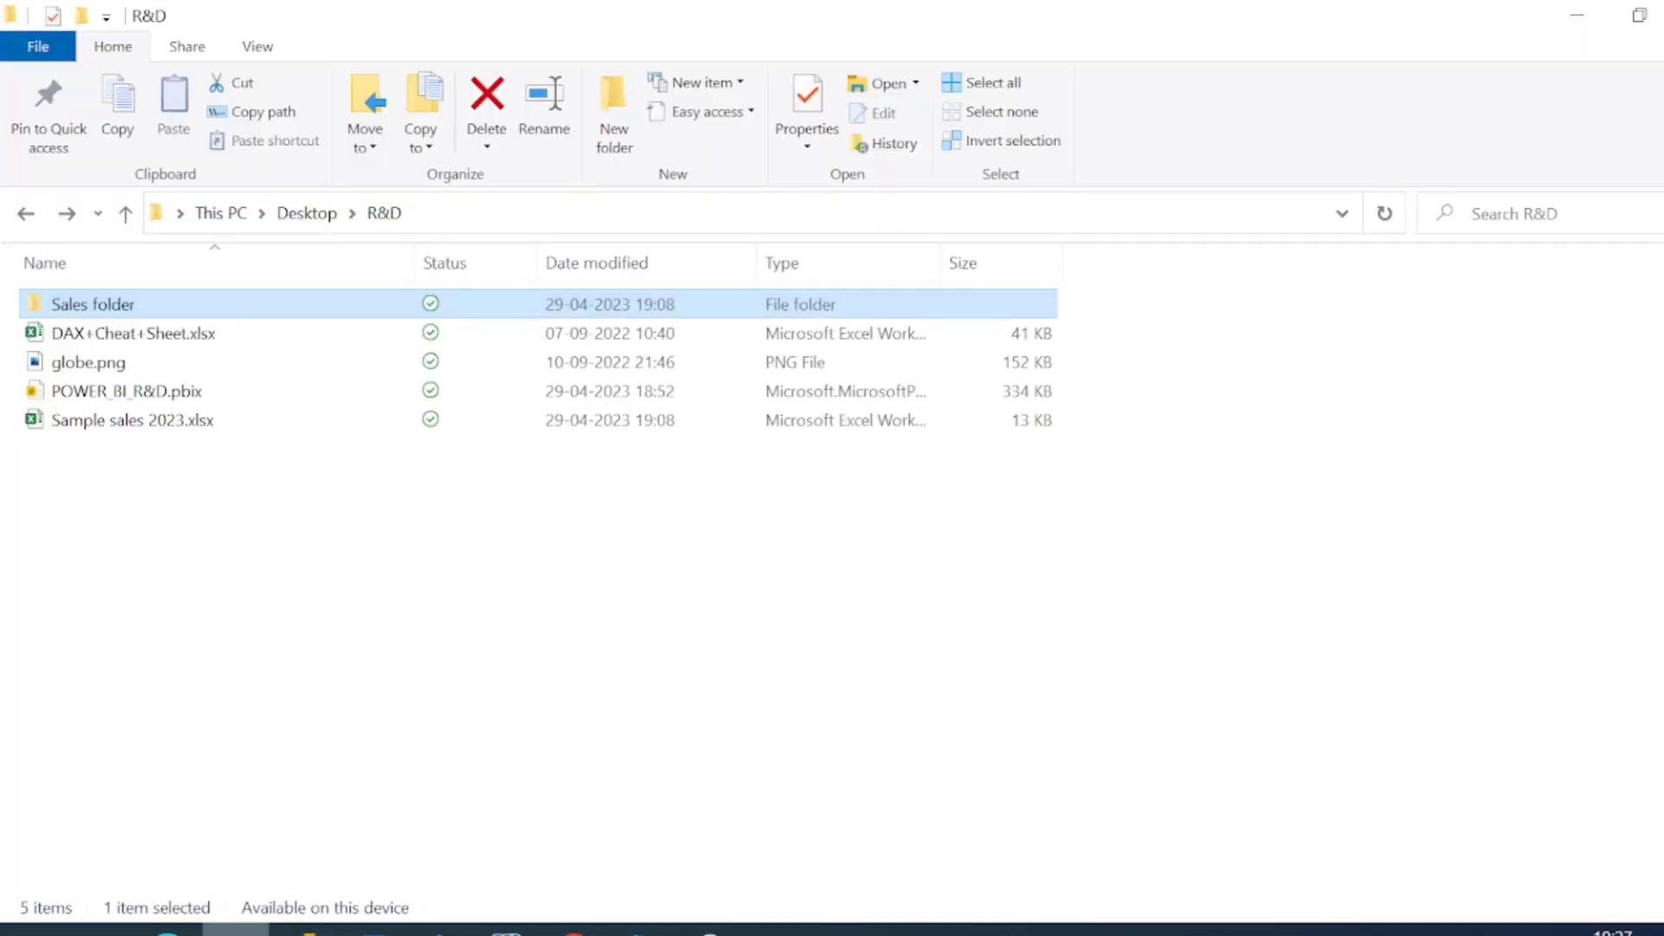
{"action": "double_click", "coordinate": [112, 313]}
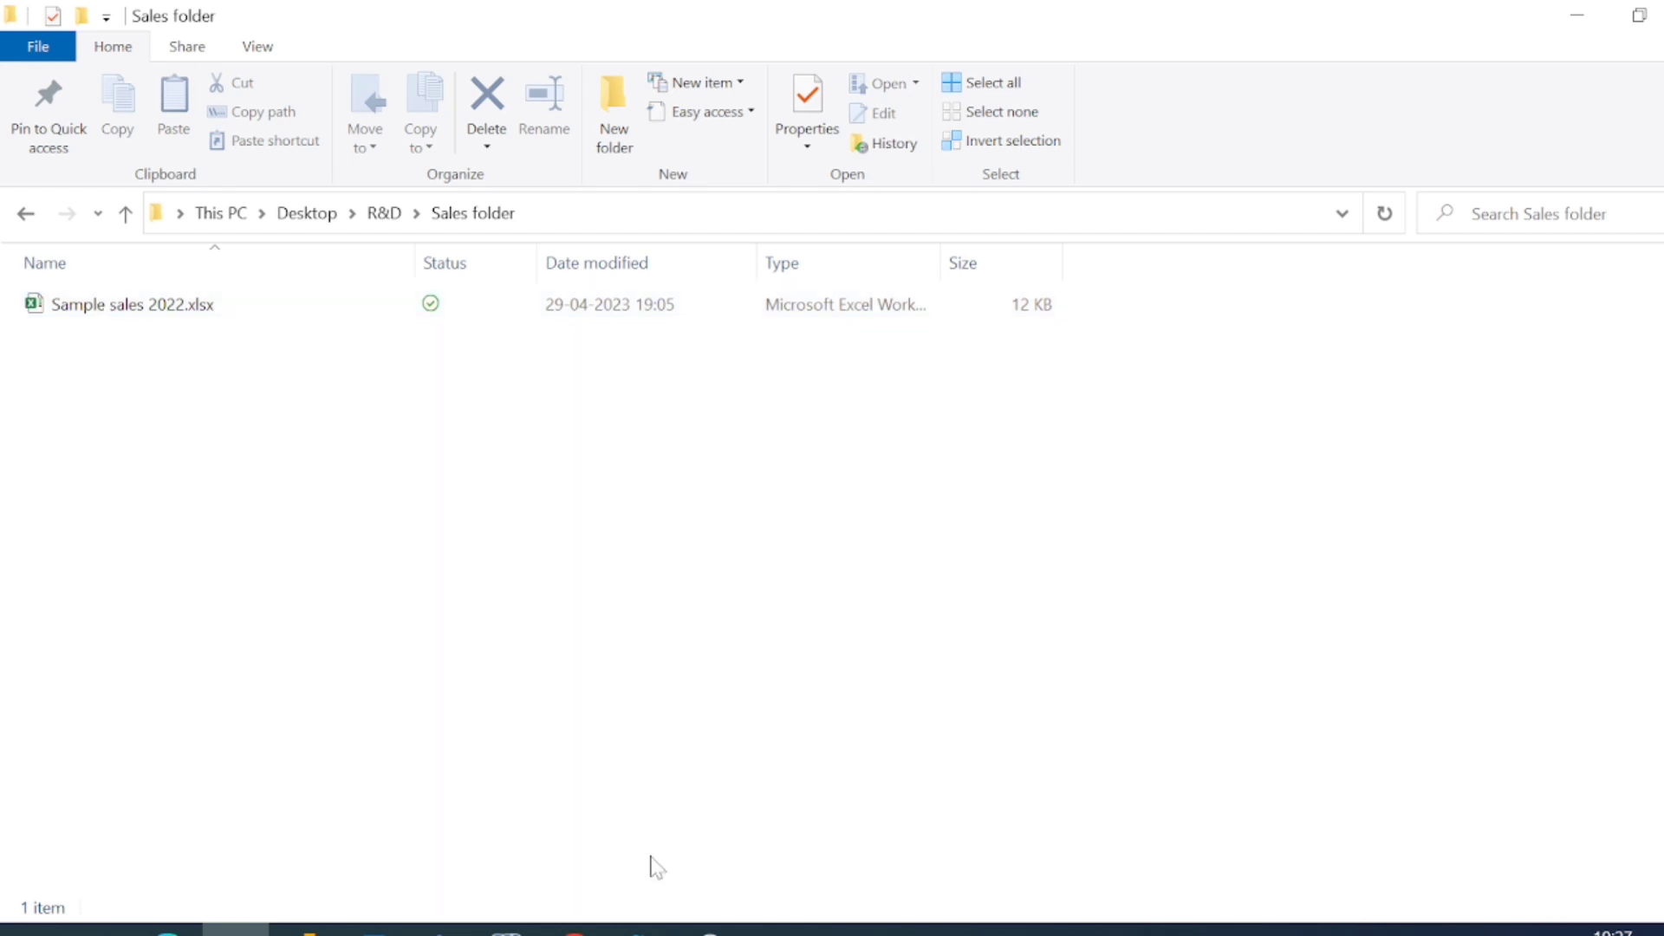
{"action": "left_click", "coordinate": [304, 930]}
{"action": "left_click", "coordinate": [28, 297]}
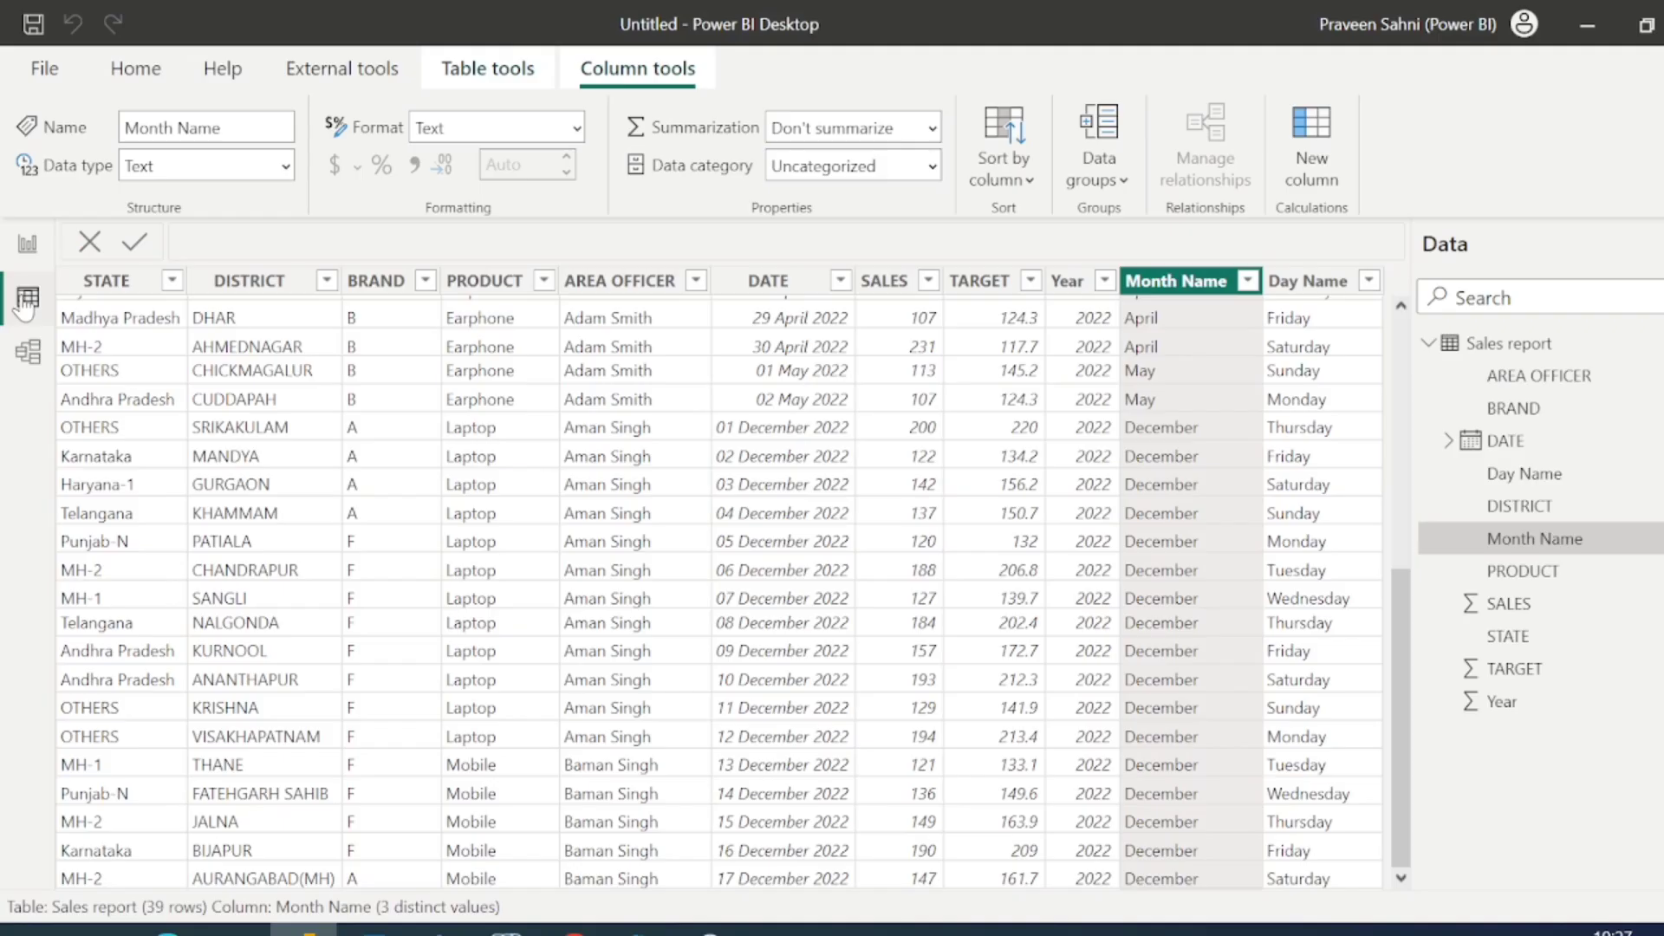
{"action": "left_click", "coordinate": [115, 281]}
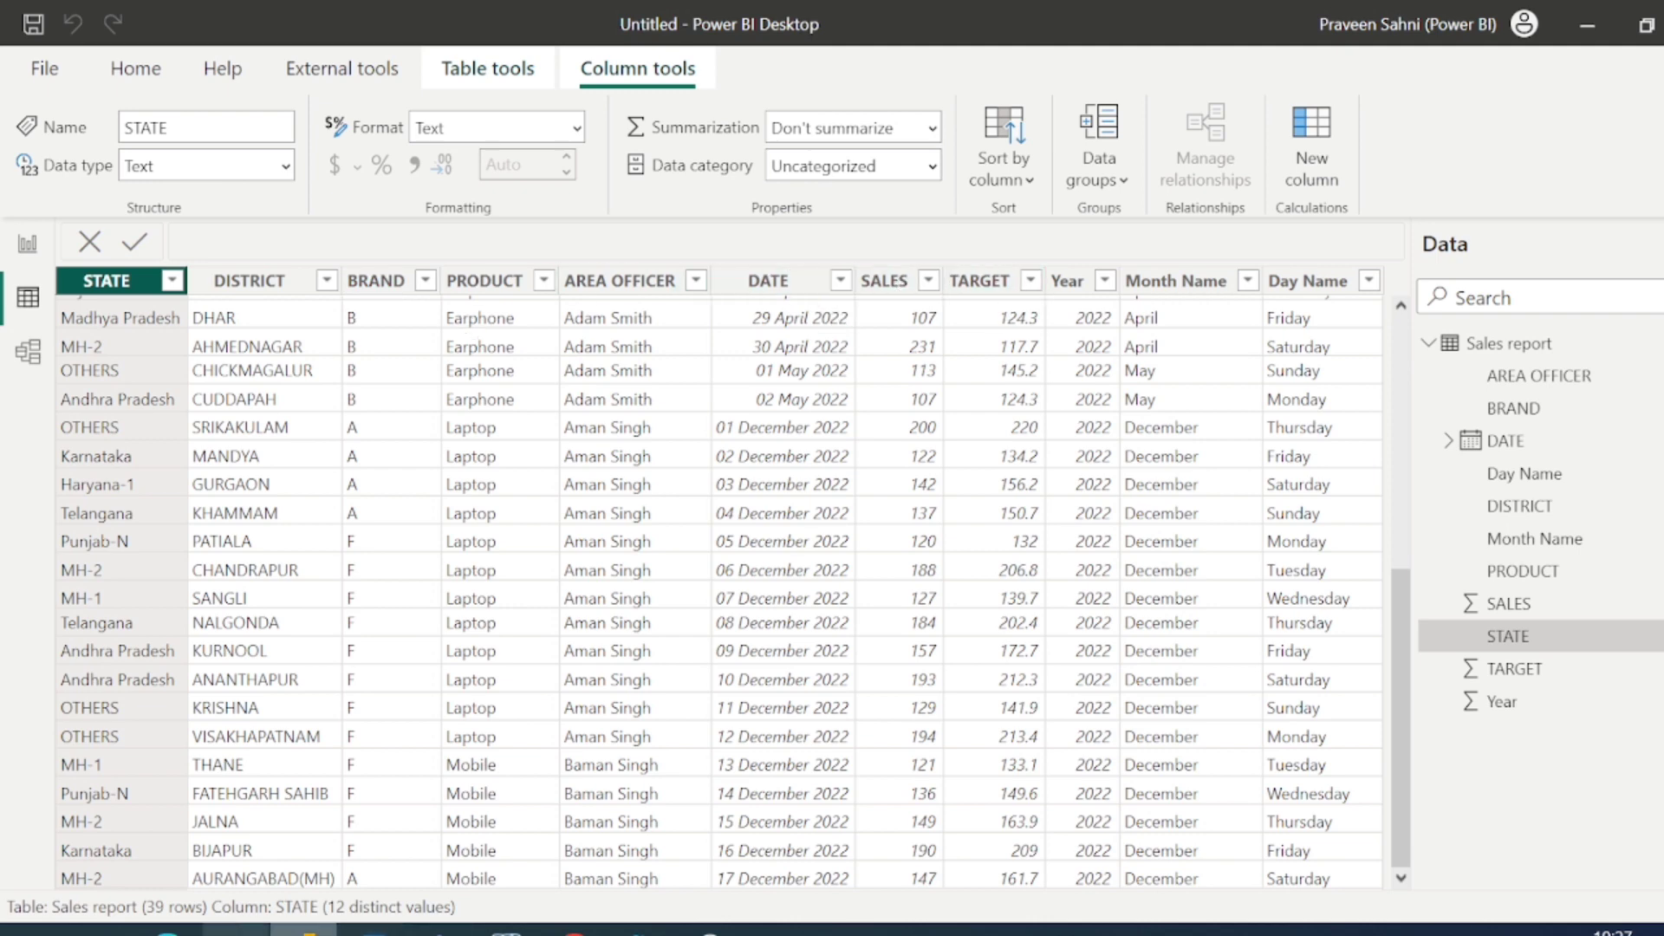
Switch back to File Explorer and return to the R&D folder to locate Sample sales 2023.xlsx
{"action": "left_click", "coordinate": [235, 929]}
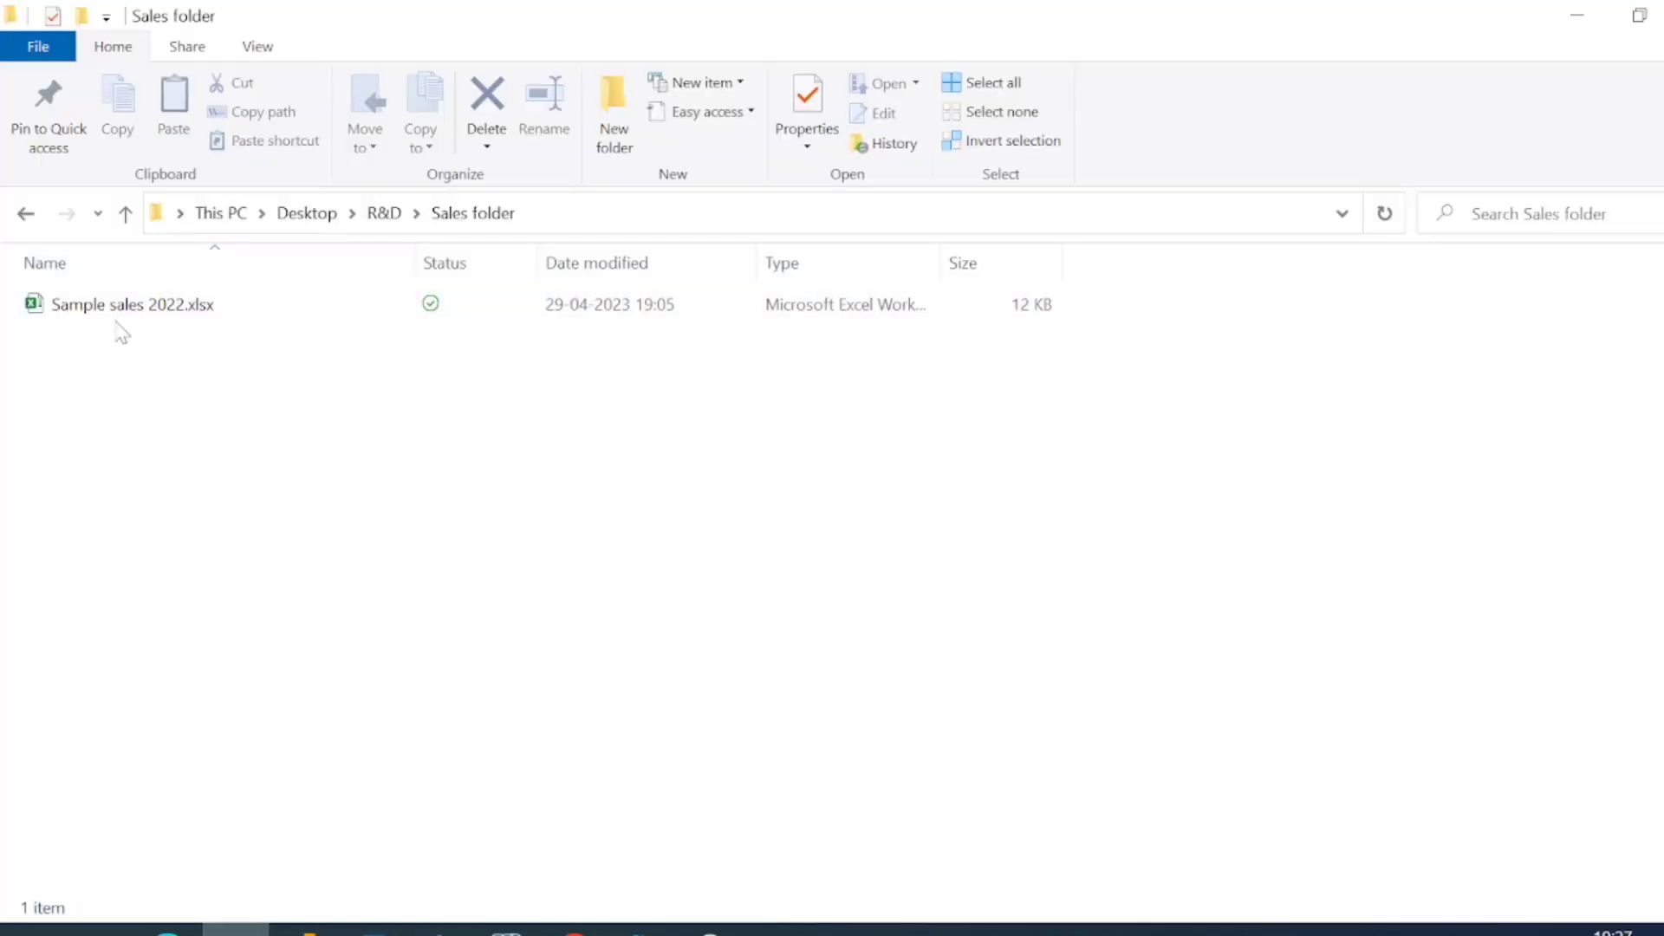
{"action": "left_click", "coordinate": [26, 214]}
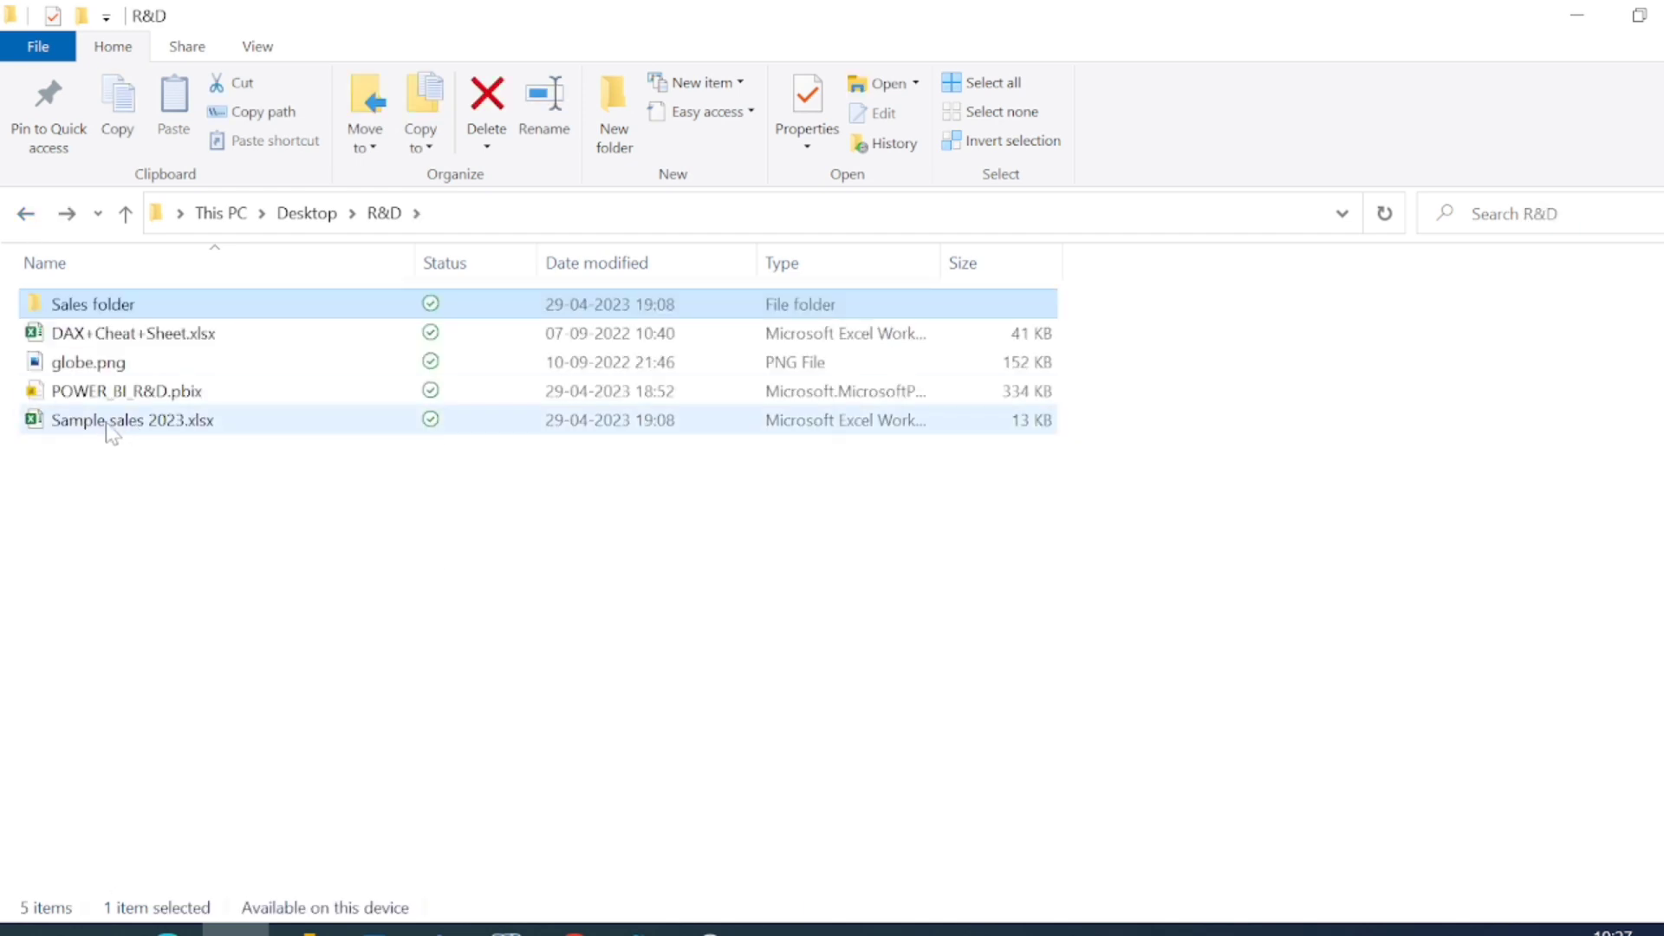
{"action": "mouse_move", "coordinate": [169, 427]}
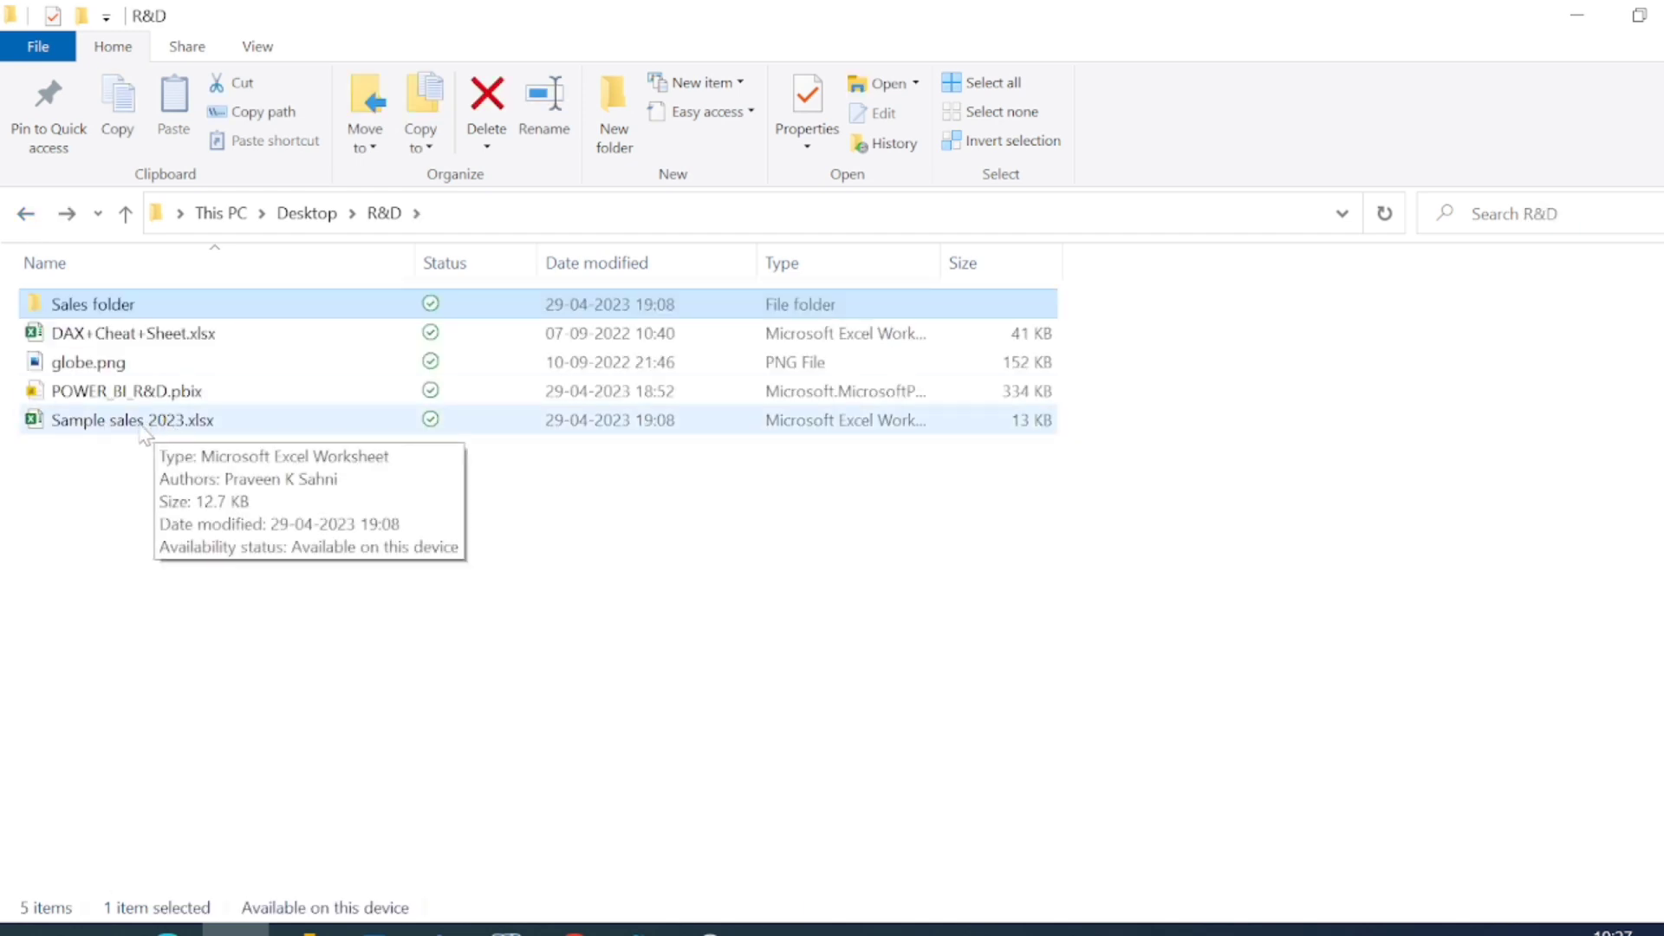
Locate Sample sales 2023.xlsx beside the Sales folder, and switch to Power BI Desktop to review the Sales report table's rows
{"action": "left_click", "coordinate": [111, 311]}
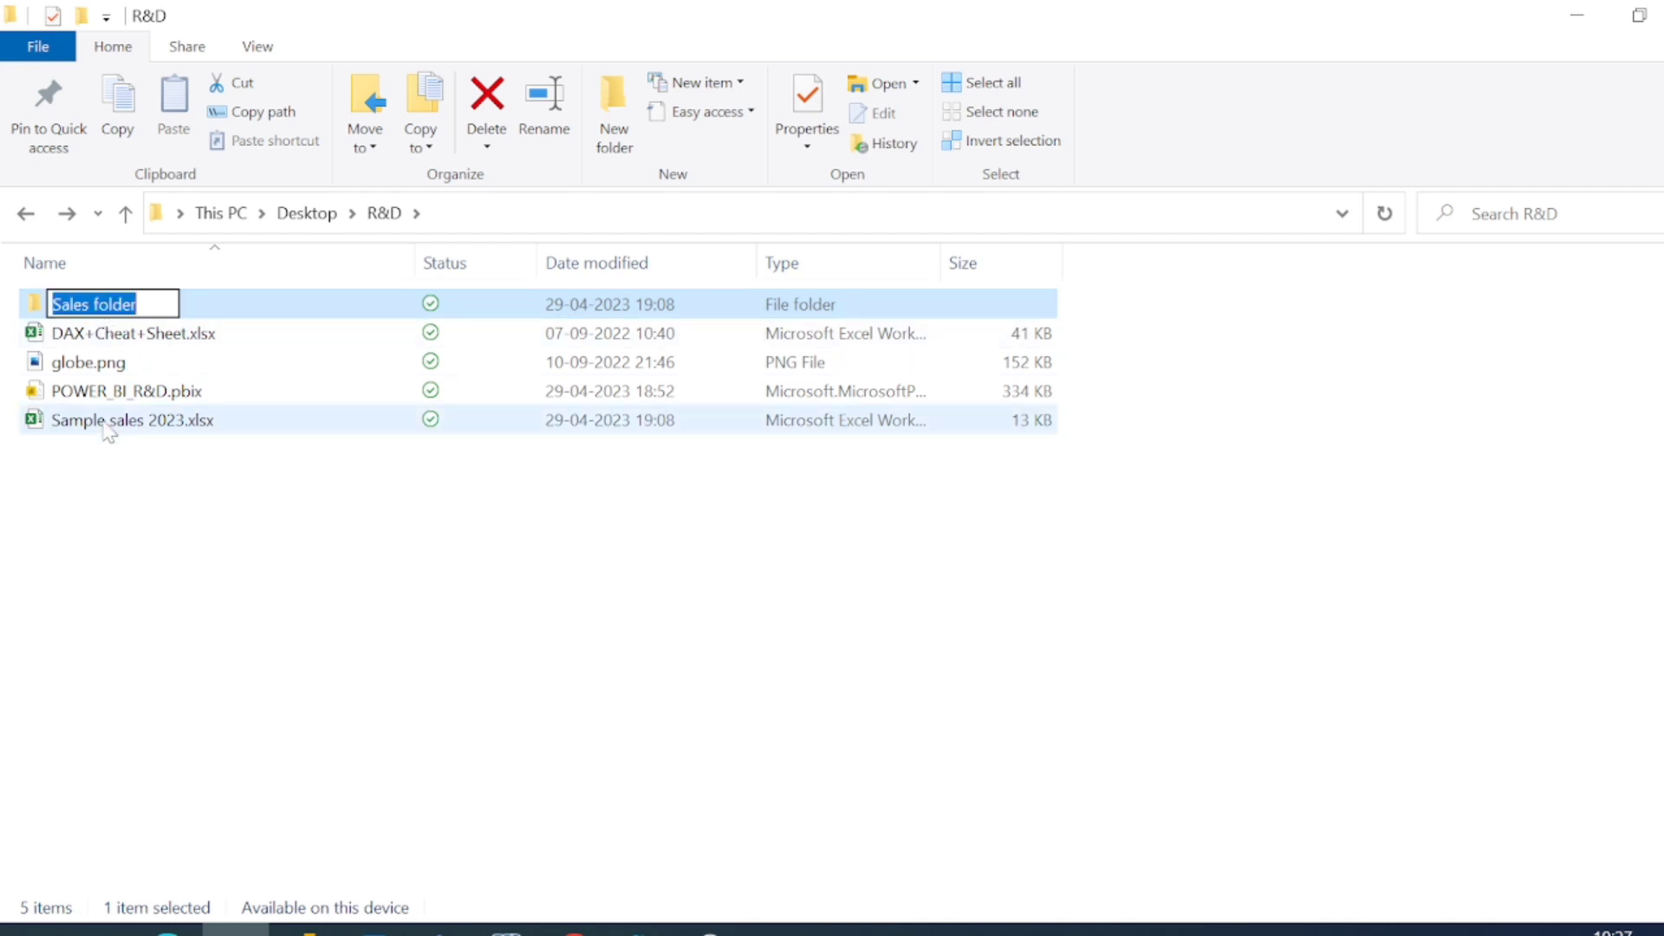
{"action": "left_click", "coordinate": [144, 425]}
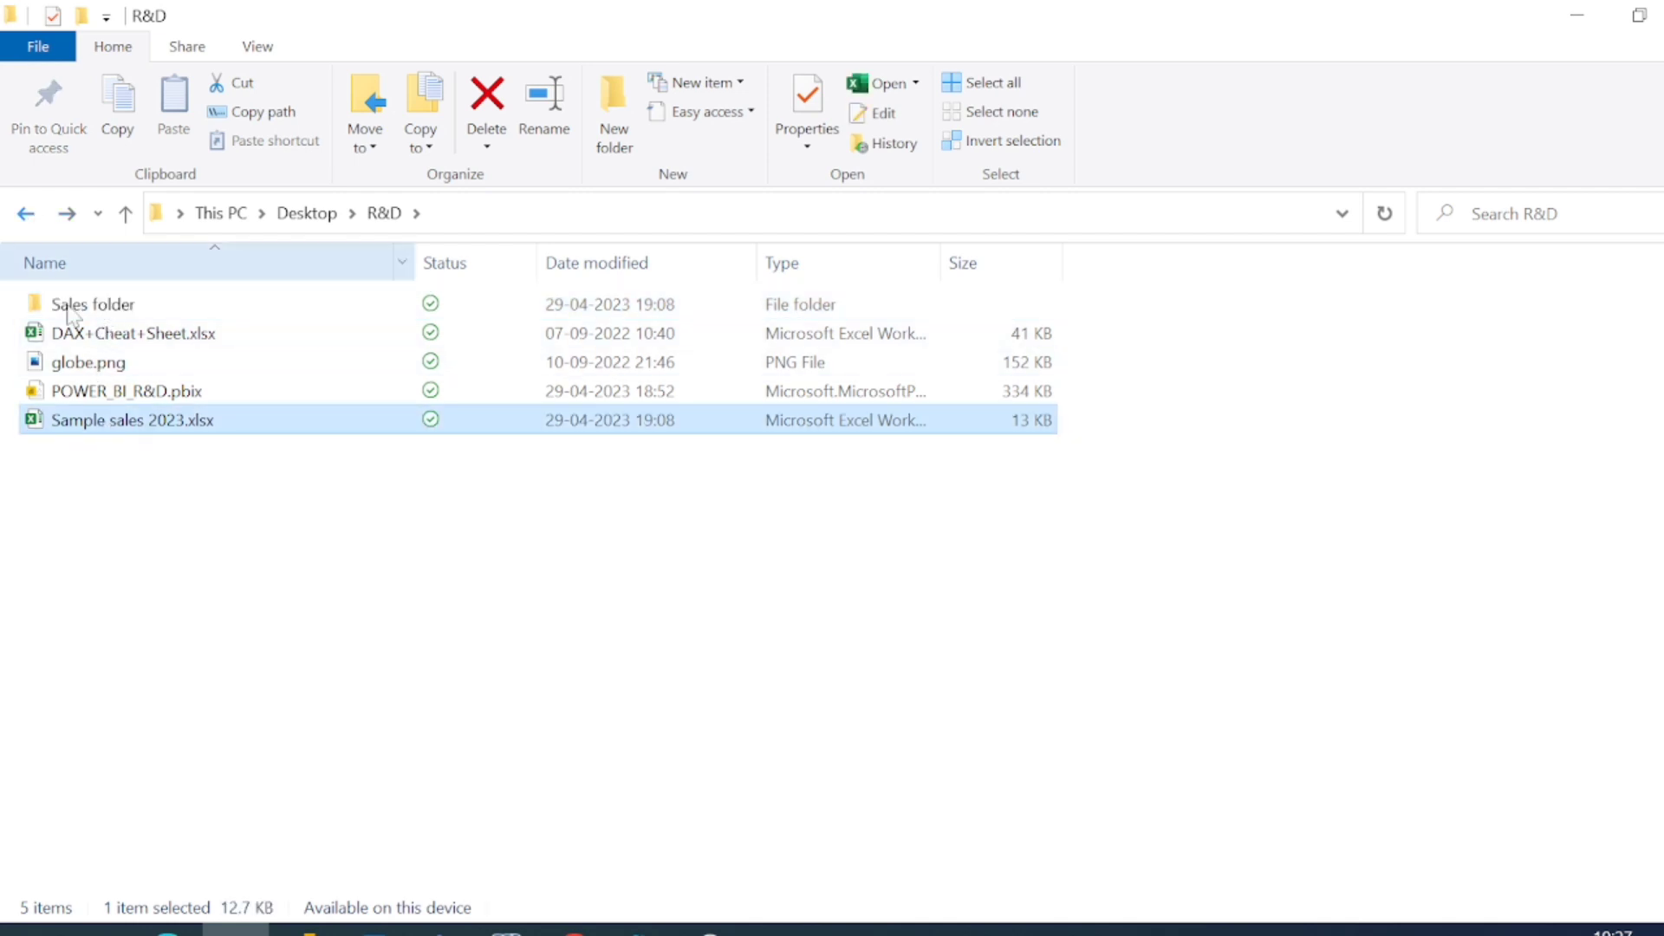
{"action": "left_click", "coordinate": [309, 931]}
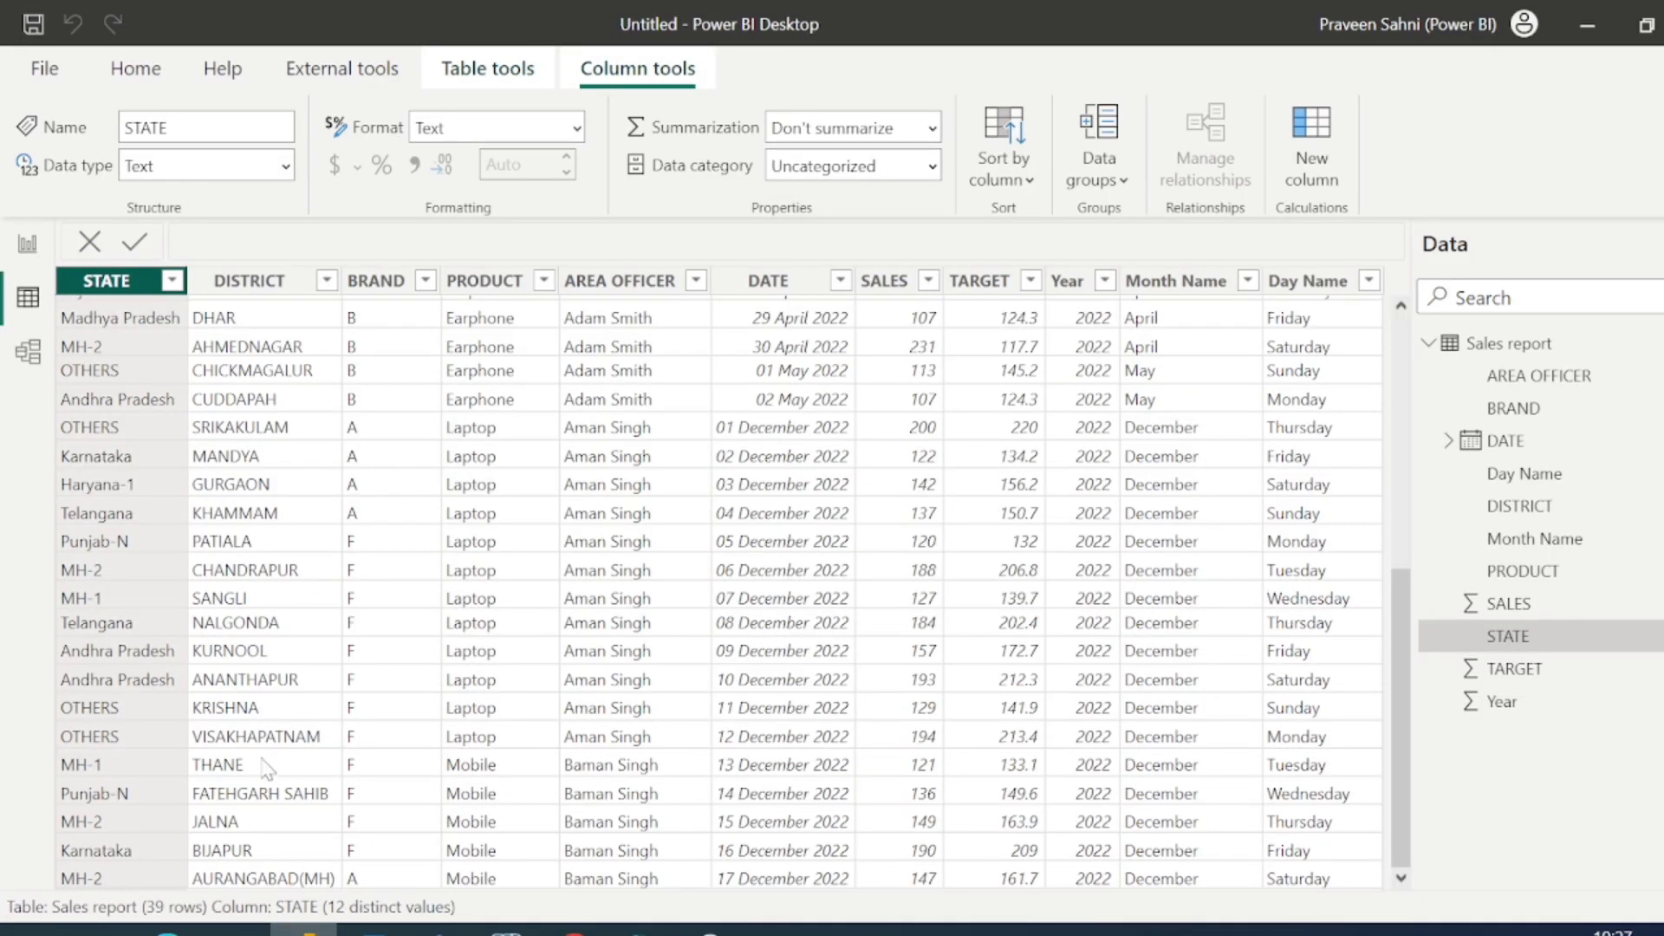
{"action": "scroll", "coordinate": [585, 767], "scroll_direction": "up", "scroll_amount": 6}
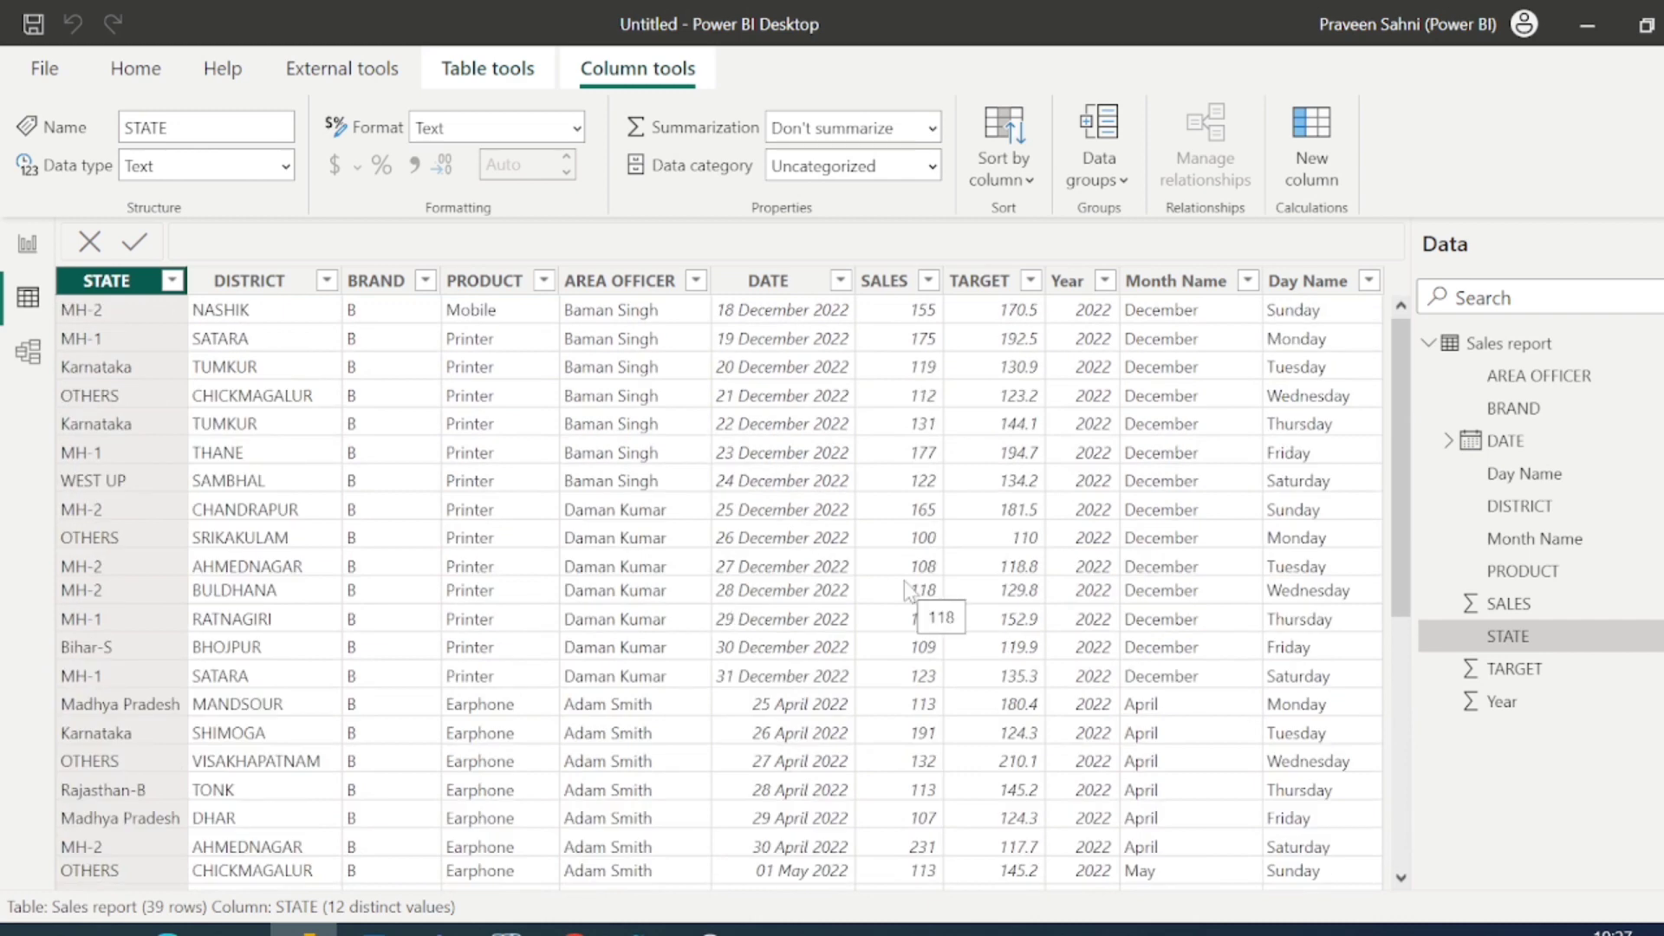
Return to the report page and delete the Sales report table from the data model
{"action": "left_click", "coordinate": [28, 244]}
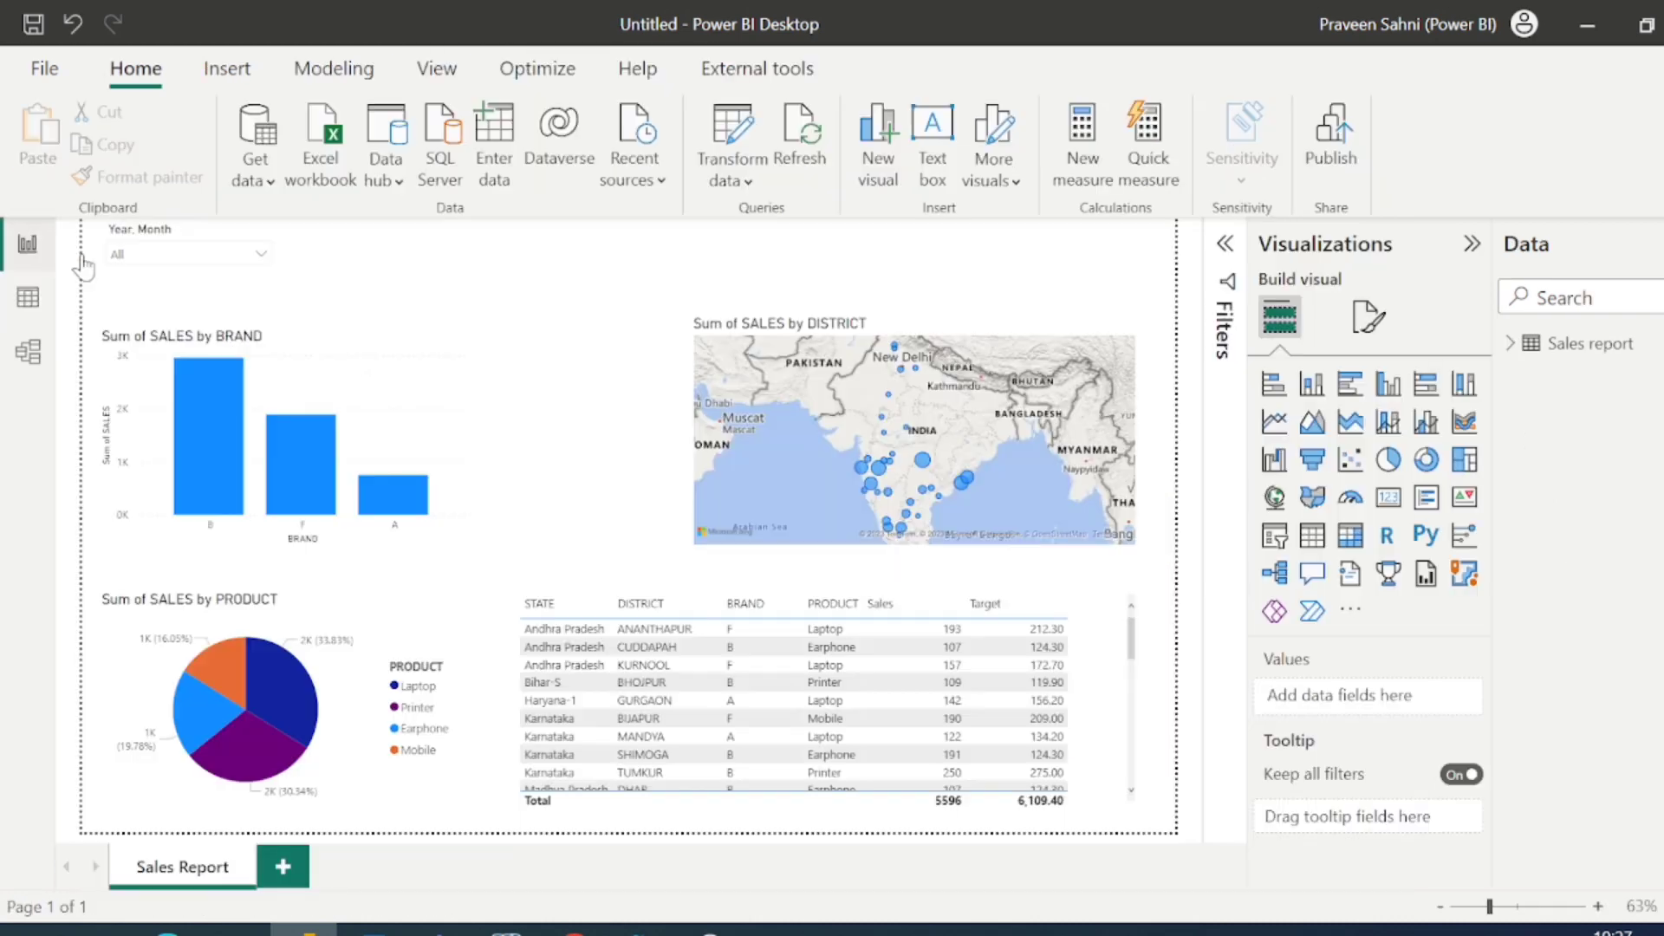
{"action": "left_click", "coordinate": [1586, 365]}
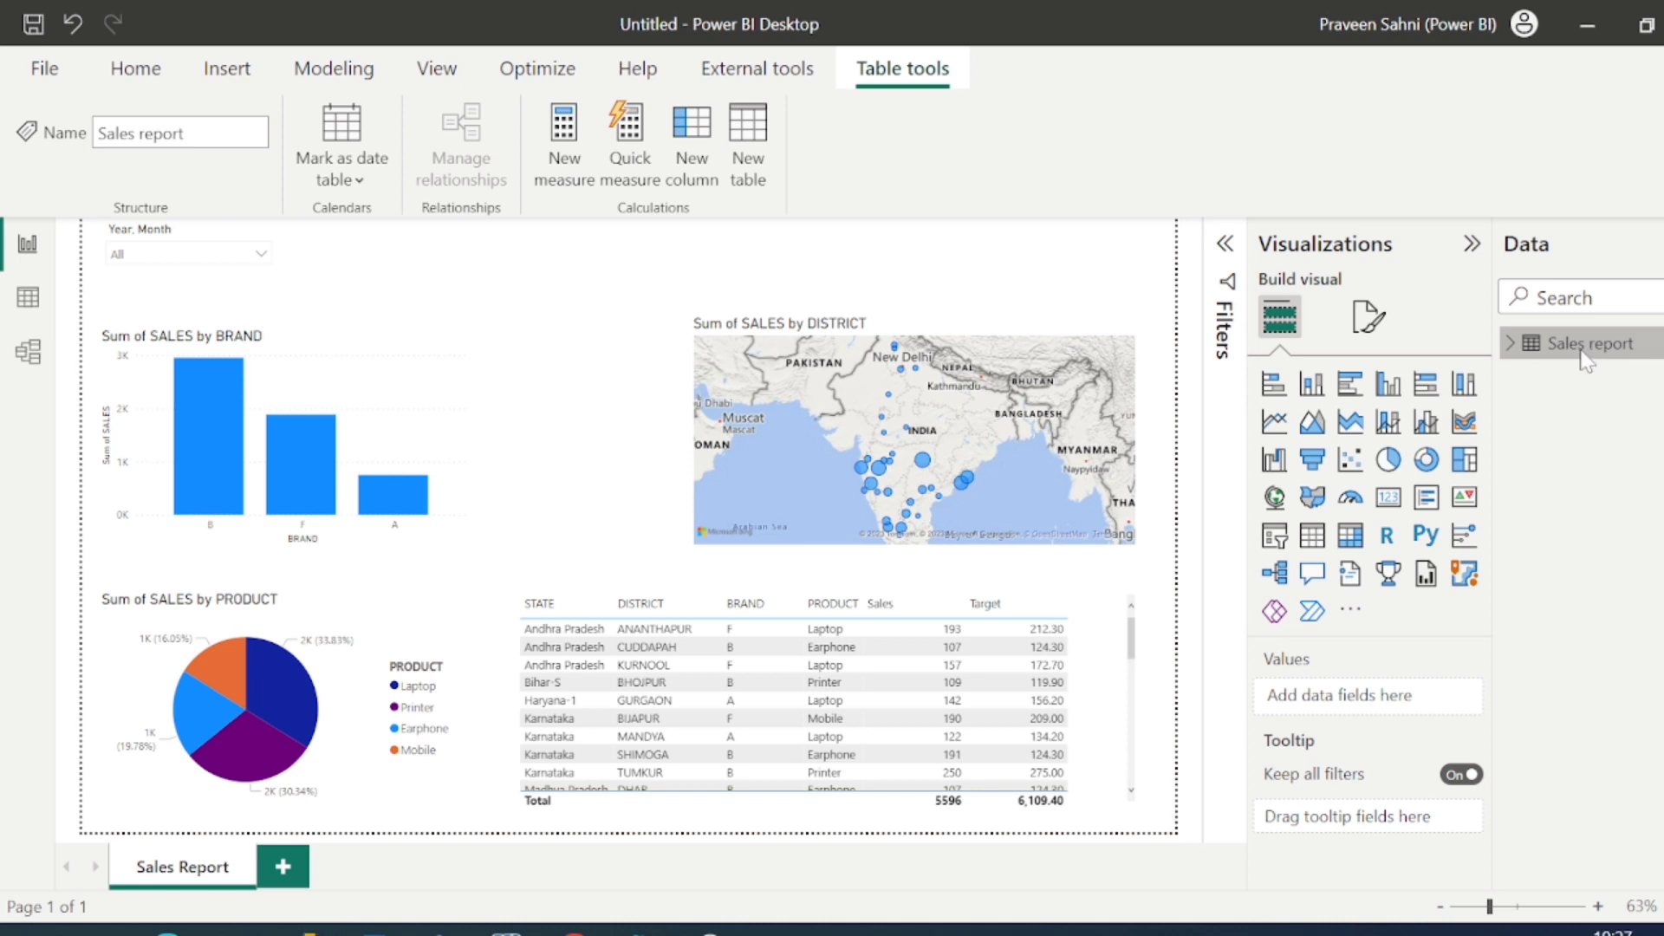
{"action": "key", "text": "Delete"}
{"action": "left_click", "coordinate": [1014, 525]}
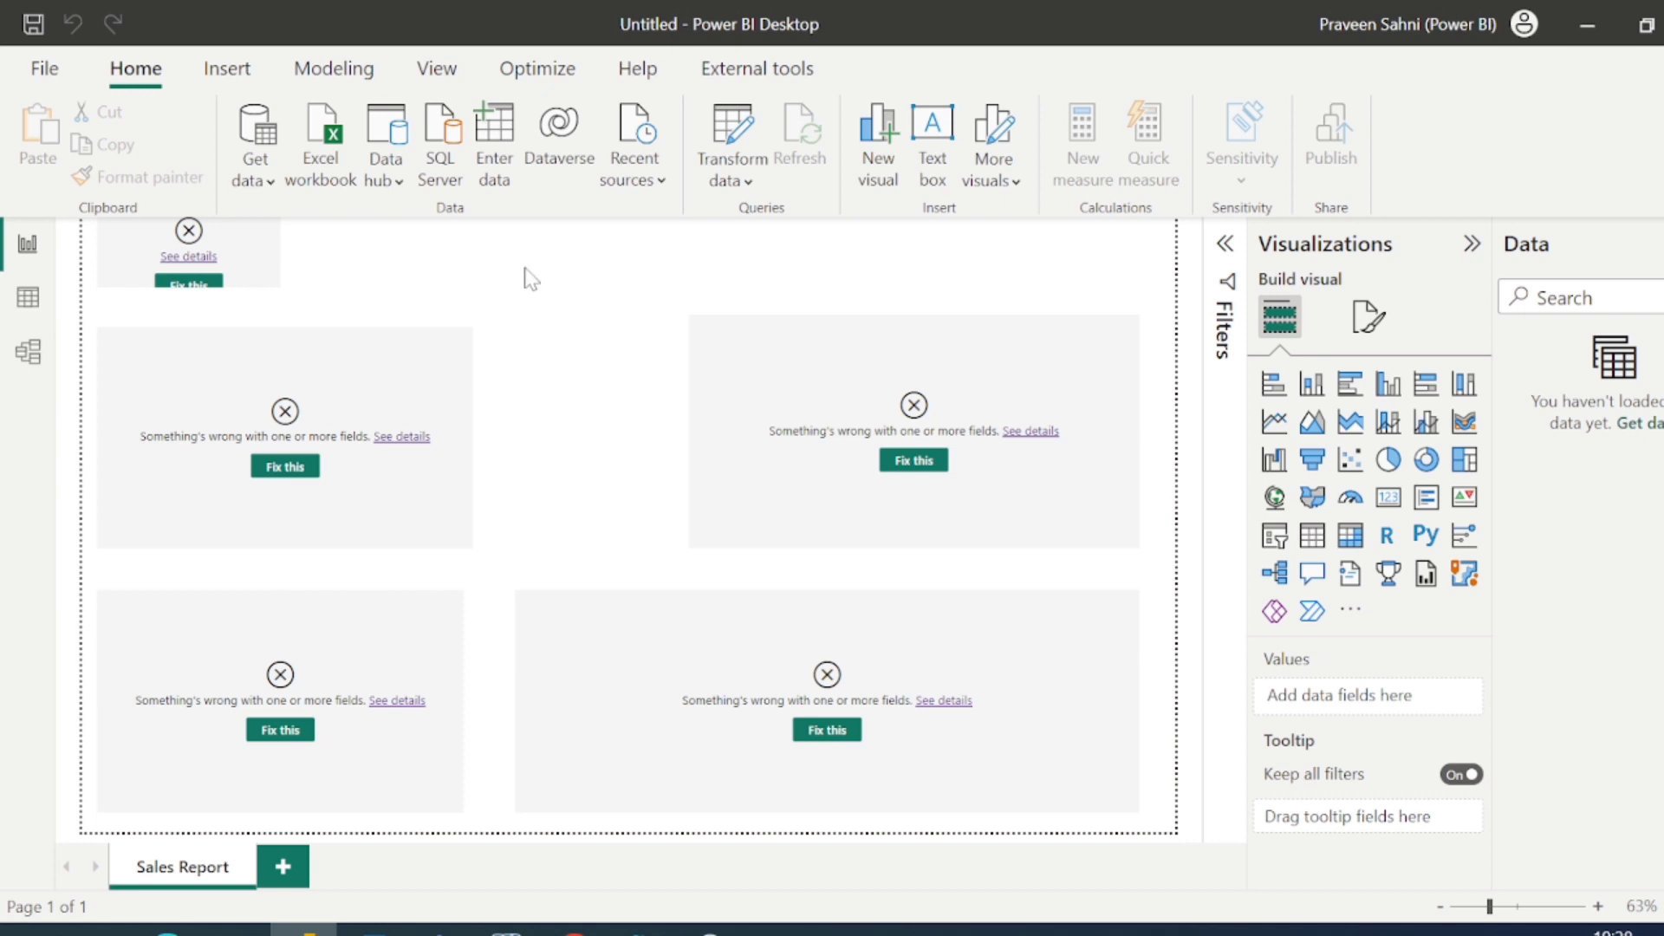
Start a new data connection using the Folder source
{"action": "left_click", "coordinate": [258, 172]}
{"action": "left_click", "coordinate": [318, 763]}
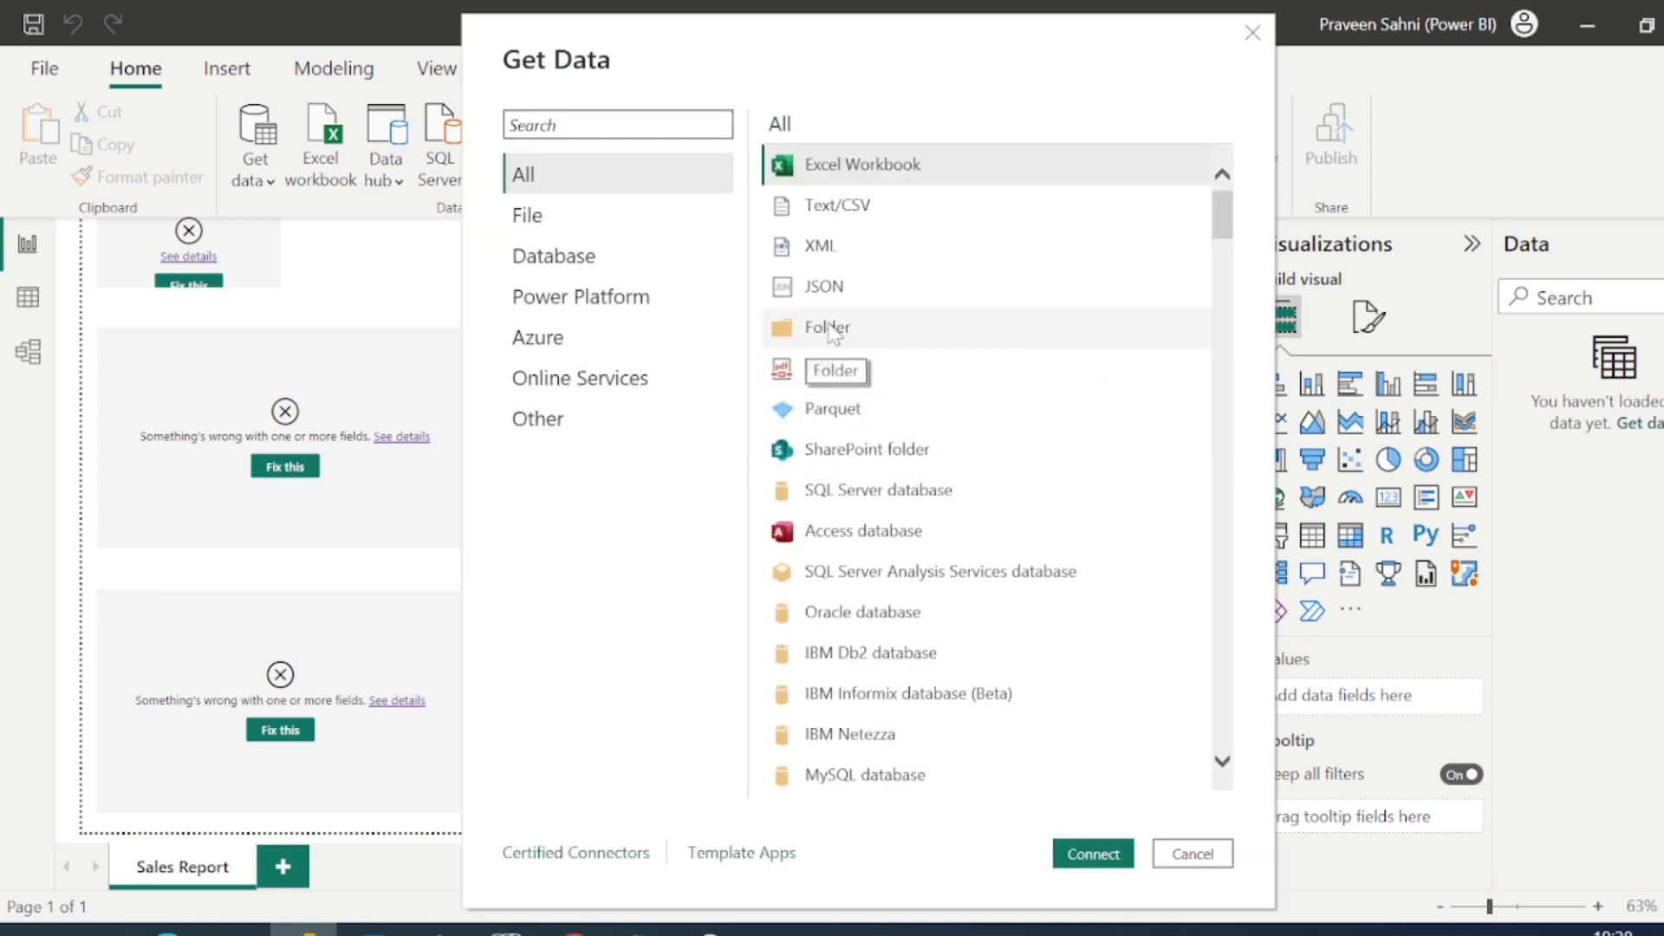
{"action": "left_click", "coordinate": [833, 332]}
{"action": "left_click", "coordinate": [1088, 854]}
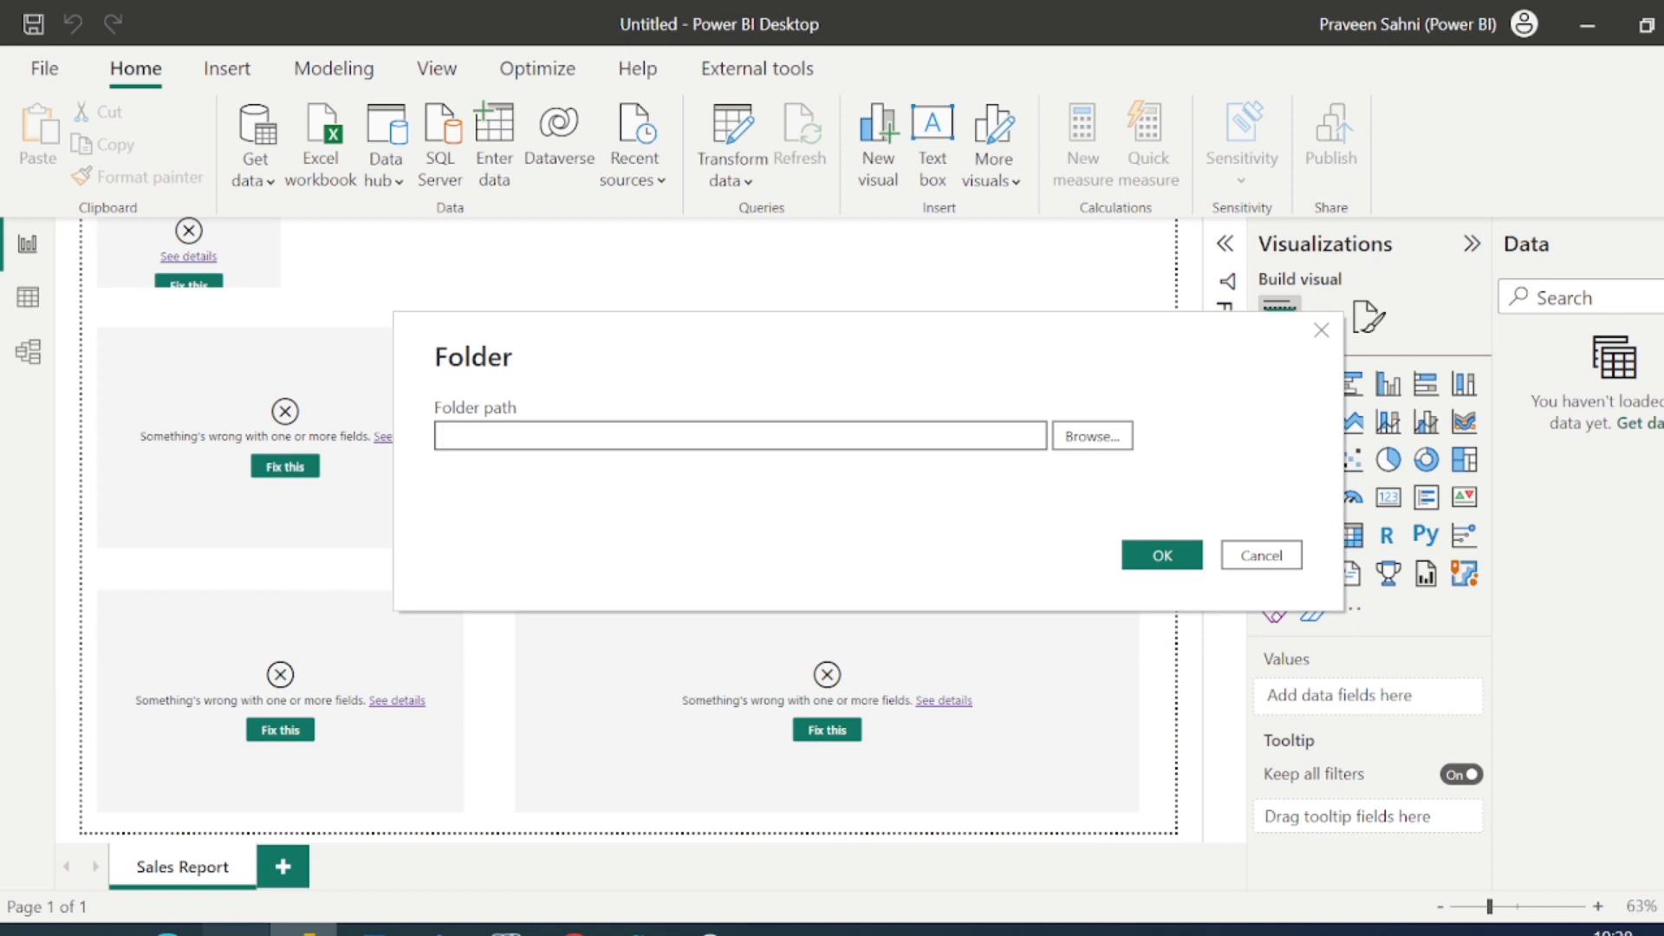
Copy the path of Desktop\R&D\Sales folder from File Explorer, and enter it as the folder path in Power BI Desktop
{"action": "left_click", "coordinate": [236, 930]}
{"action": "double_click", "coordinate": [148, 305]}
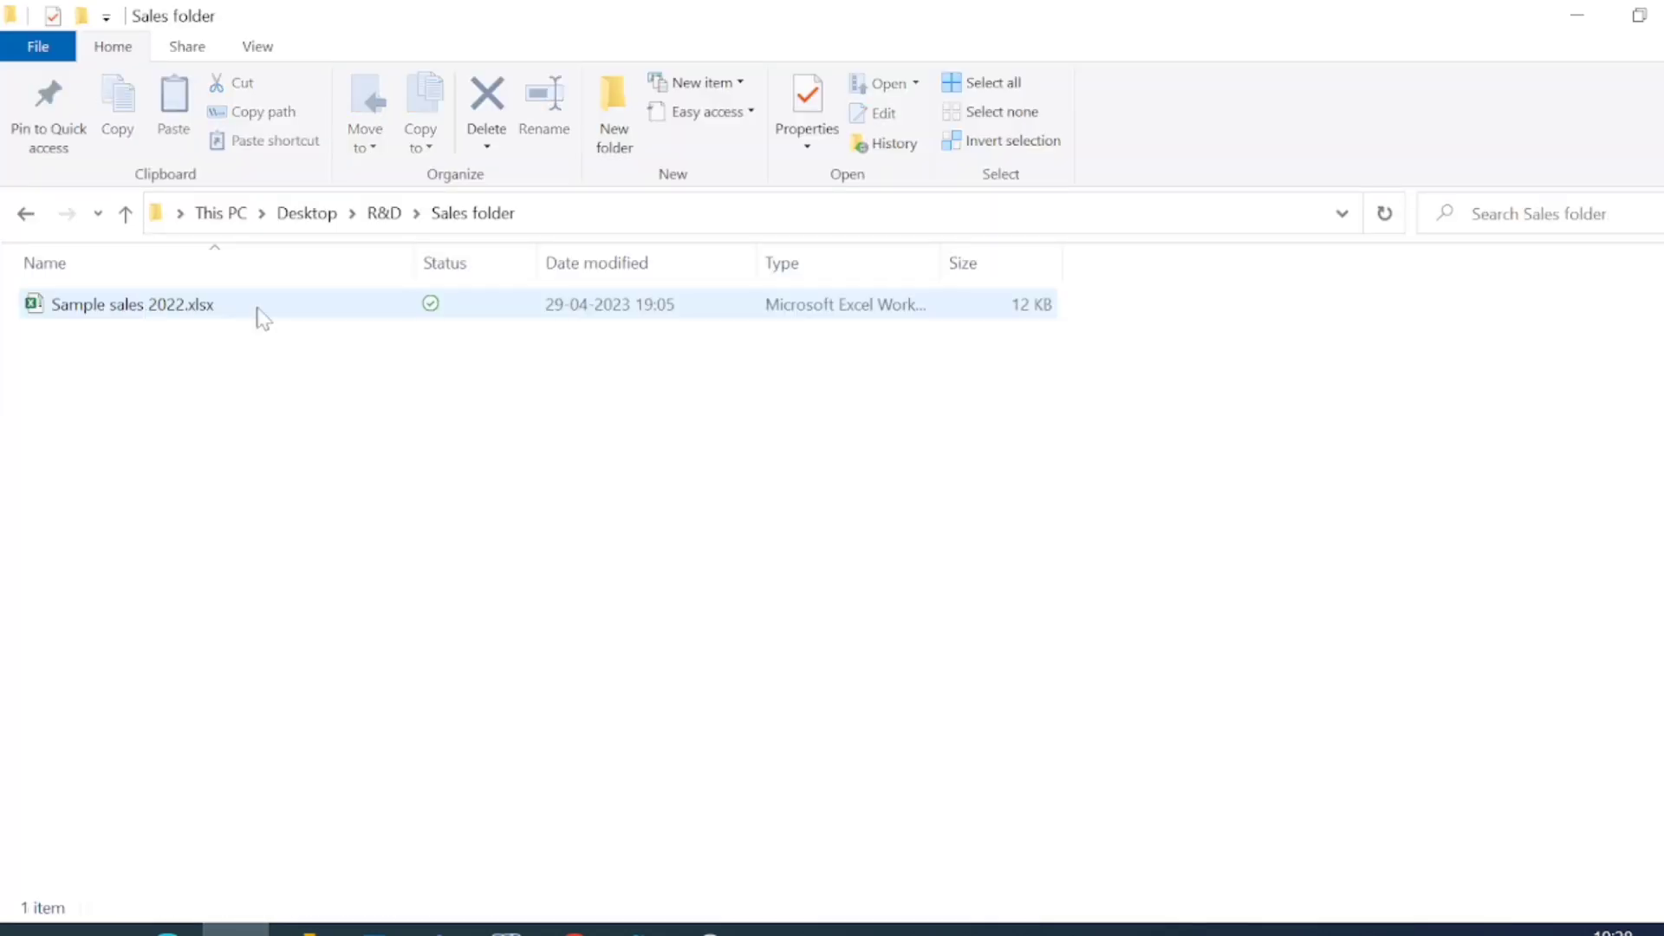
{"action": "left_click", "coordinate": [231, 309]}
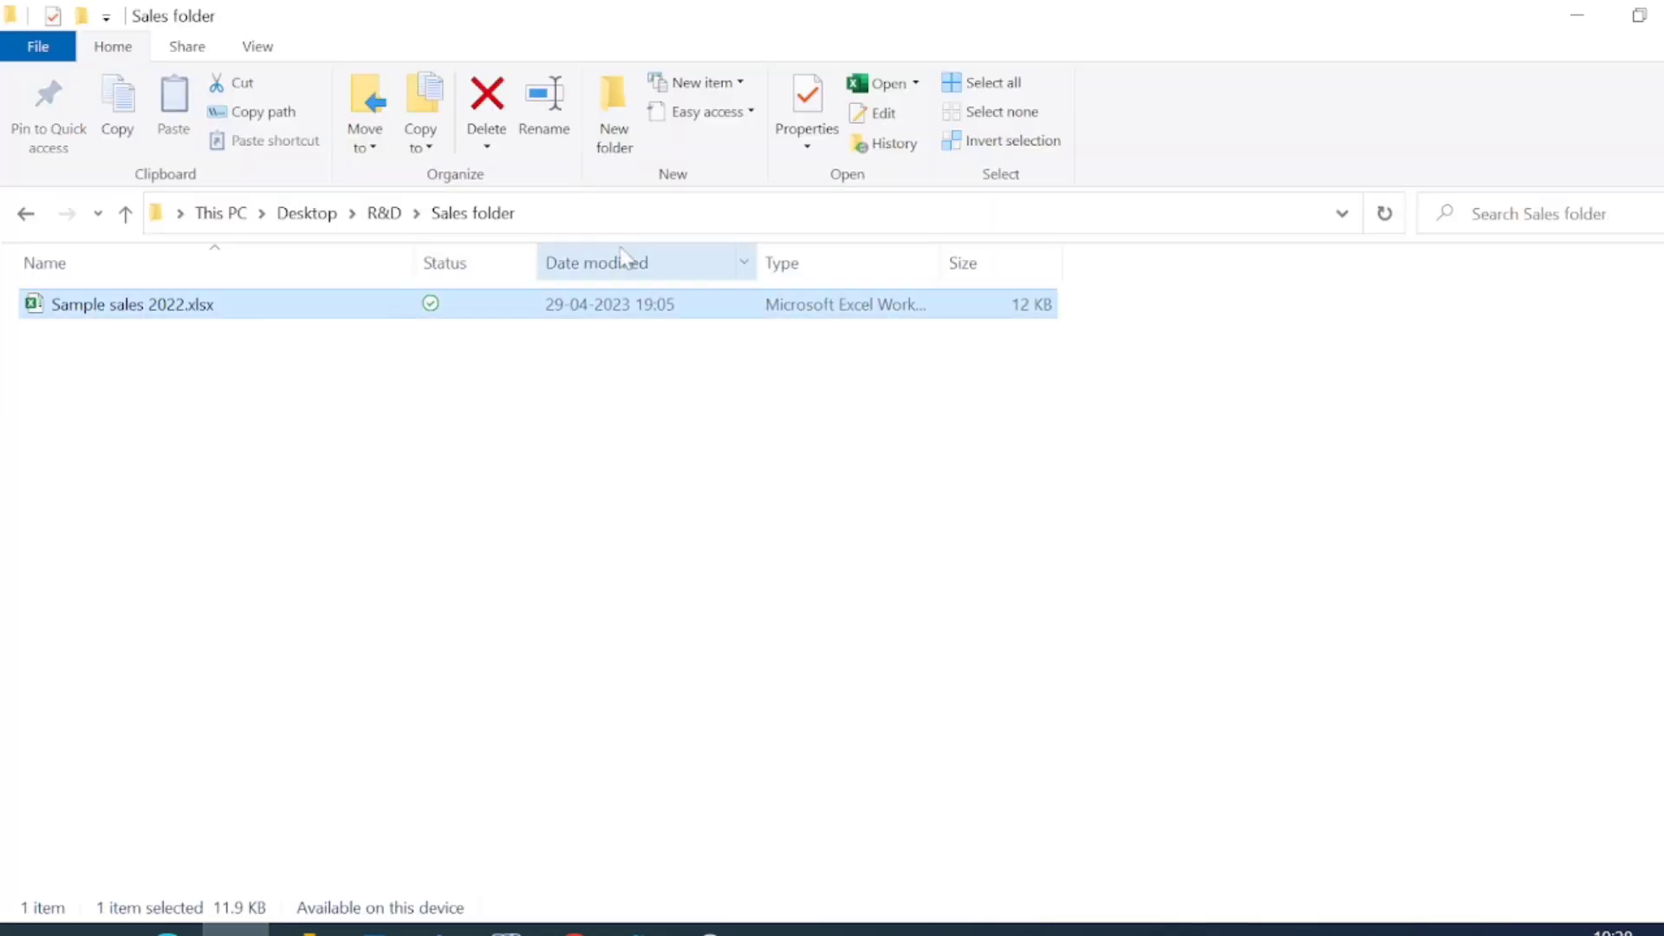
{"action": "left_click", "coordinate": [586, 216]}
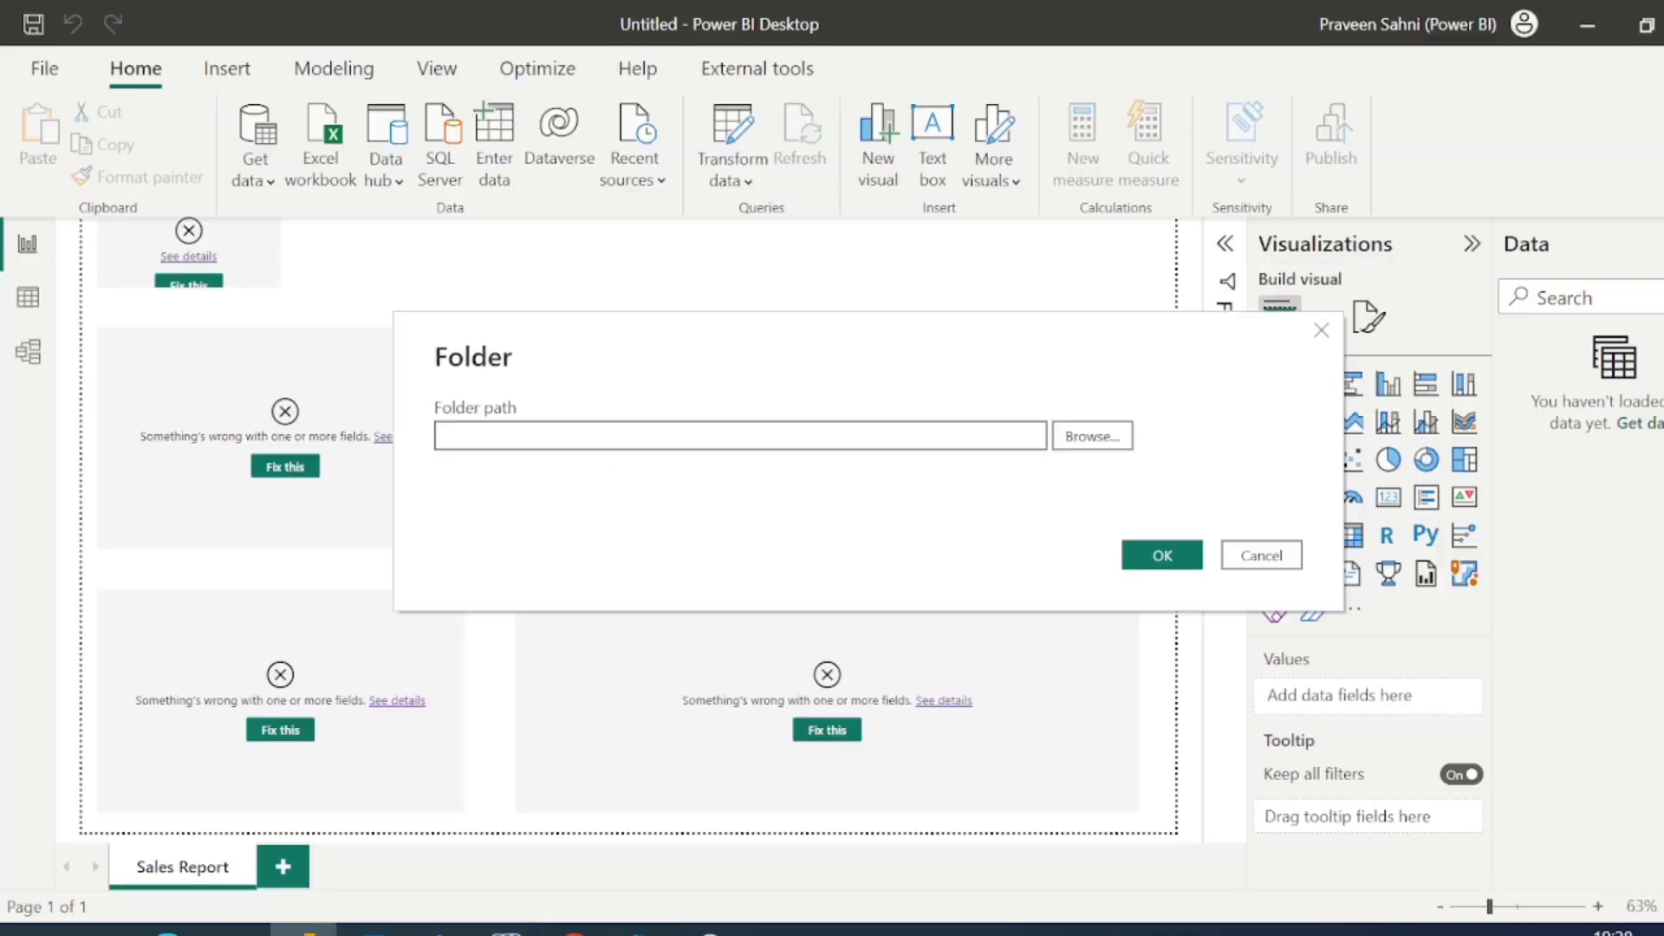
{"action": "left_click", "coordinate": [303, 929]}
{"action": "type", "text": "C:\\Users\\WK287WT\\OneDrive - EY\\Desktop\\BAS\\Sales folder"}
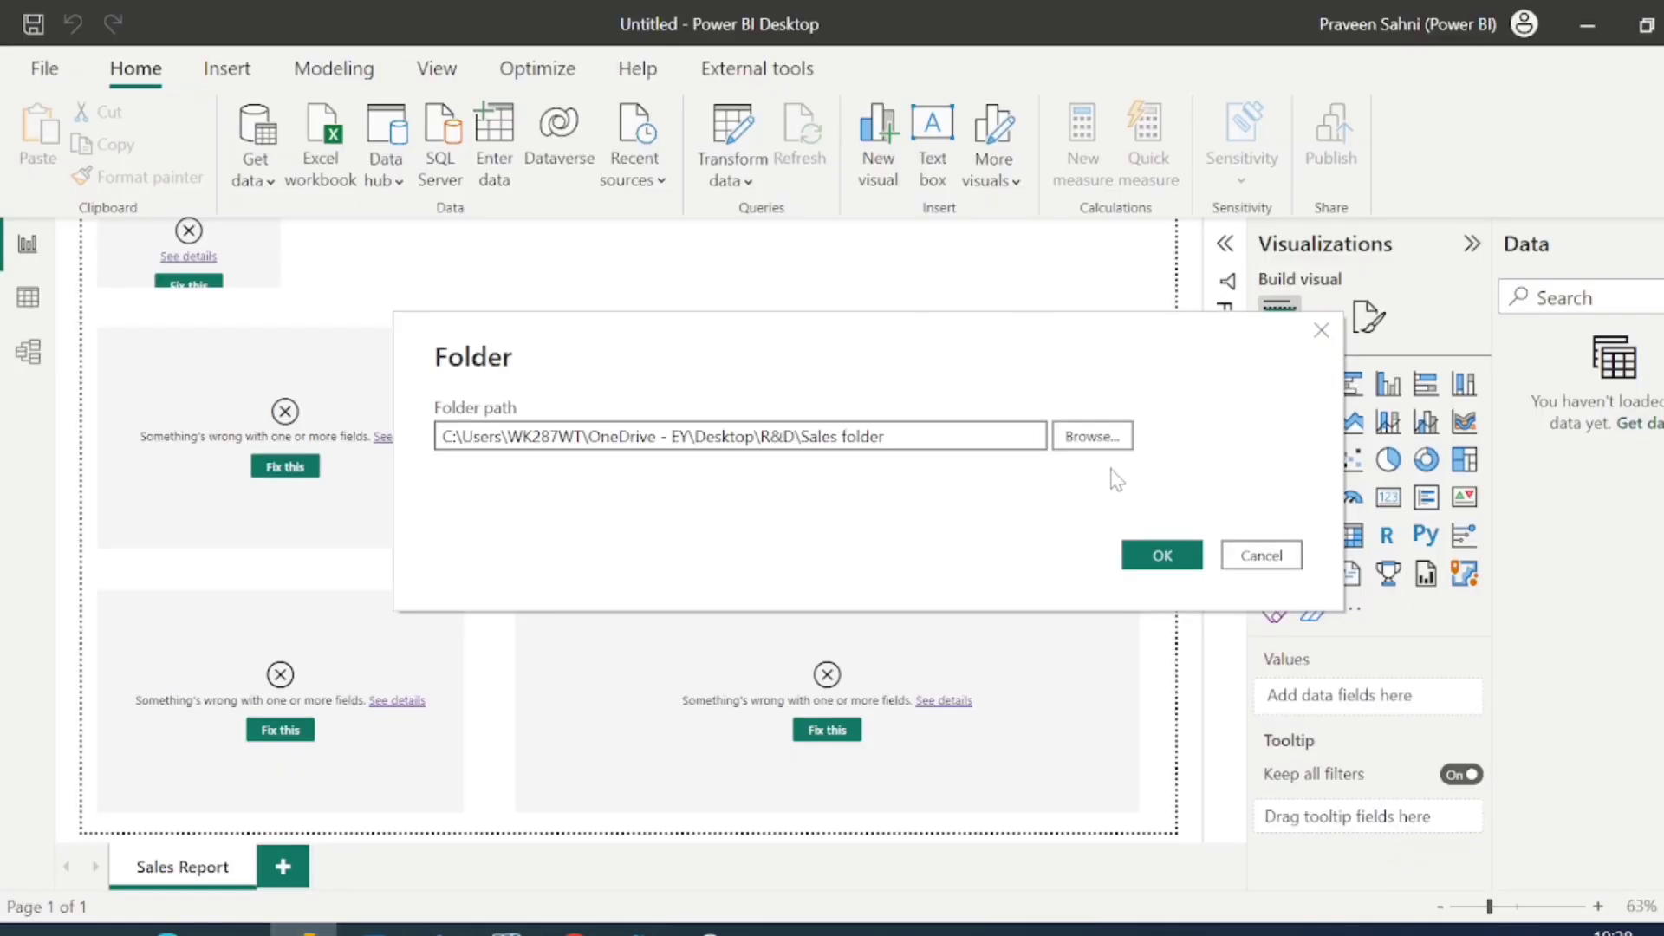
{"action": "left_click", "coordinate": [1108, 438]}
{"action": "scroll", "coordinate": [846, 485], "scroll_direction": "down", "scroll_amount": 10}
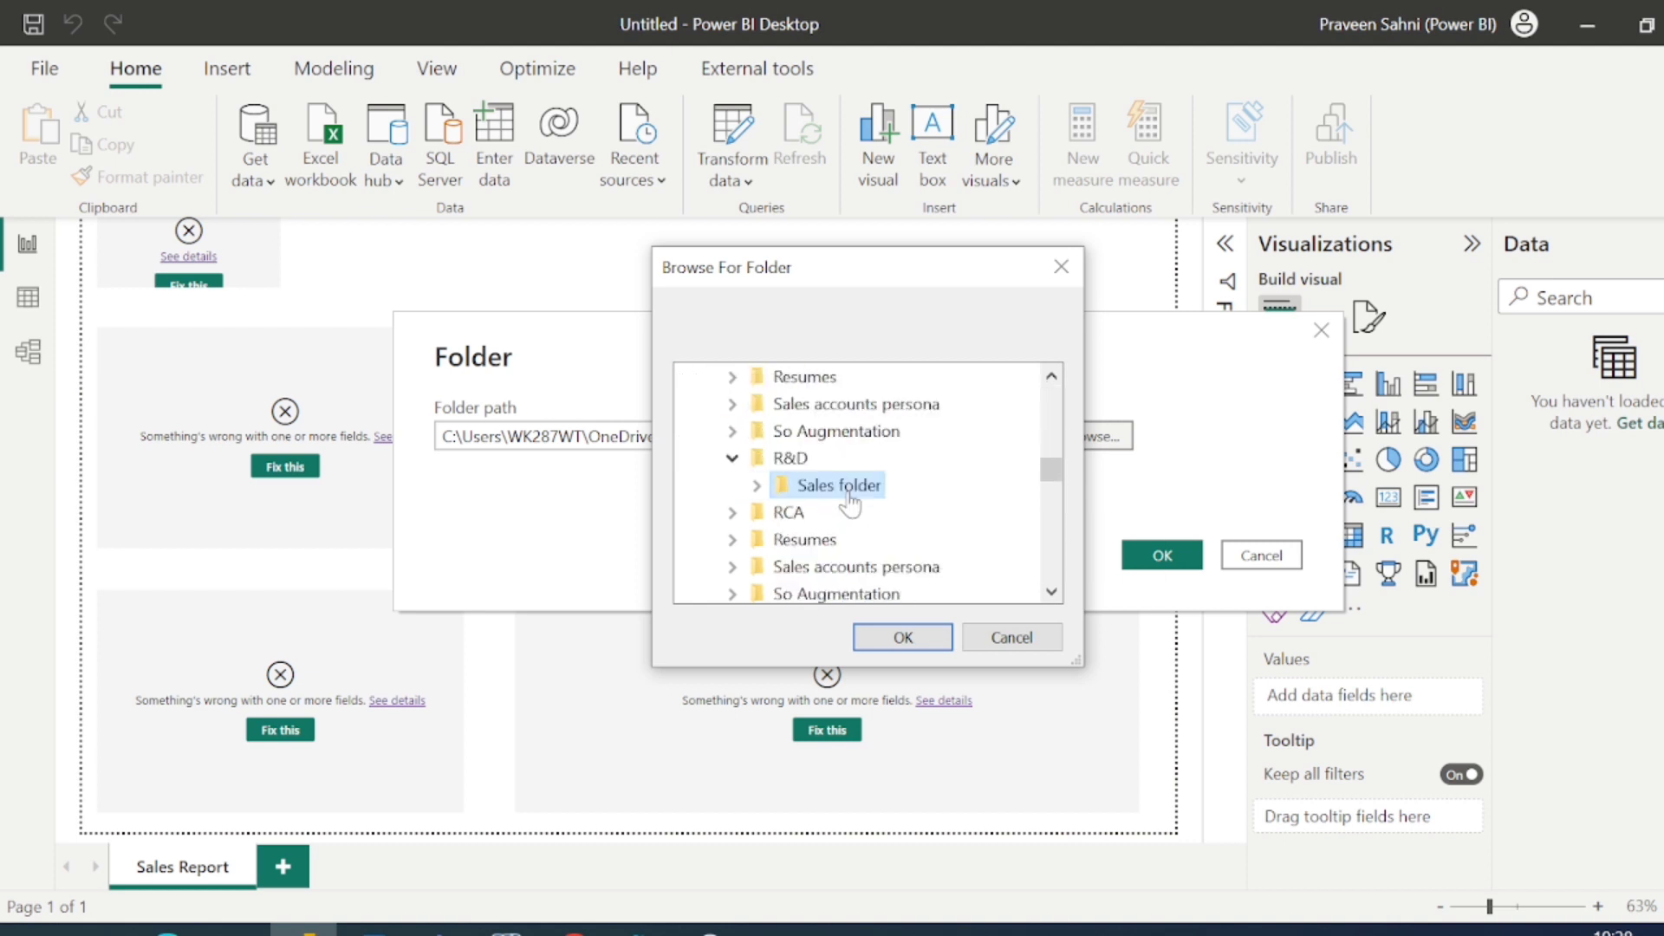
{"action": "left_click", "coordinate": [997, 642]}
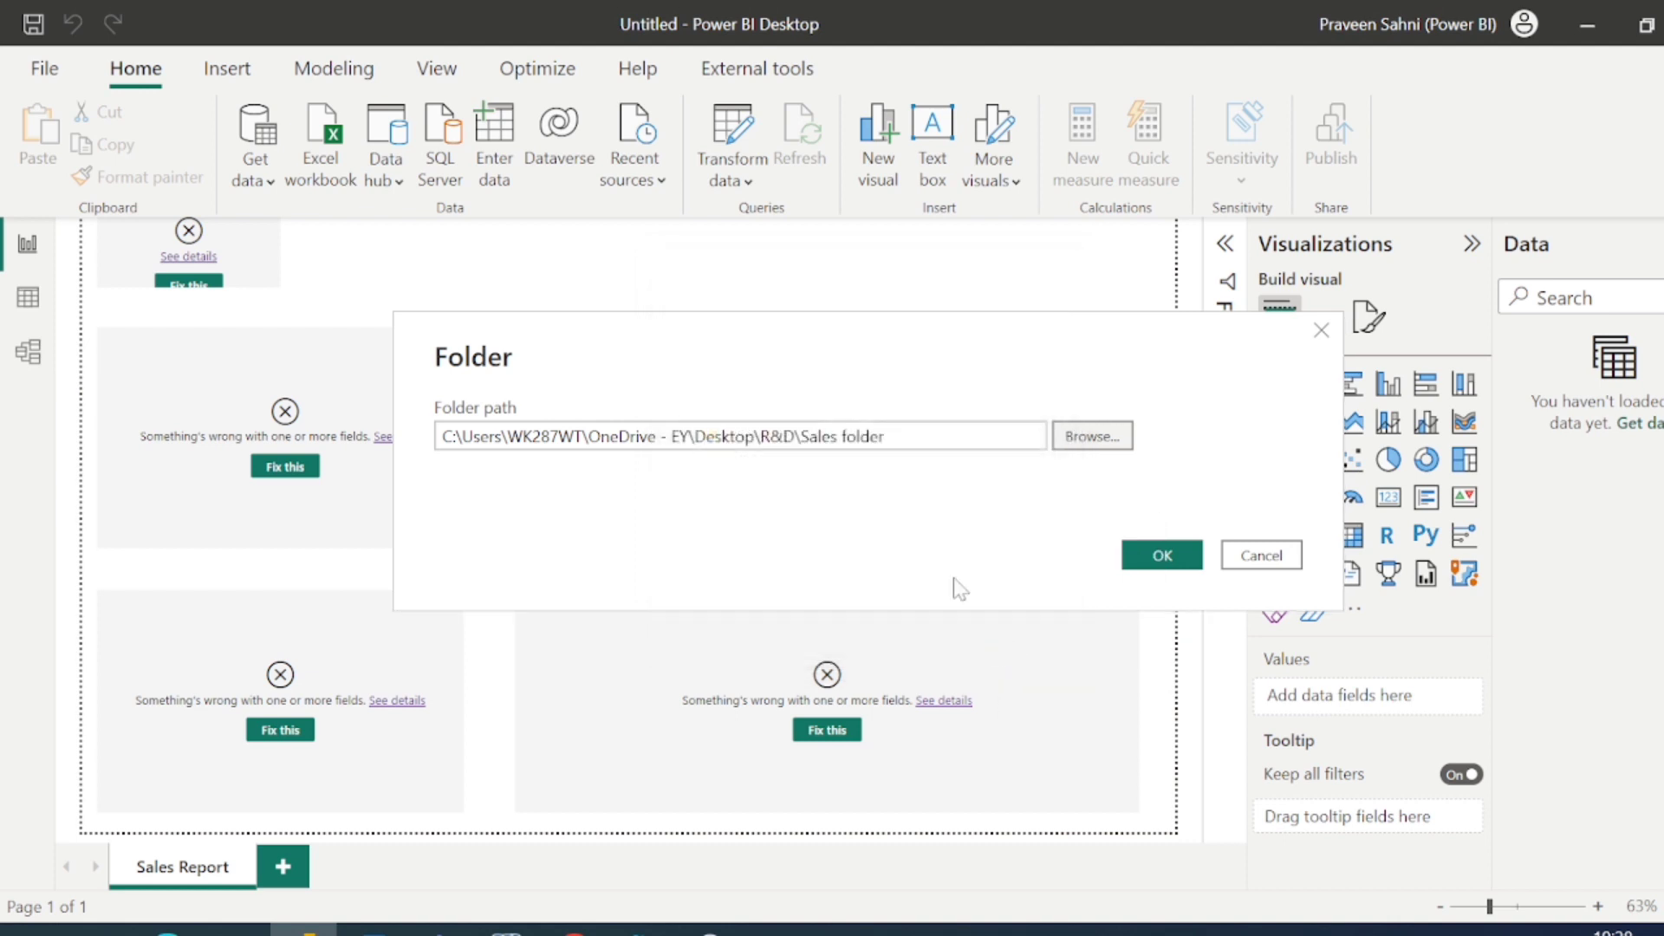
Accept the folder path, review the listed files, and choose Combine & Transform Data for the folder's contents
{"action": "left_click", "coordinate": [1162, 556]}
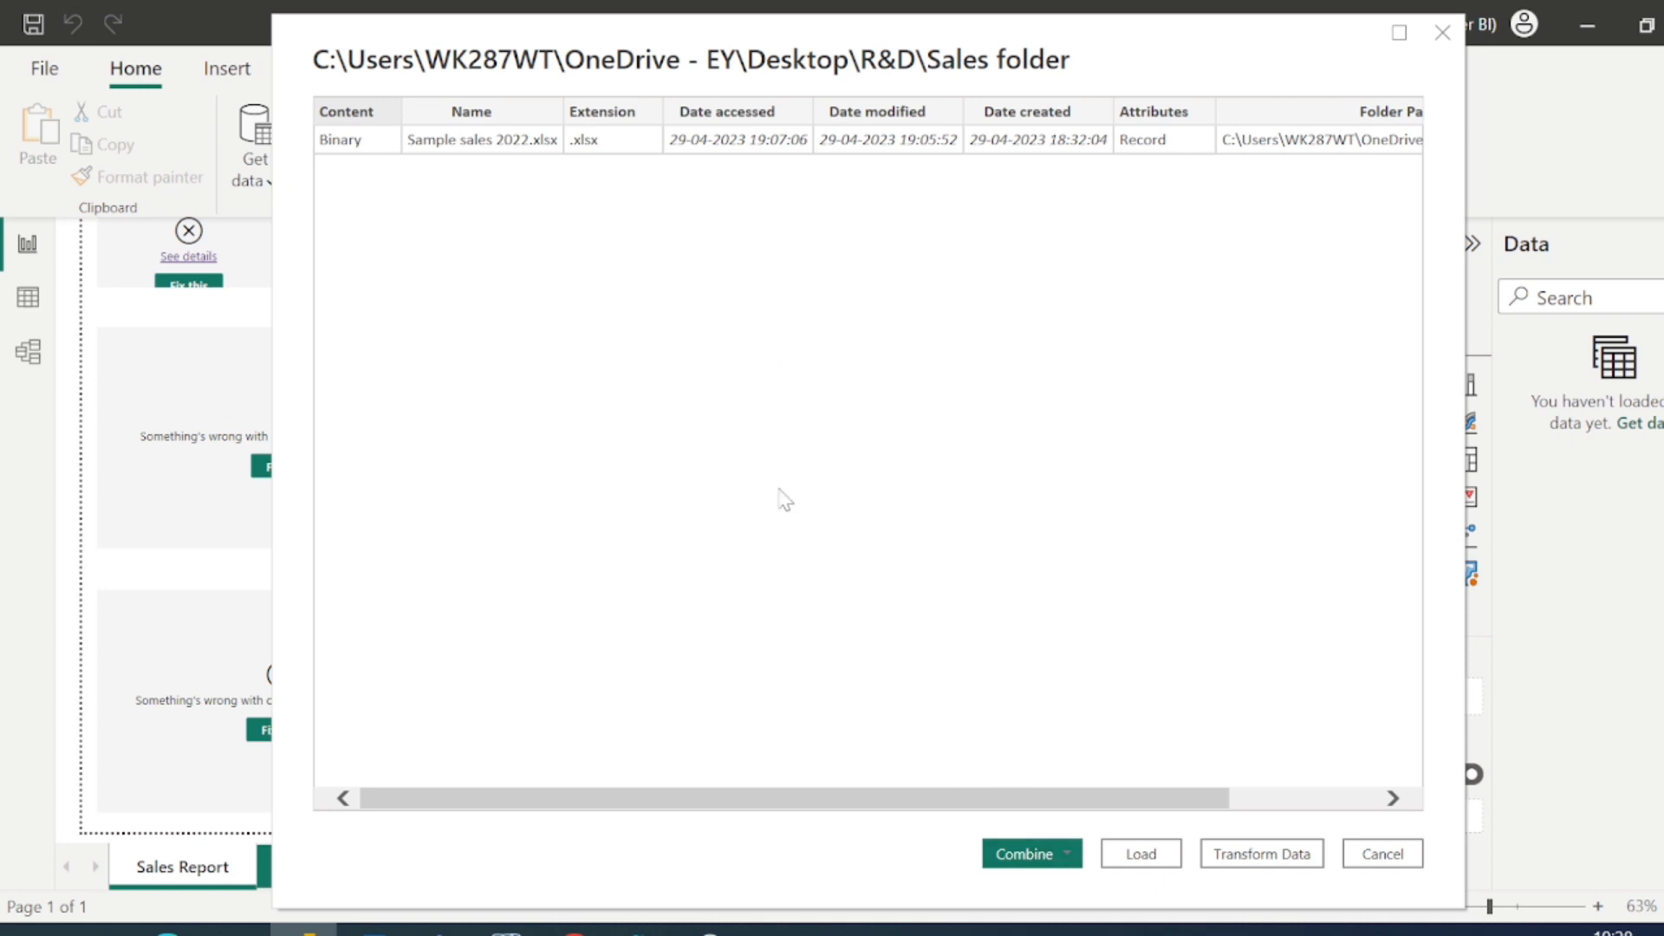
{"action": "scroll", "coordinate": [1028, 432], "scroll_direction": "right", "scroll_amount": 5}
{"action": "scroll", "coordinate": [1028, 432], "scroll_direction": "left", "scroll_amount": 5}
{"action": "left_click", "coordinate": [1072, 857]}
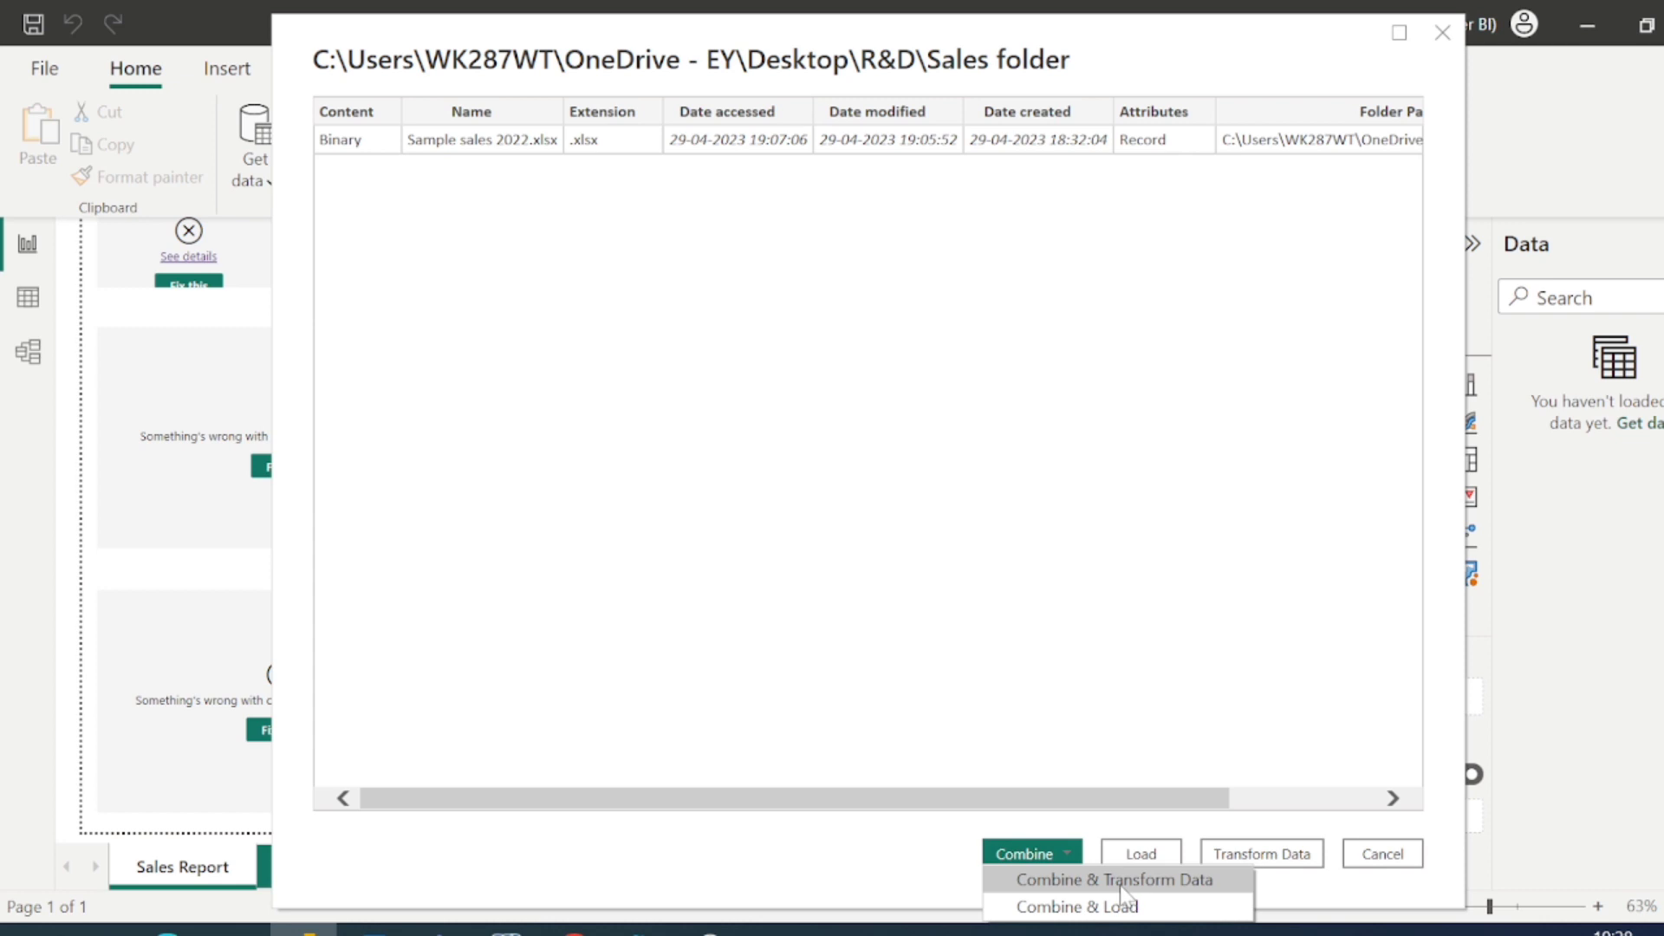
{"action": "left_click", "coordinate": [1214, 808]}
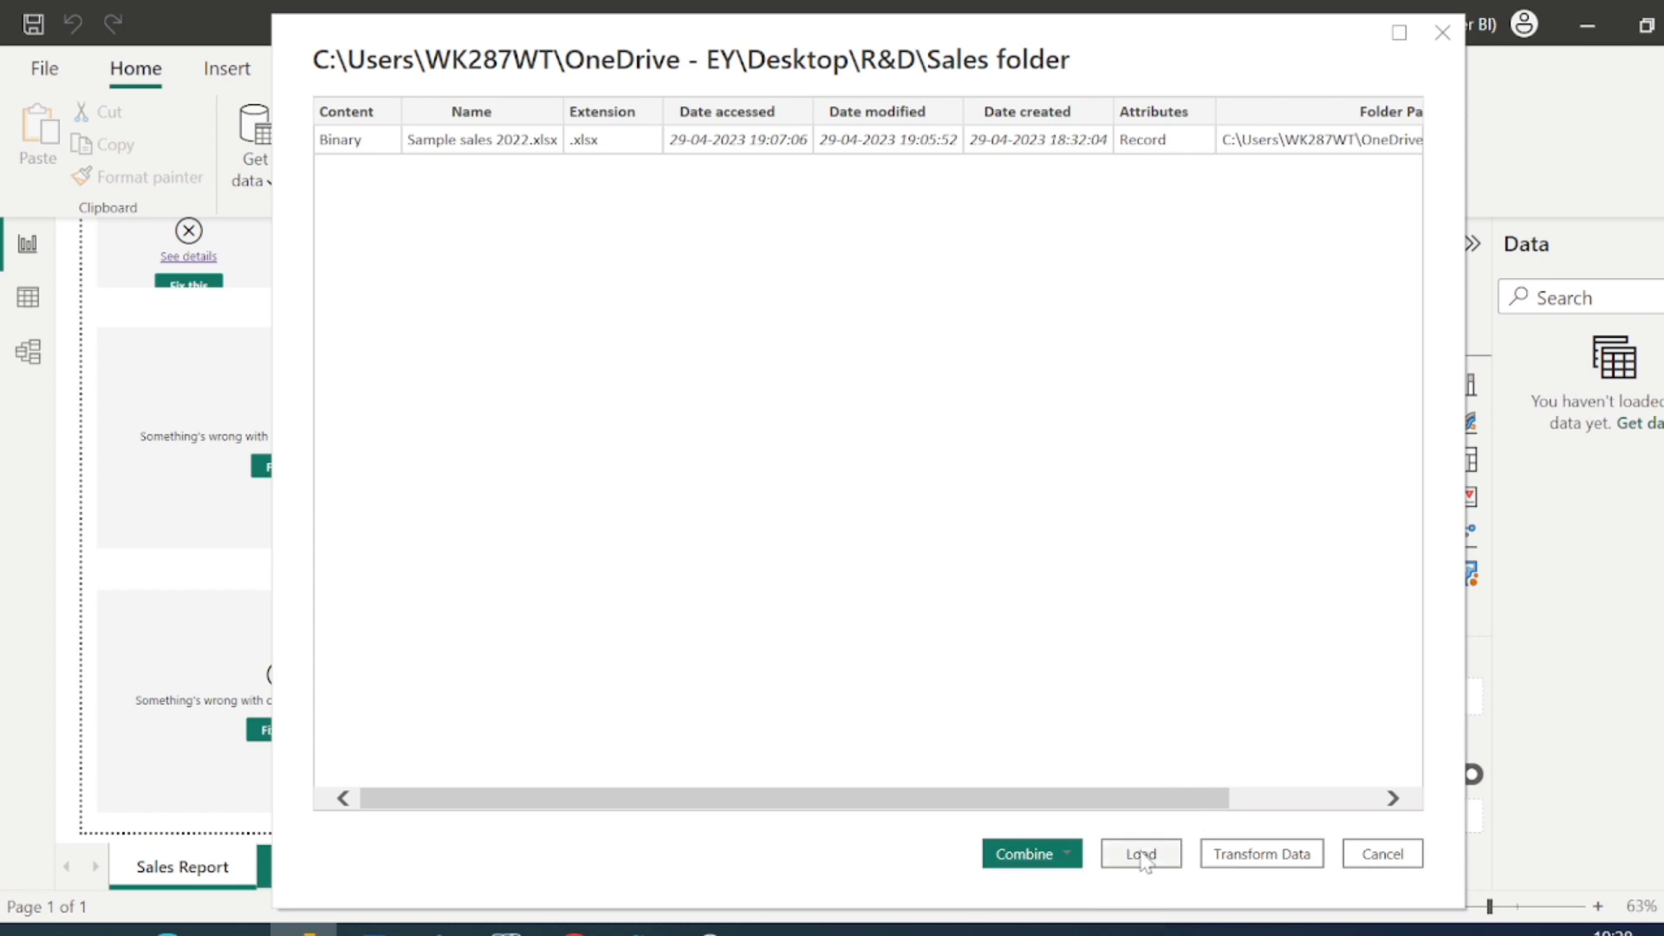
{"action": "left_click", "coordinate": [1067, 857]}
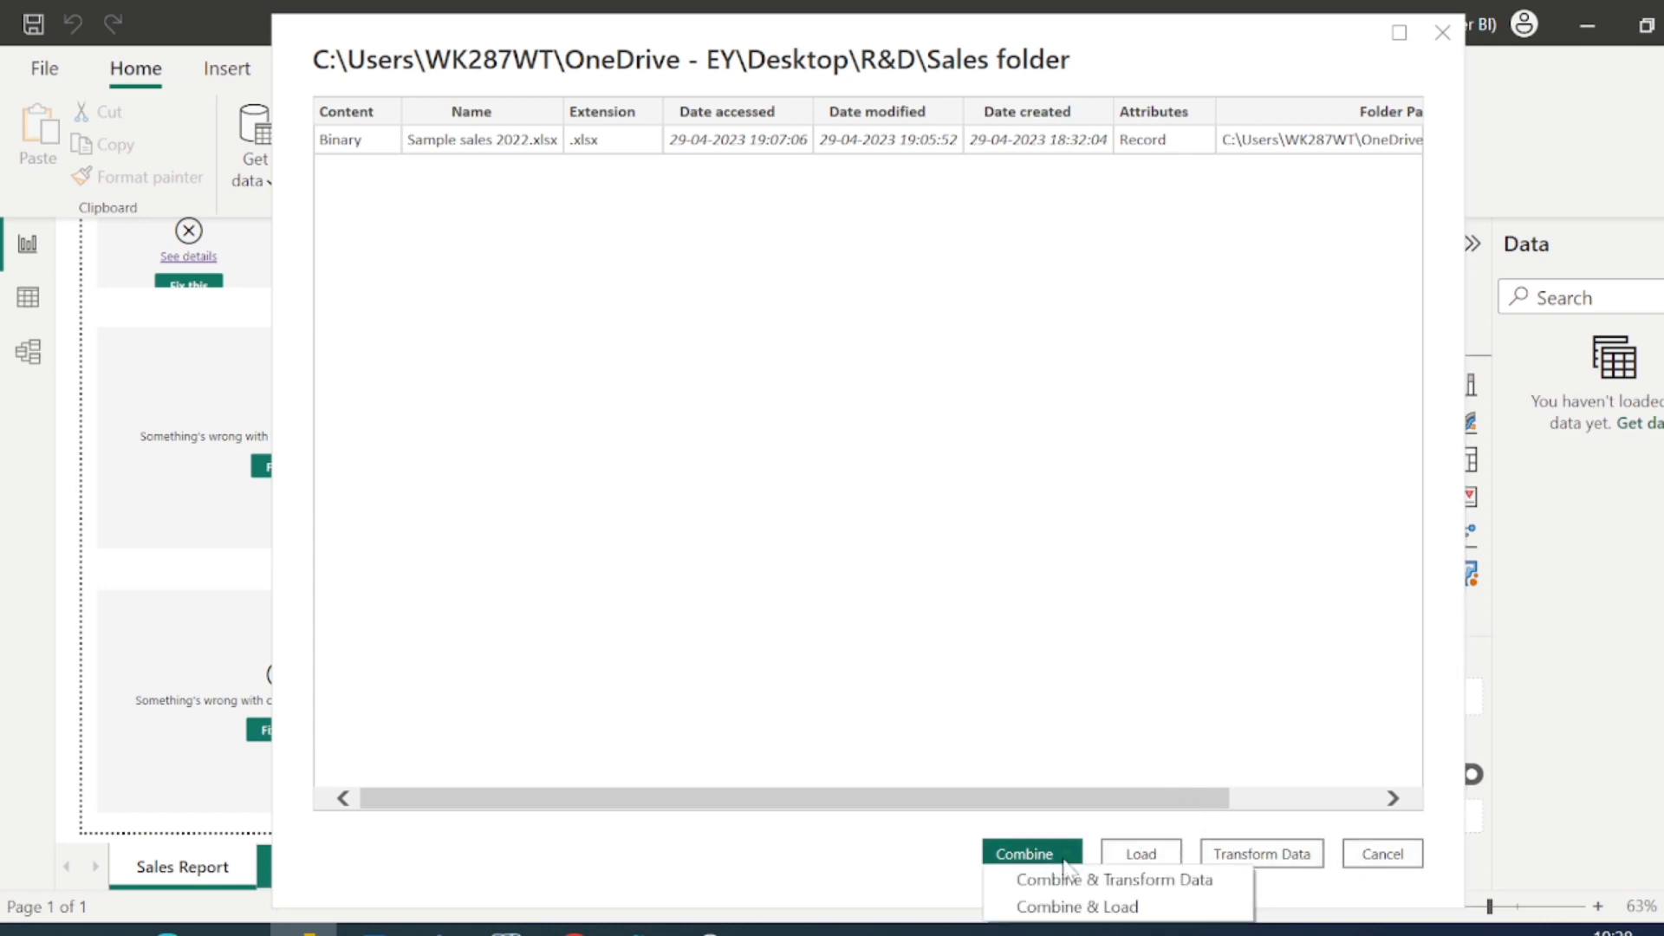
{"action": "left_click", "coordinate": [1127, 896]}
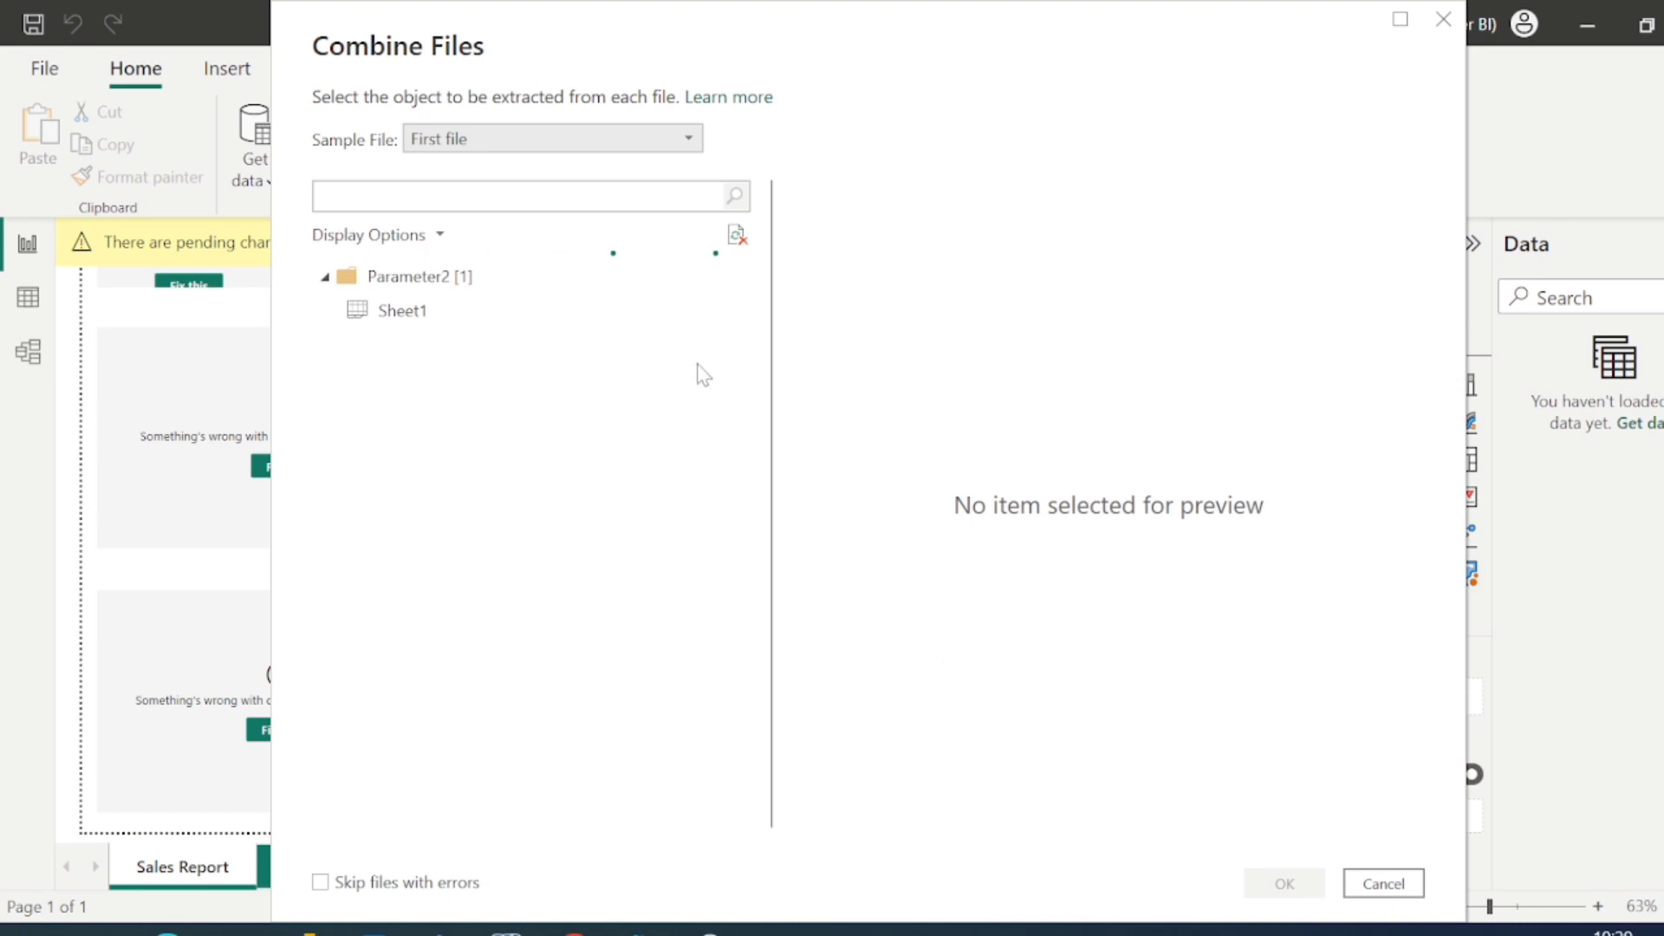
Select Sheet1 as the object to extract from each file, check its columns in the preview, and confirm the file combination
{"action": "left_click", "coordinate": [425, 314]}
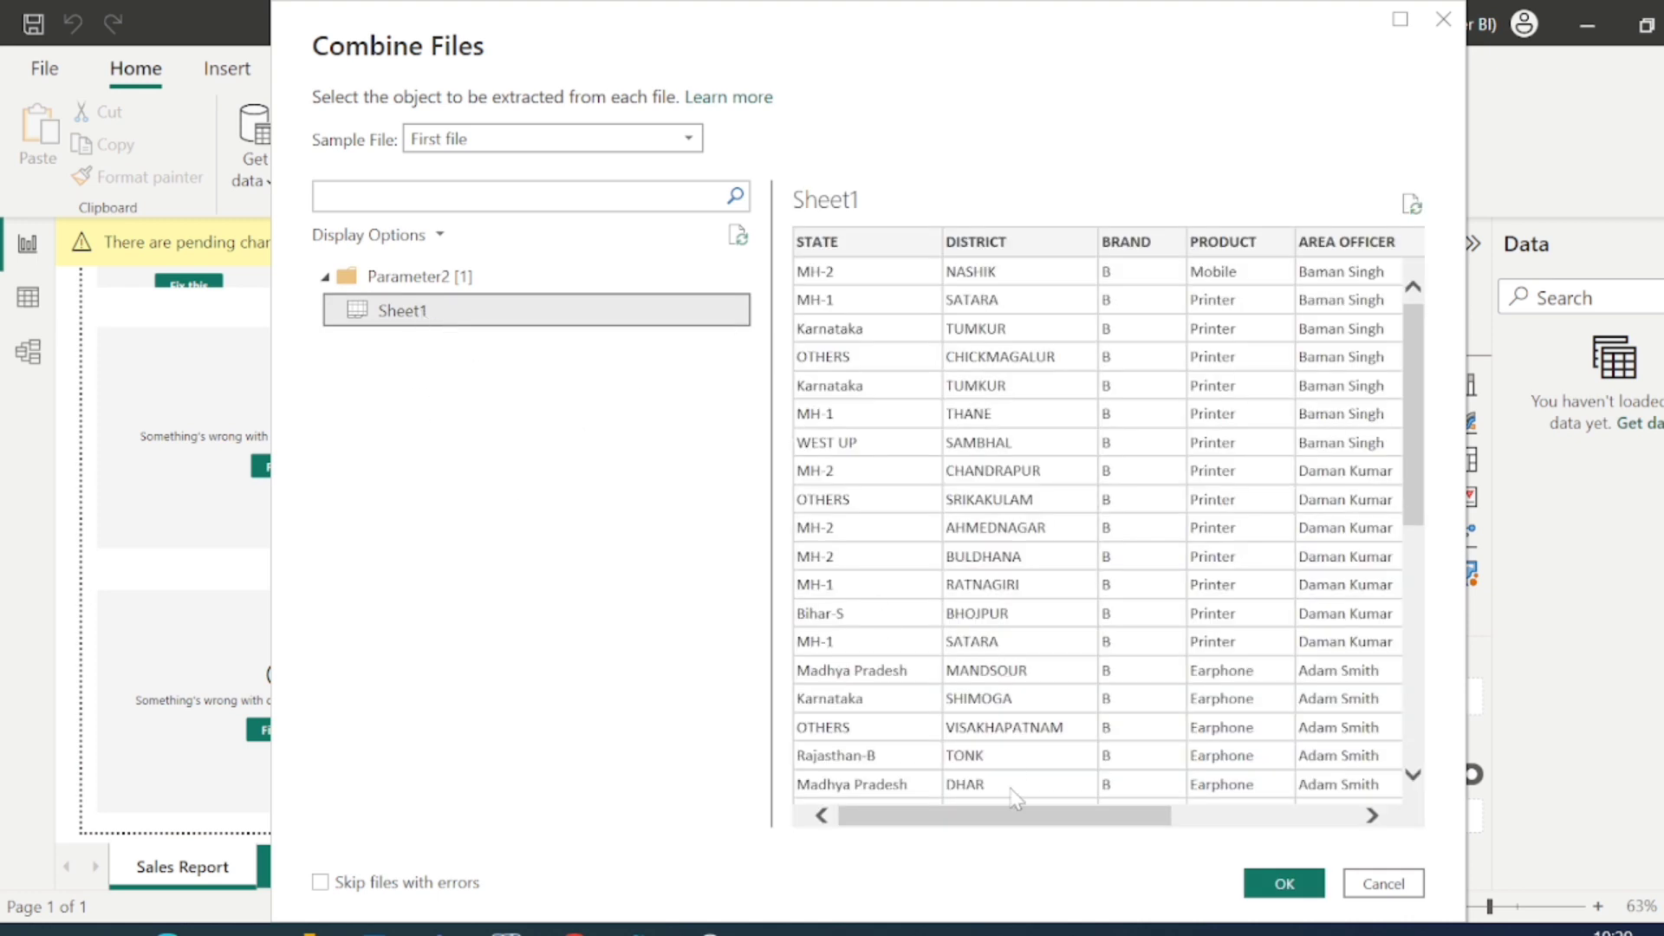
{"action": "left_click_drag", "start_coordinate": [986, 823], "coordinate": [1171, 824]}
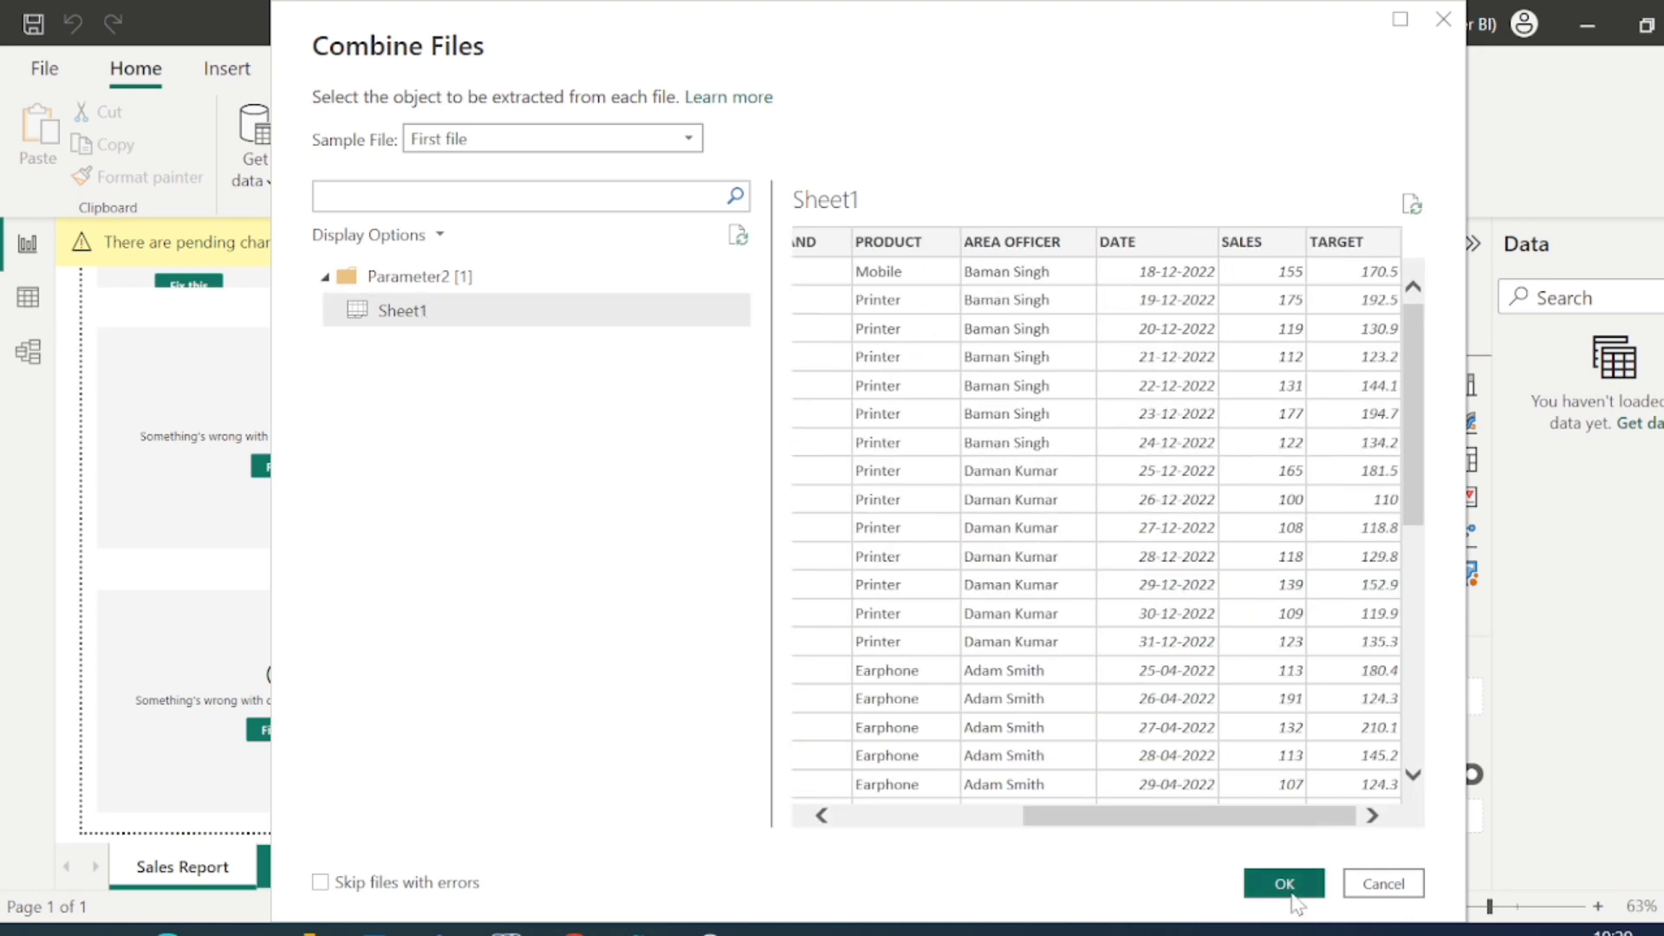
{"action": "scroll", "coordinate": [1176, 626], "scroll_direction": "left", "scroll_amount": 3}
{"action": "scroll", "coordinate": [1178, 626], "scroll_direction": "right", "scroll_amount": 3}
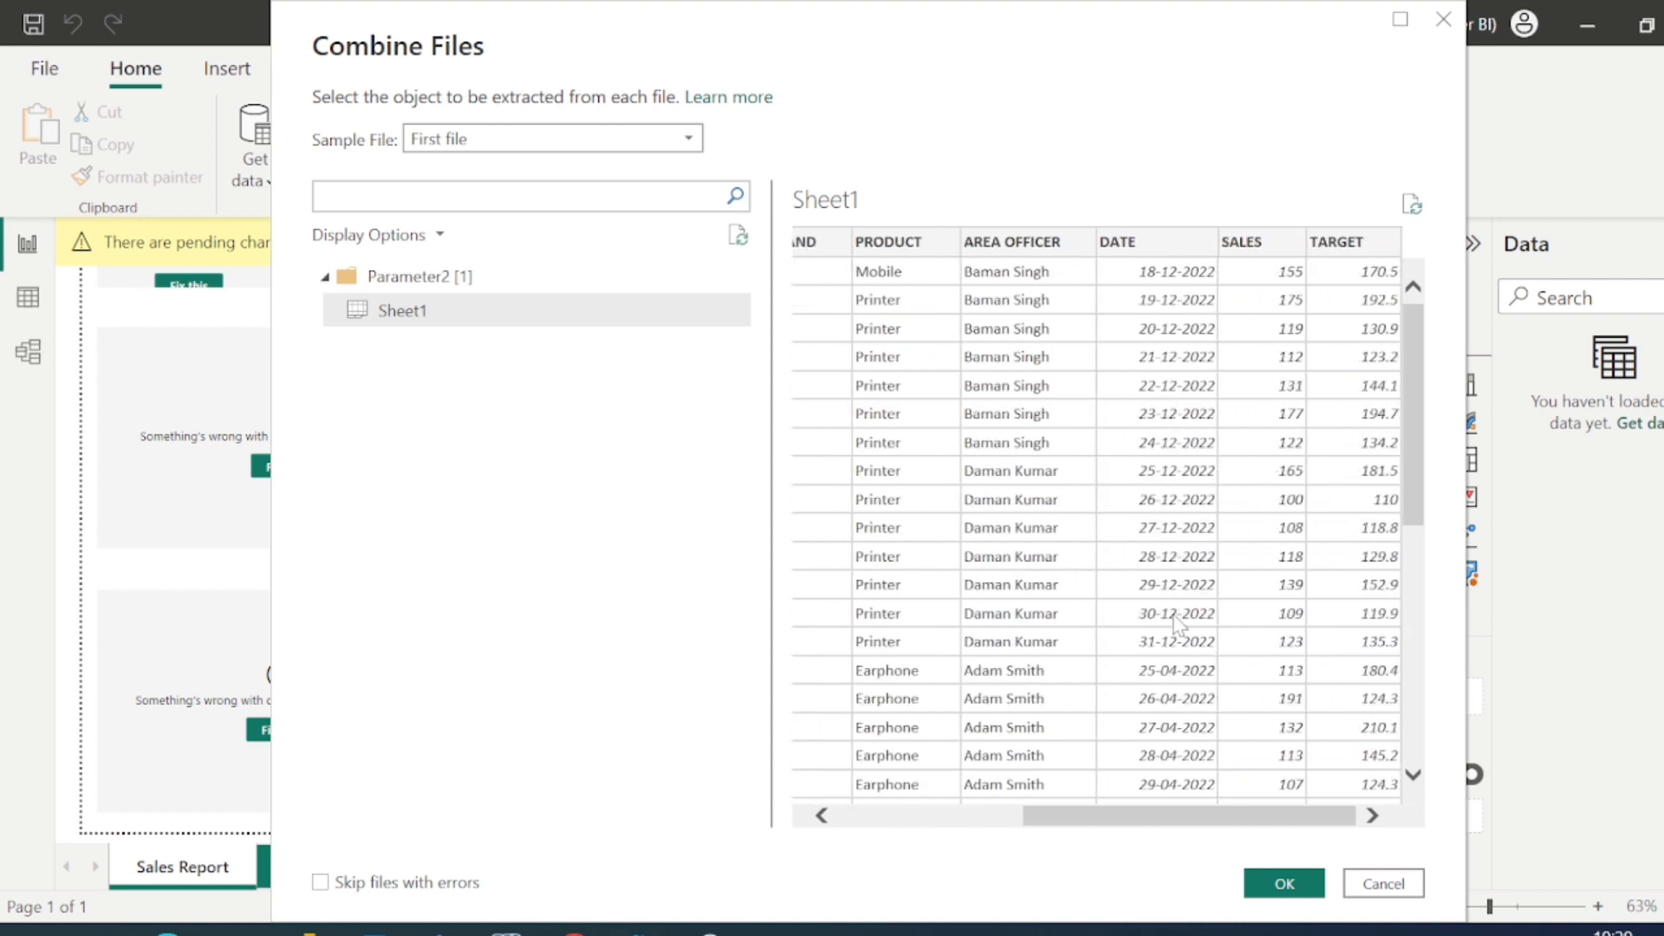
{"action": "scroll", "coordinate": [1177, 623], "scroll_direction": "left", "scroll_amount": 3}
{"action": "scroll", "coordinate": [1178, 623], "scroll_direction": "right", "scroll_amount": 3}
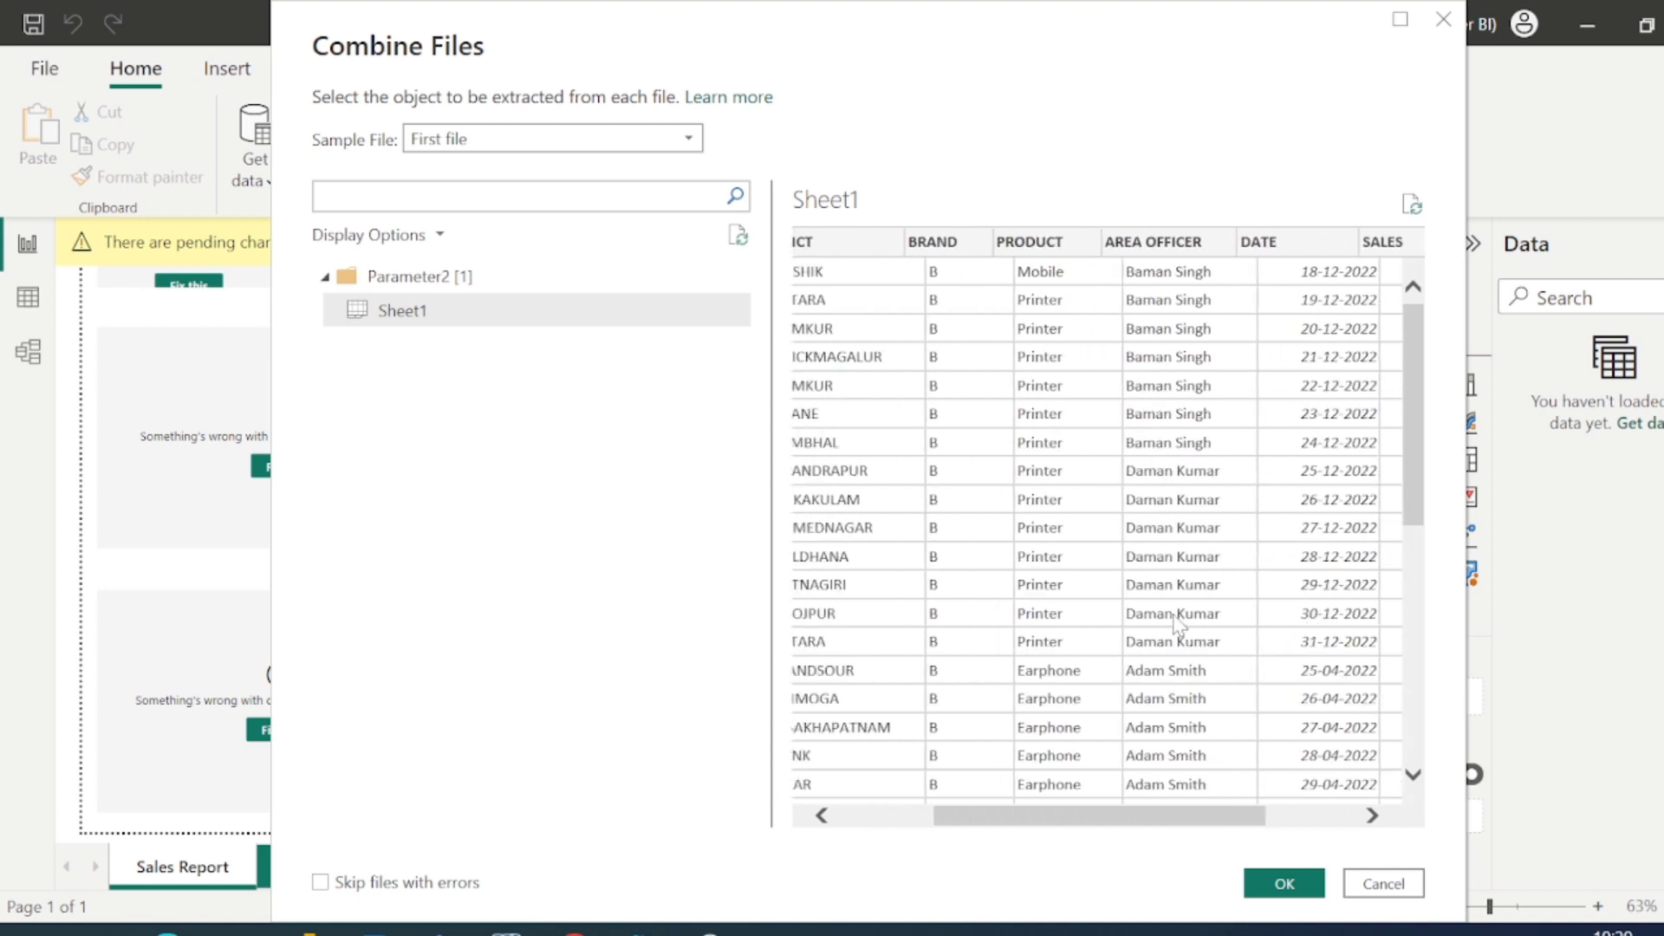
{"action": "scroll", "coordinate": [1180, 624], "scroll_direction": "left", "scroll_amount": 3}
{"action": "scroll", "coordinate": [1186, 399], "scroll_direction": "right", "scroll_amount": 2}
{"action": "scroll", "coordinate": [1186, 399], "scroll_direction": "right", "scroll_amount": 1}
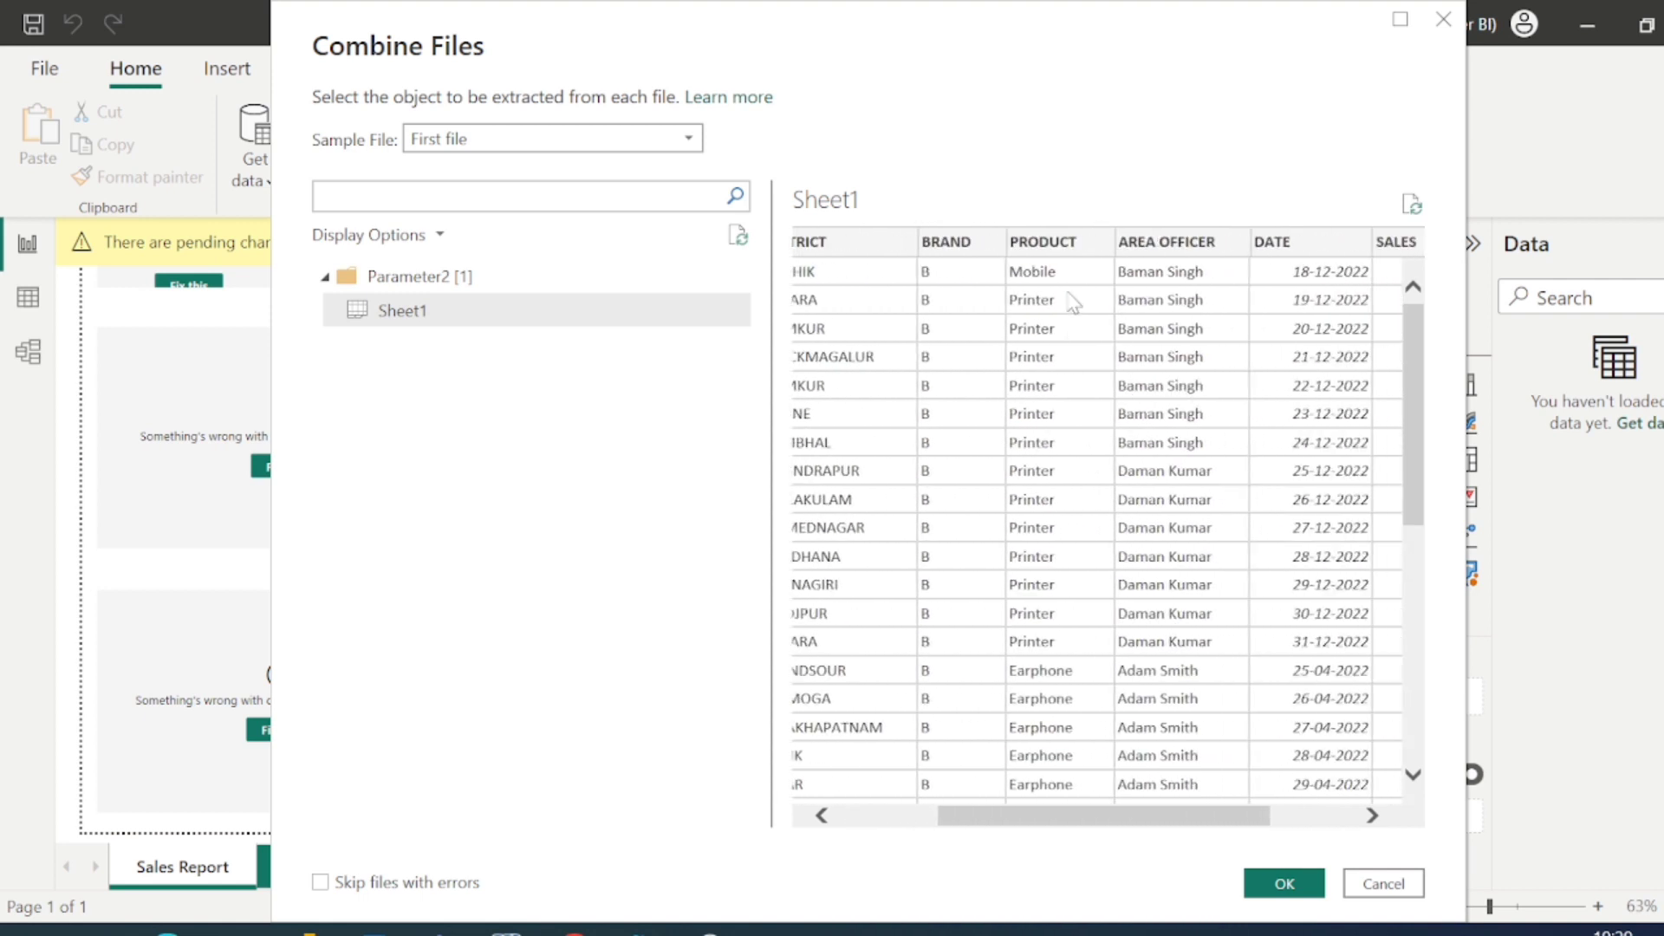
{"action": "scroll", "coordinate": [1320, 377], "scroll_direction": "right", "scroll_amount": 3}
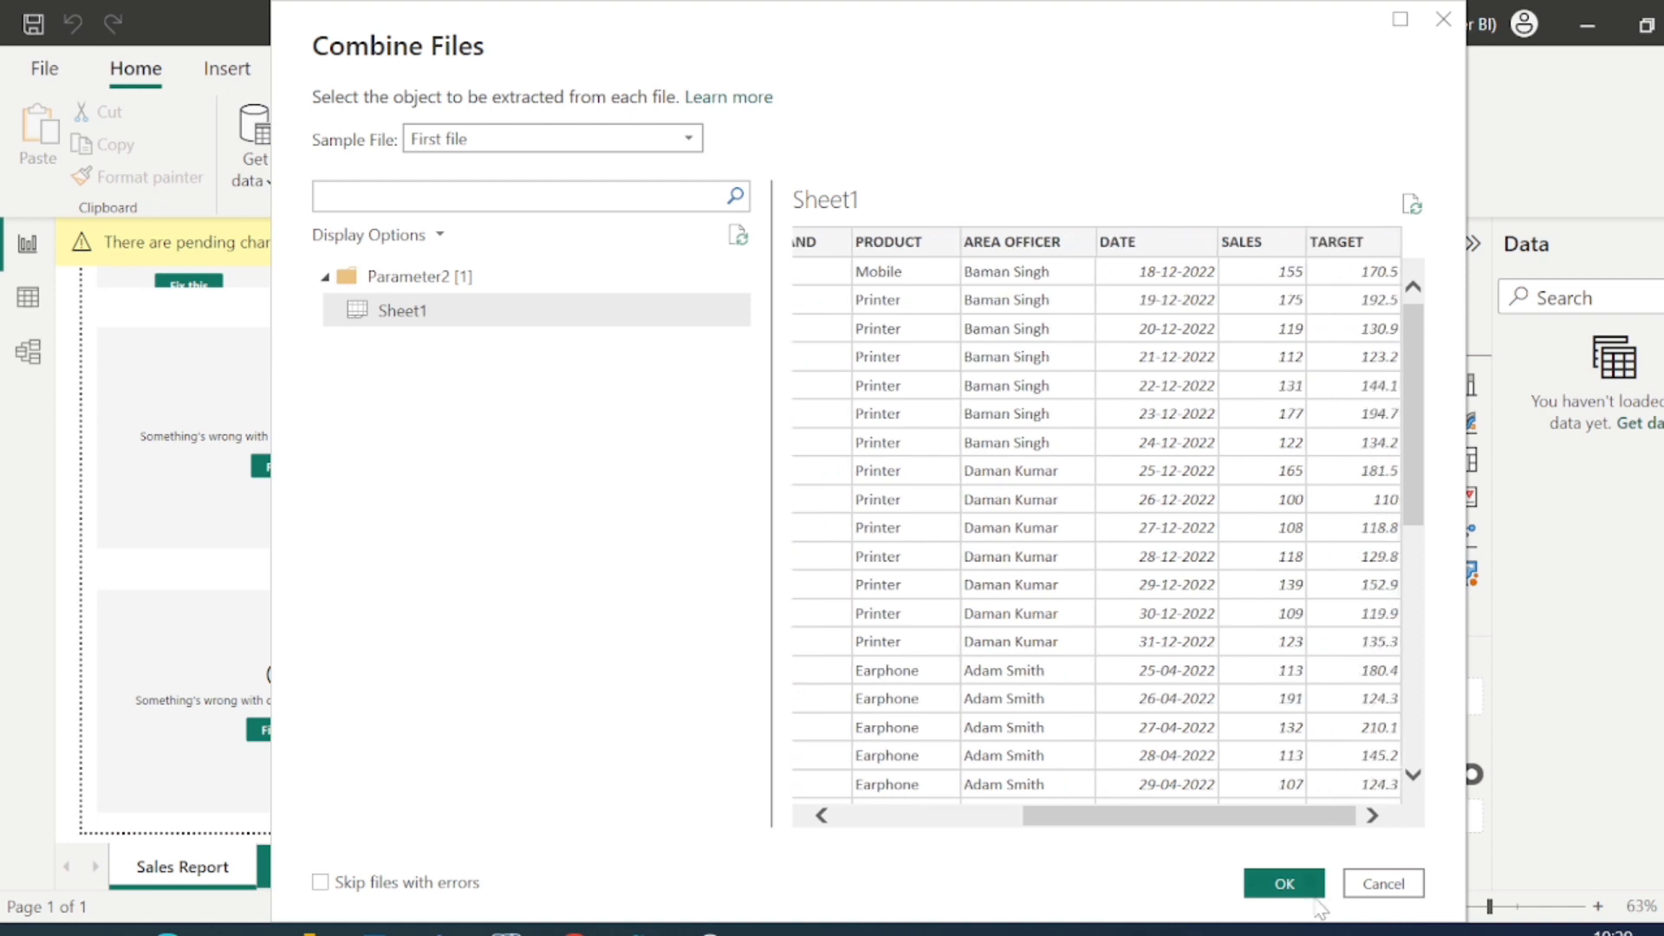
{"action": "left_click", "coordinate": [1285, 884]}
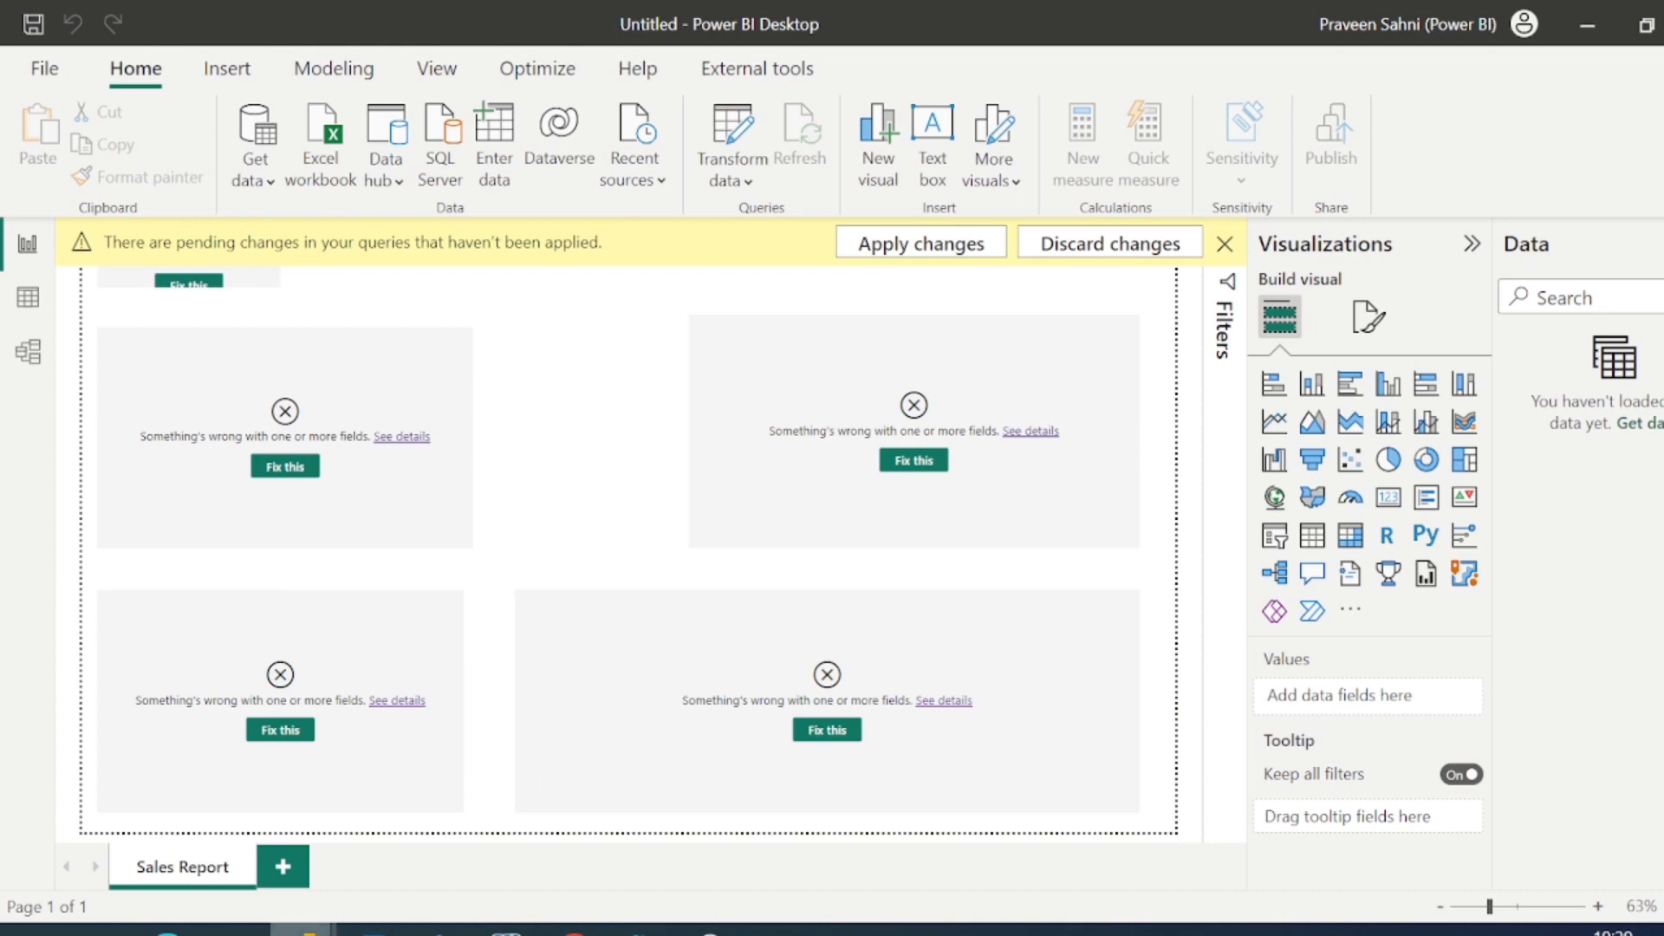
Switch to the Power Query Editor and examine the columns and rows of the combined Sales folder query
{"action": "mouse_move", "coordinate": [303, 929]}
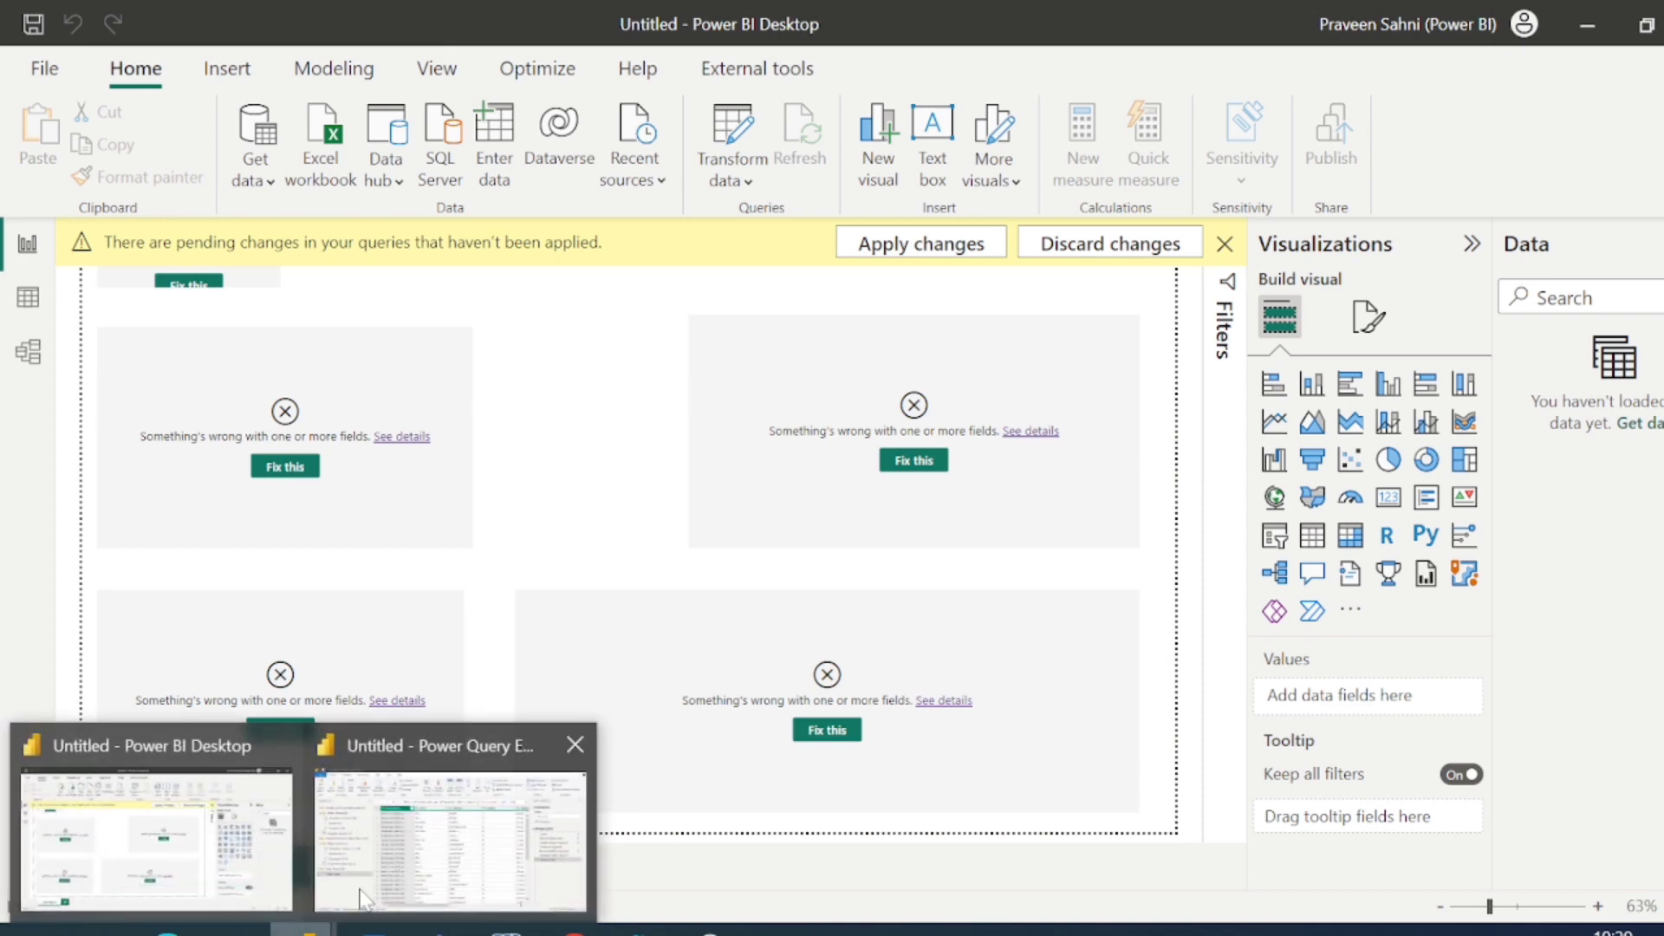
{"action": "left_click", "coordinate": [362, 899]}
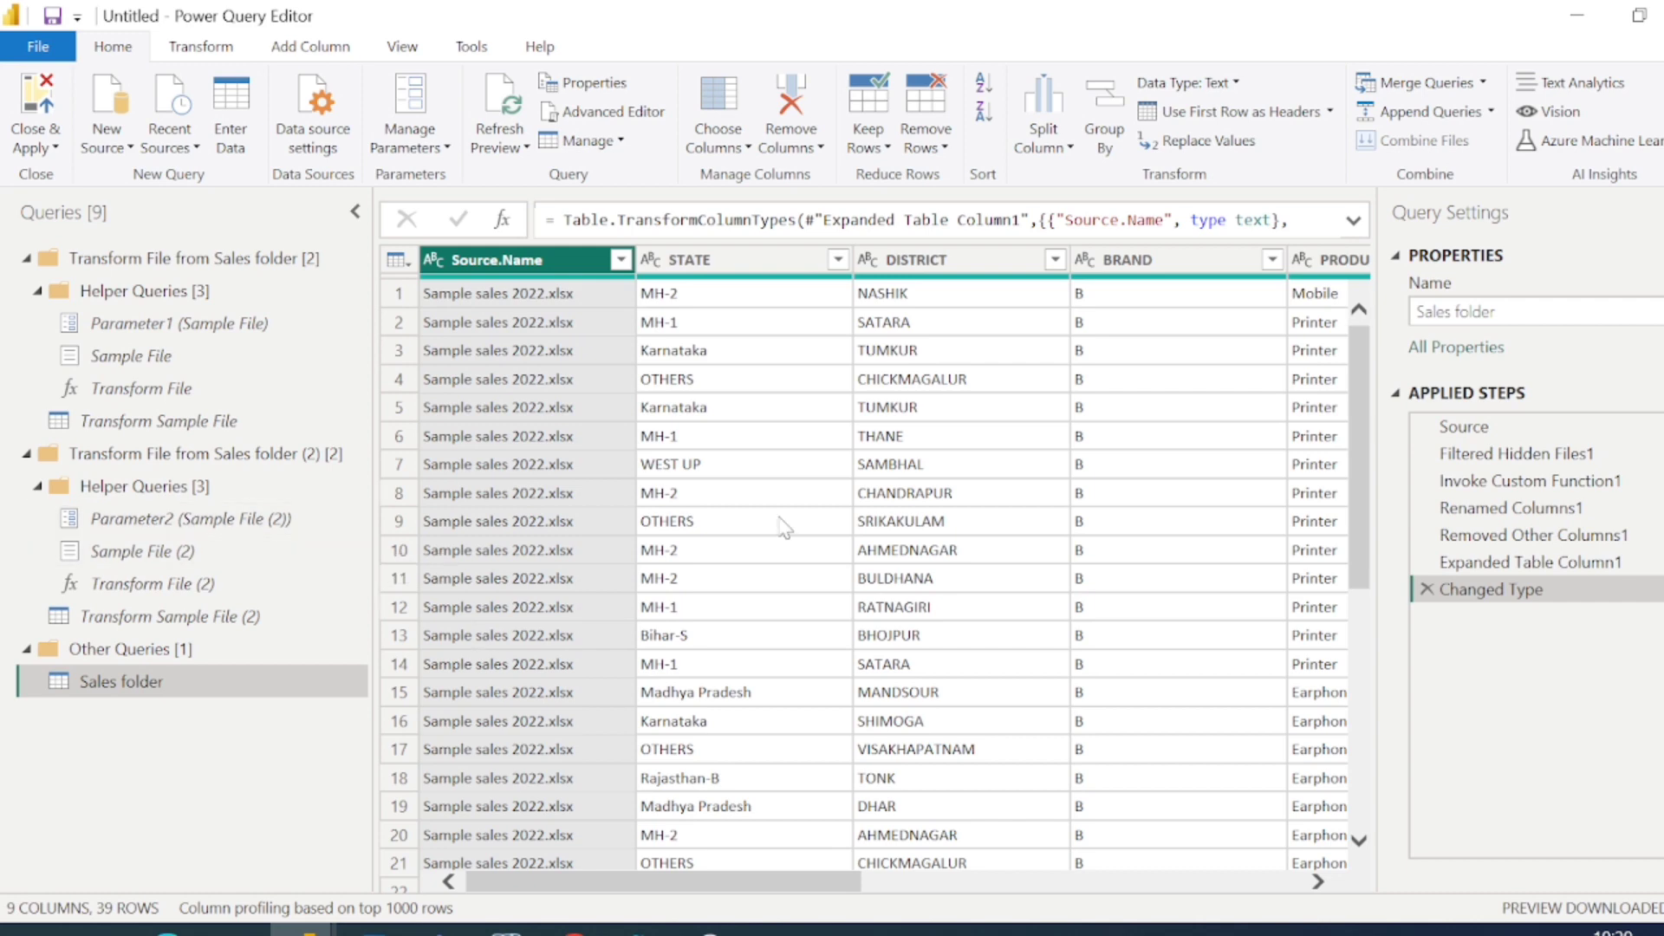
{"action": "scroll", "coordinate": [985, 531], "scroll_direction": "right", "scroll_amount": 5}
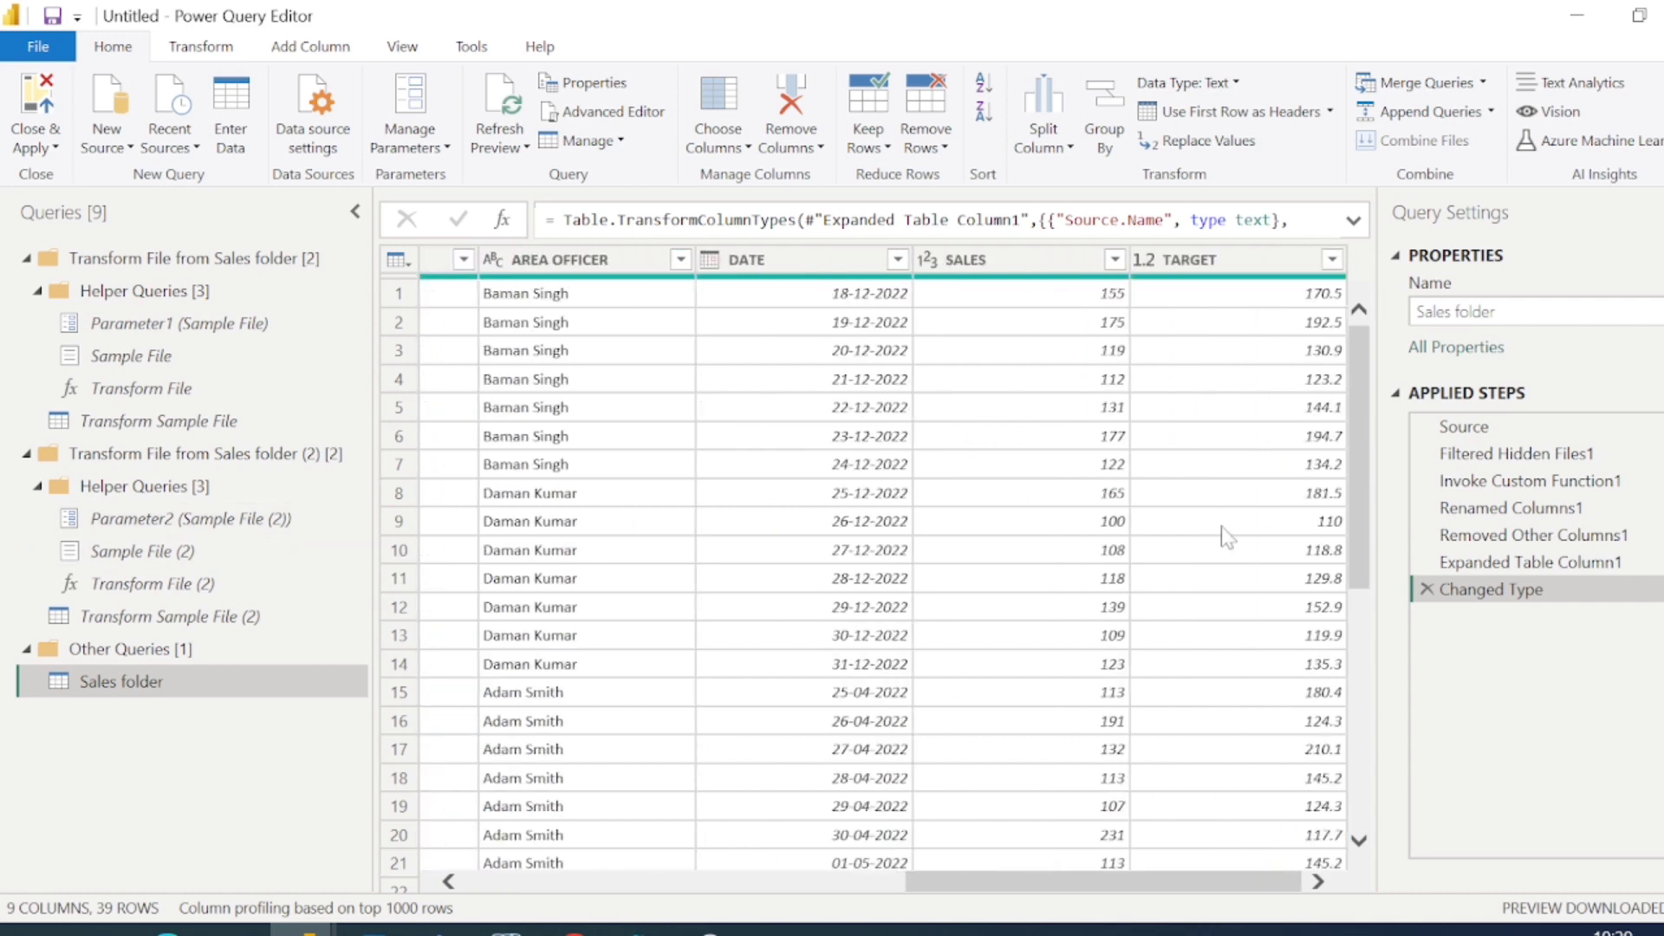
{"action": "scroll", "coordinate": [970, 575], "scroll_direction": "left", "scroll_amount": 5}
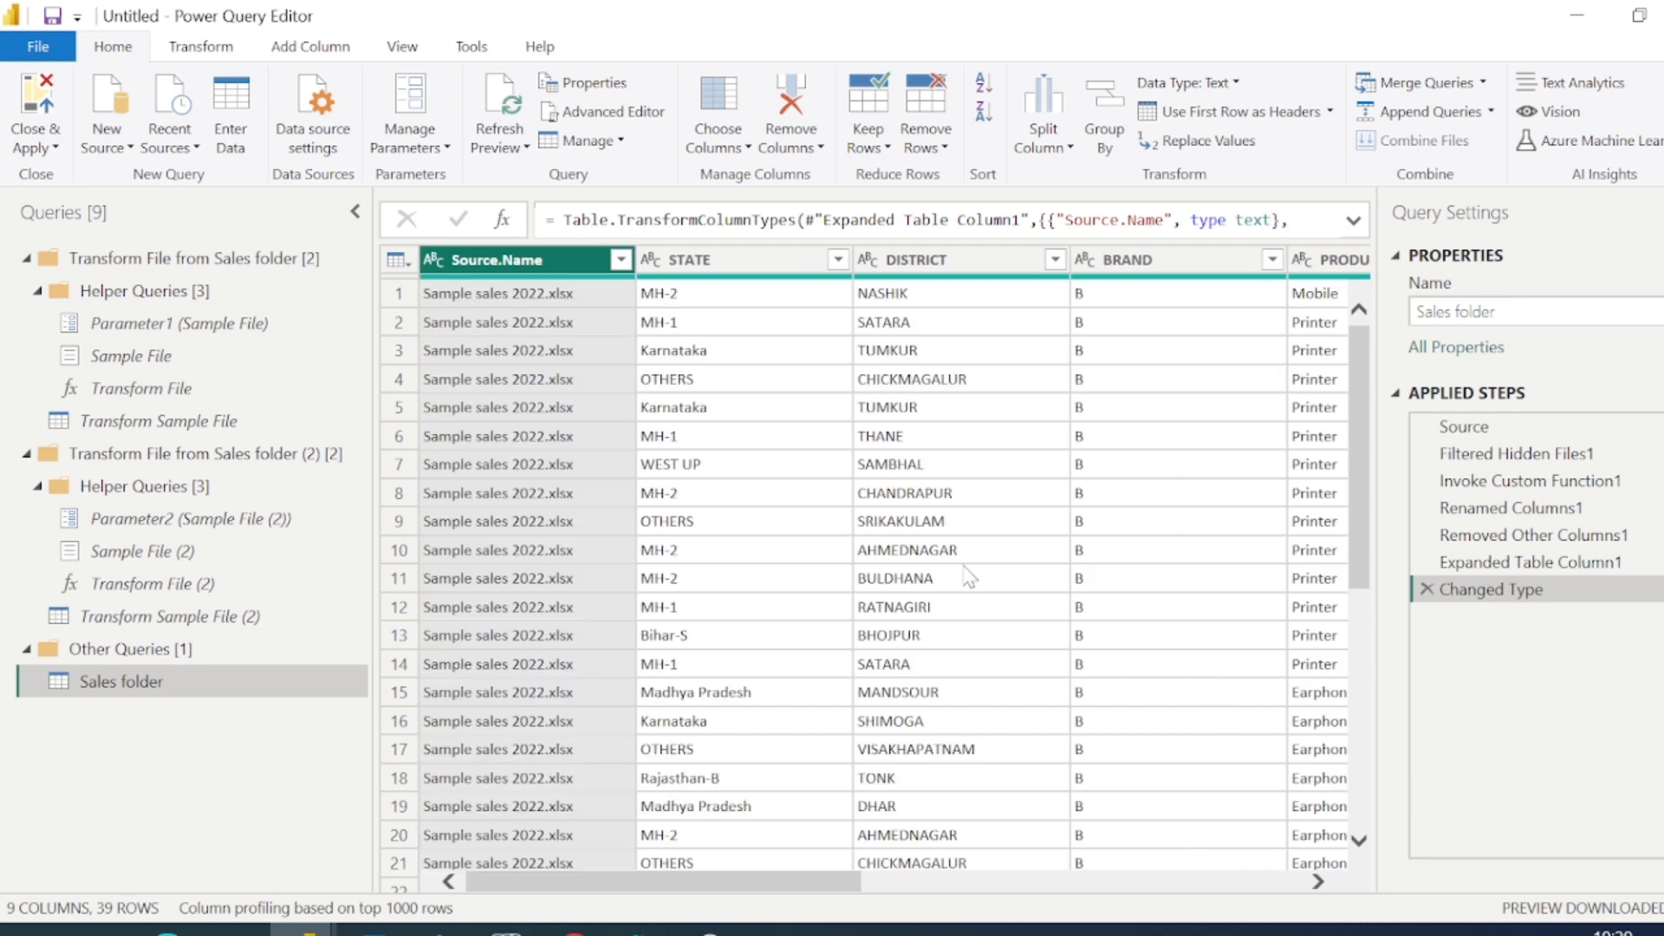
{"action": "scroll", "coordinate": [969, 577], "scroll_direction": "right", "scroll_amount": 2}
{"action": "scroll", "coordinate": [773, 446], "scroll_direction": "down", "scroll_amount": 1}
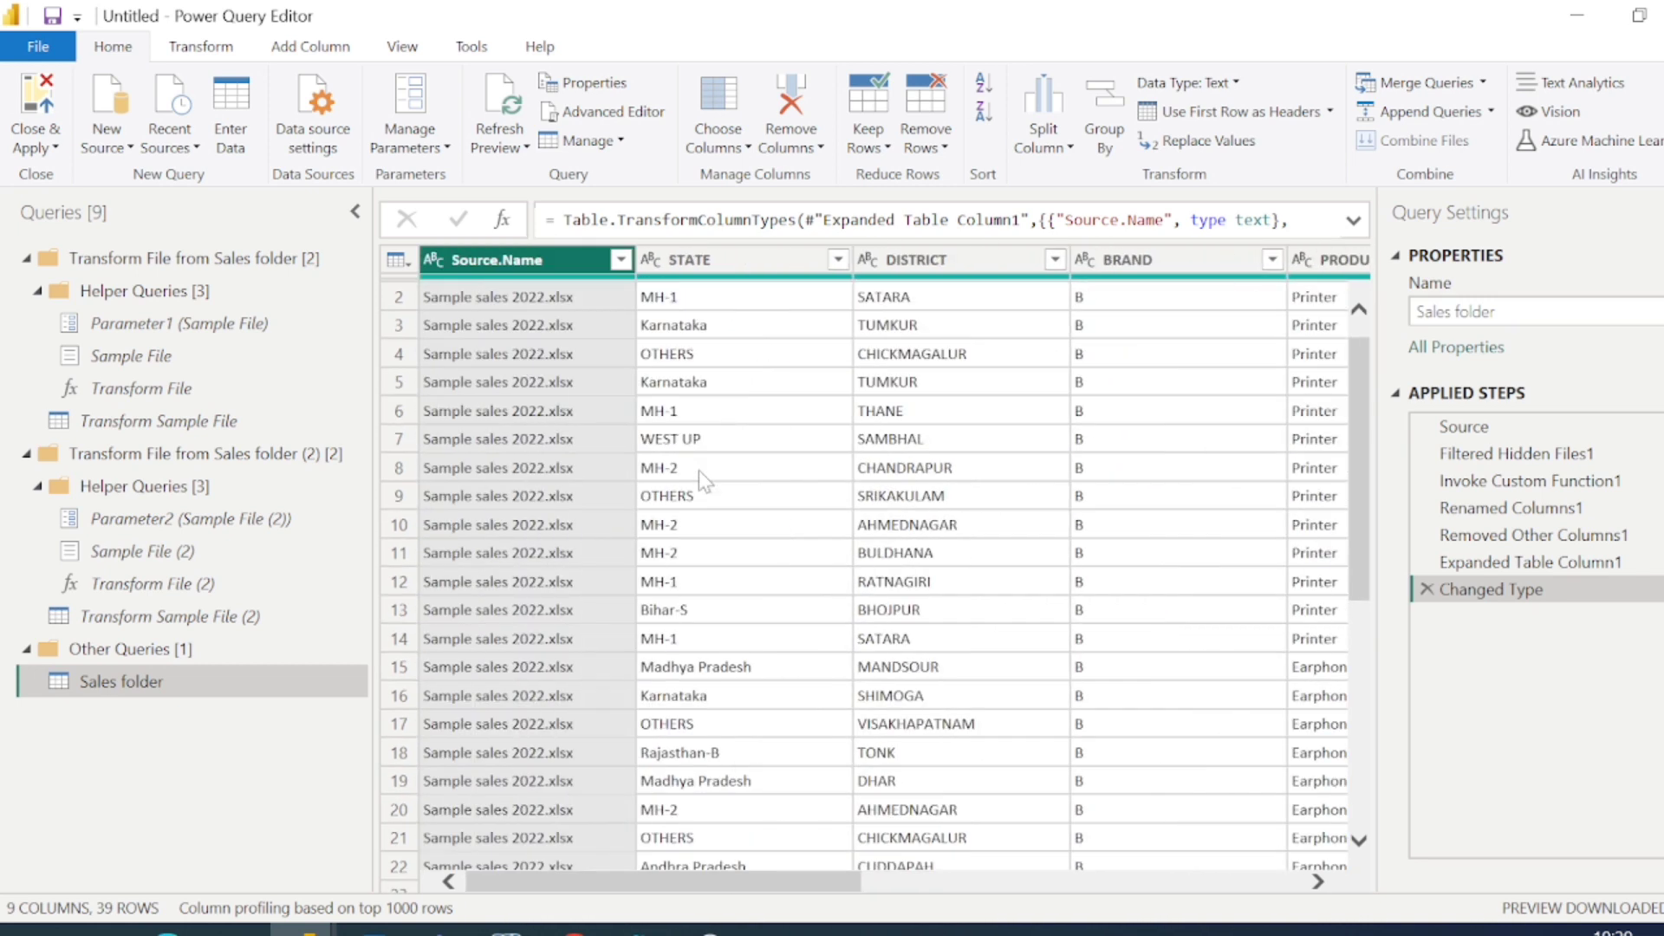
Remove the Source.Name column from the Sales folder query
{"action": "left_click", "coordinate": [716, 263]}
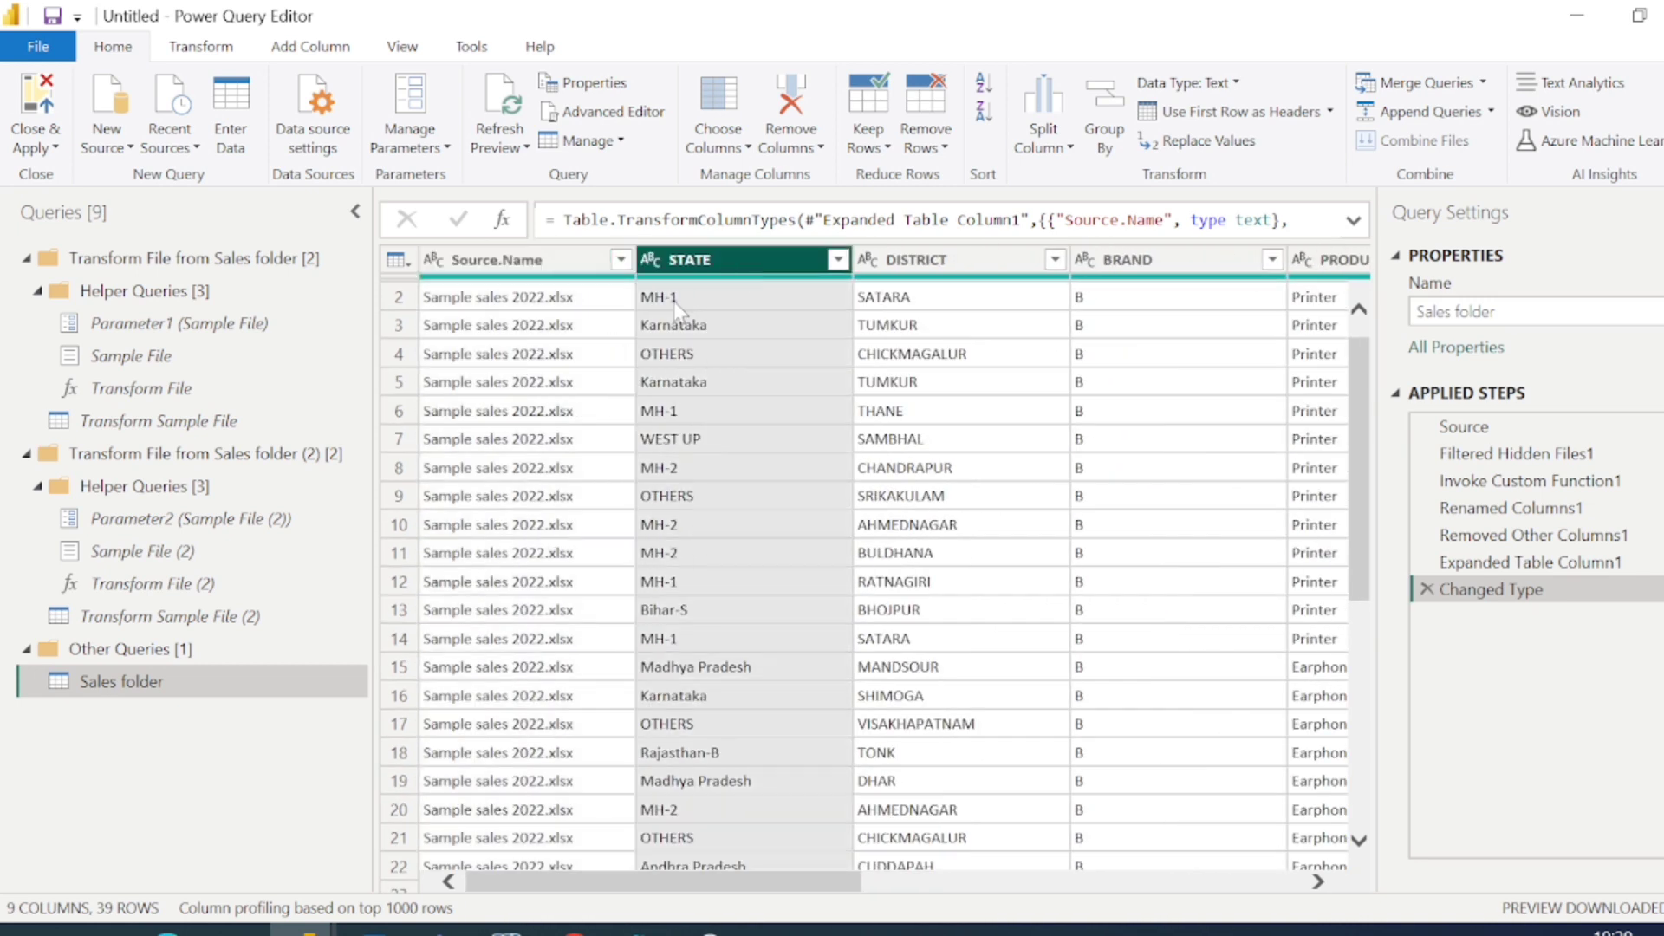
{"action": "left_click", "coordinate": [562, 264]}
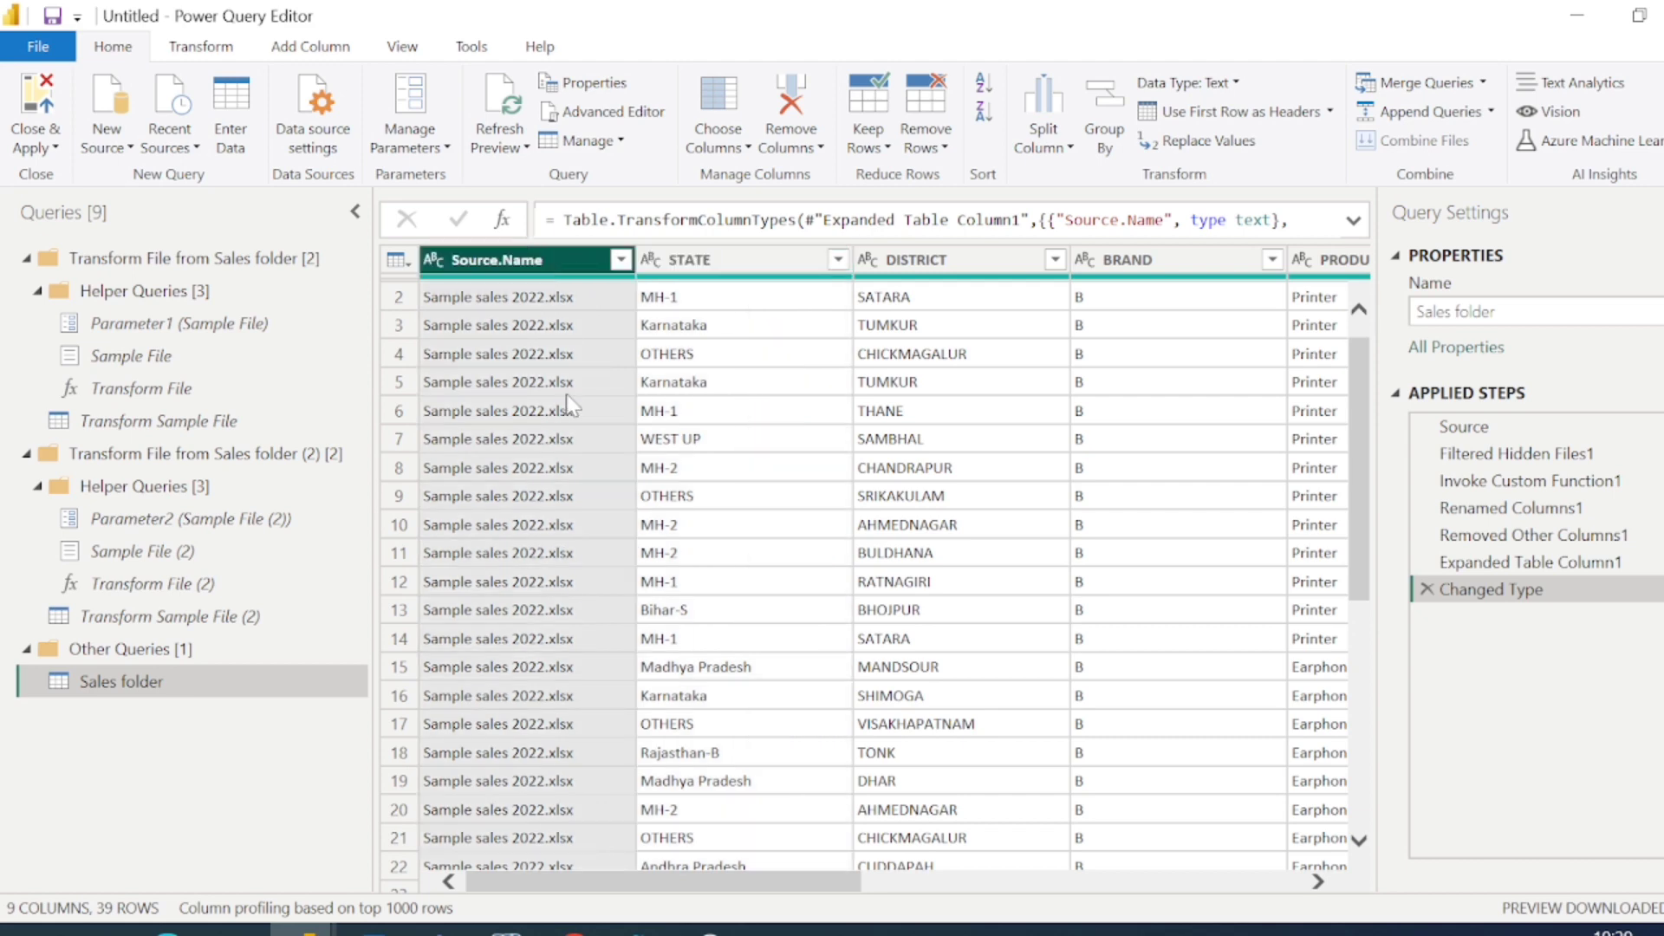
{"action": "key", "text": "Delete"}
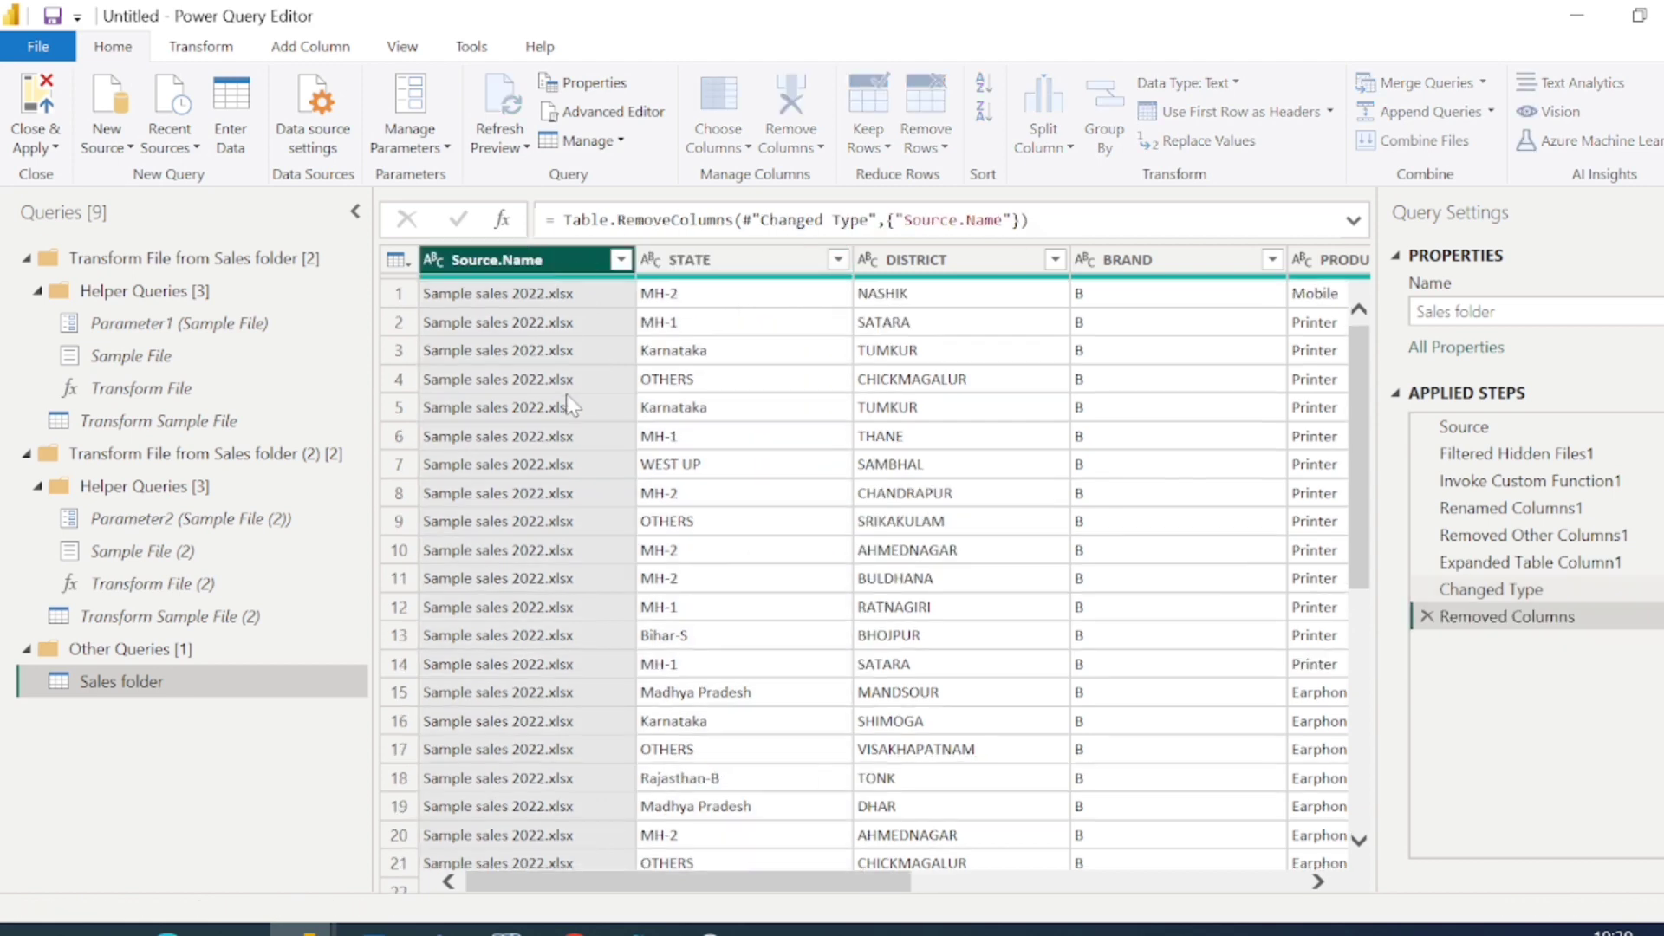
Examine the Sales folder query's remaining columns, including AREA OFFICER, DATE, SALES and TARGET
{"action": "scroll", "coordinate": [949, 518], "scroll_direction": "right", "scroll_amount": 5}
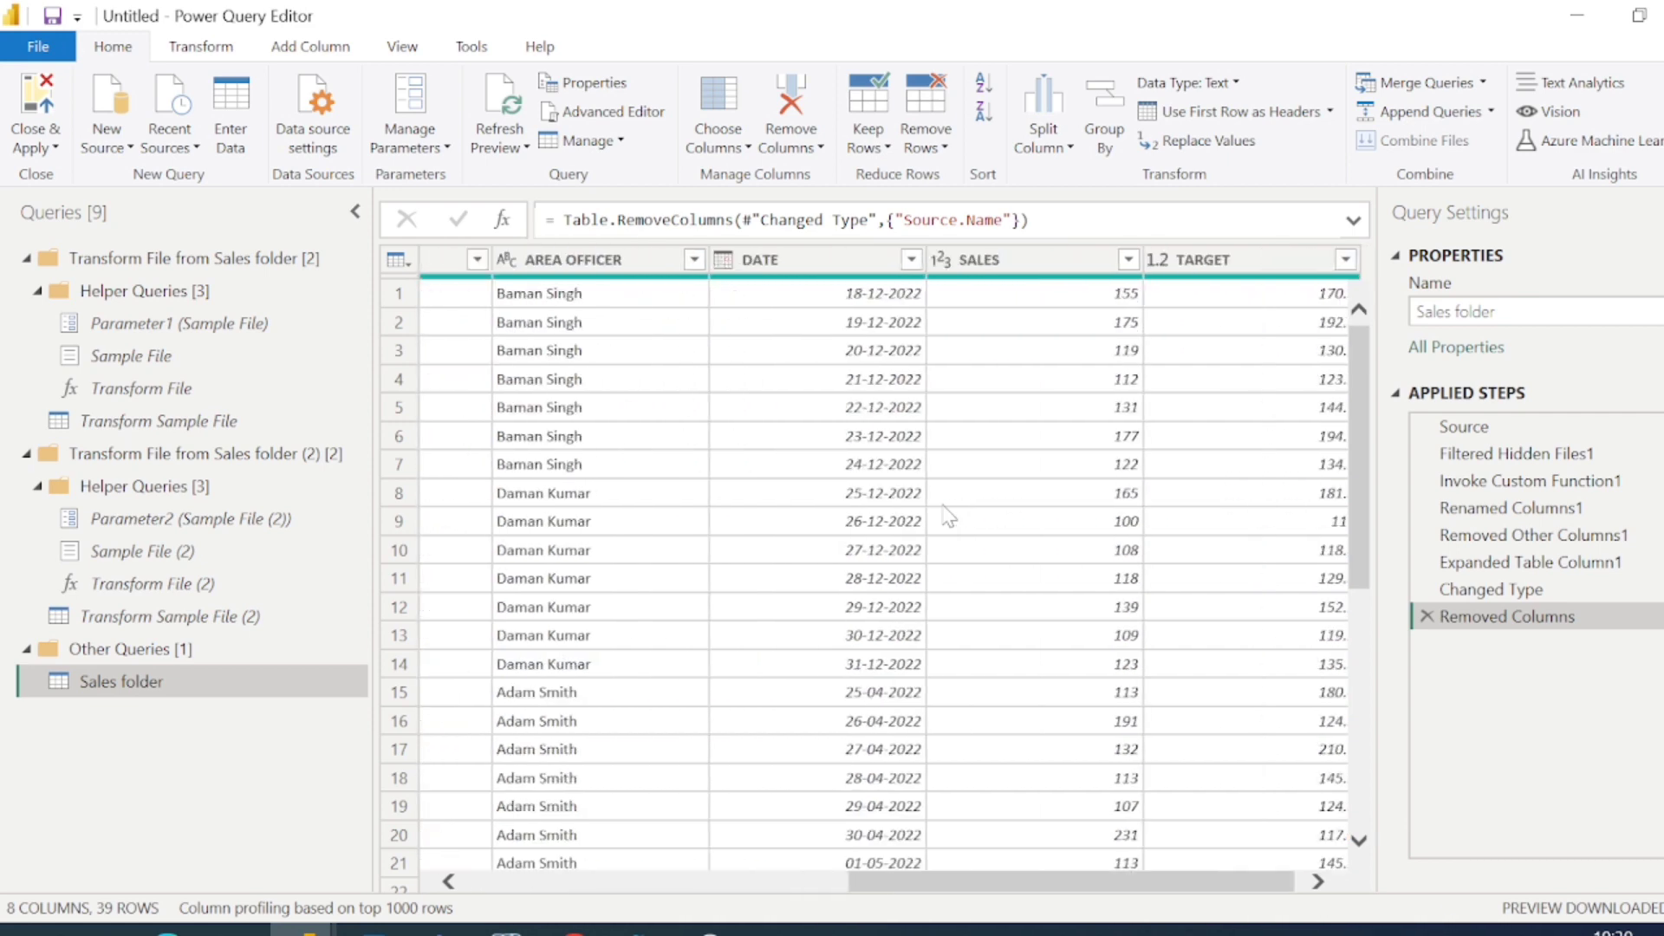
{"action": "scroll", "coordinate": [921, 546], "scroll_direction": "left", "scroll_amount": 5}
{"action": "scroll", "coordinate": [920, 546], "scroll_direction": "right", "scroll_amount": 5}
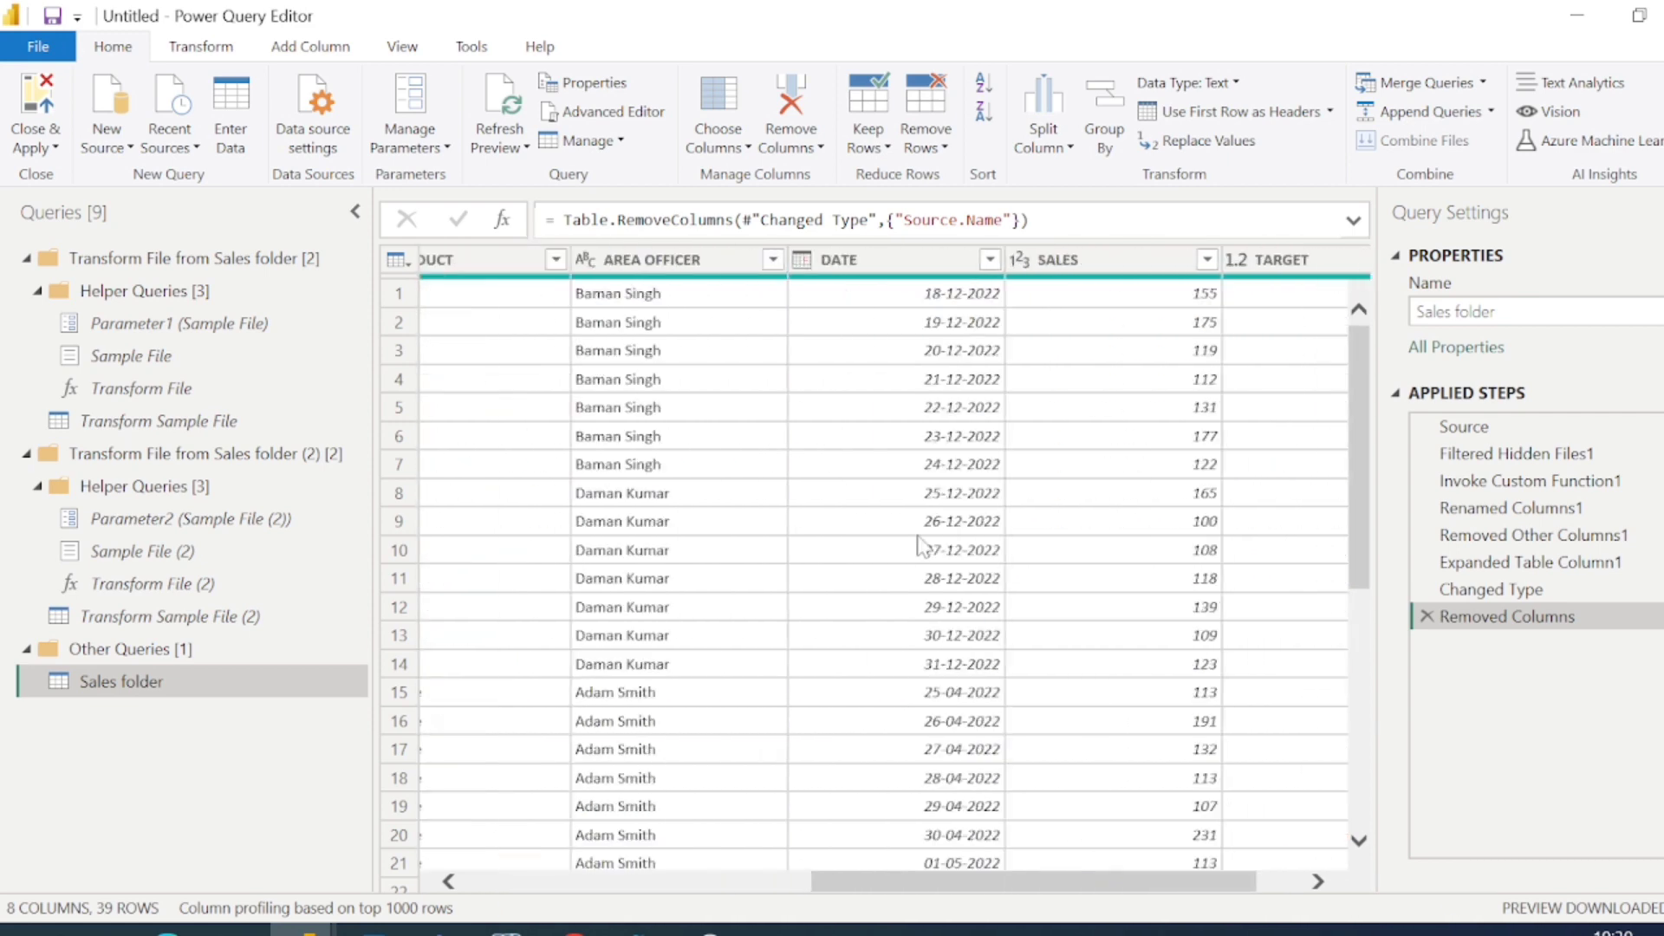
{"action": "left_click", "coordinate": [820, 268]}
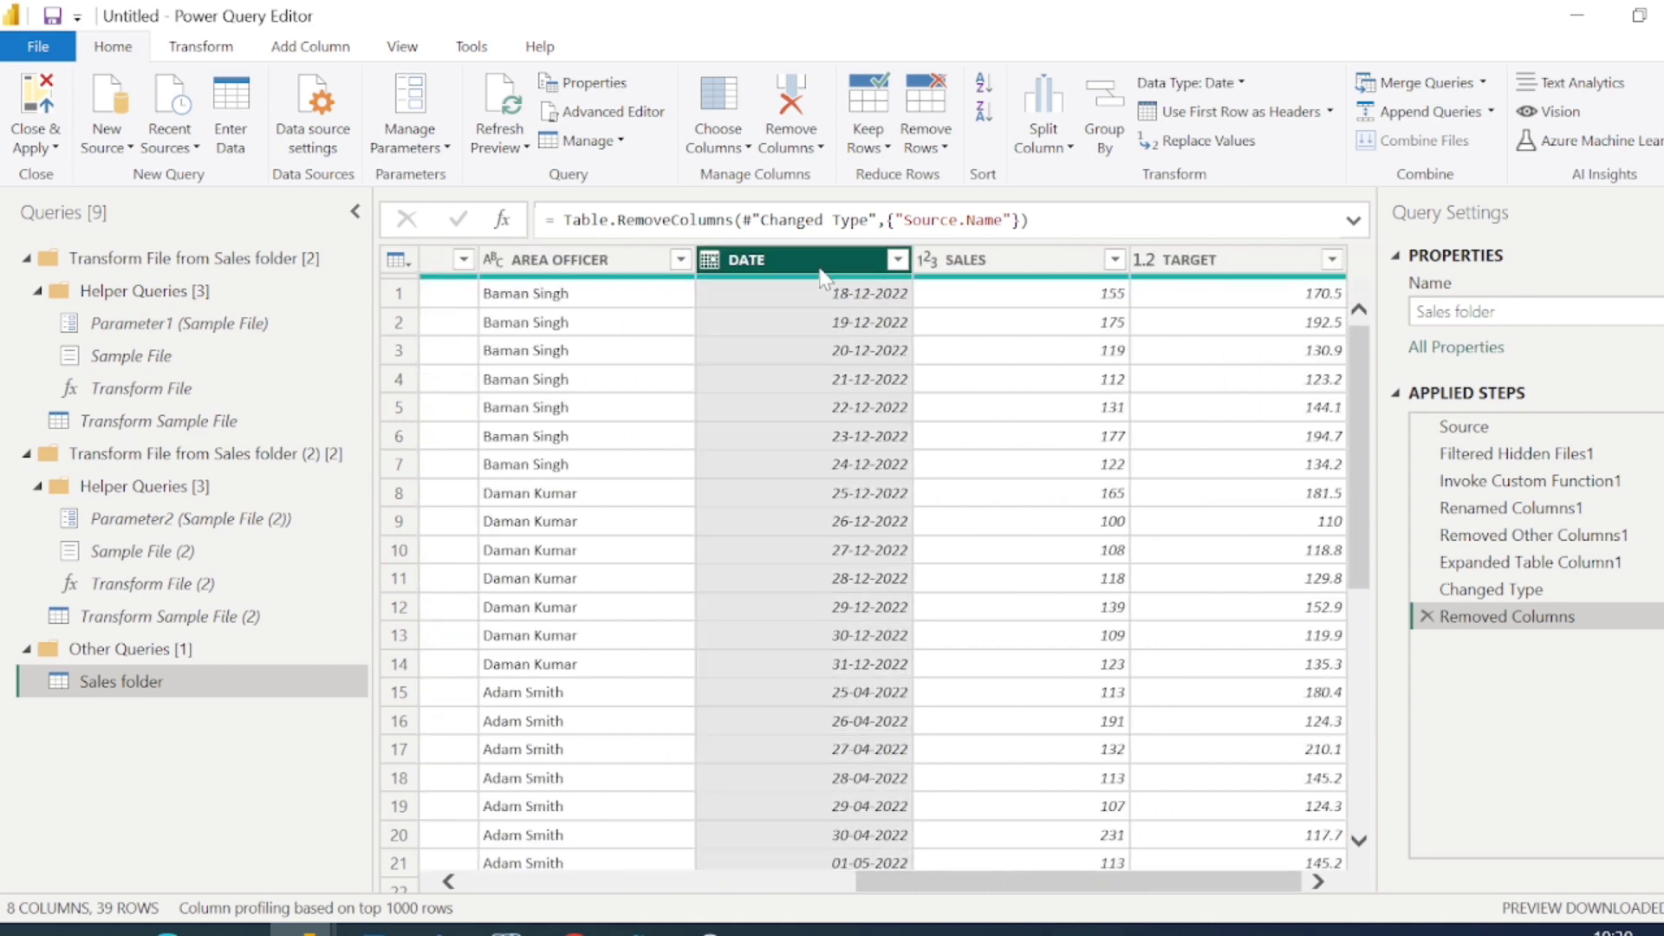
{"action": "left_click", "coordinate": [295, 52]}
{"action": "left_click", "coordinate": [589, 261]}
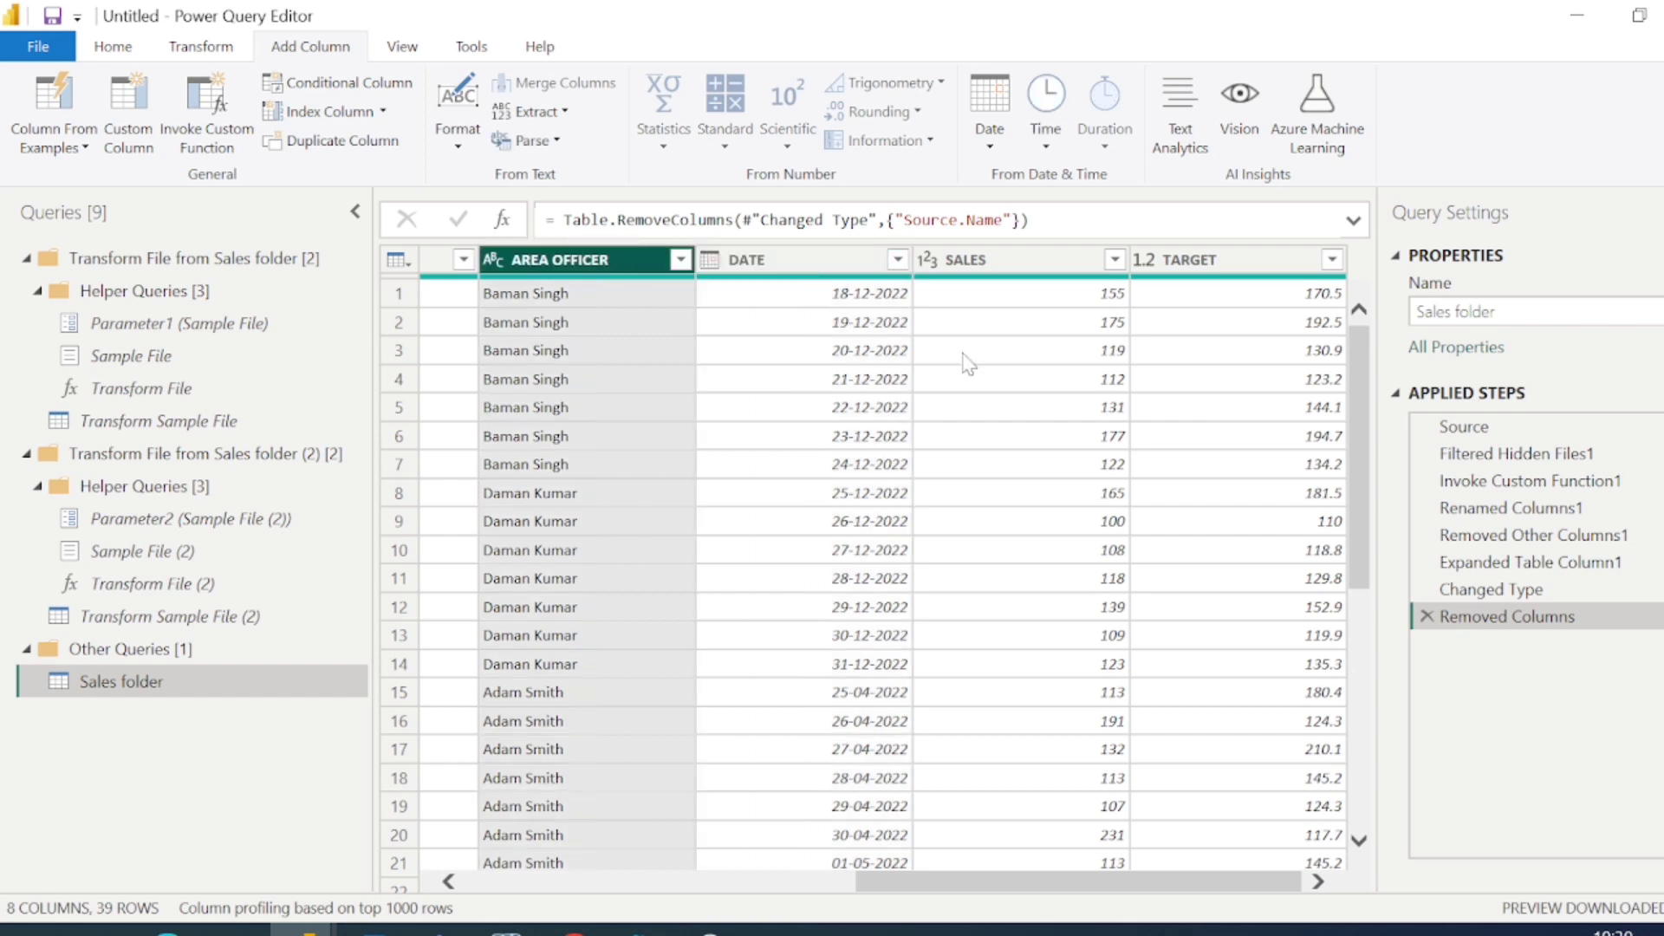
{"action": "scroll", "coordinate": [966, 361], "scroll_direction": "left", "scroll_amount": 5}
Close the Power Query Editor and apply the Sales folder query to the report
{"action": "left_click", "coordinate": [112, 46]}
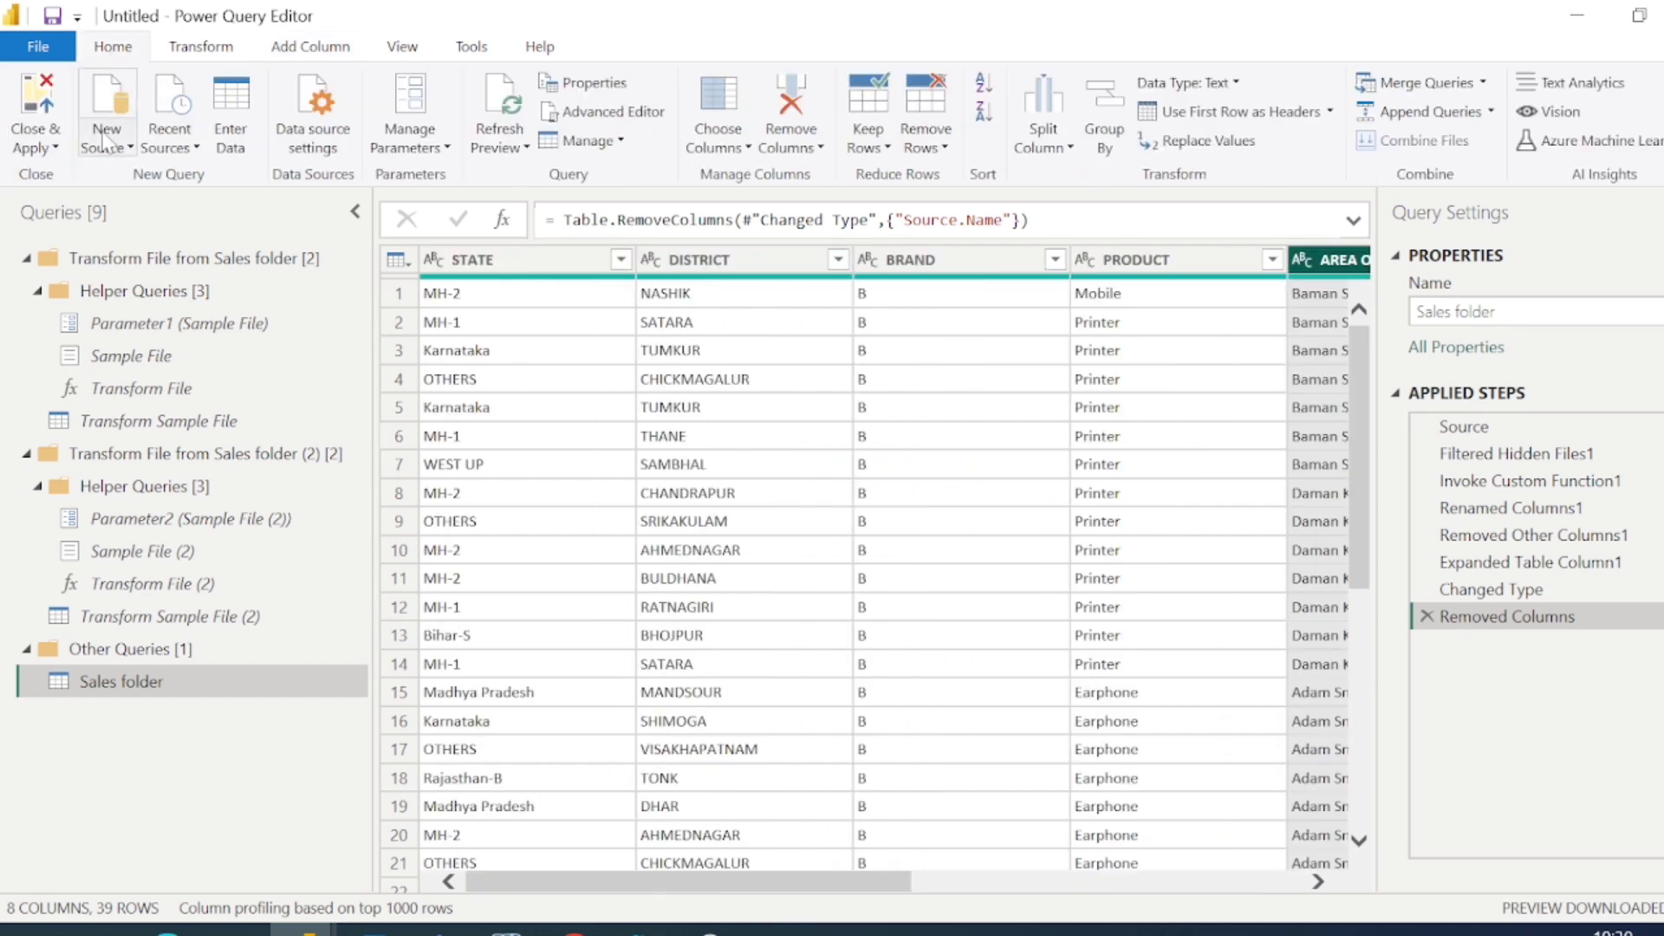
{"action": "left_click", "coordinate": [39, 146]}
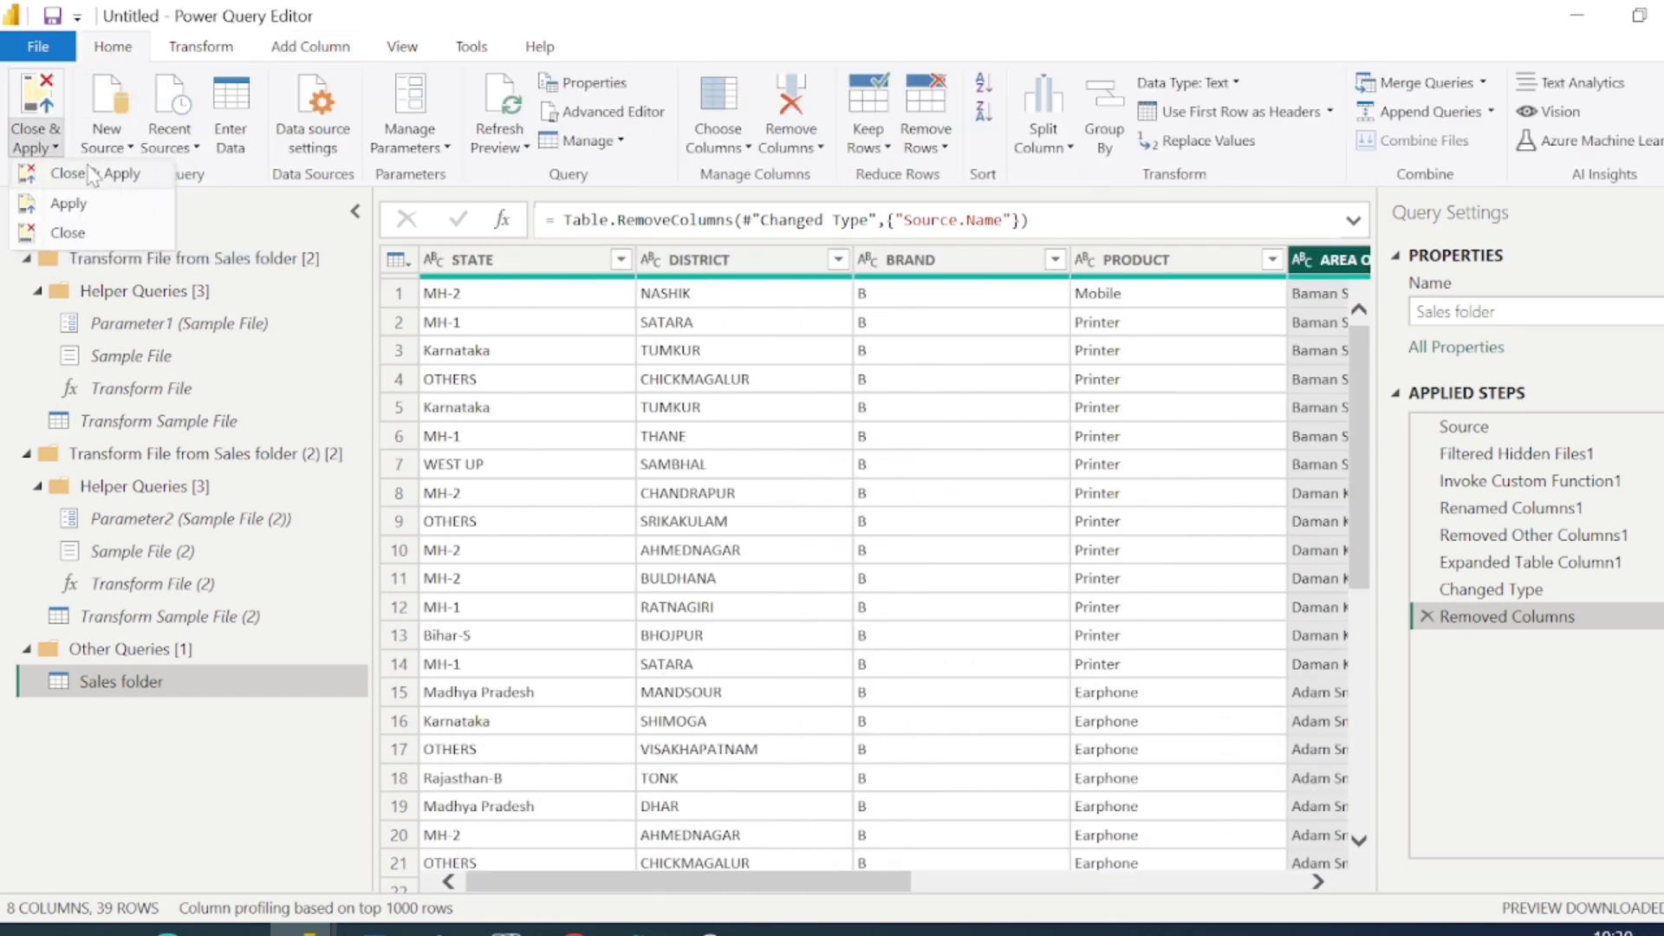
{"action": "left_click", "coordinate": [52, 230]}
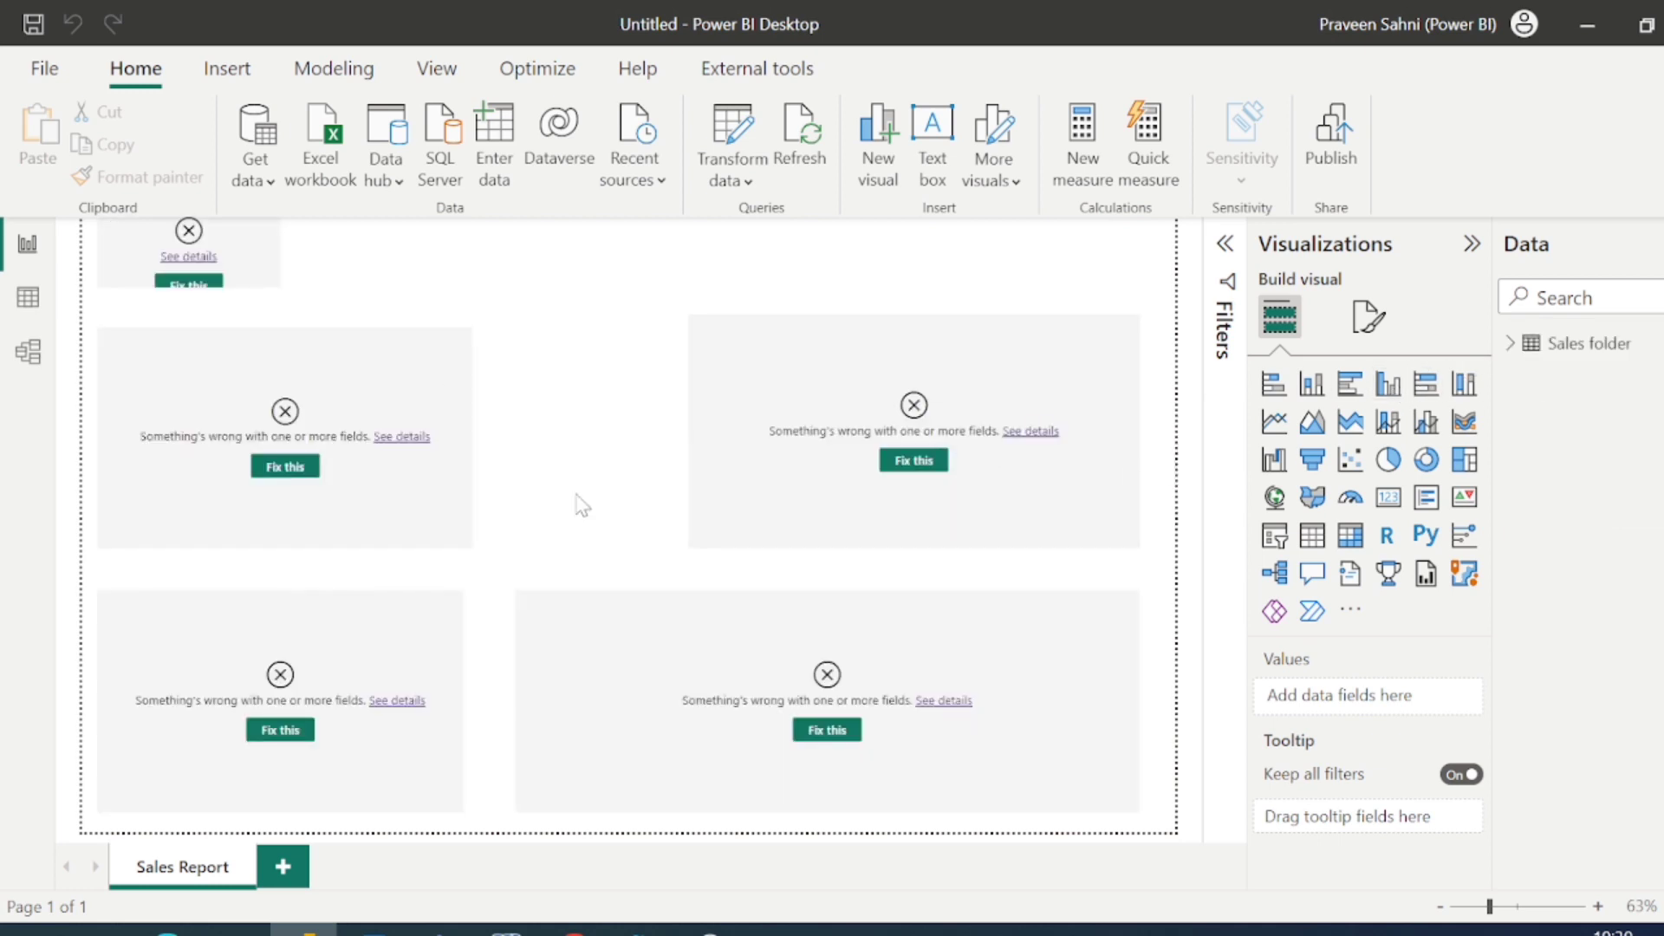
Remove the broken fields from the column chart and rebuild it with the Sales folder's BRAND as X-axis and SALES as Y-axis
{"action": "left_click", "coordinate": [1509, 347]}
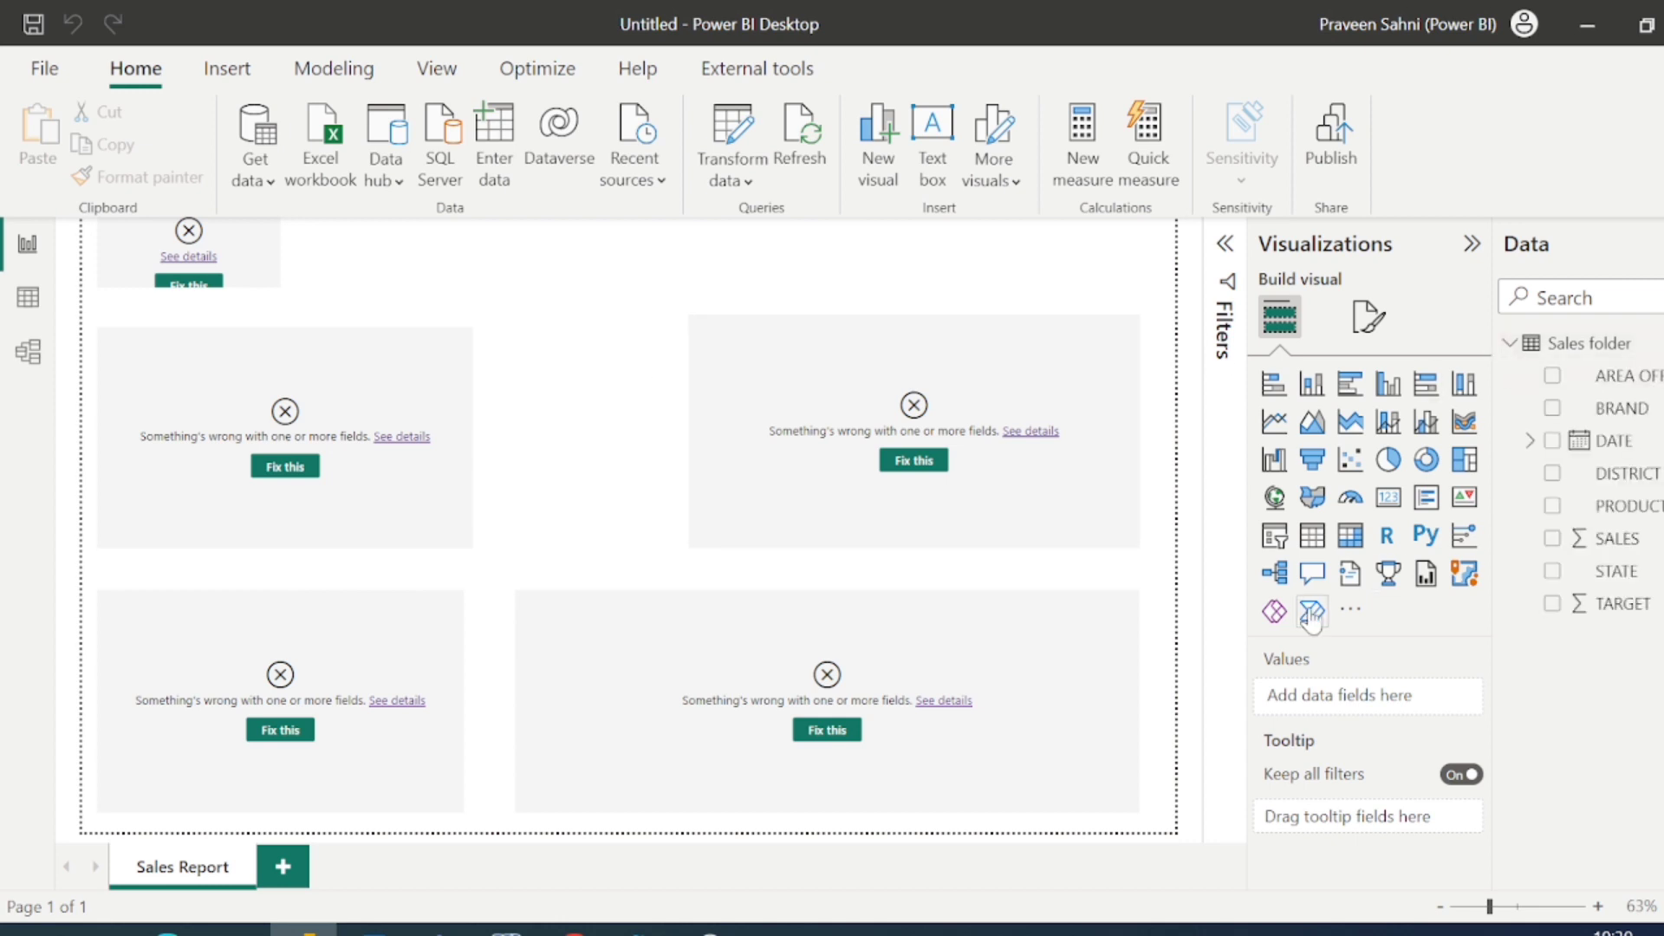
{"action": "left_click", "coordinate": [409, 397]}
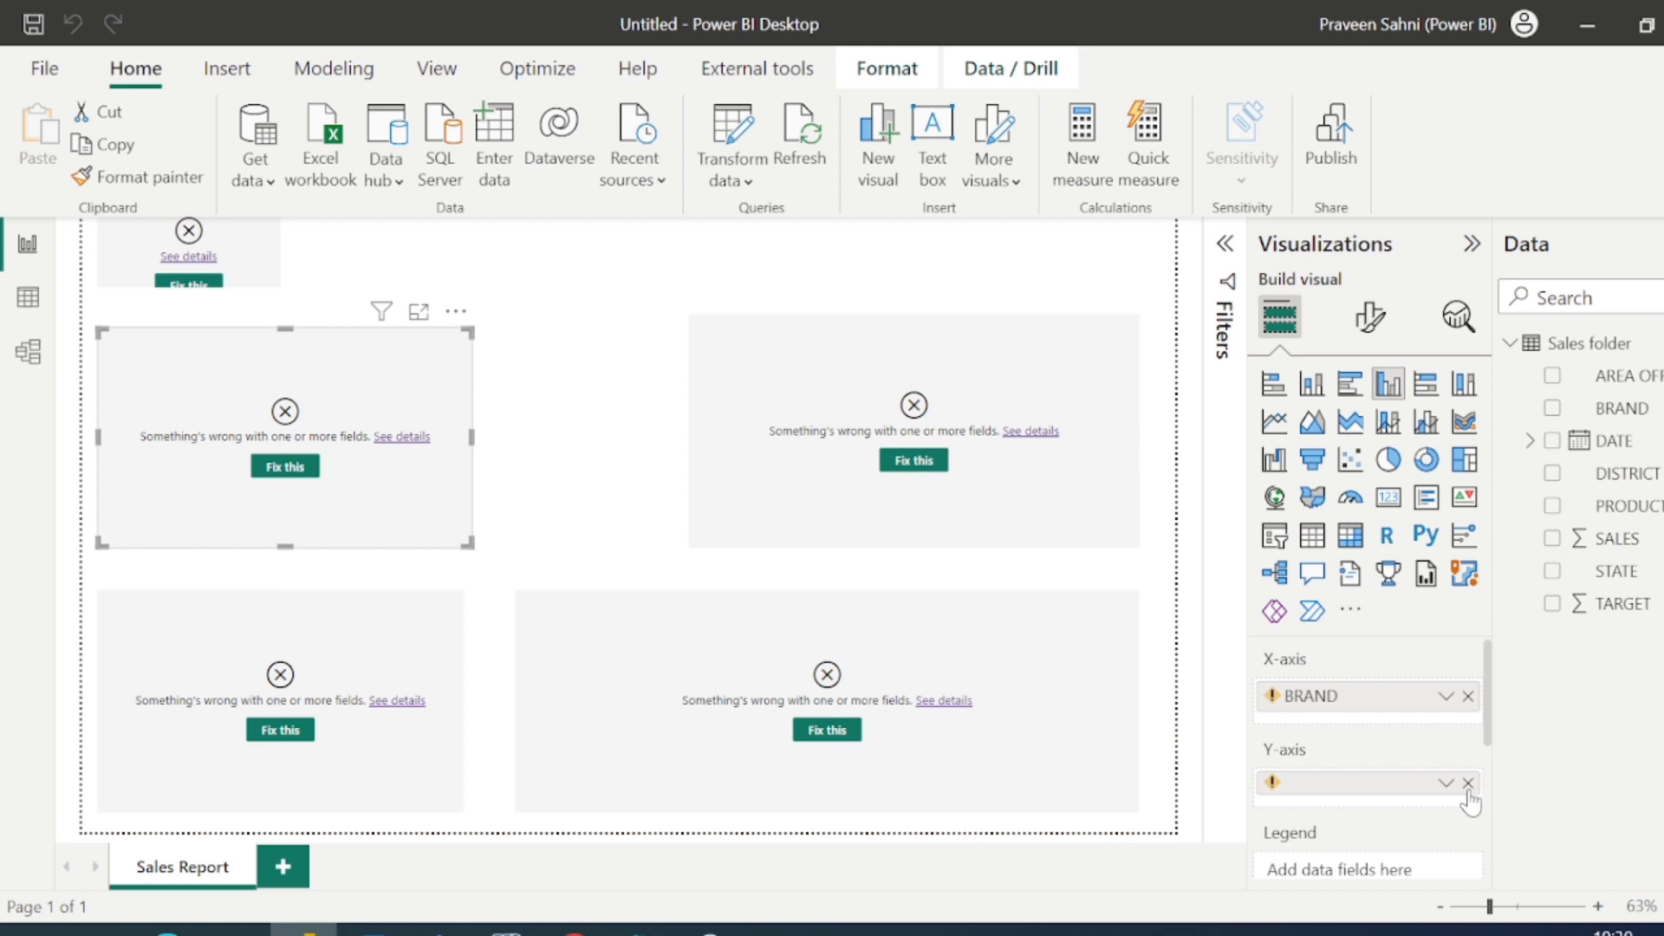
{"action": "left_click", "coordinate": [285, 468]}
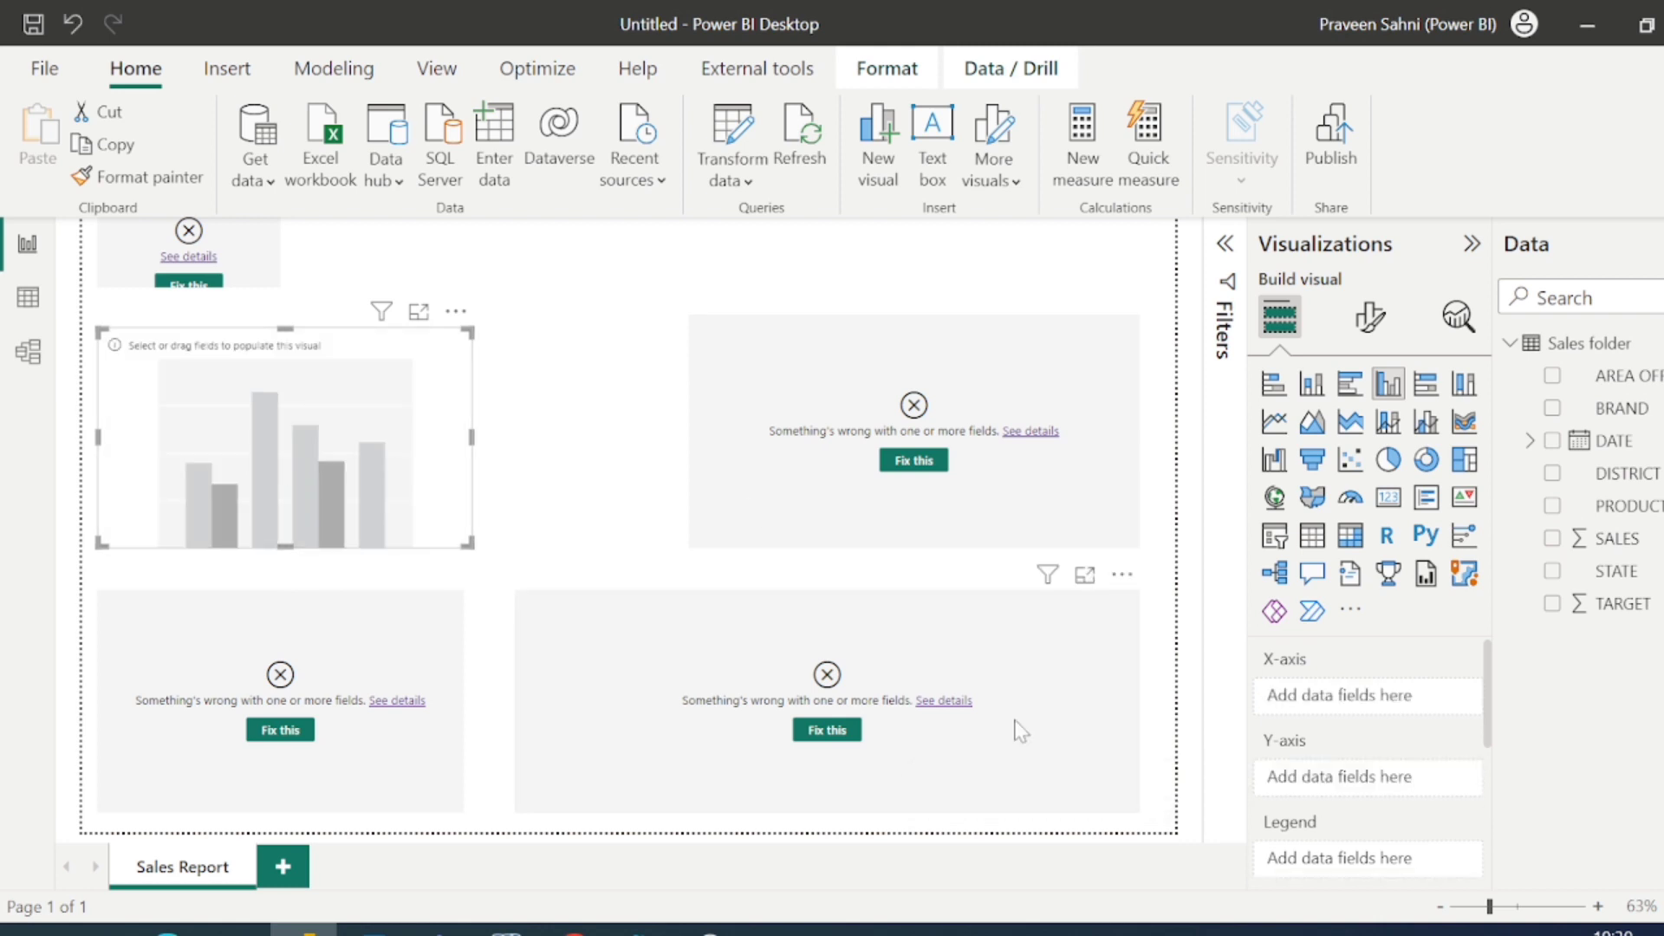
{"action": "left_click", "coordinate": [1553, 409]}
{"action": "left_click_drag", "start_coordinate": [1618, 538], "coordinate": [1400, 793]}
Clear the map's broken fields and assign DISTRICT as its location and SALES as its bubble size
{"action": "left_click", "coordinate": [914, 461]}
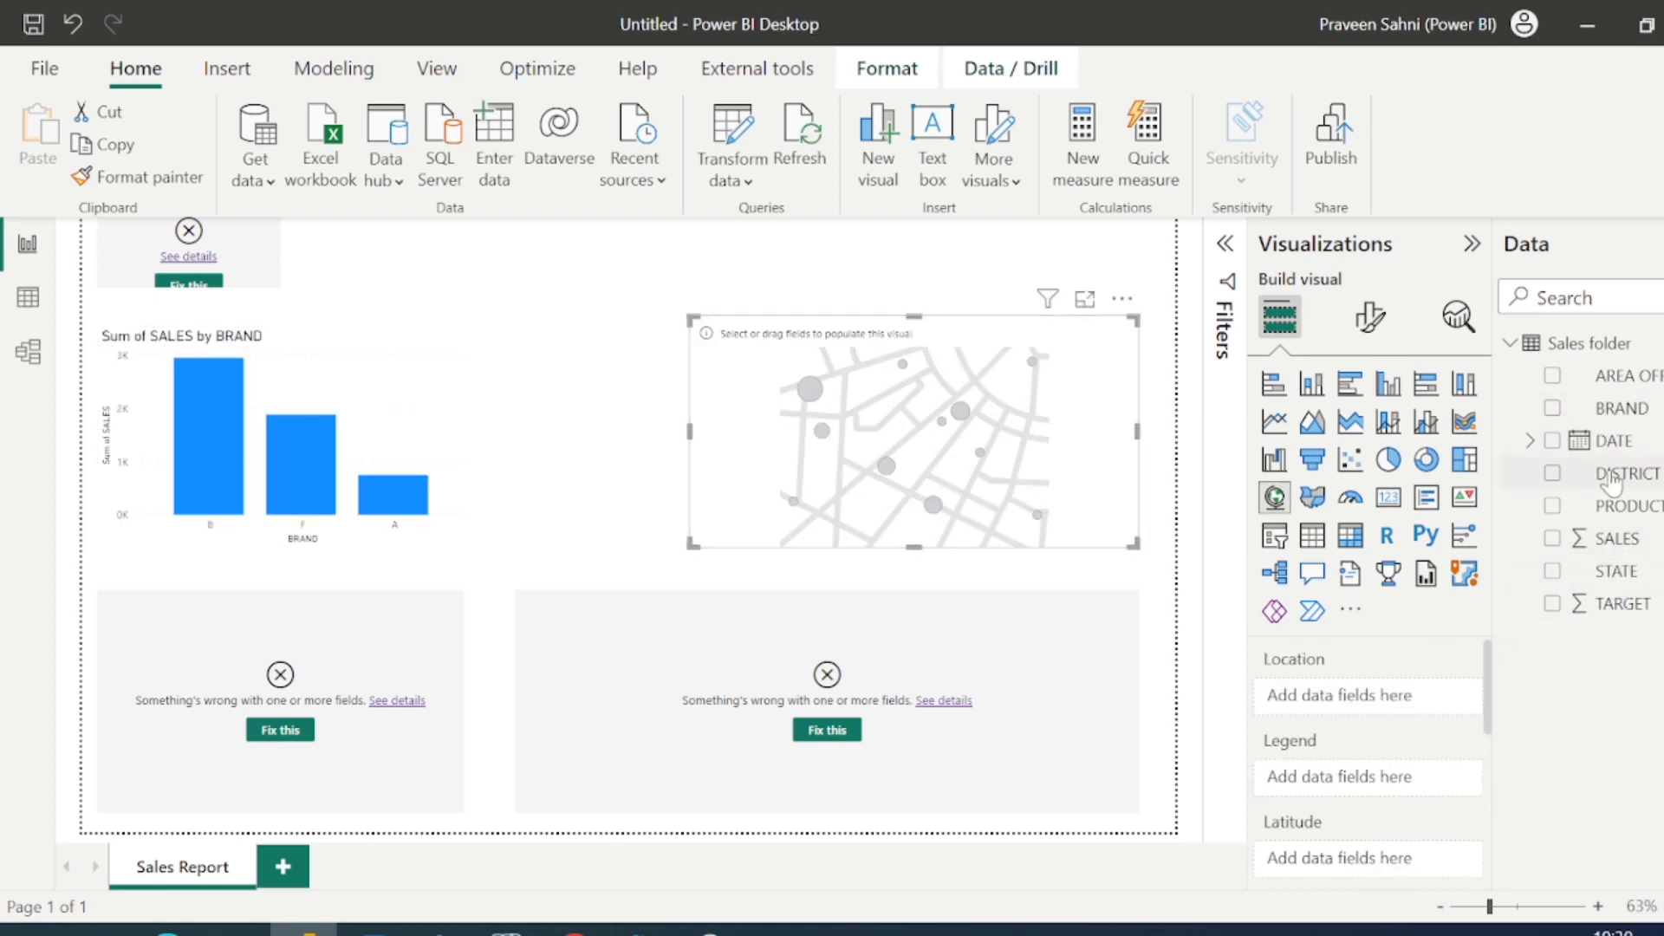
{"action": "left_click_drag", "start_coordinate": [1611, 482], "coordinate": [1422, 691]}
{"action": "scroll", "coordinate": [1368, 802], "scroll_direction": "down", "scroll_amount": 2}
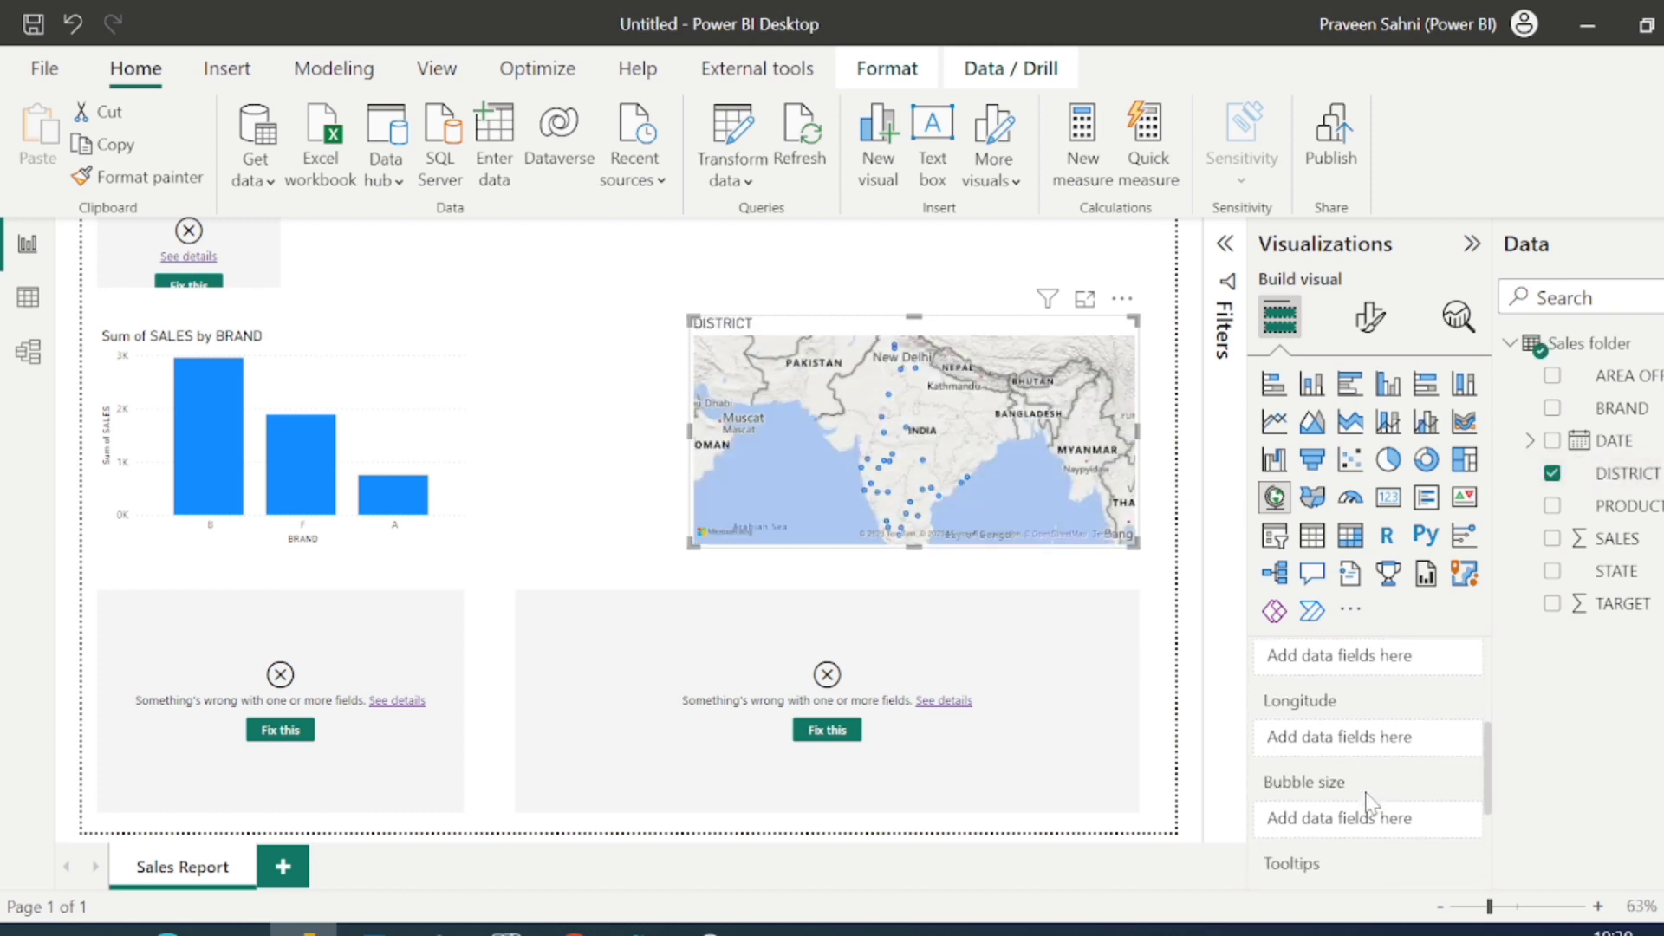
{"action": "scroll", "coordinate": [1369, 807], "scroll_direction": "down", "scroll_amount": 1}
{"action": "left_click_drag", "start_coordinate": [1630, 548], "coordinate": [1415, 761]}
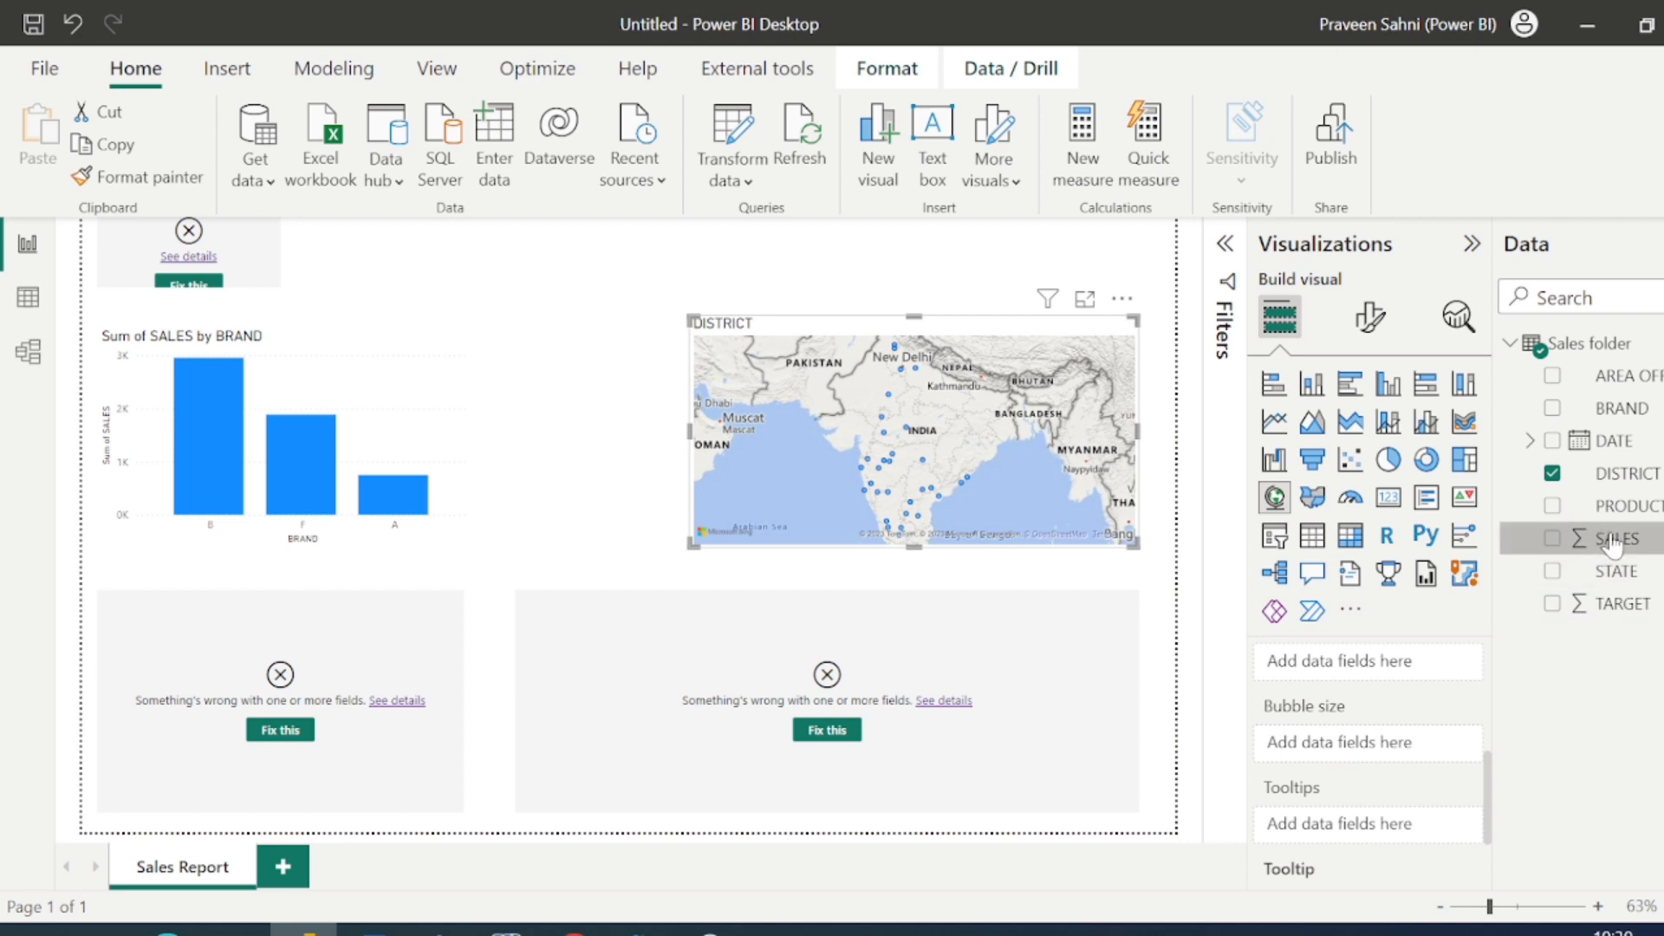
{"action": "left_click_drag", "start_coordinate": [1612, 546], "coordinate": [1379, 743]}
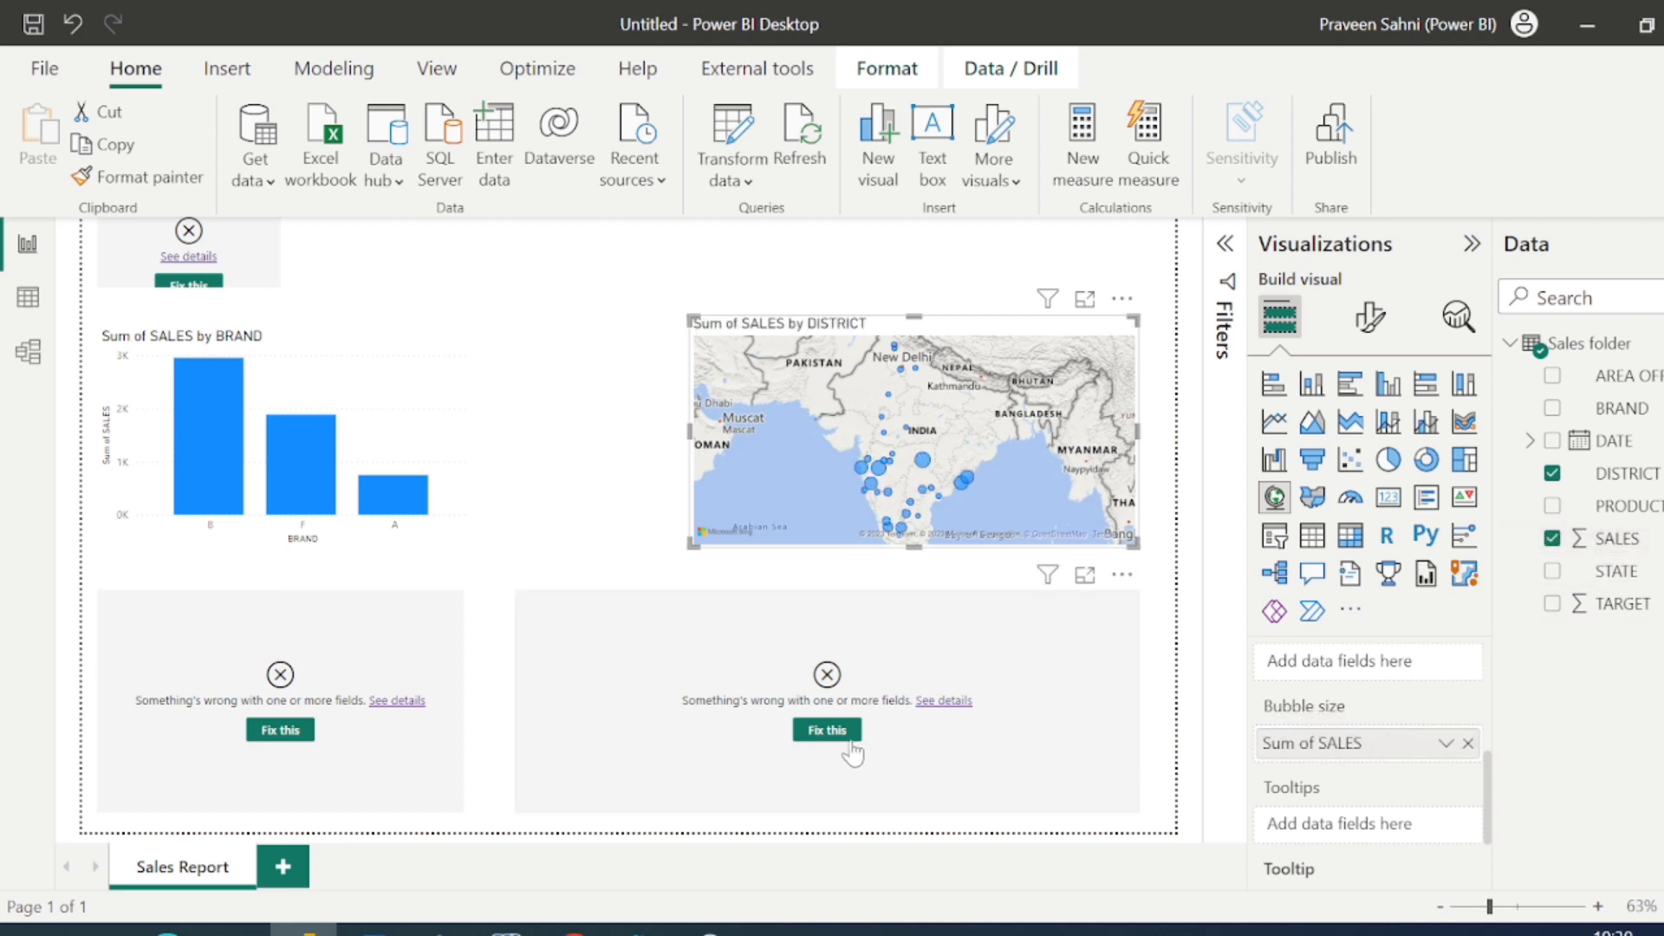
Clear the broken table visual and fill it with STATE, DISTRICT, BRAND, PRODUCT, SALES and TARGET
{"action": "left_click", "coordinate": [850, 744]}
{"action": "left_click", "coordinate": [1550, 571]}
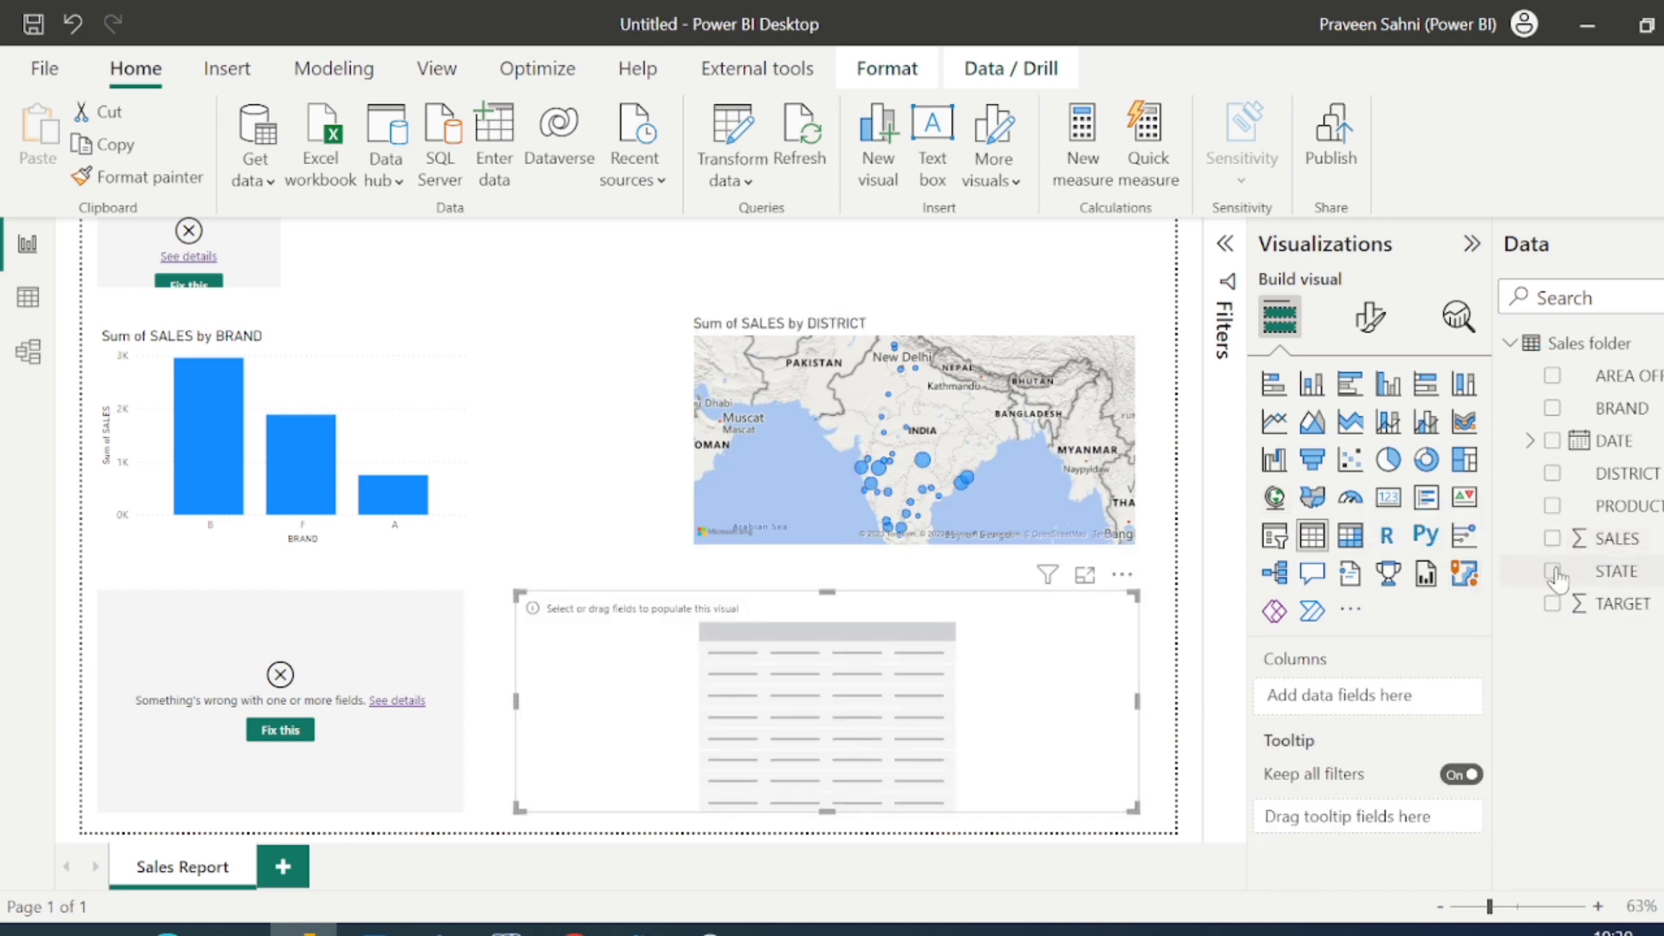
{"action": "left_click", "coordinate": [1553, 474]}
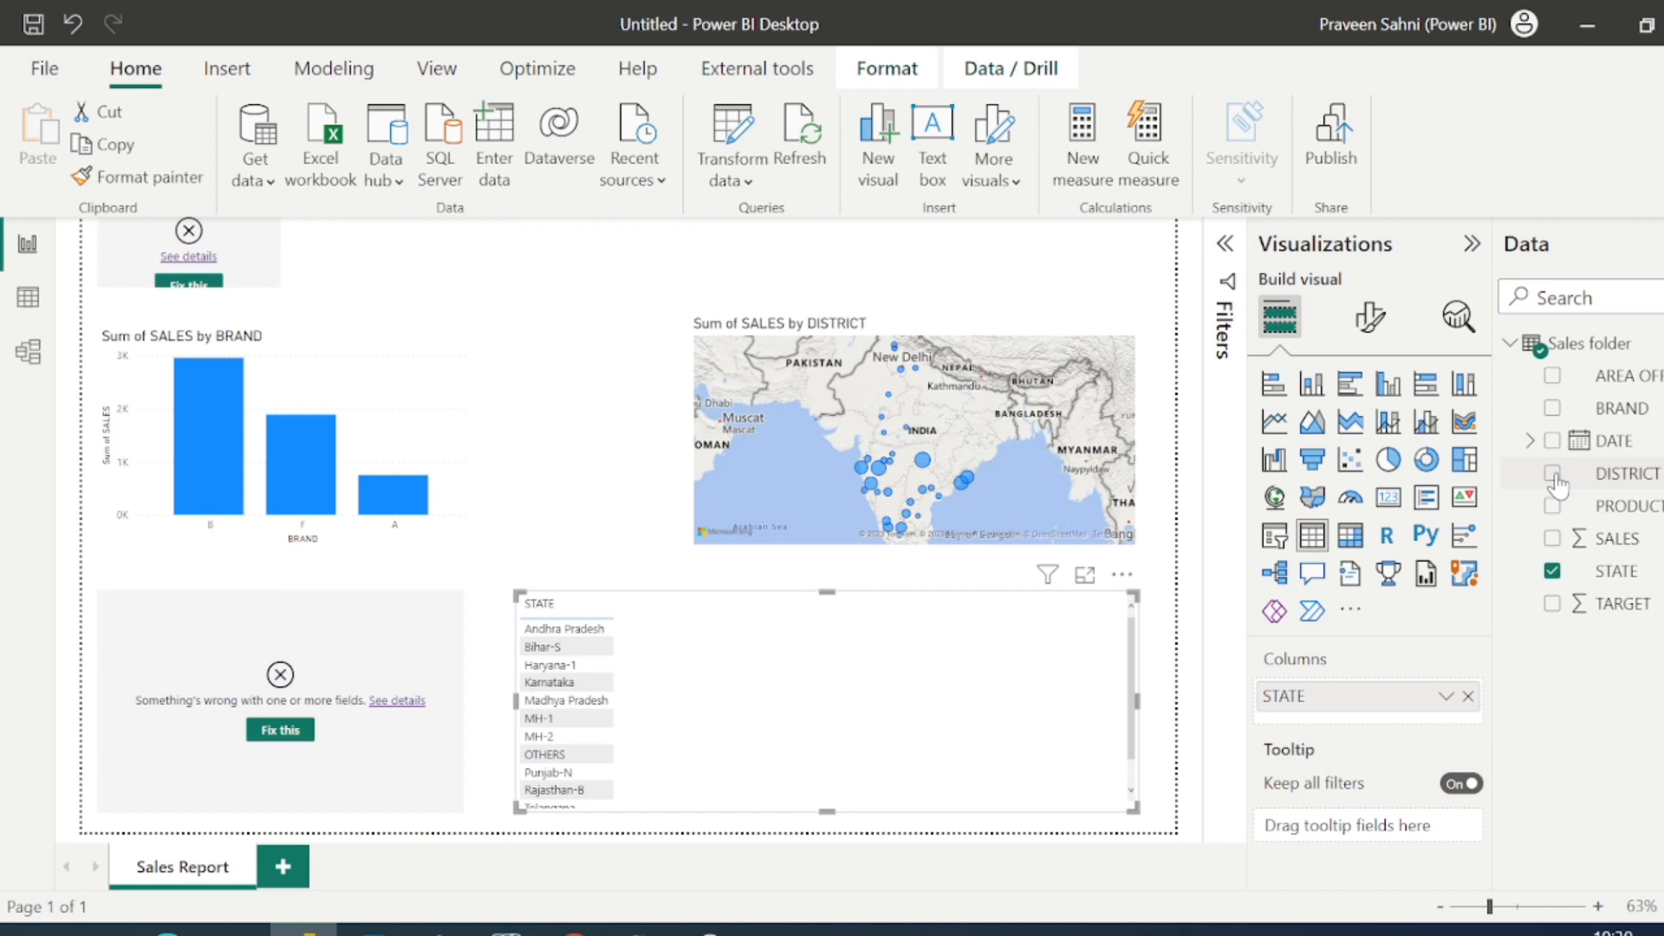
{"action": "left_click", "coordinate": [1553, 410]}
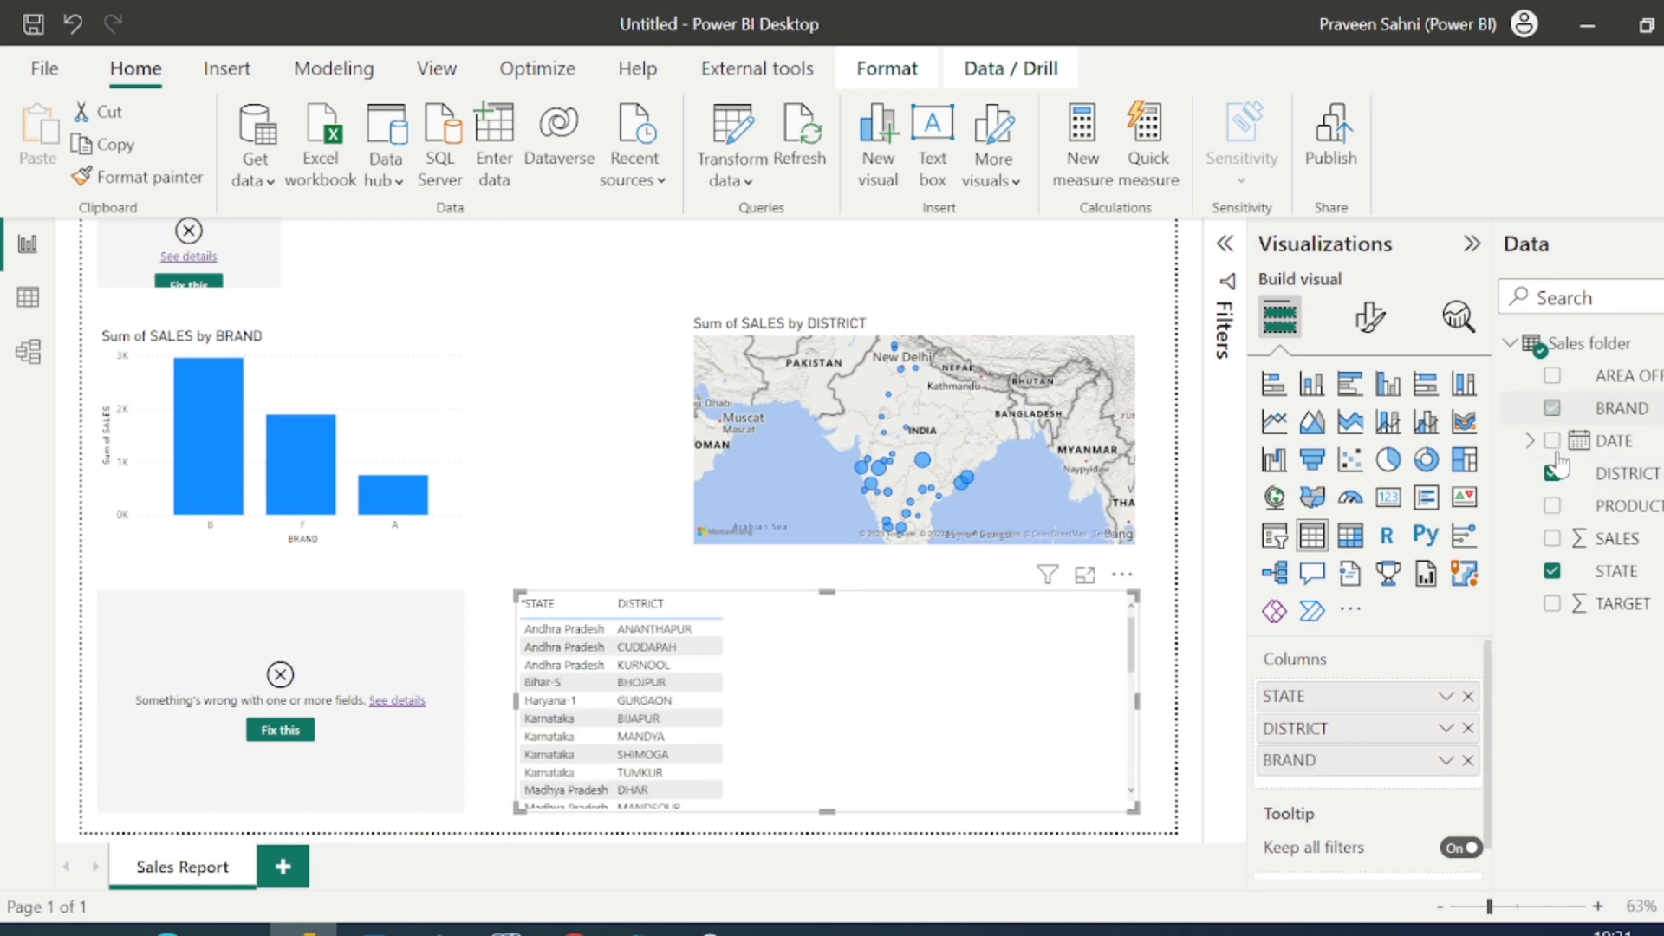
{"action": "left_click", "coordinate": [1553, 506]}
{"action": "left_click", "coordinate": [1553, 538]}
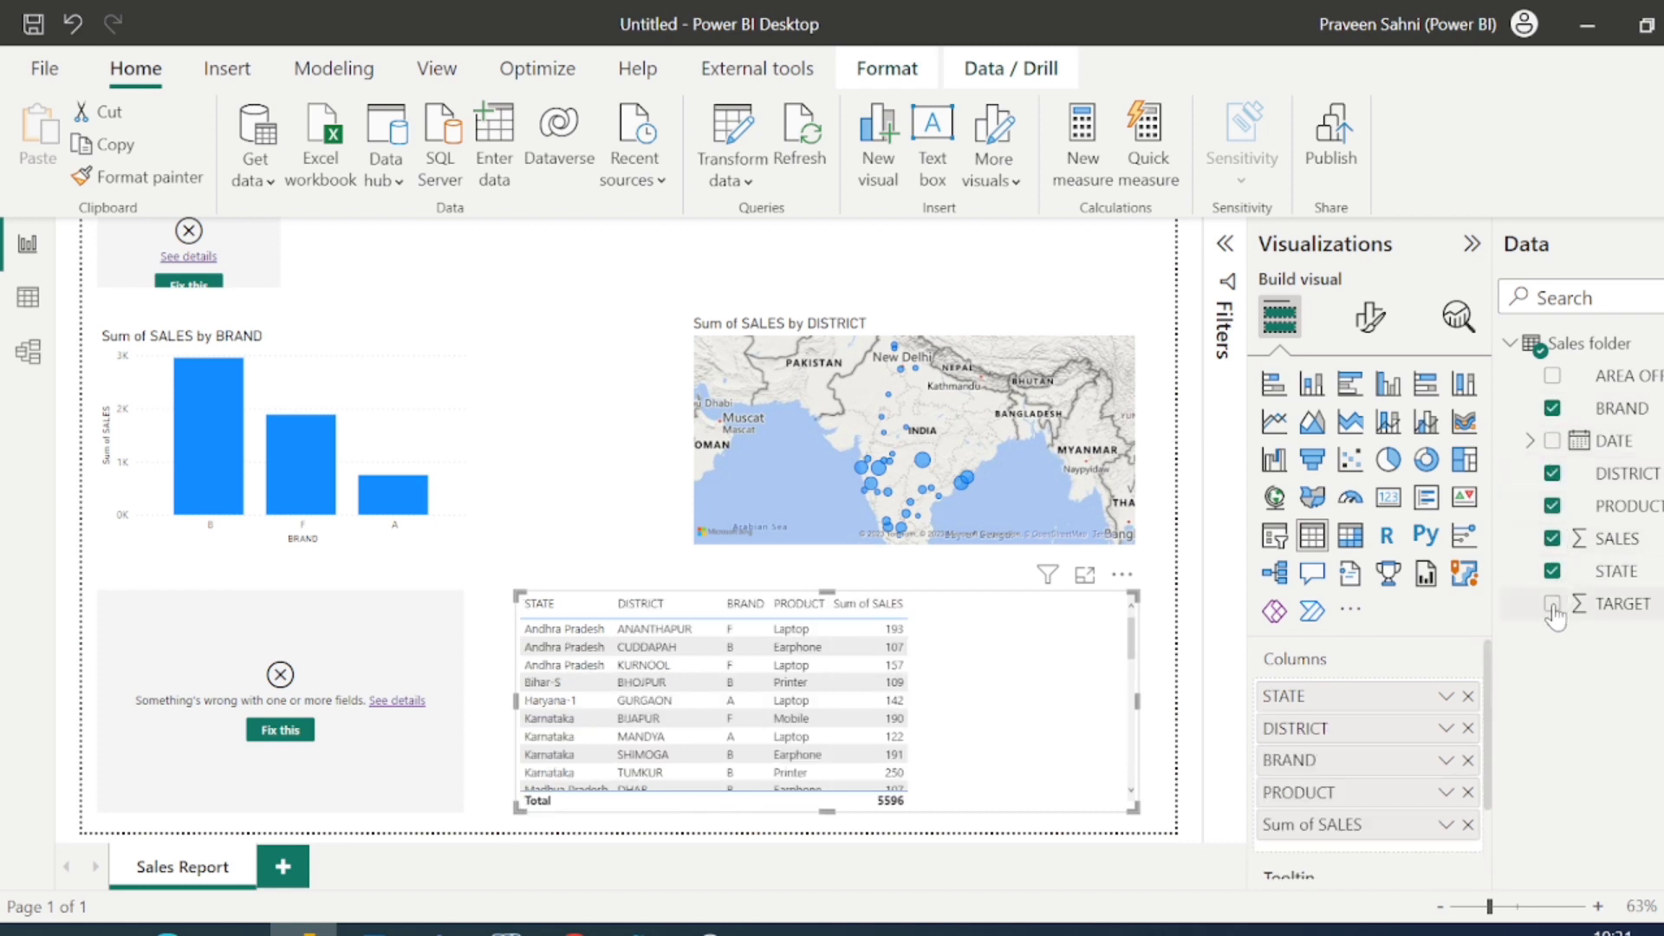
{"action": "left_click", "coordinate": [1553, 604]}
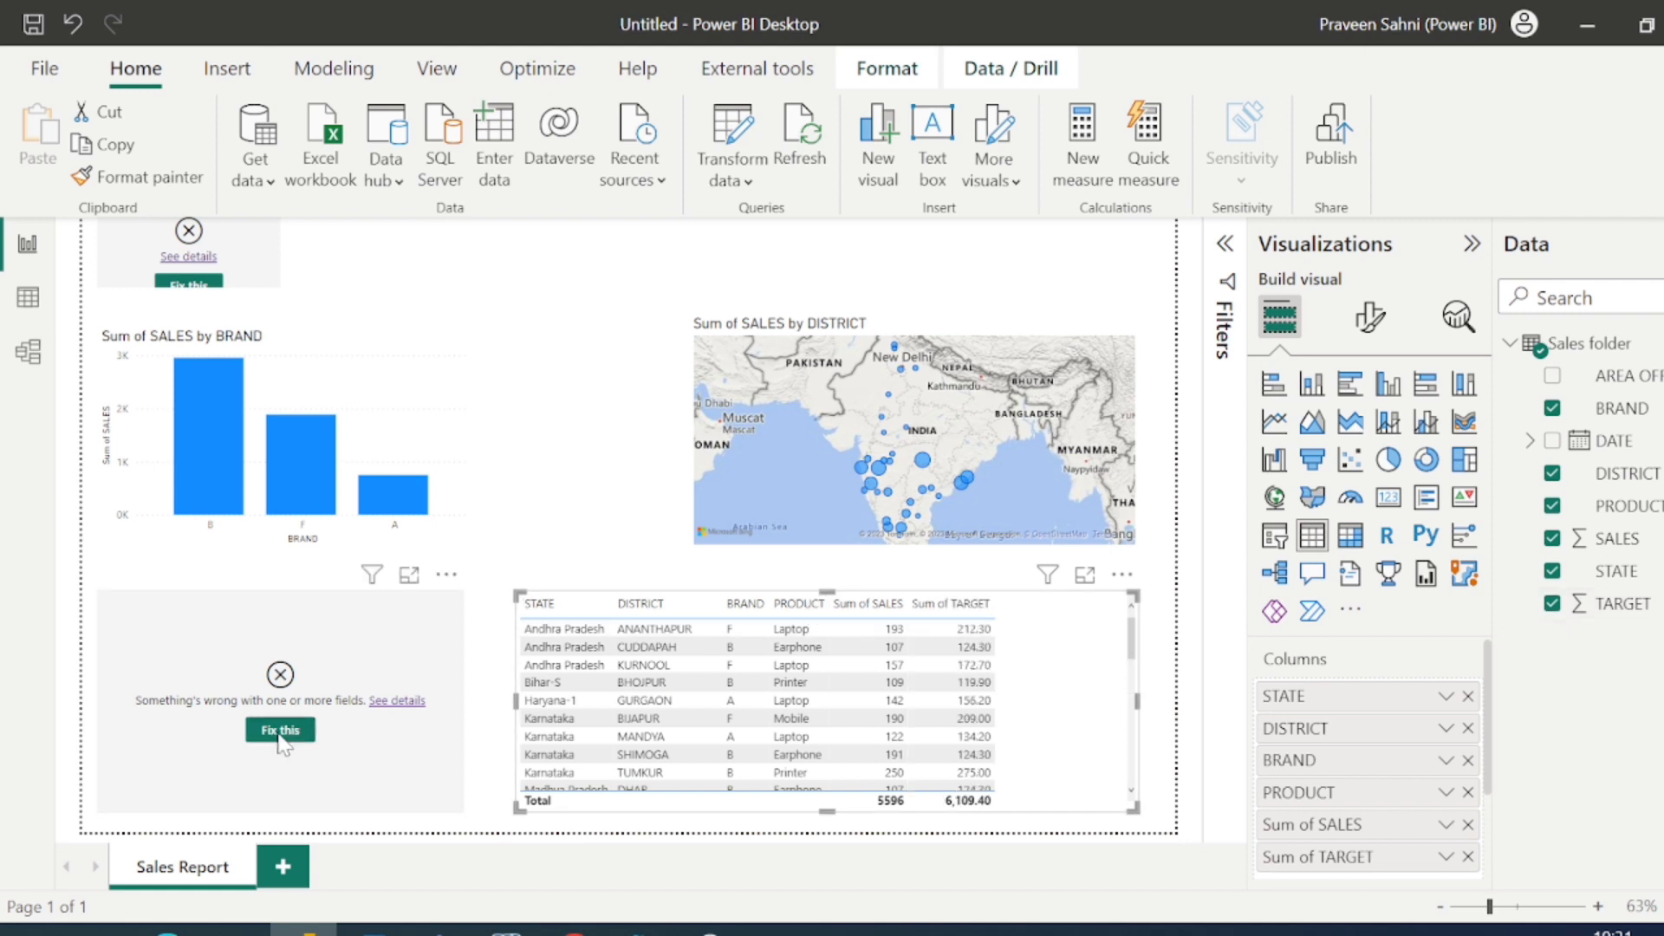
Clear the pie chart's broken fields and rebuild it with PRODUCT as legend and SALES as values
{"action": "left_click", "coordinate": [280, 731]}
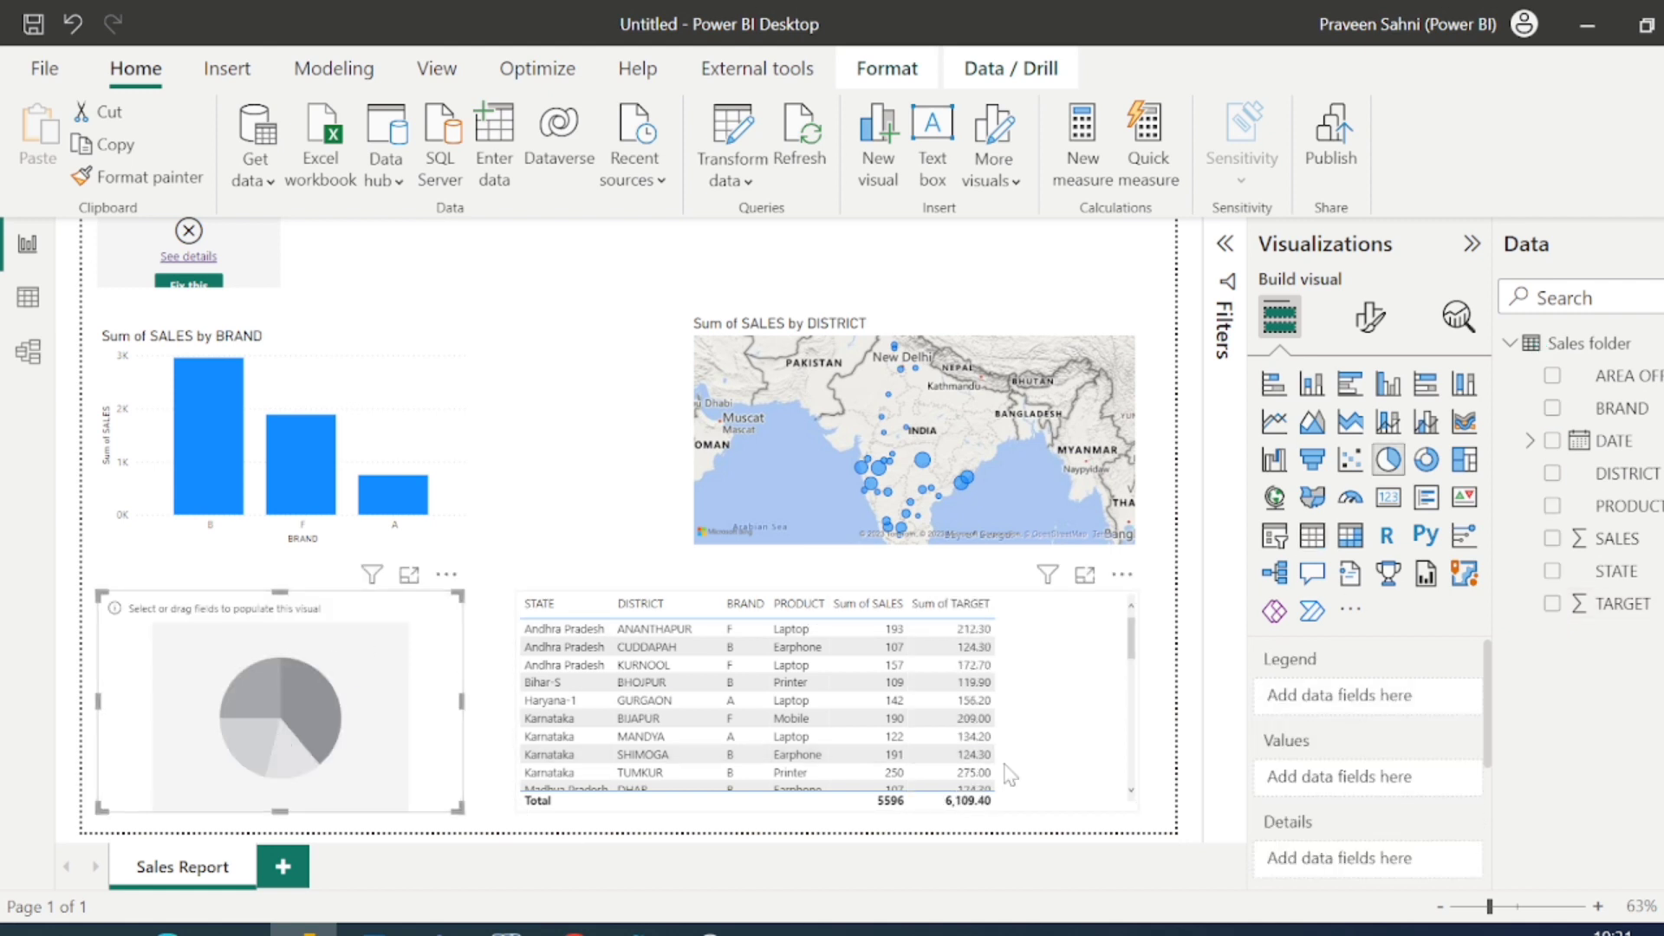
{"action": "left_click", "coordinate": [1553, 507]}
{"action": "left_click", "coordinate": [1552, 538]}
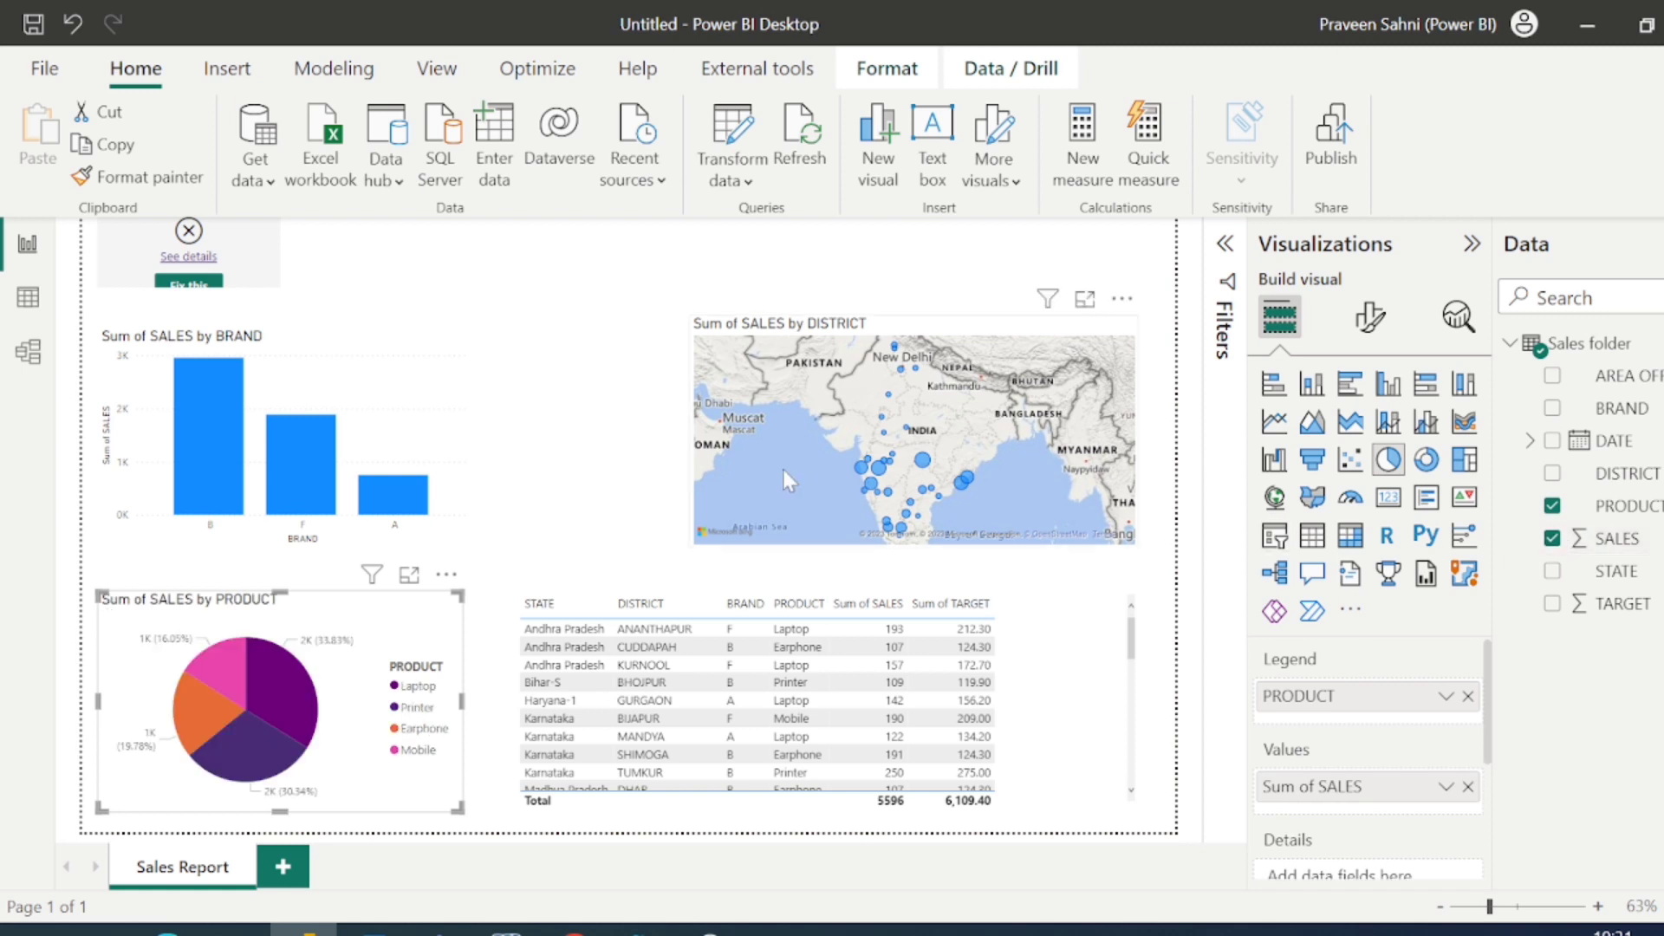
Replace the slicer's broken field with the Year and Month levels of DATE, and move the slicer between the brand chart and the map
{"action": "left_click", "coordinate": [237, 242]}
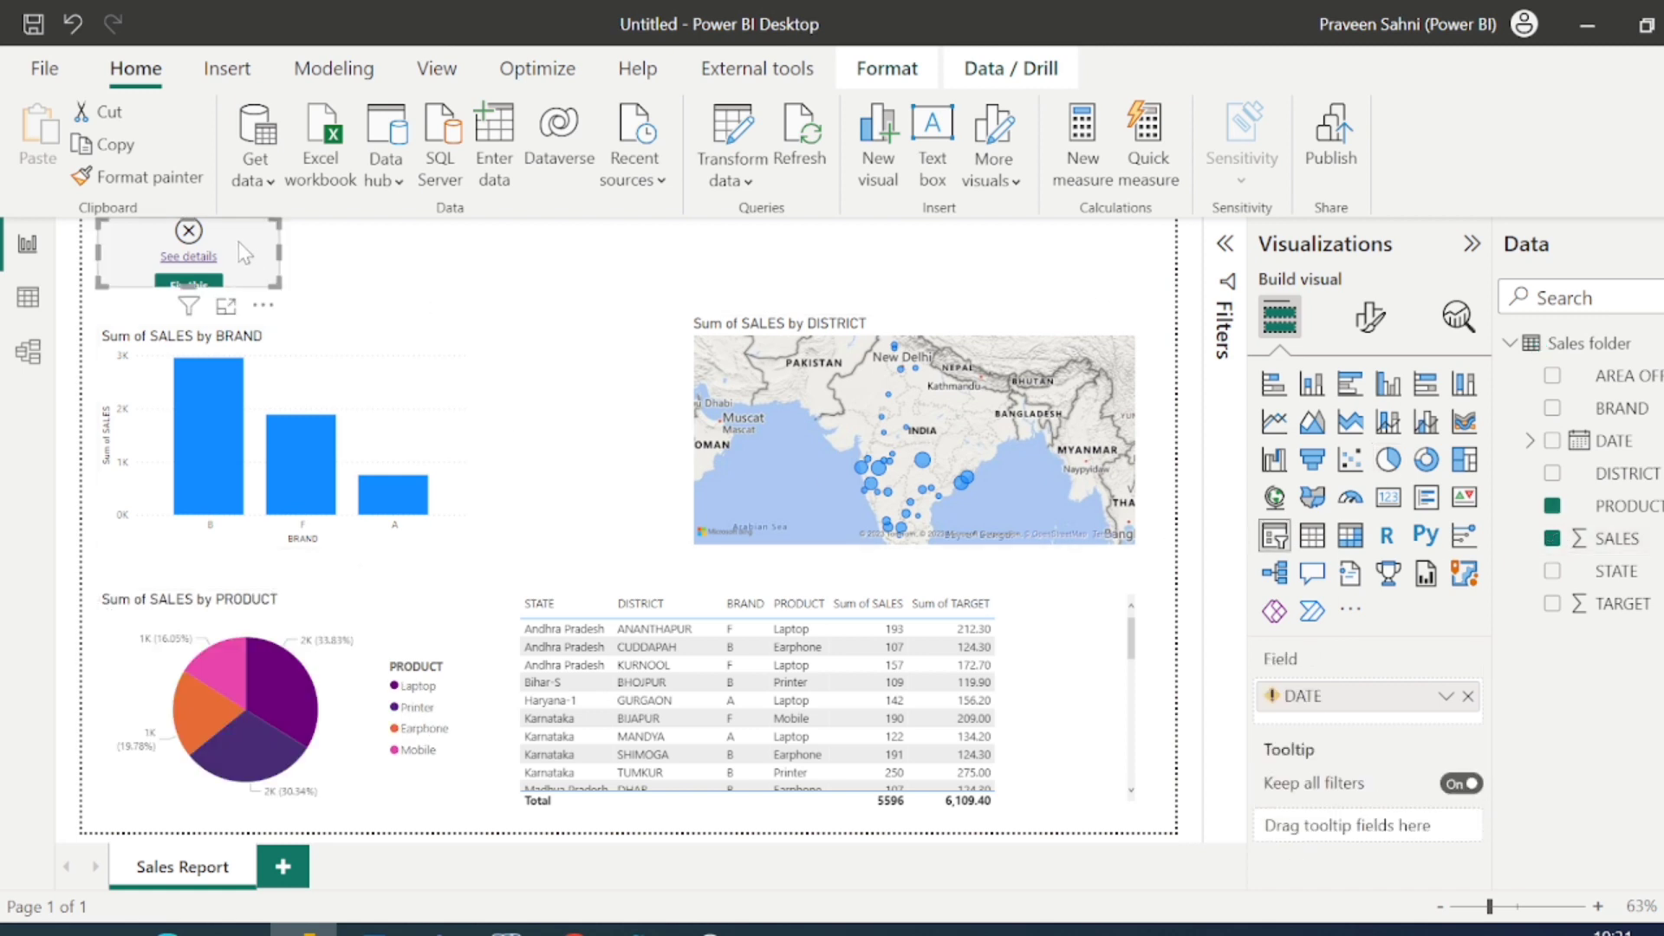
{"action": "left_click", "coordinate": [203, 283]}
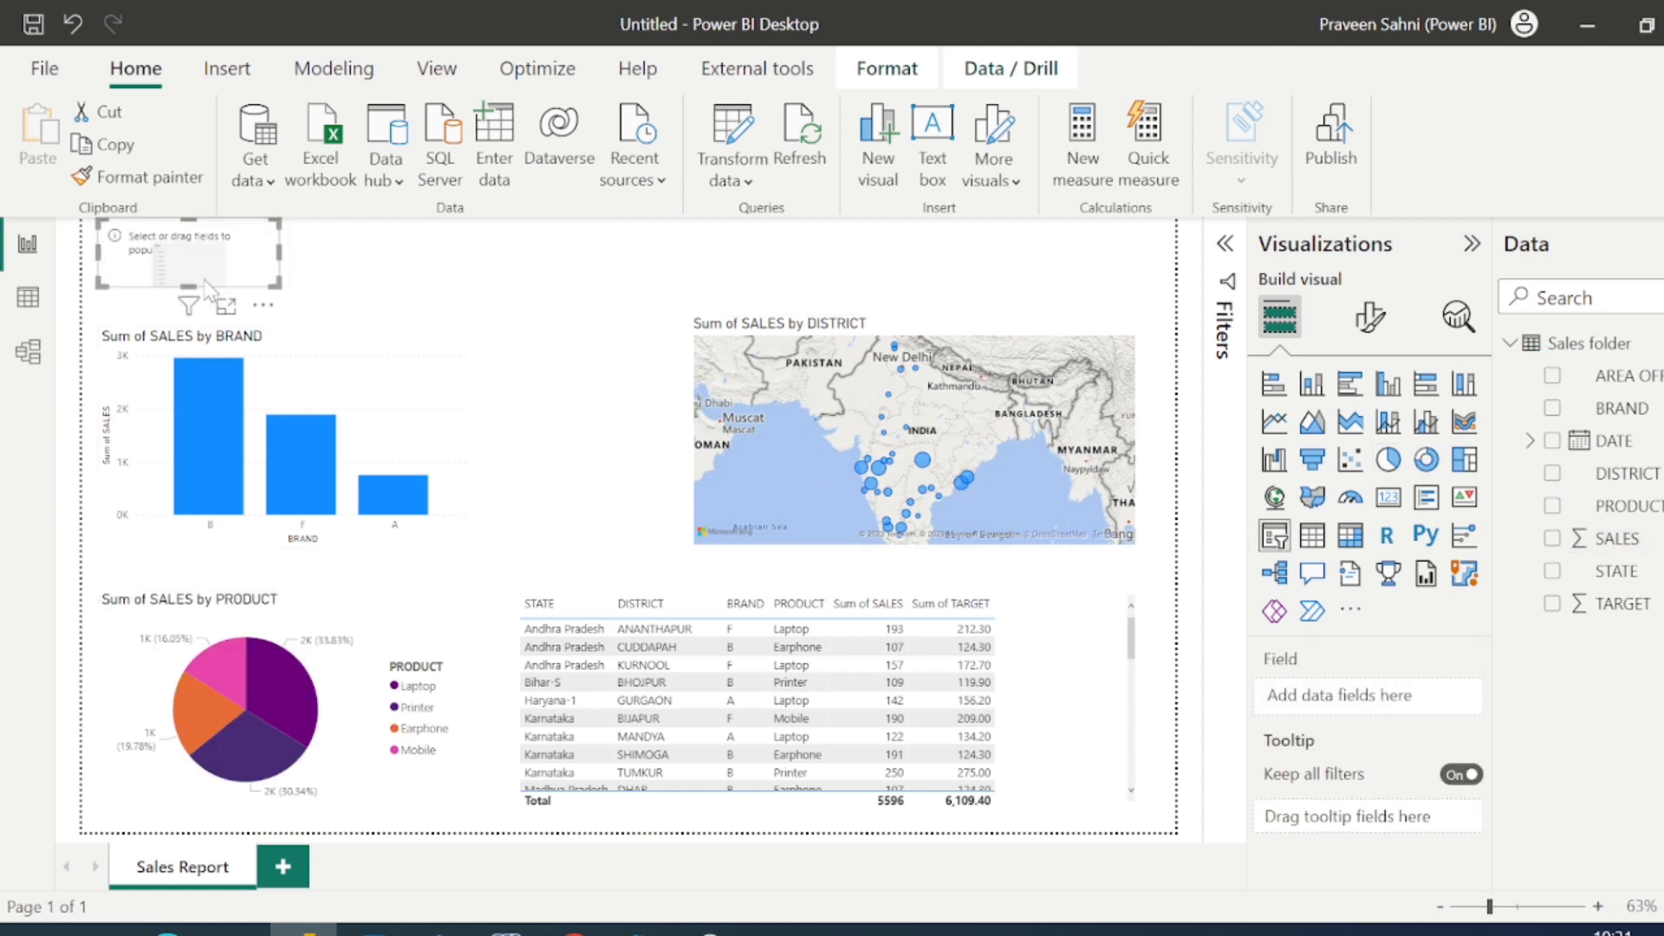
{"action": "left_click", "coordinate": [1531, 441]}
{"action": "left_click", "coordinate": [1551, 473]}
{"action": "left_click", "coordinate": [1593, 506]}
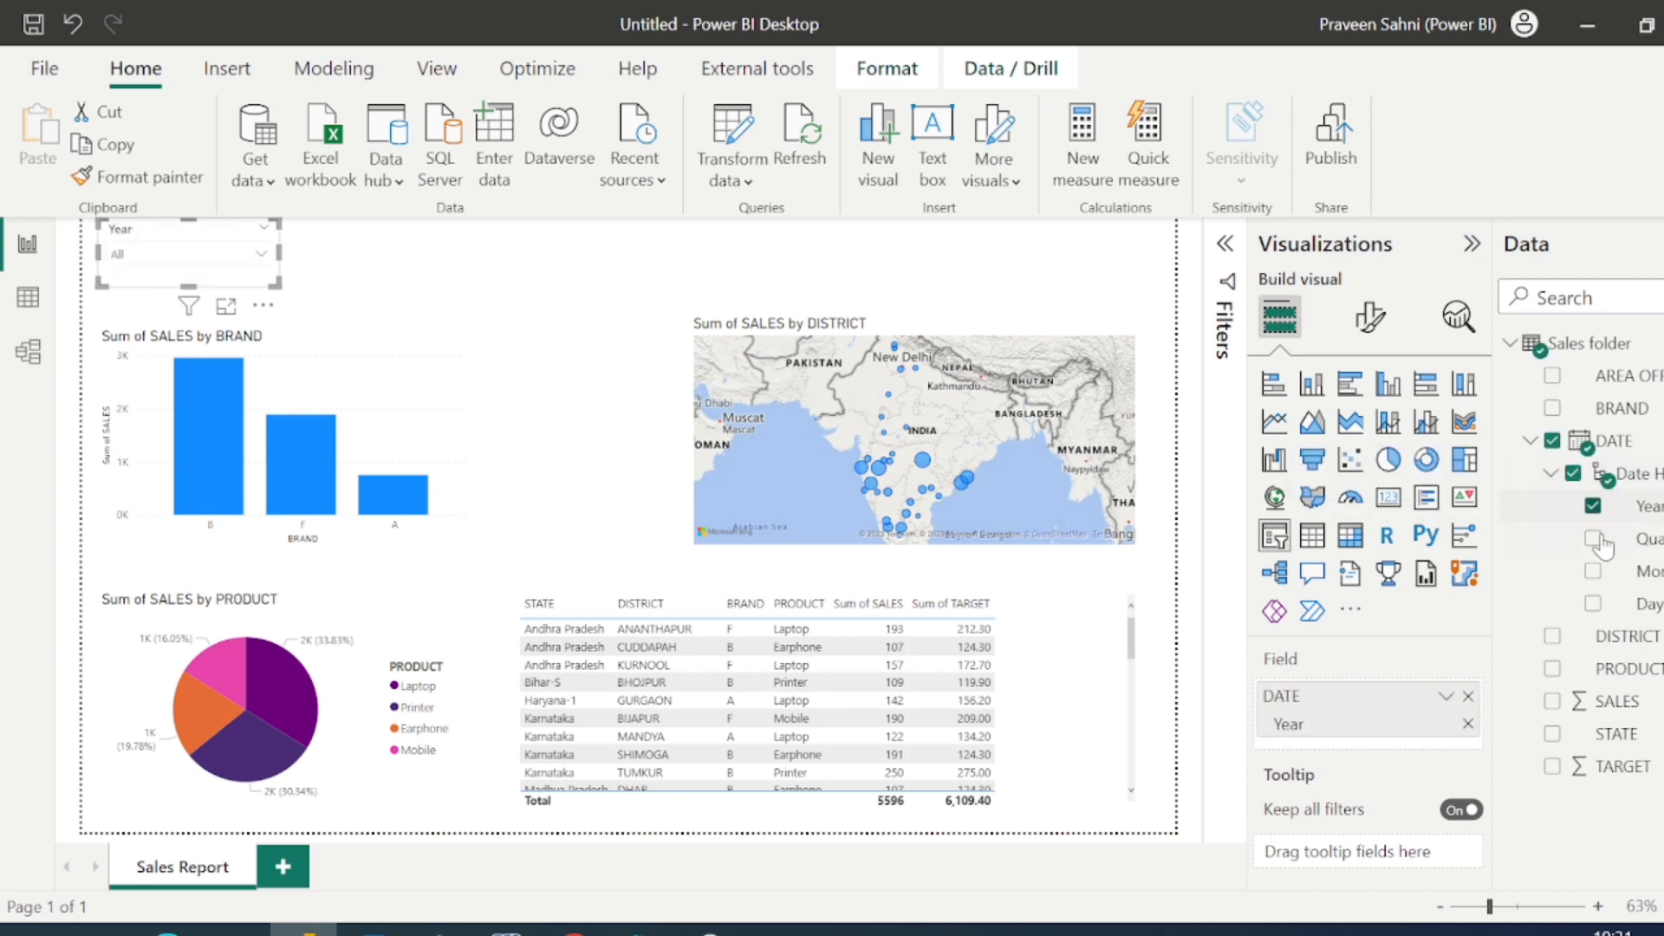
{"action": "left_click", "coordinate": [1594, 571]}
{"action": "left_click", "coordinate": [1531, 442]}
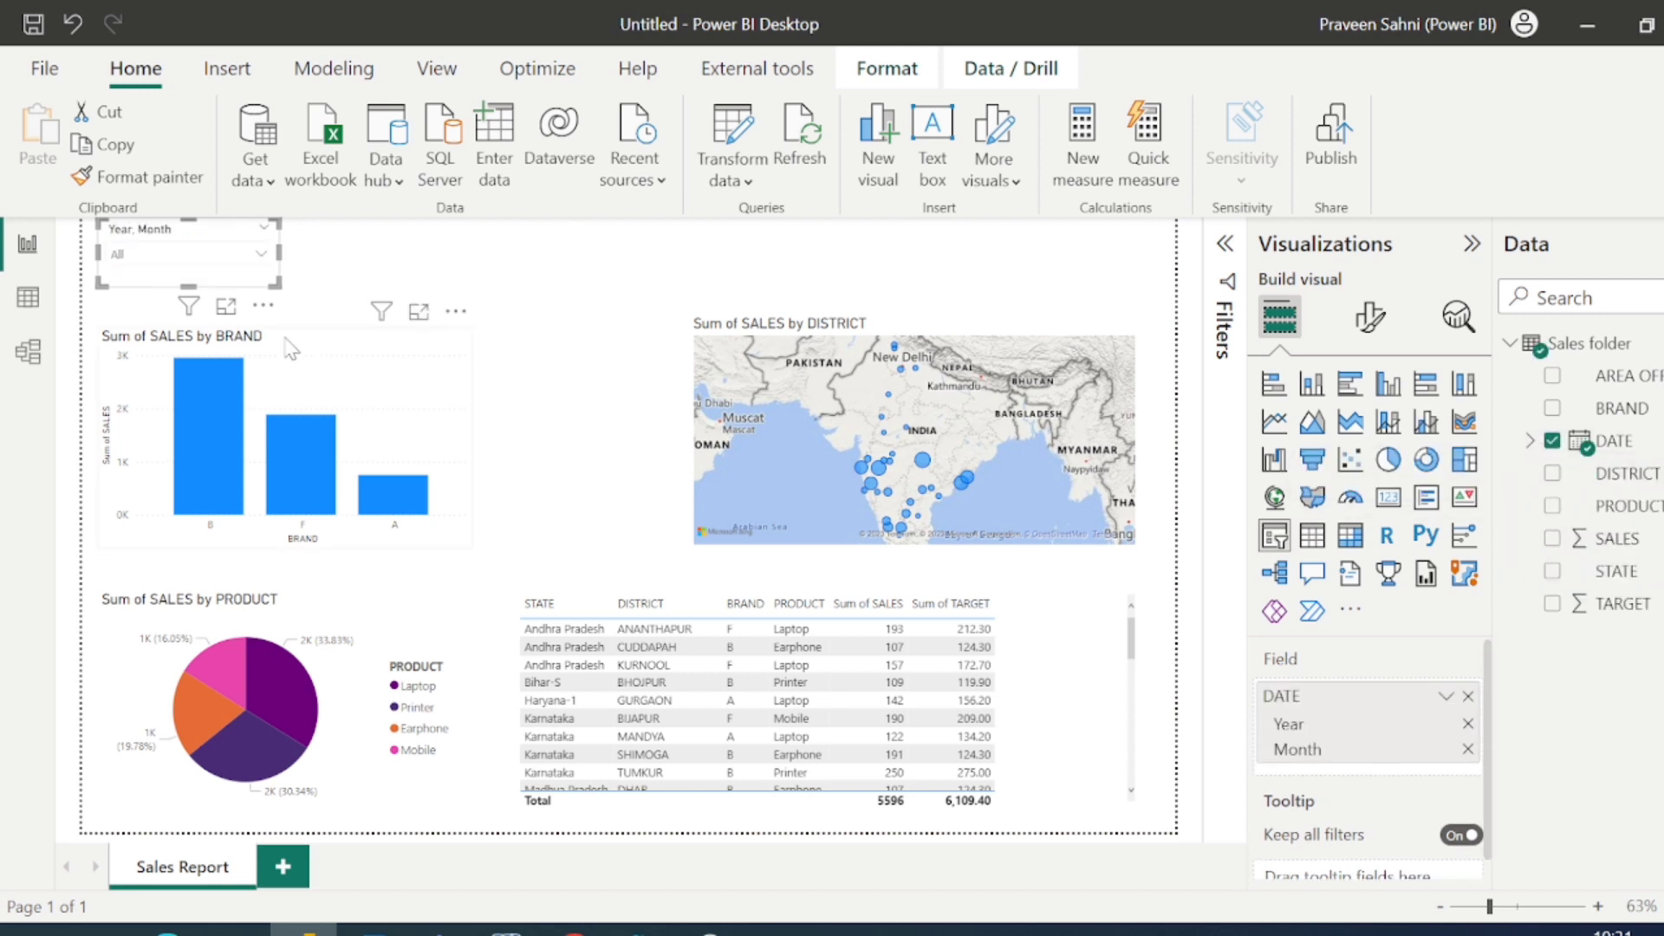
{"action": "left_click_drag", "start_coordinate": [257, 266], "coordinate": [594, 265]}
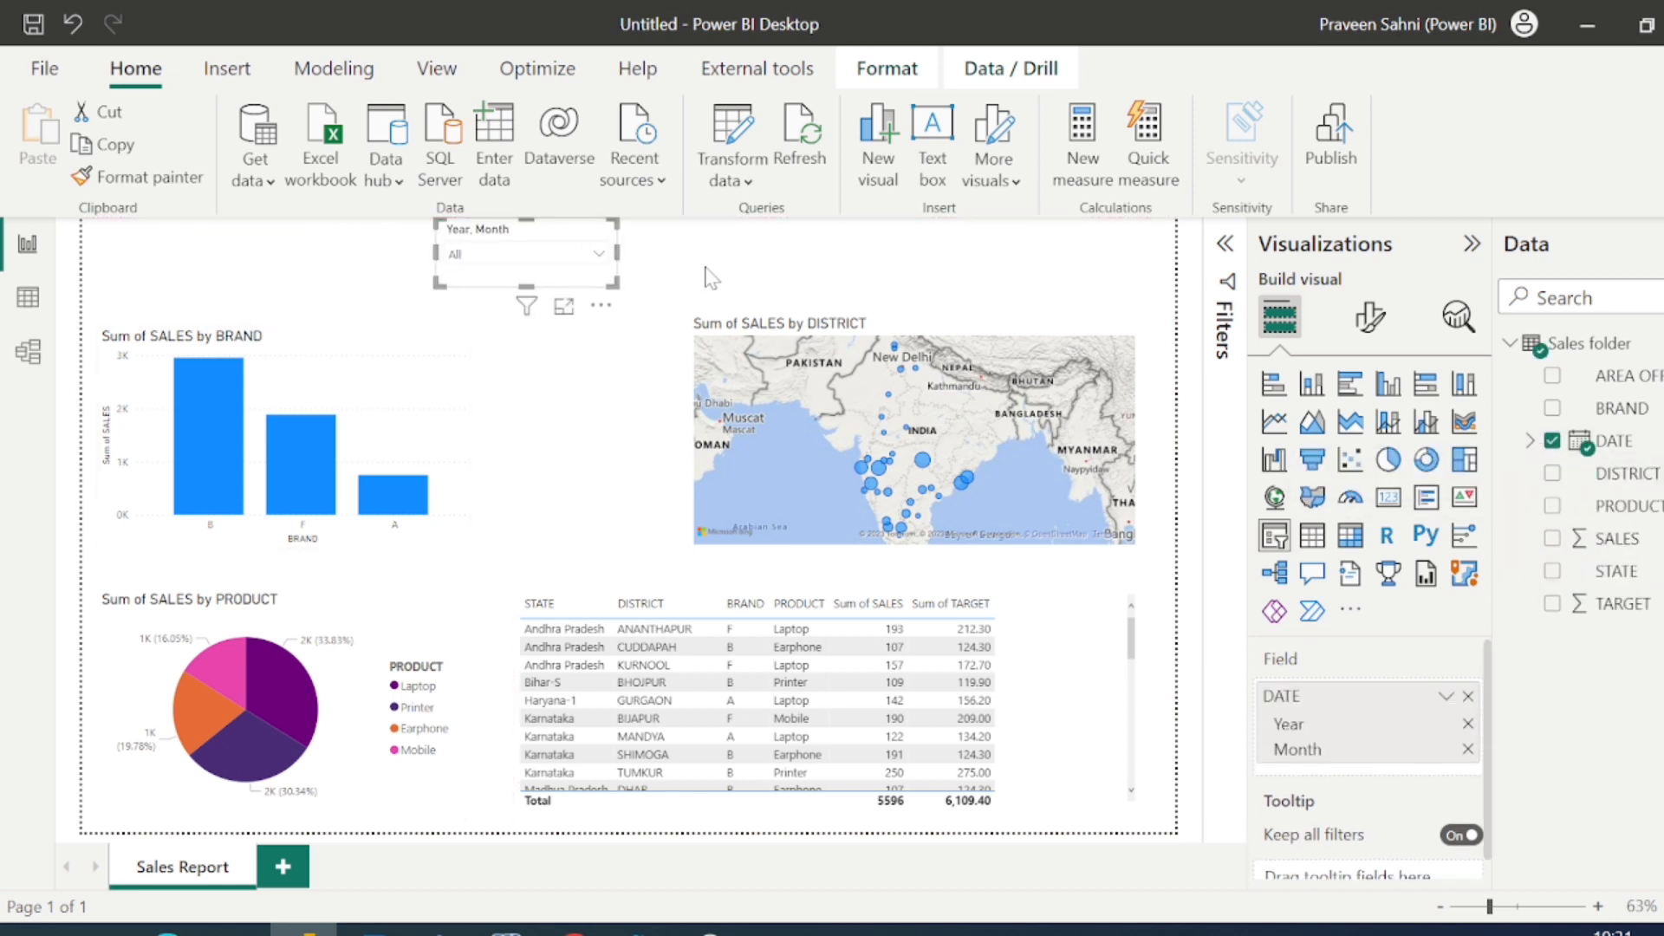
{"action": "left_click", "coordinate": [711, 278]}
Expand 2022 in the Year, Month slicer and check which months it offers
{"action": "left_click", "coordinate": [583, 251]}
{"action": "left_click", "coordinate": [598, 254]}
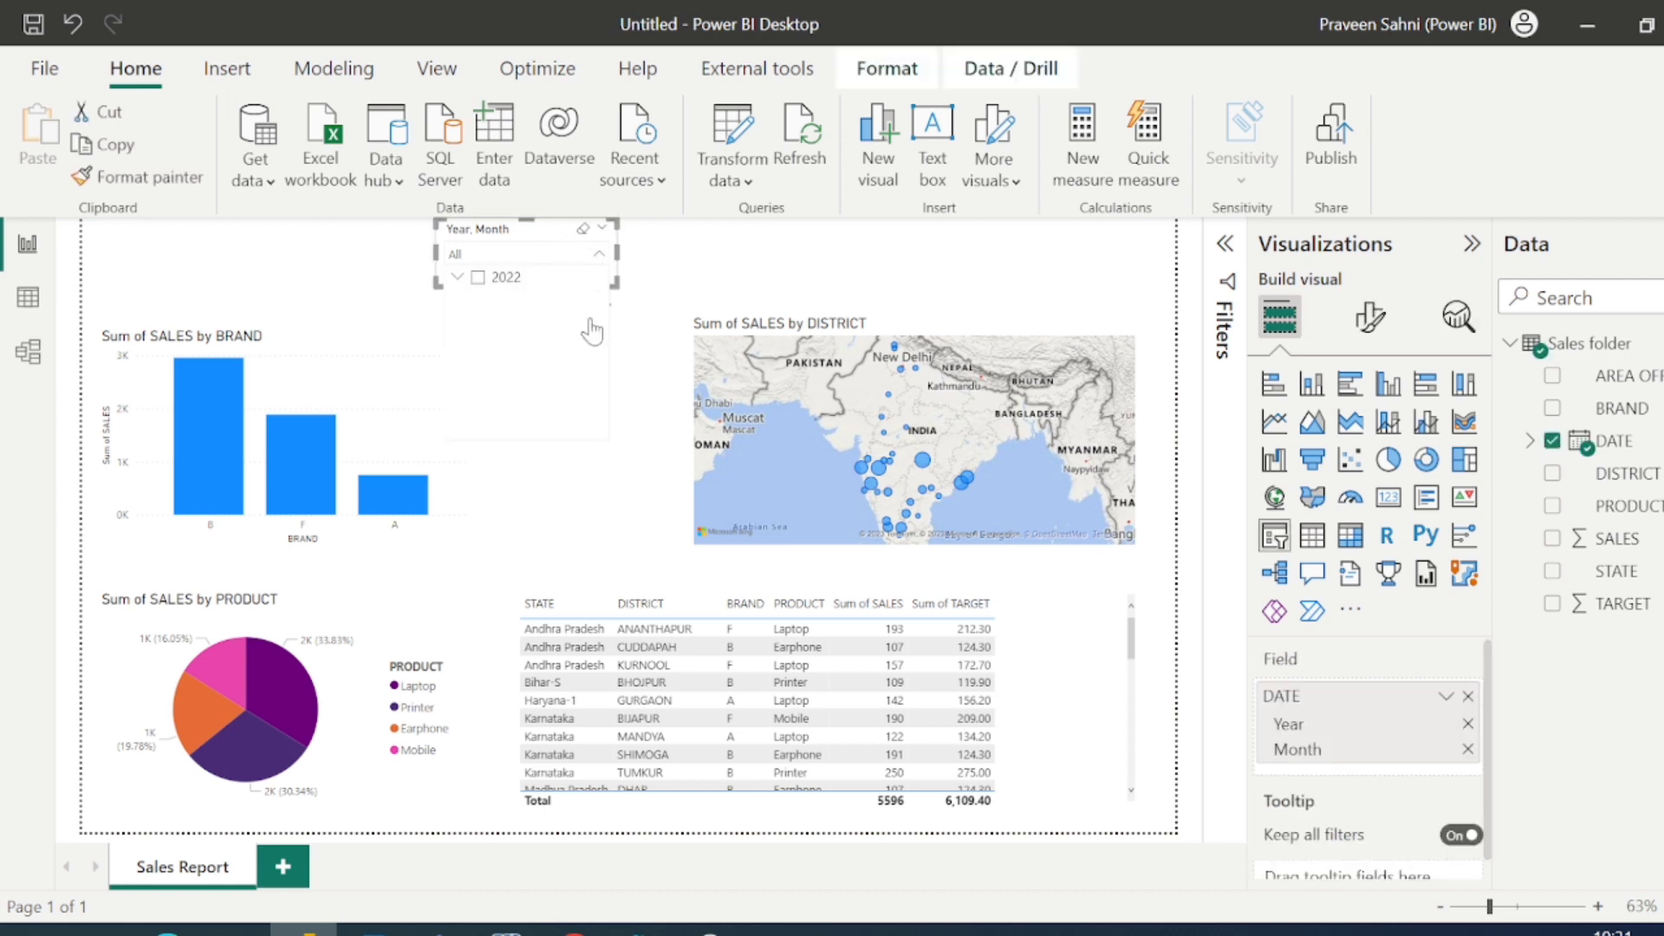
{"action": "left_click", "coordinate": [477, 277]}
{"action": "left_click", "coordinate": [457, 276]}
{"action": "scroll", "coordinate": [531, 347], "scroll_direction": "down", "scroll_amount": 2}
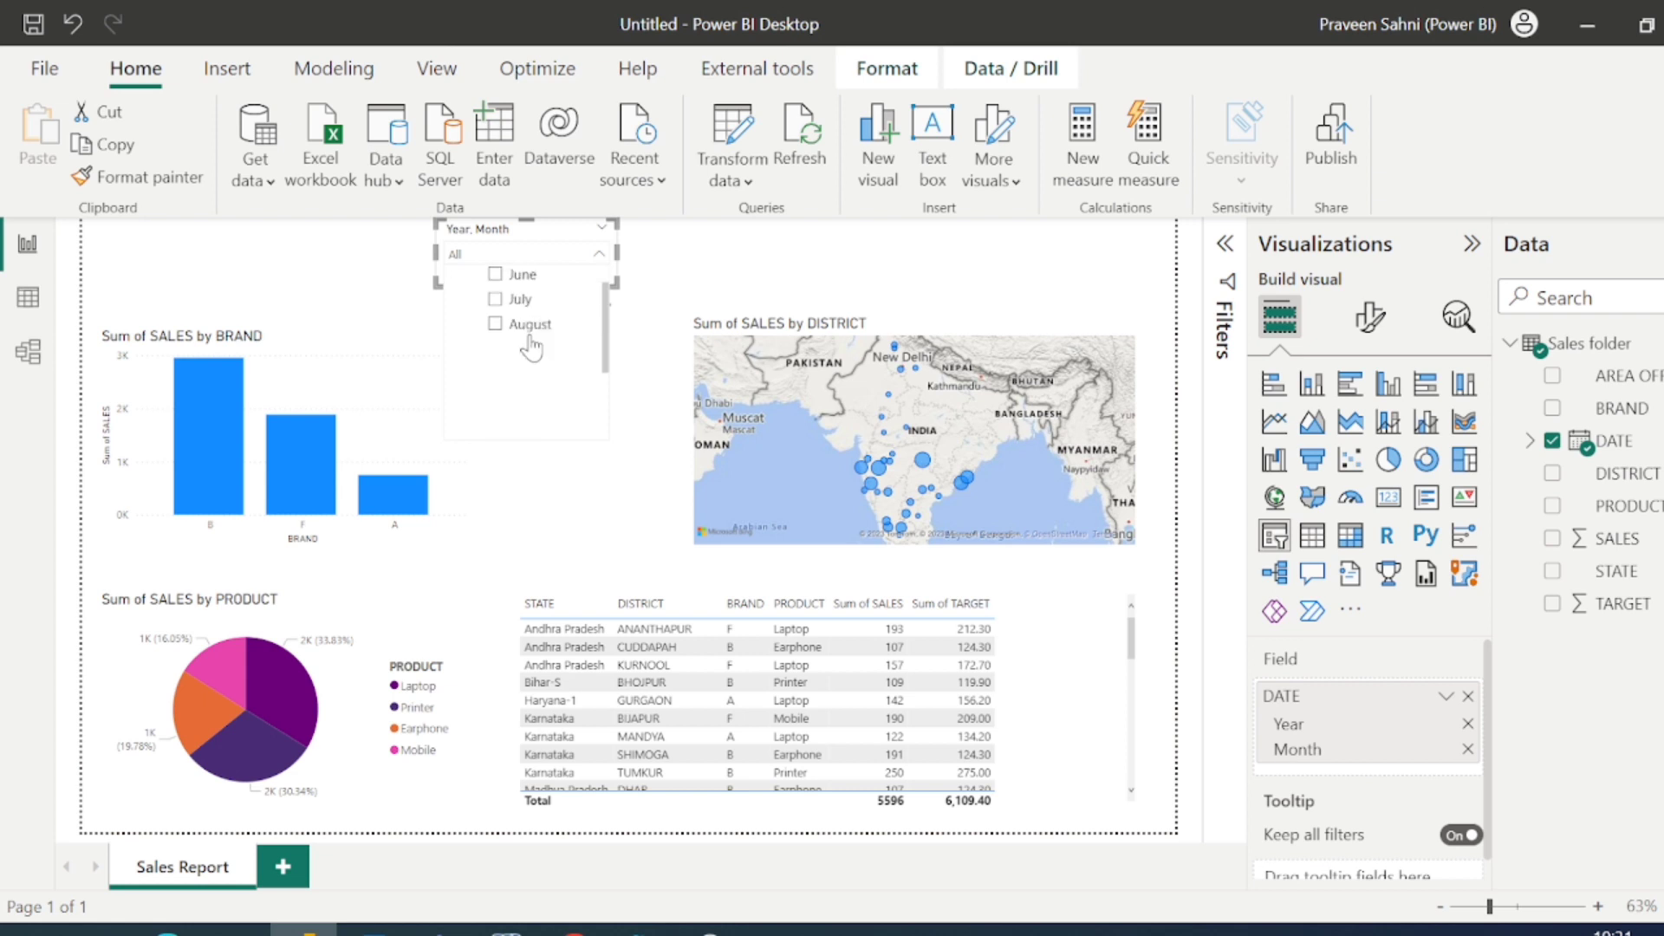
{"action": "left_click", "coordinate": [700, 264]}
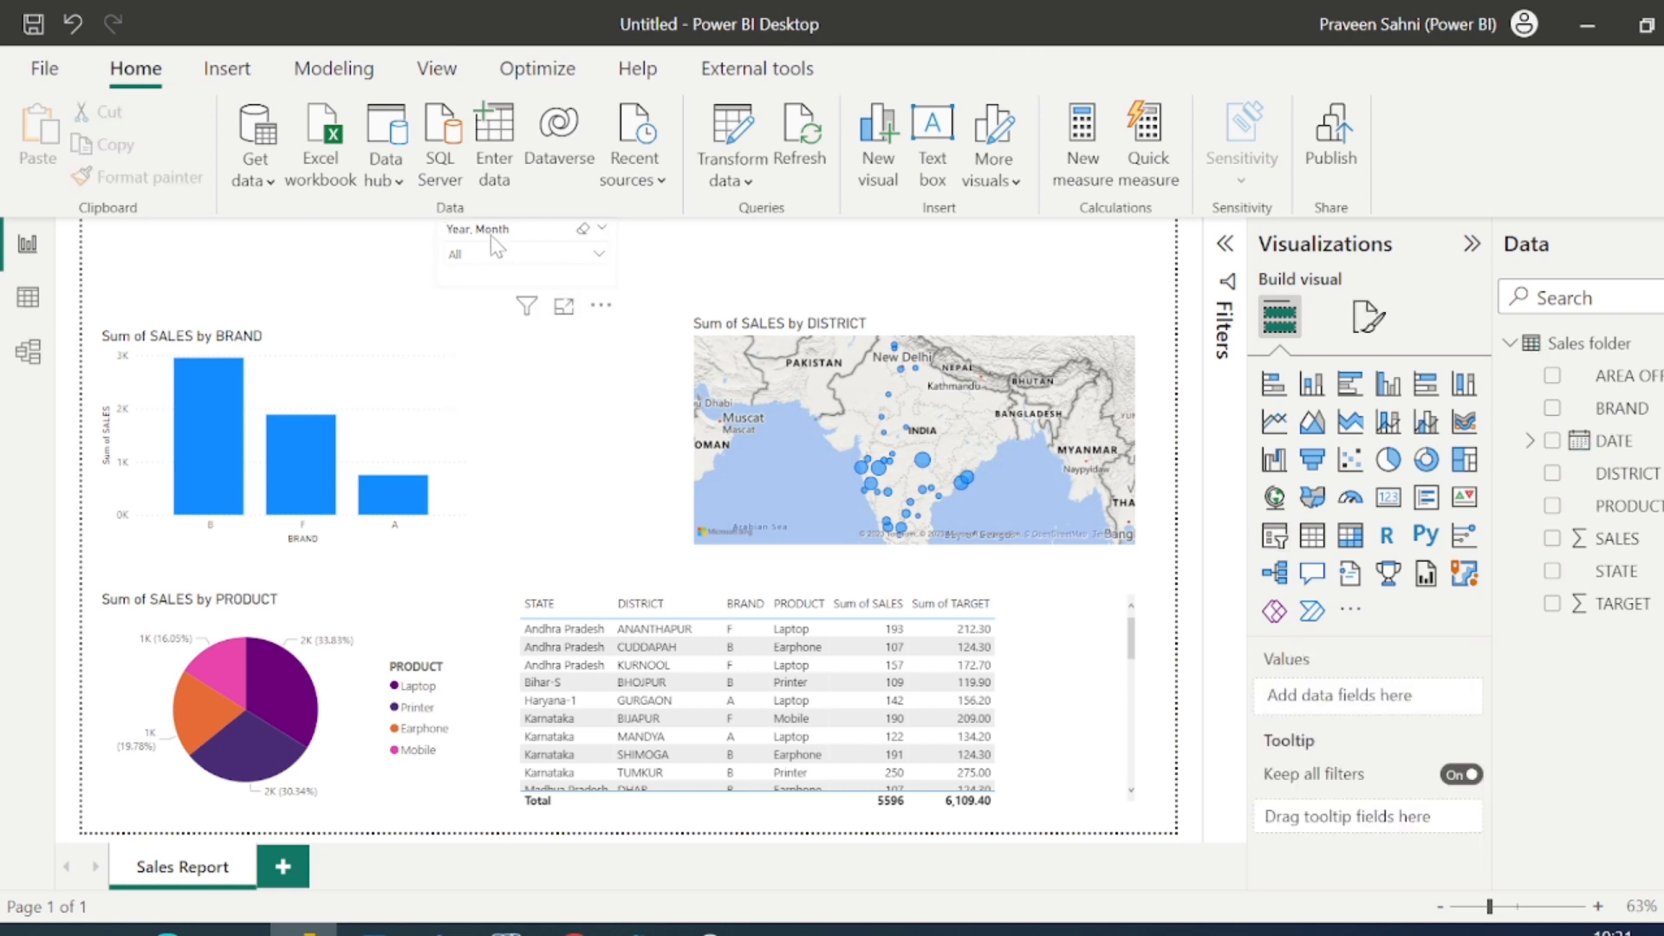
Nudge the Year, Month slicer slightly toward the map
{"action": "left_click", "coordinate": [491, 236]}
{"action": "mouse_move", "coordinate": [609, 316]}
{"action": "left_mouse_down"}
{"action": "mouse_move", "coordinate": [597, 327]}
{"action": "mouse_move", "coordinate": [631, 317]}
{"action": "left_mouse_up"}
{"action": "left_click", "coordinate": [671, 286]}
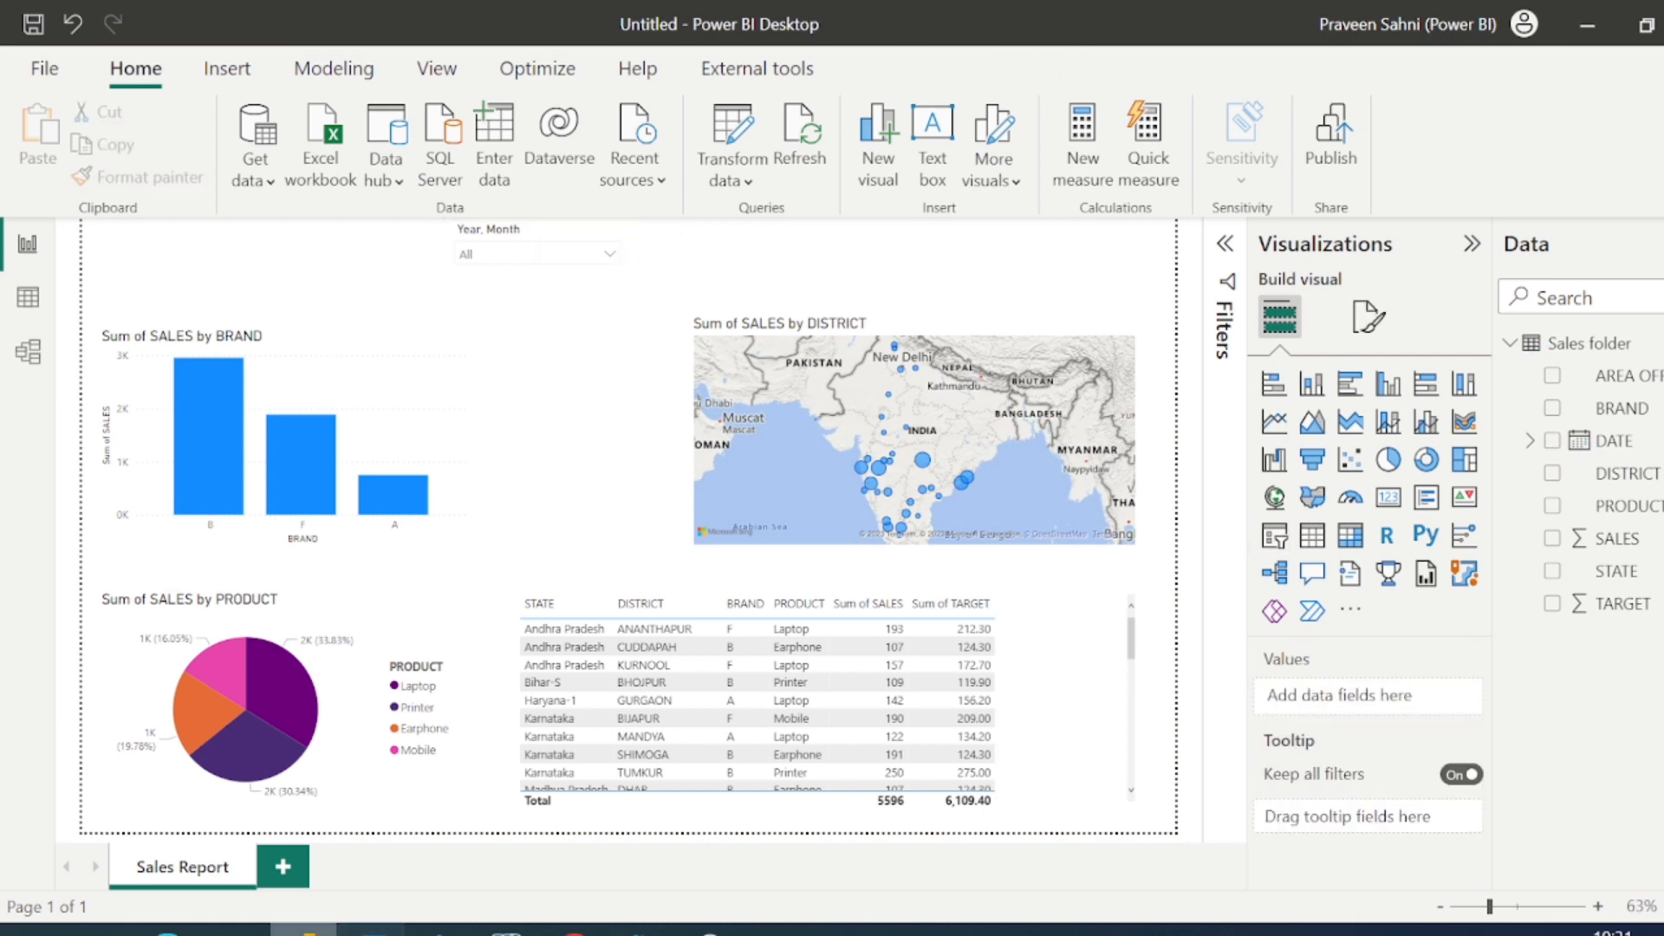
Switch to File Explorer, return to the R&D folder, and open Sample sales 2023.xlsx in Excel
{"action": "key", "text": "alt+Tab"}
{"action": "left_click", "coordinate": [26, 212]}
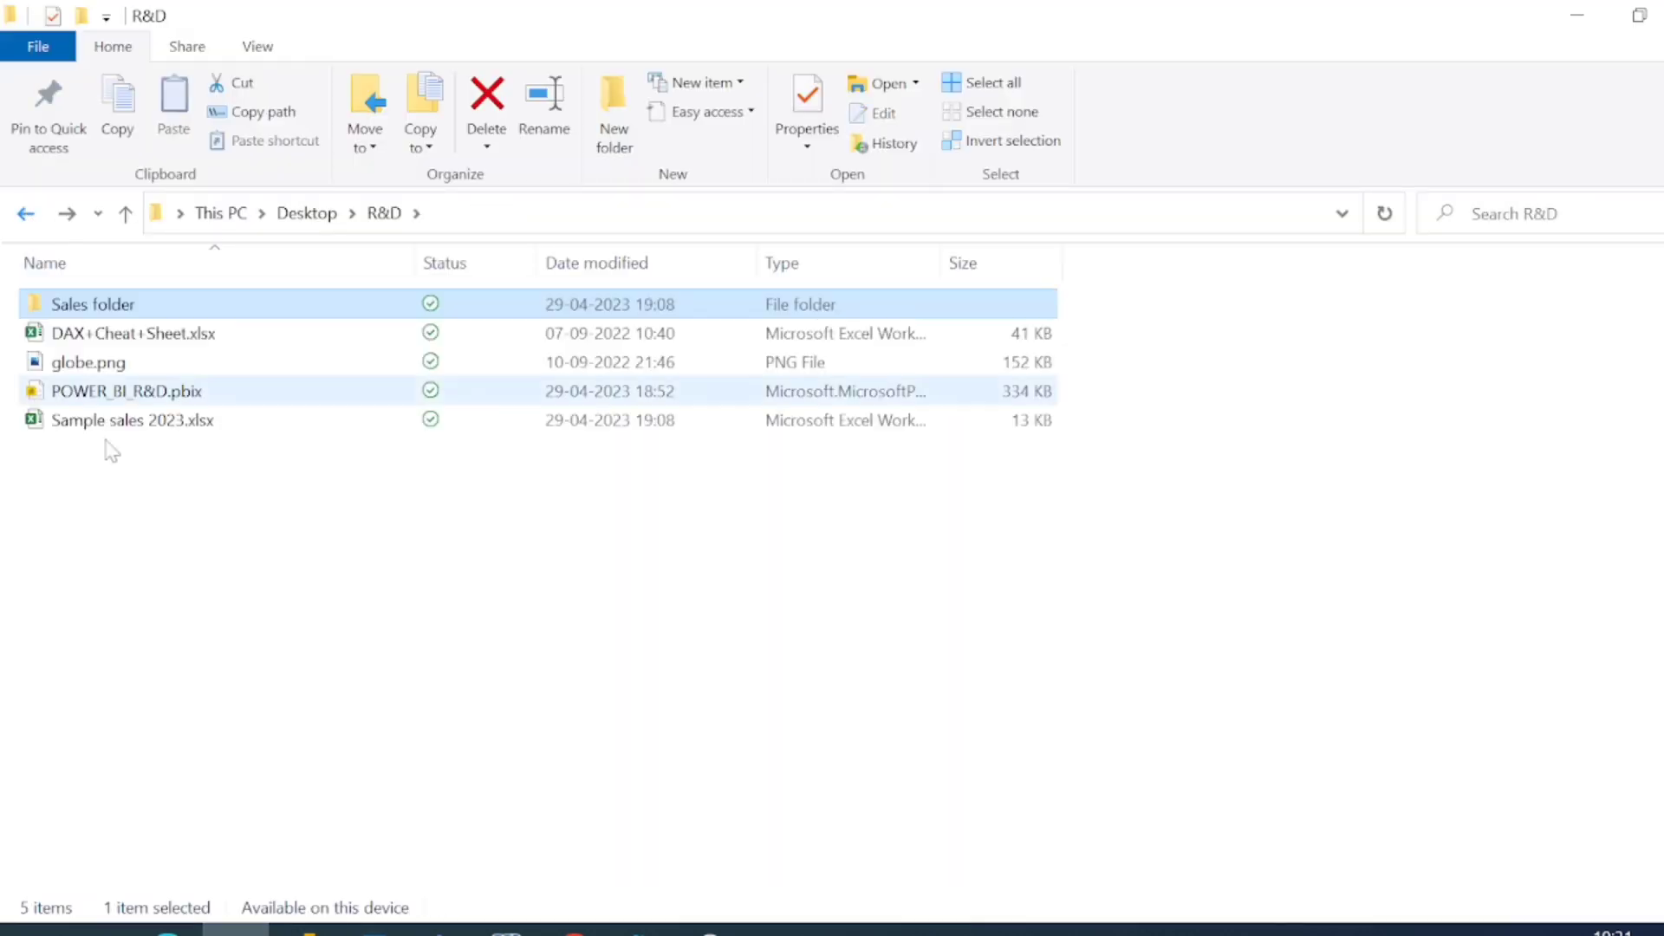
{"action": "left_click", "coordinate": [139, 429]}
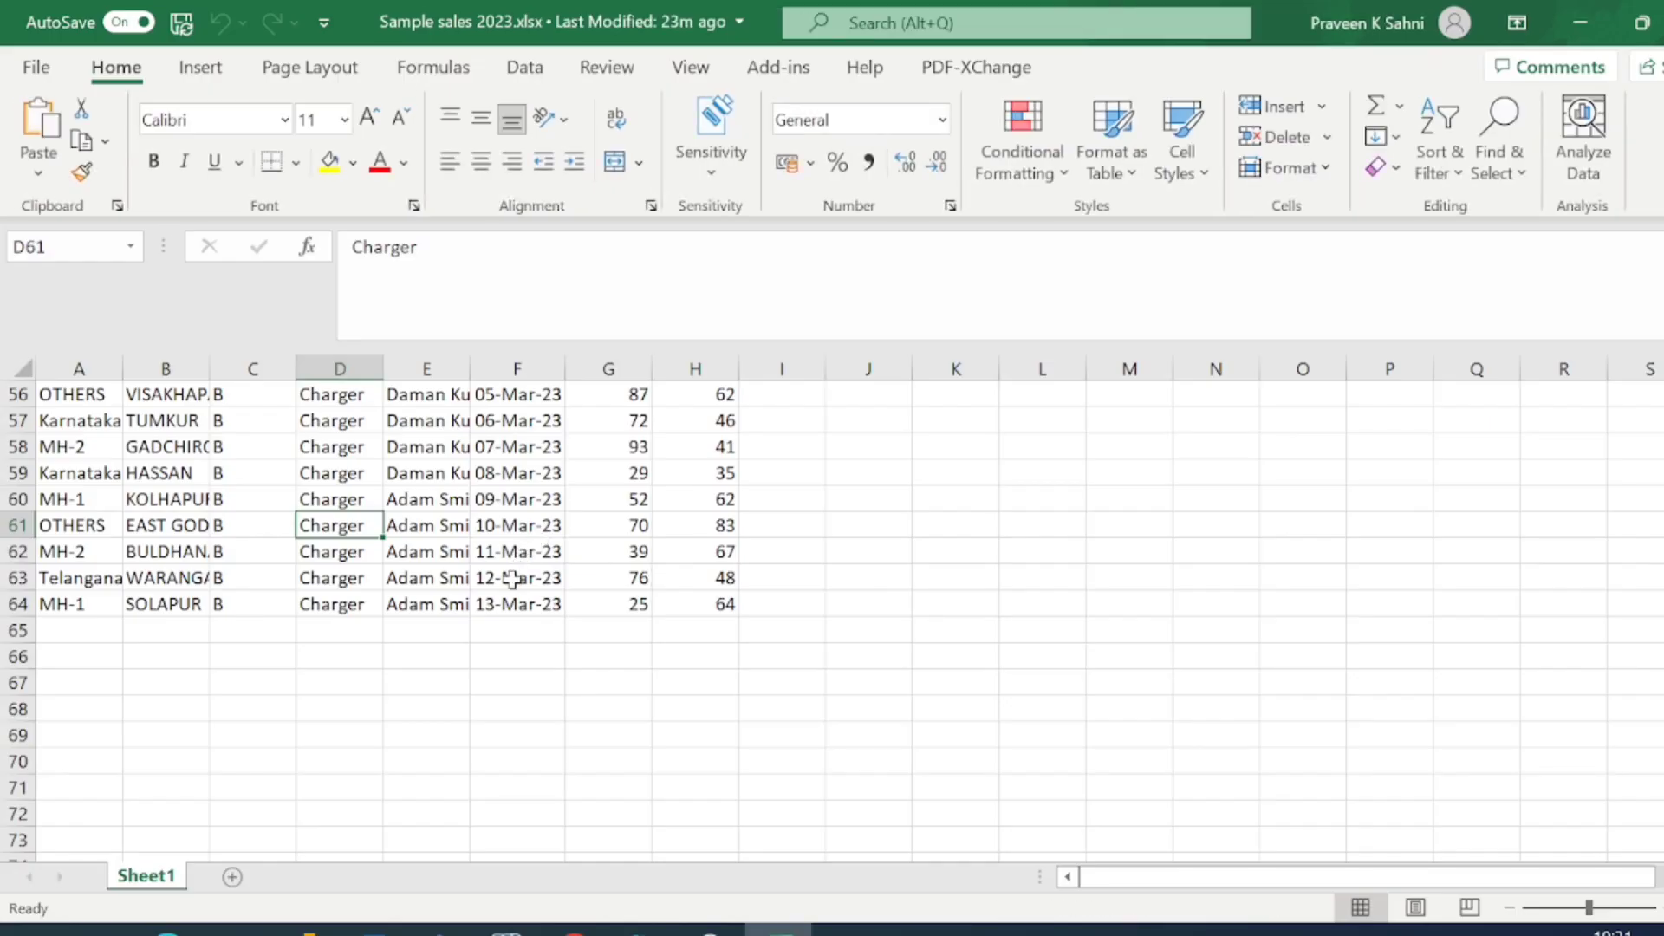
Check the DATE values and the column headers from STATE onward in the 2023 sales sheet, and close the workbook
{"action": "left_click", "coordinate": [514, 602]}
{"action": "key", "text": "ctrl+Up"}
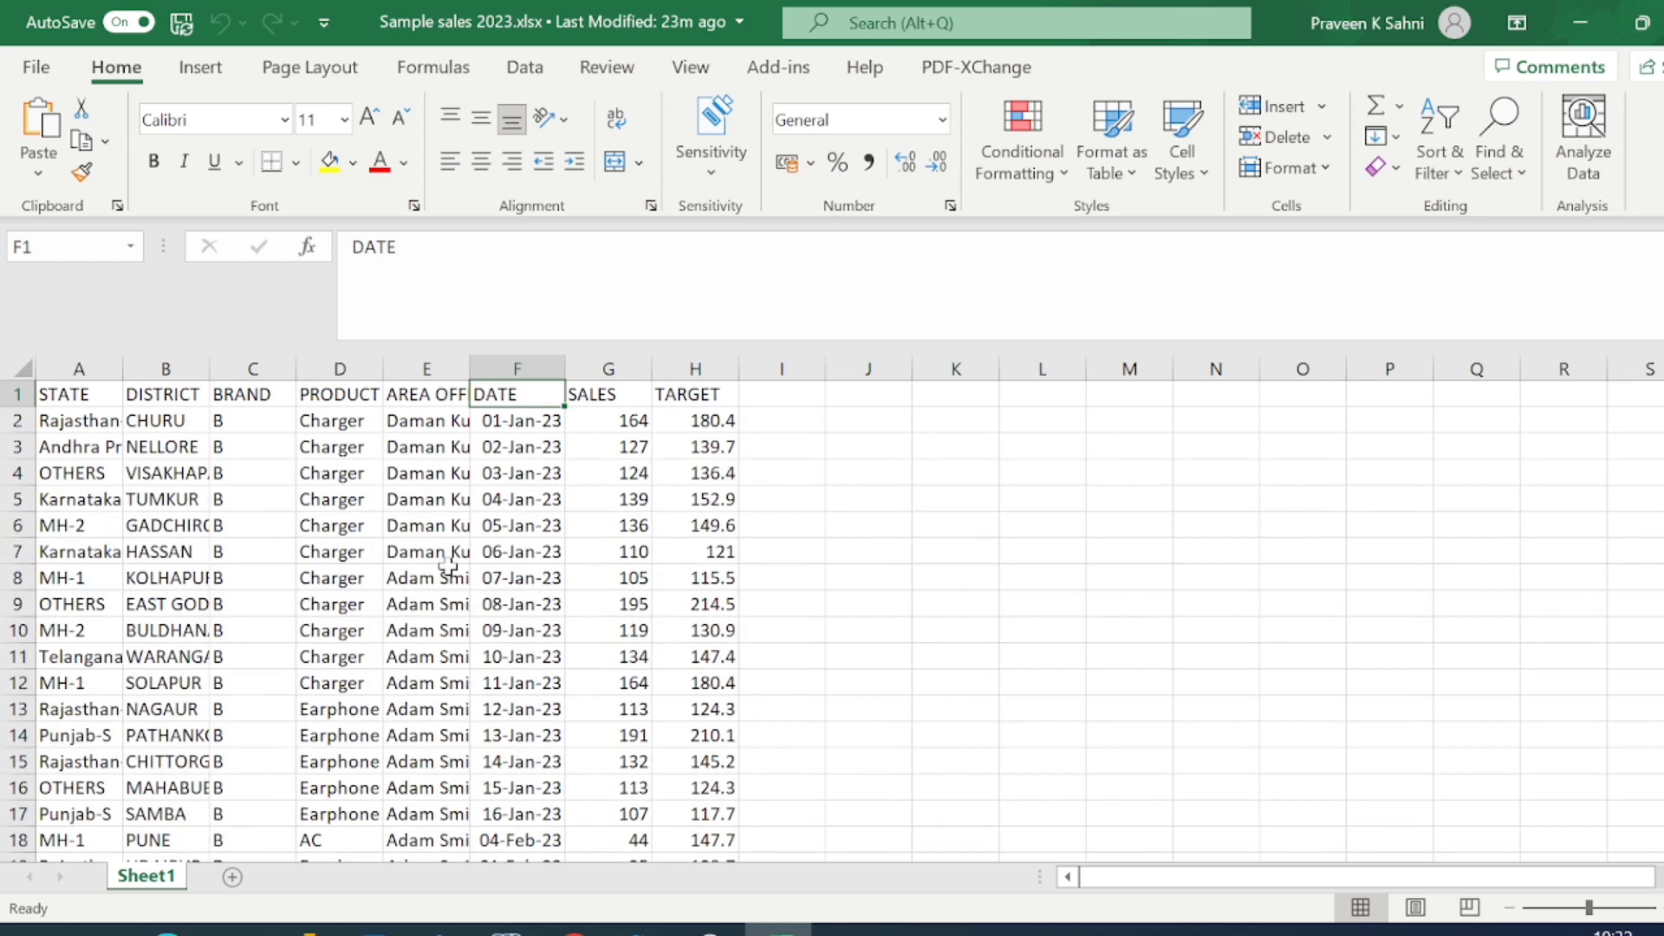
{"action": "left_click", "coordinate": [91, 399]}
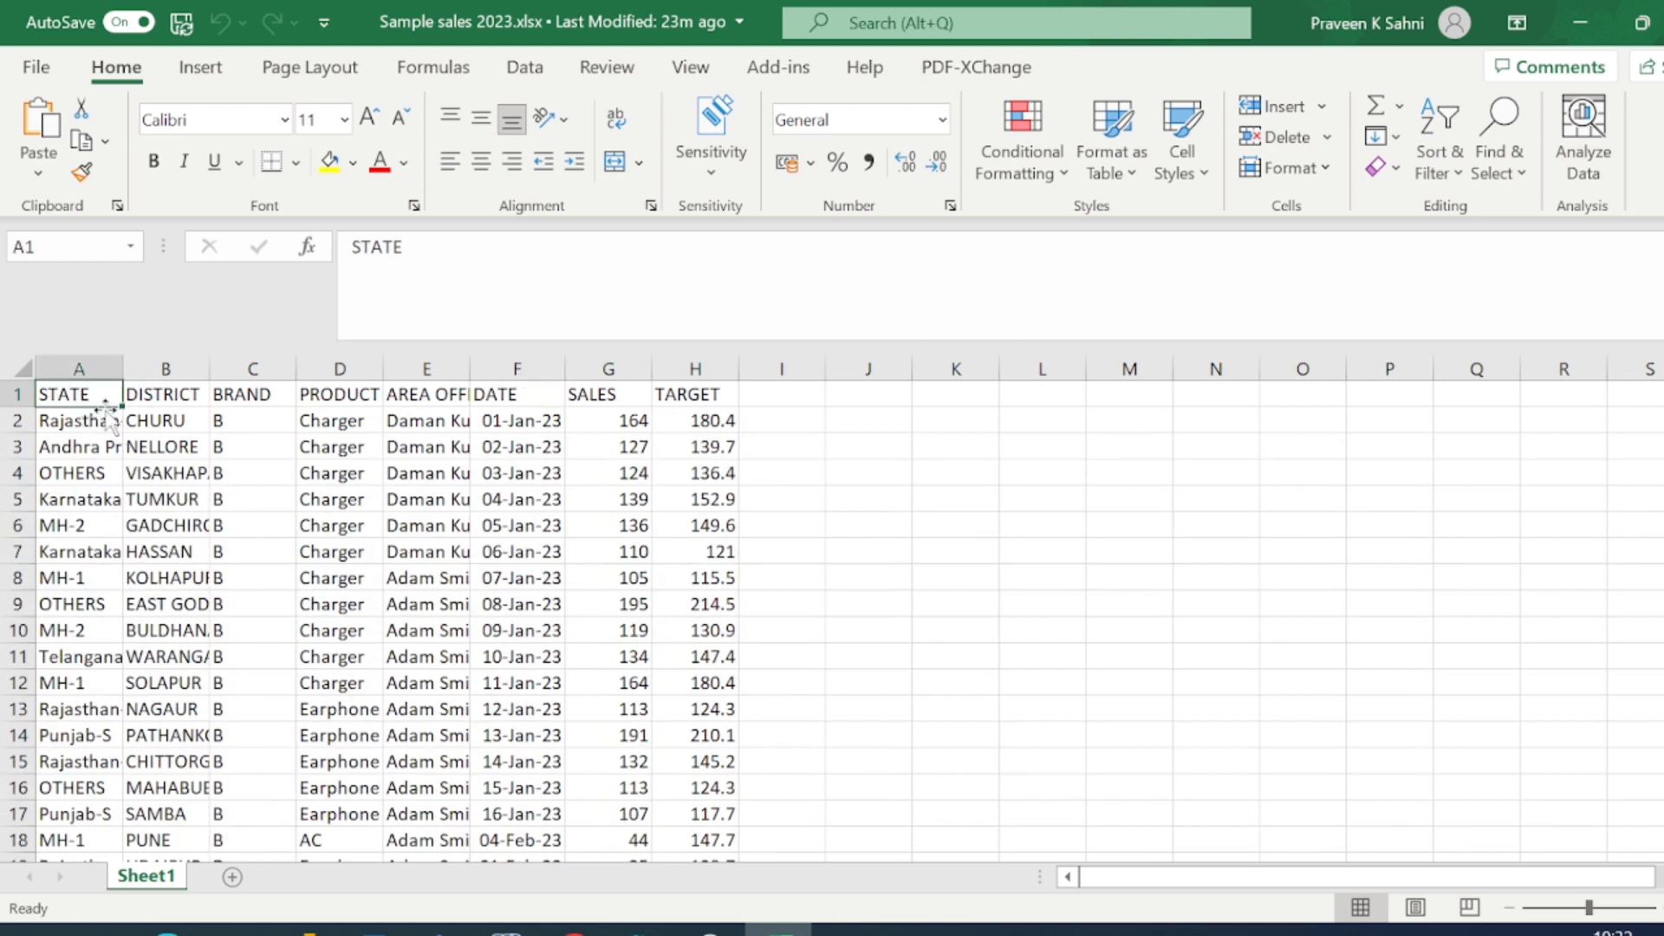
{"action": "left_click", "coordinate": [157, 400]}
{"action": "left_click", "coordinate": [243, 400]}
{"action": "left_click", "coordinate": [322, 402]}
{"action": "left_click", "coordinate": [425, 420]}
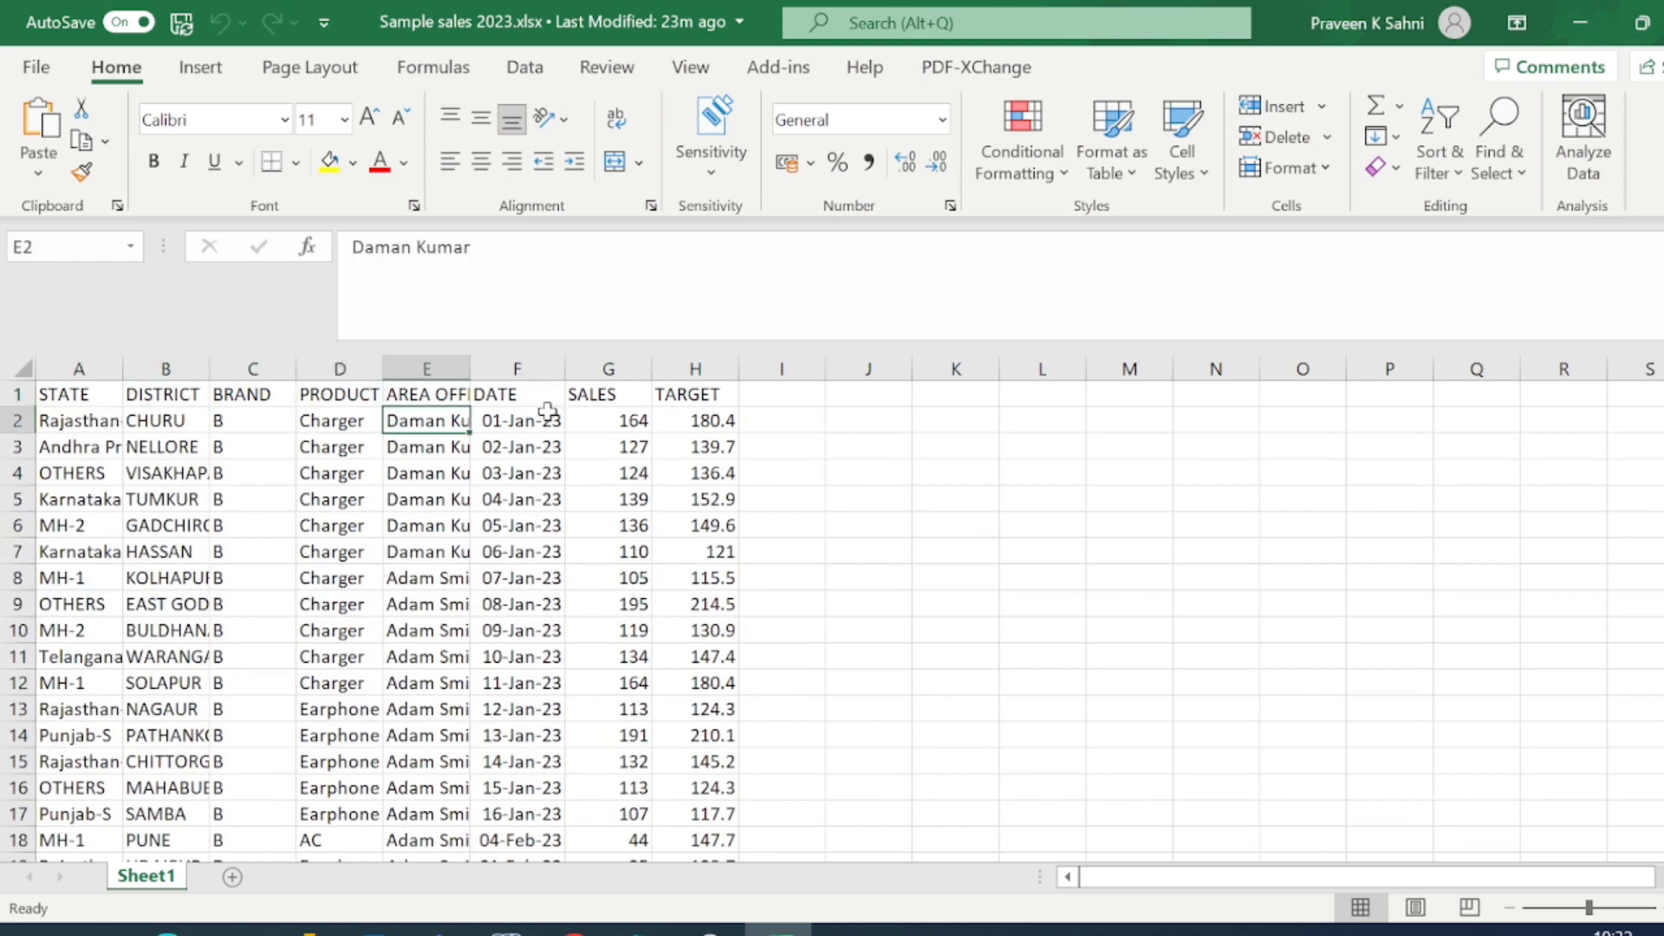
{"action": "left_click", "coordinate": [54, 399]}
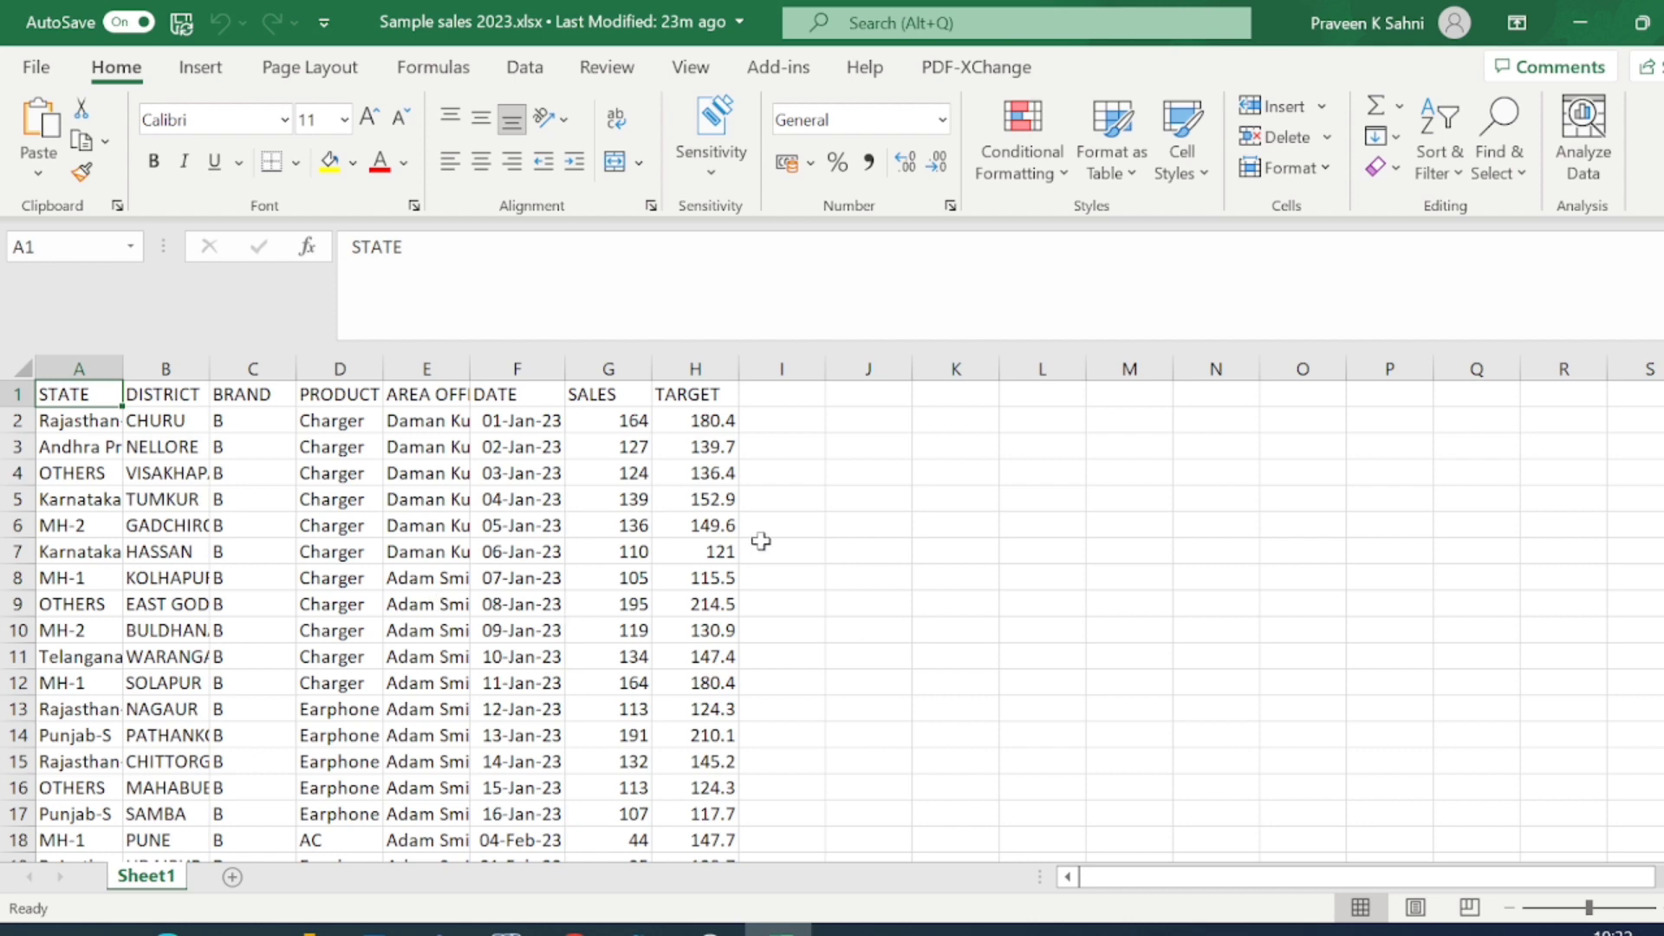
{"action": "left_click", "coordinate": [1658, 19]}
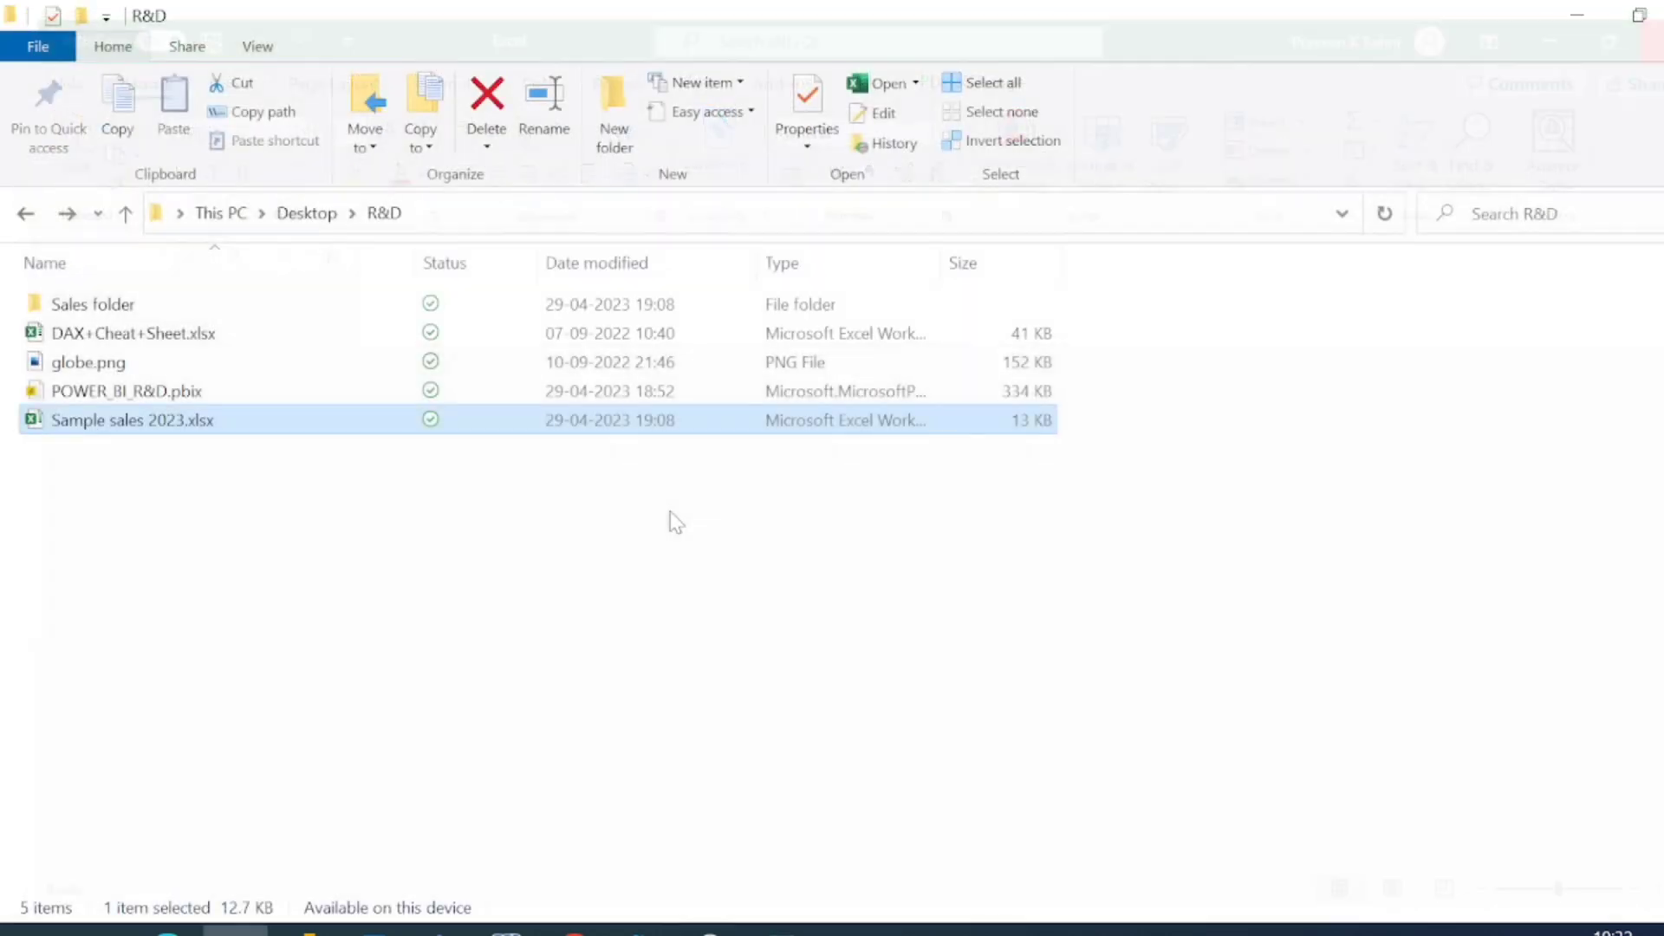
Open Sales folder inside R&D and check which workbooks it holds
{"action": "key", "text": "Up"}
{"action": "left_click", "coordinate": [150, 310]}
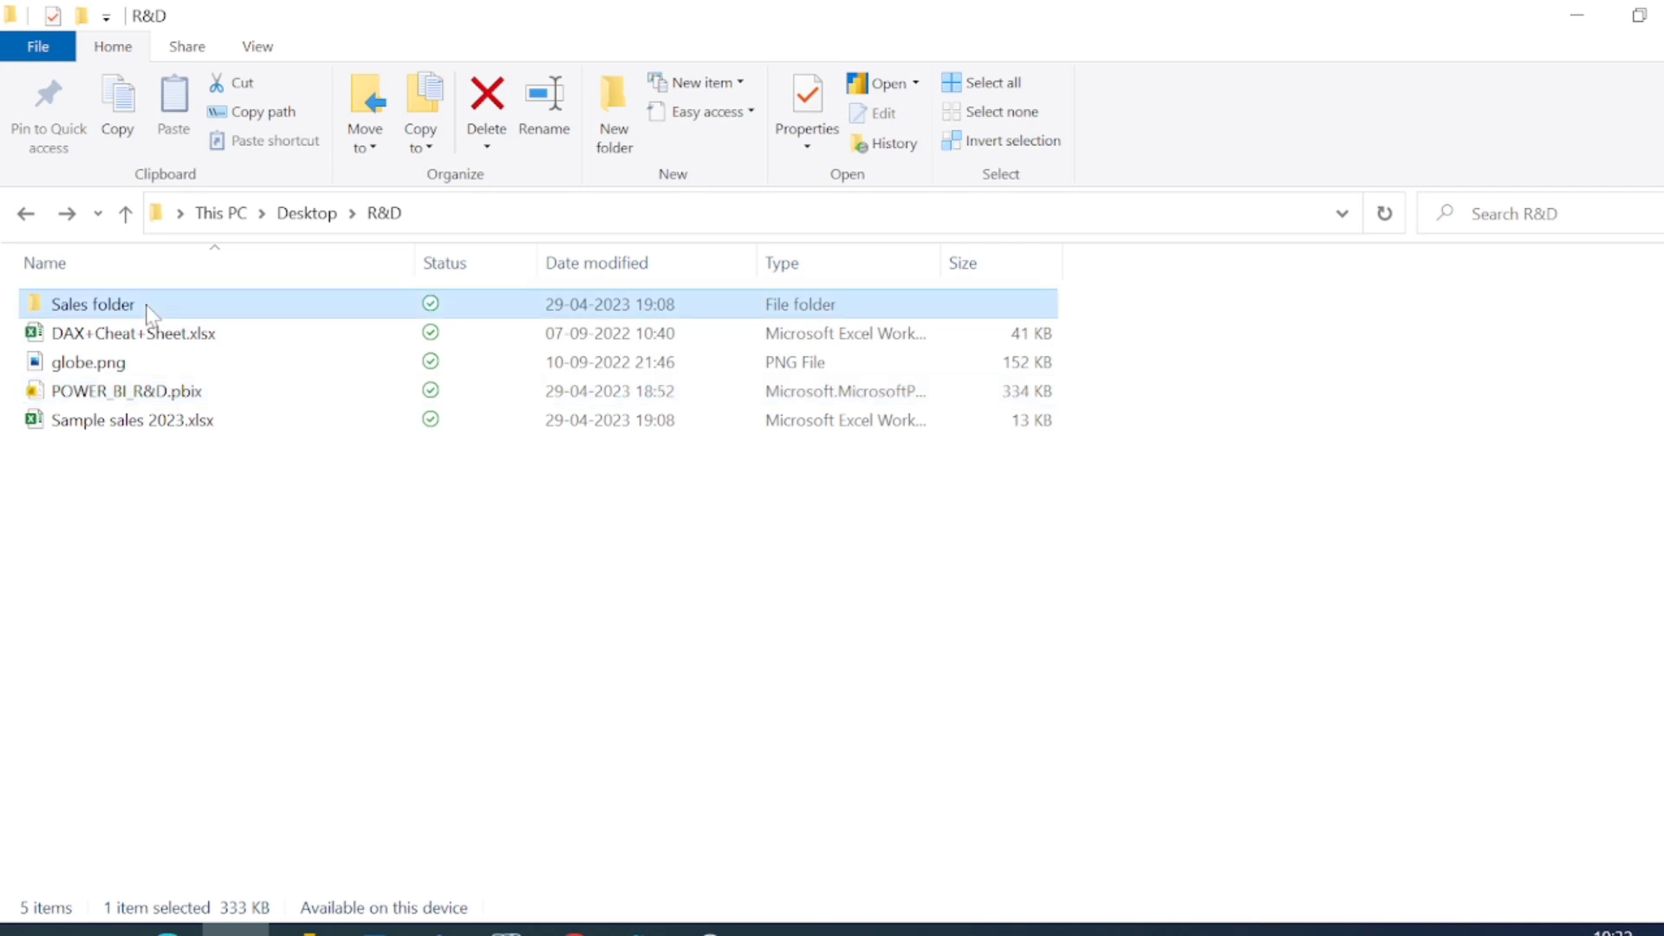
{"action": "double_click", "coordinate": [149, 311]}
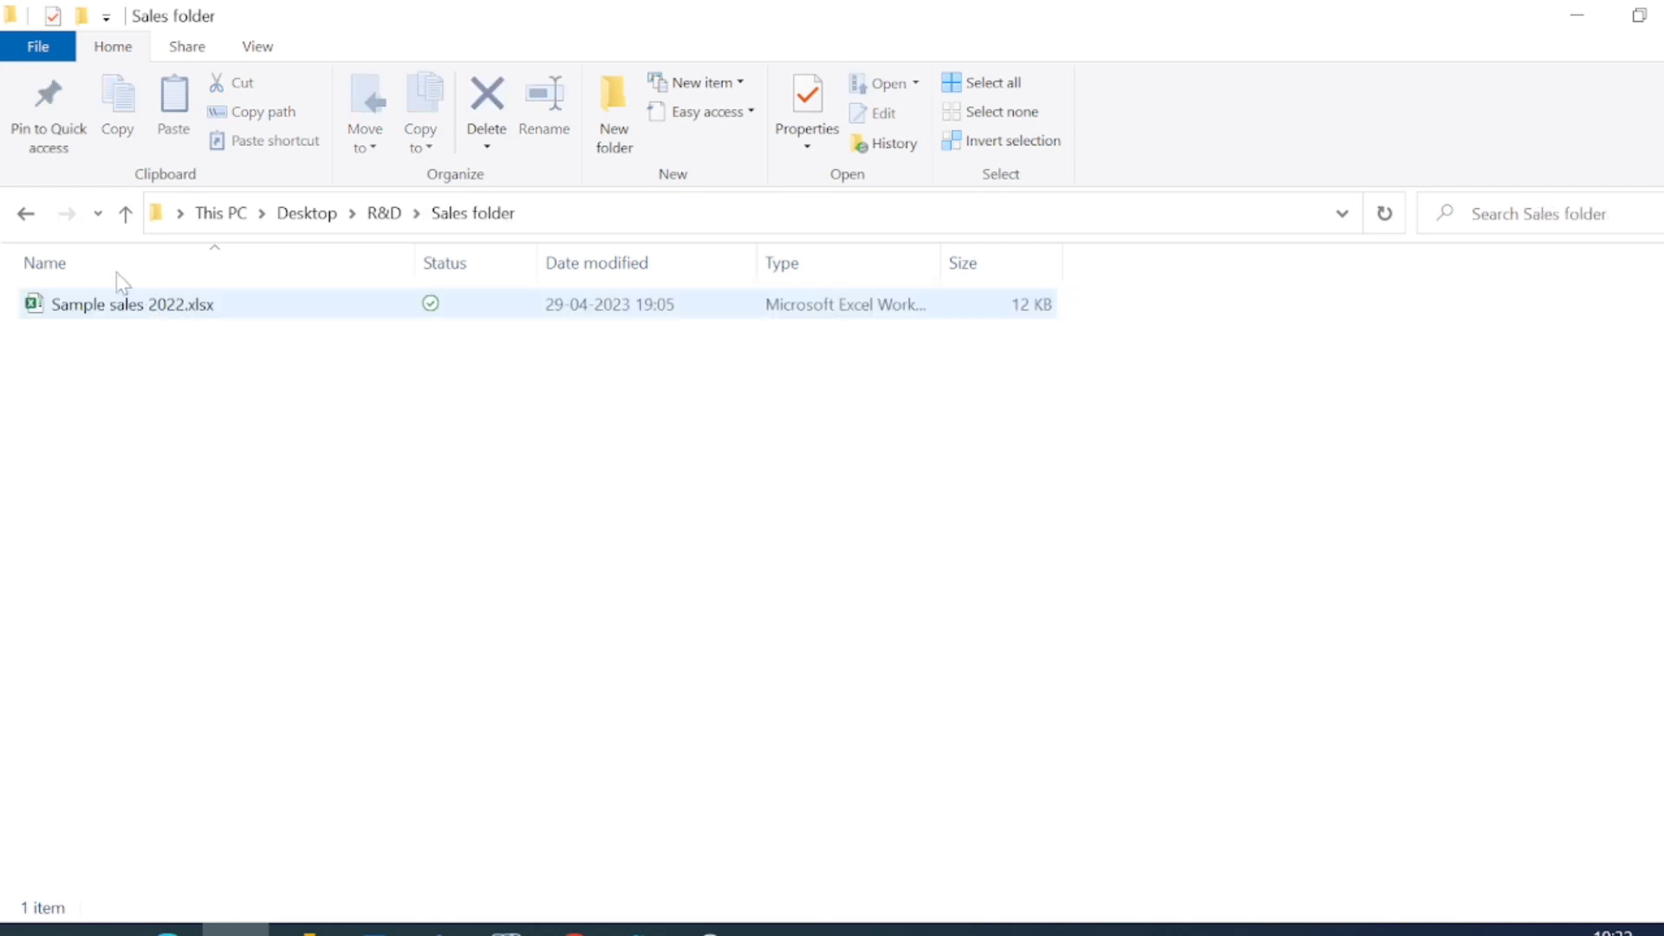
{"action": "left_click", "coordinate": [269, 314]}
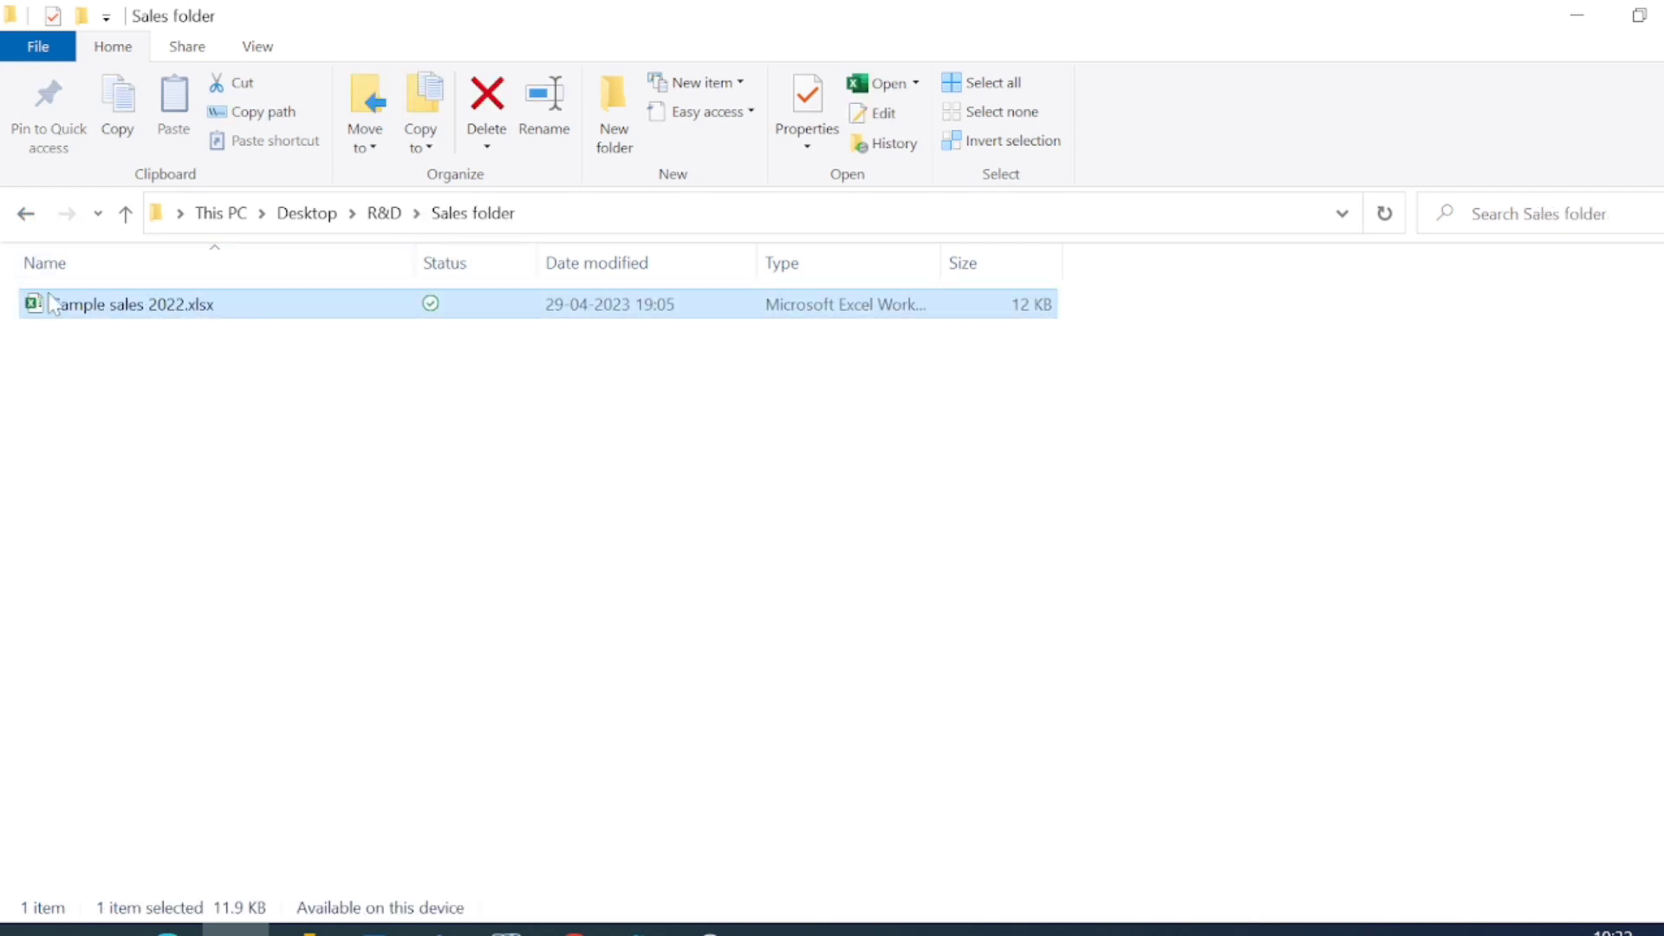
Copy Sample sales 2023.xlsx from the R&D folder into Sales folder, and return to R&D
{"action": "left_click", "coordinate": [24, 213]}
{"action": "left_click", "coordinate": [121, 426]}
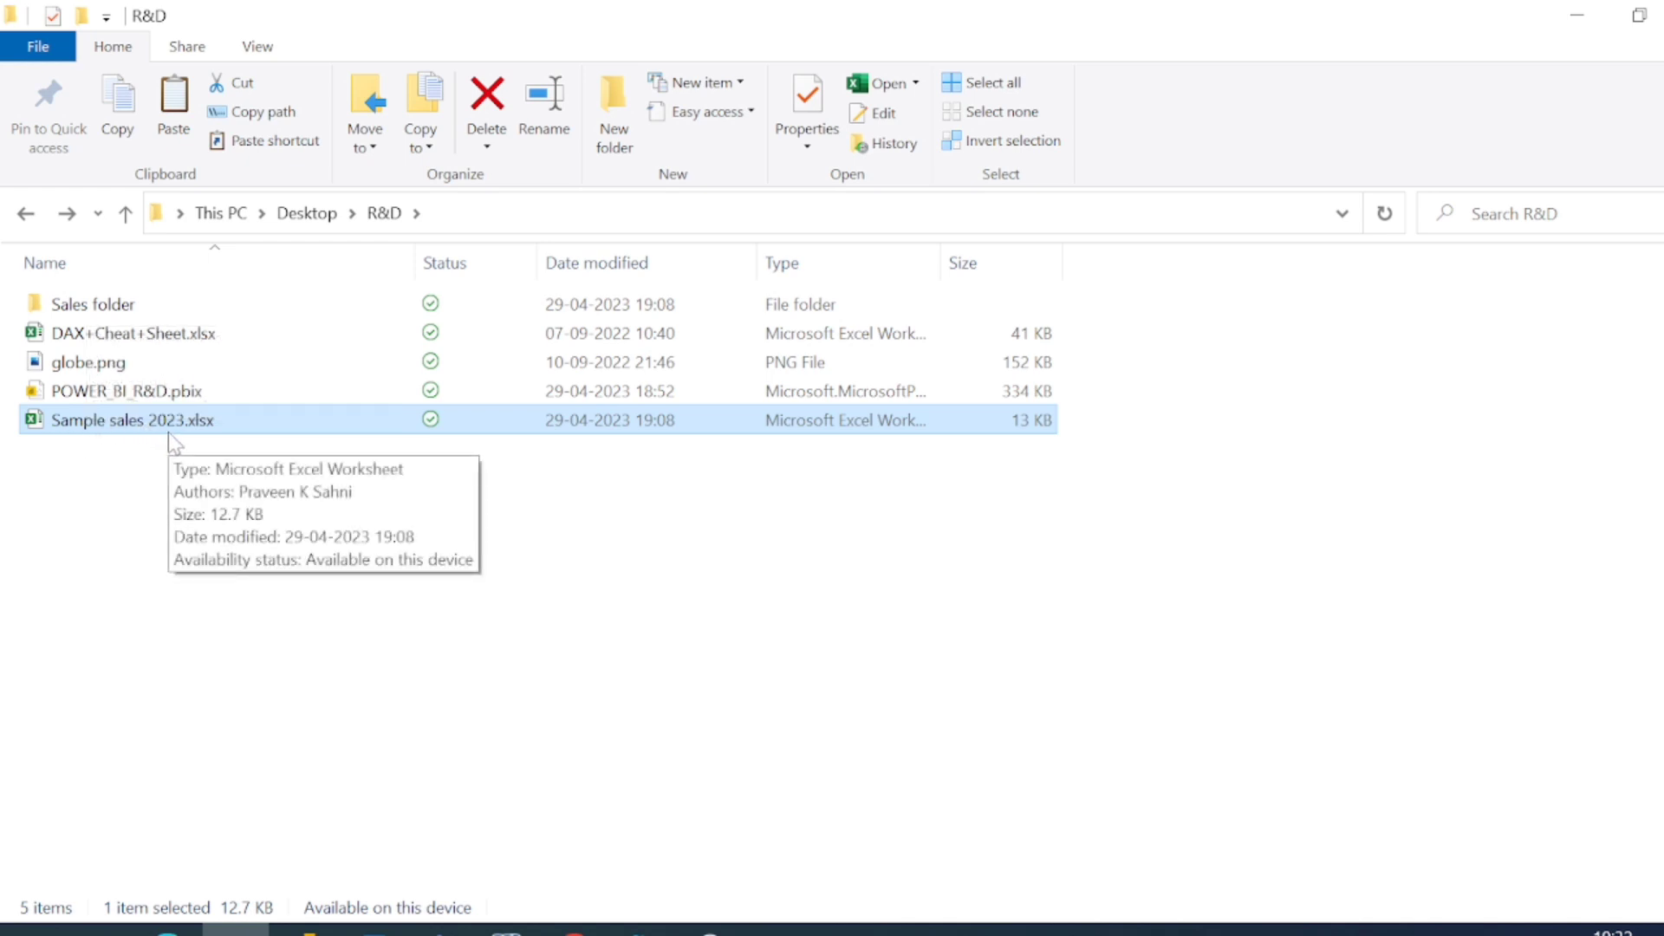
{"action": "double_click", "coordinate": [136, 308]}
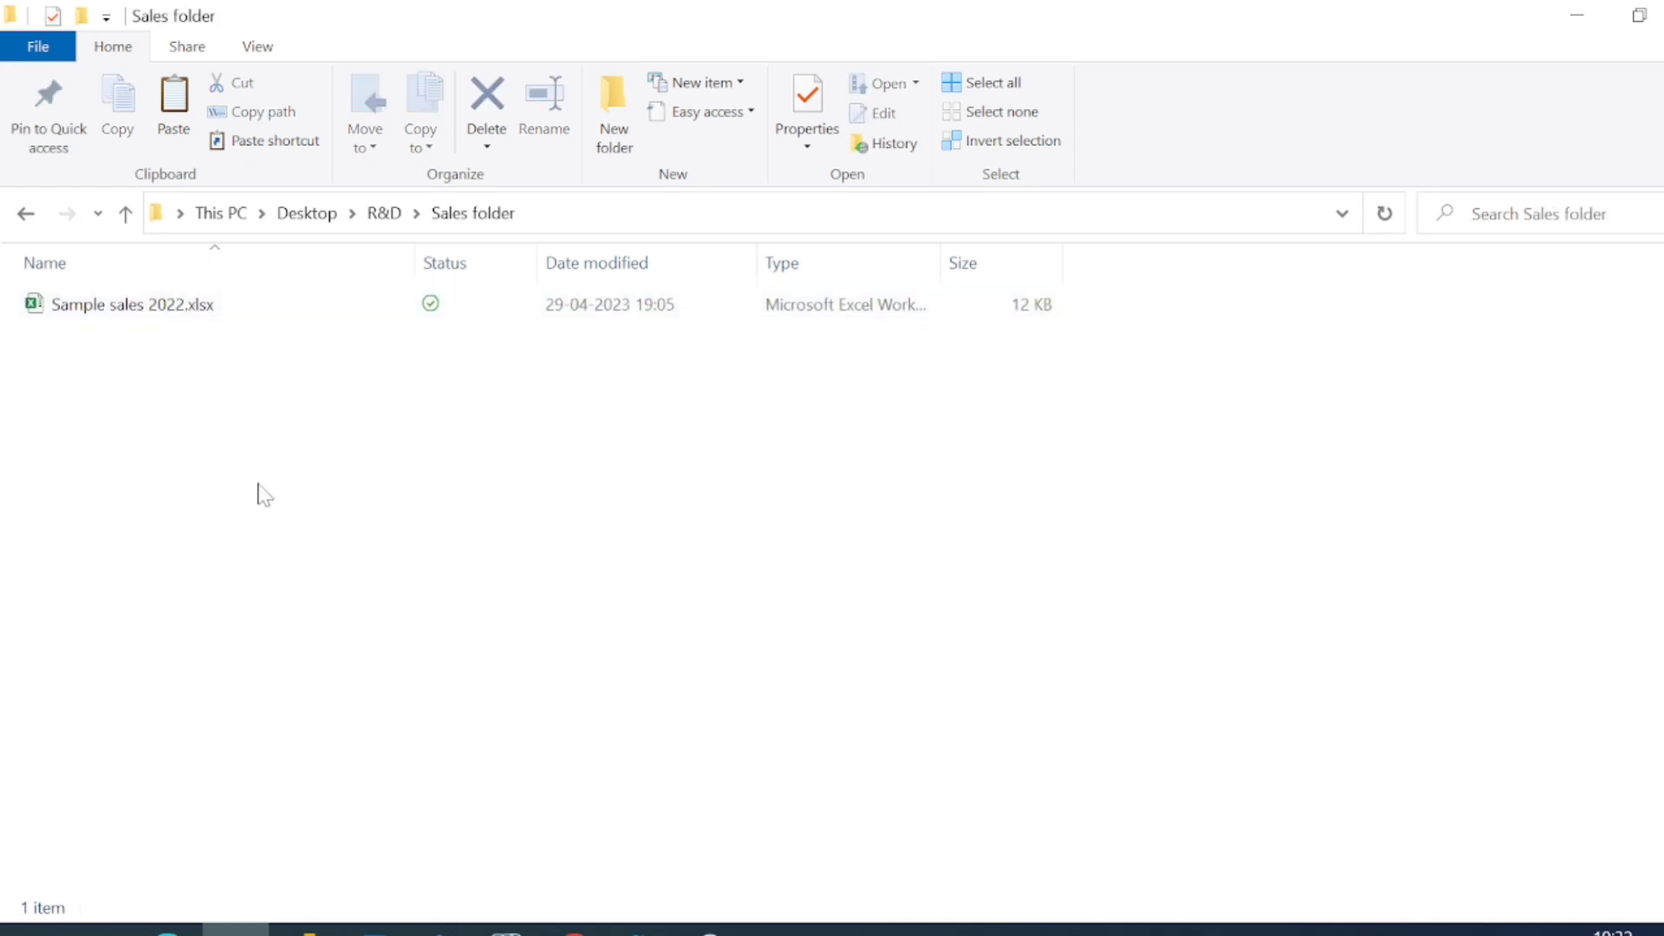
{"action": "key", "text": "ctrl+v"}
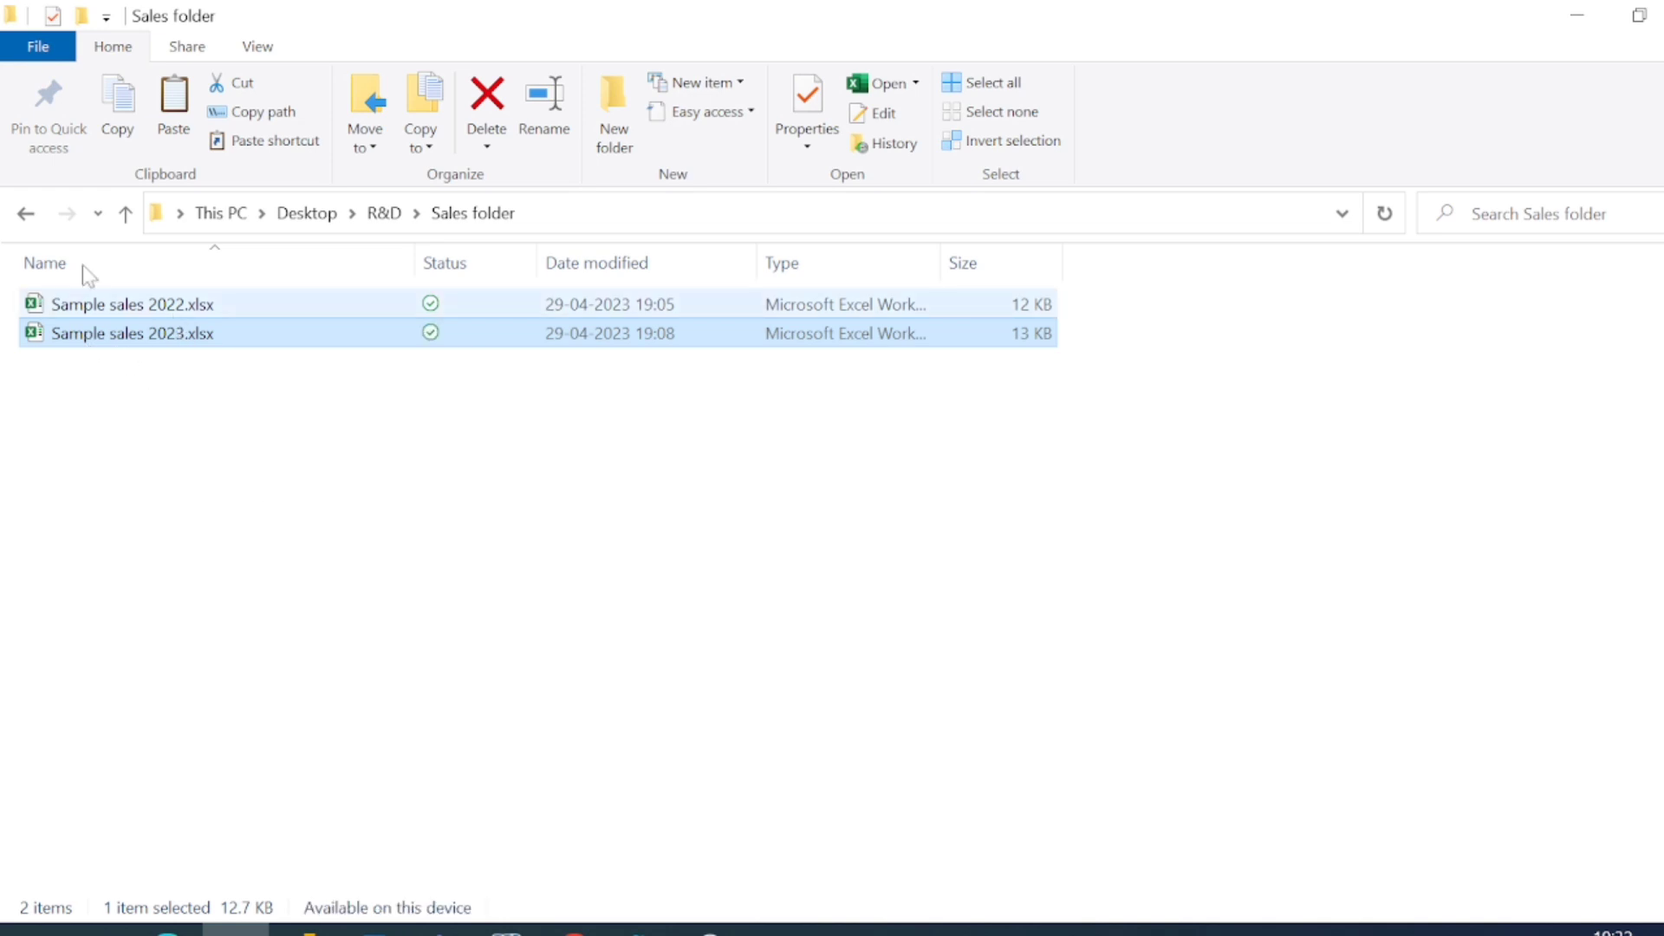
{"action": "left_click", "coordinate": [26, 213]}
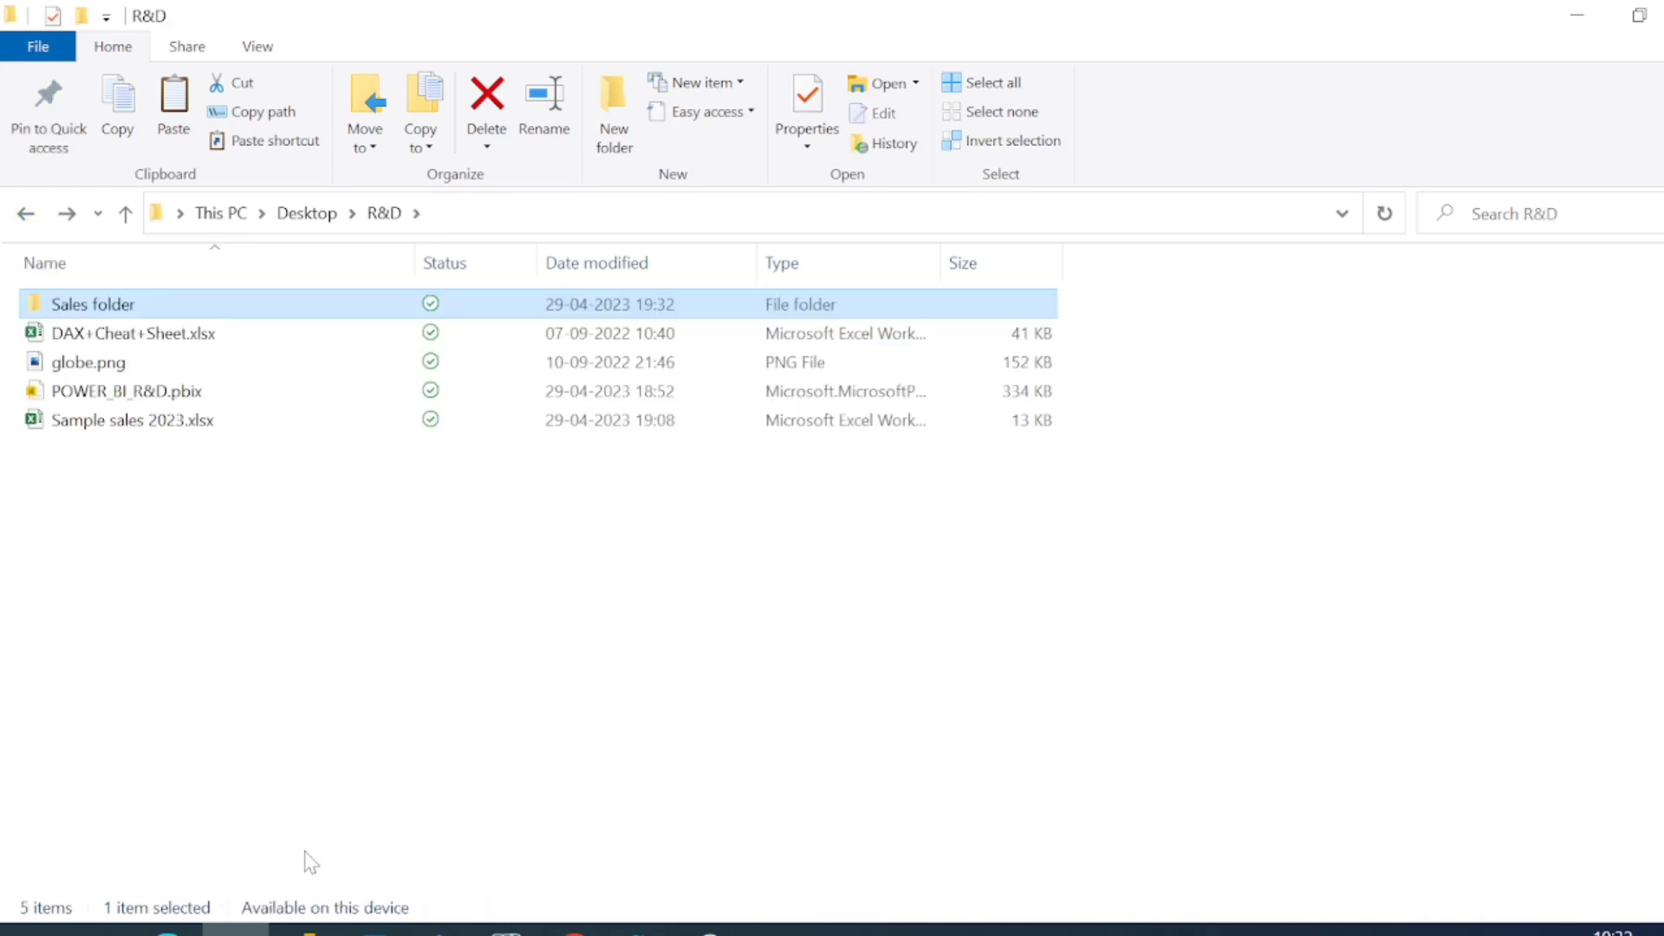
Switch to Power BI Desktop, refresh the report data, and collapse 2022 in the Year, Month slicer
{"action": "left_click", "coordinate": [304, 929]}
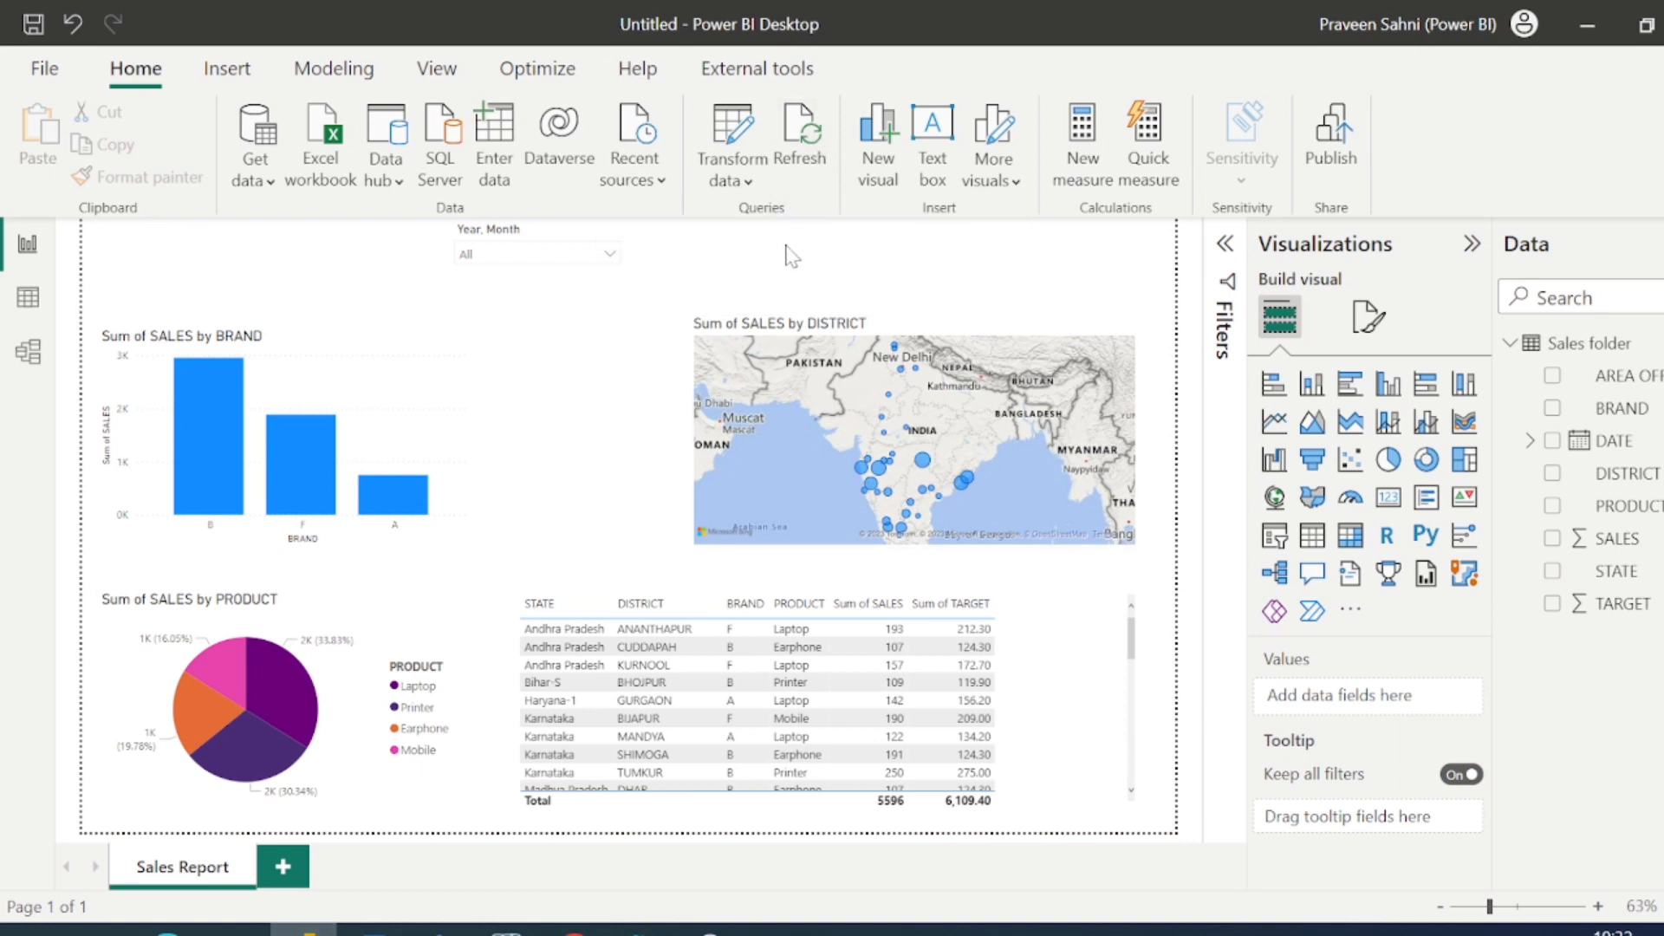
{"action": "left_click", "coordinate": [807, 162]}
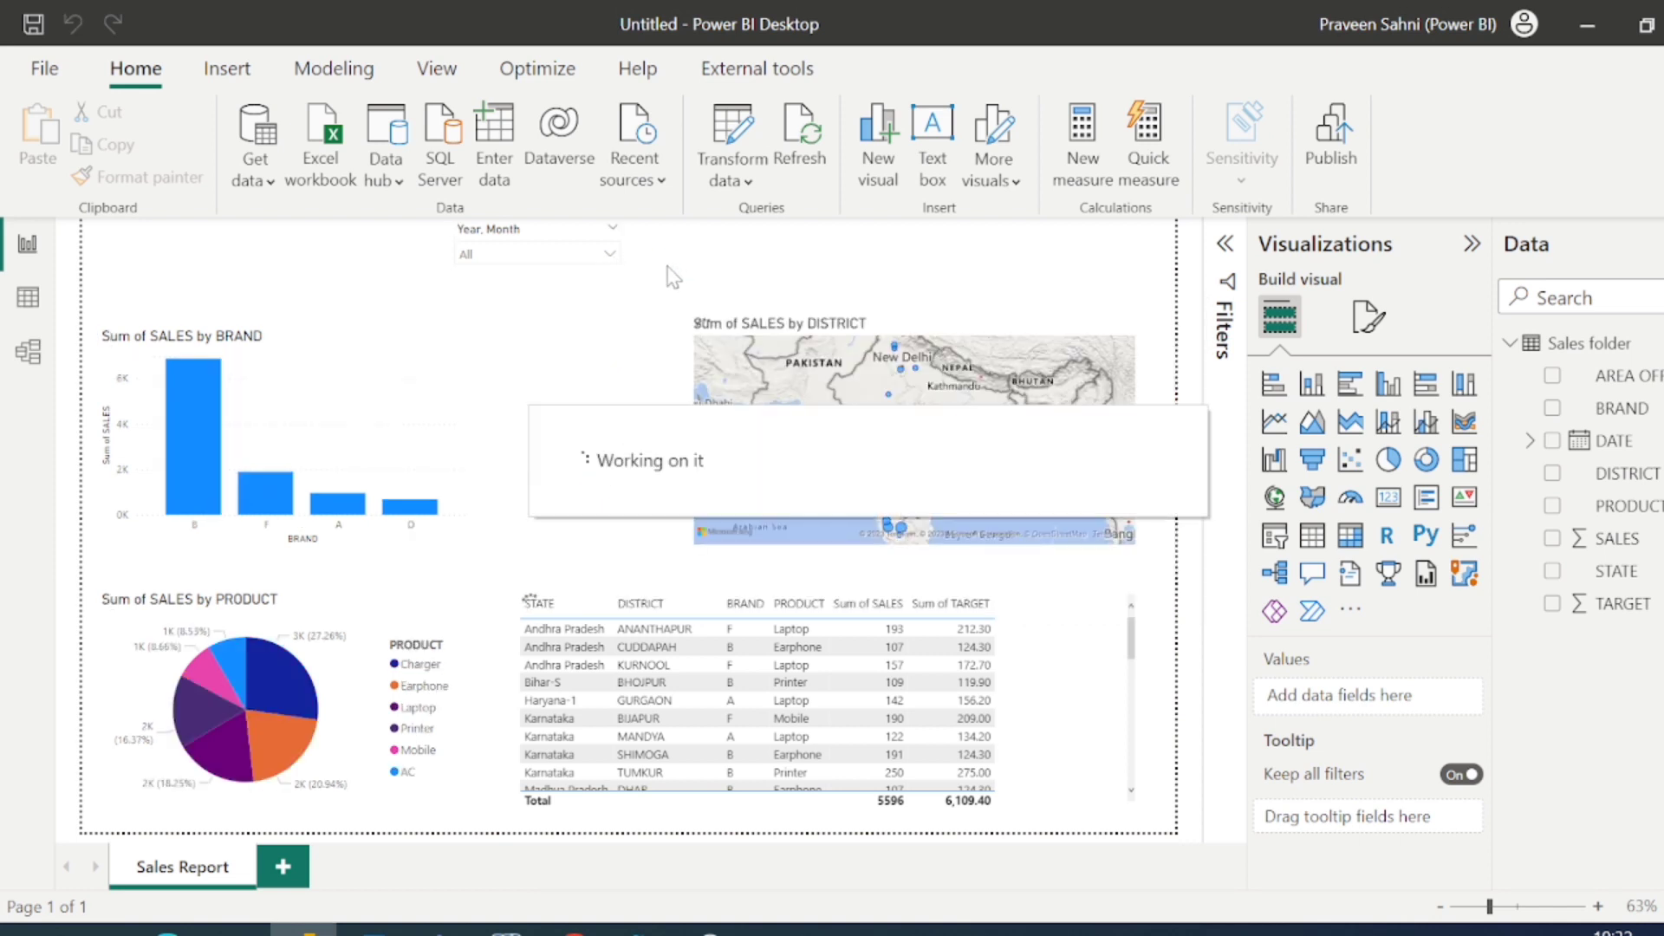
{"action": "left_click", "coordinate": [600, 251]}
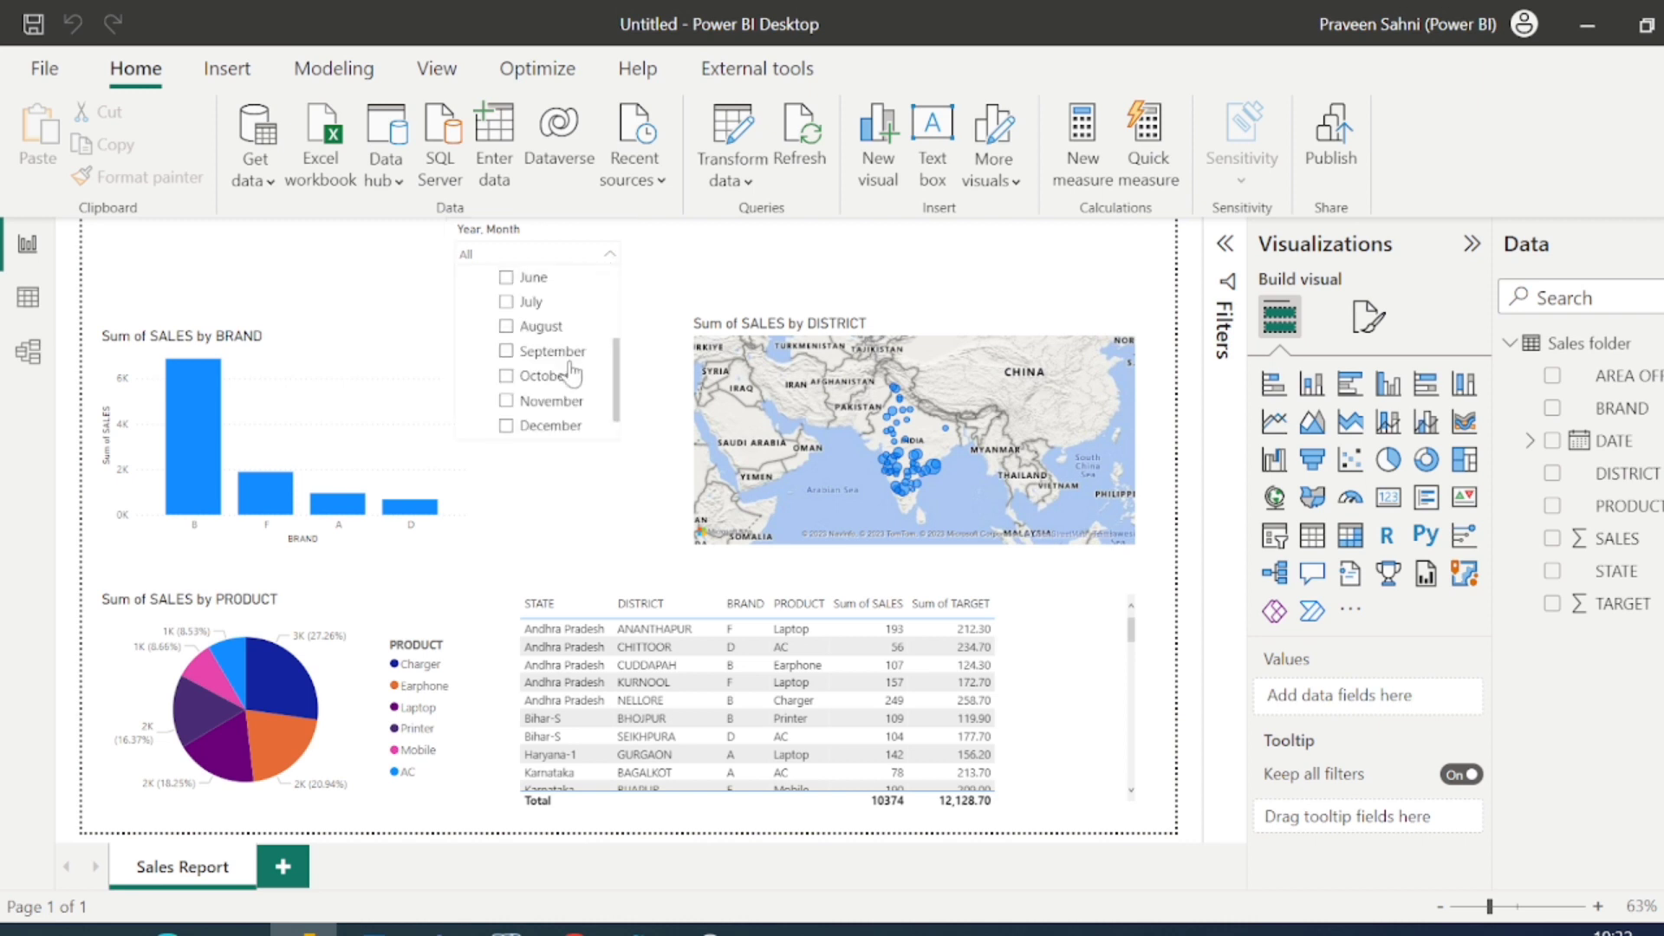
{"action": "scroll", "coordinate": [568, 373], "scroll_direction": "up", "scroll_amount": 3}
{"action": "left_click", "coordinate": [467, 278]}
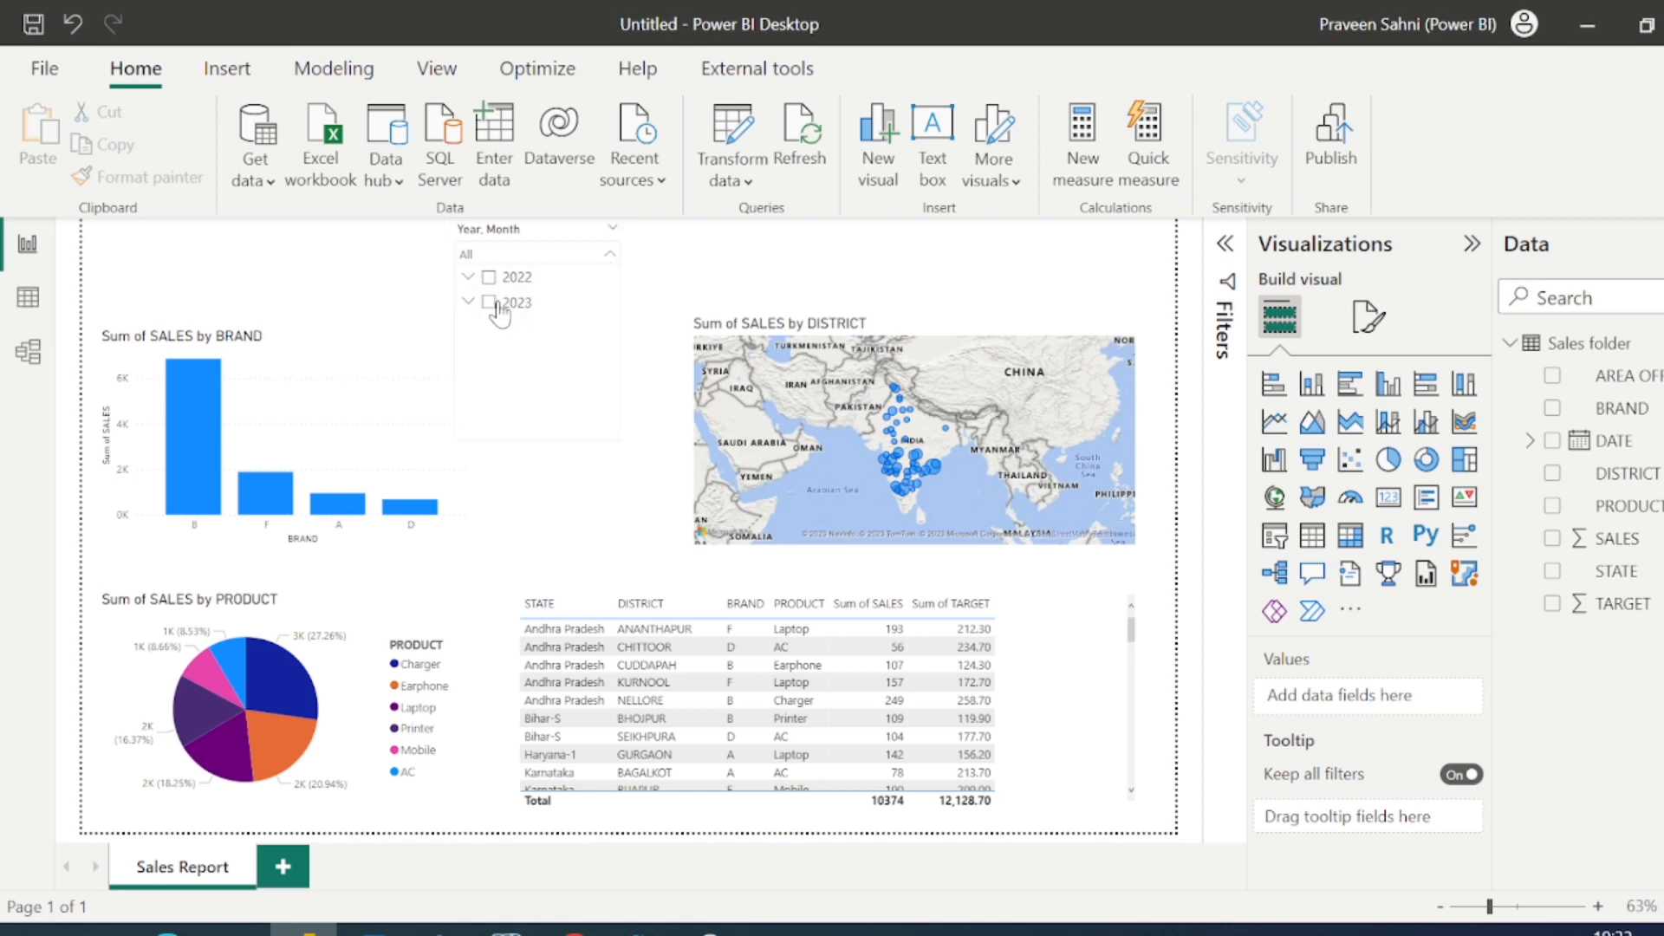
Expand 2023 in the Year, Month slicer and view the report filtered by March and by January
{"action": "left_click", "coordinate": [469, 305]}
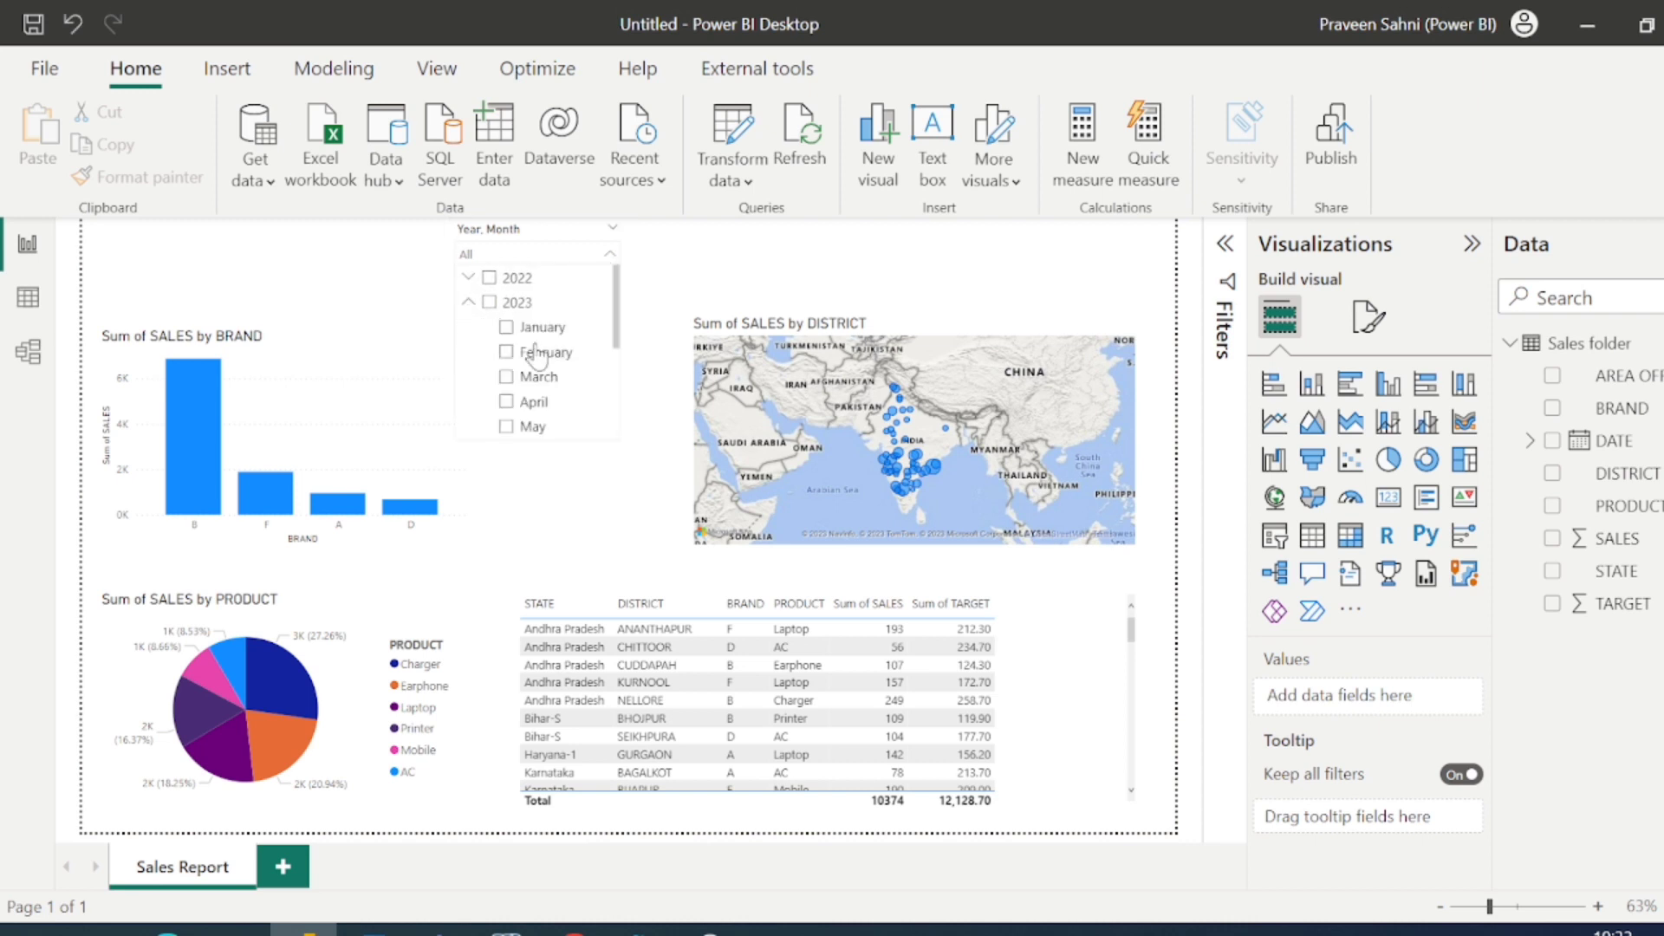
{"action": "scroll", "coordinate": [536, 351], "scroll_direction": "down", "scroll_amount": 1}
{"action": "scroll", "coordinate": [536, 352], "scroll_direction": "up", "scroll_amount": 1}
{"action": "scroll", "coordinate": [538, 347], "scroll_direction": "down", "scroll_amount": 1}
{"action": "left_click", "coordinate": [527, 313]}
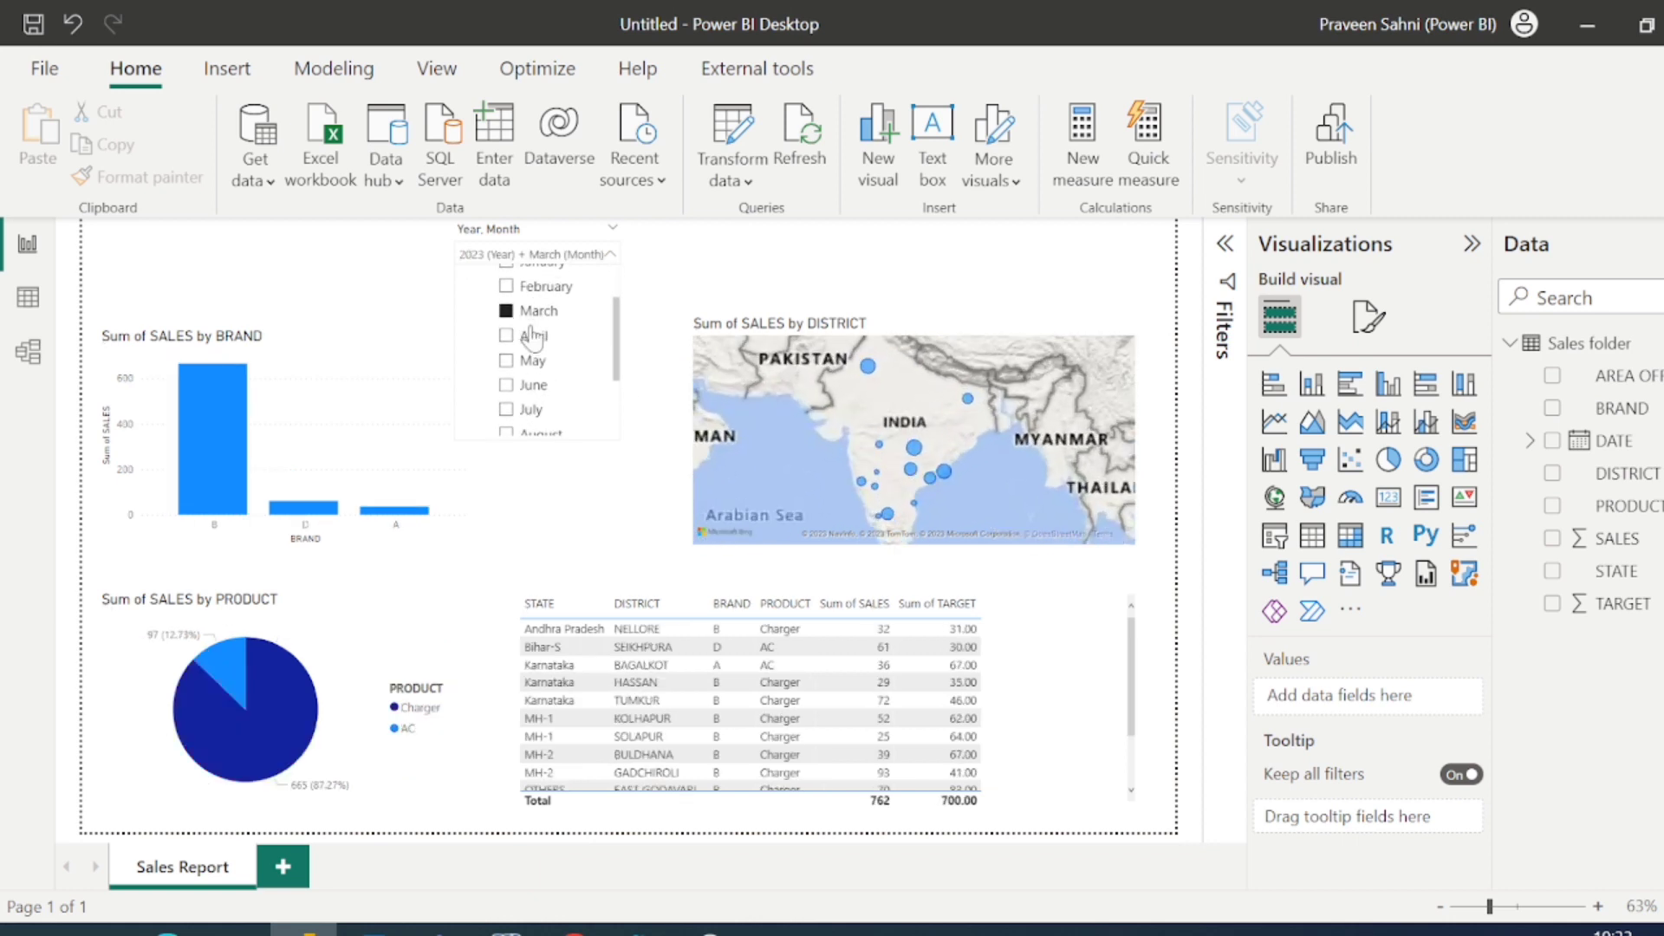
{"action": "scroll", "coordinate": [532, 338], "scroll_direction": "up", "scroll_amount": 1}
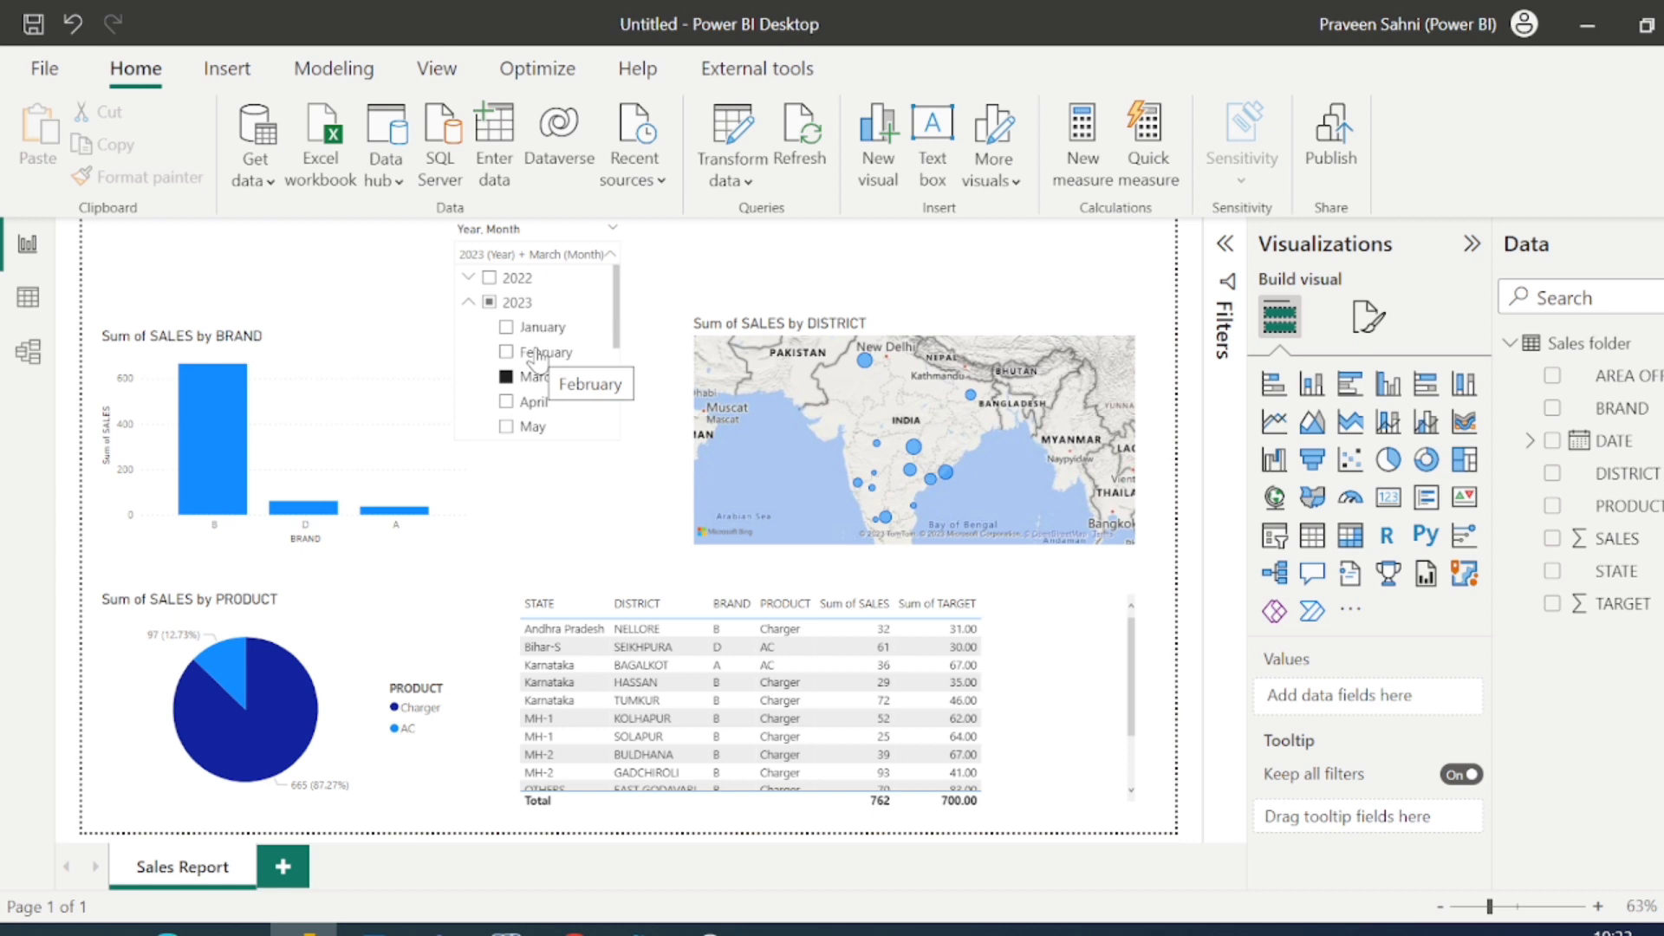
{"action": "left_click", "coordinate": [531, 328]}
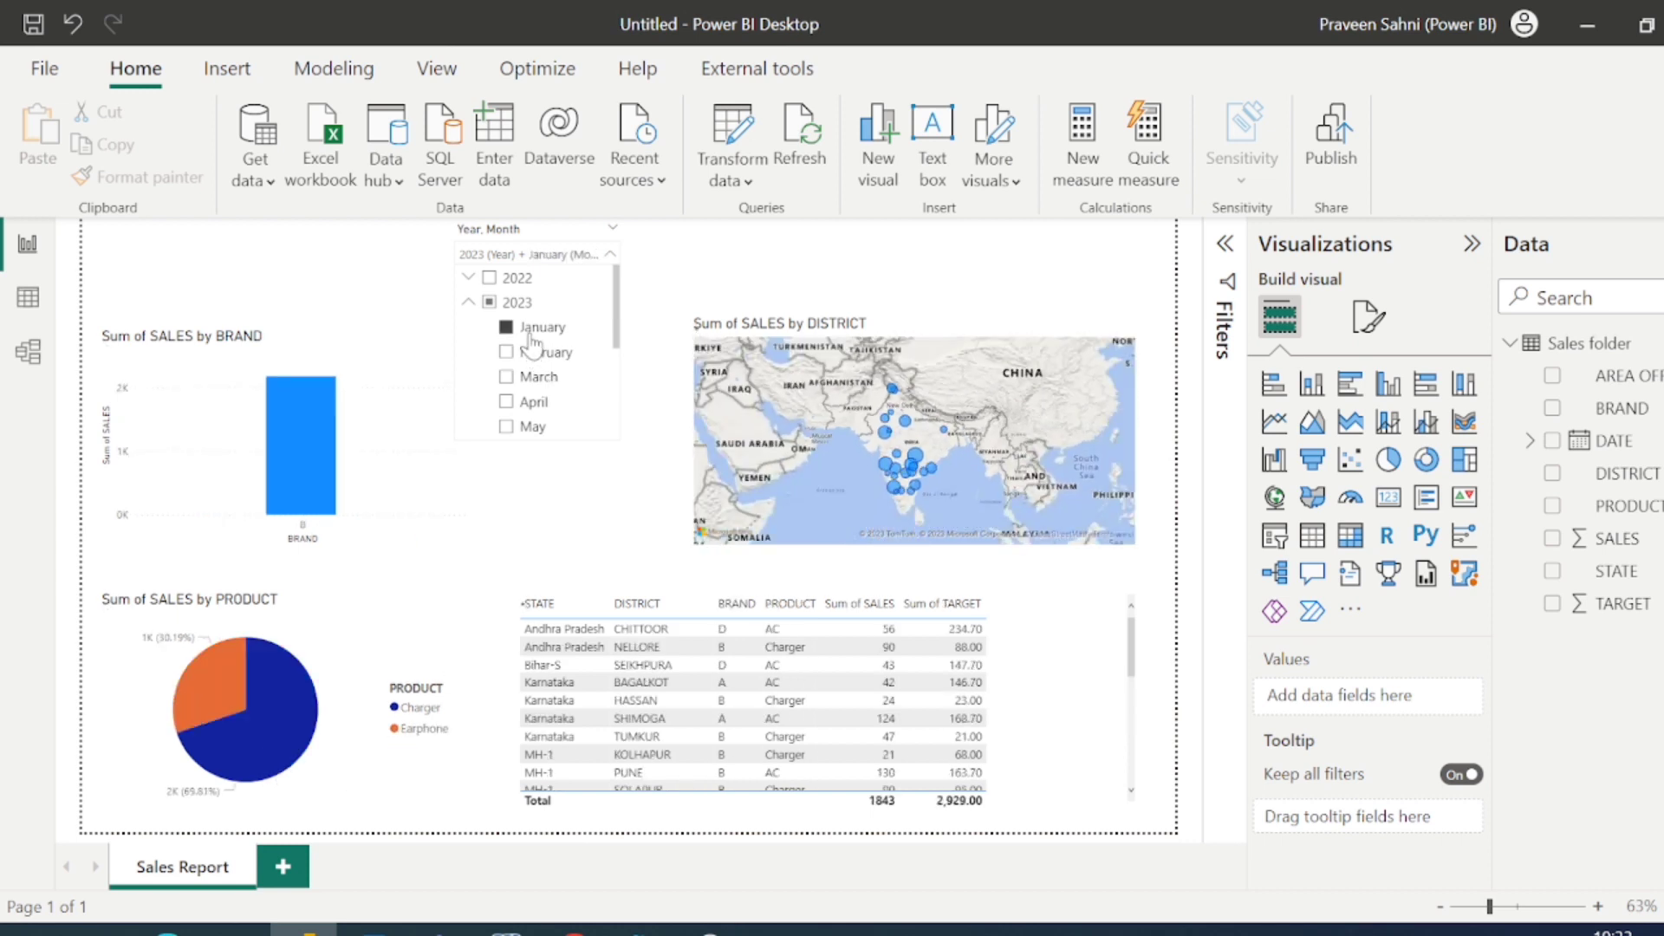
Collapse the 2023 months in the slicer and view the report filtered by the whole year 2023
{"action": "left_click", "coordinate": [469, 302]}
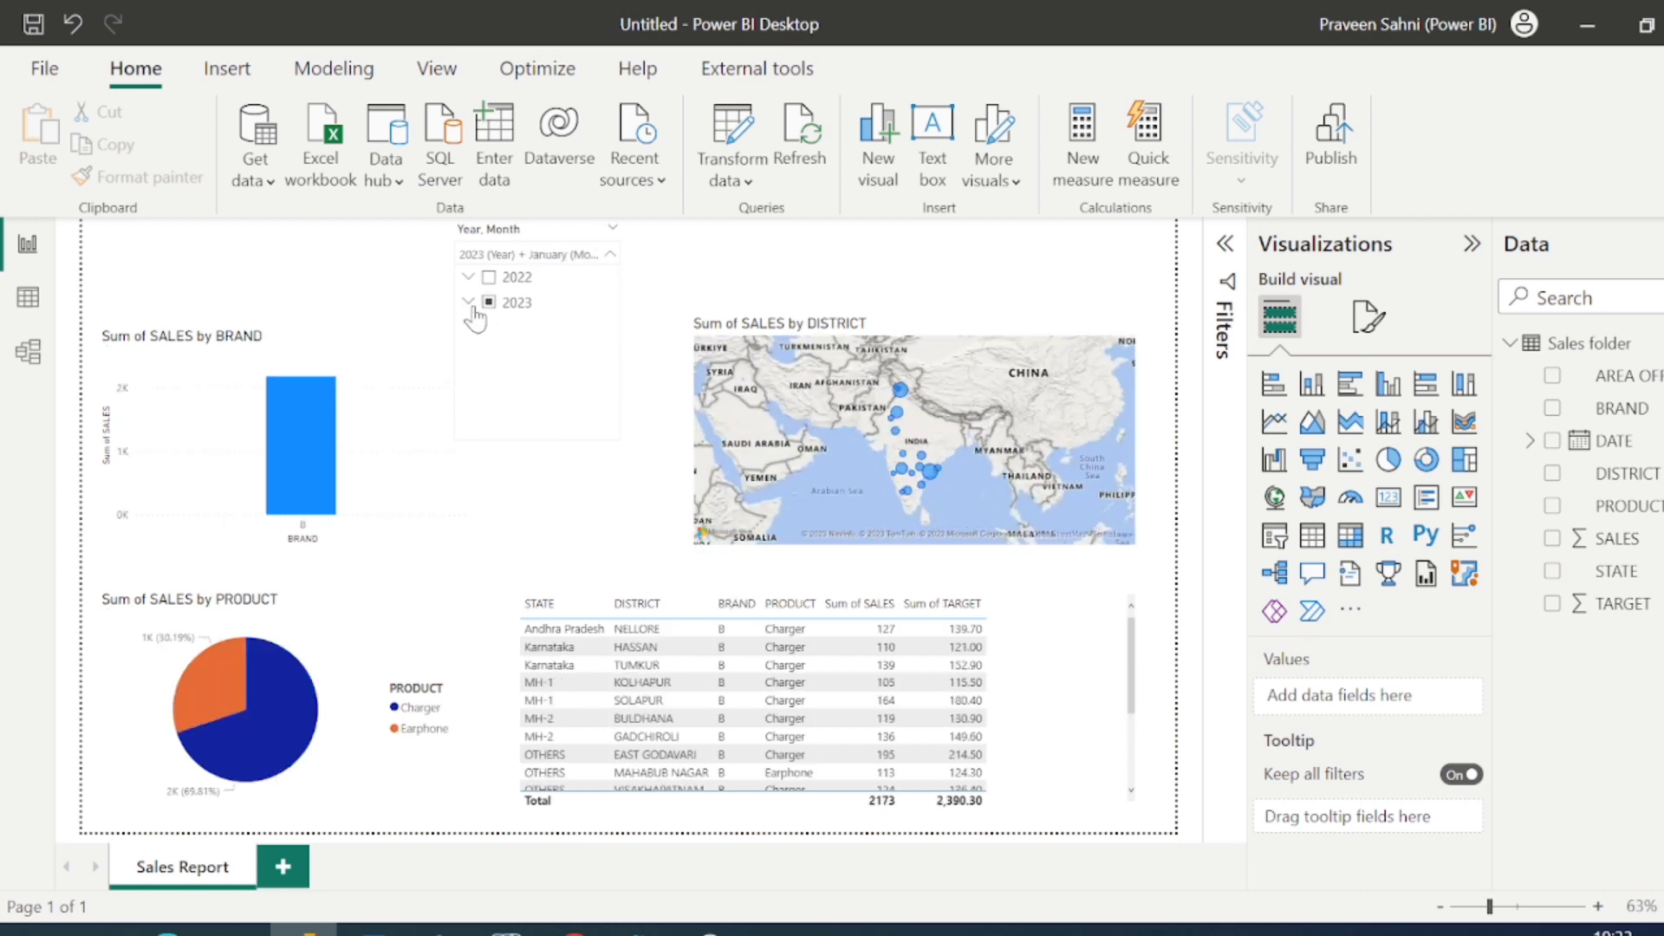
{"action": "left_click", "coordinate": [488, 304]}
{"action": "left_click", "coordinate": [682, 285]}
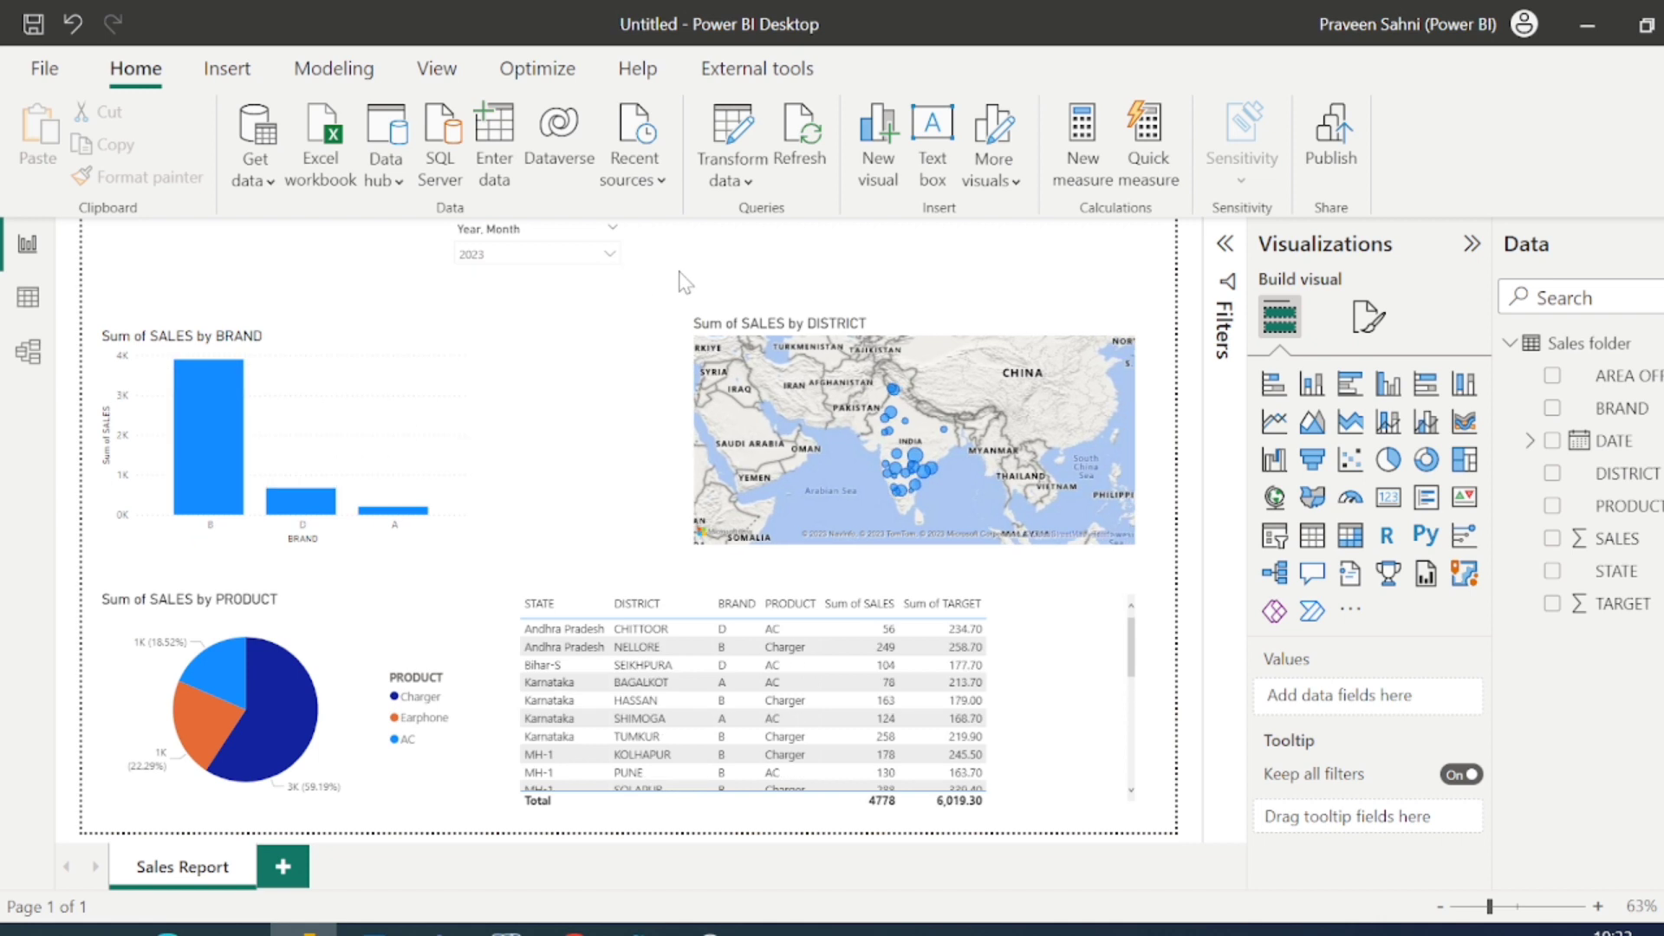
View the report filtered by 2022, and clear the year selection in the Year, Month slicer to include all data
{"action": "left_click", "coordinate": [610, 254]}
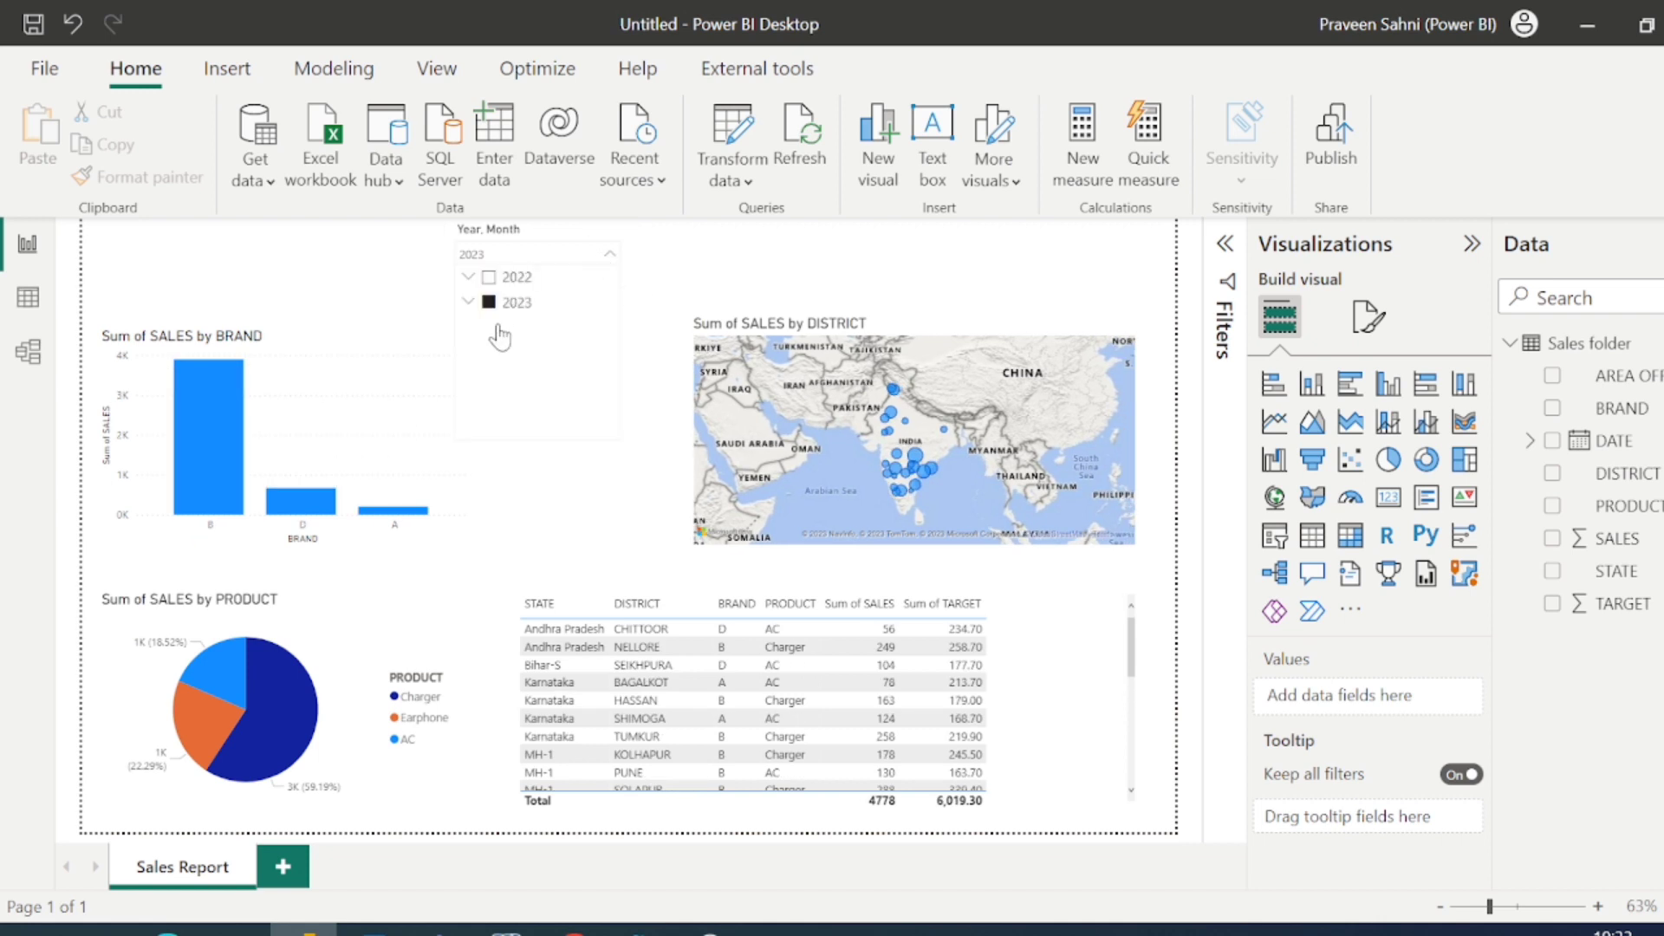
{"action": "left_click", "coordinate": [488, 277]}
{"action": "left_click", "coordinate": [635, 274]}
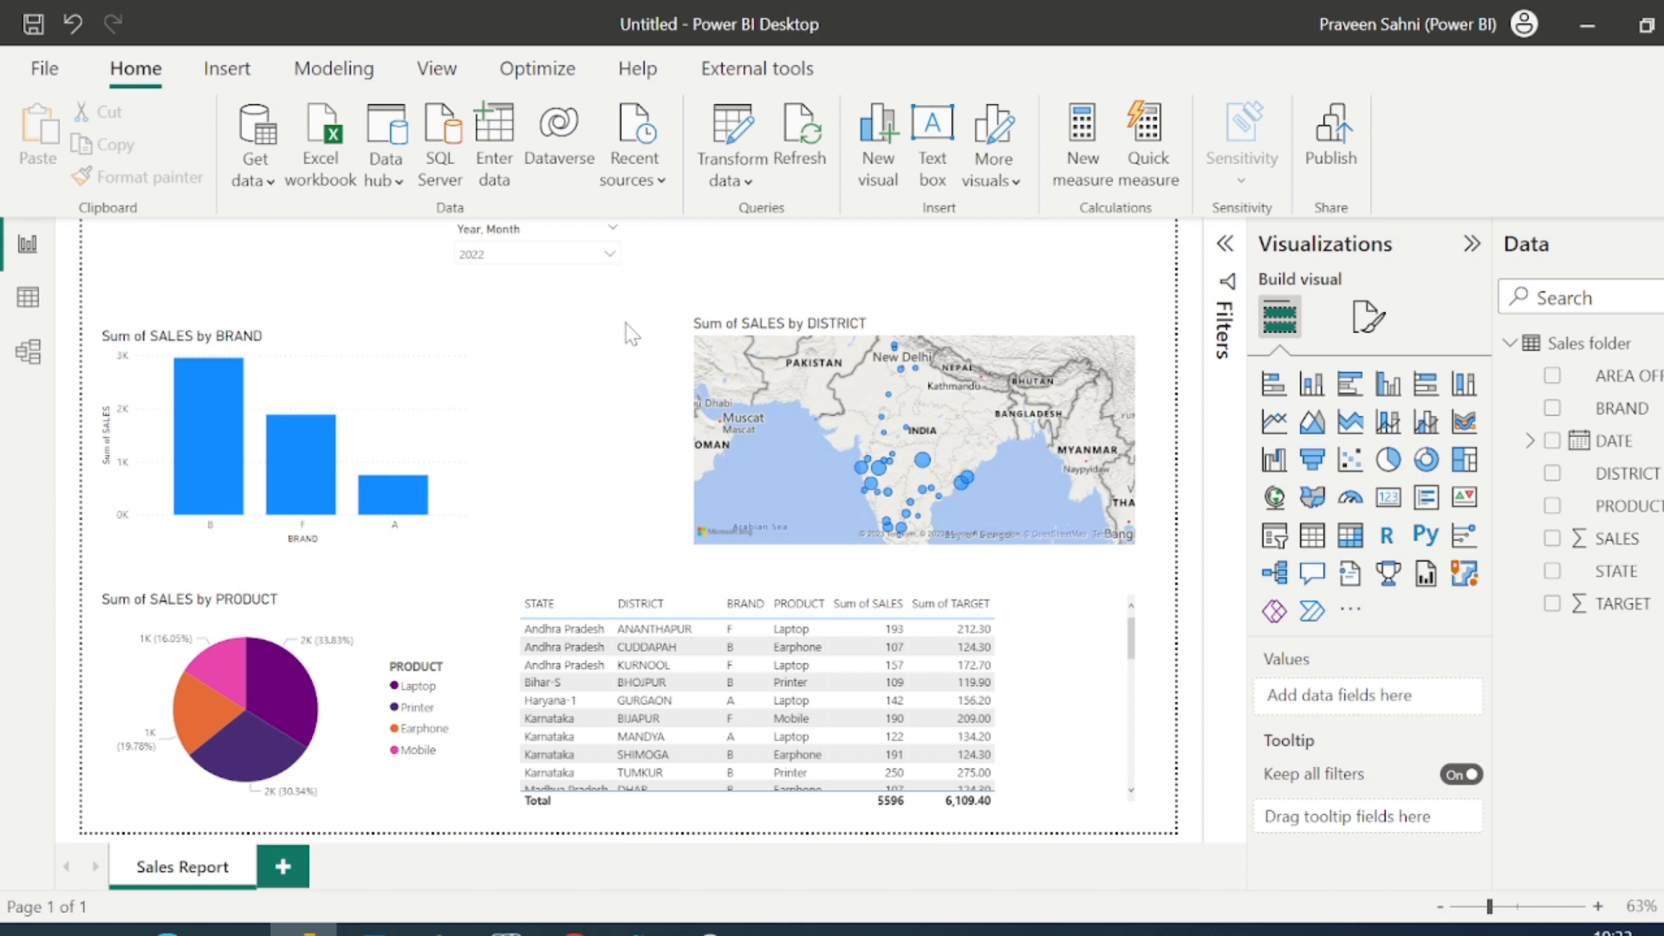
{"action": "left_click", "coordinate": [611, 254]}
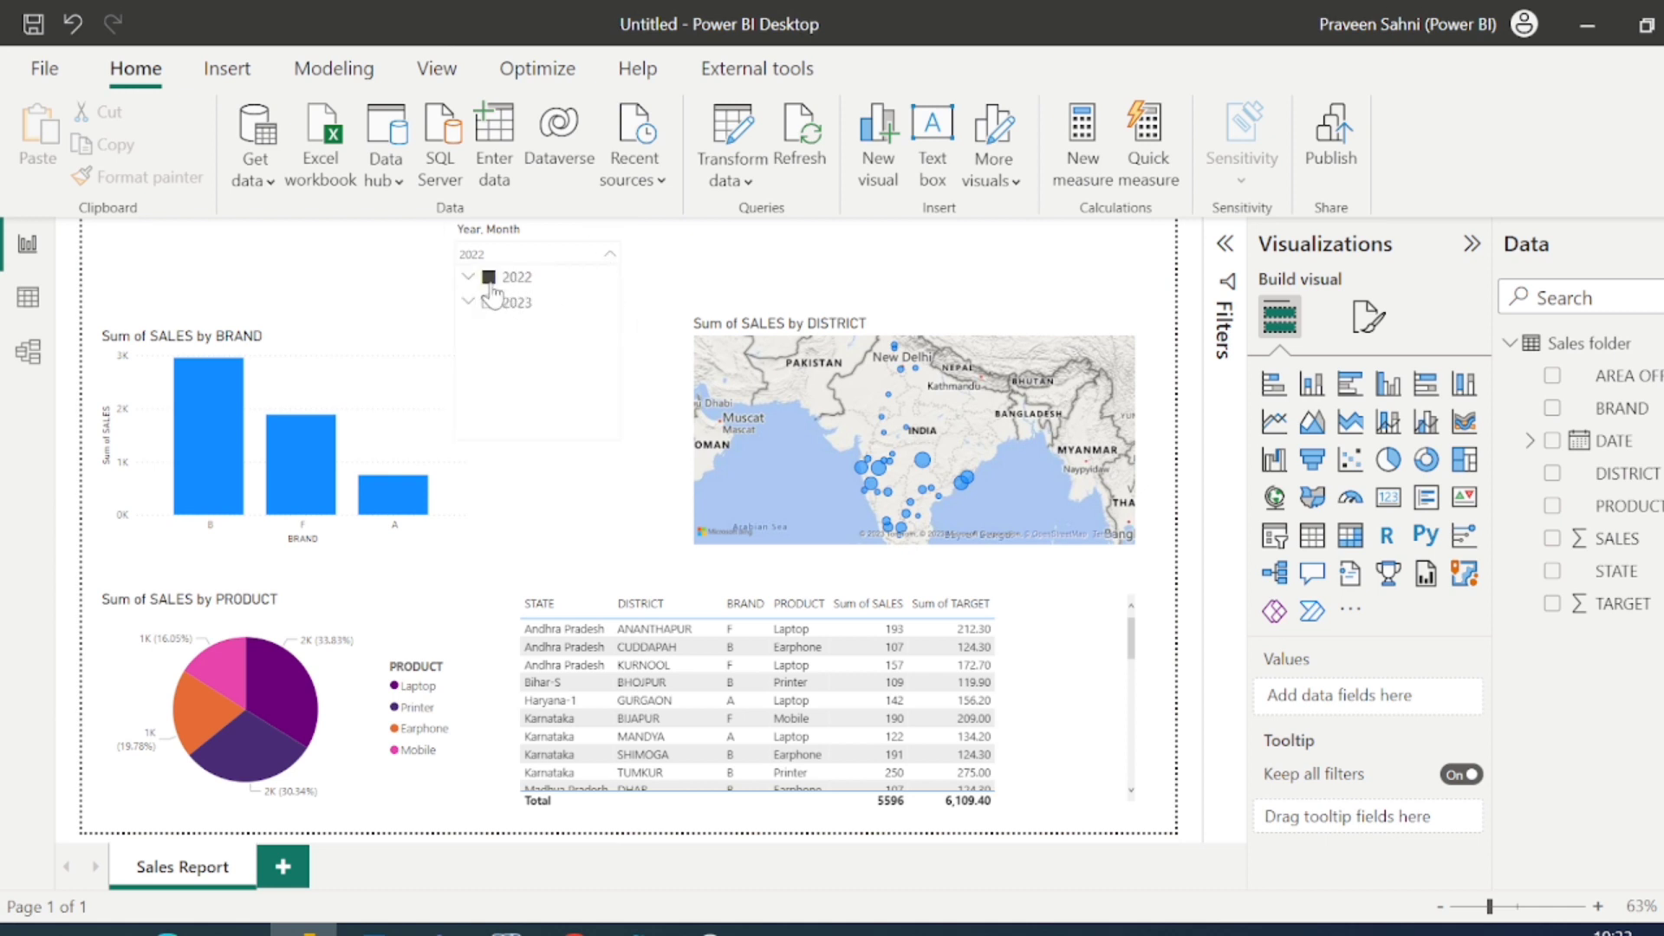
{"action": "left_click", "coordinate": [490, 279]}
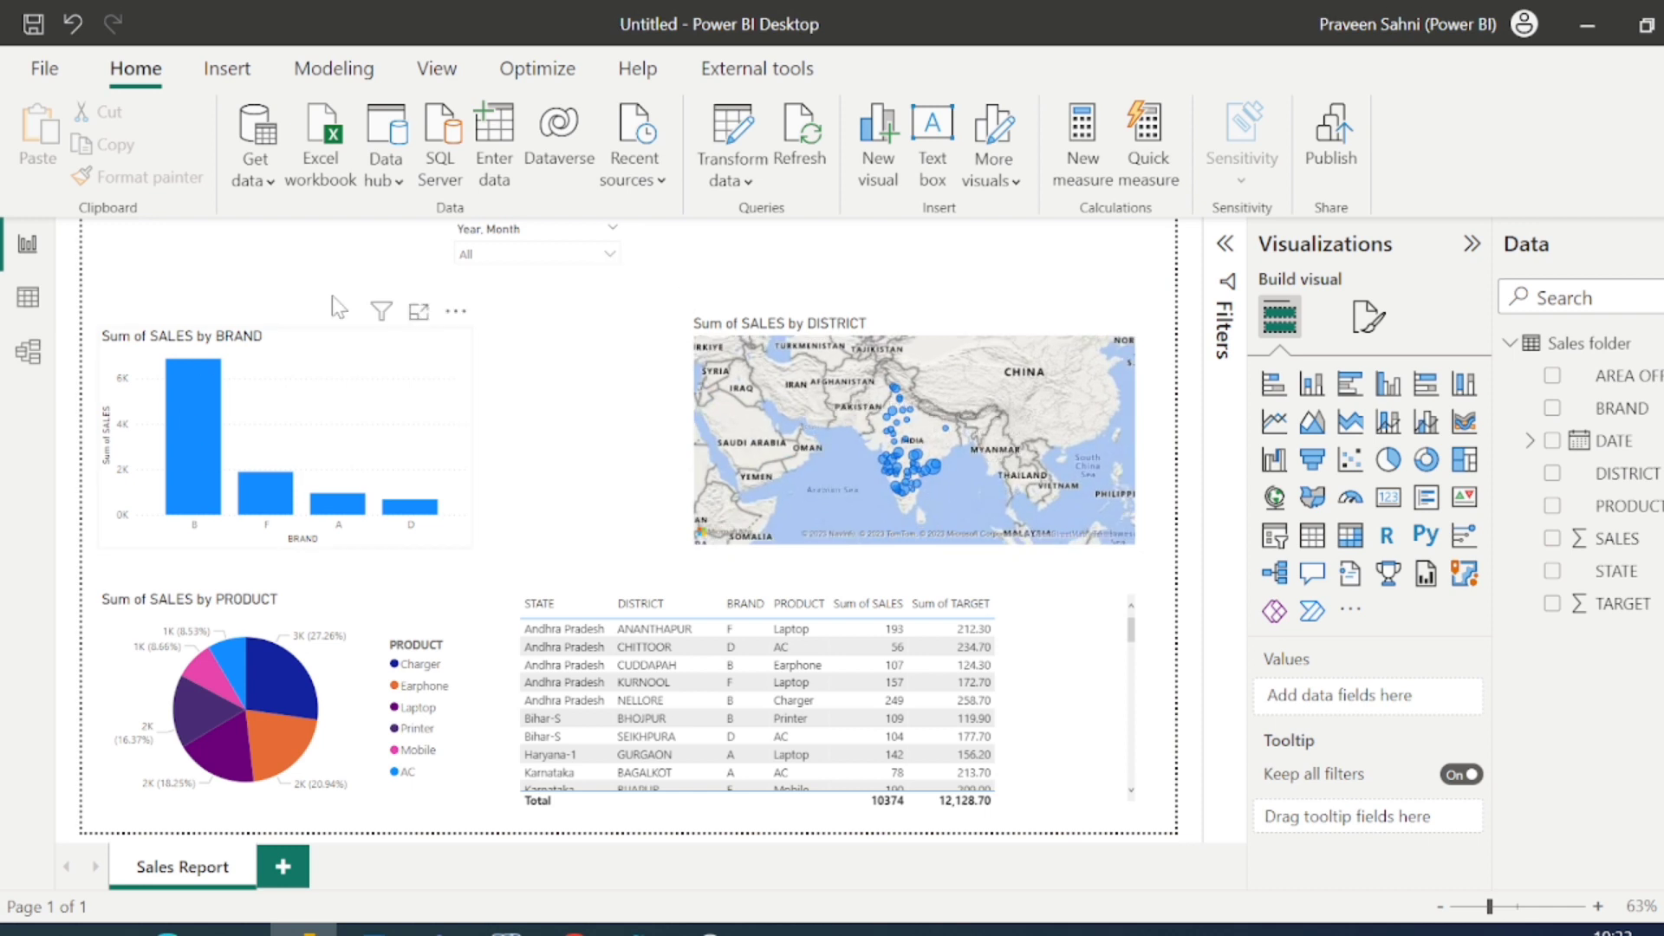